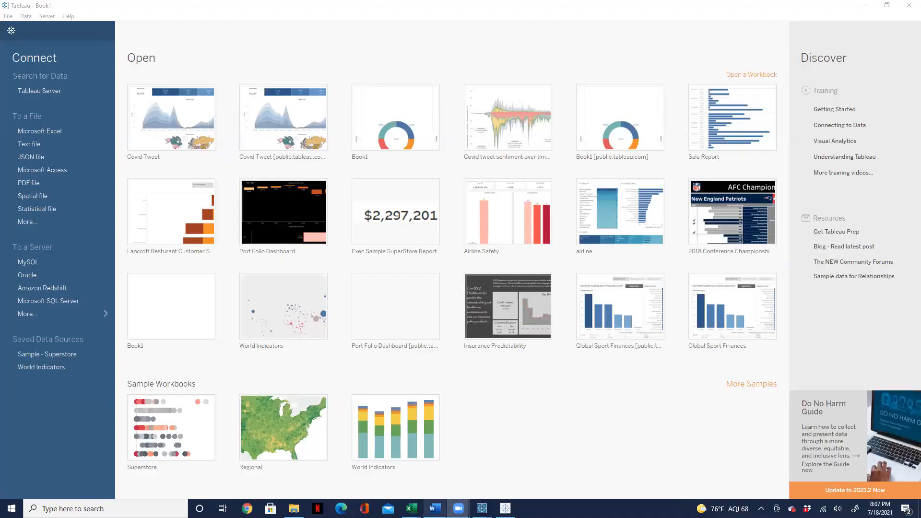
Review the Nuclear Plant RQ 2 document in Word, examining the data re-engineering list, the report redesign requirements and the core logic definitions.
{"action": "left_click", "coordinate": [435, 509]}
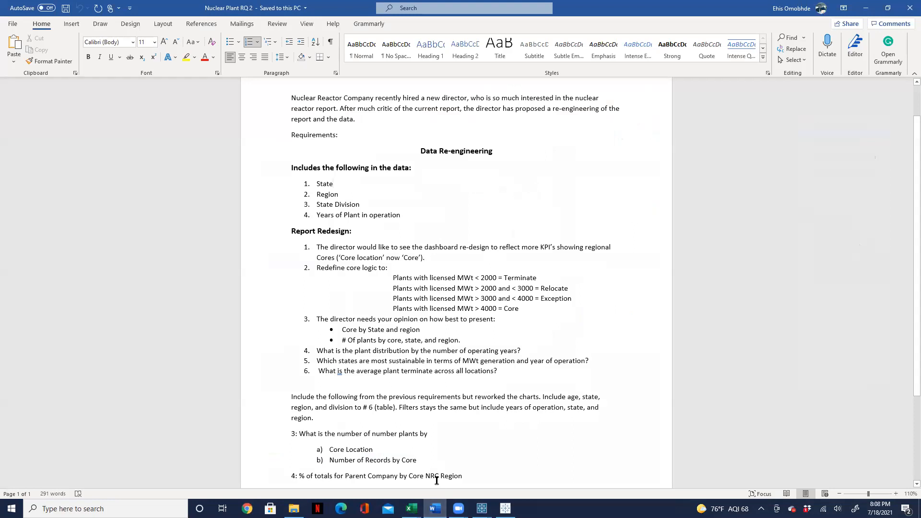
{"action": "scroll", "coordinate": [432, 475], "scroll_direction": "up", "scroll_amount": 1}
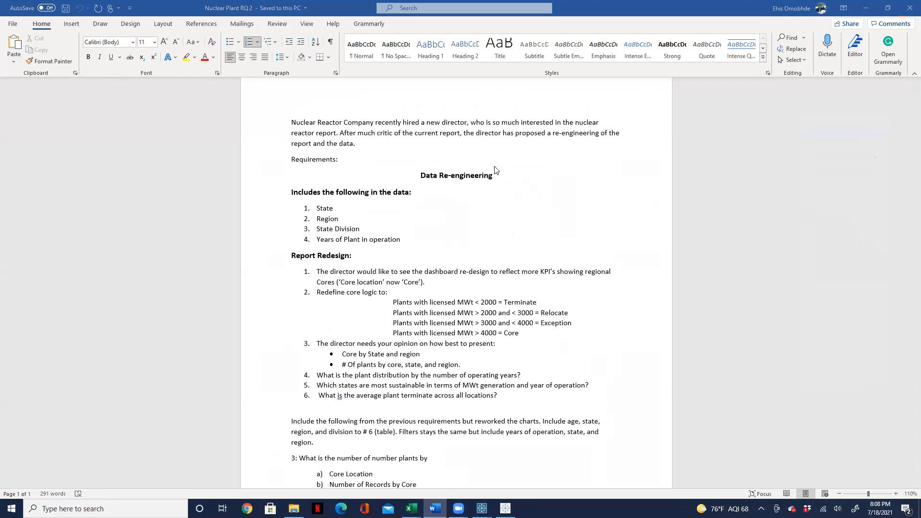
{"action": "scroll", "coordinate": [410, 207], "scroll_direction": "up", "scroll_amount": 1}
{"action": "scroll", "coordinate": [410, 206], "scroll_direction": "down", "scroll_amount": 1}
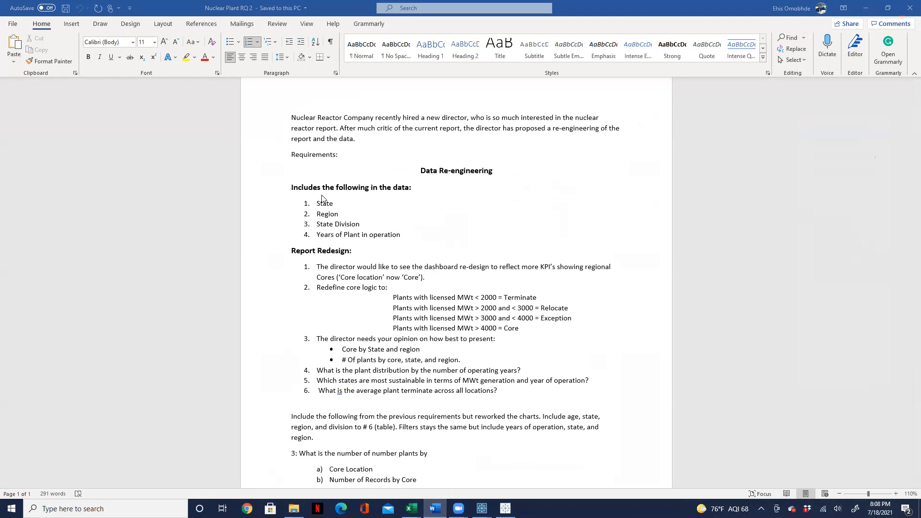
{"action": "scroll", "coordinate": [349, 300], "scroll_direction": "down", "scroll_amount": 3}
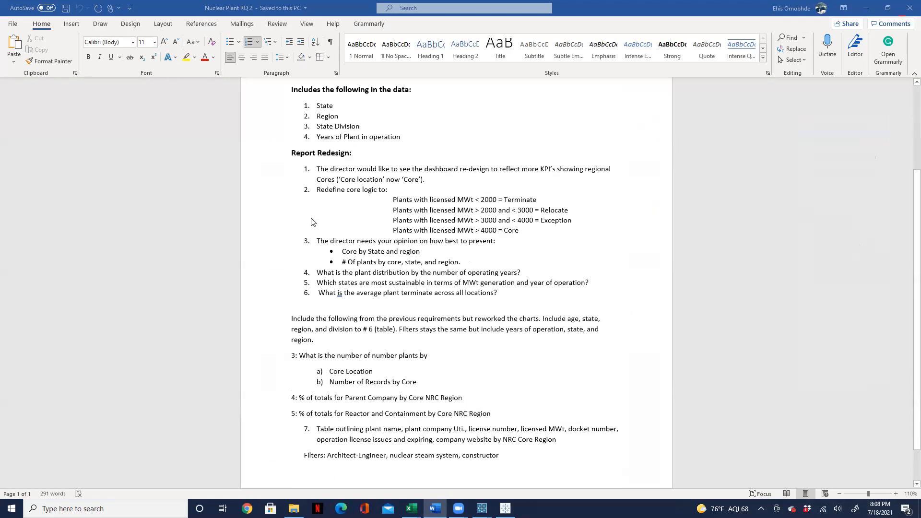
{"action": "scroll", "coordinate": [302, 294], "scroll_direction": "up", "scroll_amount": 3}
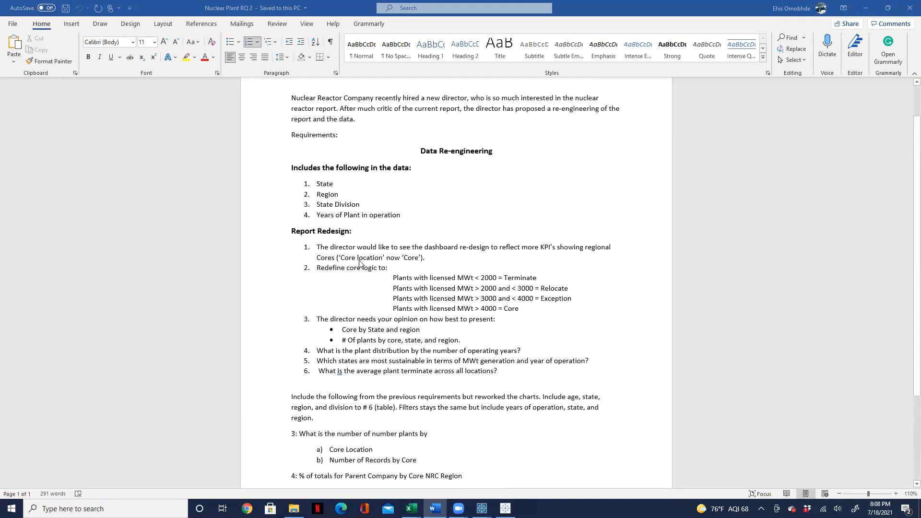
{"action": "left_click_drag", "start_coordinate": [393, 216], "coordinate": [289, 98]}
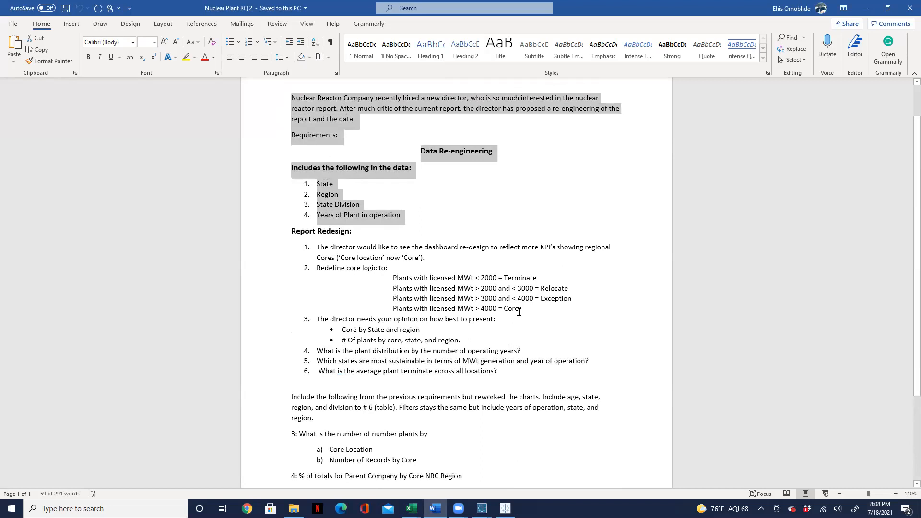
{"action": "left_click_drag", "start_coordinate": [523, 310], "coordinate": [293, 268]}
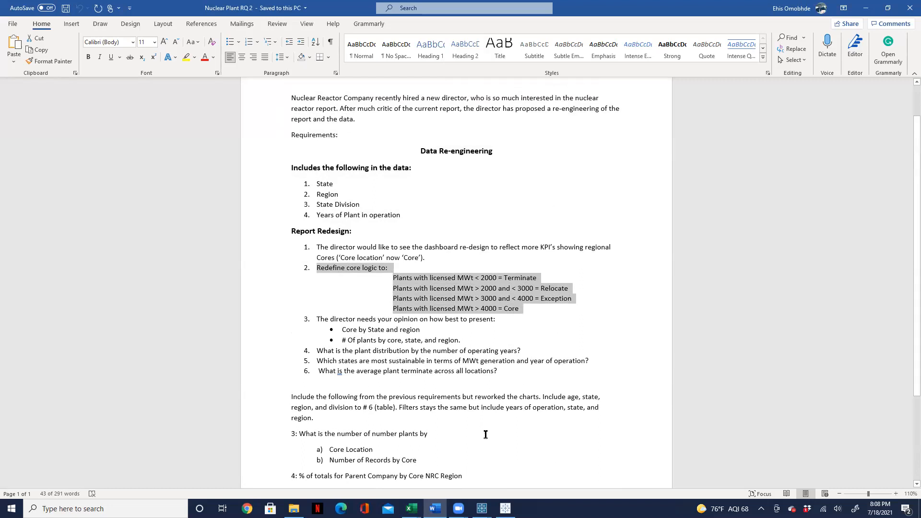
Close the open Tableau workbook window, launch Tableau 2020.3 and dismiss the update notice.
{"action": "left_click", "coordinate": [505, 509]}
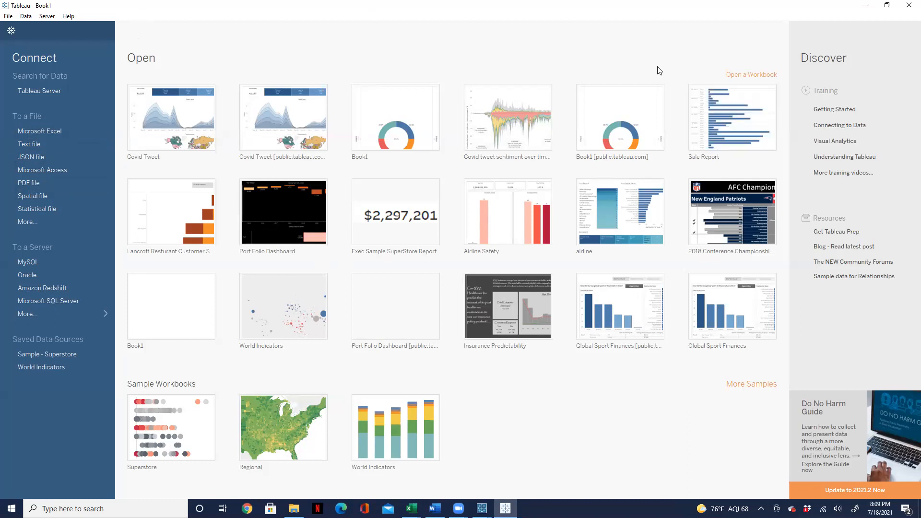
{"action": "left_click", "coordinate": [629, 50]}
{"action": "left_click", "coordinate": [905, 7]}
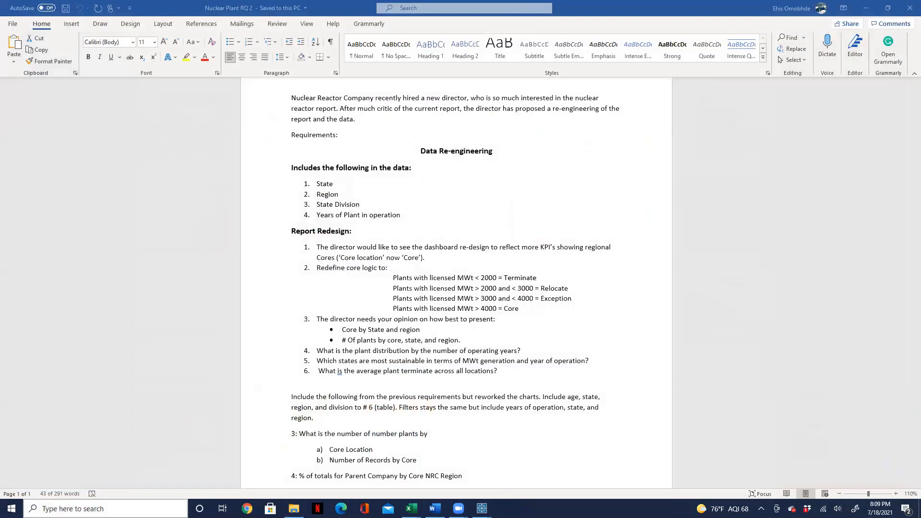
{"action": "left_click", "coordinate": [116, 500]}
{"action": "type", "text": "Tab;e"}
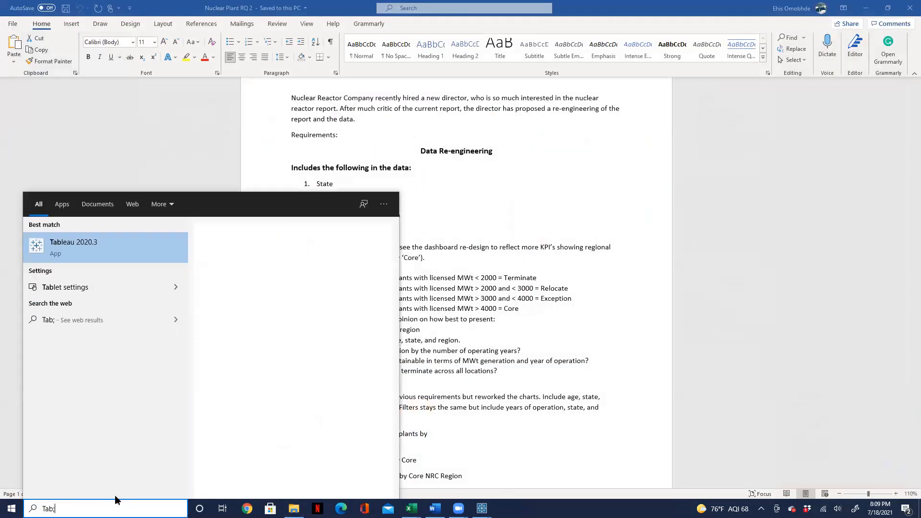
{"action": "left_click", "coordinate": [68, 246]}
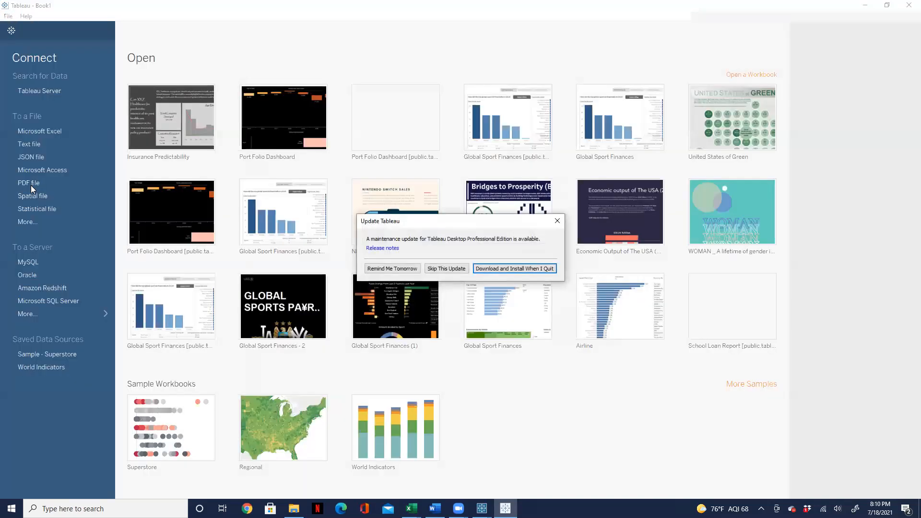
{"action": "left_click", "coordinate": [557, 221]}
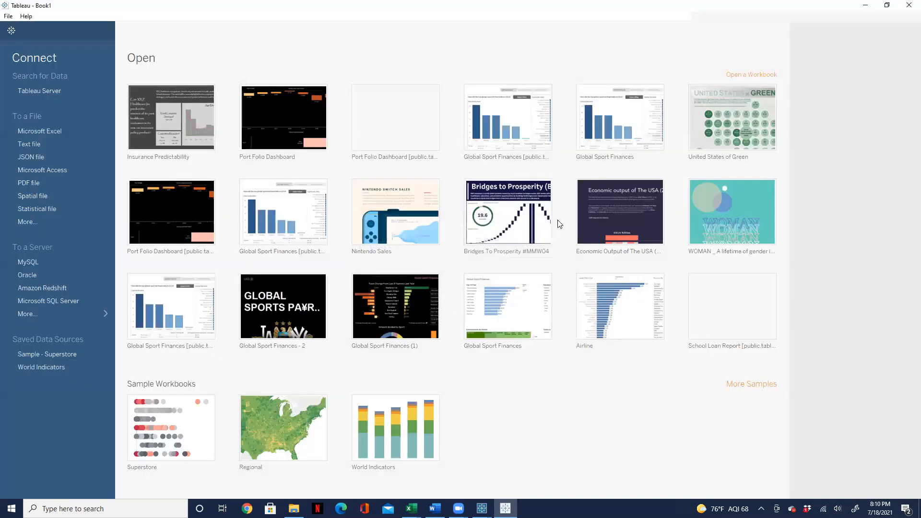
{"action": "mouse_move", "coordinate": [548, 219]}
{"action": "mouse_move", "coordinate": [473, 218]}
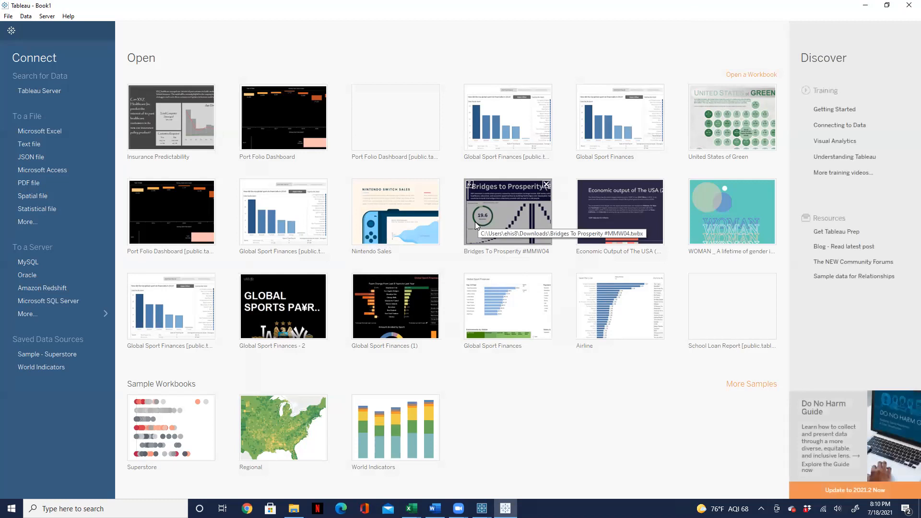
Launch Microsoft SQL Server Management Studio 18, copy the server name from the connection dialog and close the dialog.
{"action": "left_click", "coordinate": [139, 509]}
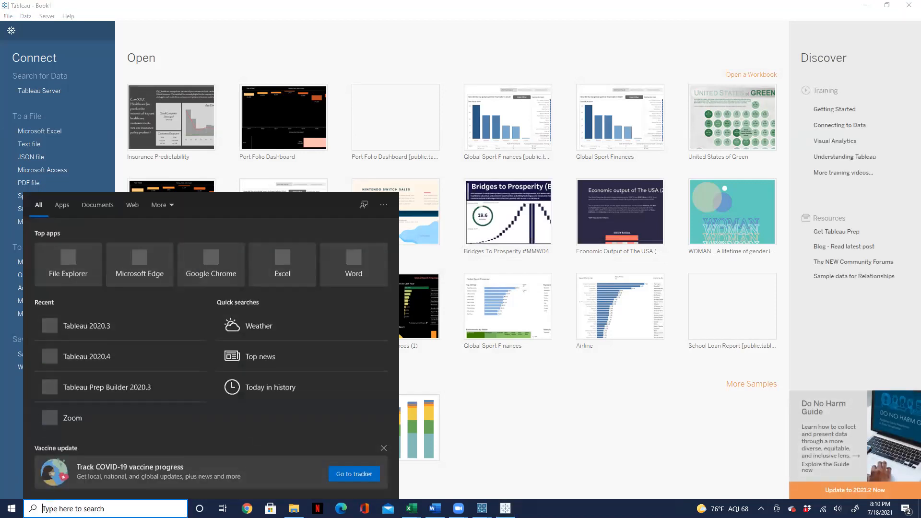
{"action": "type", "text": "sql"}
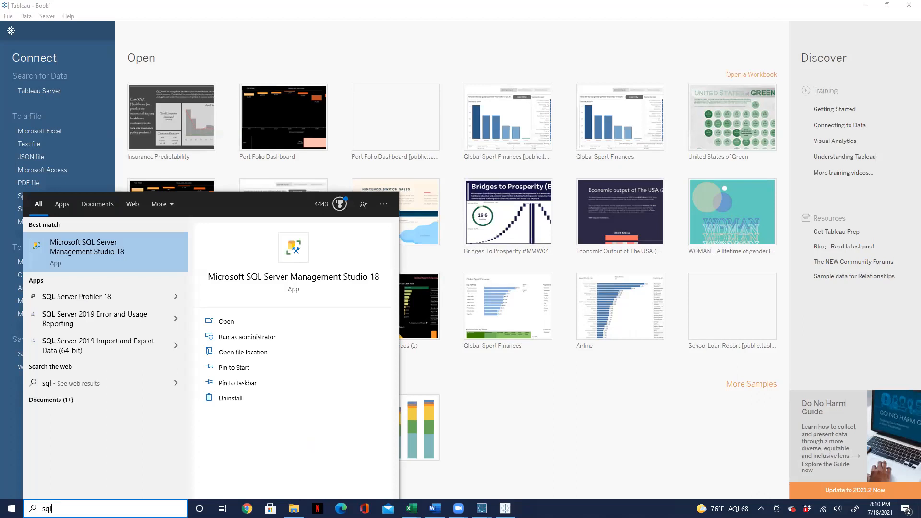
{"action": "left_click", "coordinate": [105, 254]}
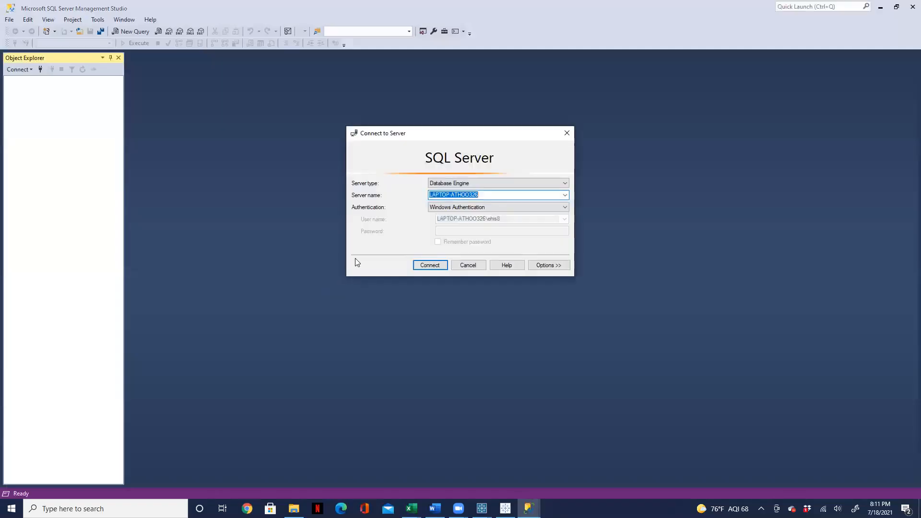
{"action": "right_click", "coordinate": [452, 195]}
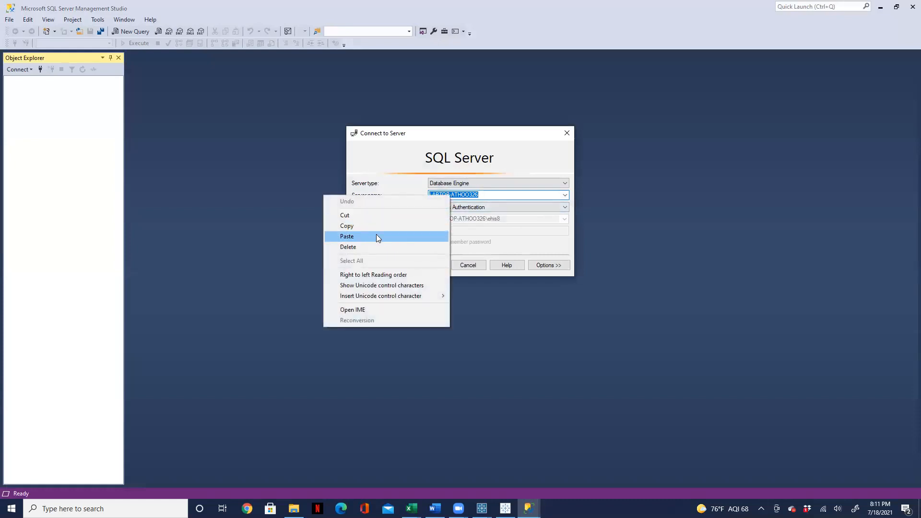
{"action": "left_click", "coordinate": [377, 224]}
{"action": "left_click", "coordinate": [566, 137]}
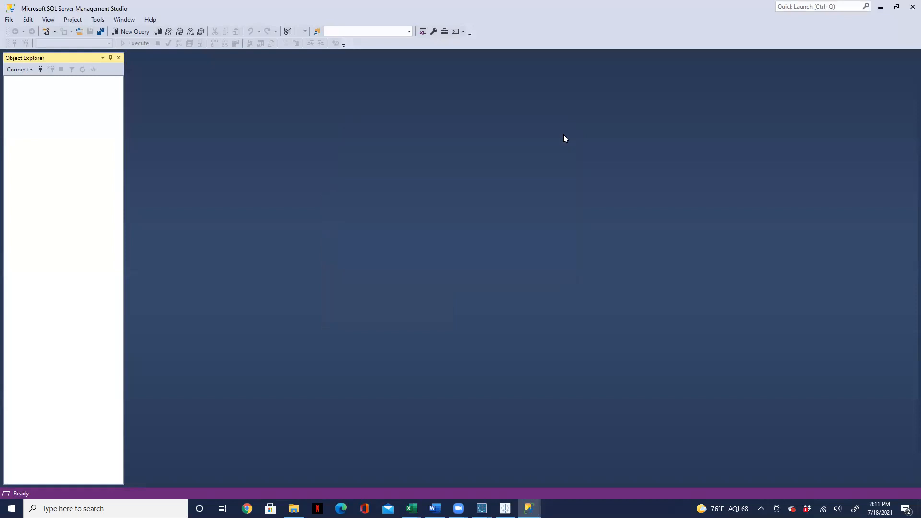
Connect to the LAPTOP-ATHOO326 database engine and expand the Nuclear Reactor database down to its tables.
{"action": "left_click", "coordinate": [41, 70]}
{"action": "left_click", "coordinate": [429, 267]}
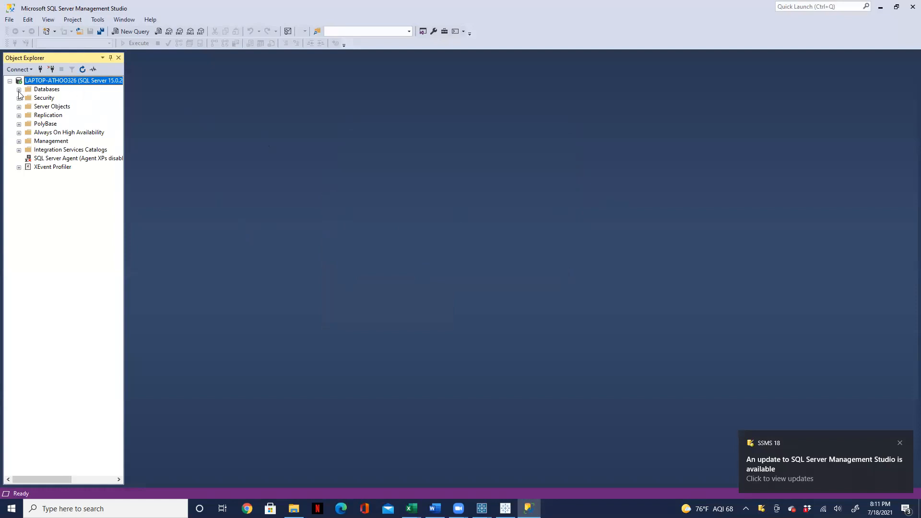
{"action": "left_click", "coordinate": [19, 89]}
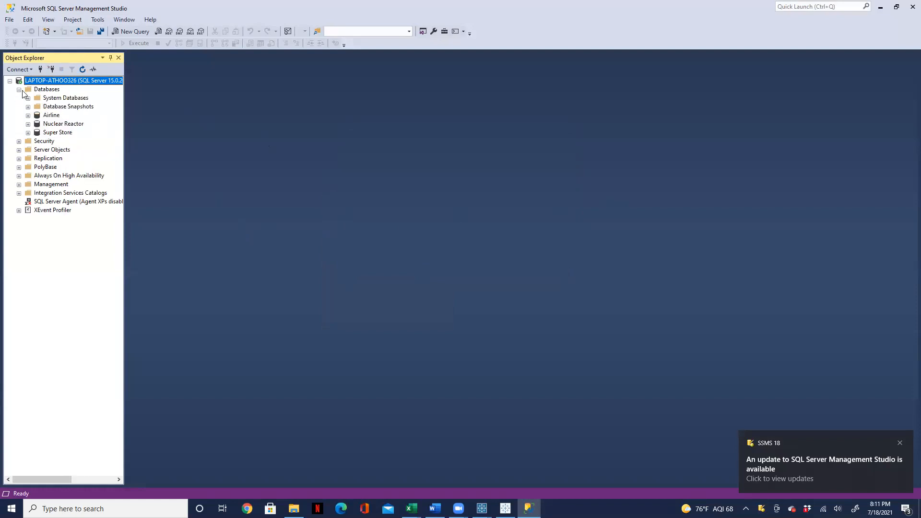
{"action": "left_click", "coordinate": [28, 124]}
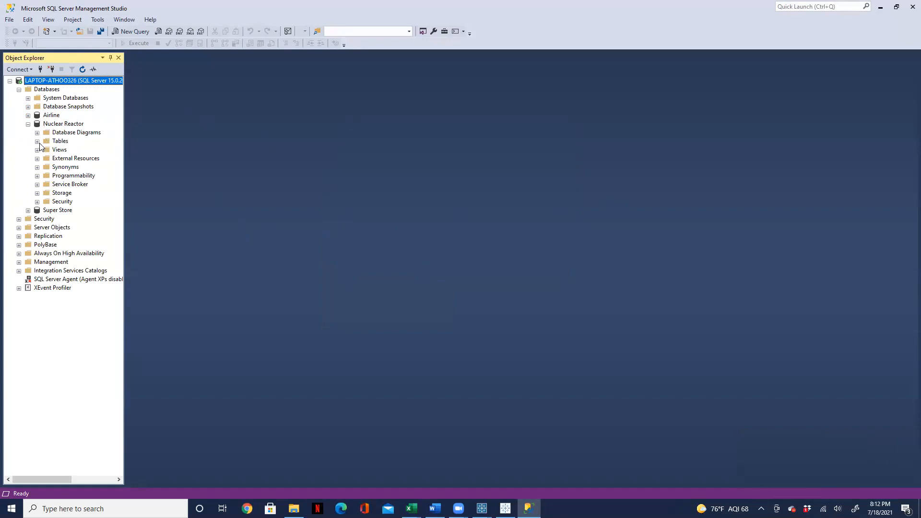
{"action": "left_click", "coordinate": [37, 142]}
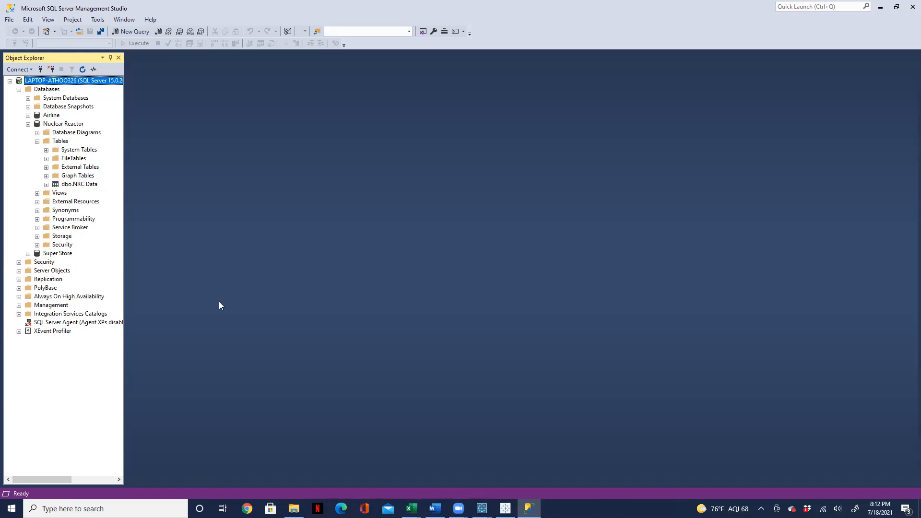
Switch to Tableau and connect to the Microsoft SQL Server LAPTOP-ATHOO326 using Windows Authentication.
{"action": "left_click", "coordinate": [505, 508]}
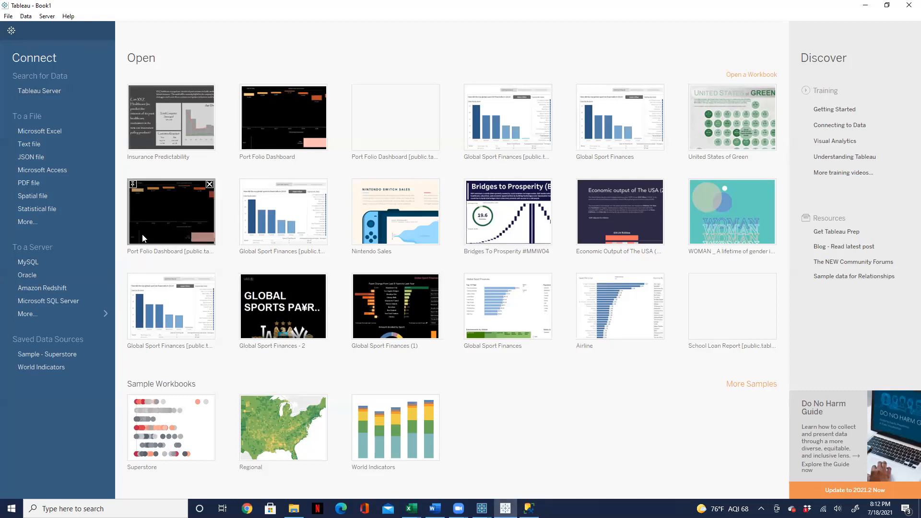
{"action": "left_click", "coordinate": [50, 302]}
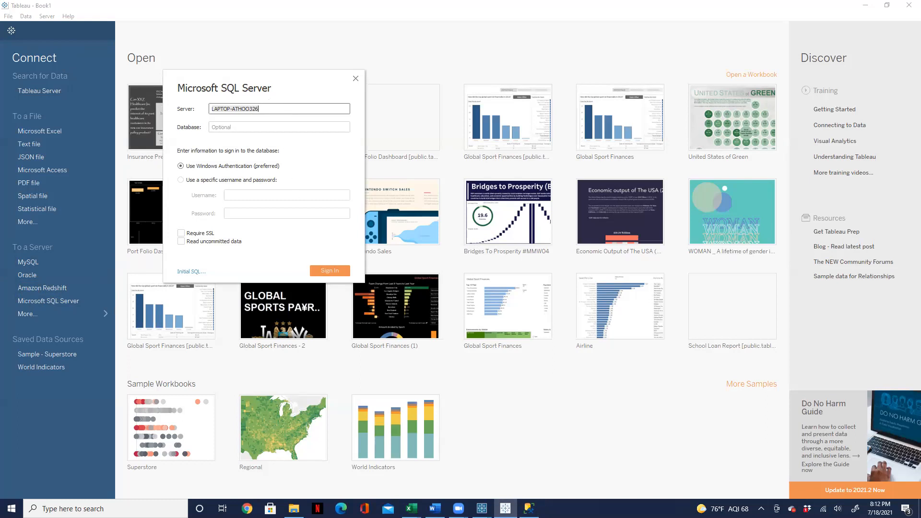
{"action": "left_click", "coordinate": [329, 273]}
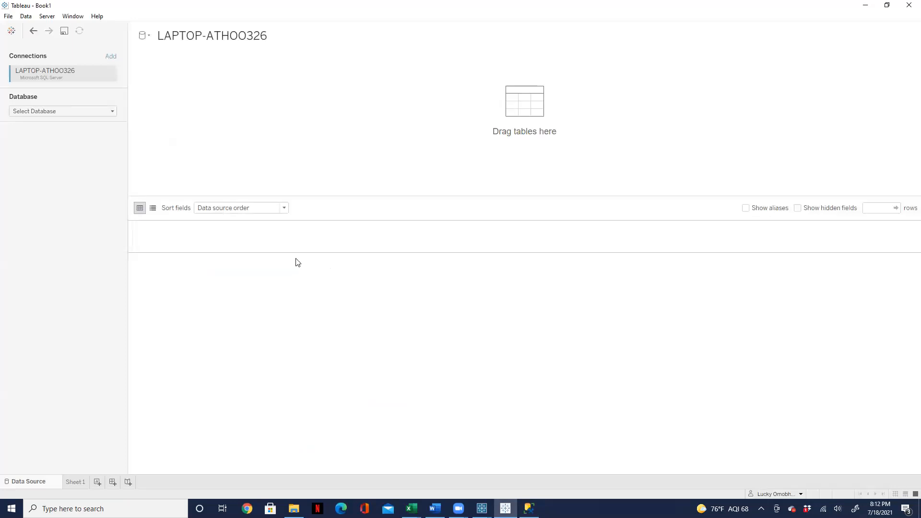
Select the Nuclear Reactor database, place its NRC Data table on the canvas and turn on automatic updating of the data preview.
{"action": "left_click", "coordinate": [111, 112]}
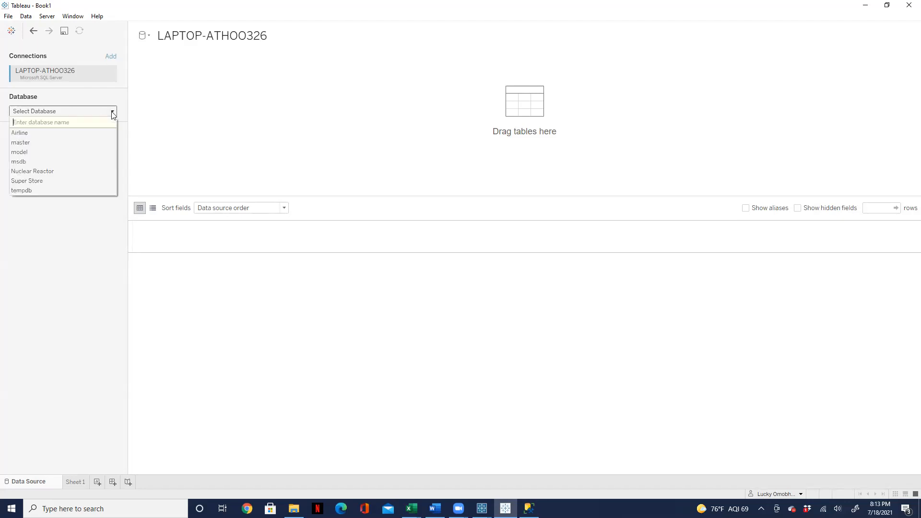
{"action": "left_click", "coordinate": [33, 170]}
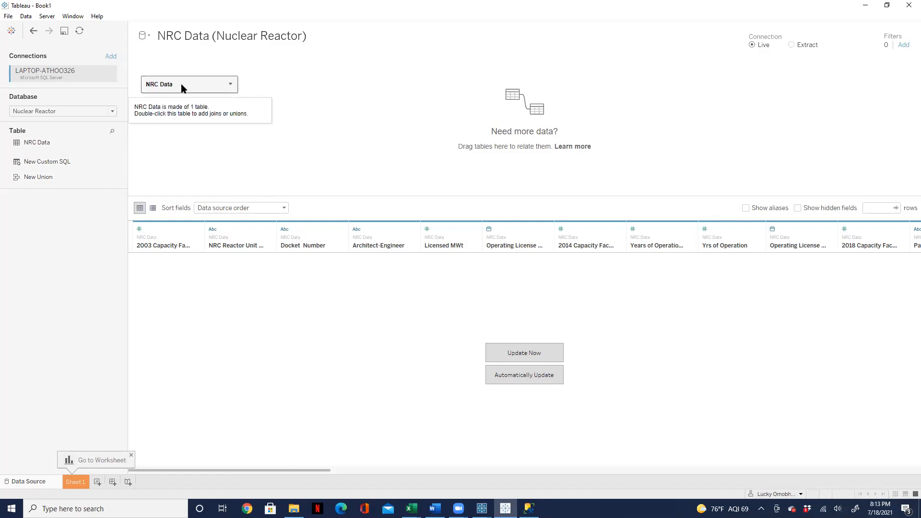
{"action": "left_click_drag", "start_coordinate": [141, 202], "coordinate": [33, 269]}
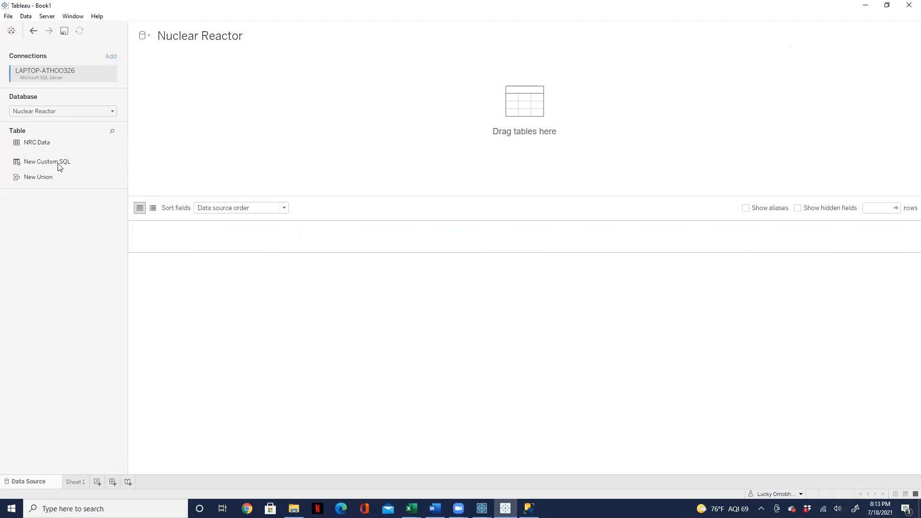
{"action": "left_click_drag", "start_coordinate": [30, 145], "coordinate": [172, 97]}
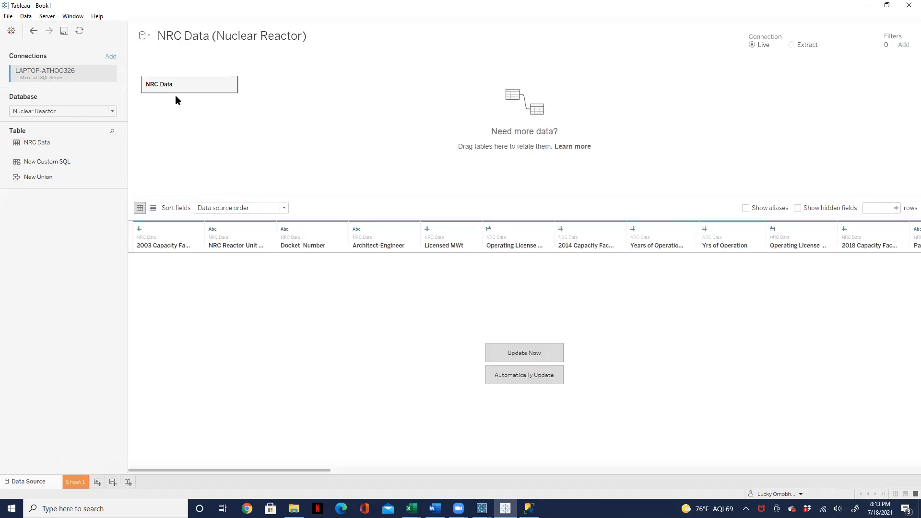
{"action": "left_click", "coordinate": [536, 374]}
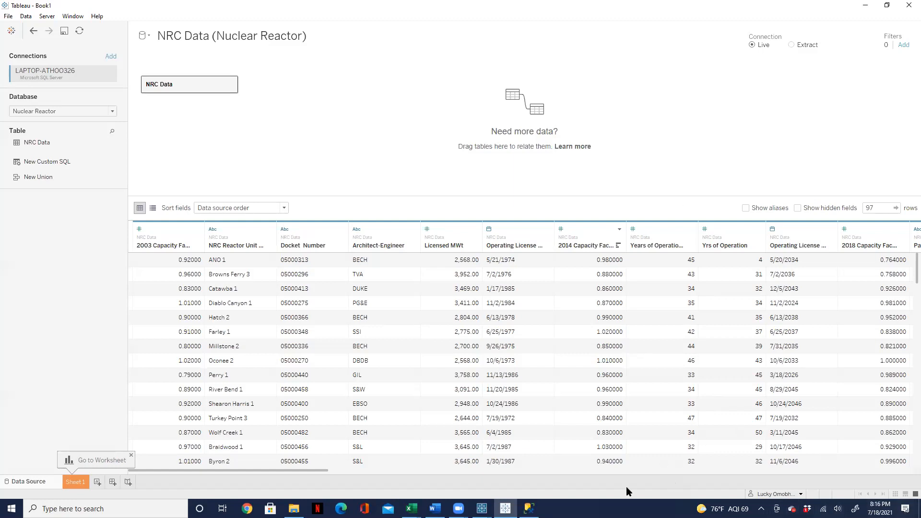
Switch to Tableau Prep Builder, set the SQL Output to save to Published data source and then File, and show the Operation step's options.
{"action": "left_click", "coordinate": [481, 508]}
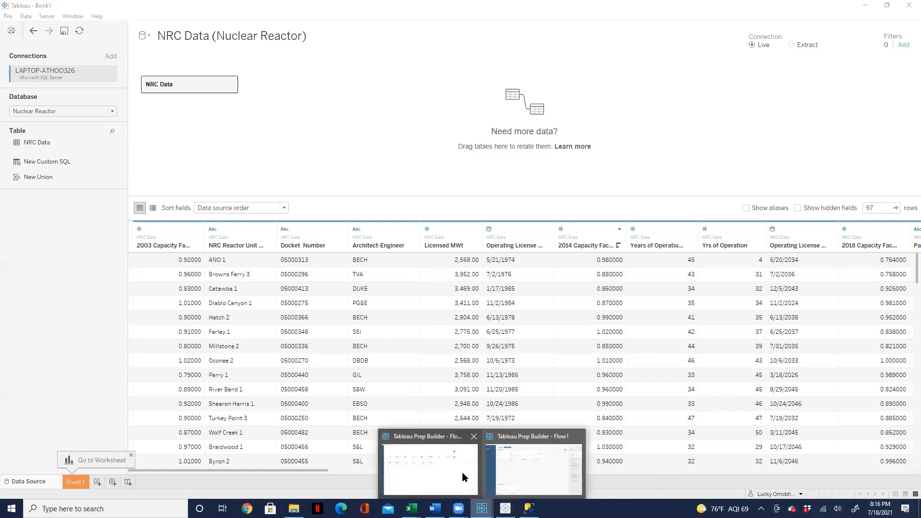
{"action": "left_click", "coordinate": [463, 472]}
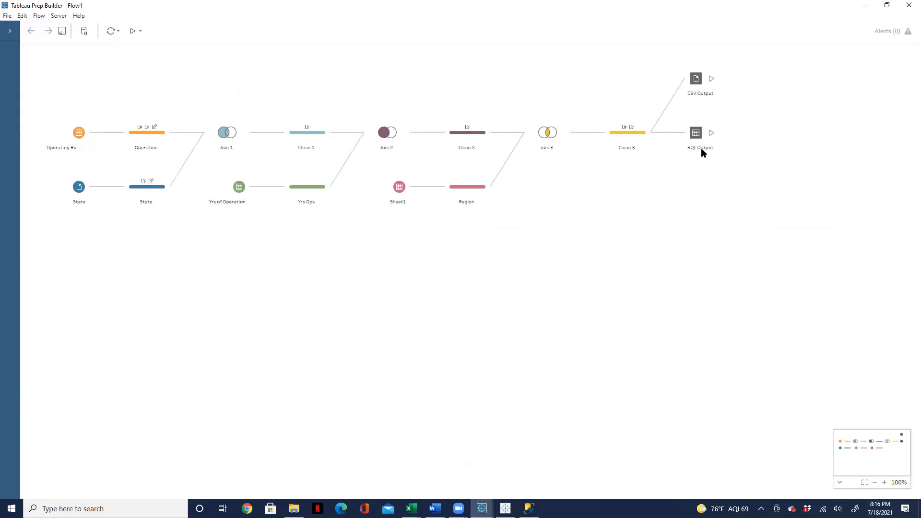
{"action": "left_click", "coordinate": [723, 139]}
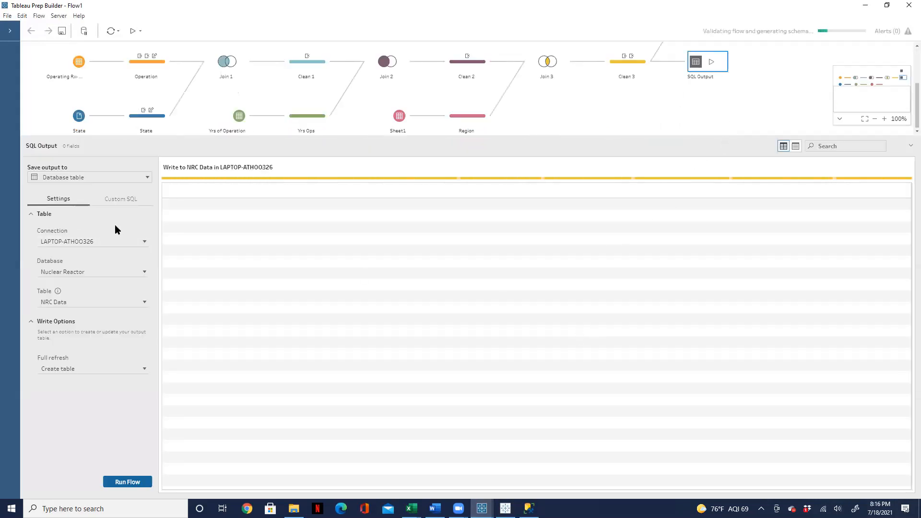
{"action": "left_click", "coordinate": [147, 179]}
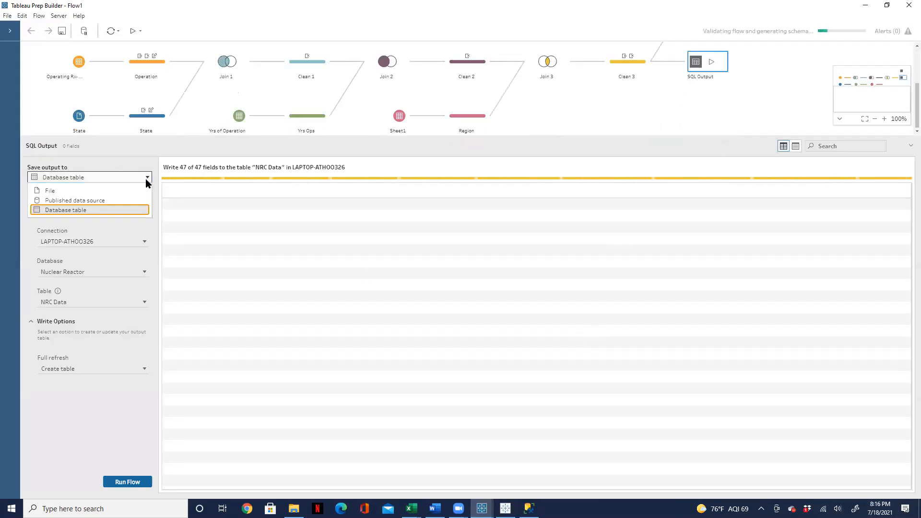
{"action": "left_click", "coordinate": [95, 201]}
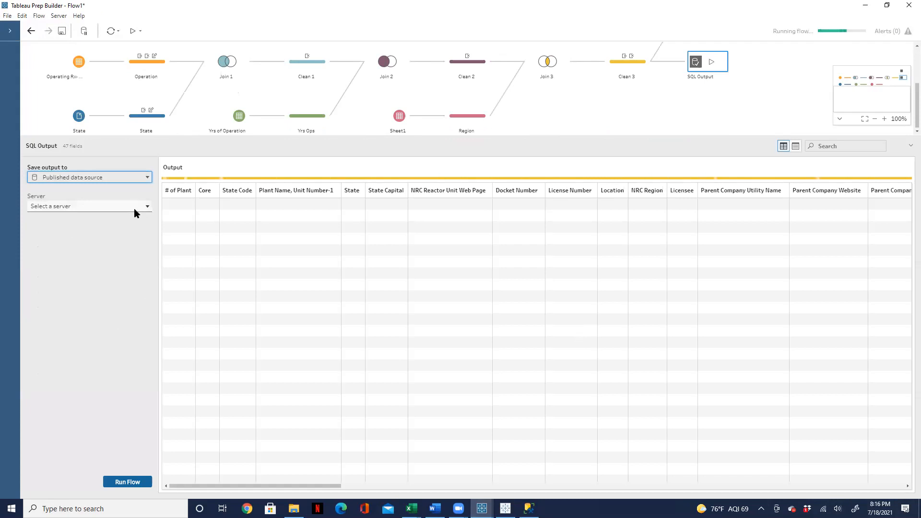
{"action": "left_click", "coordinate": [148, 178]}
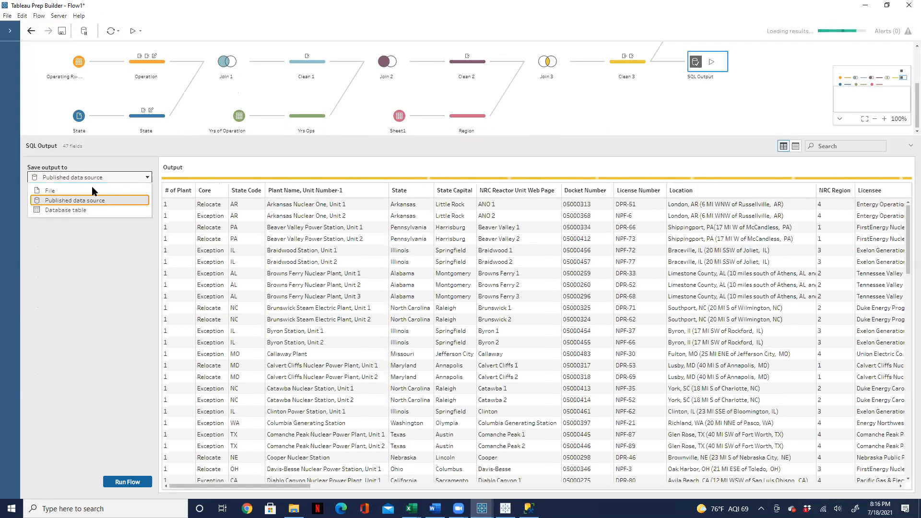
{"action": "left_click", "coordinate": [94, 190]}
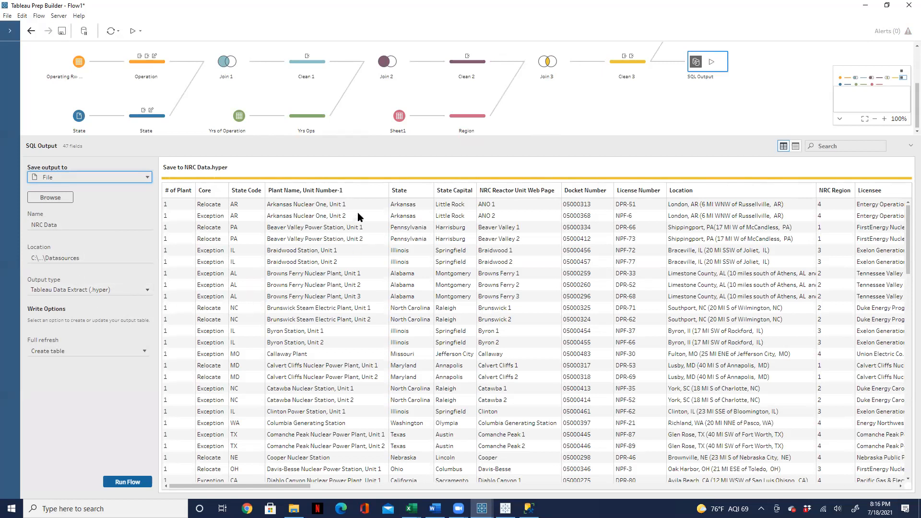
{"action": "right_click", "coordinate": [131, 76]}
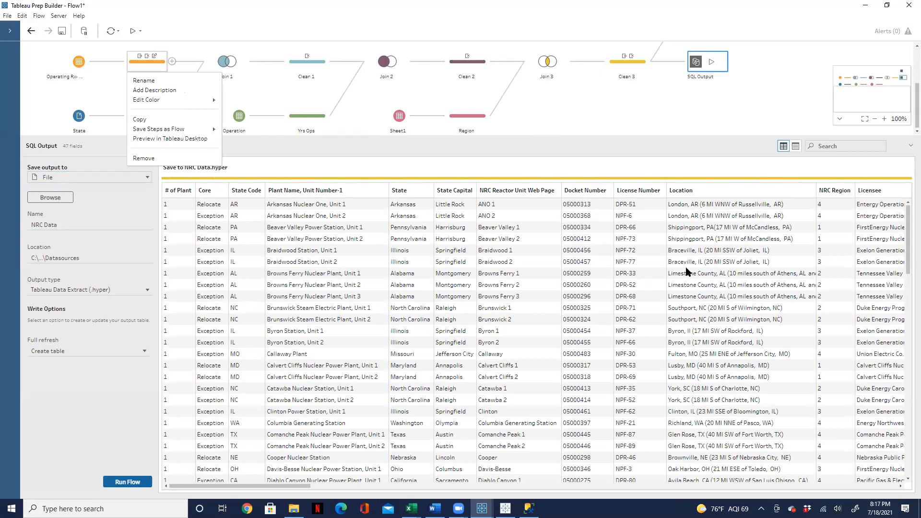
Return to Tableau Desktop, change the NRC Data connection to Extract and update the data preview.
{"action": "left_click", "coordinate": [866, 10]}
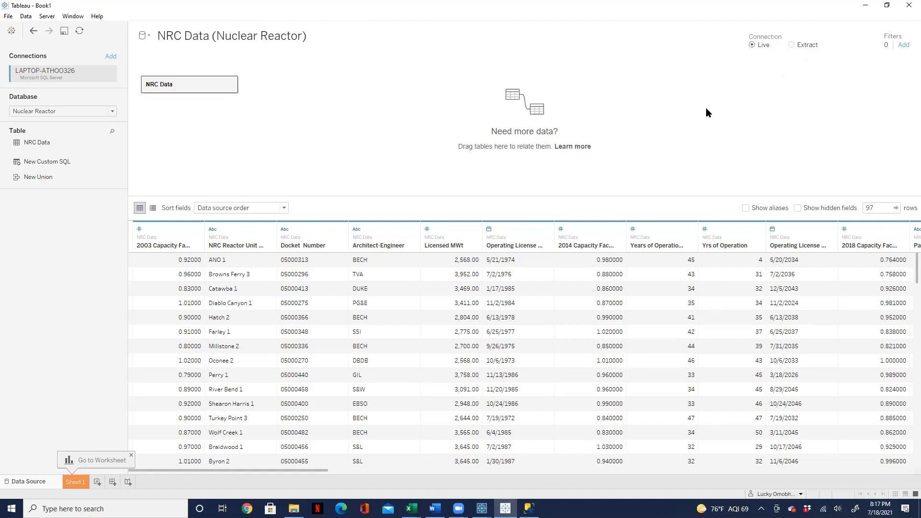
{"action": "left_click", "coordinate": [791, 45]}
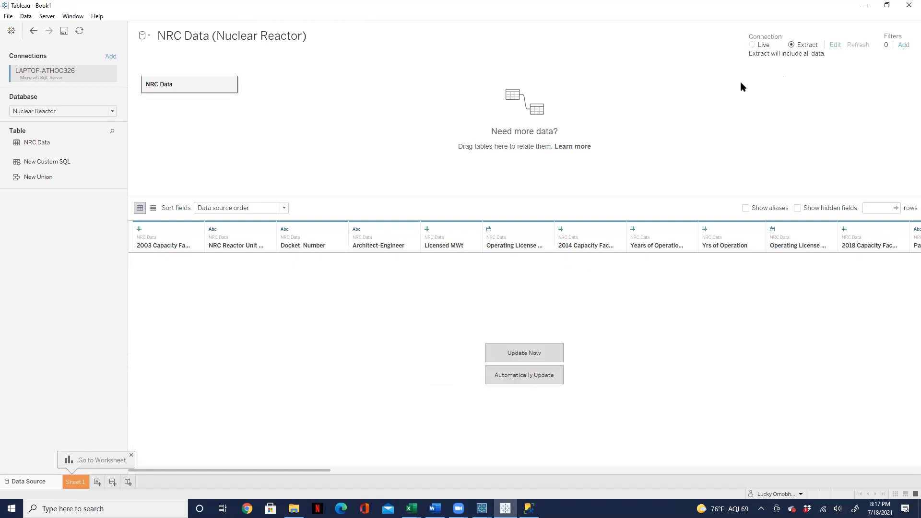
{"action": "left_click", "coordinate": [520, 353]}
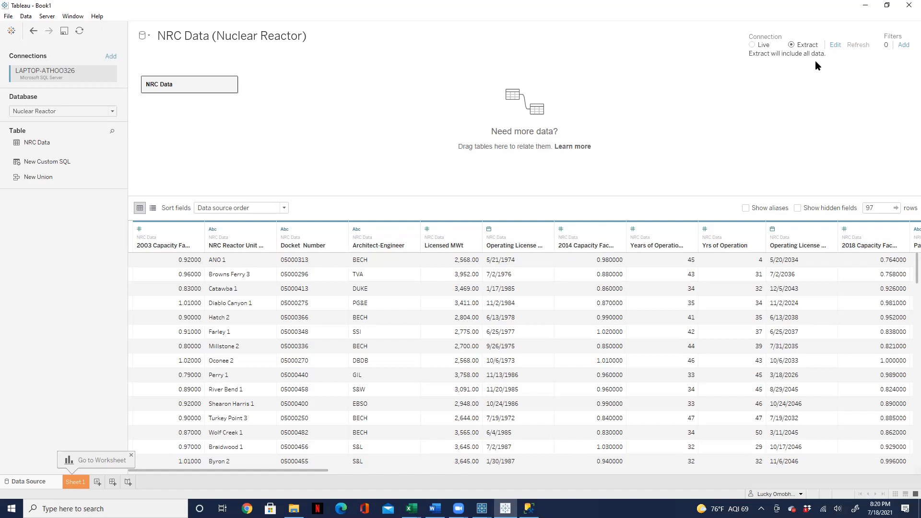
Review the flow and its file output settings in Tableau Prep Builder and return to Tableau Desktop.
{"action": "left_click", "coordinate": [481, 508]}
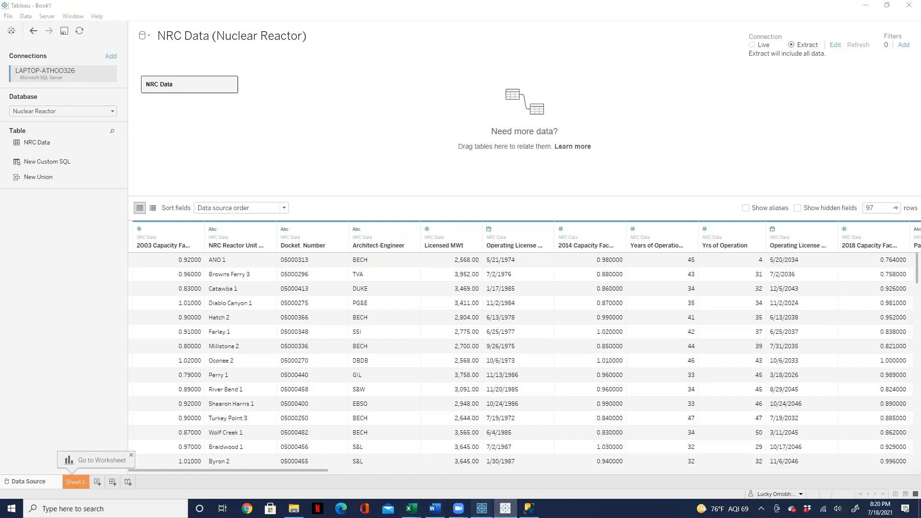
{"action": "left_click", "coordinate": [458, 479]}
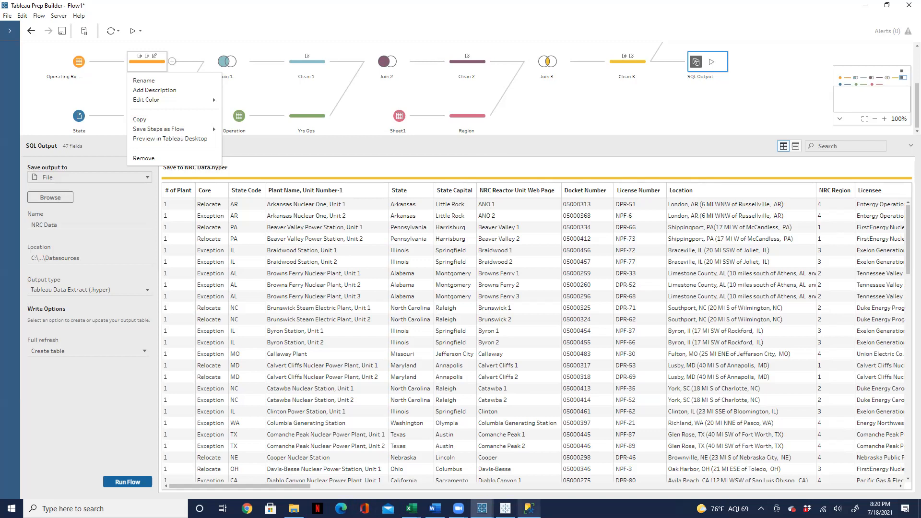
{"action": "mouse_move", "coordinate": [505, 509]}
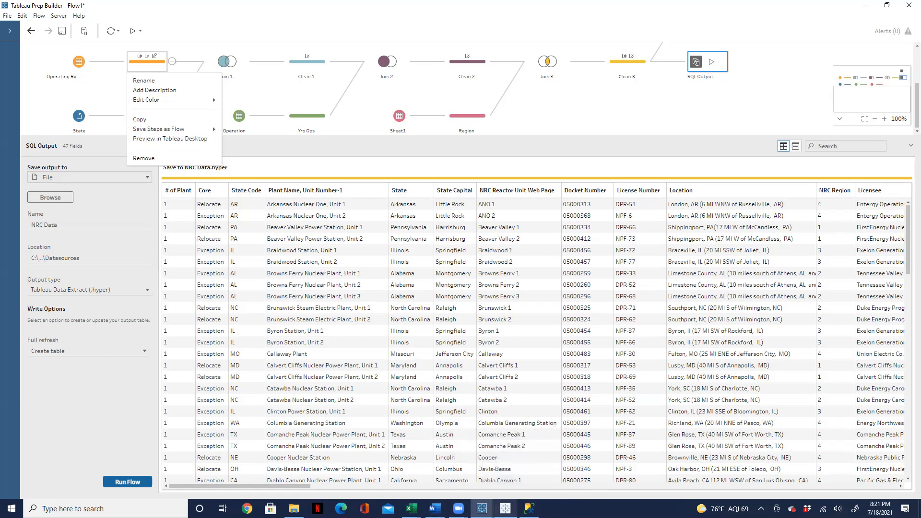
{"action": "left_click", "coordinate": [505, 509]}
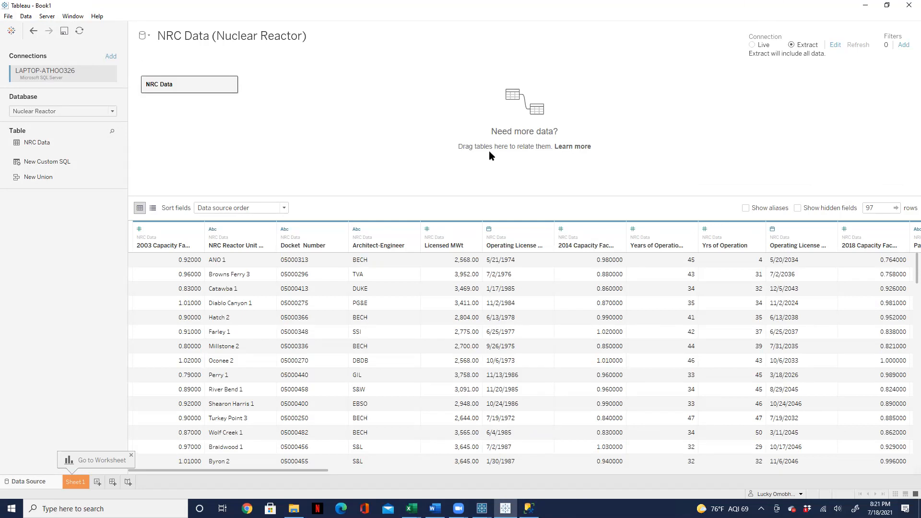
Save the workbook as NRC RE-design in the Tableau Training folder on the Desktop.
{"action": "left_click", "coordinate": [64, 31]}
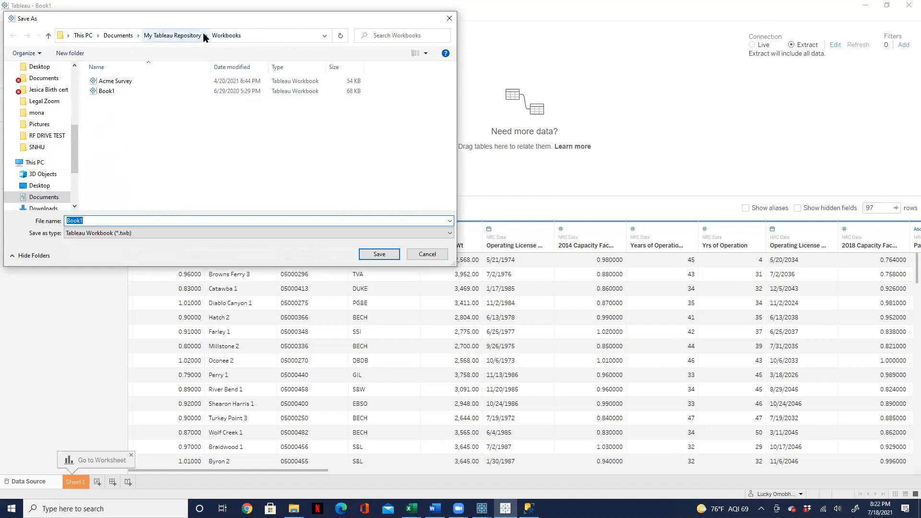
{"action": "left_click_drag", "start_coordinate": [75, 152], "coordinate": [85, 109]}
{"action": "left_click", "coordinate": [56, 124]}
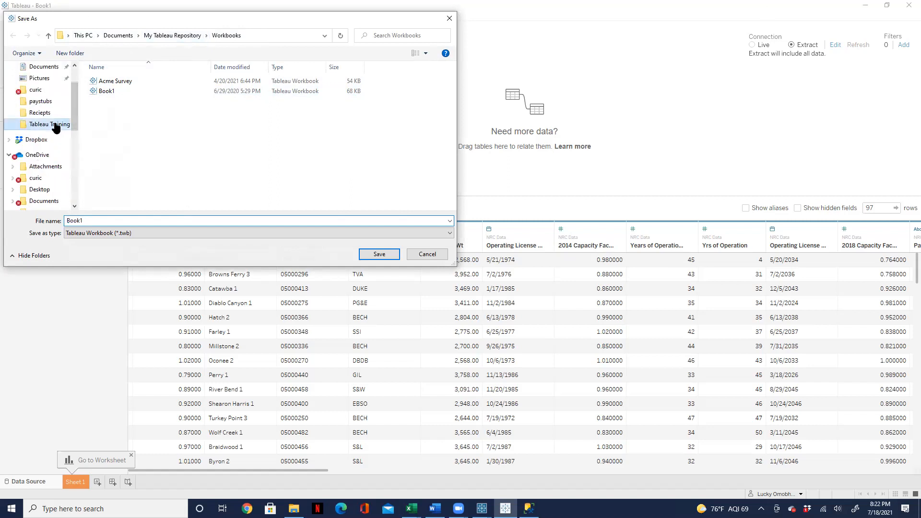
{"action": "left_click", "coordinate": [176, 219]}
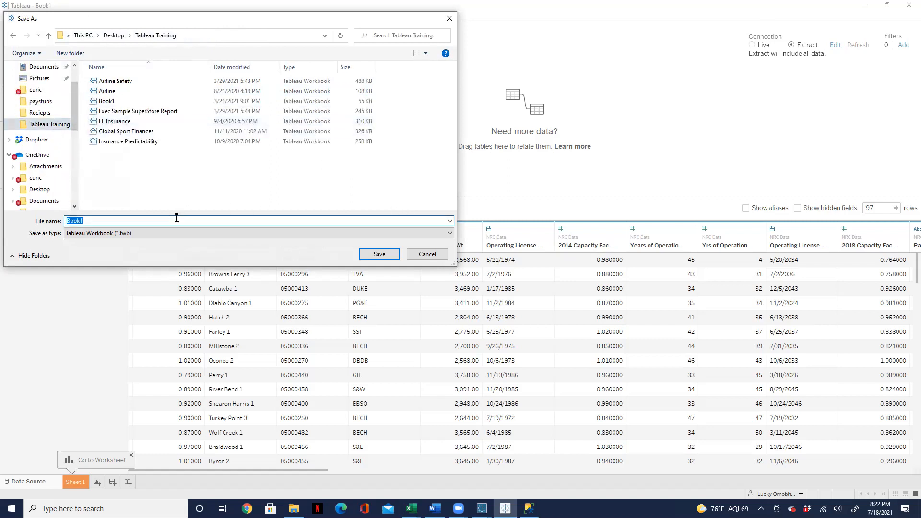
{"action": "type", "text": "NRC RE-design"}
{"action": "left_click", "coordinate": [388, 252]}
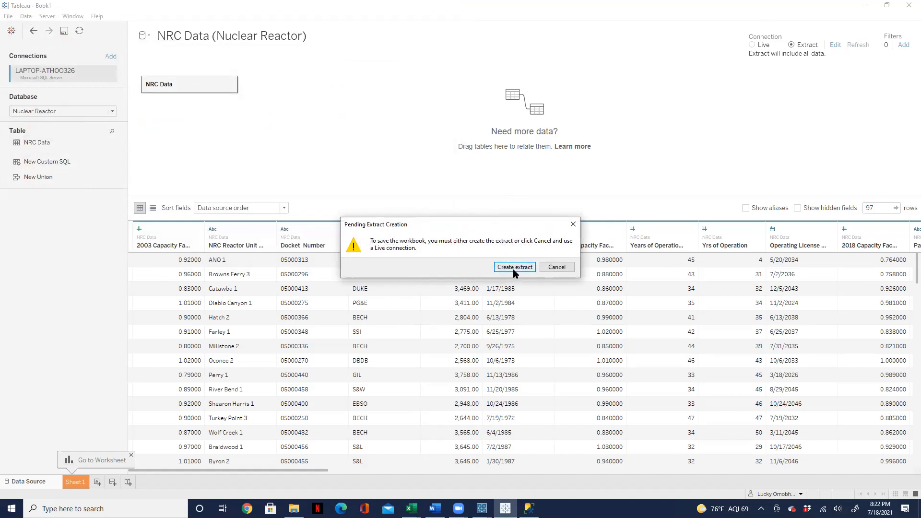
Create the pending extract as NRC Data (Nuclear Reactor) in the Port Folio folder and update the data preview.
{"action": "left_click", "coordinate": [514, 267]}
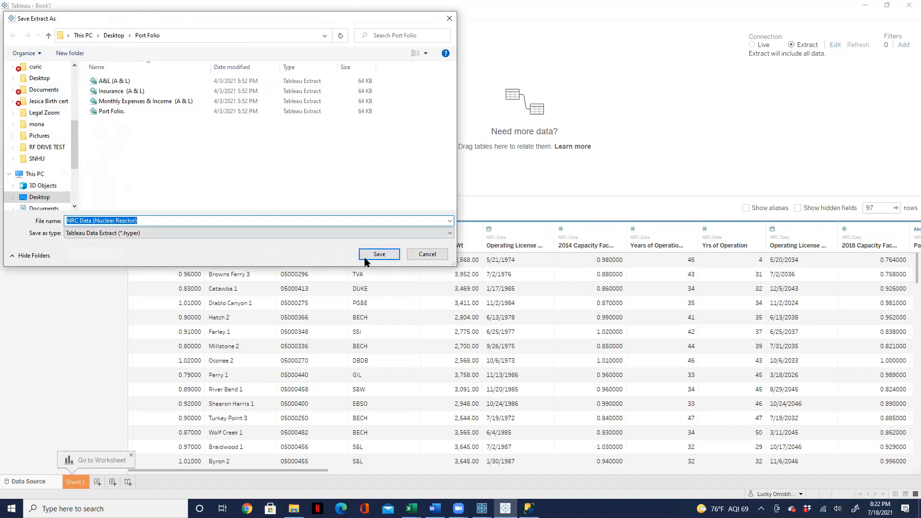
{"action": "left_click", "coordinate": [381, 257]}
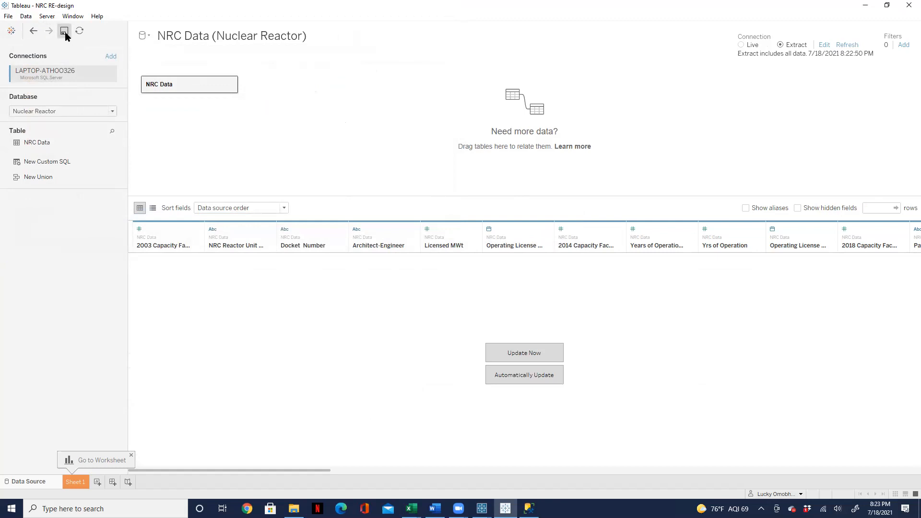
{"action": "left_click", "coordinate": [551, 354]}
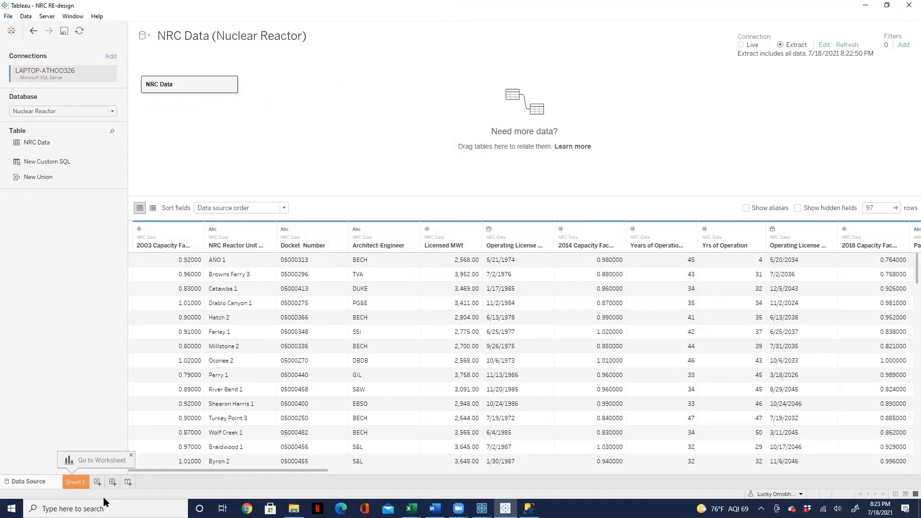
Open Sheet 1 and look through the NRC Data dimensions and measures available for the report.
{"action": "left_click", "coordinate": [75, 482]}
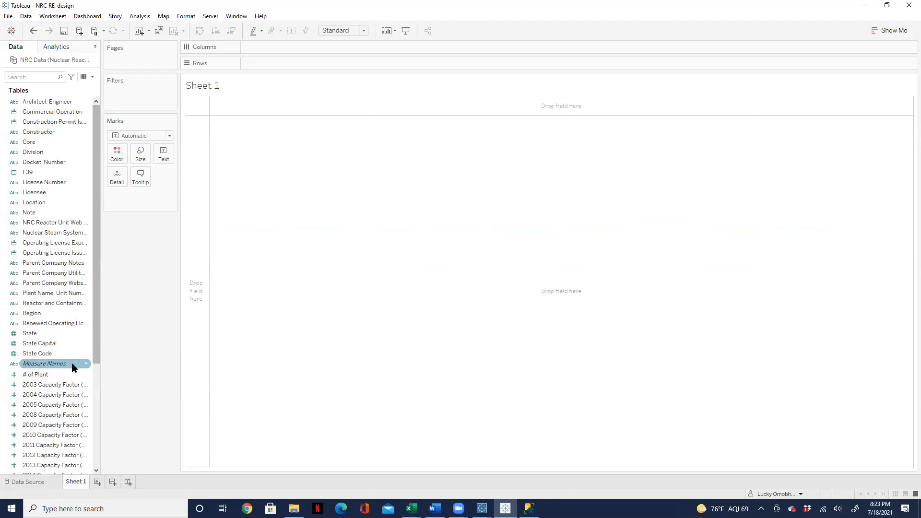
{"action": "left_click_drag", "start_coordinate": [98, 351], "coordinate": [108, 442]}
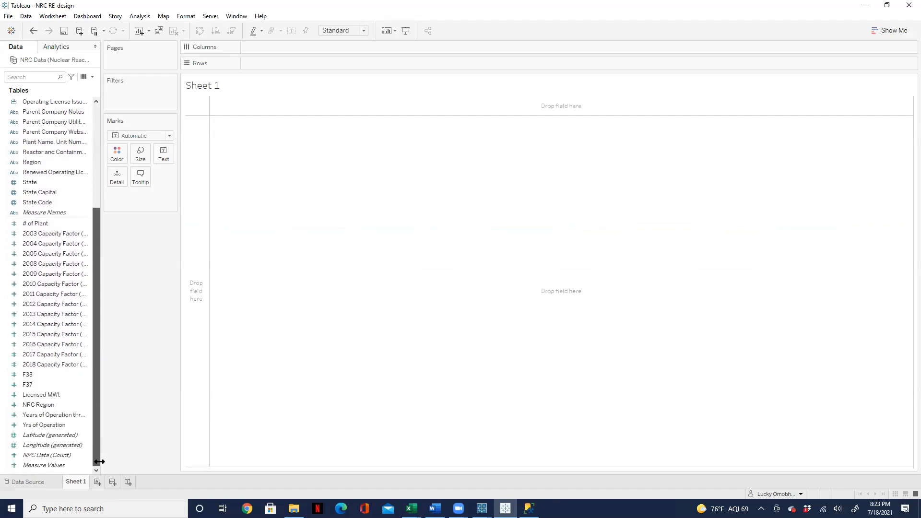
{"action": "left_click_drag", "start_coordinate": [100, 461], "coordinate": [105, 324]}
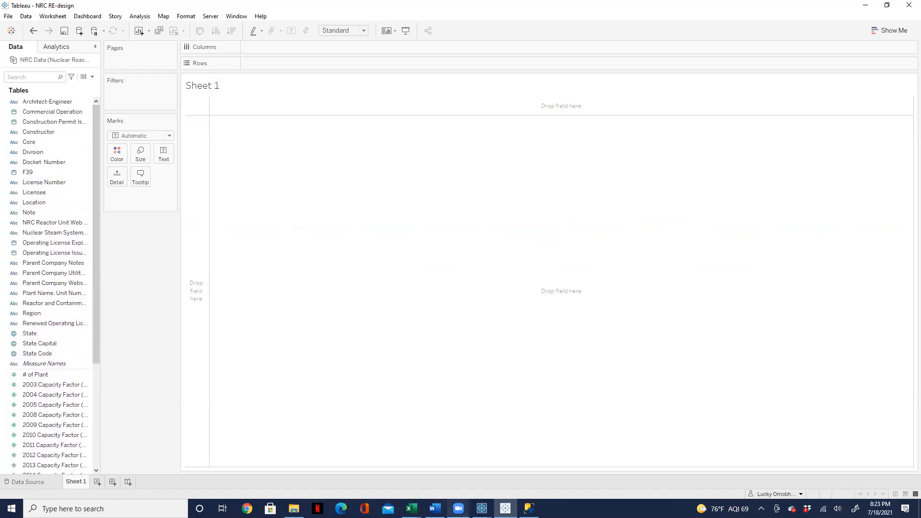
Read the Report Redesign requirements in the Nuclear Plant RQ 2 Word document, highlighting KPI's in the first item, and return to Tableau.
{"action": "mouse_move", "coordinate": [435, 508]}
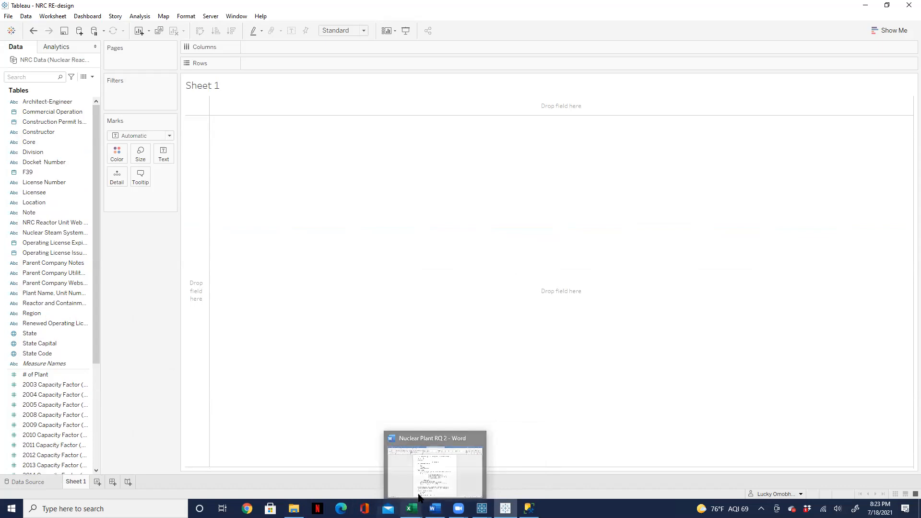
{"action": "left_click", "coordinate": [436, 470]}
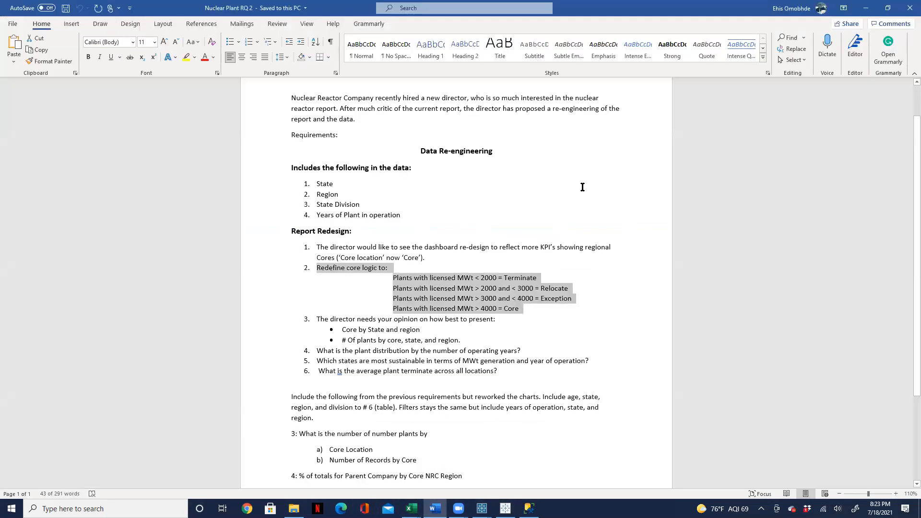
{"action": "left_click", "coordinate": [564, 183]}
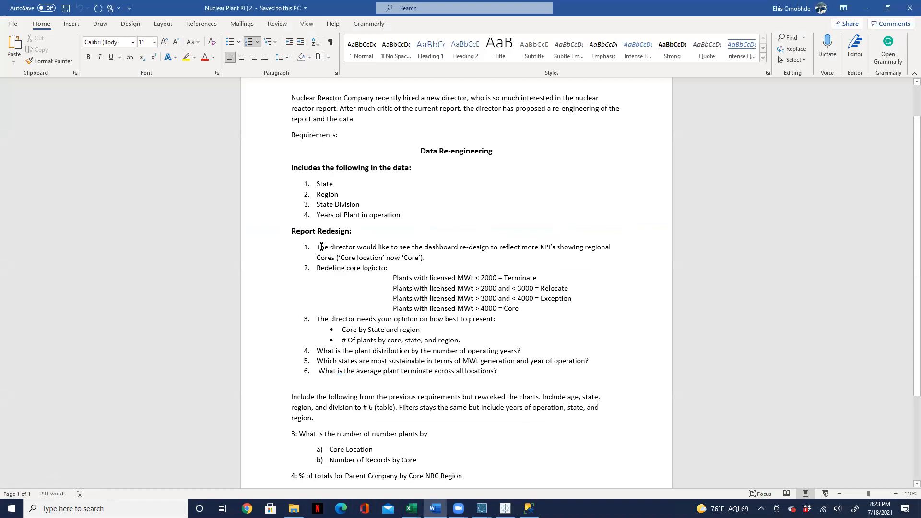
{"action": "left_click_drag", "start_coordinate": [289, 231], "coordinate": [359, 379]}
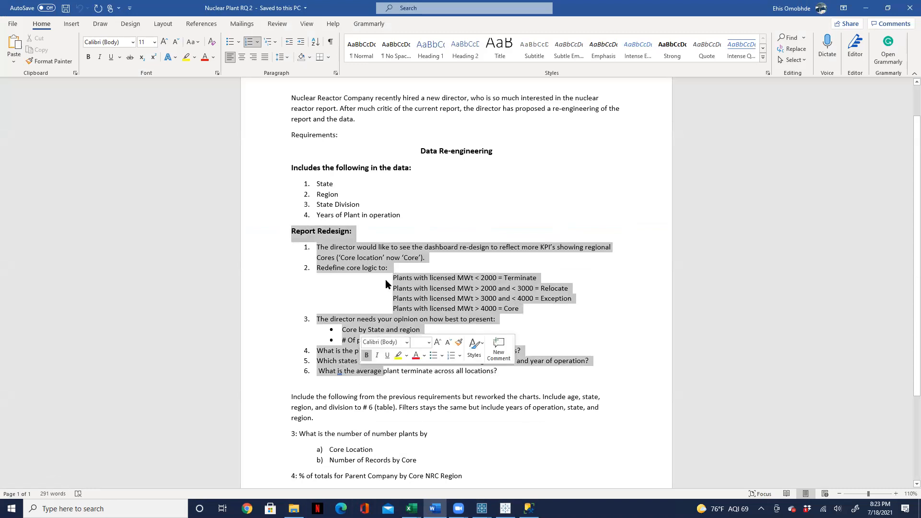
{"action": "left_click", "coordinate": [400, 231]}
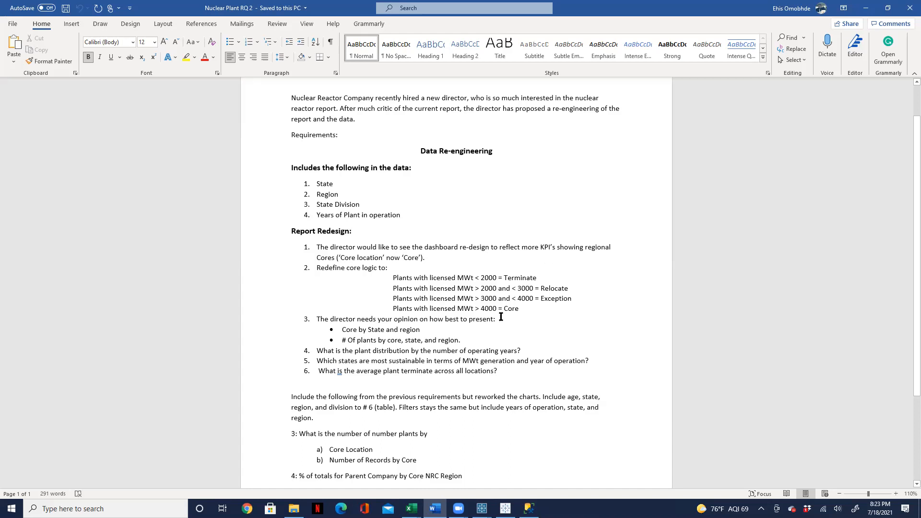
{"action": "left_click_drag", "start_coordinate": [540, 249], "coordinate": [555, 248]}
{"action": "left_click_drag", "start_coordinate": [555, 250], "coordinate": [555, 250]}
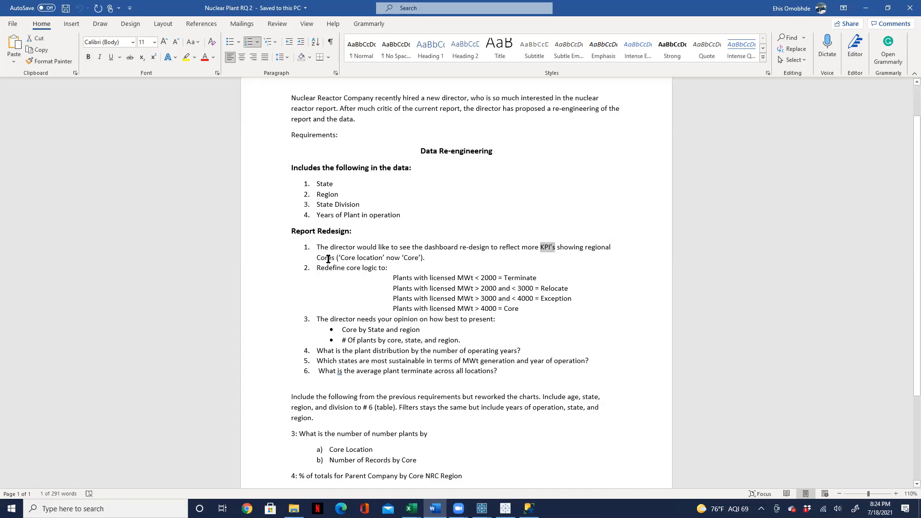
{"action": "left_click", "coordinate": [867, 8]}
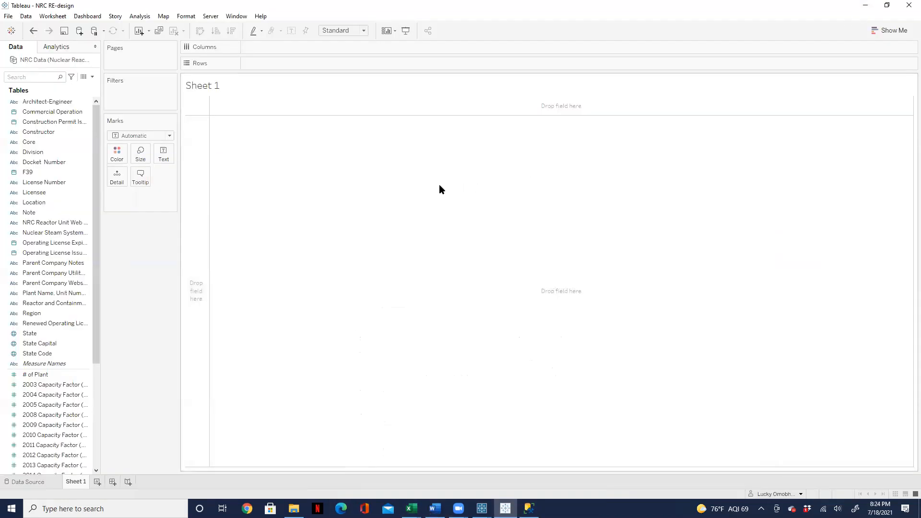
Place the Core dimension on Columns and set the view to Fit Width.
{"action": "left_click", "coordinate": [26, 143]}
{"action": "left_click", "coordinate": [38, 142]}
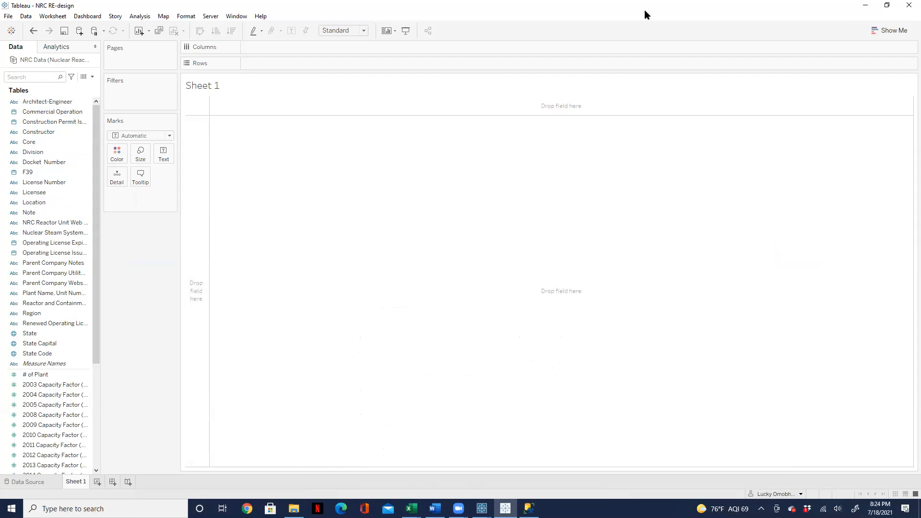
{"action": "mouse_move", "coordinate": [316, 83]}
{"action": "left_mouse_down"}
{"action": "mouse_move", "coordinate": [259, 68]}
{"action": "mouse_move", "coordinate": [262, 49]}
{"action": "left_mouse_up"}
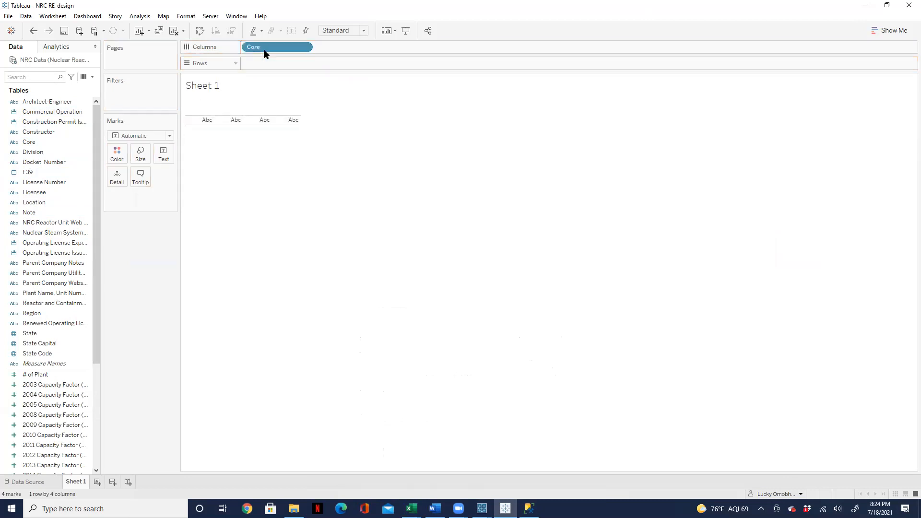
{"action": "left_click", "coordinate": [362, 30]}
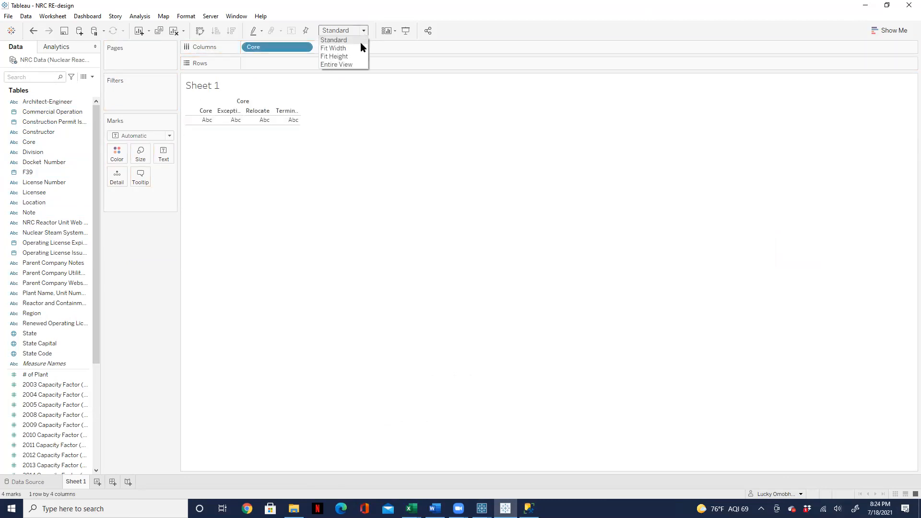
{"action": "left_click", "coordinate": [346, 49]}
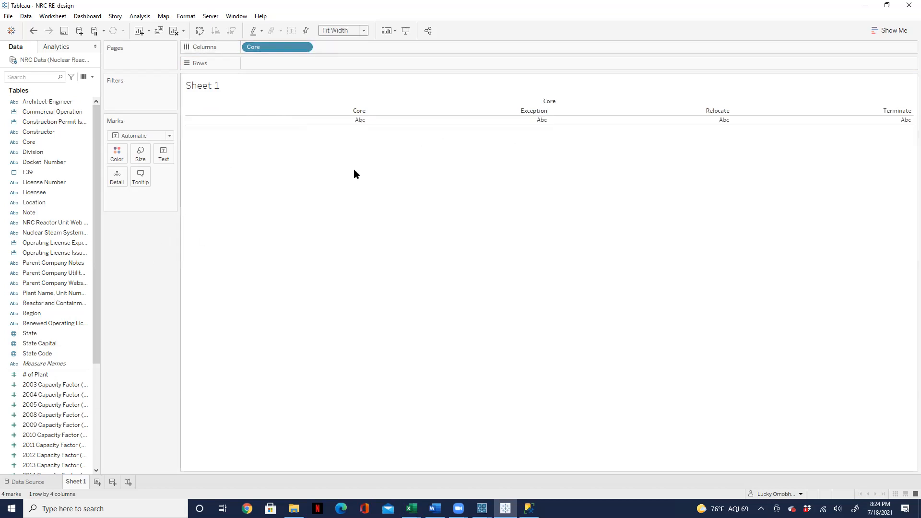
Show the # of Plant measure as text for each Core category.
{"action": "left_click", "coordinate": [45, 376]}
{"action": "left_click", "coordinate": [62, 365]}
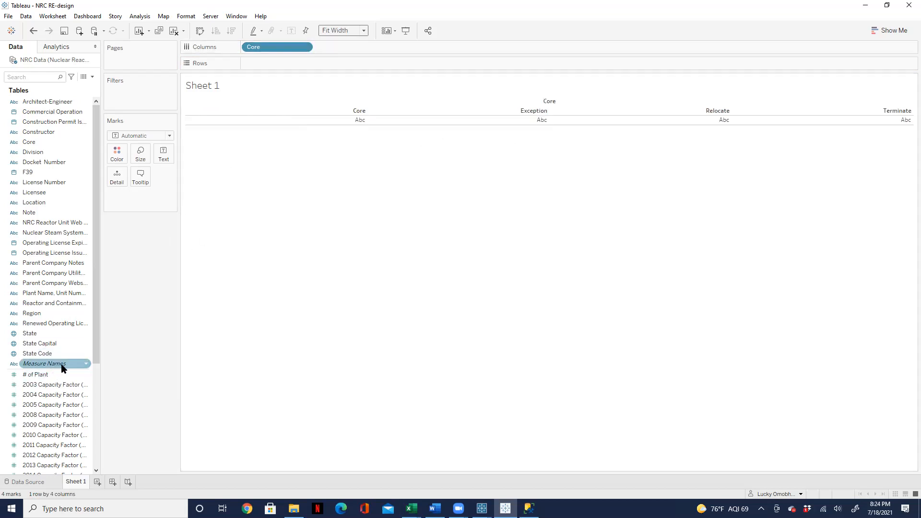
{"action": "left_click", "coordinate": [40, 375]}
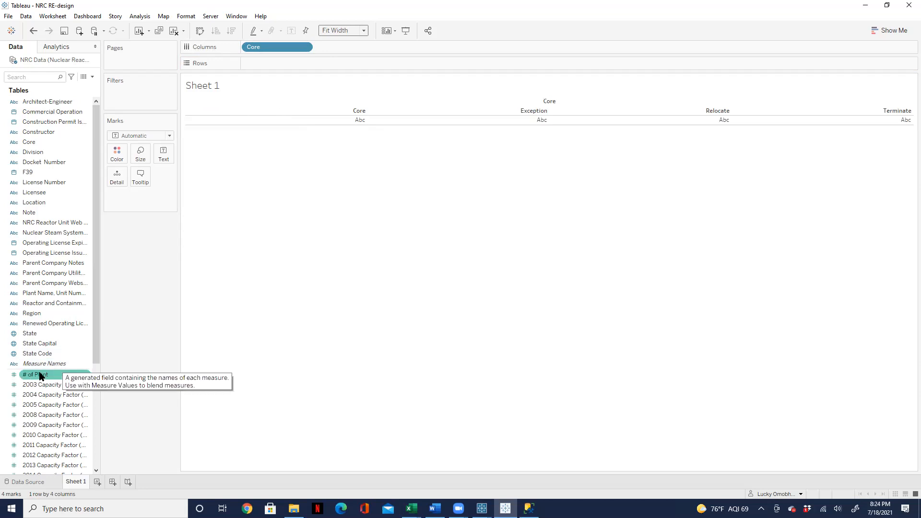
{"action": "left_click_drag", "start_coordinate": [40, 379], "coordinate": [169, 160]}
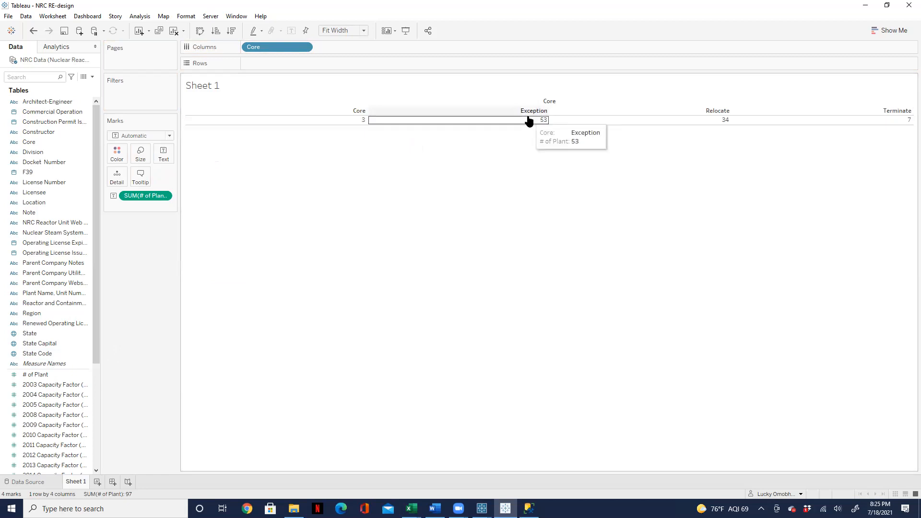
{"action": "mouse_move", "coordinate": [543, 121]}
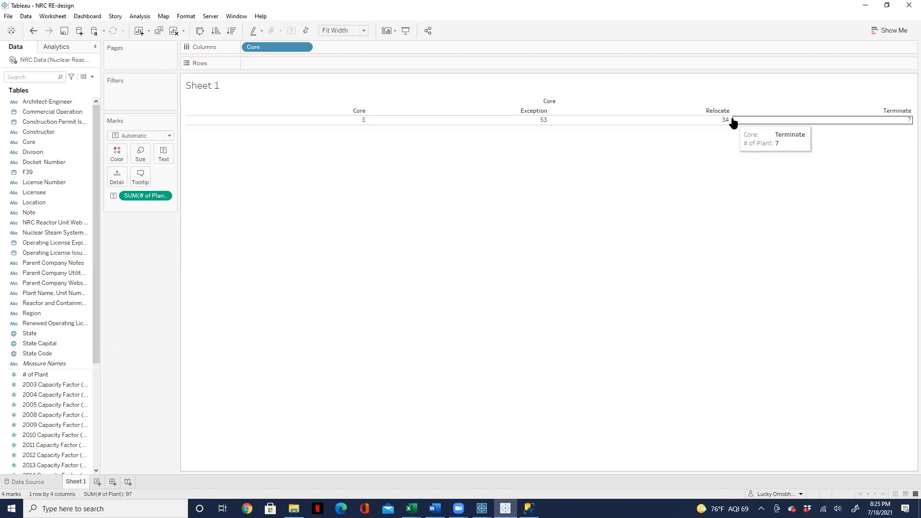
{"action": "mouse_move", "coordinate": [900, 116]}
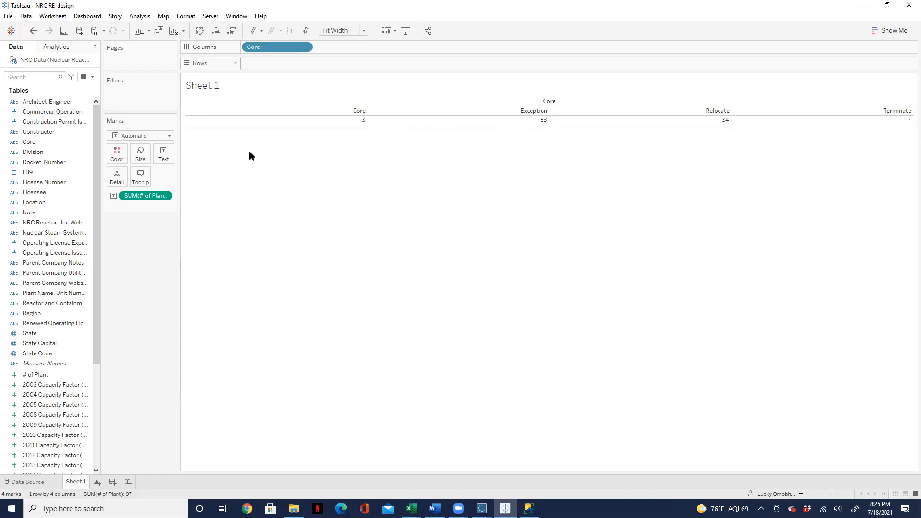
Add row grand totals to the Core table.
{"action": "left_click", "coordinate": [140, 17]}
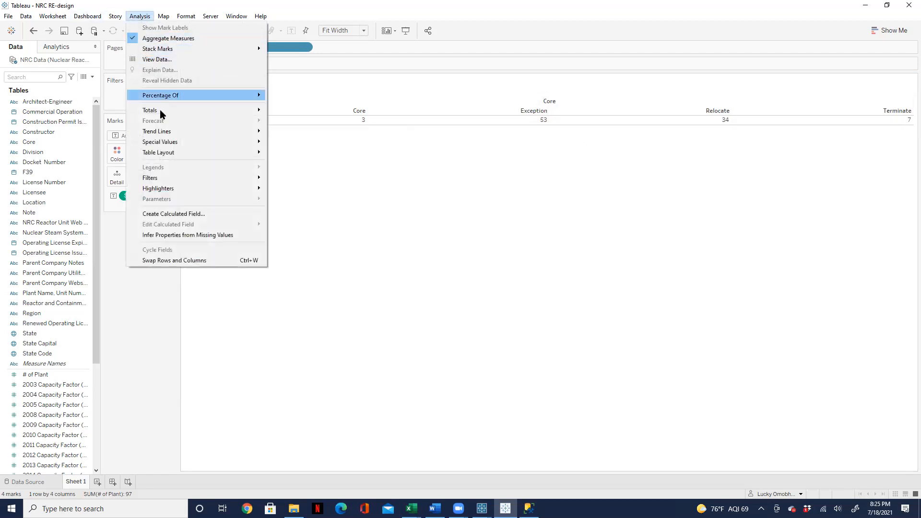
{"action": "mouse_move", "coordinate": [161, 111]}
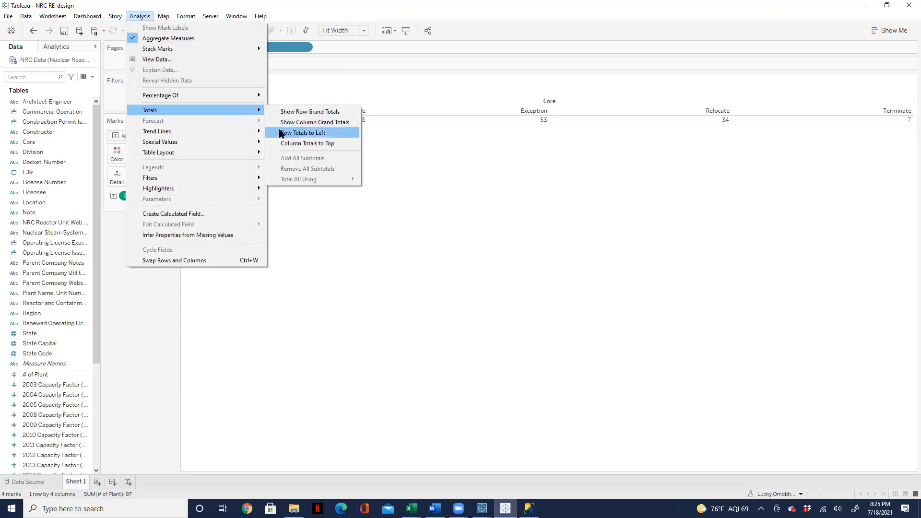
{"action": "left_click", "coordinate": [275, 112]}
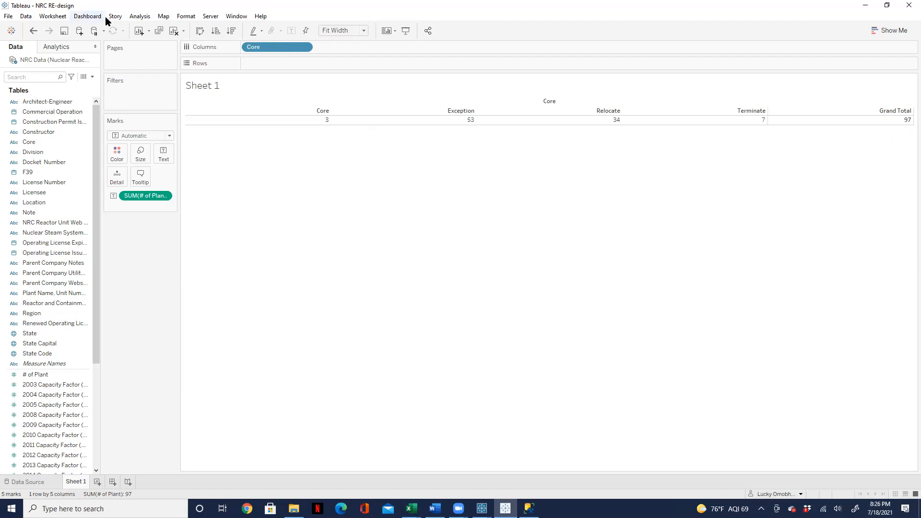
{"action": "left_click", "coordinate": [139, 16]}
{"action": "mouse_move", "coordinate": [159, 112]}
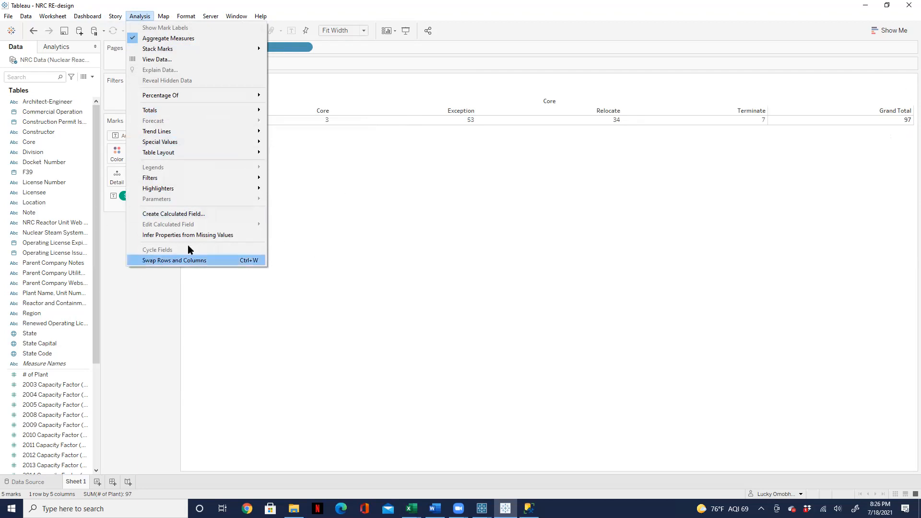
{"action": "left_click", "coordinate": [412, 235]}
{"action": "mouse_move", "coordinate": [858, 119]}
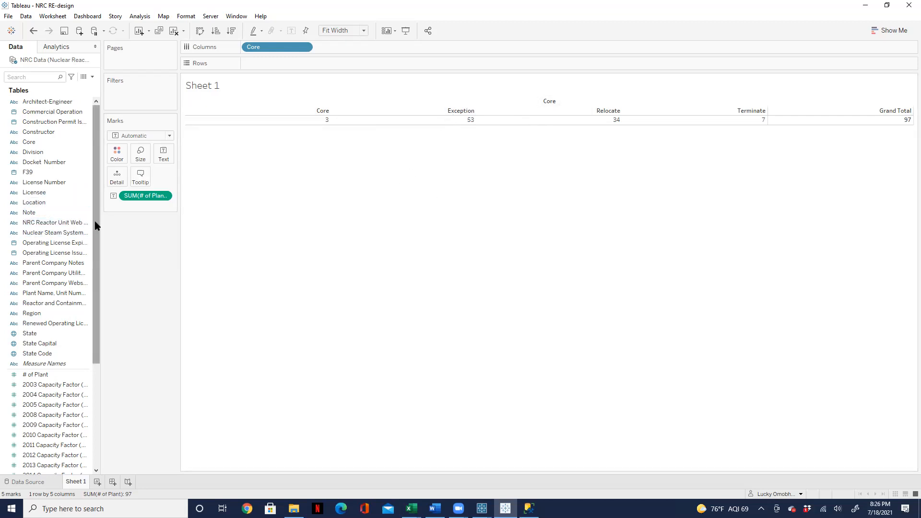
Add the Licensed MWt measure as a second text value beneath # of Plant in the Core table.
{"action": "left_click_drag", "start_coordinate": [96, 188], "coordinate": [97, 255]}
{"action": "left_click_drag", "start_coordinate": [42, 435], "coordinate": [345, 120]}
{"action": "left_click_drag", "start_coordinate": [343, 47], "coordinate": [164, 154]}
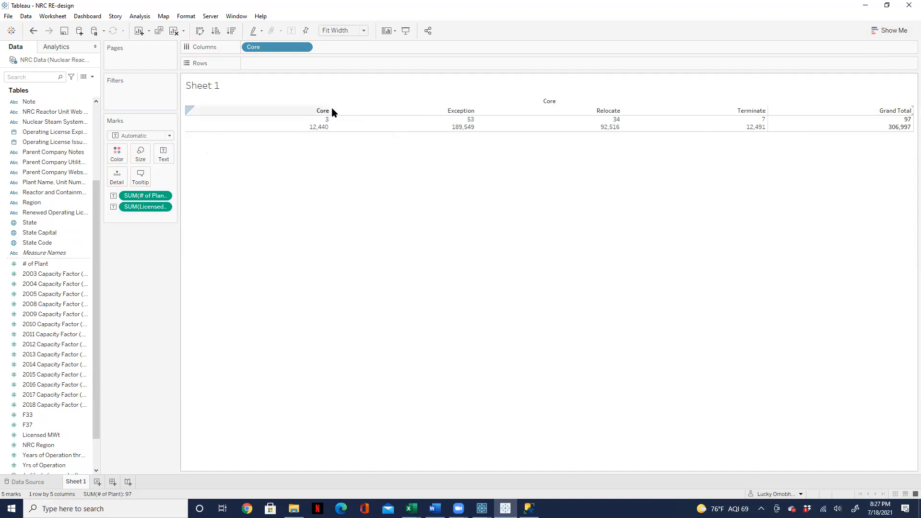
{"action": "mouse_move", "coordinate": [323, 128]}
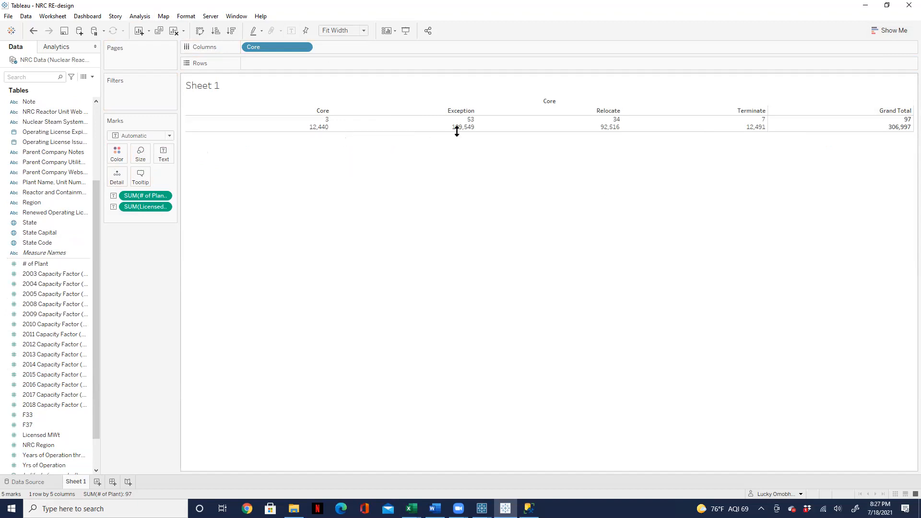
{"action": "mouse_move", "coordinate": [459, 131]}
{"action": "mouse_move", "coordinate": [756, 127]}
Edit the text label to add the suffix MWT after the Licensed MWt field and apply the change.
{"action": "left_click", "coordinate": [163, 154]}
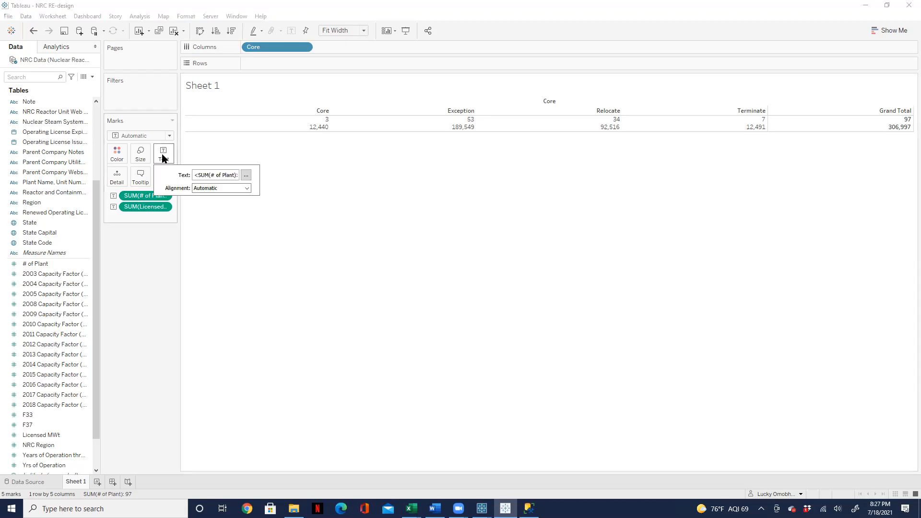
{"action": "left_click", "coordinate": [245, 178]}
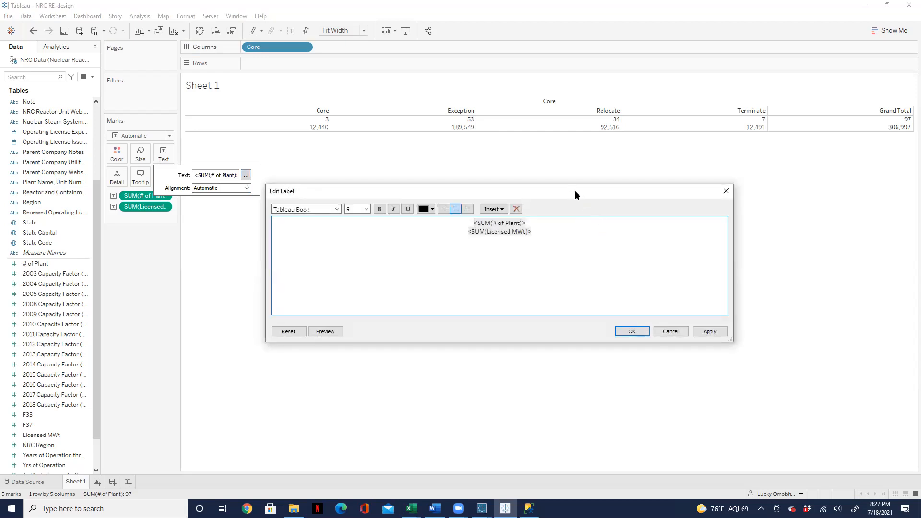
{"action": "left_click_drag", "start_coordinate": [574, 190], "coordinate": [613, 210]}
{"action": "left_click", "coordinate": [569, 242]}
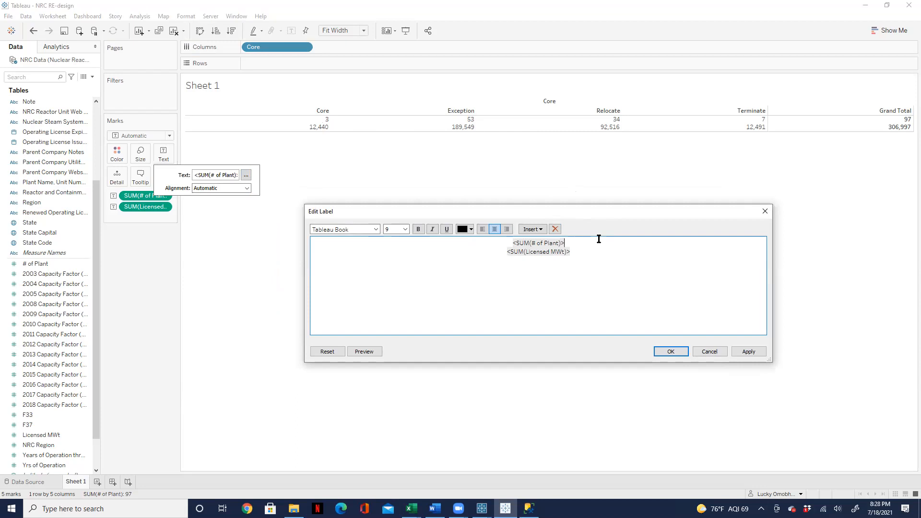
{"action": "key", "text": "Return"}
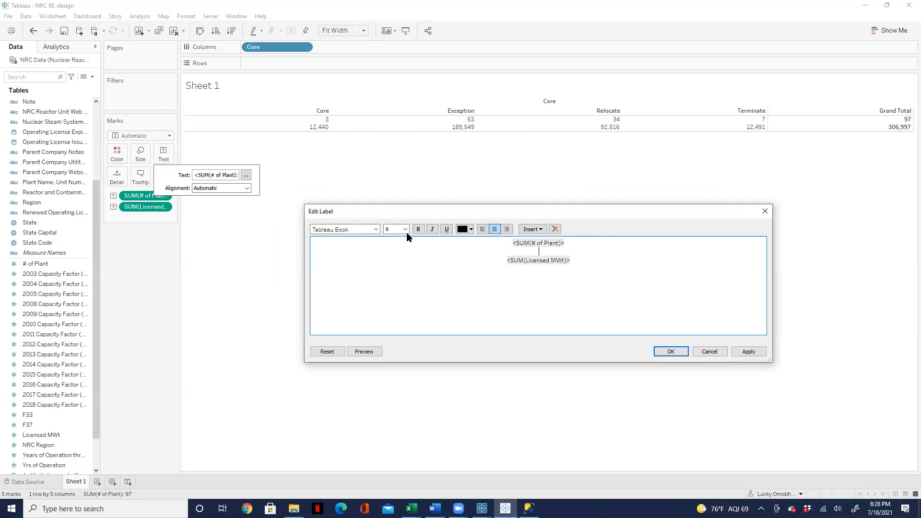
{"action": "key", "text": "BackSpace"}
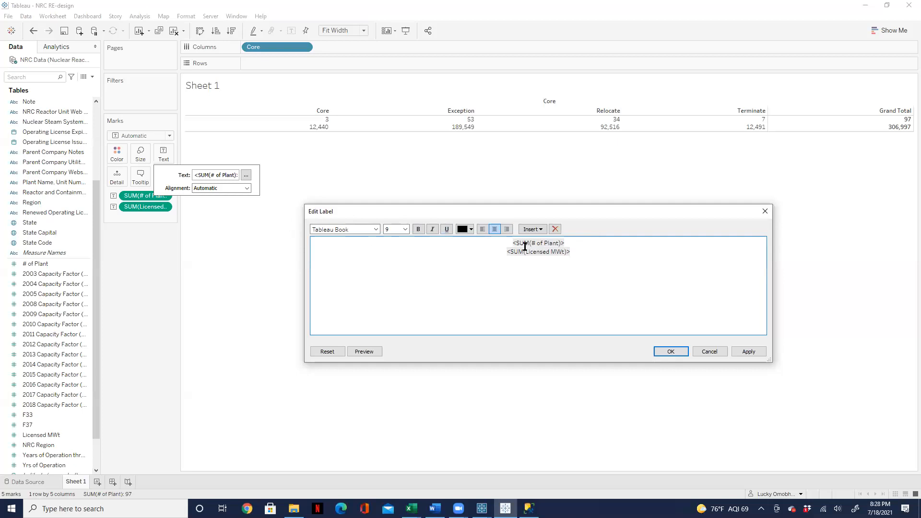
{"action": "left_click_drag", "start_coordinate": [566, 247], "coordinate": [508, 245]}
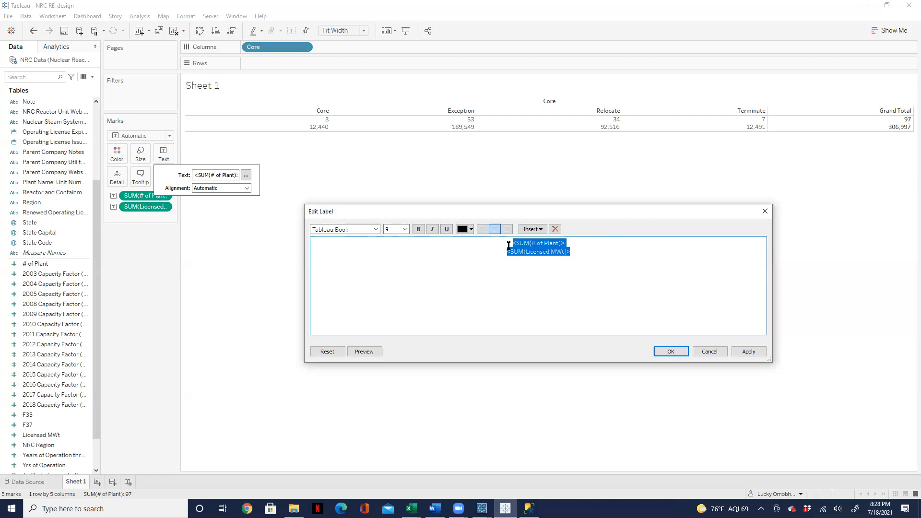
{"action": "left_click", "coordinate": [592, 252]}
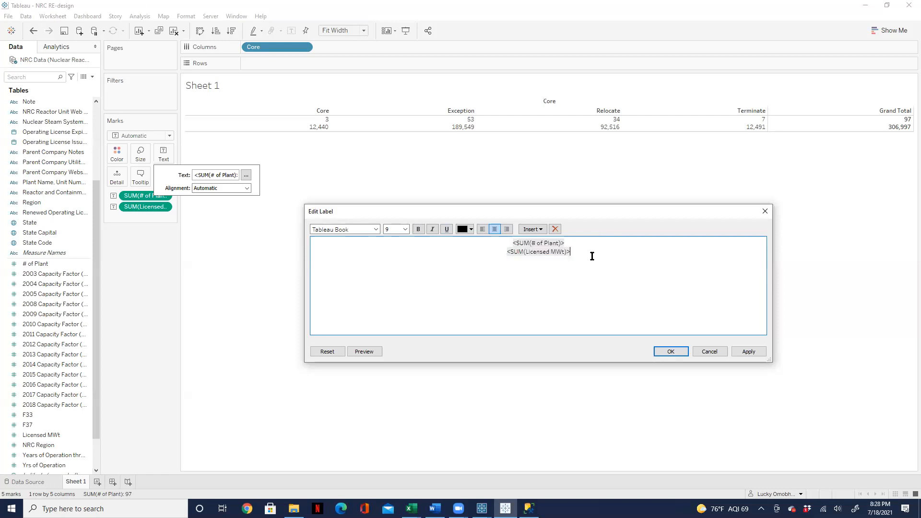
{"action": "type", "text": "MWT"}
{"action": "key", "text": "BackSpace"}
{"action": "key", "text": "BackSpace"}
{"action": "key", "text": "BackSpace"}
{"action": "type", "text": "MWT"}
{"action": "left_click", "coordinate": [748, 352]}
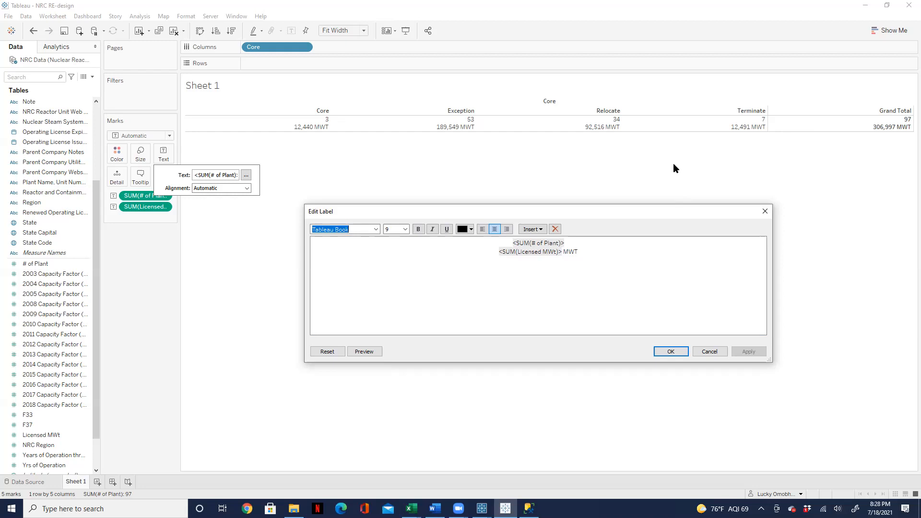
Format the # of Plant field in the label as Tableau Bold, size 20.
{"action": "left_click", "coordinate": [566, 243]}
{"action": "left_click_drag", "start_coordinate": [566, 243], "coordinate": [509, 243]}
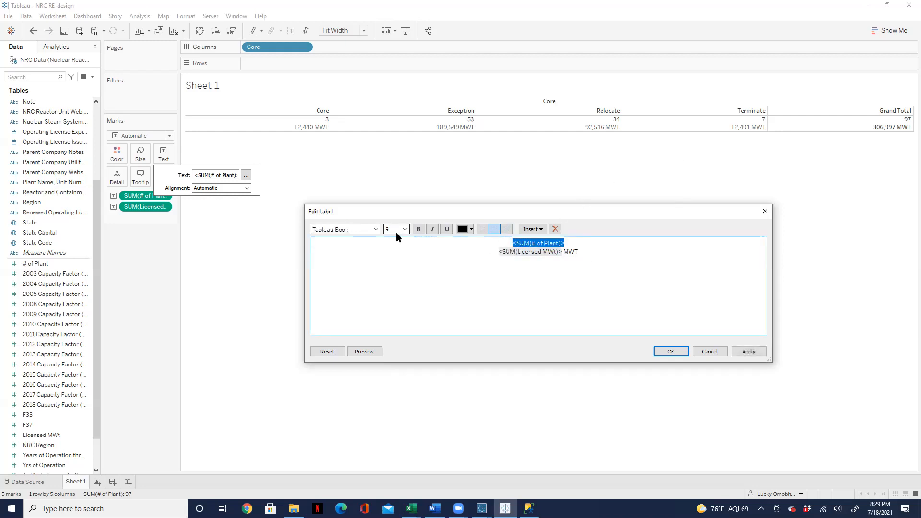
{"action": "left_click", "coordinate": [376, 230]}
{"action": "left_click", "coordinate": [367, 229]}
{"action": "left_click", "coordinate": [376, 230]}
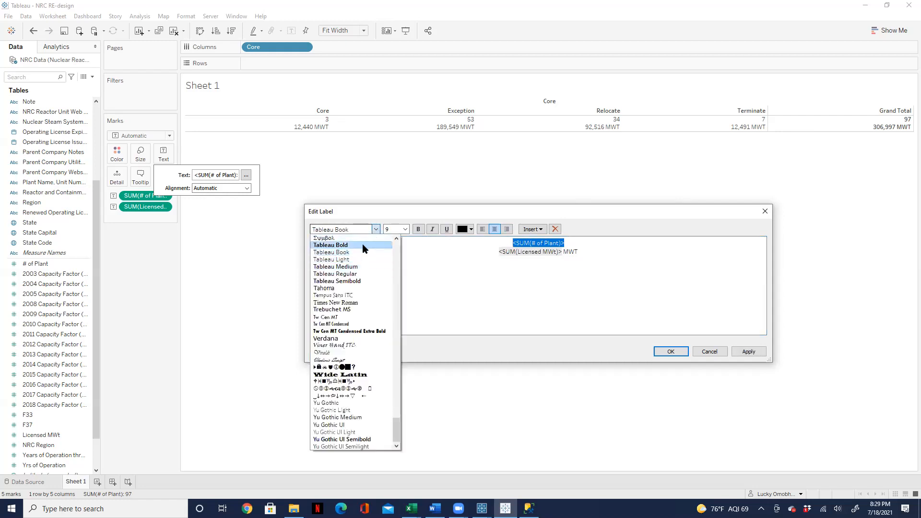
{"action": "left_click", "coordinate": [363, 243]}
{"action": "left_click", "coordinate": [404, 230]}
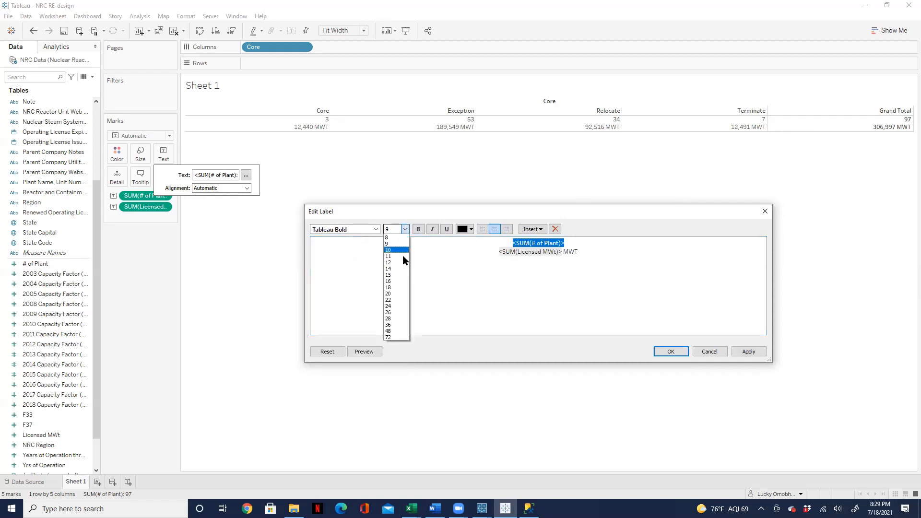
{"action": "left_click", "coordinate": [398, 288]}
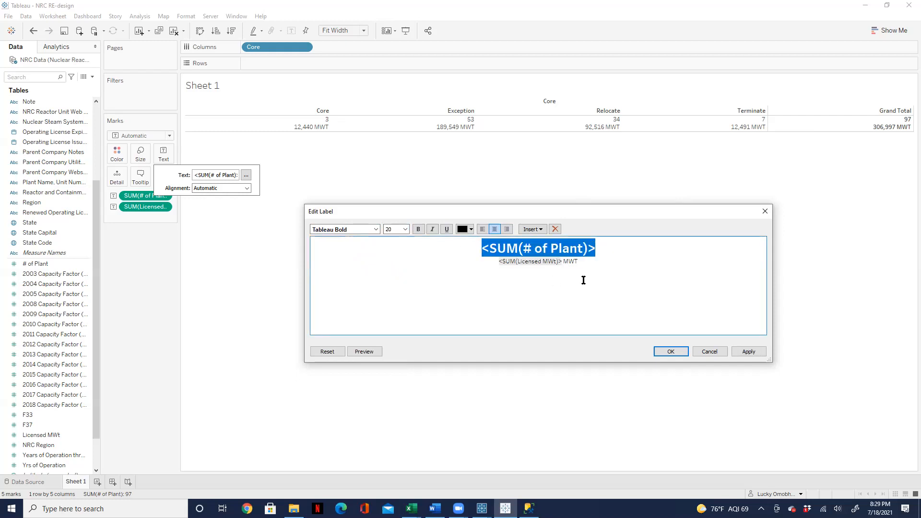
Format the Licensed MWt field in the label as Tableau Bold, size 16.
{"action": "left_click", "coordinate": [592, 266]}
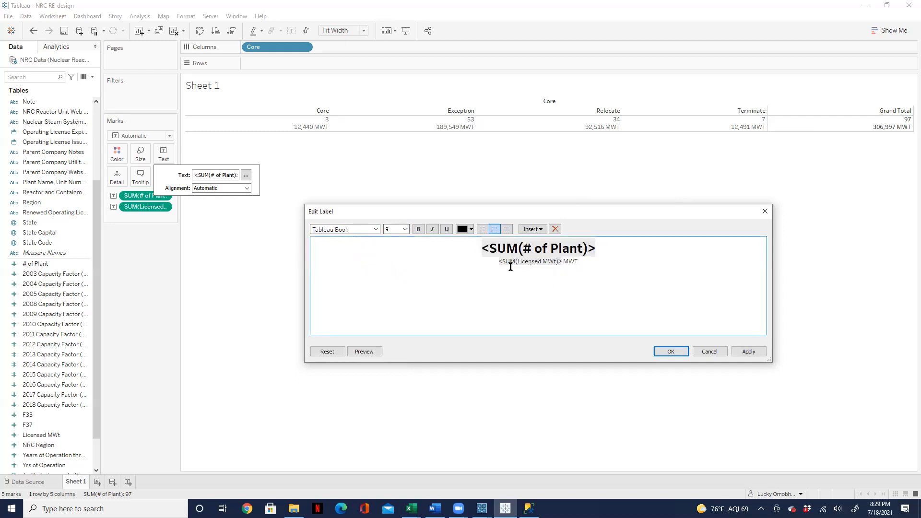
{"action": "left_click_drag", "start_coordinate": [563, 262], "coordinate": [506, 264]}
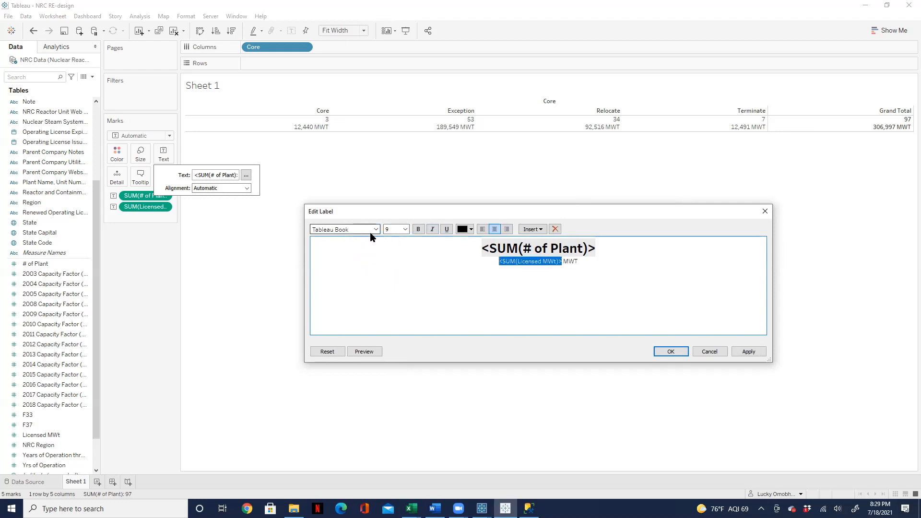
{"action": "left_click", "coordinate": [375, 230]}
{"action": "left_click", "coordinate": [367, 243]}
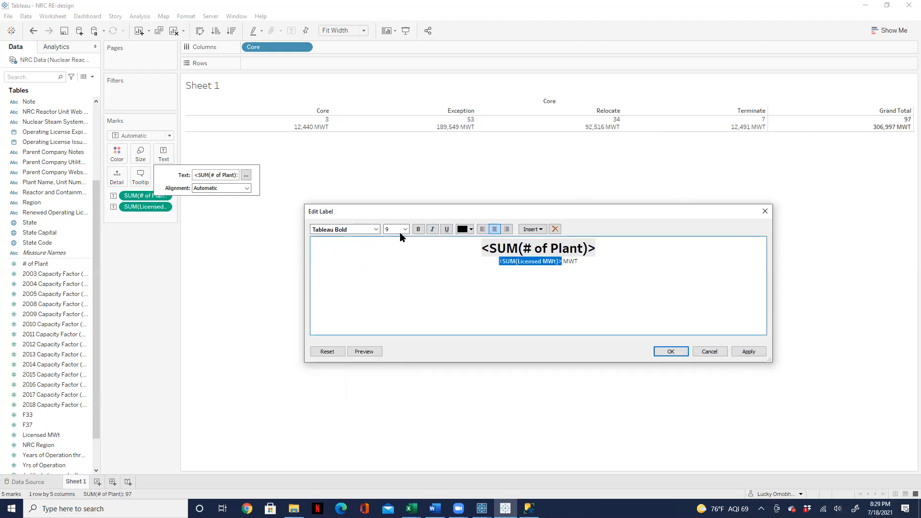
{"action": "left_click", "coordinate": [405, 230]}
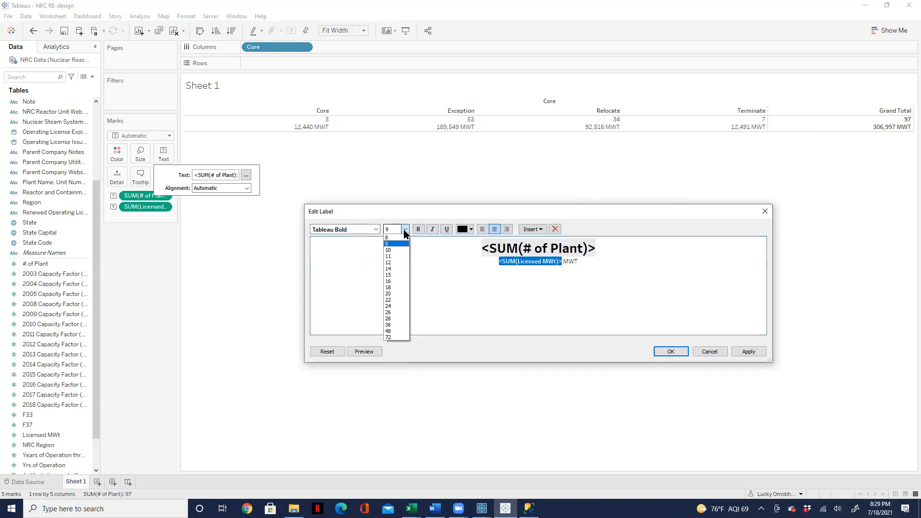
{"action": "left_click", "coordinate": [394, 282]}
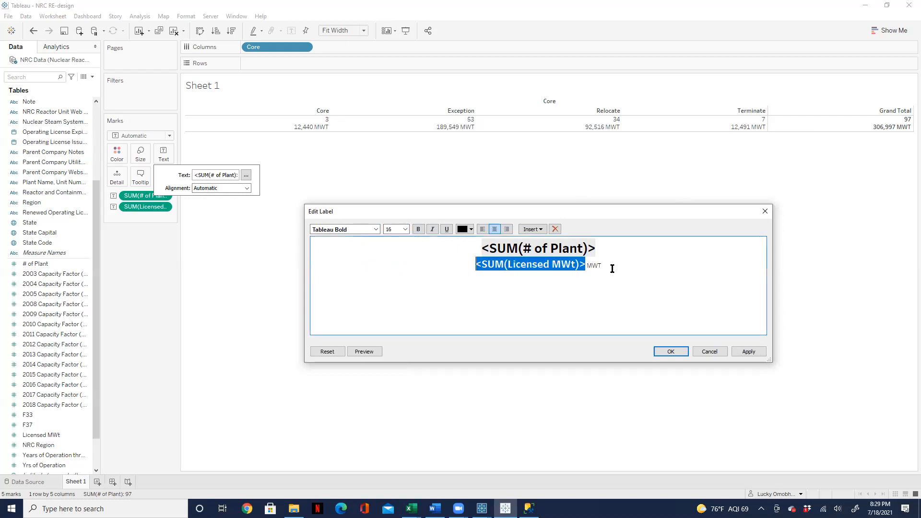
Format the MWT suffix in the label as Tableau Bold, size 12, and apply the label changes.
{"action": "left_click_drag", "start_coordinate": [607, 267], "coordinate": [588, 266]}
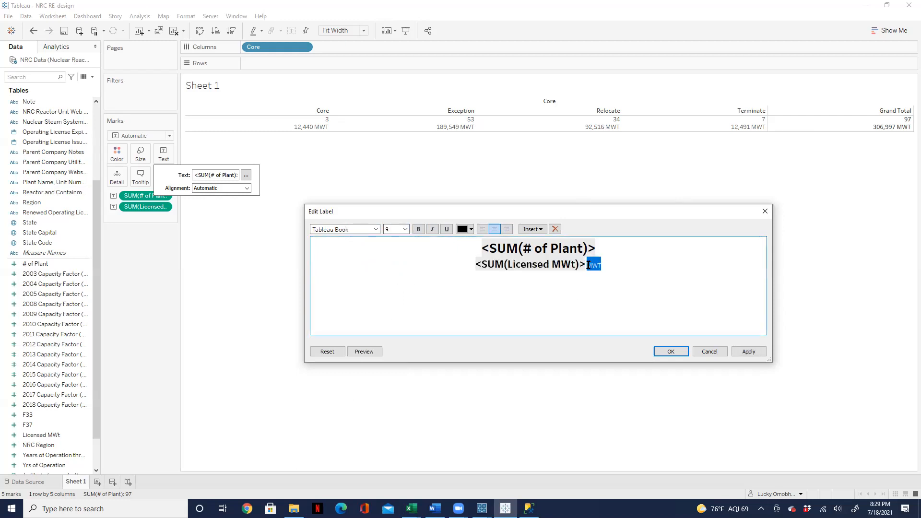
{"action": "left_click", "coordinate": [376, 230]}
{"action": "left_click", "coordinate": [356, 244]}
{"action": "left_click", "coordinate": [405, 229]}
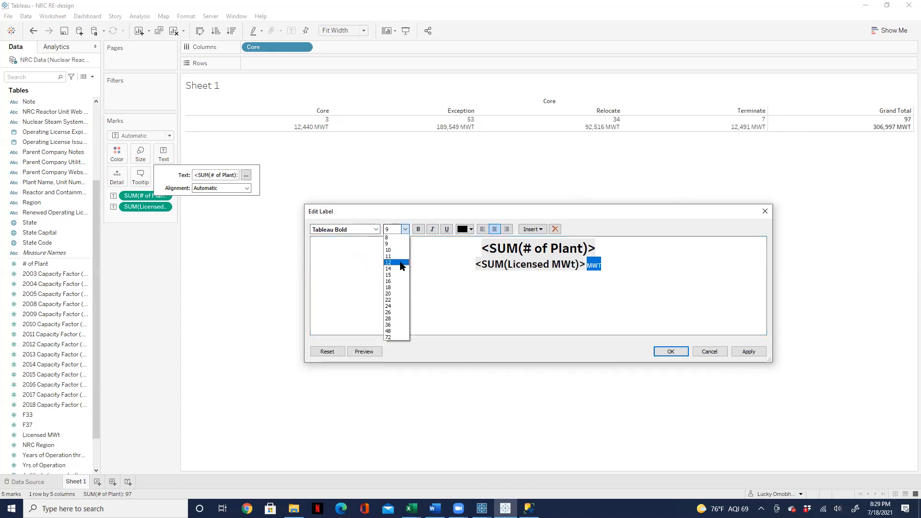
{"action": "left_click", "coordinate": [401, 264]}
{"action": "left_click", "coordinate": [749, 353]}
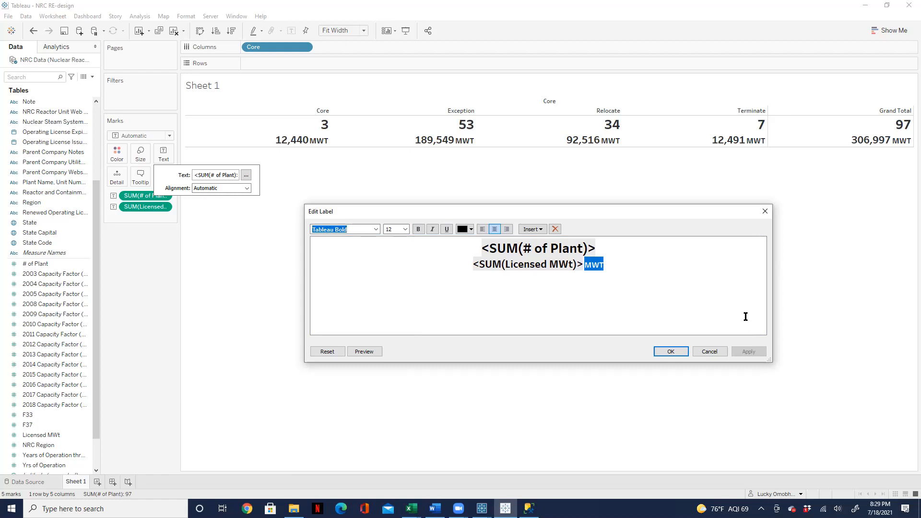
{"action": "left_click", "coordinate": [669, 352]}
{"action": "left_click", "coordinate": [142, 288]}
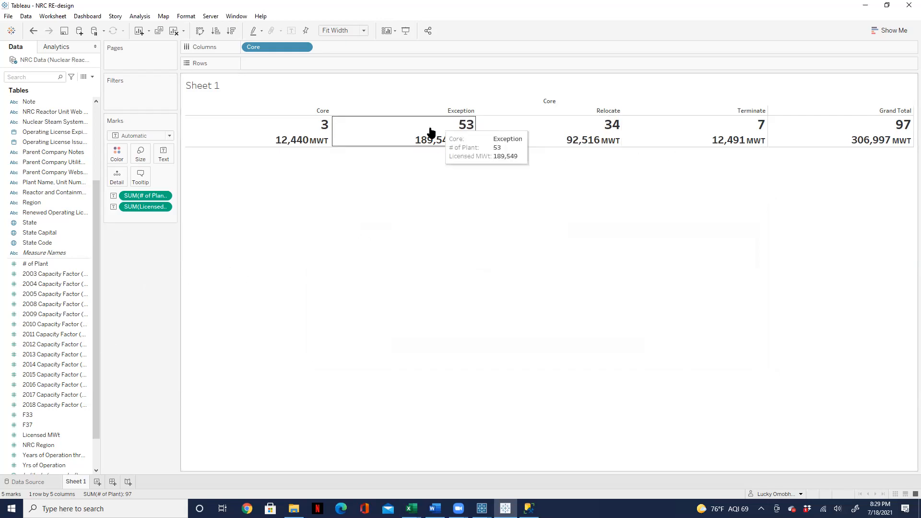
Align the table's text to the middle vertically and the center horizontally.
{"action": "mouse_move", "coordinate": [299, 129]}
{"action": "mouse_move", "coordinate": [345, 140]}
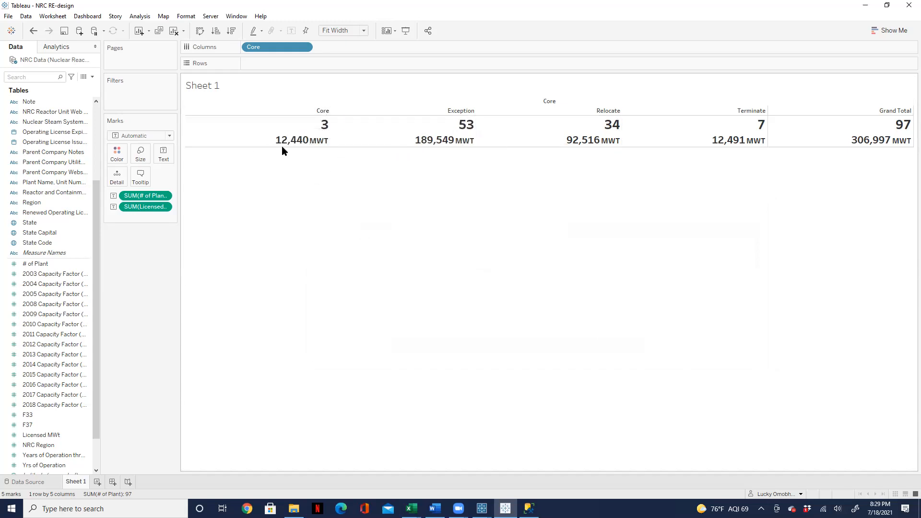
{"action": "left_click", "coordinate": [162, 159]}
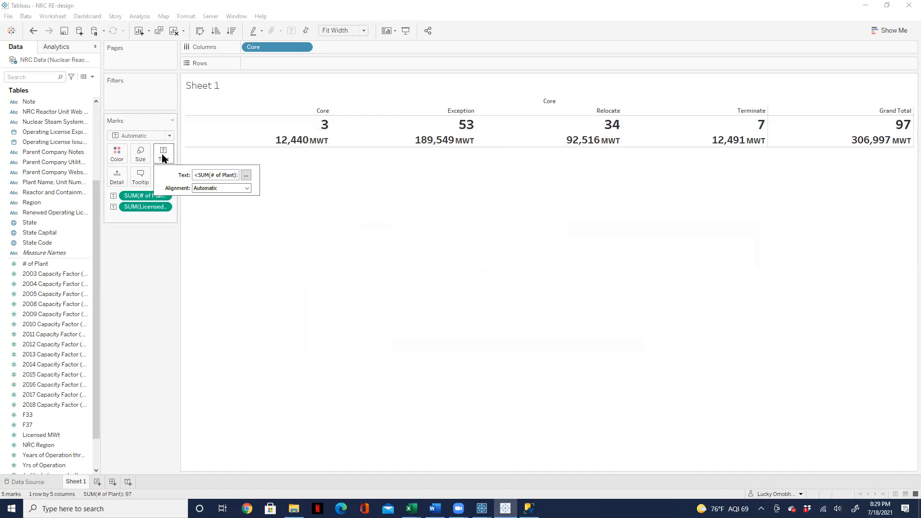
{"action": "left_click", "coordinate": [247, 189]}
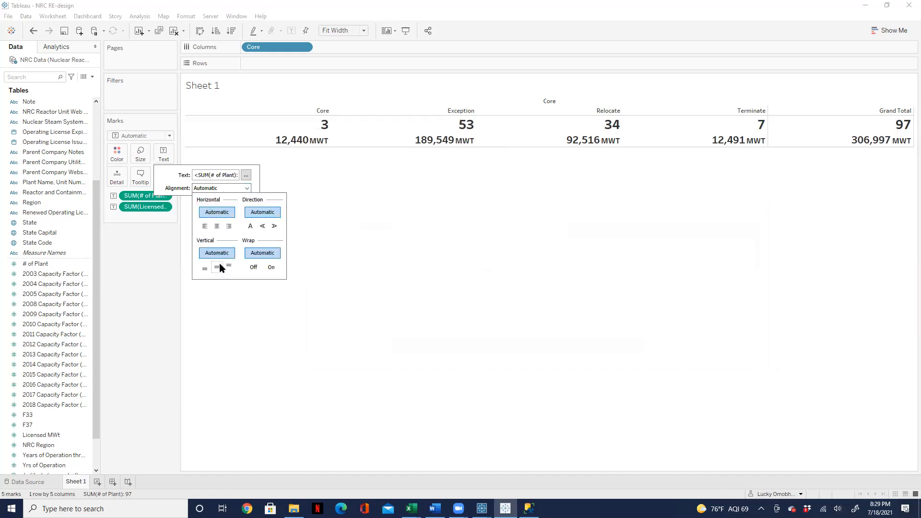
{"action": "left_click", "coordinate": [218, 267]}
{"action": "left_click", "coordinate": [248, 188]}
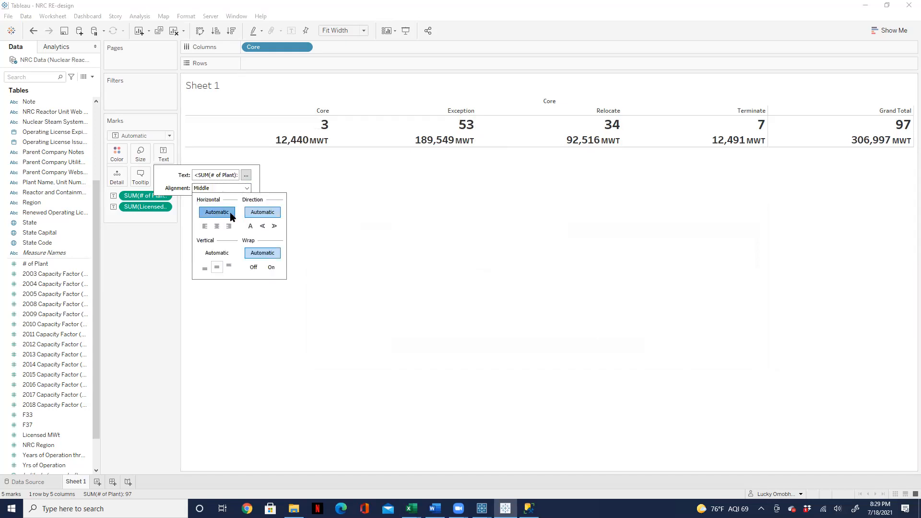
{"action": "left_click", "coordinate": [217, 226]}
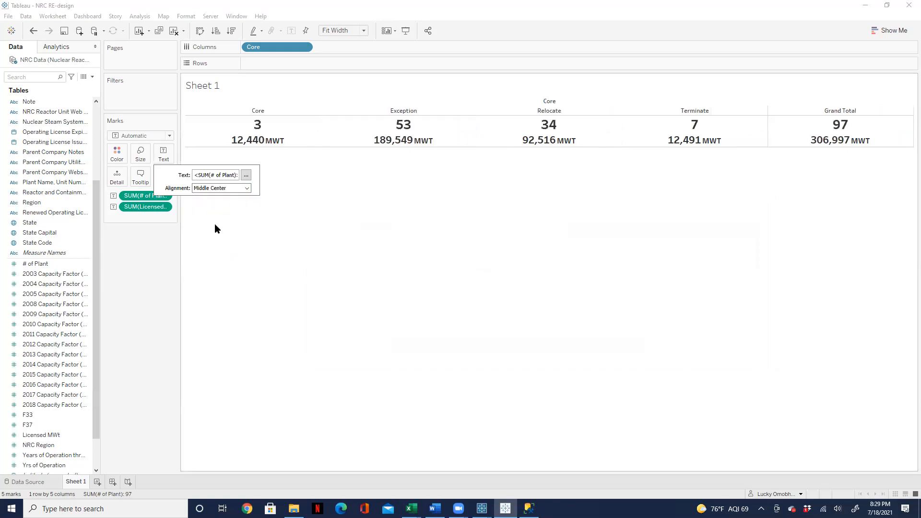
{"action": "left_click", "coordinate": [340, 287]}
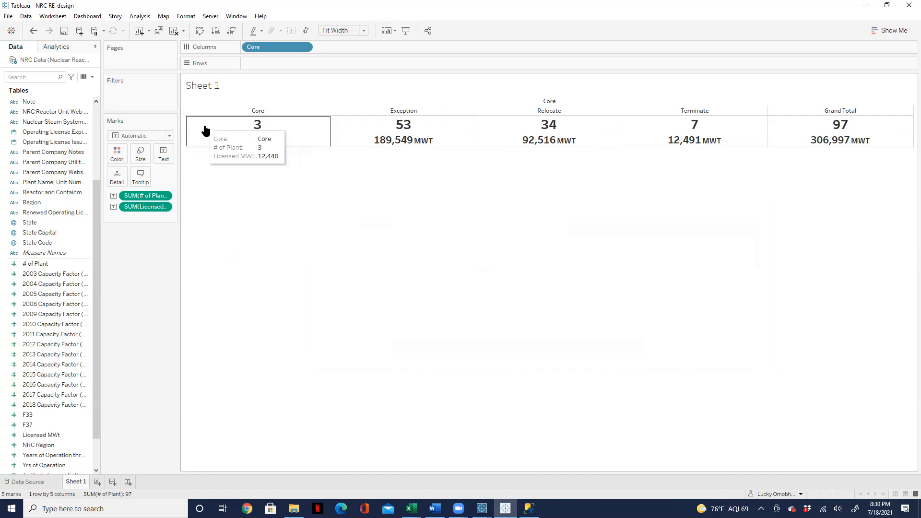
Remove the horizontal lines from the table by setting the row divider pane border to None.
{"action": "right_click", "coordinate": [205, 133]}
{"action": "left_click", "coordinate": [226, 182]}
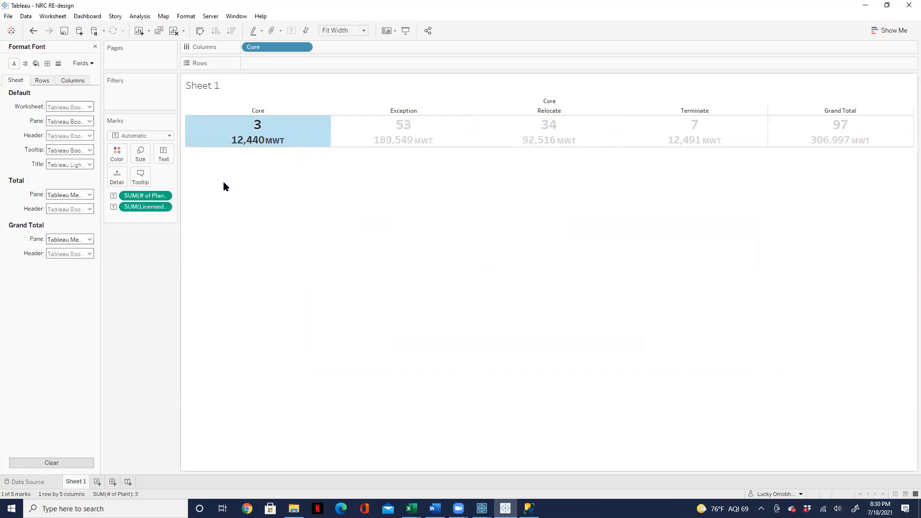
{"action": "left_click", "coordinate": [58, 63]}
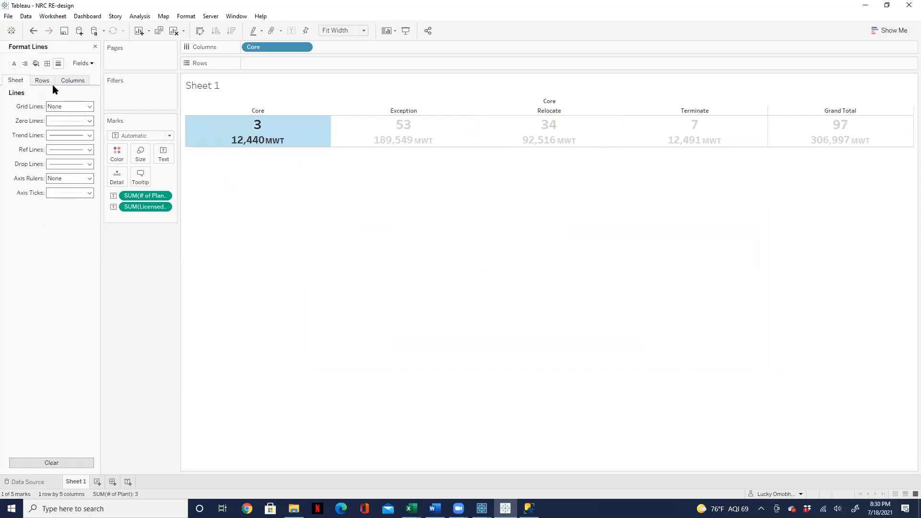
{"action": "left_click", "coordinate": [47, 64]}
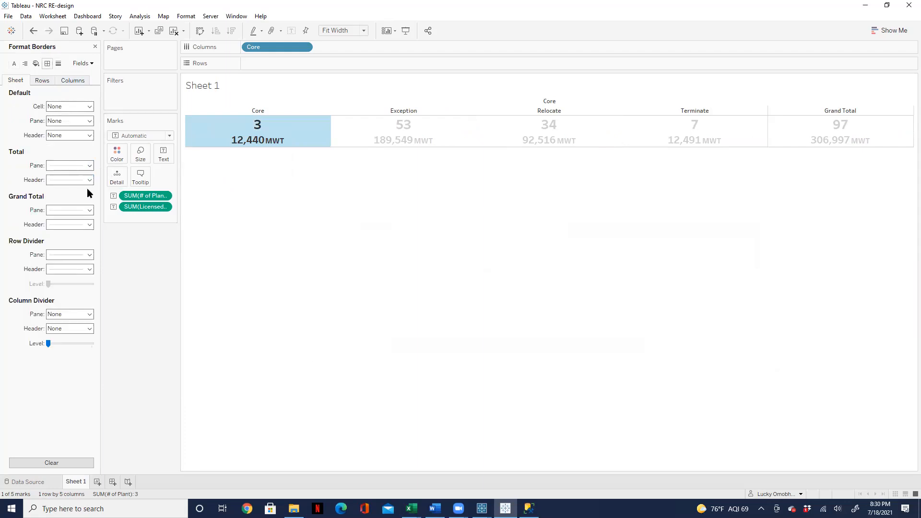
{"action": "left_click", "coordinate": [88, 255]}
{"action": "left_click", "coordinate": [84, 268]}
{"action": "left_click", "coordinate": [269, 285]}
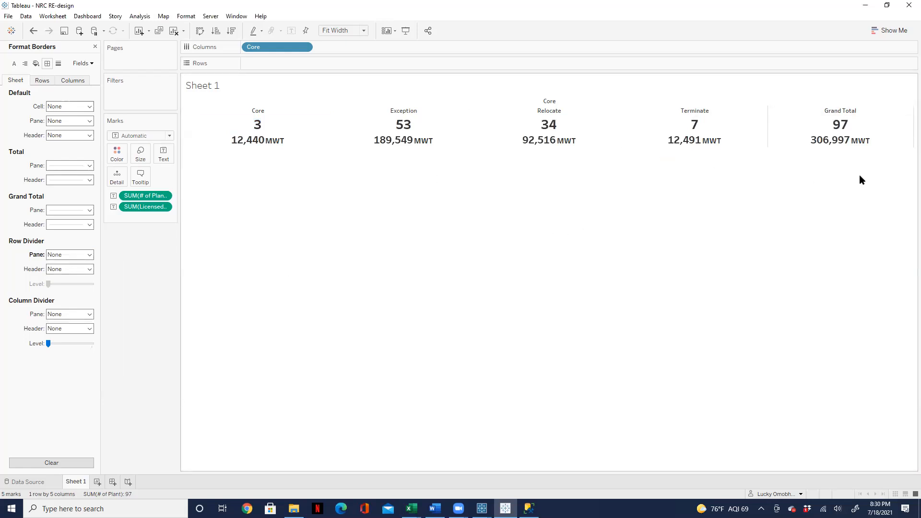
Hide the Core field label above the column headers.
{"action": "mouse_move", "coordinate": [868, 144]}
{"action": "right_click", "coordinate": [547, 104]}
{"action": "left_click", "coordinate": [558, 144]}
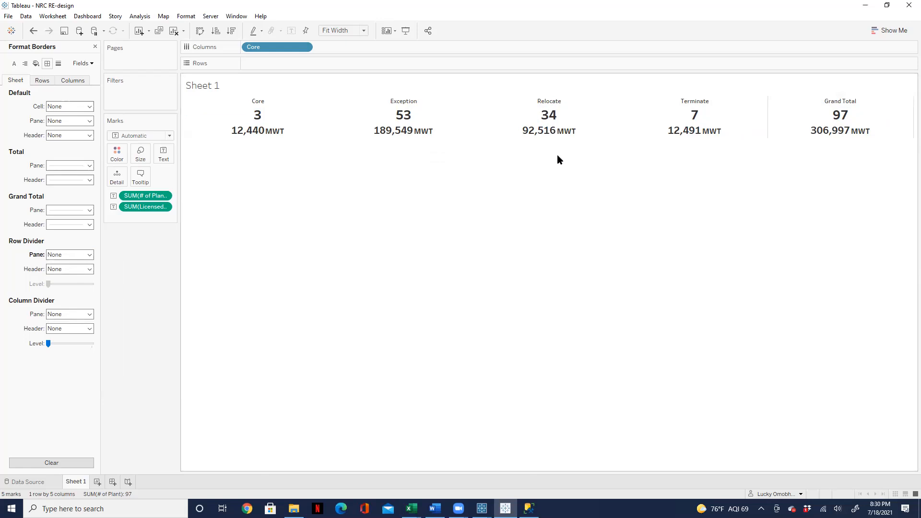
Rename the worksheet as KPI and close the border formatting options.
{"action": "mouse_move", "coordinate": [270, 115]}
{"action": "double_click", "coordinate": [71, 483]}
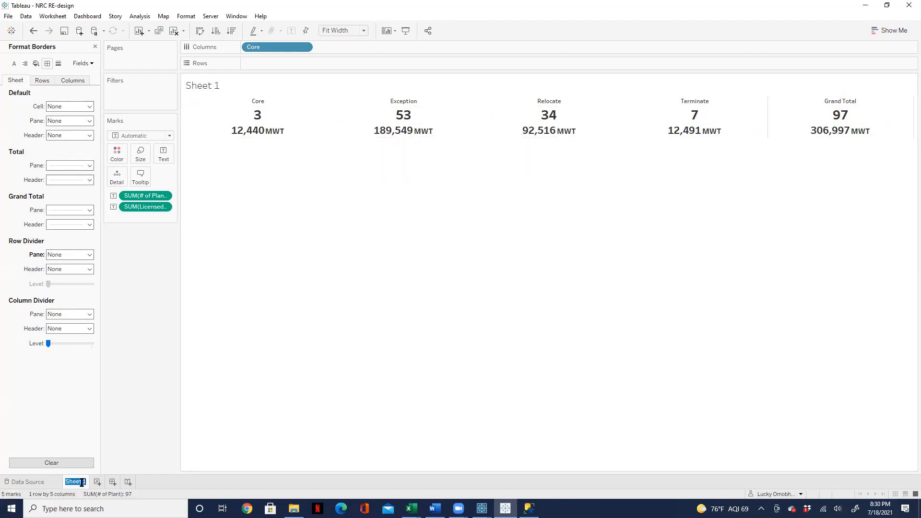
{"action": "type", "text": "KPI"}
{"action": "left_click", "coordinate": [147, 402]}
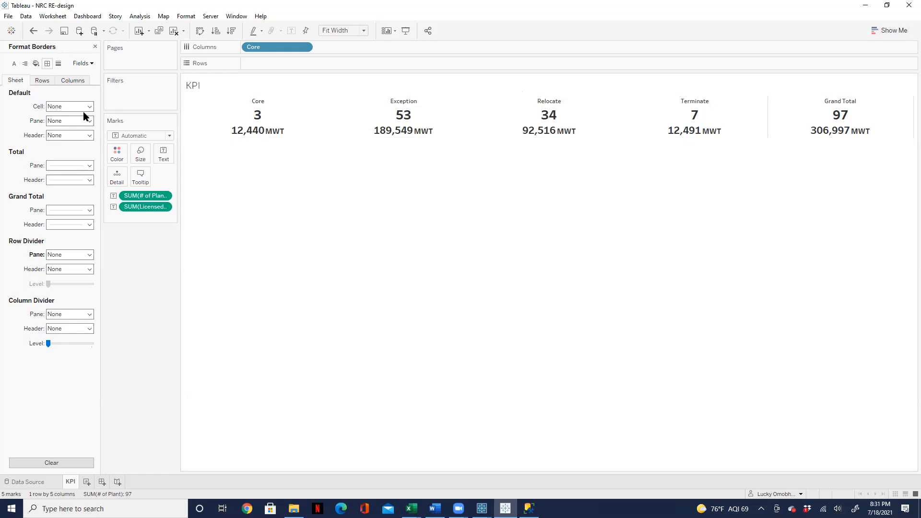
{"action": "left_click", "coordinate": [96, 48]}
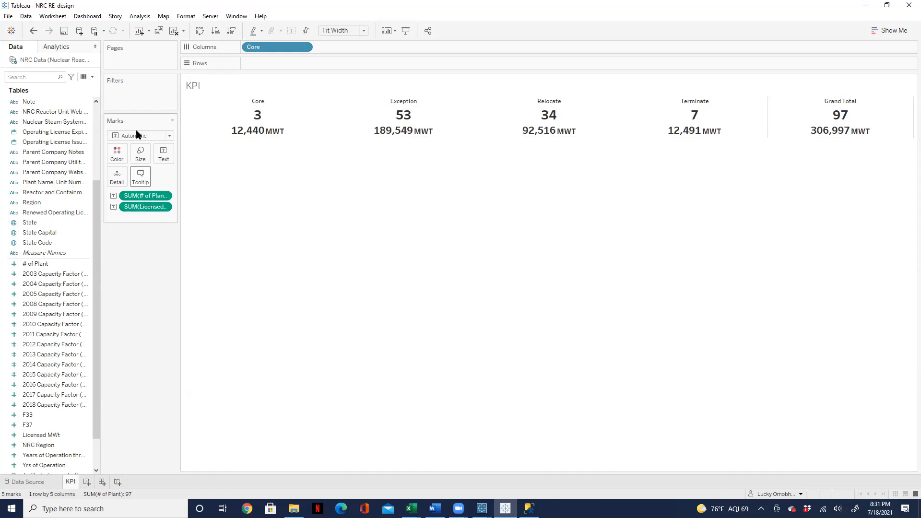
Create a calculated field named AVG MWT with the formula AVG([Licensed MWt]).
{"action": "left_click", "coordinate": [92, 79]}
{"action": "left_click", "coordinate": [68, 86]}
{"action": "type", "text": "AVG MWT"}
{"action": "left_click", "coordinate": [499, 276]}
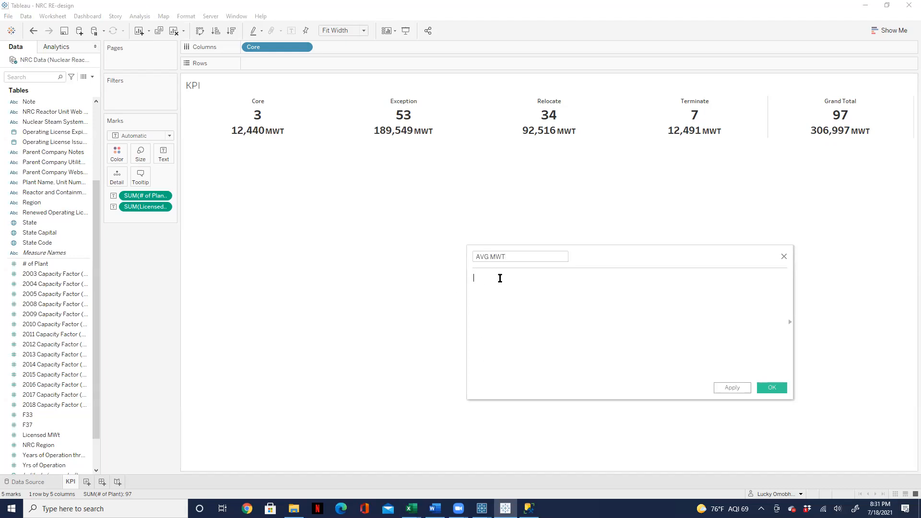
{"action": "type", "text": "A"}
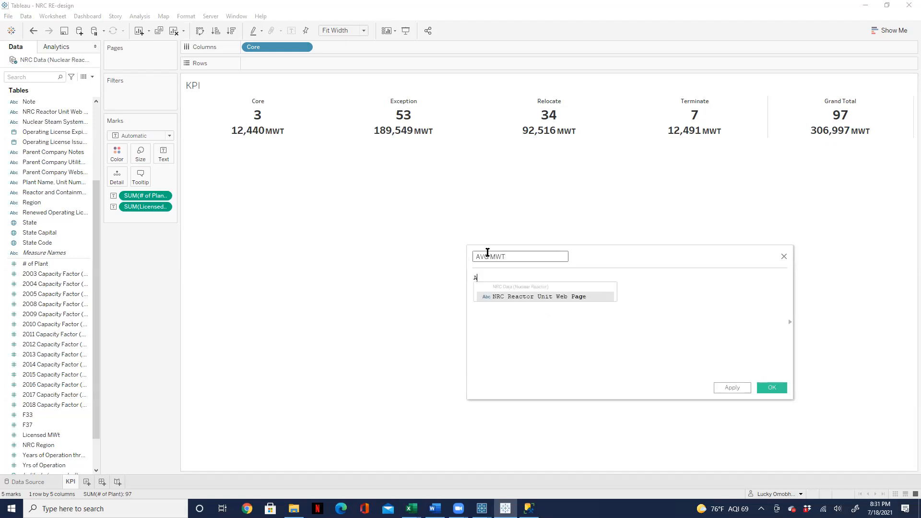
{"action": "type", "text": "gV"}
{"action": "key", "text": "Return"}
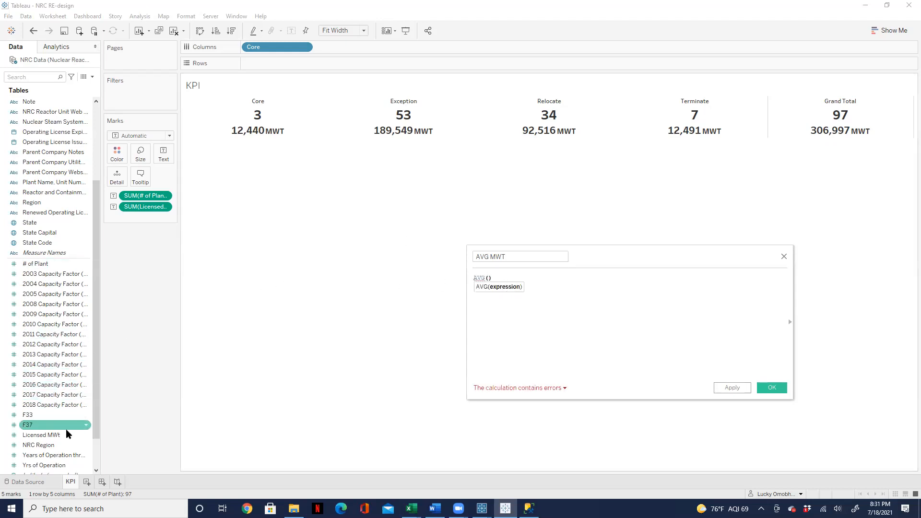
{"action": "left_click_drag", "start_coordinate": [60, 436], "coordinate": [489, 283]}
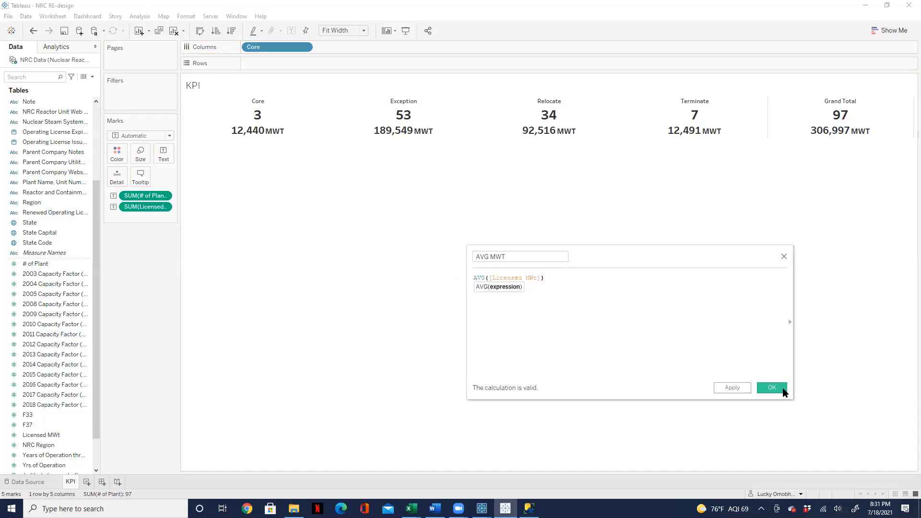
{"action": "left_click", "coordinate": [782, 390]}
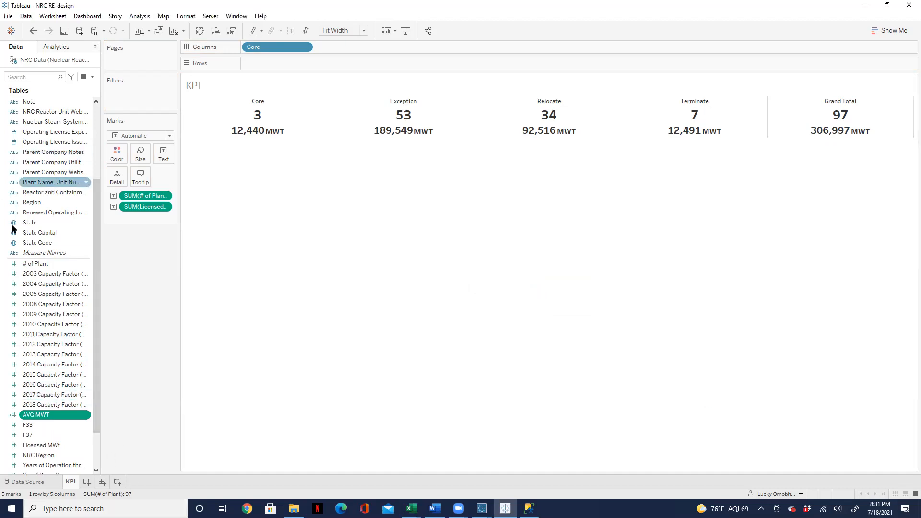
Add AVG MWT as a third text value in the table and append the suffix (Avg MWT) to it in the label.
{"action": "left_click_drag", "start_coordinate": [36, 416], "coordinate": [164, 159]}
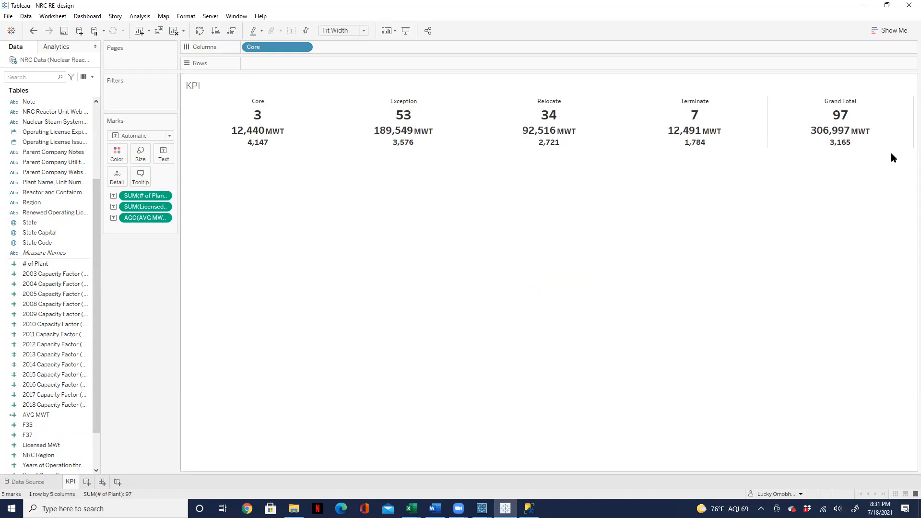
{"action": "left_click", "coordinate": [167, 161]}
{"action": "left_click", "coordinate": [246, 175]}
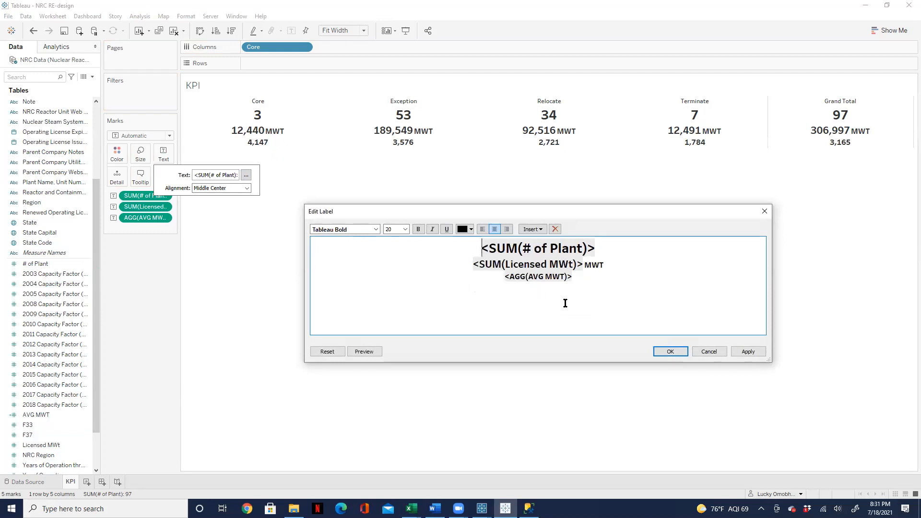
{"action": "left_click", "coordinate": [576, 279]}
{"action": "type", "text": "(Avg mW"}
{"action": "key", "text": "BackSpace"}
{"action": "type", "text": "W"}
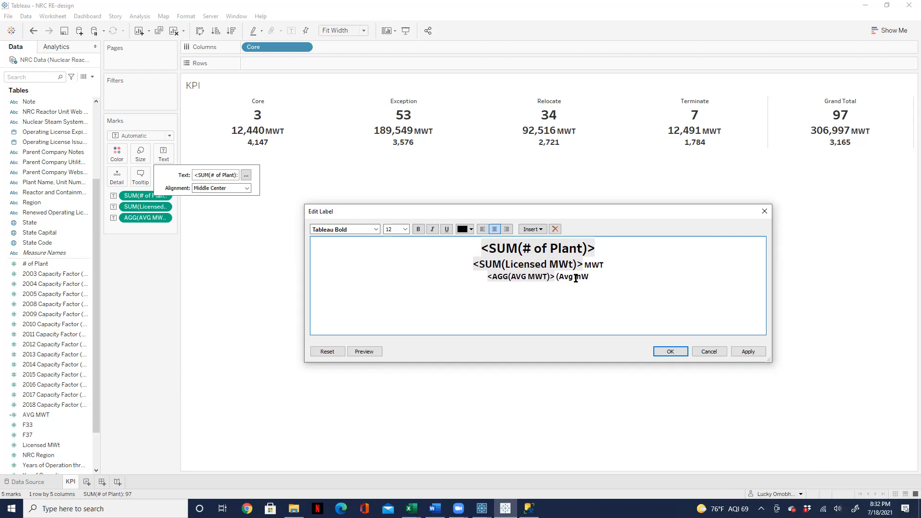
{"action": "key", "text": "BackSpace"}
{"action": "key", "text": "BackSpace"}
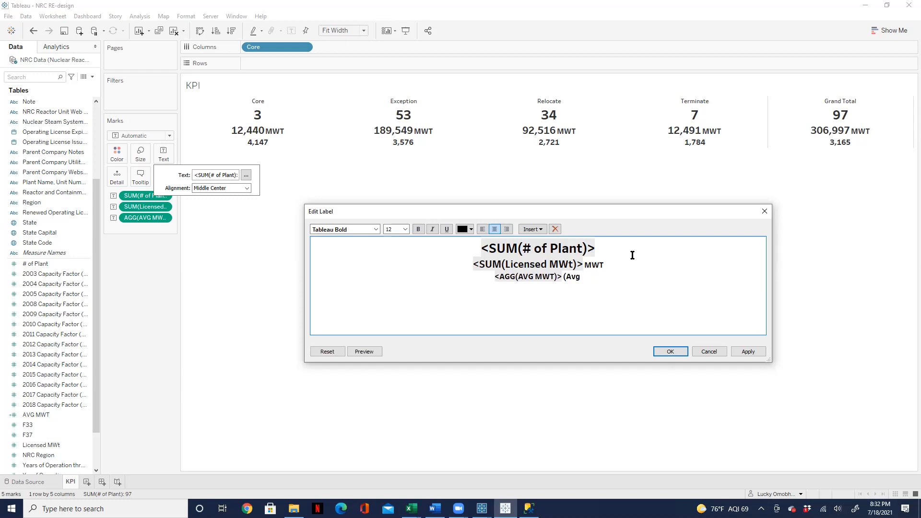
{"action": "type", "text": "MWT"}
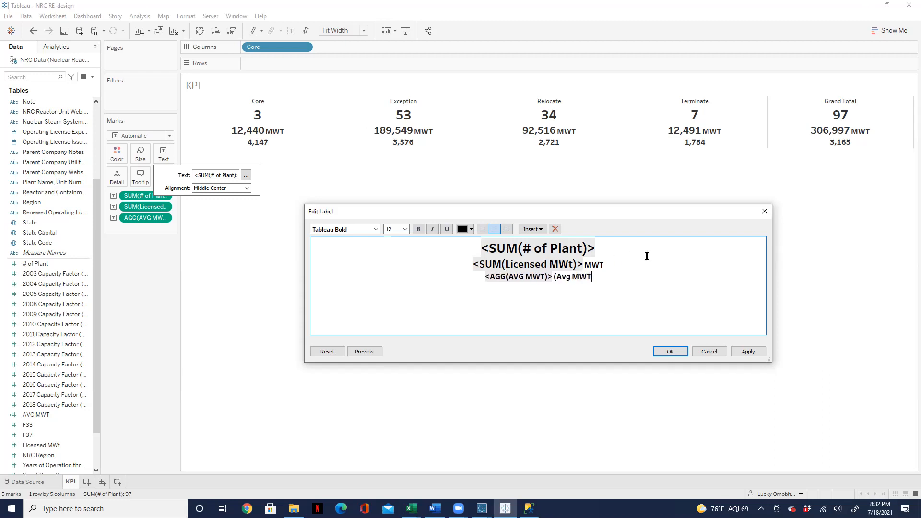
{"action": "type", "text": ")"}
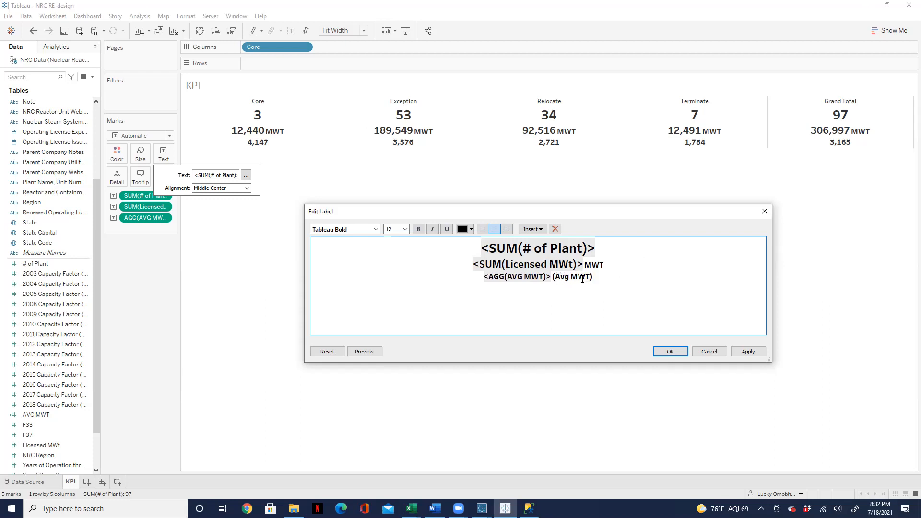
Italicize the (Avg MWT) suffix in the label and apply the change.
{"action": "left_click_drag", "start_coordinate": [595, 278], "coordinate": [552, 278]}
{"action": "left_click", "coordinate": [432, 228]}
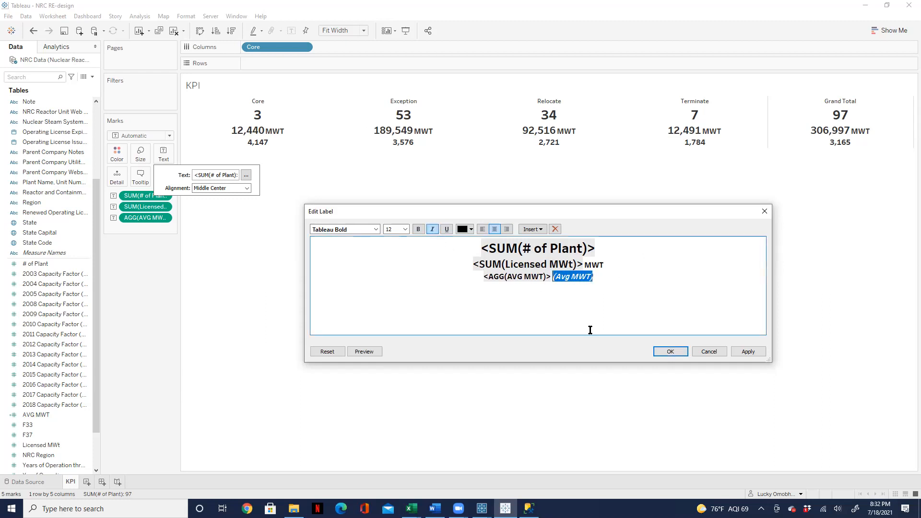
{"action": "left_click", "coordinate": [748, 353]}
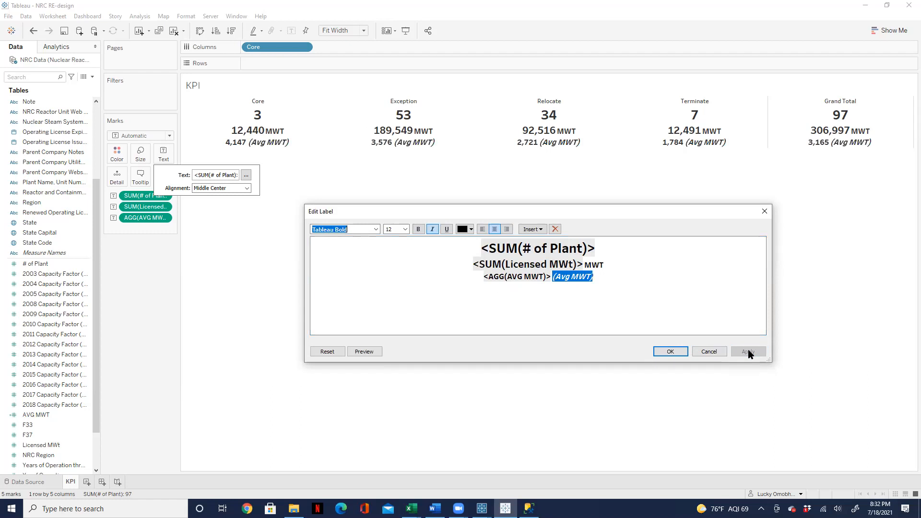
Remove the italics from the average suffix, reword it as Avg. MWT without parentheses, and accept the label.
{"action": "left_click", "coordinate": [600, 275]}
{"action": "left_click_drag", "start_coordinate": [595, 275], "coordinate": [539, 275]}
{"action": "left_click", "coordinate": [431, 231]}
{"action": "left_click", "coordinate": [614, 277]}
{"action": "key", "text": "BackSpace"}
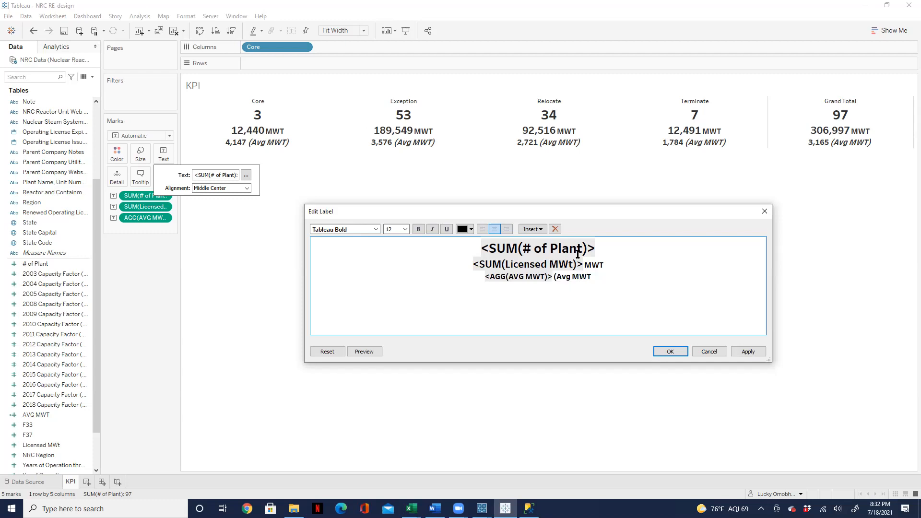
{"action": "key", "text": "BackSpace"}
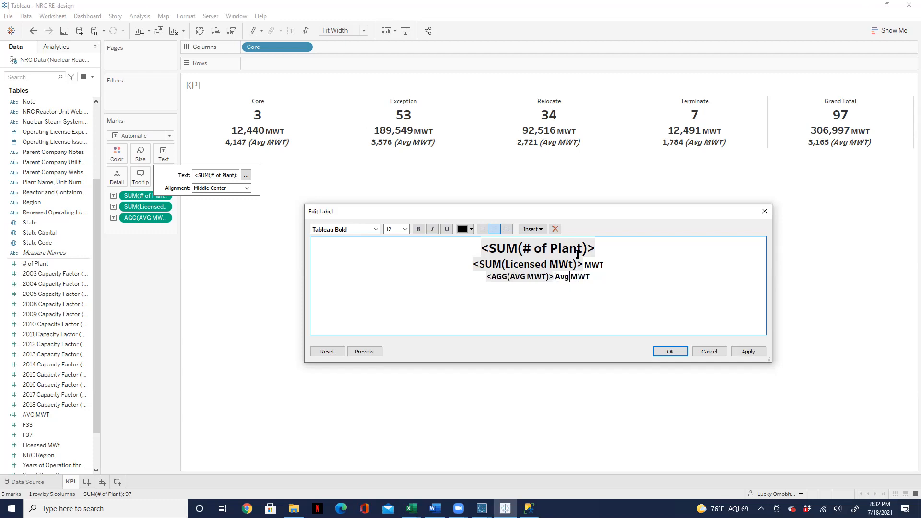
{"action": "type", "text": "."}
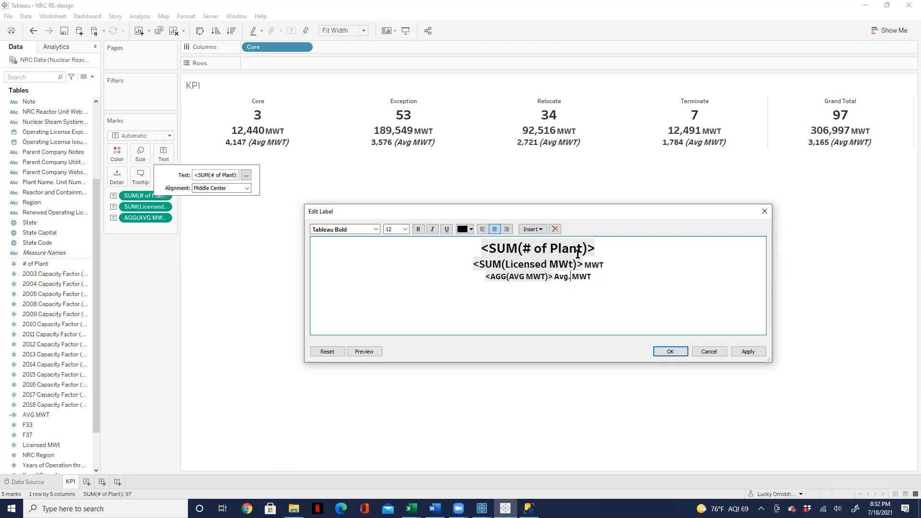
{"action": "left_click", "coordinate": [669, 353]}
{"action": "left_click", "coordinate": [463, 304]}
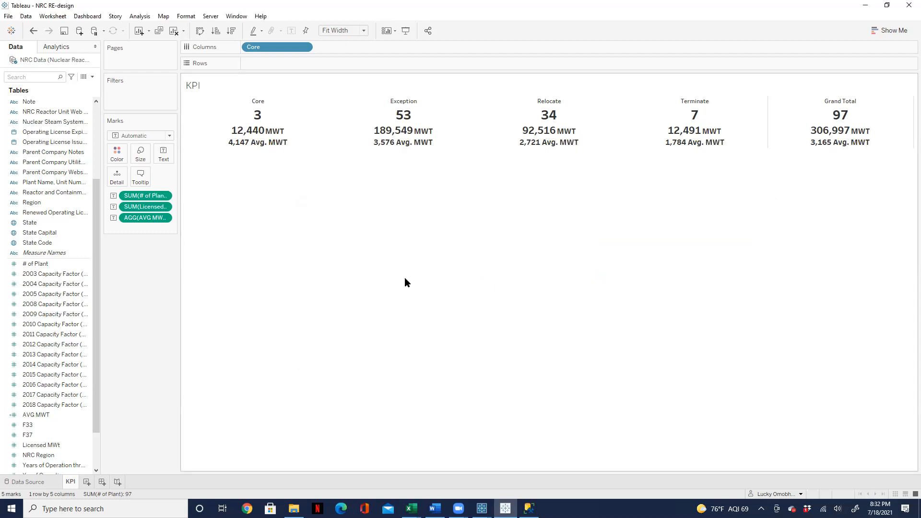
Set the average MWT line of the KPI label to font size 10 and accept the label.
{"action": "left_click", "coordinate": [163, 153]}
{"action": "left_click", "coordinate": [246, 176]}
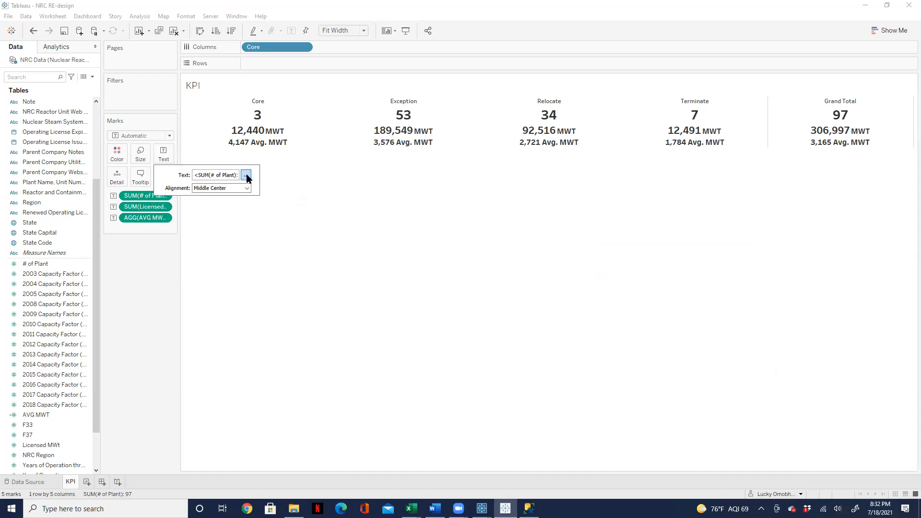
{"action": "left_click_drag", "start_coordinate": [595, 278], "coordinate": [483, 278]}
{"action": "left_click", "coordinate": [405, 229]}
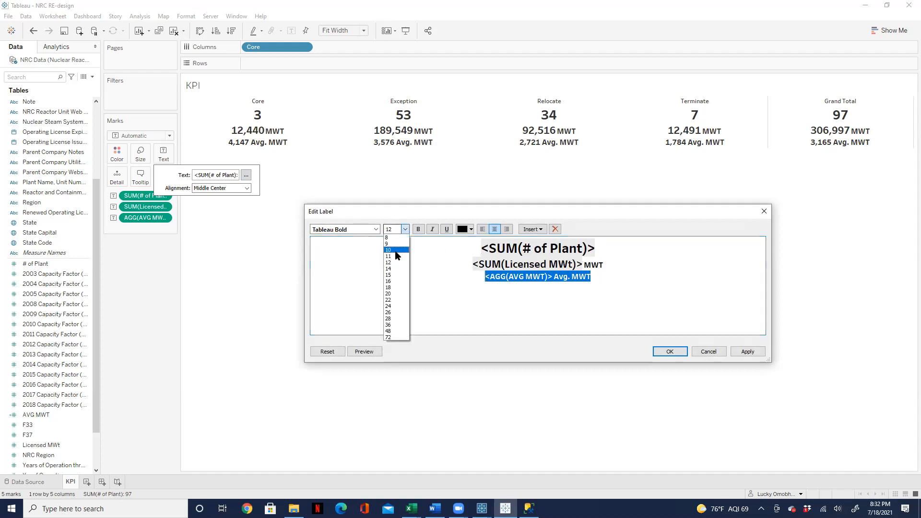
{"action": "left_click", "coordinate": [393, 256]}
{"action": "left_click", "coordinate": [739, 352]}
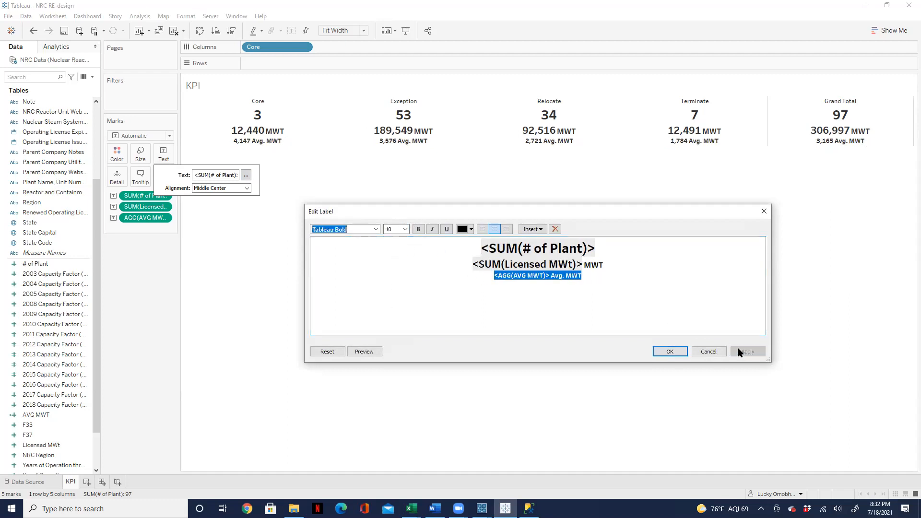
{"action": "left_click", "coordinate": [674, 351]}
{"action": "left_click", "coordinate": [549, 298]}
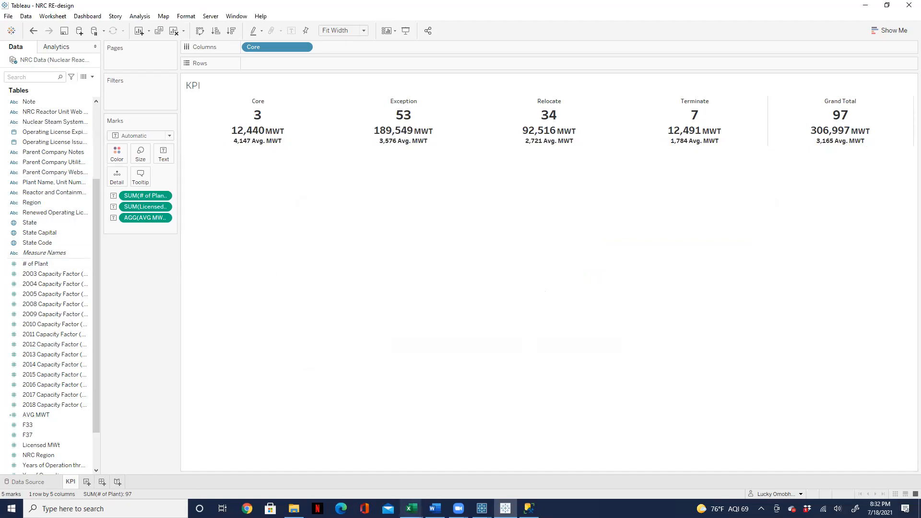
Switch to the Nuclear Plant RQ 2 document in Word and review the Report Redesign requirements on KPIs and core logic, then return to Tableau.
{"action": "left_click", "coordinate": [436, 508]}
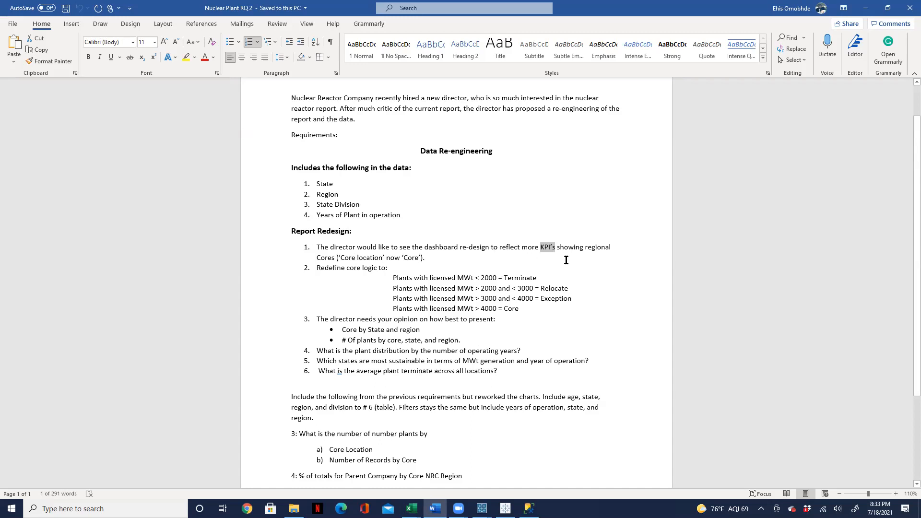
{"action": "left_click_drag", "start_coordinate": [316, 259], "coordinate": [336, 261]}
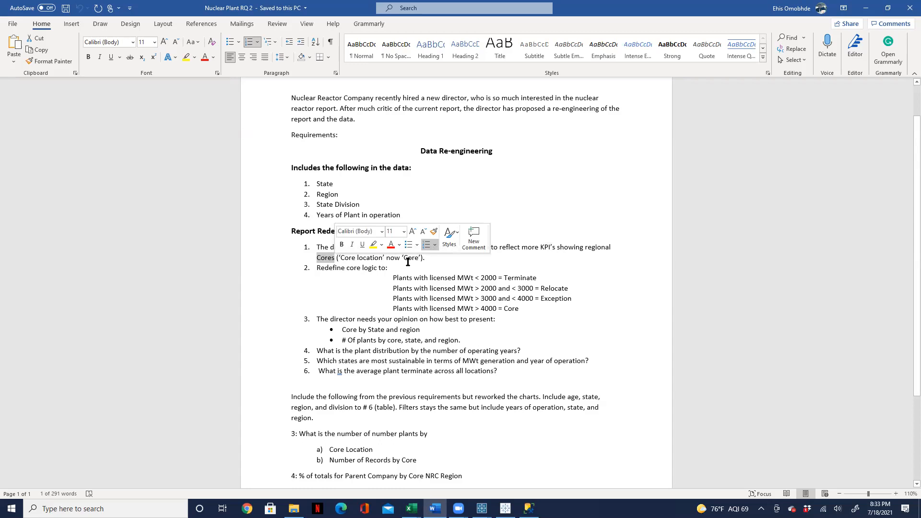
{"action": "left_click", "coordinate": [434, 262]}
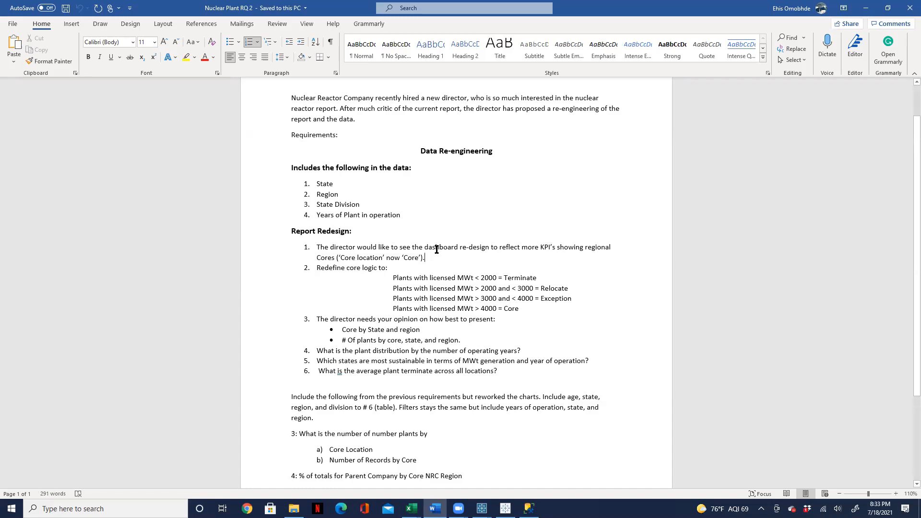
{"action": "left_click_drag", "start_coordinate": [438, 259], "coordinate": [302, 247]}
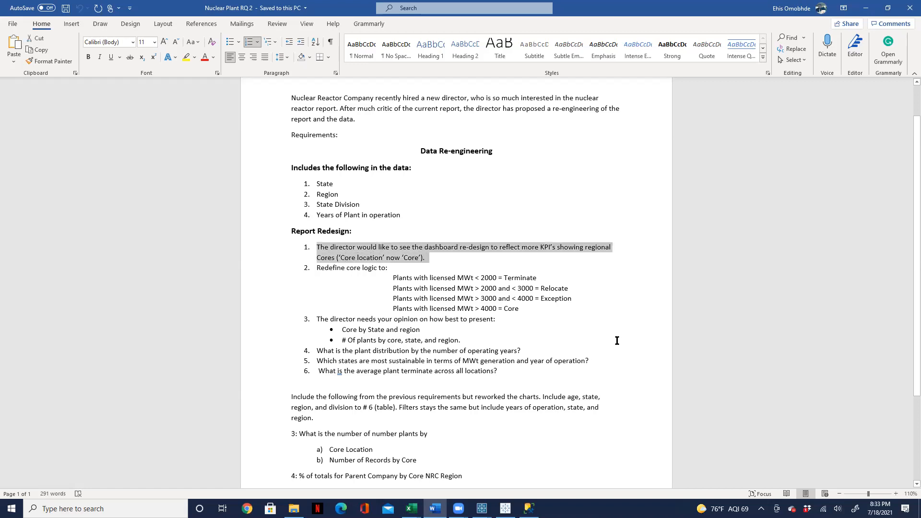
{"action": "left_click_drag", "start_coordinate": [535, 311], "coordinate": [296, 255]}
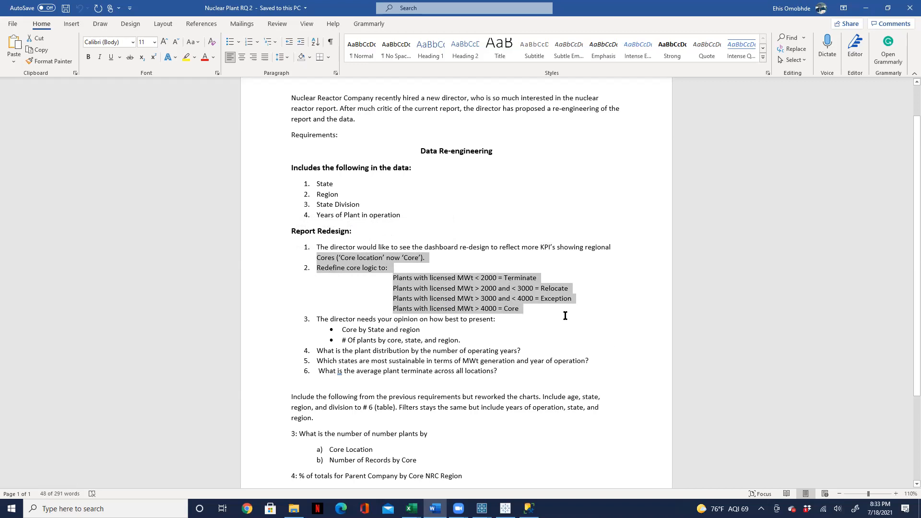
{"action": "scroll", "coordinate": [565, 315], "scroll_direction": "down", "scroll_amount": 1}
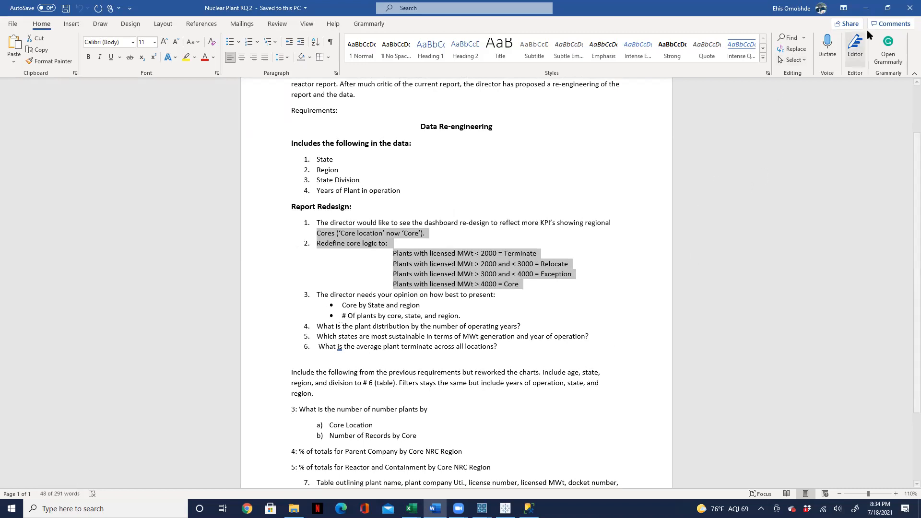
{"action": "left_click", "coordinate": [865, 8]}
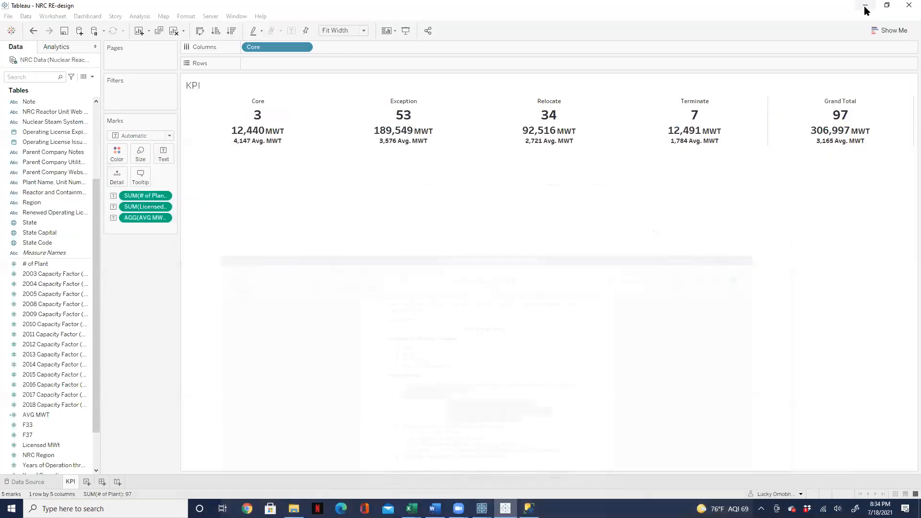
Create a new worksheet and list Region, State and Core as nested row fields.
{"action": "left_click", "coordinate": [86, 483]}
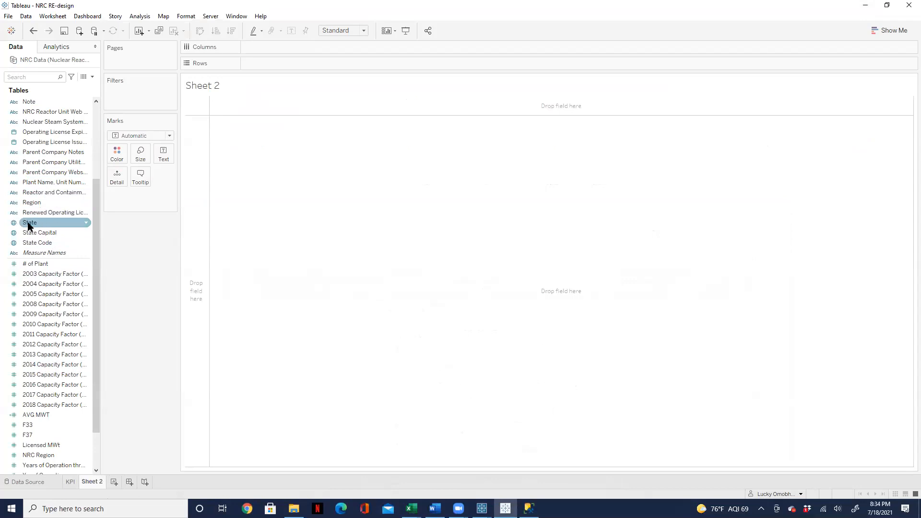
{"action": "left_click_drag", "start_coordinate": [31, 202], "coordinate": [254, 65]}
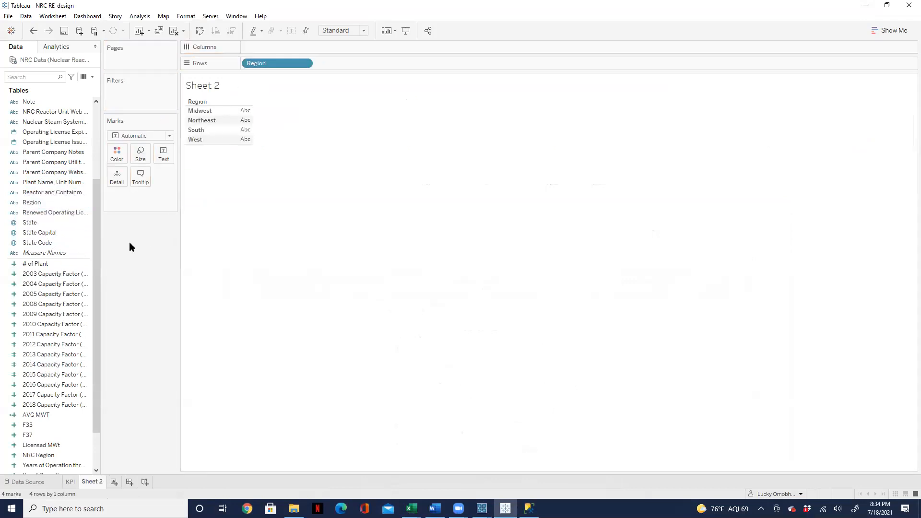
{"action": "left_click_drag", "start_coordinate": [31, 222], "coordinate": [330, 63]}
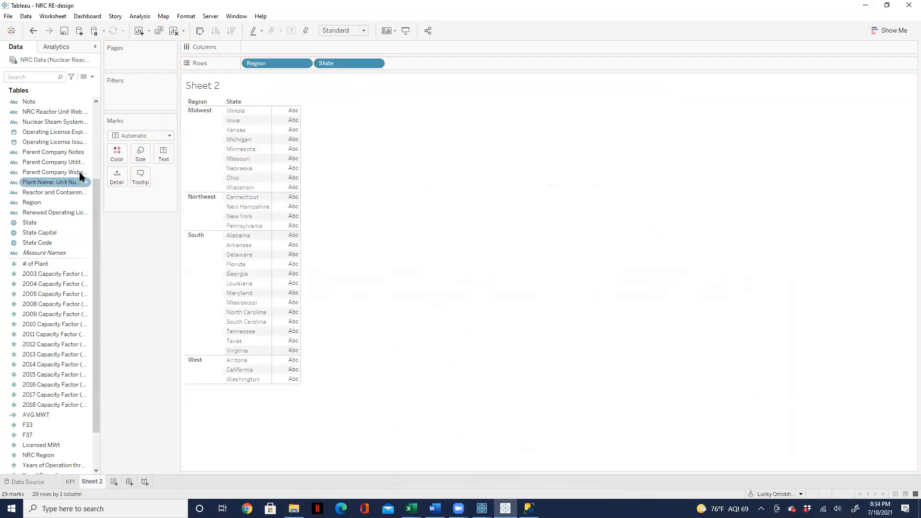
{"action": "scroll", "coordinate": [91, 207], "scroll_direction": "up", "scroll_amount": 5}
{"action": "left_click_drag", "start_coordinate": [41, 140], "coordinate": [408, 70]}
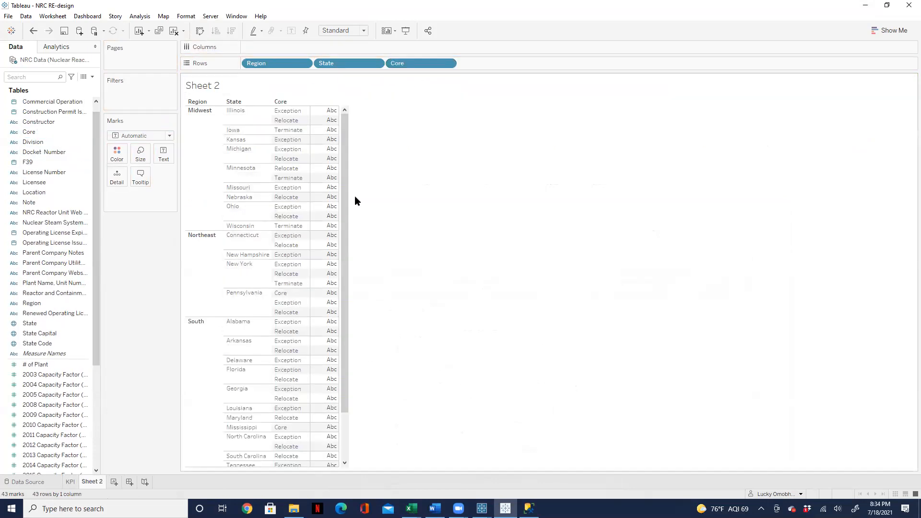
{"action": "scroll", "coordinate": [342, 314], "scroll_direction": "down", "scroll_amount": 3}
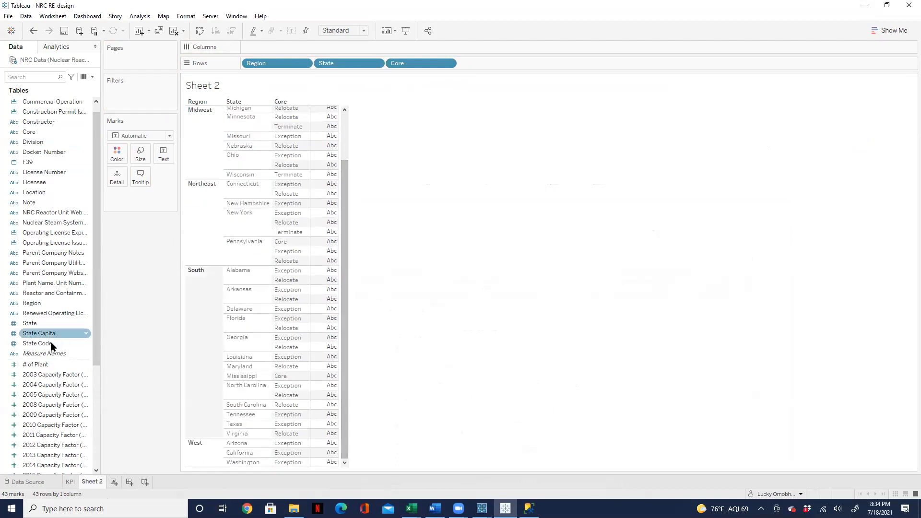
Add # of Plant and Licensed MWt as column bars and show mark labels on both.
{"action": "left_click_drag", "start_coordinate": [96, 354], "coordinate": [96, 395]}
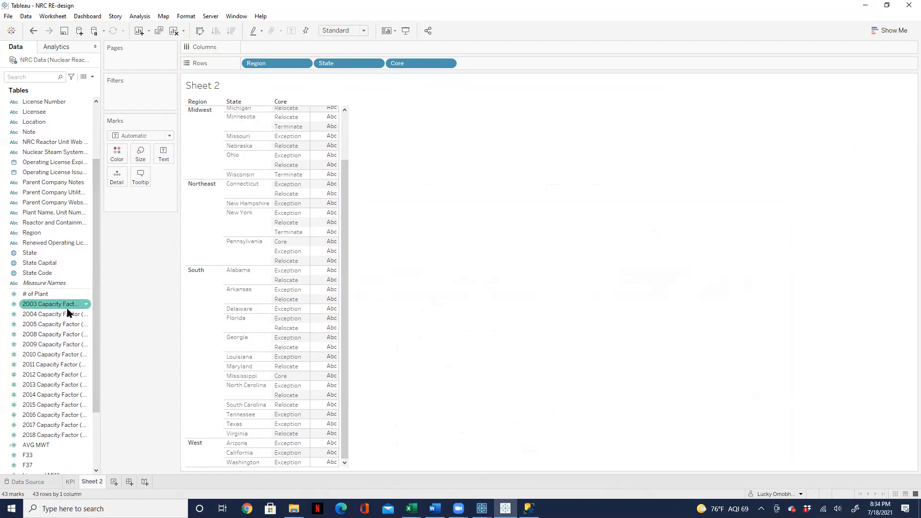
{"action": "left_click_drag", "start_coordinate": [34, 295], "coordinate": [262, 46]}
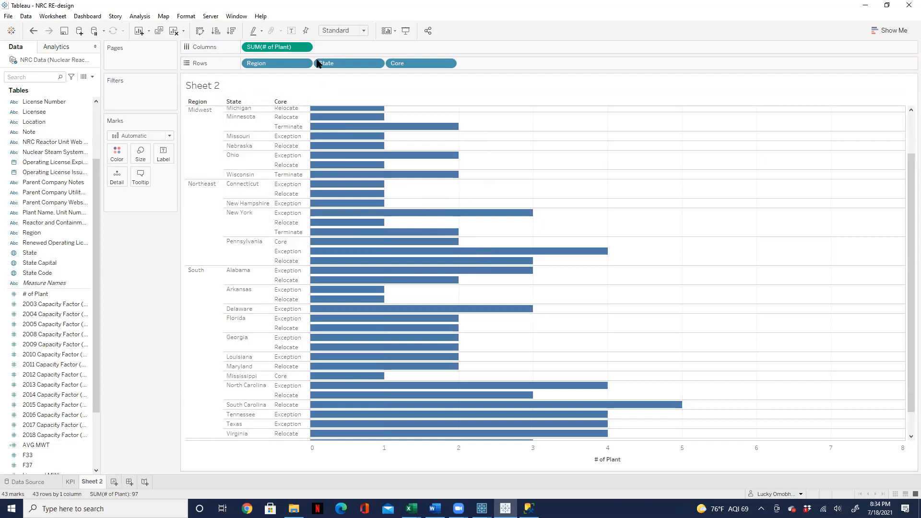
{"action": "left_click_drag", "start_coordinate": [96, 399], "coordinate": [89, 446]}
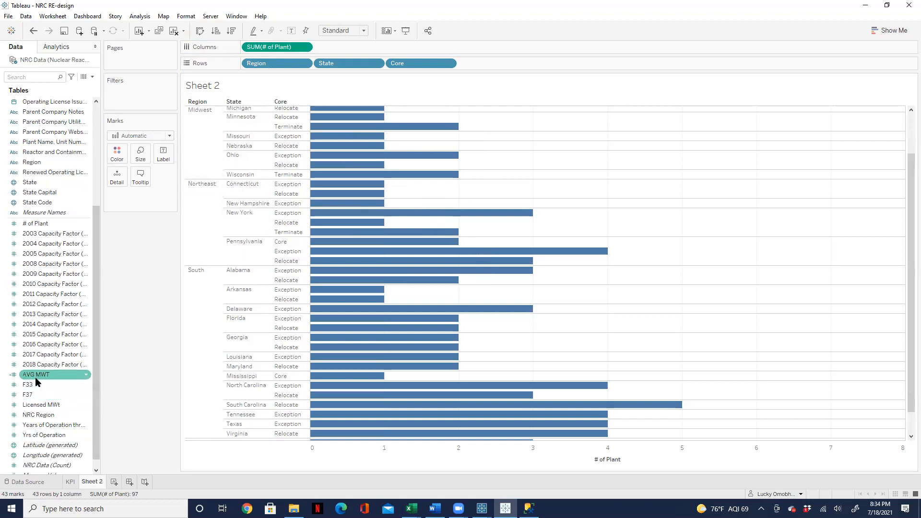
{"action": "left_click_drag", "start_coordinate": [39, 405], "coordinate": [337, 48]}
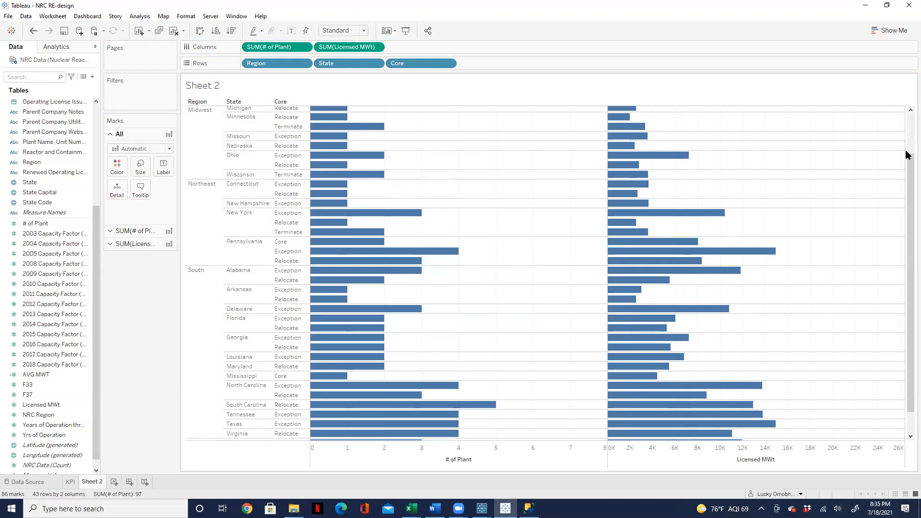
{"action": "left_click_drag", "start_coordinate": [907, 179], "coordinate": [907, 117]}
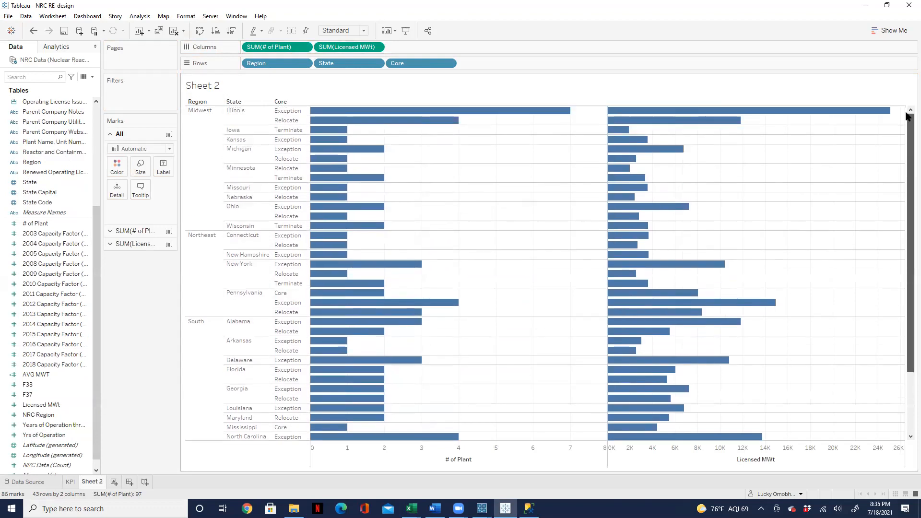
{"action": "left_click", "coordinate": [292, 30]}
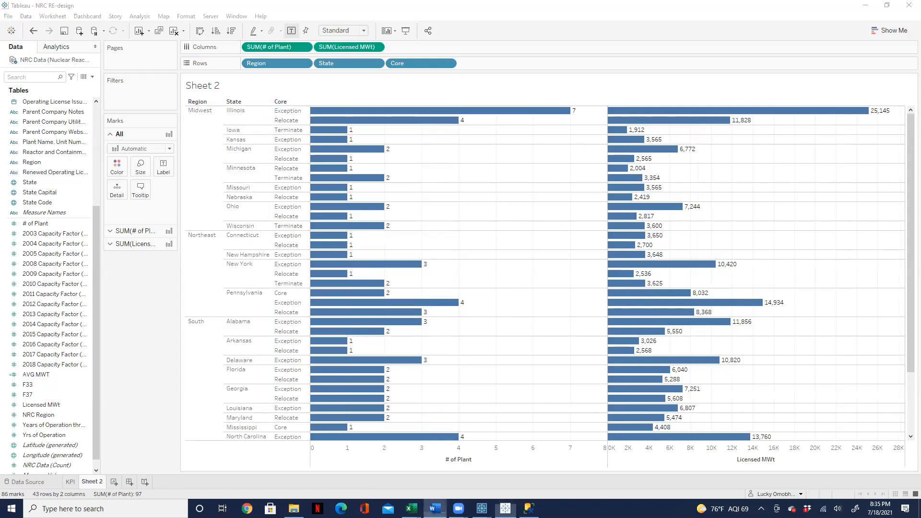
Check the requirement for presenting Core by State and region in the Word document, and return to Tableau.
{"action": "left_click", "coordinate": [435, 508]}
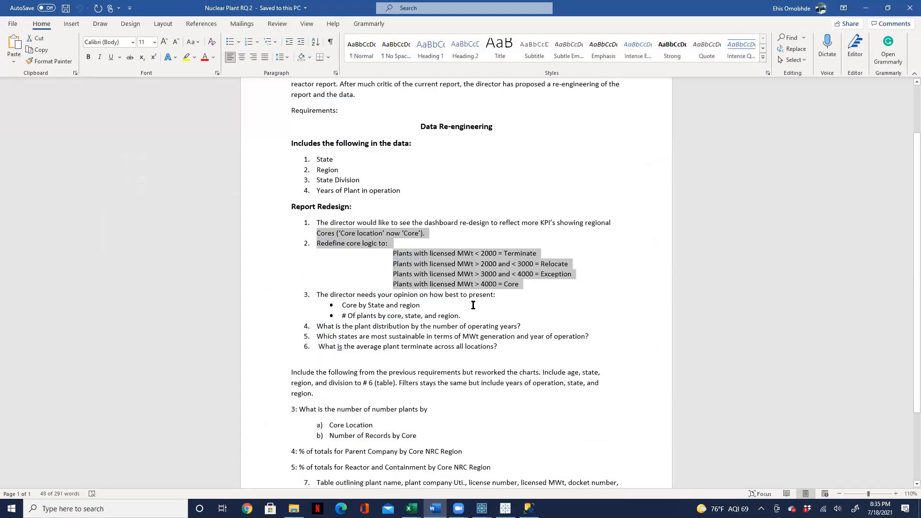
{"action": "left_click_drag", "start_coordinate": [429, 305], "coordinate": [347, 301]}
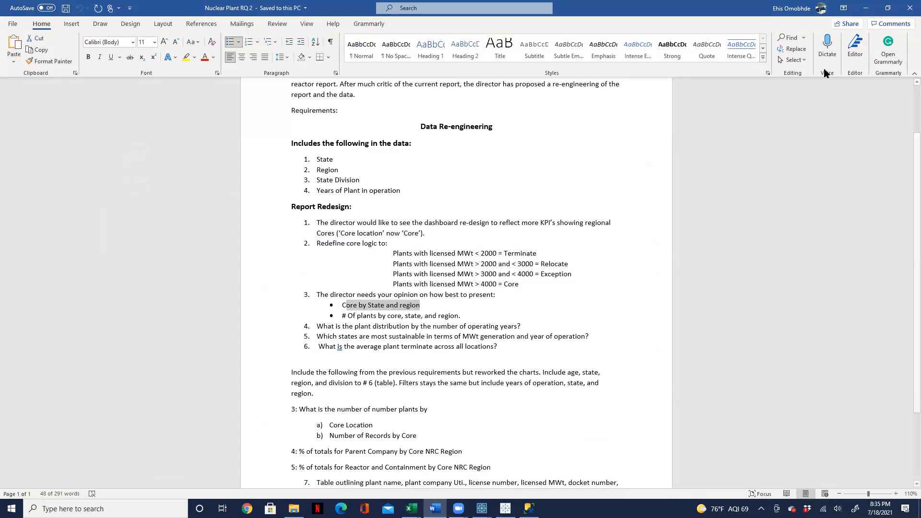
{"action": "left_click", "coordinate": [866, 8]}
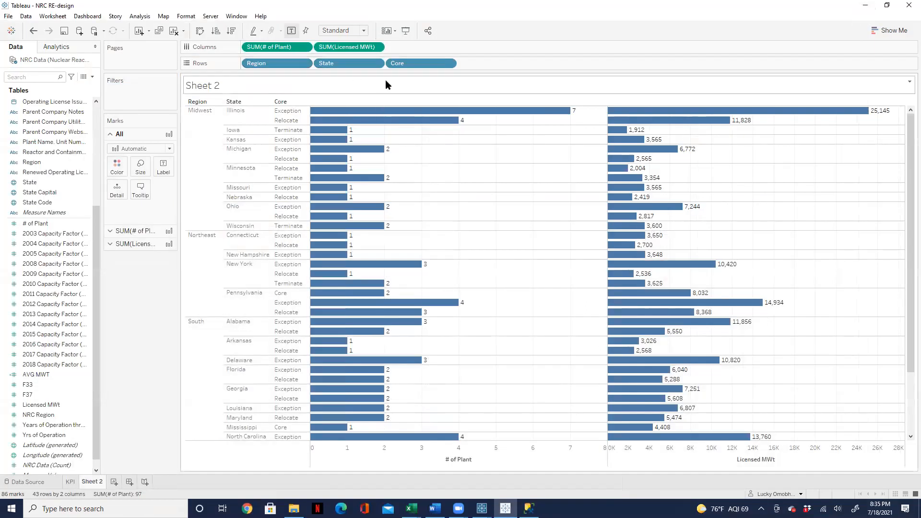
Reorder the row fields to Core, Region, State, trying State ahead of Region as well.
{"action": "left_click_drag", "start_coordinate": [397, 67], "coordinate": [255, 66]}
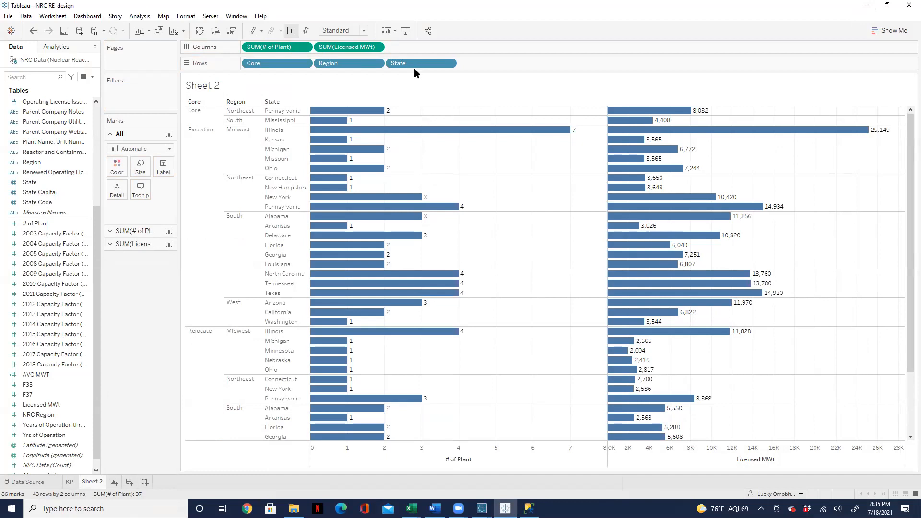
{"action": "left_click_drag", "start_coordinate": [415, 67], "coordinate": [323, 67]}
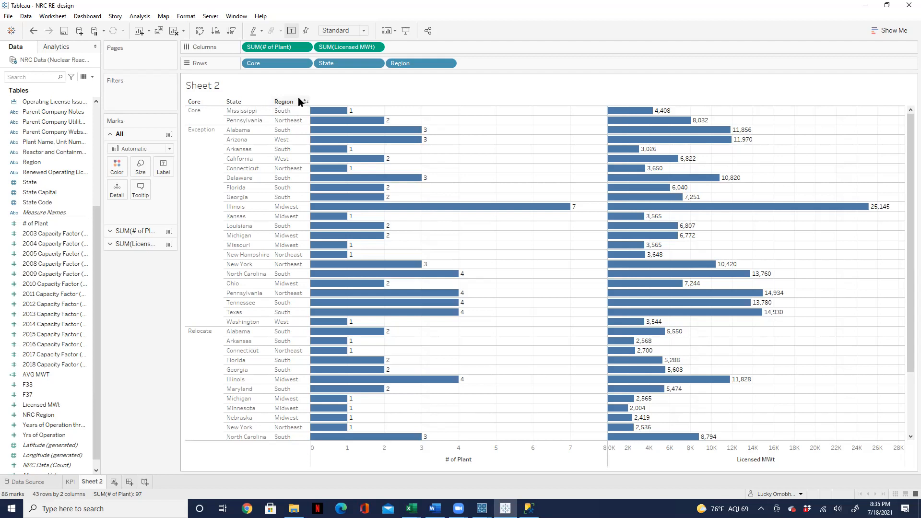
{"action": "left_click_drag", "start_coordinate": [407, 68], "coordinate": [324, 67]}
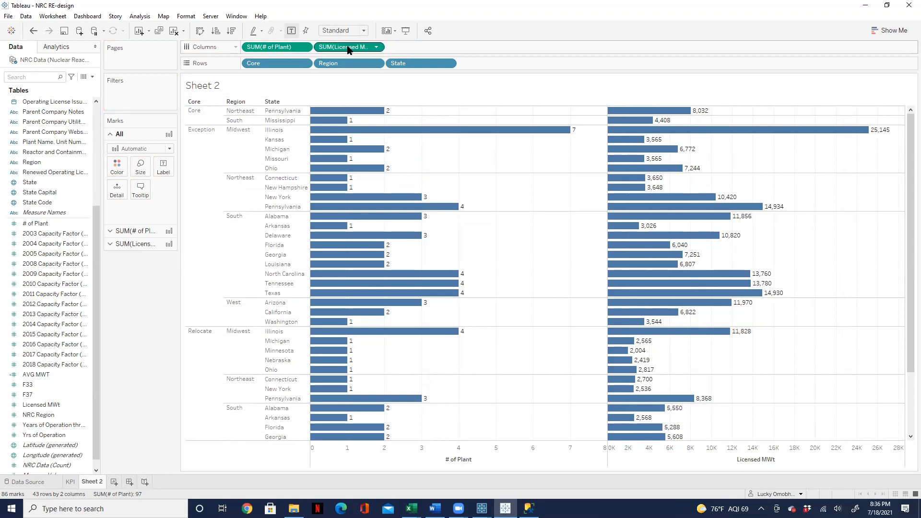
Remove the # of Plant bars, label the Licensed MWt bars with # of Plant and Licensed MWt, and sort the states descending.
{"action": "left_click_drag", "start_coordinate": [272, 48], "coordinate": [142, 293]}
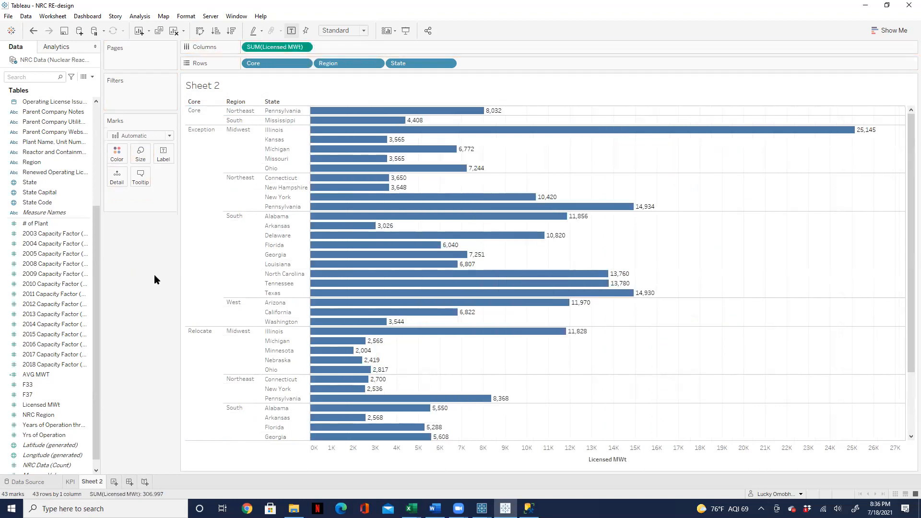
{"action": "left_click_drag", "start_coordinate": [39, 226], "coordinate": [166, 159]}
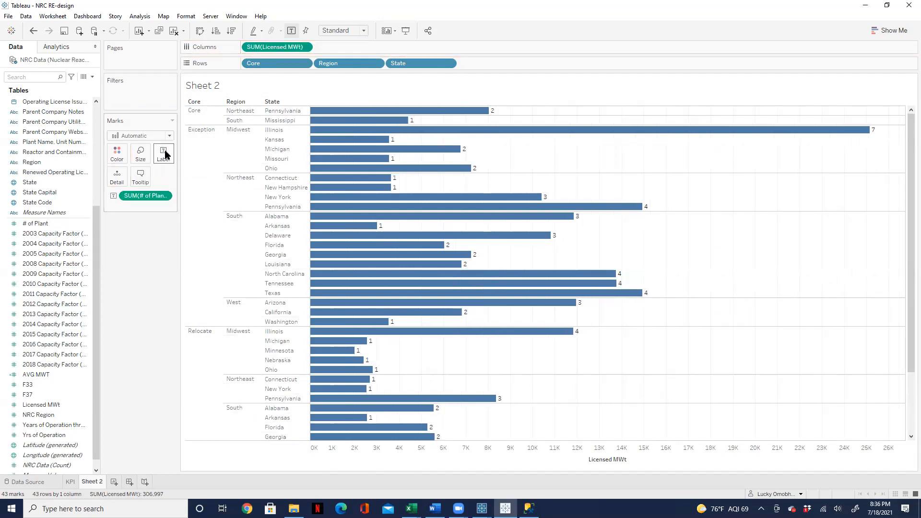
{"action": "left_click_drag", "start_coordinate": [34, 411], "coordinate": [167, 159]}
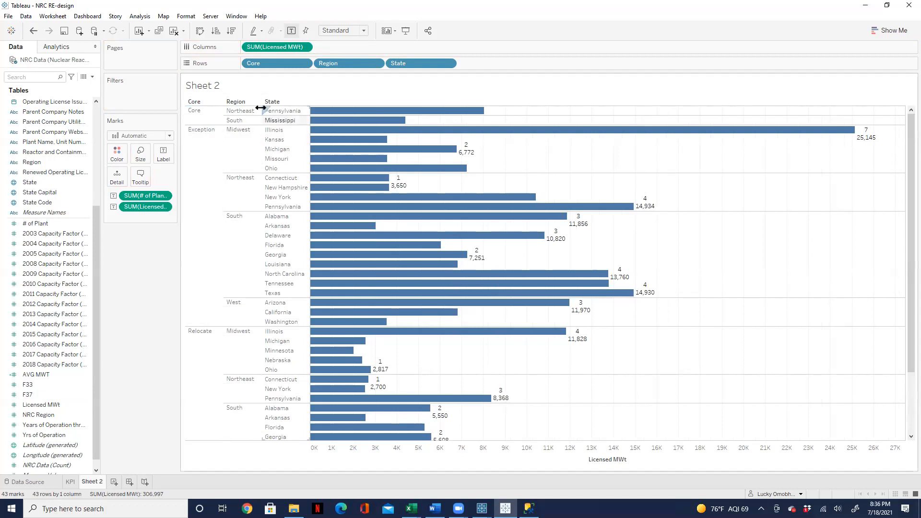
{"action": "left_click", "coordinate": [232, 31]}
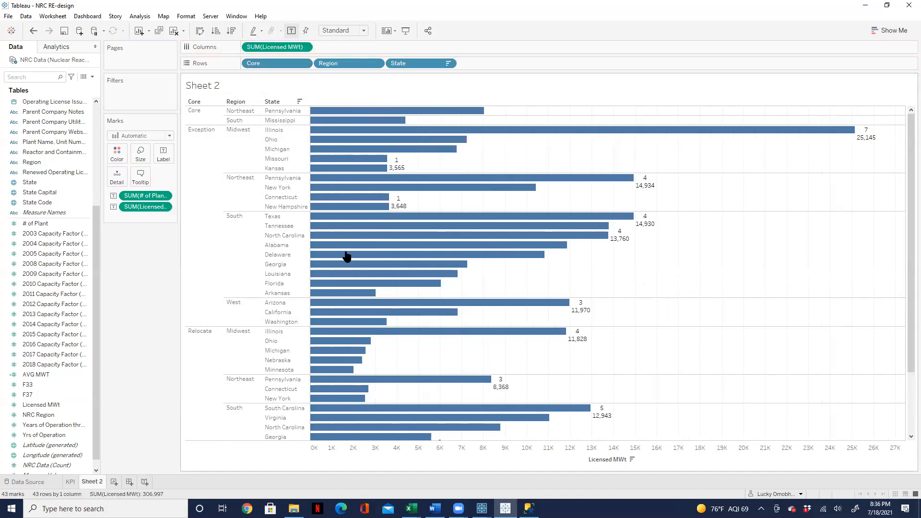
Try rewriting the bar label on one line as Licensed MWt followed by # of Plant in parentheses, and reset the label text.
{"action": "mouse_move", "coordinate": [314, 257]}
{"action": "left_click", "coordinate": [163, 156]}
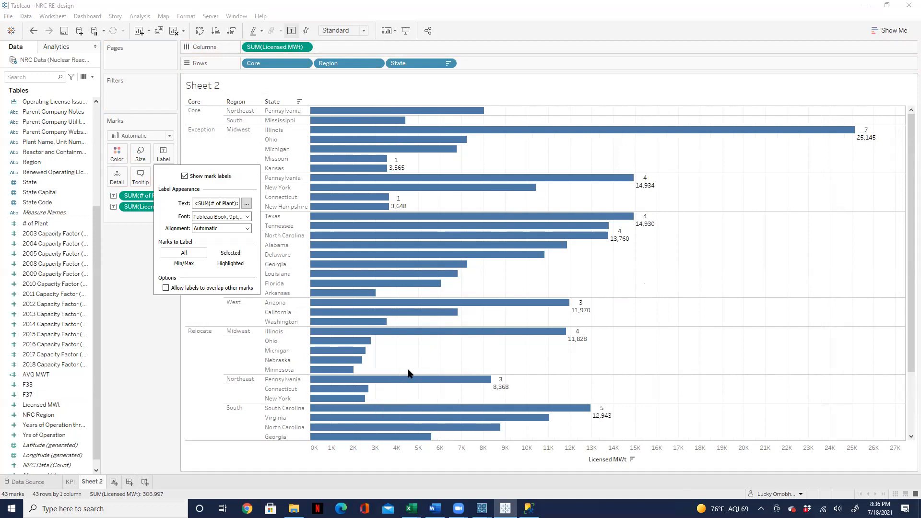
{"action": "left_click_drag", "start_coordinate": [905, 253], "coordinate": [906, 174]}
{"action": "left_click", "coordinate": [163, 155]}
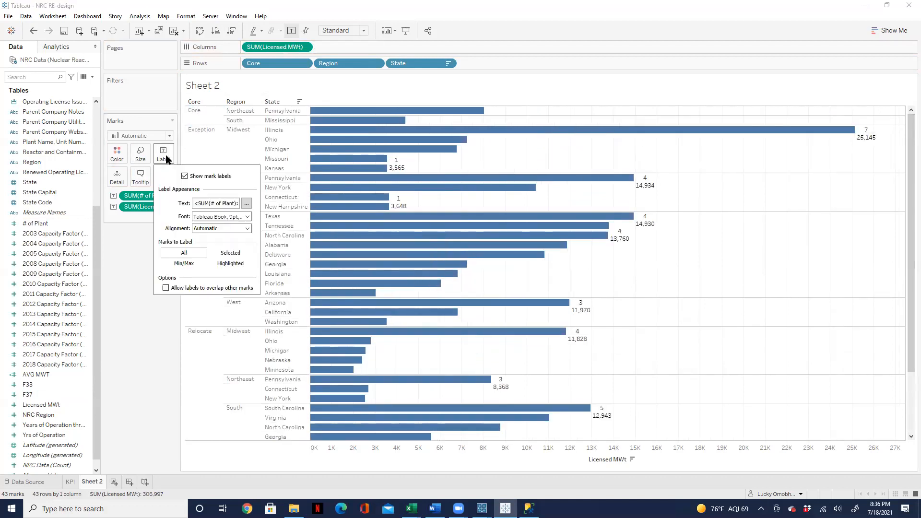
{"action": "left_click", "coordinate": [246, 204]}
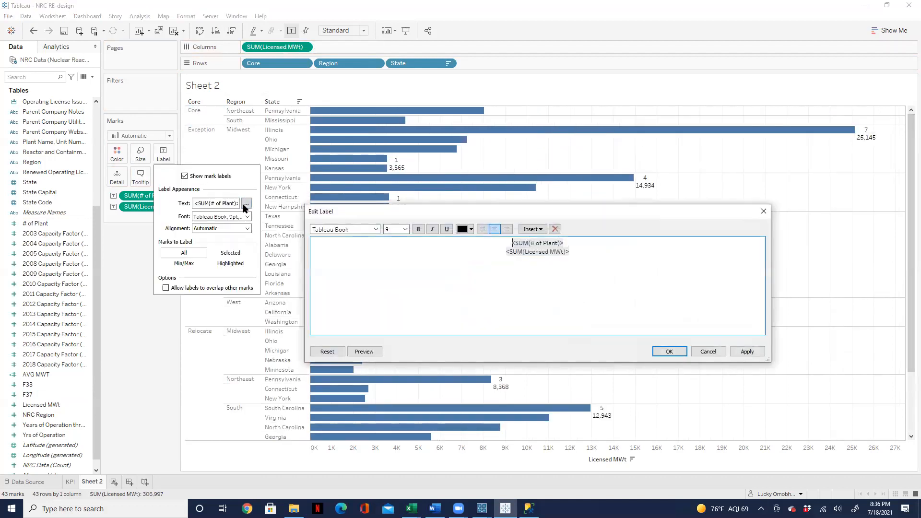
{"action": "left_click_drag", "start_coordinate": [575, 253], "coordinate": [504, 251]}
{"action": "key", "text": "ctrl+c"}
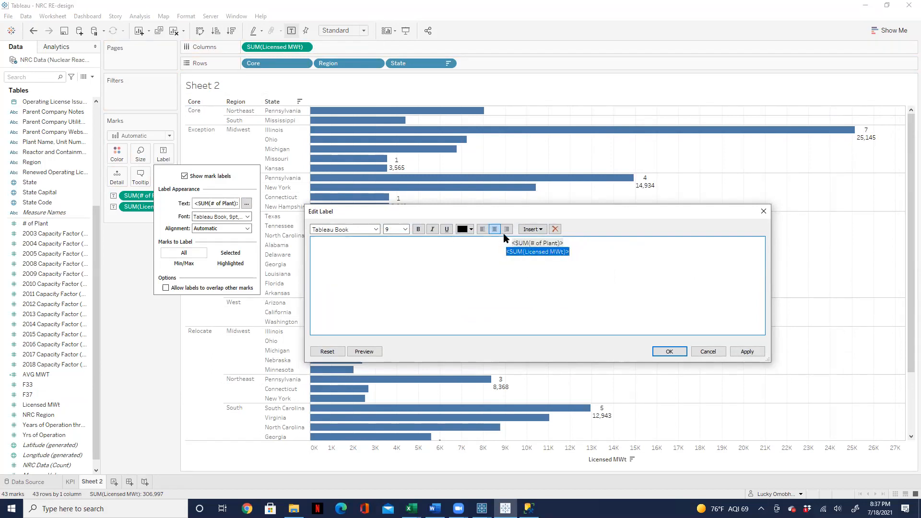
{"action": "key", "text": "BackSpace"}
{"action": "type", "text": "(="}
{"action": "key", "text": "BackSpace"}
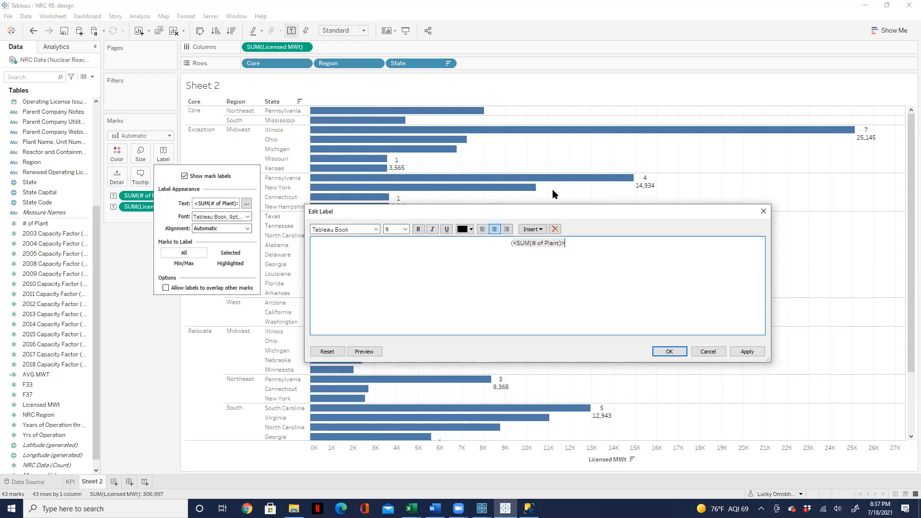
{"action": "key", "text": "End"}
{"action": "key", "text": "ctrl+v"}
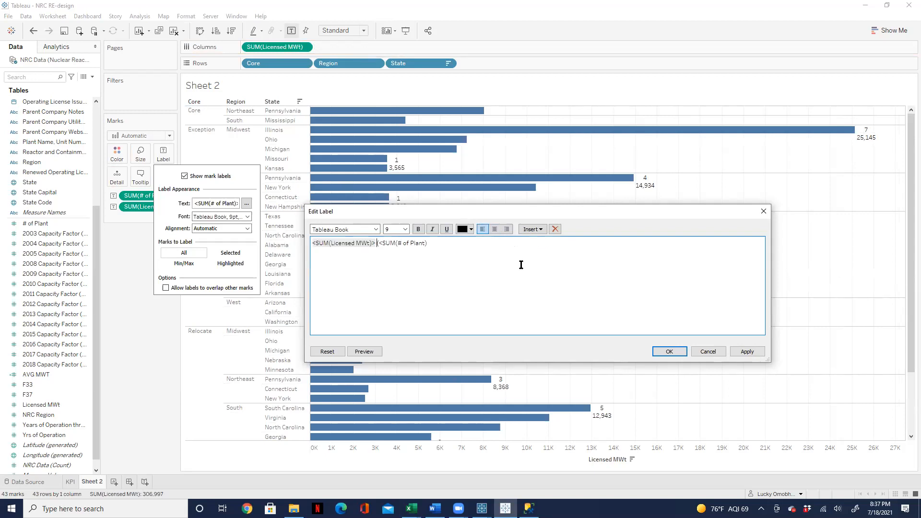
{"action": "left_click", "coordinate": [495, 229]}
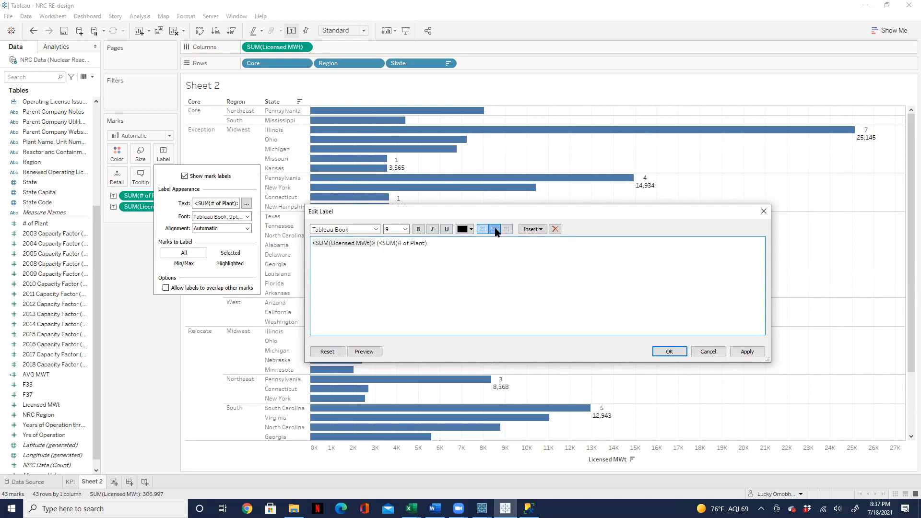
{"action": "left_click", "coordinate": [748, 352]}
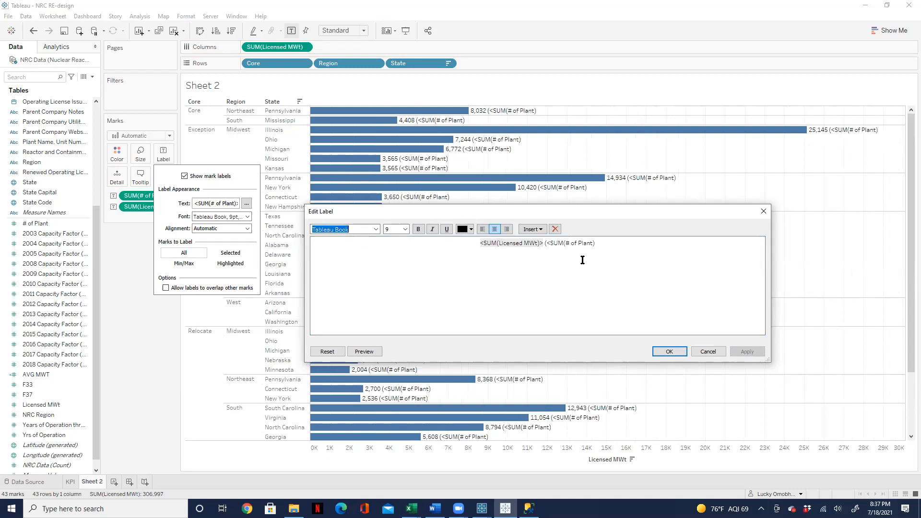
{"action": "left_click", "coordinate": [605, 245]}
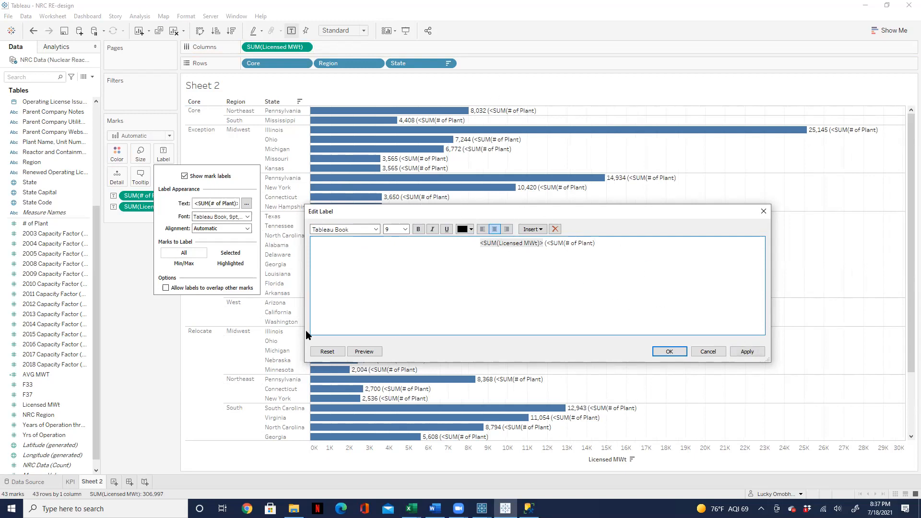
{"action": "left_click", "coordinate": [327, 351]}
Rewrite the bar label on one line as <SUM(Licensed MWt)> (<SUM(# of Plant)>) and apply it.
{"action": "left_click", "coordinate": [246, 204]}
{"action": "left_click_drag", "start_coordinate": [584, 254], "coordinate": [505, 255]}
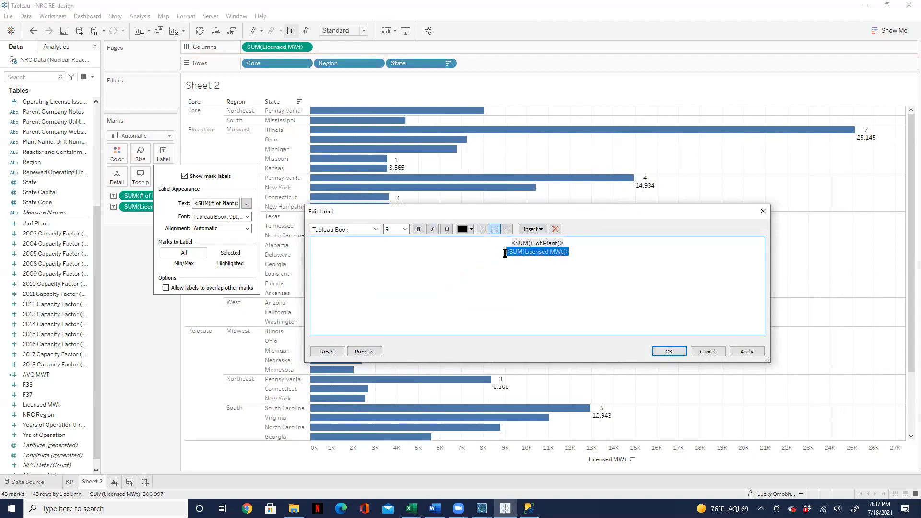
{"action": "left_click", "coordinate": [511, 248]}
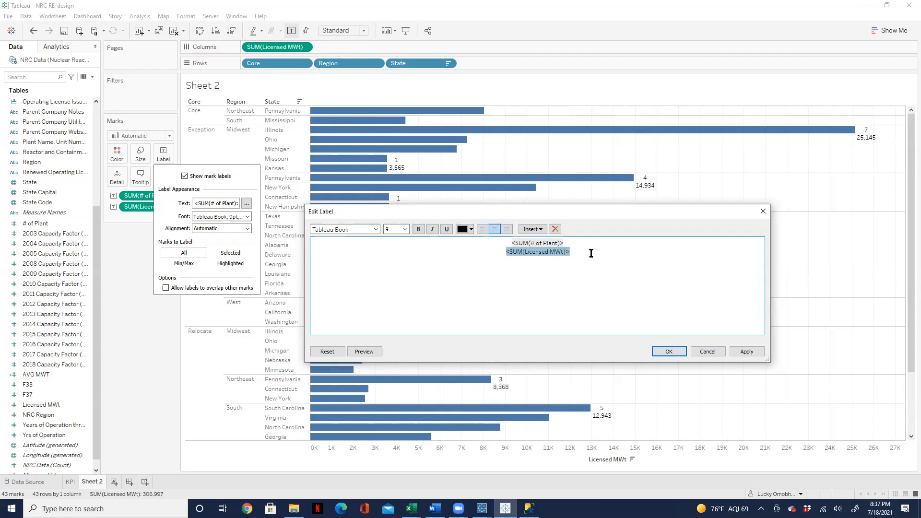
{"action": "left_click_drag", "start_coordinate": [591, 254], "coordinate": [504, 253]}
{"action": "key", "text": "ctrl+c"}
{"action": "key", "text": "Delete"}
{"action": "key", "text": "ctrl+v"}
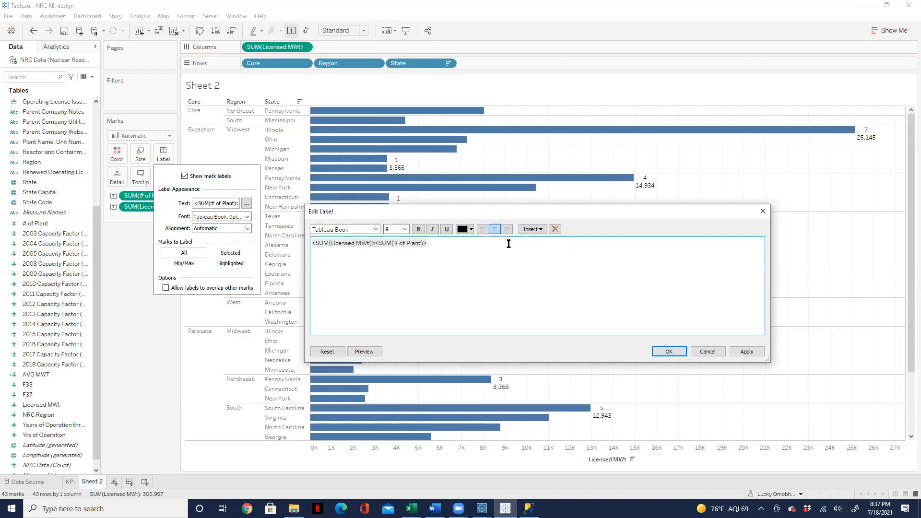
{"action": "type", "text": "("}
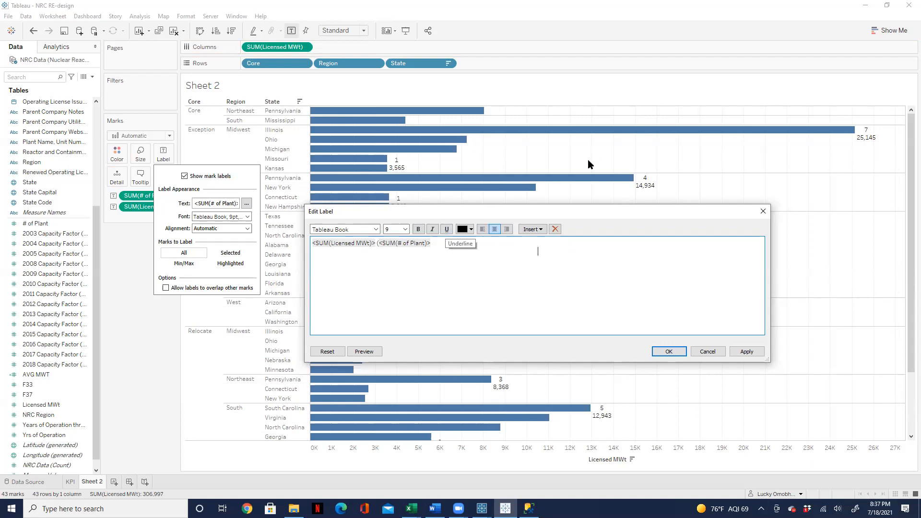
{"action": "left_click", "coordinate": [439, 254]}
{"action": "left_click", "coordinate": [745, 353]}
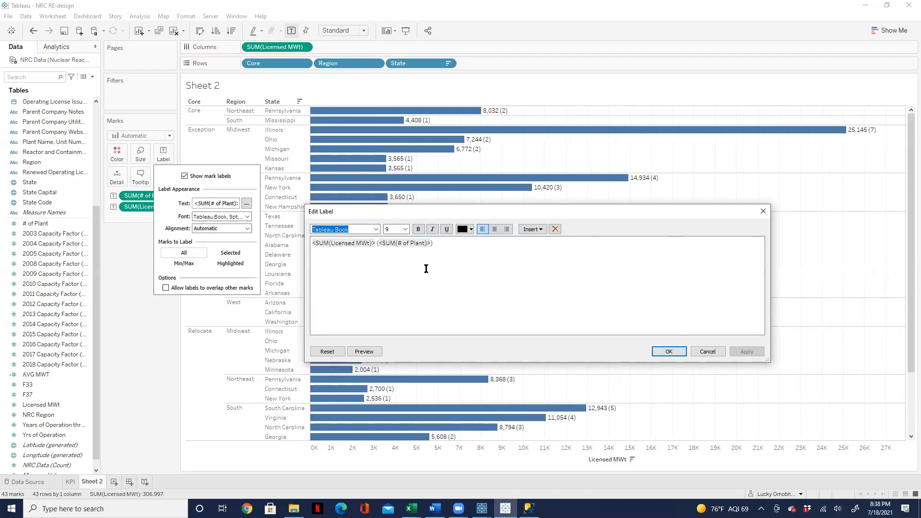
Center the label text, apply the change and close the label settings.
{"action": "left_click", "coordinate": [475, 243]}
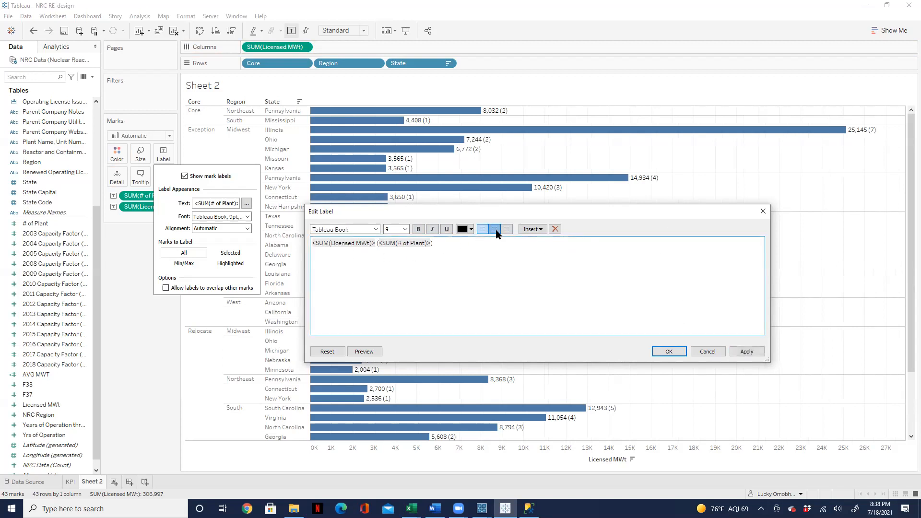
{"action": "left_click", "coordinate": [494, 229]}
{"action": "left_click", "coordinate": [746, 353]}
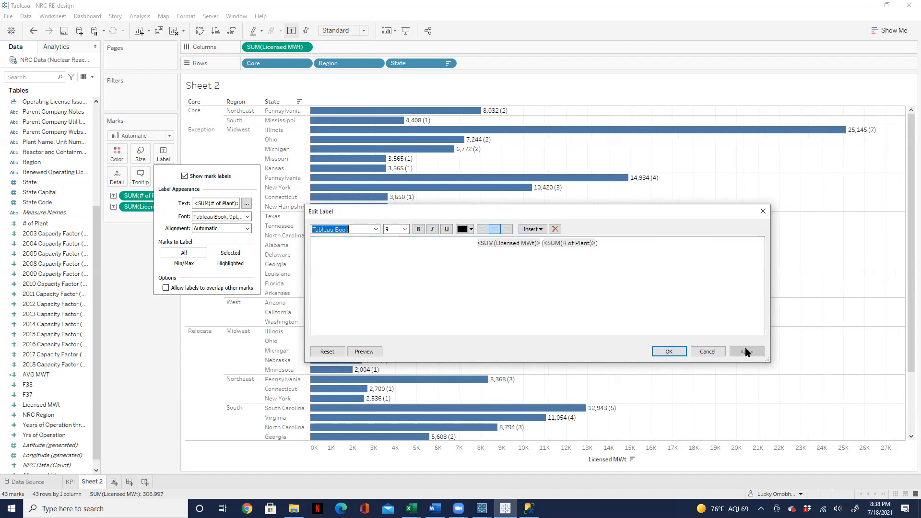
{"action": "left_click", "coordinate": [763, 212]}
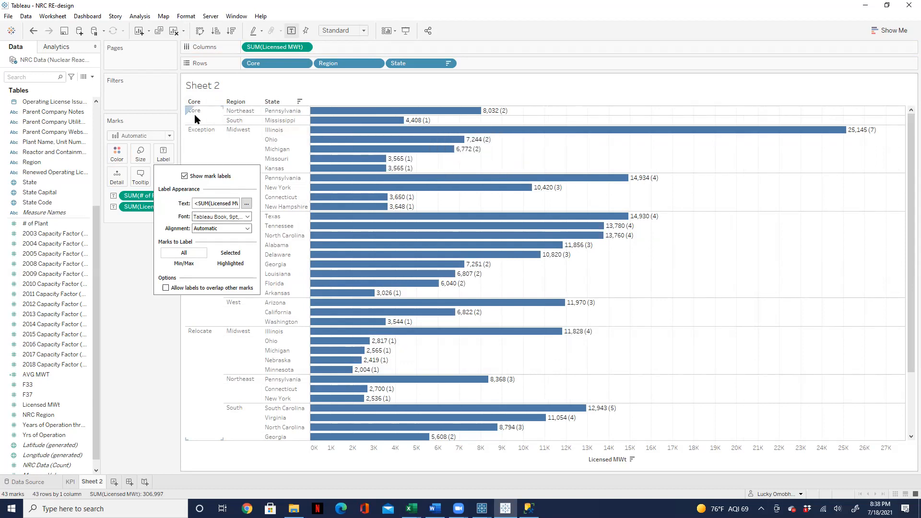
{"action": "left_click", "coordinate": [152, 322]}
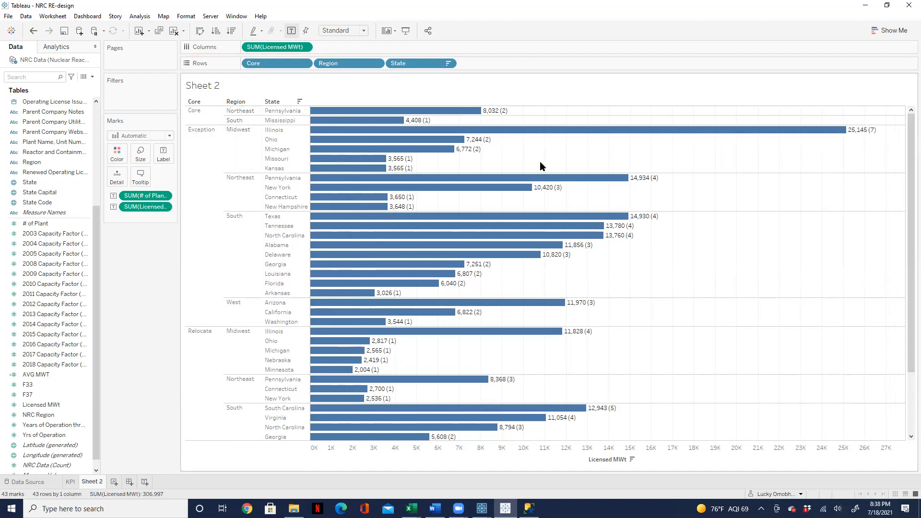
Hide the Licensed MWt axis header of the bar chart.
{"action": "mouse_move", "coordinate": [589, 129]}
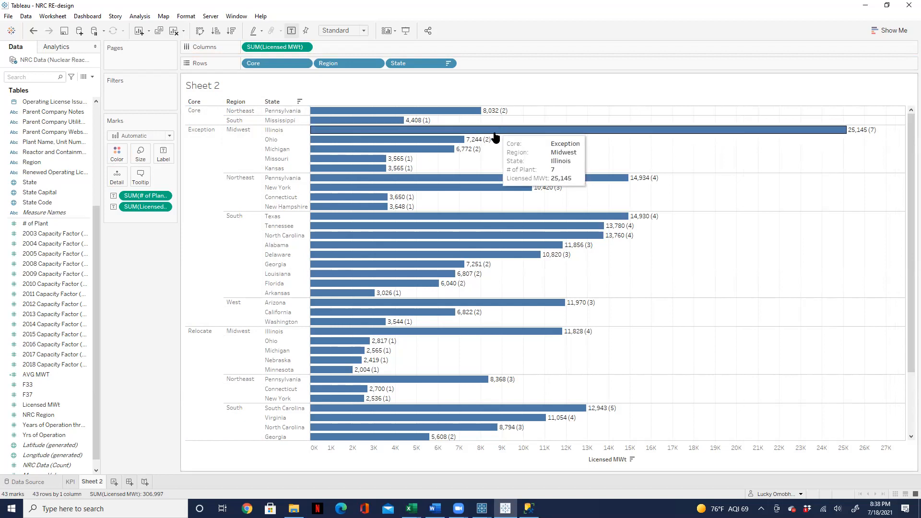
{"action": "mouse_move", "coordinate": [384, 111]}
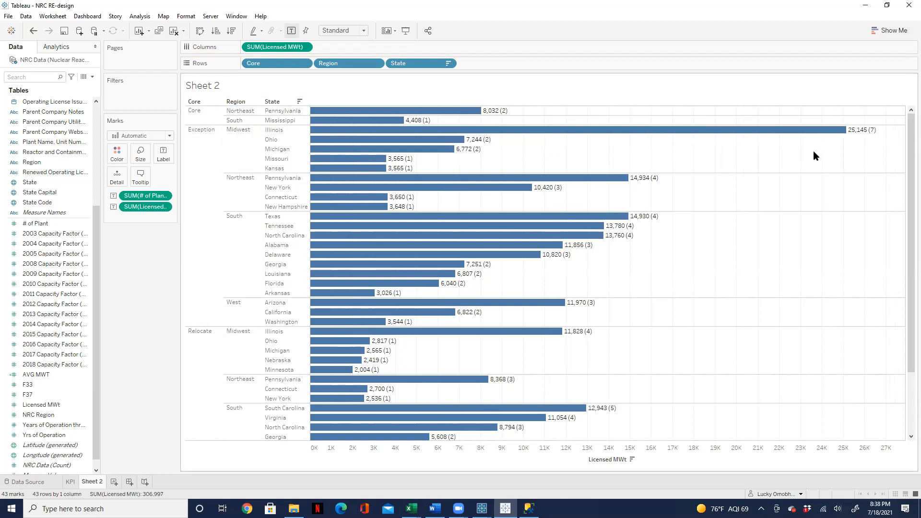
{"action": "scroll", "coordinate": [907, 201], "scroll_direction": "down", "scroll_amount": 3}
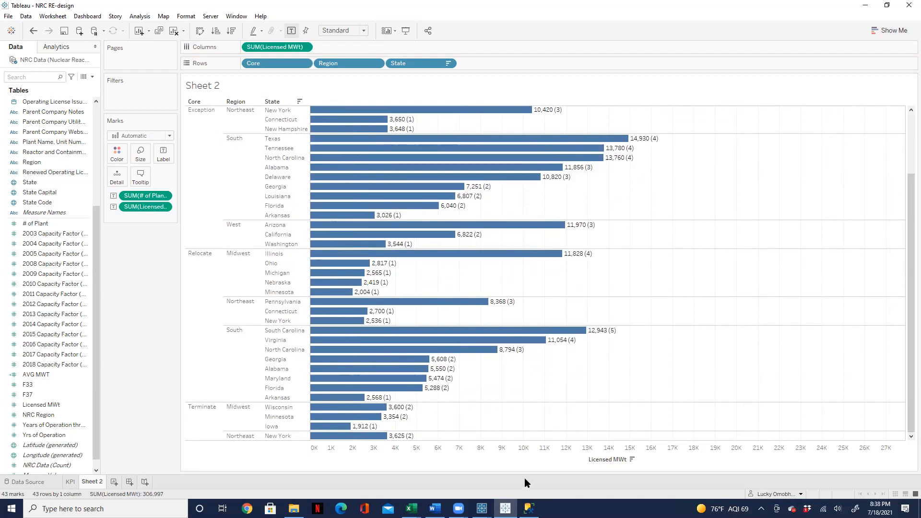
{"action": "right_click", "coordinate": [465, 454]}
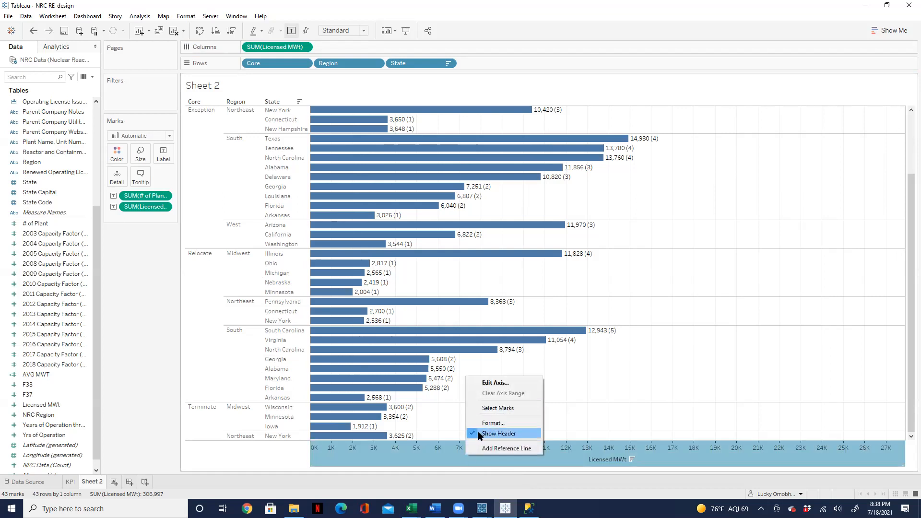
{"action": "left_click", "coordinate": [498, 434]}
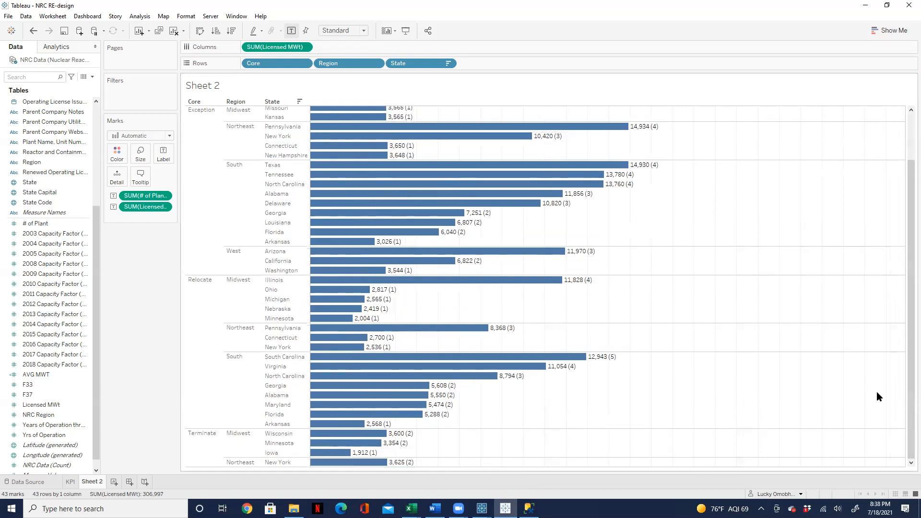
Set the column grid lines of the bar chart to None and close the line formatting.
{"action": "left_click_drag", "start_coordinate": [906, 181], "coordinate": [906, 83]}
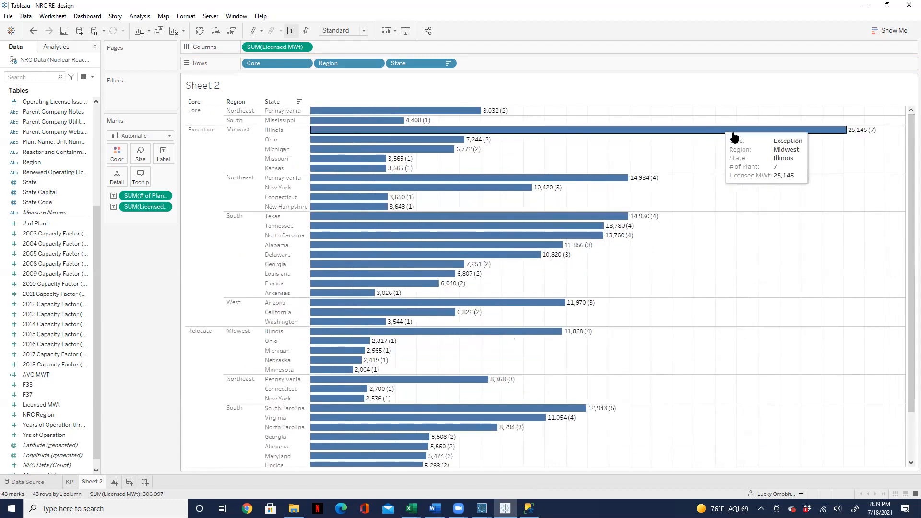
{"action": "right_click", "coordinate": [721, 157]}
{"action": "left_click", "coordinate": [757, 208]}
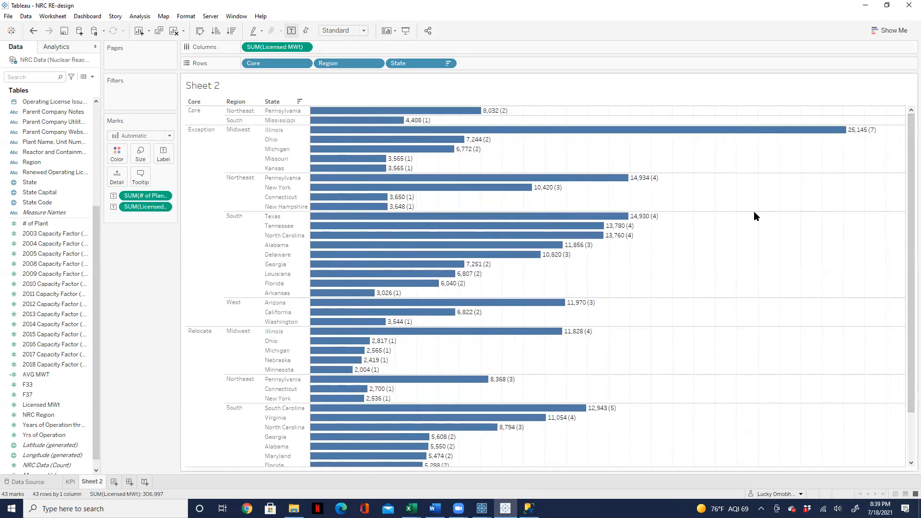
{"action": "left_click", "coordinate": [58, 64]}
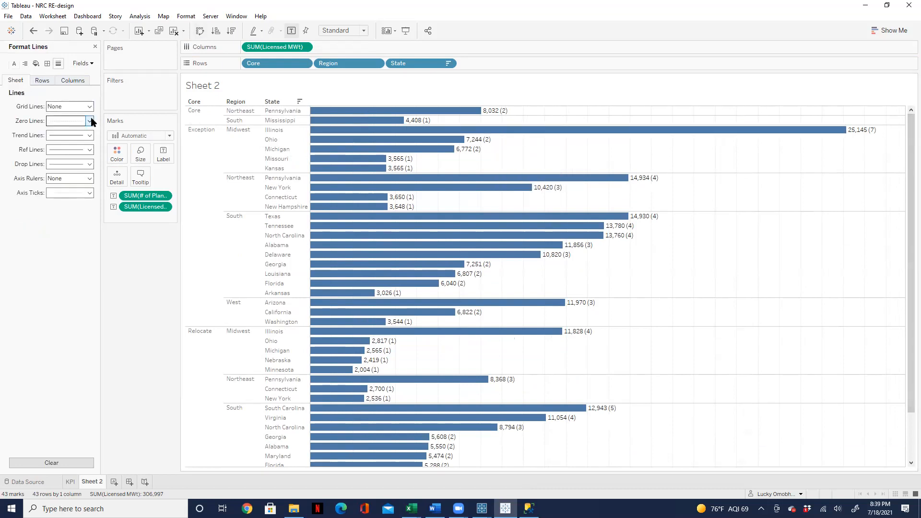
{"action": "left_click", "coordinate": [72, 81]}
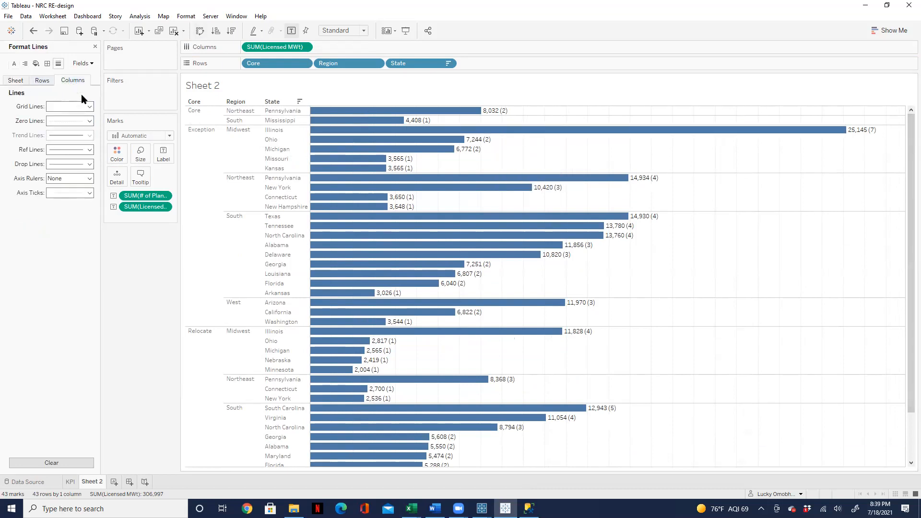
{"action": "left_click", "coordinate": [69, 107]}
{"action": "left_click", "coordinate": [84, 119]}
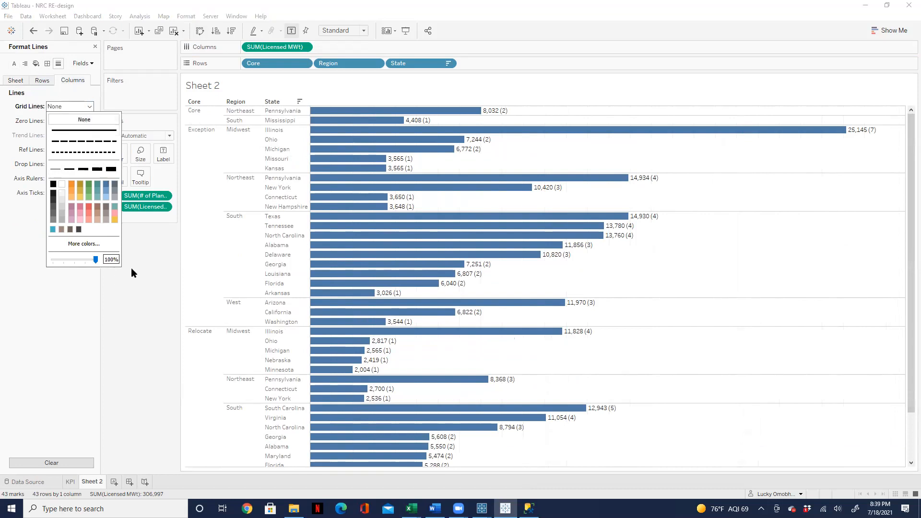
{"action": "left_click", "coordinate": [747, 277]}
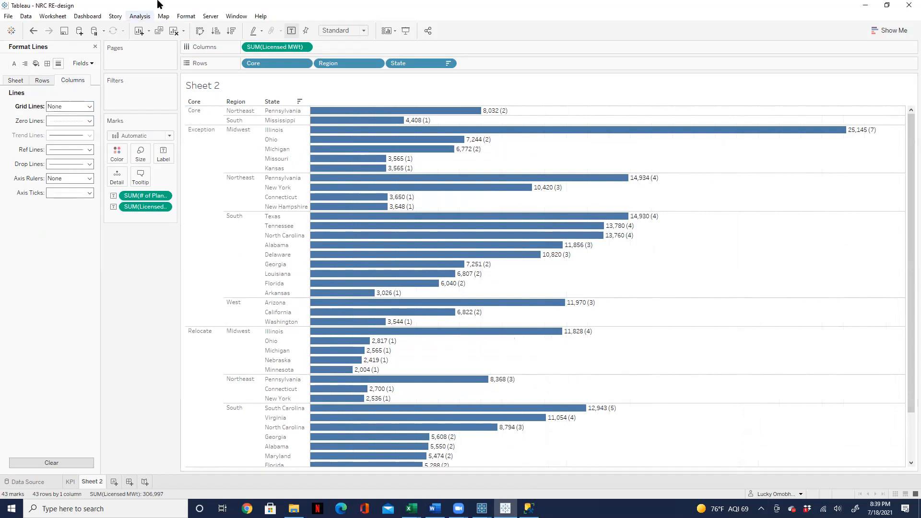
{"action": "left_click", "coordinate": [95, 47]}
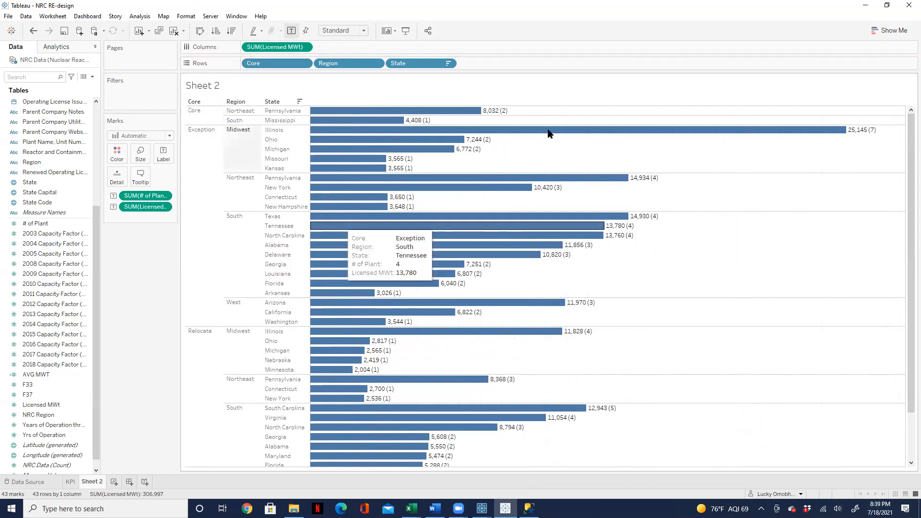
Try moving Core from the row fields to the bar color, and undo the move.
{"action": "mouse_move", "coordinate": [658, 217]}
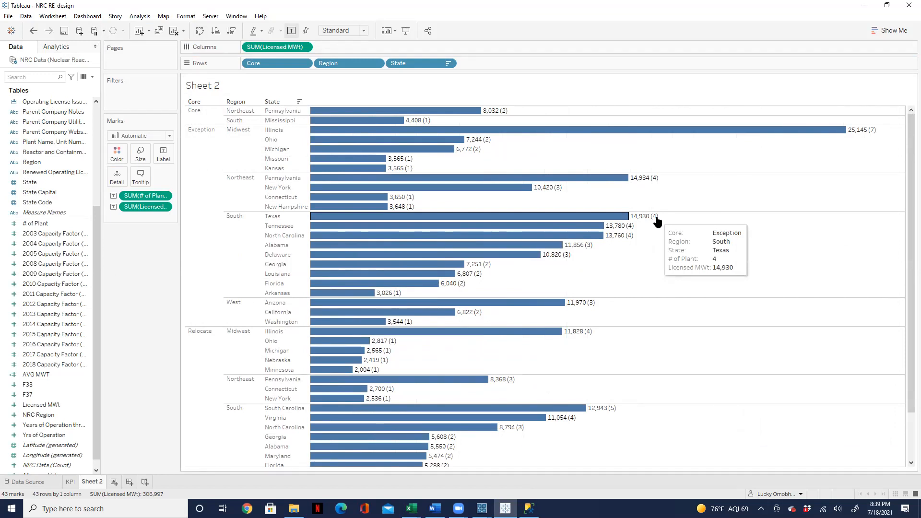
{"action": "left_click_drag", "start_coordinate": [288, 63], "coordinate": [120, 156]}
{"action": "key", "text": "ctrl+z"}
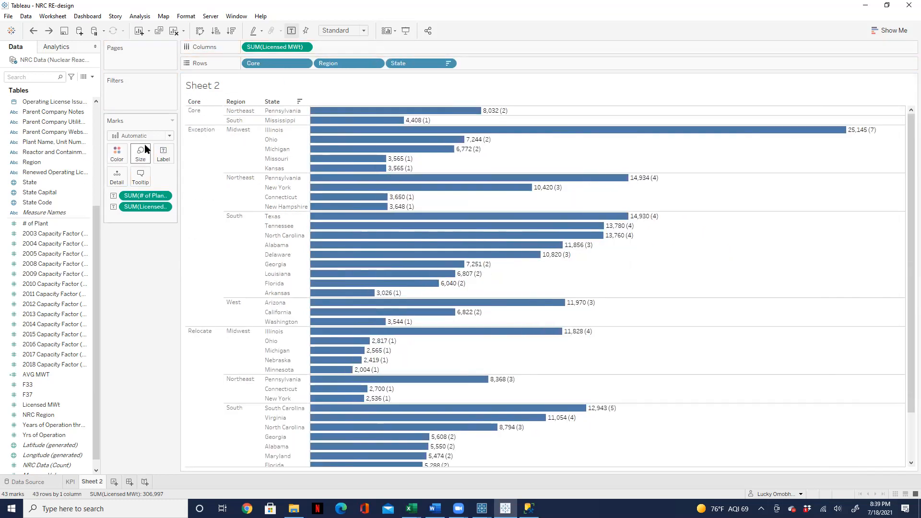
Color the bars by the Core field while keeping Core in the rows, and look over the chart.
{"action": "left_click_drag", "start_coordinate": [94, 236], "coordinate": [98, 124]}
{"action": "left_click_drag", "start_coordinate": [29, 142], "coordinate": [118, 162]}
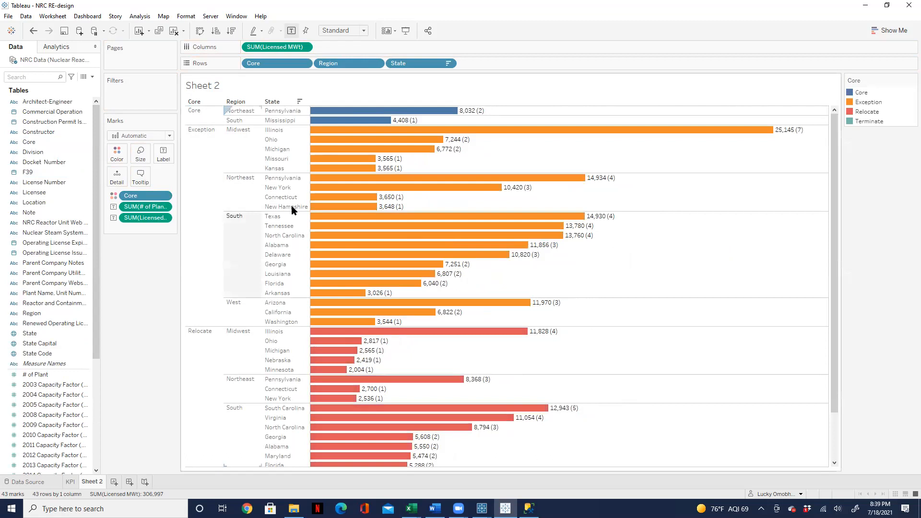
{"action": "mouse_move", "coordinate": [367, 115]}
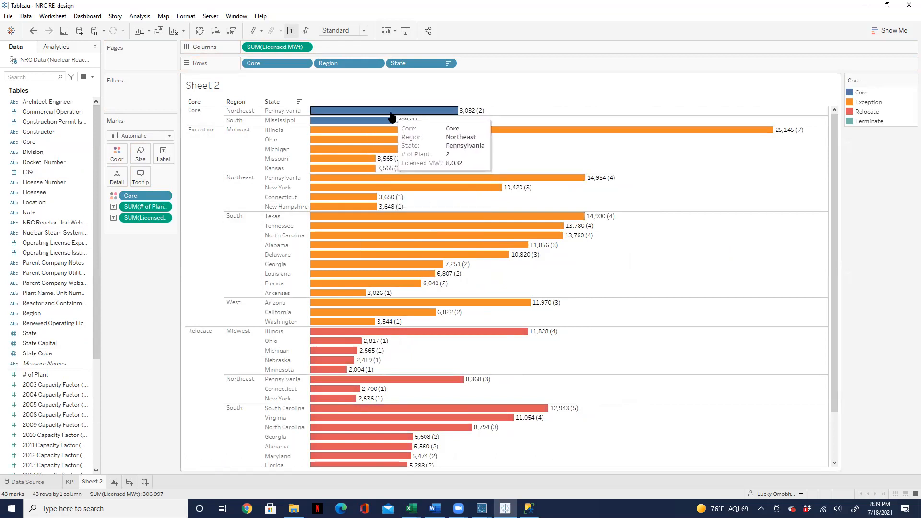
{"action": "scroll", "coordinate": [356, 295], "scroll_direction": "down", "scroll_amount": 2}
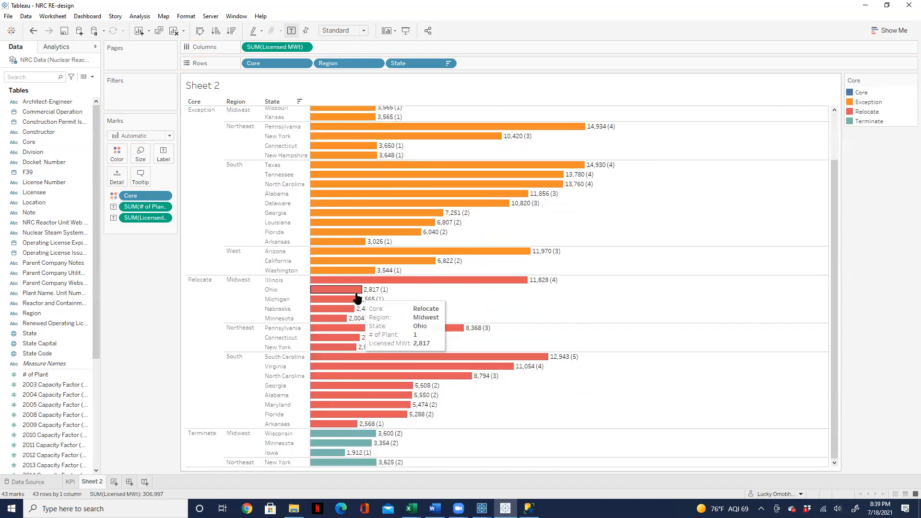
Edit the Core legend colors, assigning green to Core and a light green from the Green palette to Exception.
{"action": "scroll", "coordinate": [352, 290], "scroll_direction": "up", "scroll_amount": 2}
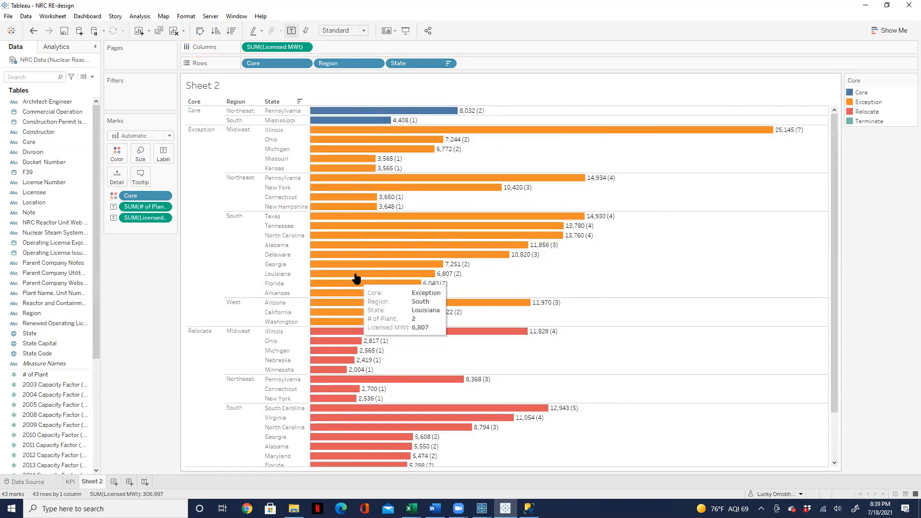
{"action": "double_click", "coordinate": [859, 94]}
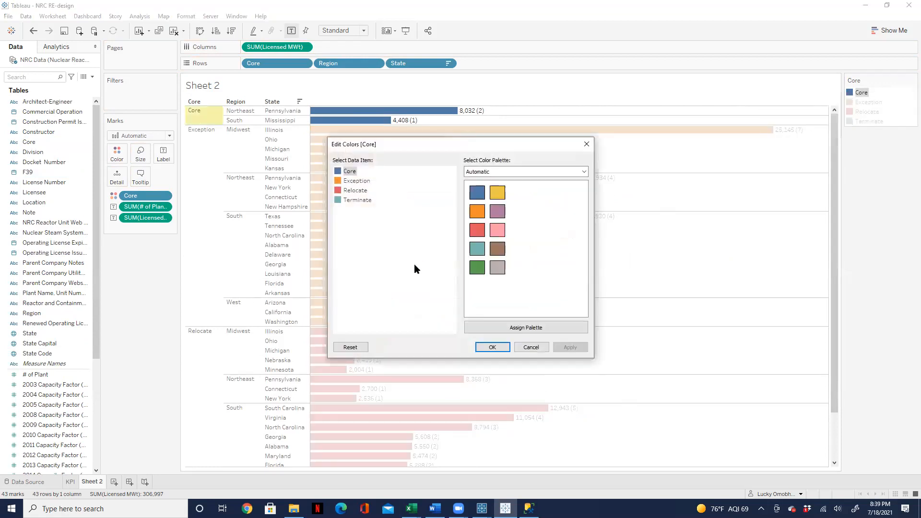
{"action": "left_click", "coordinate": [477, 268]}
{"action": "left_click", "coordinate": [351, 181]}
{"action": "left_click", "coordinate": [583, 172]}
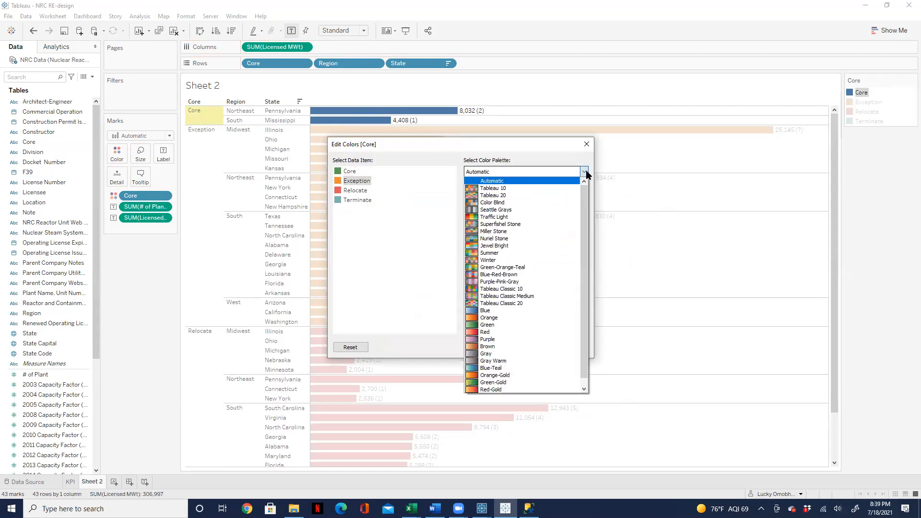
{"action": "left_click", "coordinate": [522, 330]}
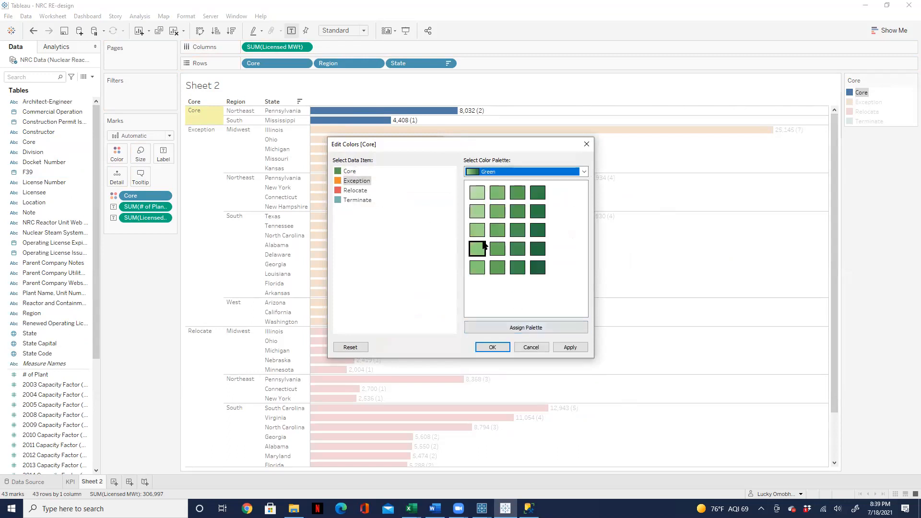
{"action": "left_click", "coordinate": [477, 231]}
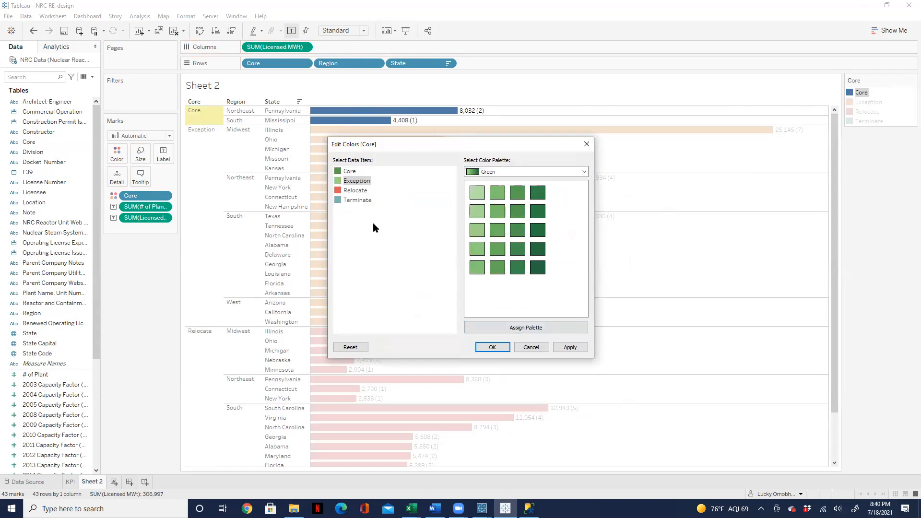
Assign orange to Relocate and red to Terminate from the Tableau 10 palette, apply the colors, and look over the chart.
{"action": "left_click", "coordinate": [354, 191]}
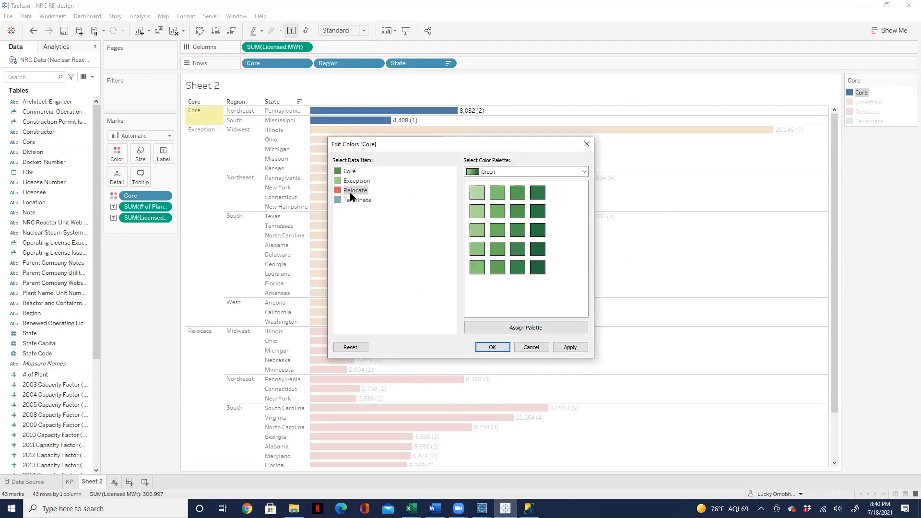
{"action": "left_click", "coordinate": [582, 173]}
{"action": "scroll", "coordinate": [504, 193], "scroll_direction": "up", "scroll_amount": 1}
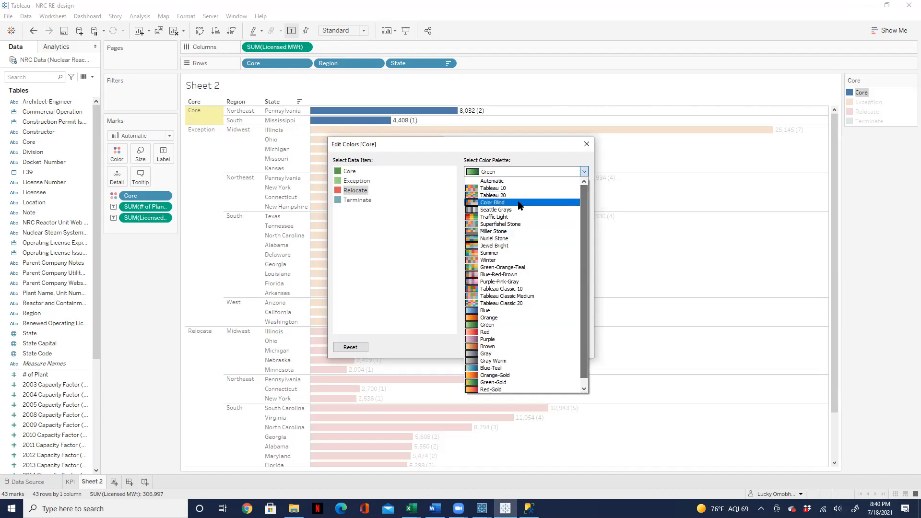
{"action": "left_click", "coordinate": [503, 191]}
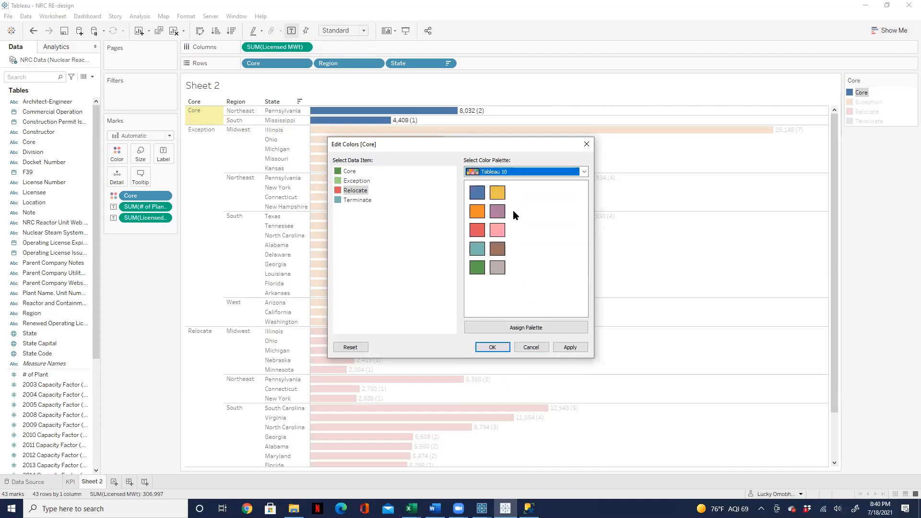
{"action": "left_click", "coordinate": [477, 212]}
{"action": "left_click", "coordinate": [354, 201]}
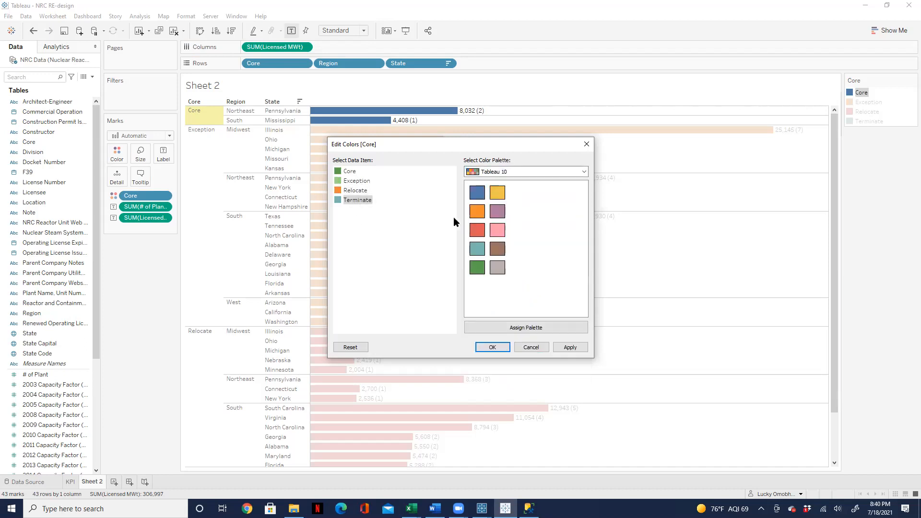
{"action": "left_click", "coordinate": [478, 230]}
{"action": "left_click", "coordinate": [570, 346]}
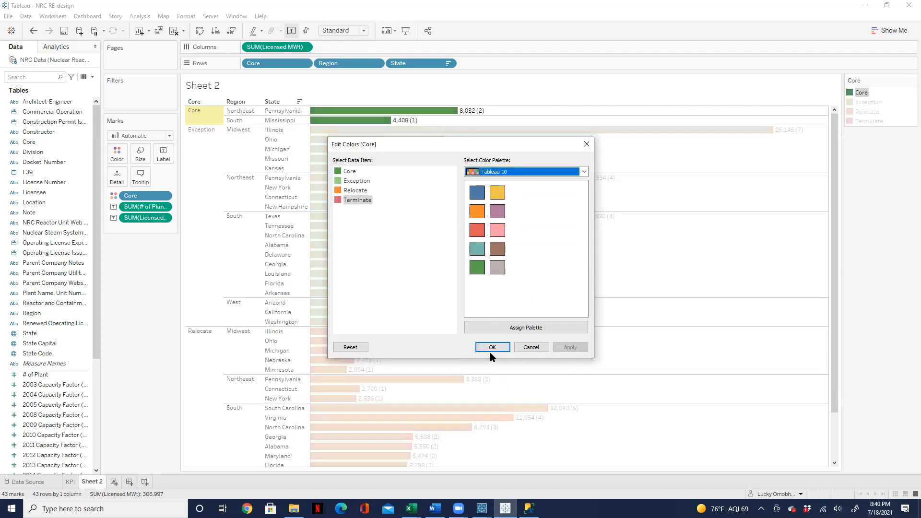
{"action": "left_click", "coordinate": [492, 347]}
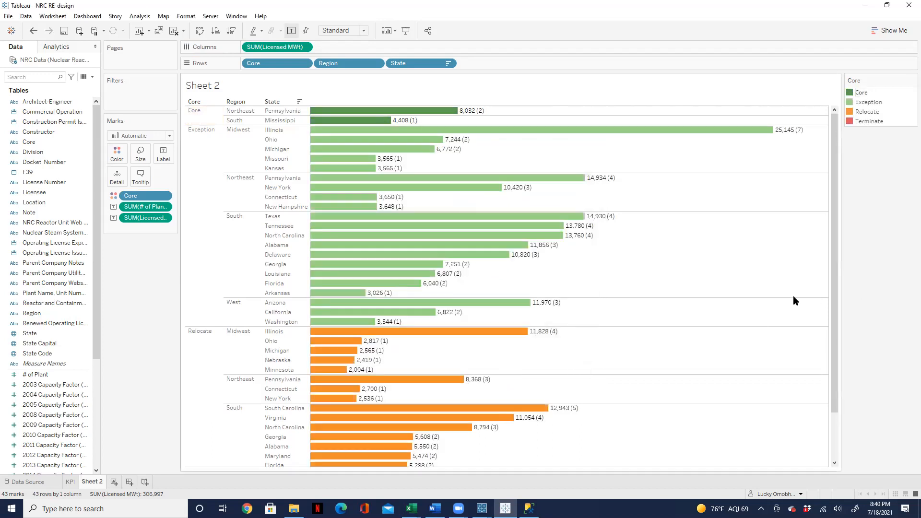
{"action": "scroll", "coordinate": [827, 360], "scroll_direction": "down", "scroll_amount": 3}
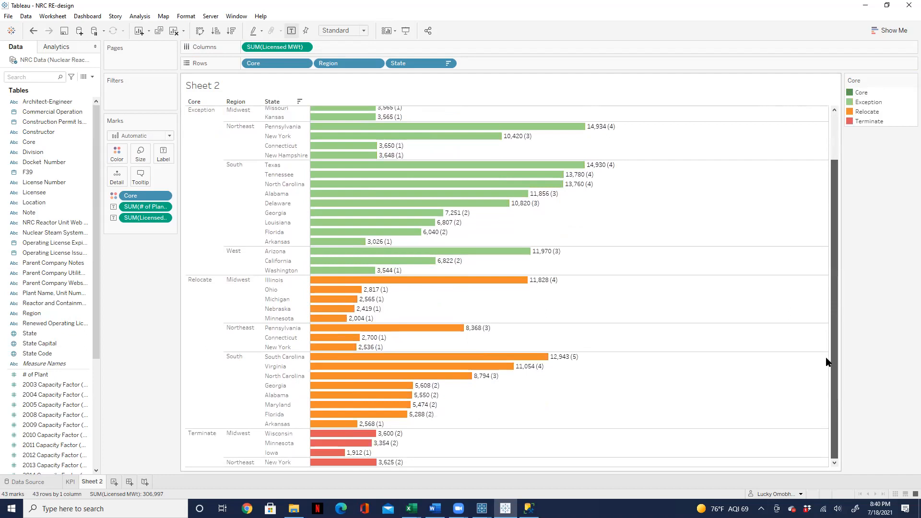
{"action": "scroll", "coordinate": [830, 278], "scroll_direction": "up", "scroll_amount": 3}
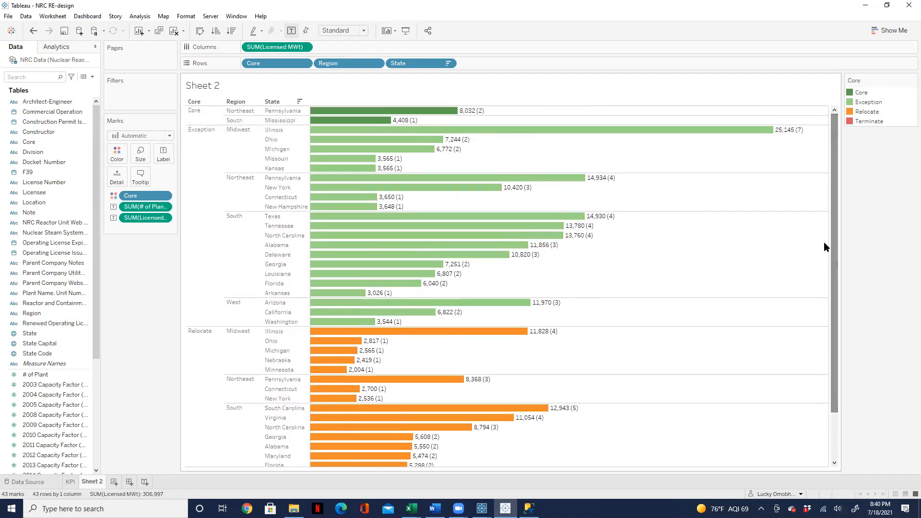
Add a dark border around the bars of the chart.
{"action": "left_click", "coordinate": [117, 160]}
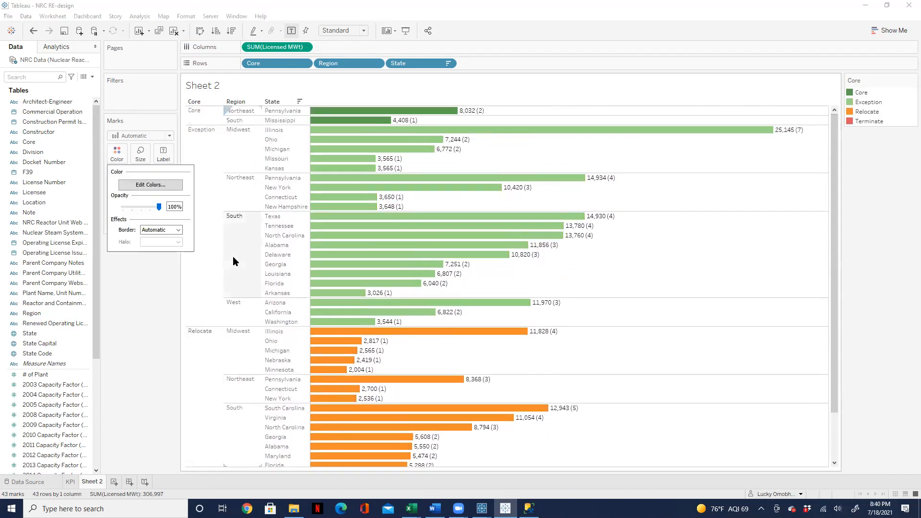
{"action": "left_click", "coordinate": [177, 231]}
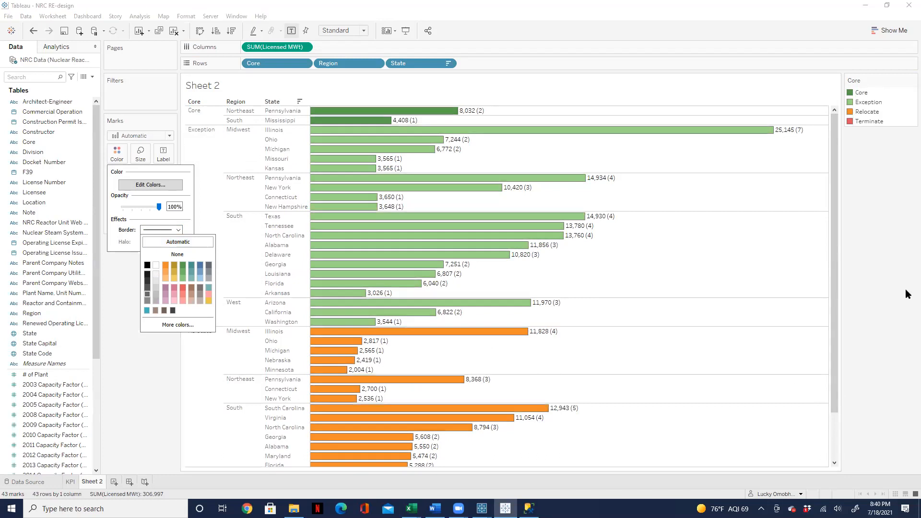
{"action": "left_click", "coordinate": [895, 261]}
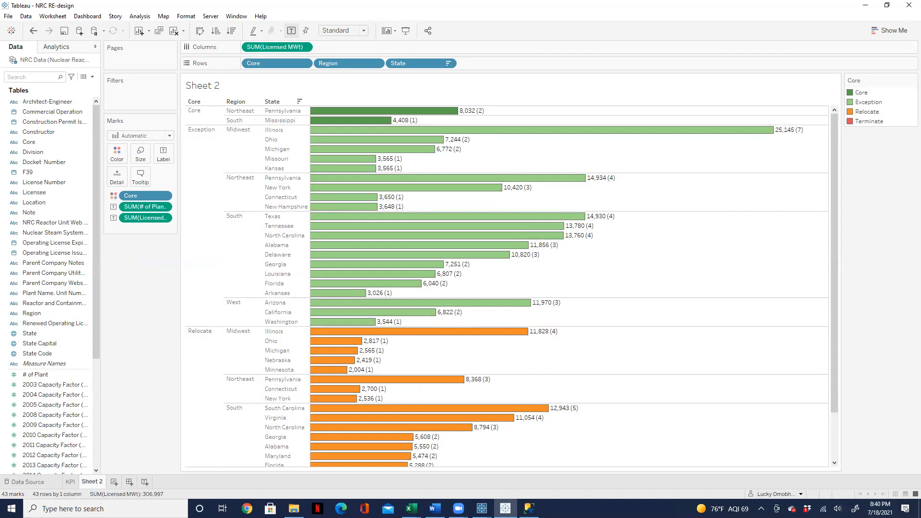
Copy the requirement "Core by State and region" from the Word document and try to paste it as the name of Sheet 2.
{"action": "left_click", "coordinate": [435, 509]}
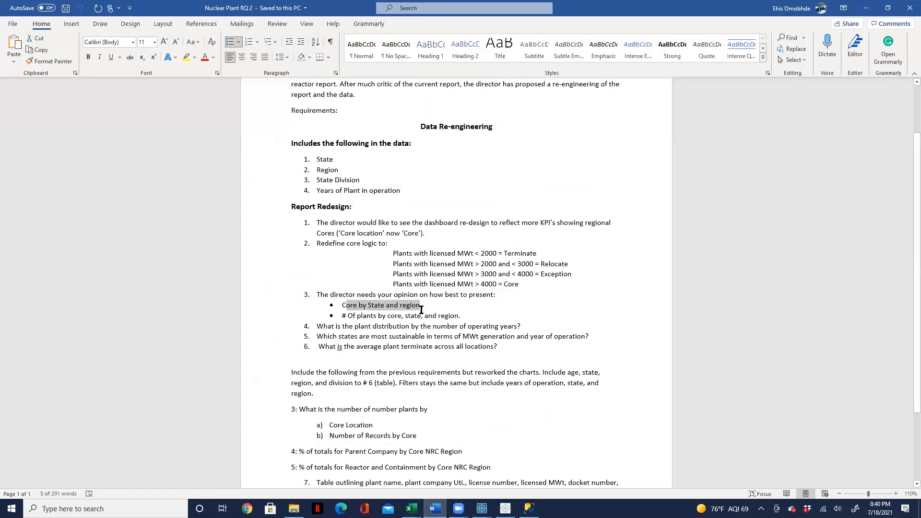
{"action": "left_click_drag", "start_coordinate": [421, 309], "coordinate": [349, 311]}
{"action": "right_click", "coordinate": [359, 312]}
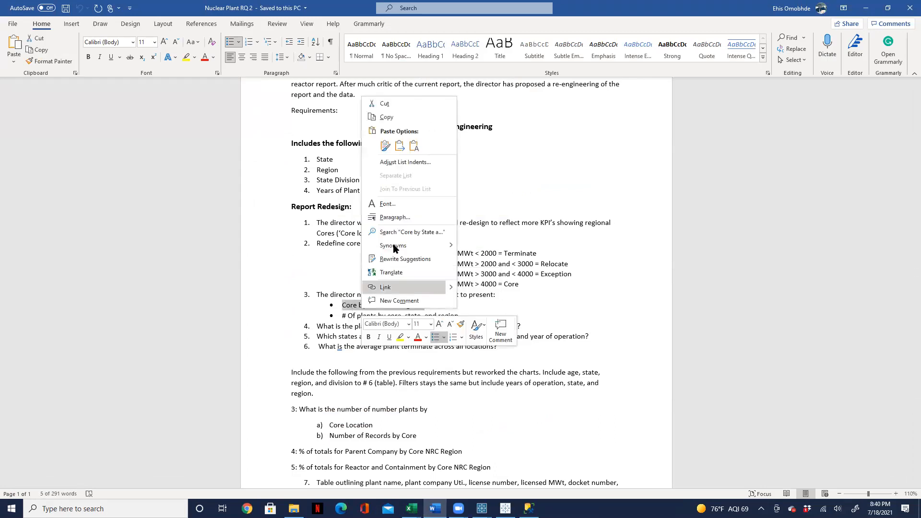
{"action": "left_click", "coordinate": [407, 117]}
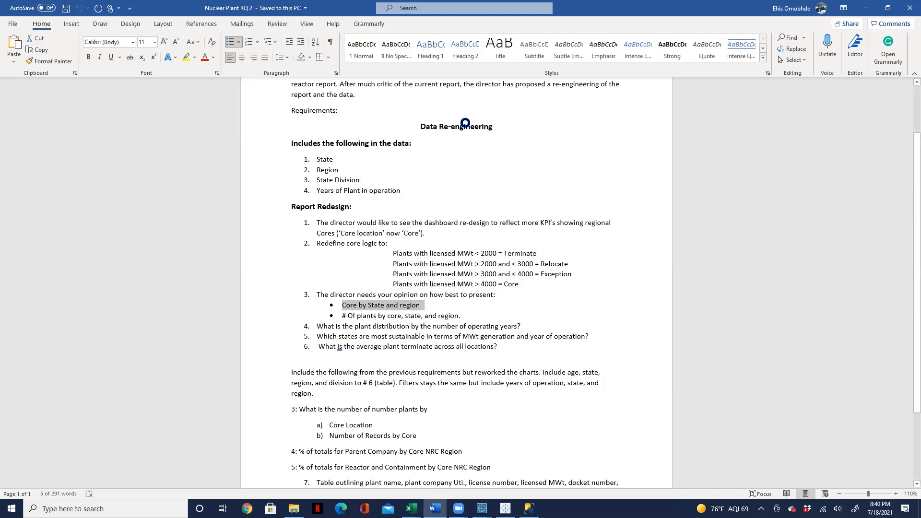
{"action": "left_click", "coordinate": [866, 8]}
{"action": "double_click", "coordinate": [93, 481]}
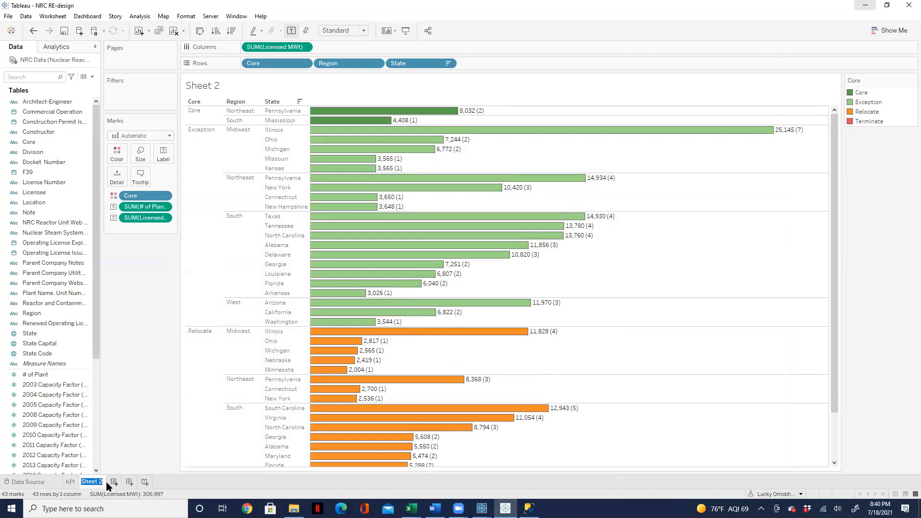
{"action": "key", "text": "BackSpace"}
{"action": "key", "text": "ctrl+v"}
Copy the requirement text from Word again and rename the sheet "Core by State and region" without the leading space.
{"action": "left_click", "coordinate": [435, 508]}
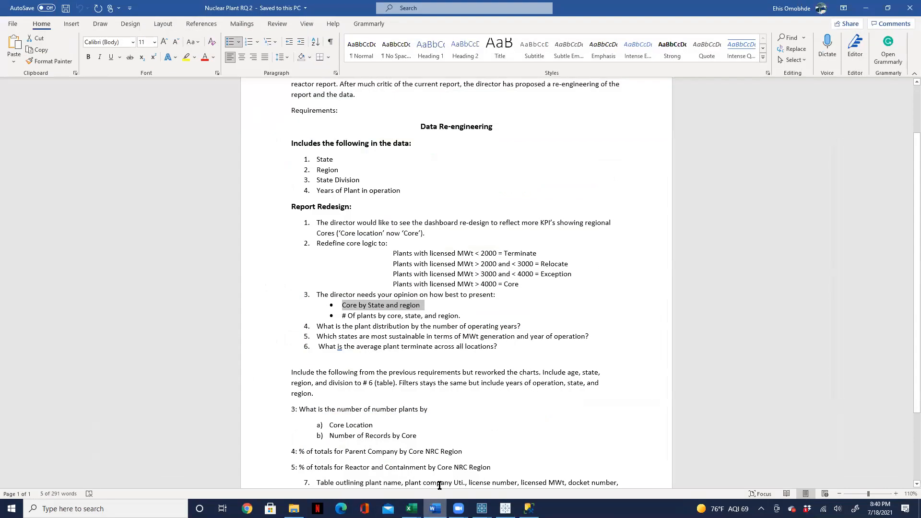
{"action": "right_click", "coordinate": [382, 306]}
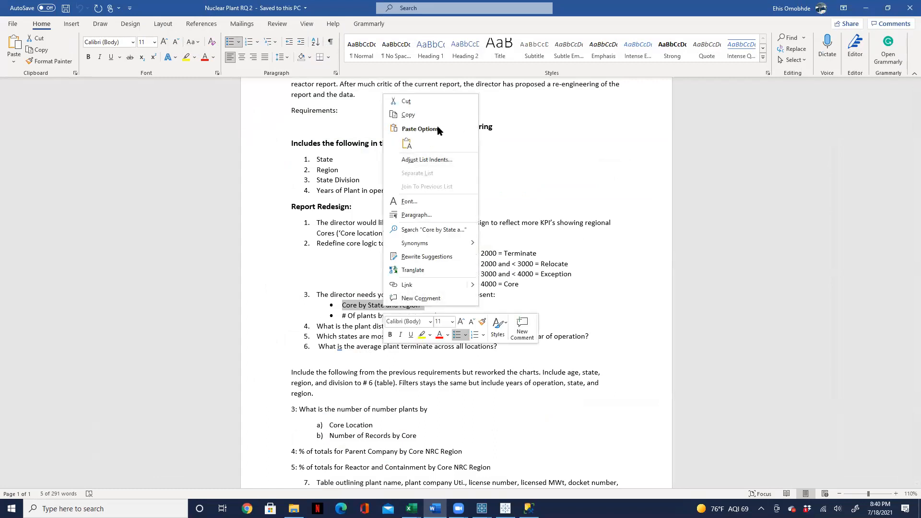
{"action": "left_click", "coordinate": [448, 116]}
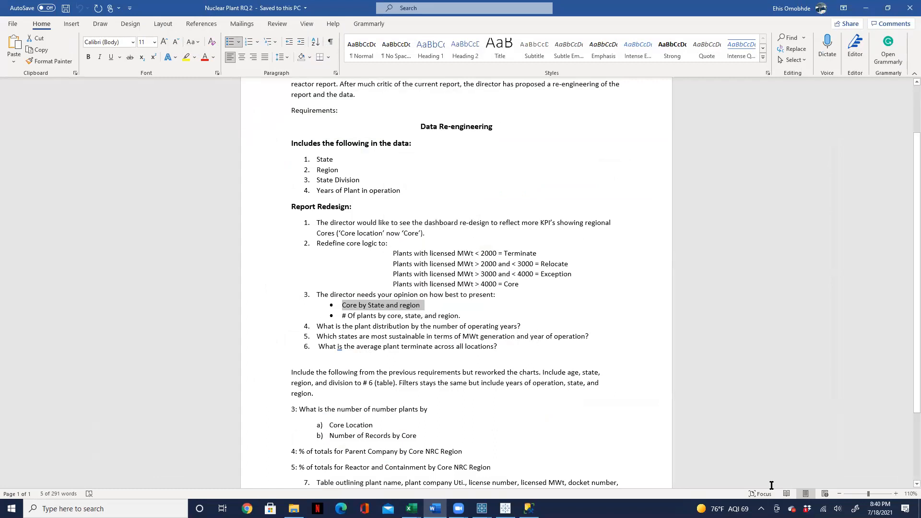
{"action": "left_click", "coordinate": [866, 8]}
{"action": "left_click", "coordinate": [488, 265]}
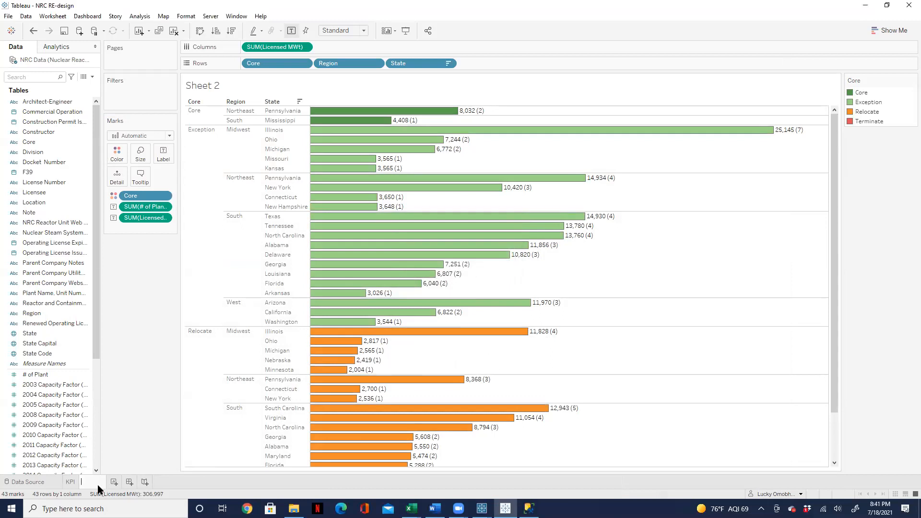
{"action": "key", "text": "ctrl+v"}
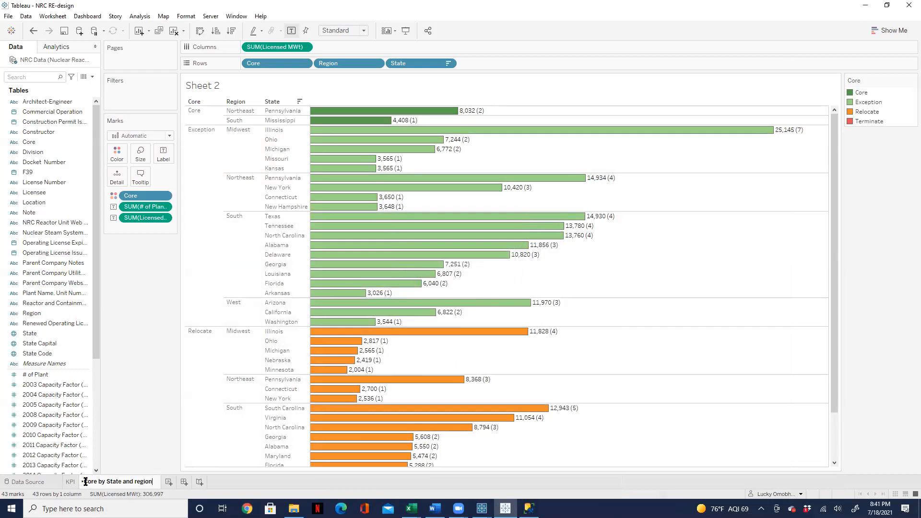
{"action": "left_click", "coordinate": [86, 482]}
{"action": "key", "text": "BackSpace"}
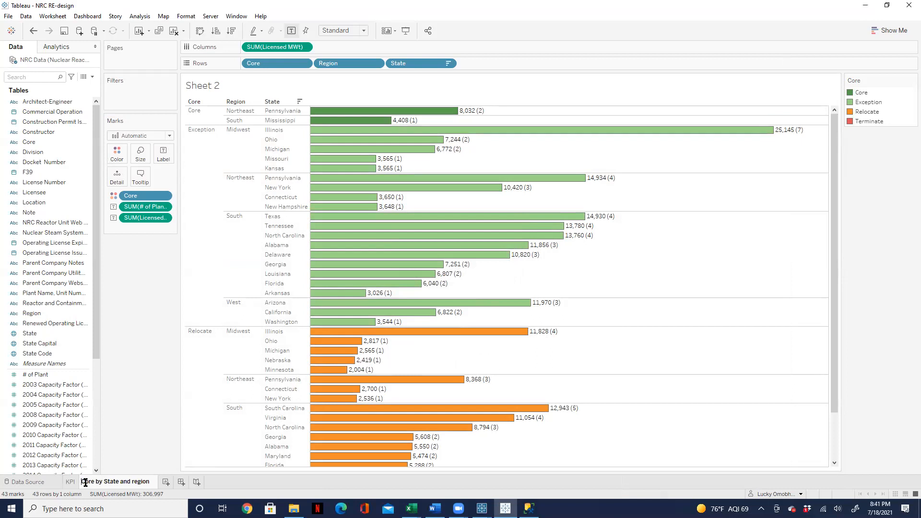
{"action": "key", "text": "Return"}
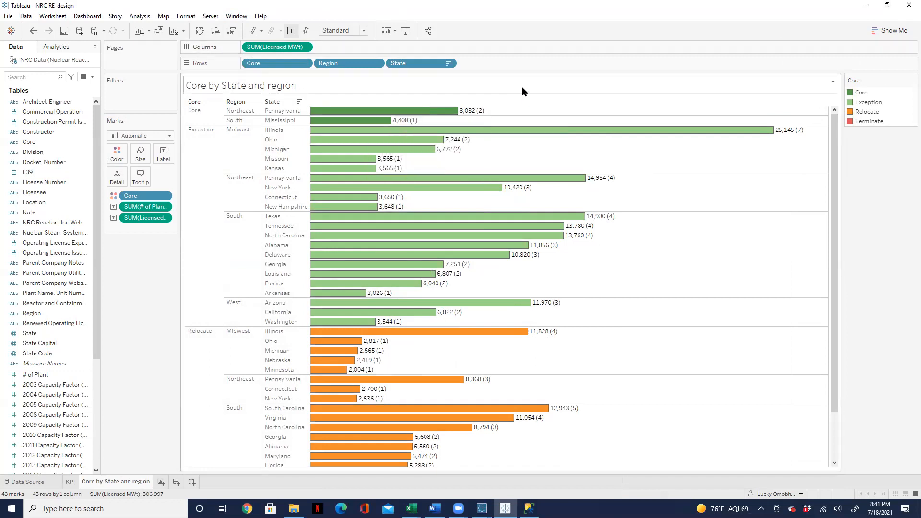
Try showing the data as stacked bars, a treemap and pie charts, and undo back to the horizontal bar chart.
{"action": "mouse_move", "coordinate": [582, 227]}
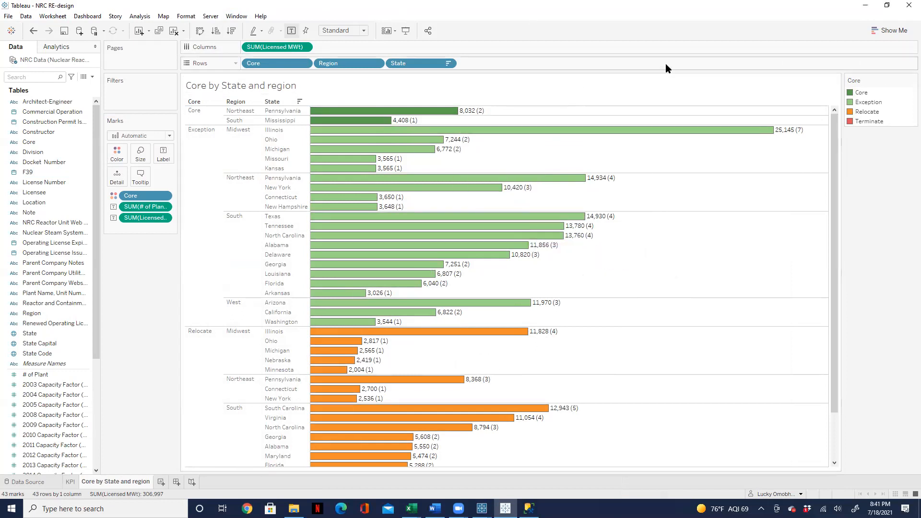
{"action": "left_click", "coordinate": [896, 30]}
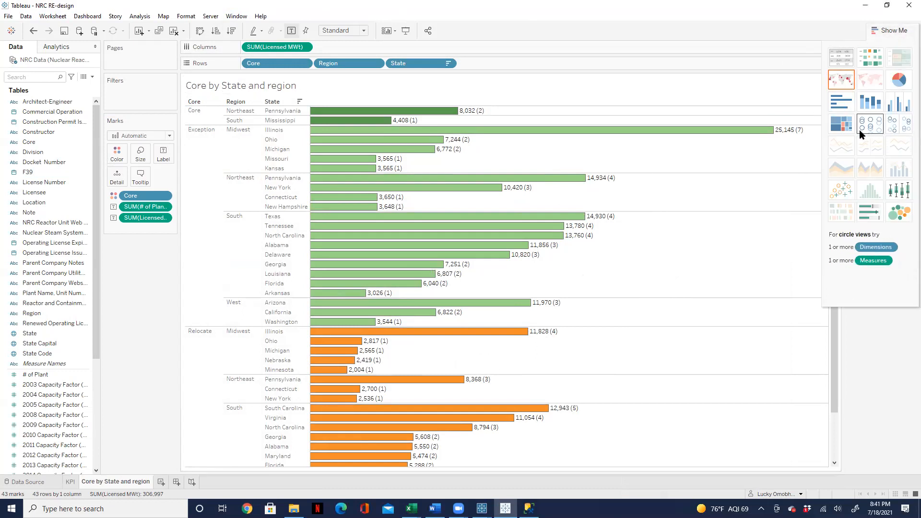
{"action": "left_click", "coordinate": [870, 107]}
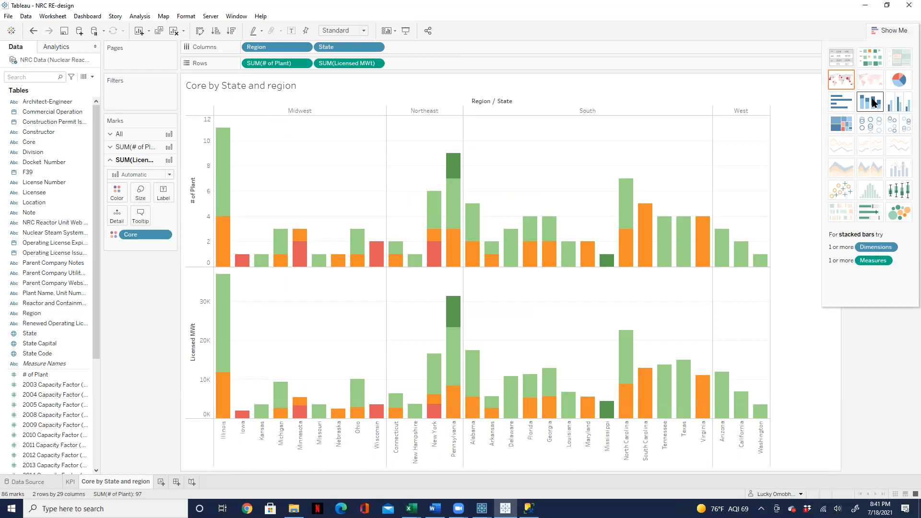
{"action": "left_click", "coordinate": [852, 123]}
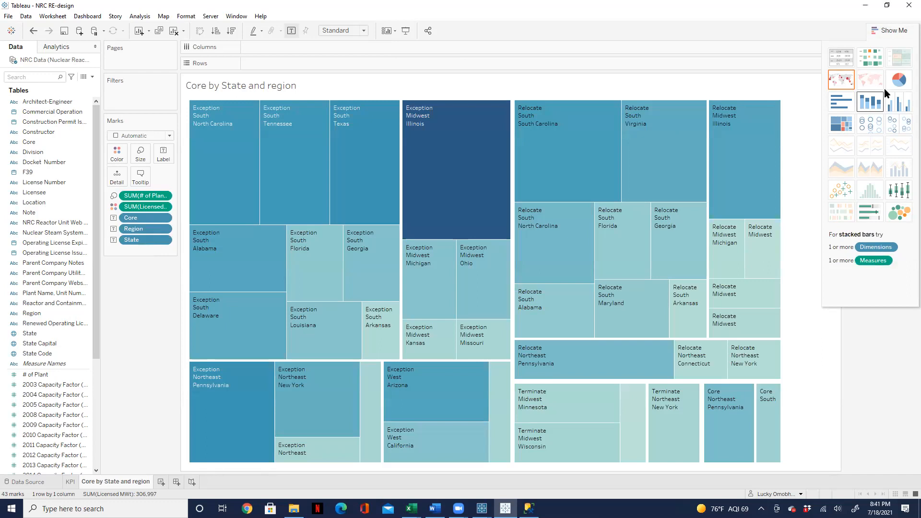
{"action": "left_click", "coordinate": [897, 83]}
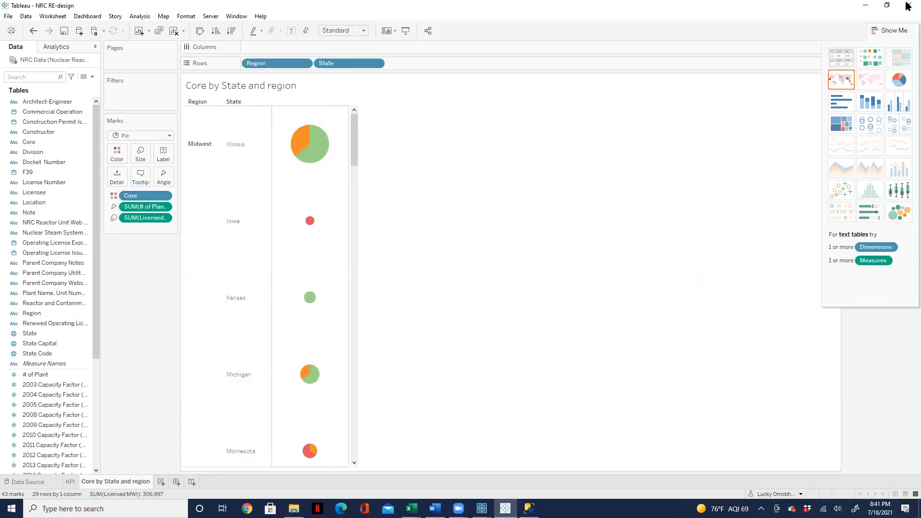
{"action": "left_click", "coordinate": [888, 30]}
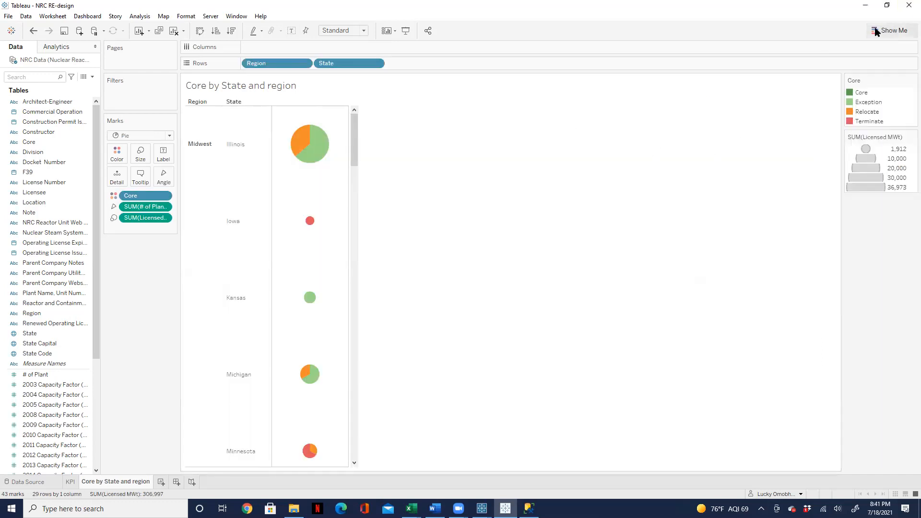
{"action": "left_click", "coordinate": [33, 31]}
{"action": "left_click", "coordinate": [33, 31]}
{"action": "left_click", "coordinate": [33, 31]}
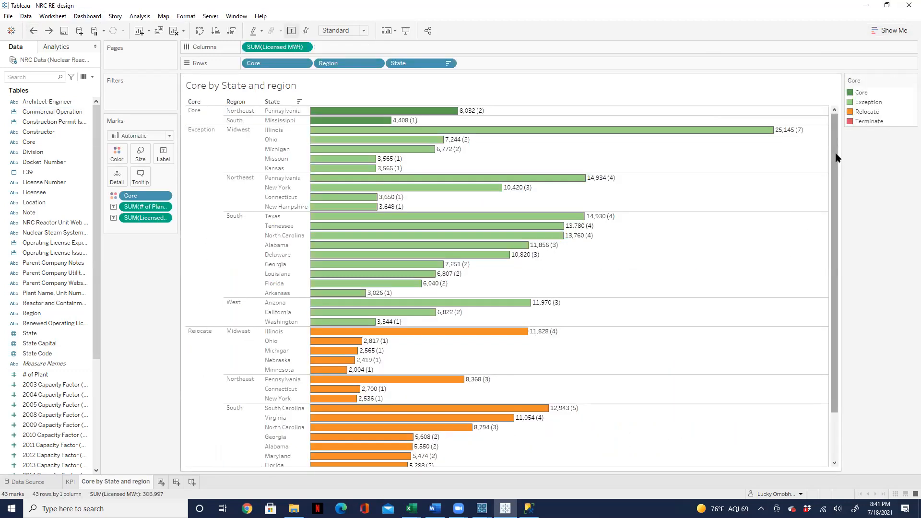
Add a new blank worksheet after the Core by State and region sheet.
{"action": "left_click", "coordinate": [161, 482]}
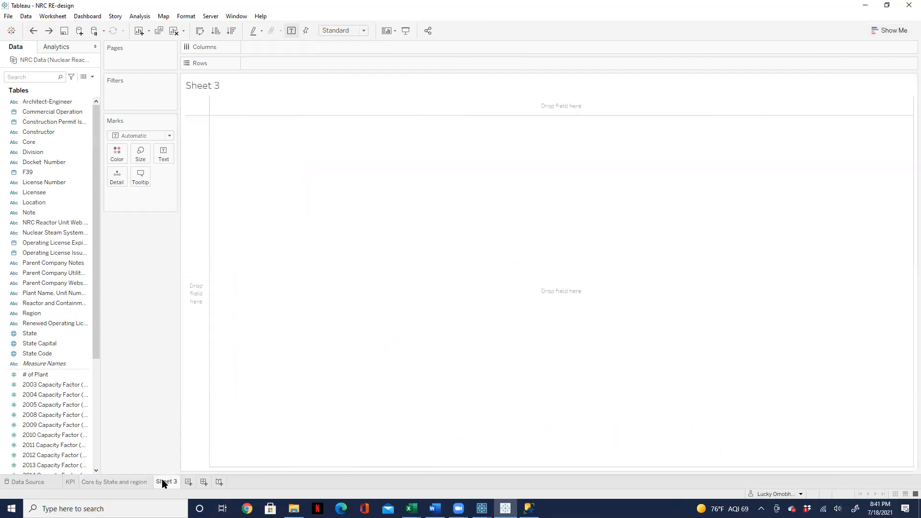
Compare the Core by State and region chart with the Word document's requirement 3 on core and number of plants by state and region.
{"action": "left_click", "coordinate": [434, 509]}
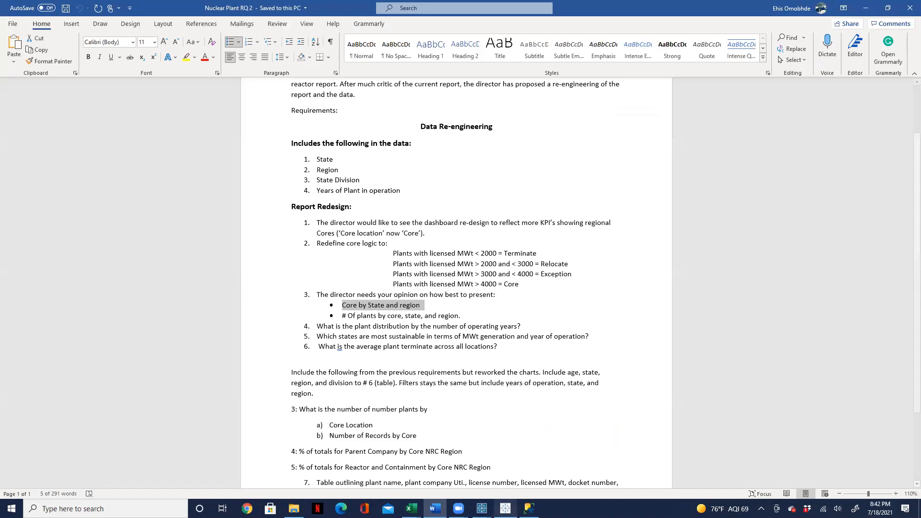
{"action": "left_click", "coordinate": [506, 509]}
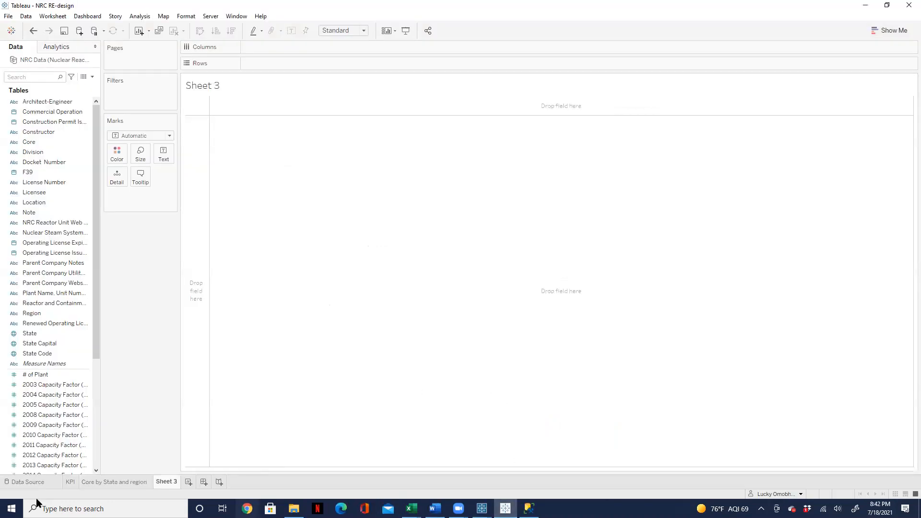
{"action": "left_click", "coordinate": [119, 483]}
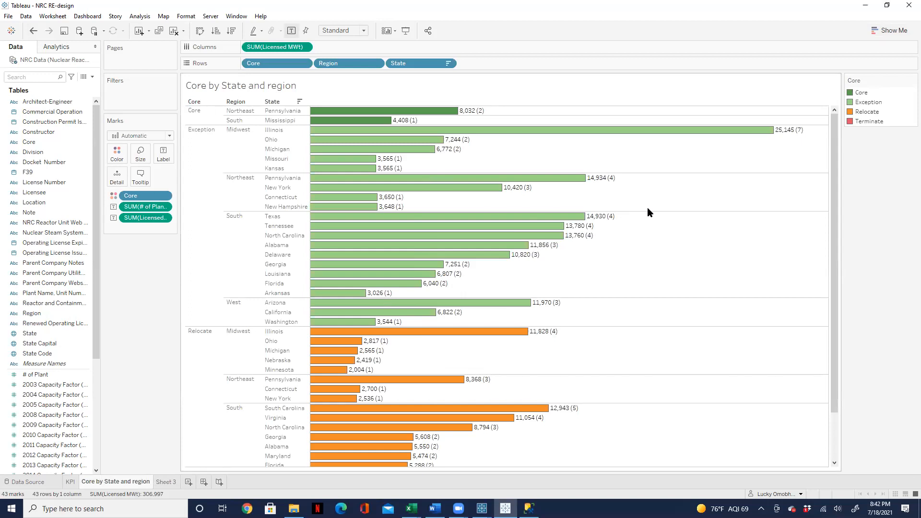
{"action": "left_click", "coordinate": [436, 509]}
{"action": "left_click_drag", "start_coordinate": [467, 316], "coordinate": [316, 293]}
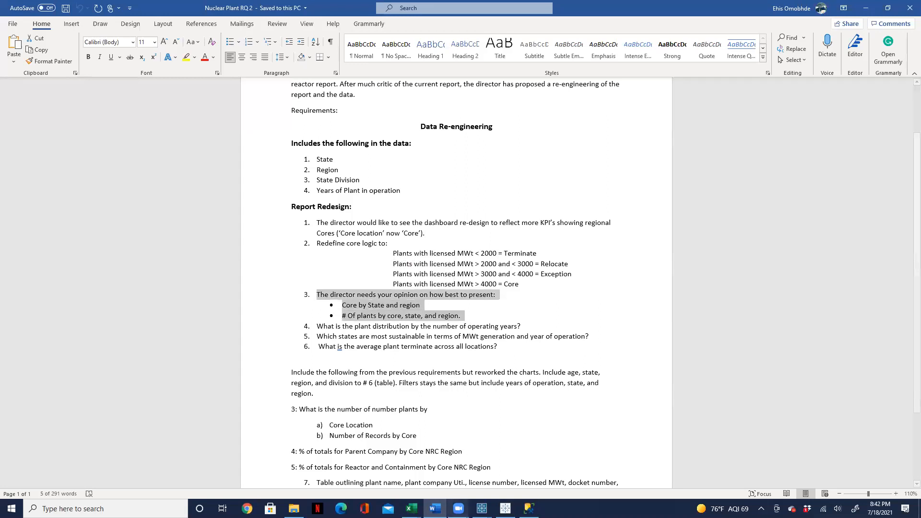
{"action": "left_click", "coordinate": [505, 508]}
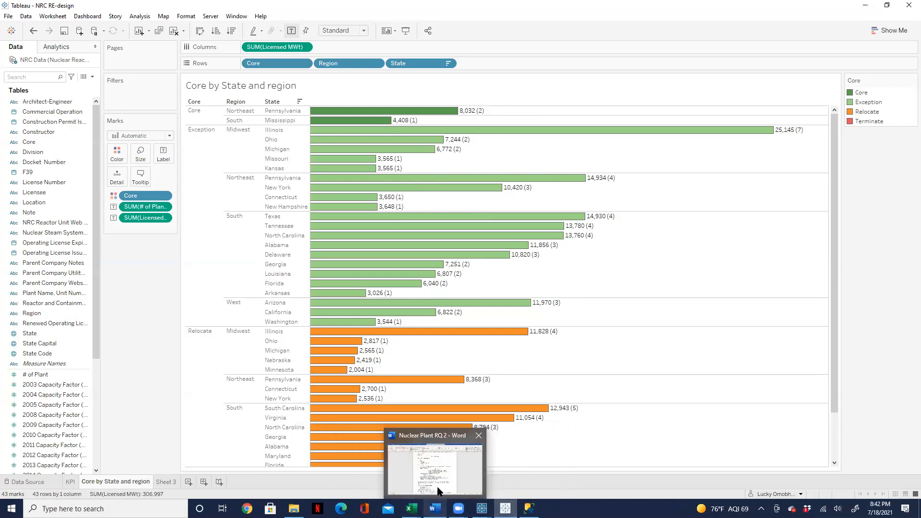
{"action": "left_click", "coordinate": [435, 508]}
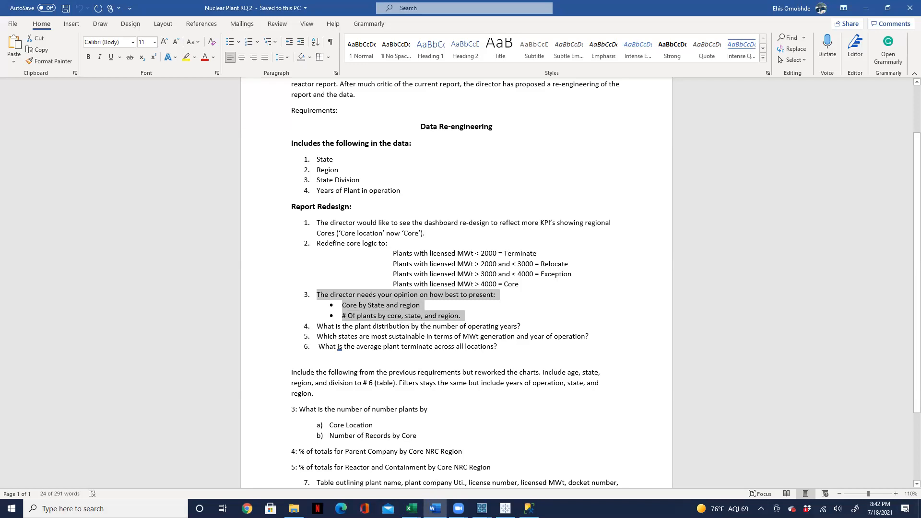
{"action": "left_click", "coordinate": [506, 508]}
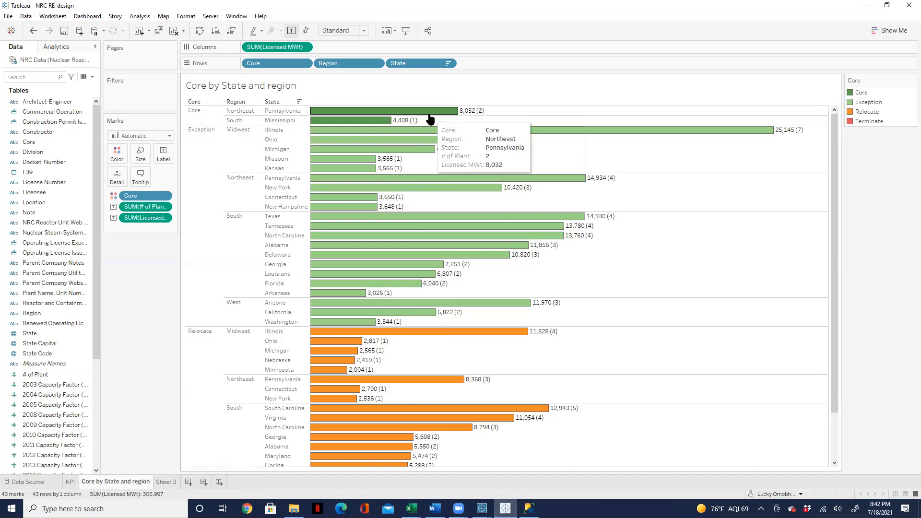
{"action": "mouse_move", "coordinate": [415, 126]}
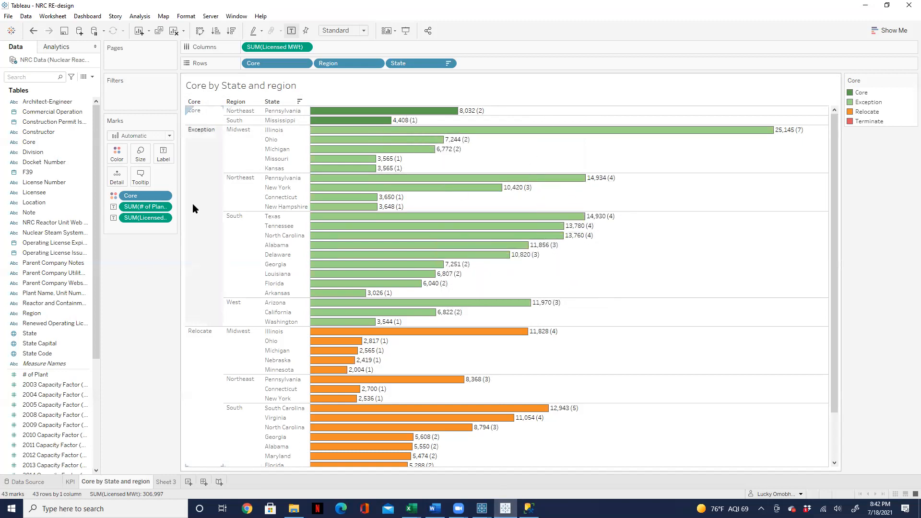
Open the bar chart's tooltip text for editing and remove the label in front of the Core field.
{"action": "left_click", "coordinate": [141, 177]}
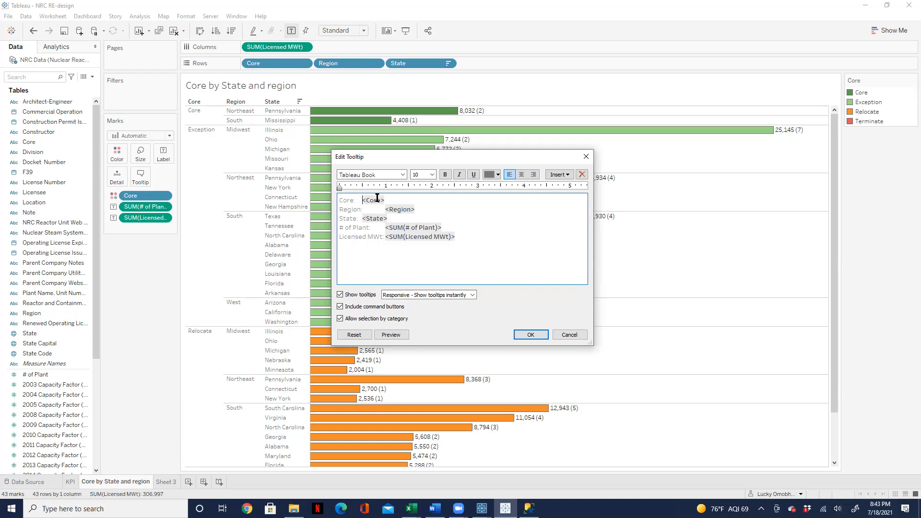
{"action": "key", "text": "Delete"}
{"action": "key", "text": "Delete"}
{"action": "key", "text": "Delete"}
{"action": "key", "text": "Delete"}
{"action": "key", "text": "Delete"}
{"action": "key", "text": "Delete"}
{"action": "key", "text": "Delete"}
Remove the tooltip's Region label and join the text into "<Core> is in <Region> region and".
{"action": "left_click", "coordinate": [382, 210]}
{"action": "key", "text": "BackSpace"}
{"action": "key", "text": "BackSpace"}
{"action": "key", "text": "BackSpace"}
{"action": "key", "text": "BackSpace"}
{"action": "key", "text": "BackSpace"}
{"action": "key", "text": "BackSpace"}
{"action": "key", "text": "BackSpace"}
{"action": "key", "text": "BackSpace"}
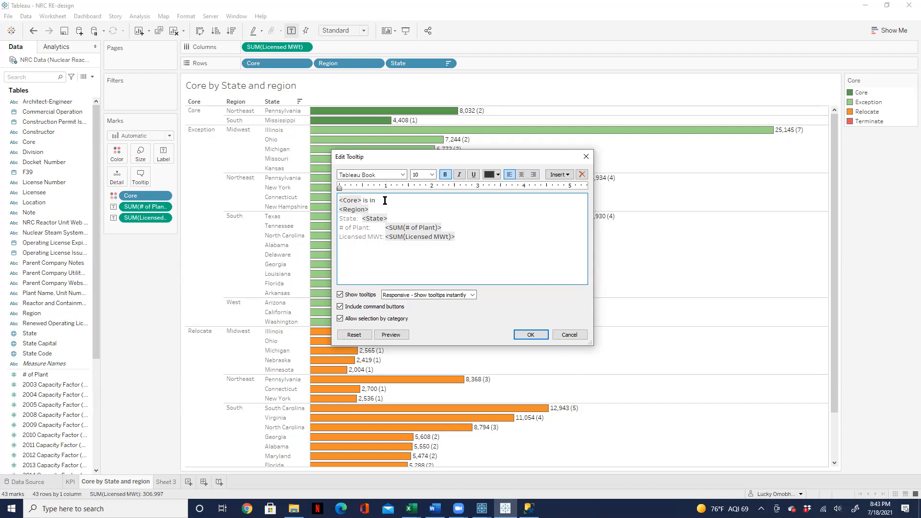
{"action": "key", "text": "BackSpace"}
{"action": "key", "text": "BackSpace"}
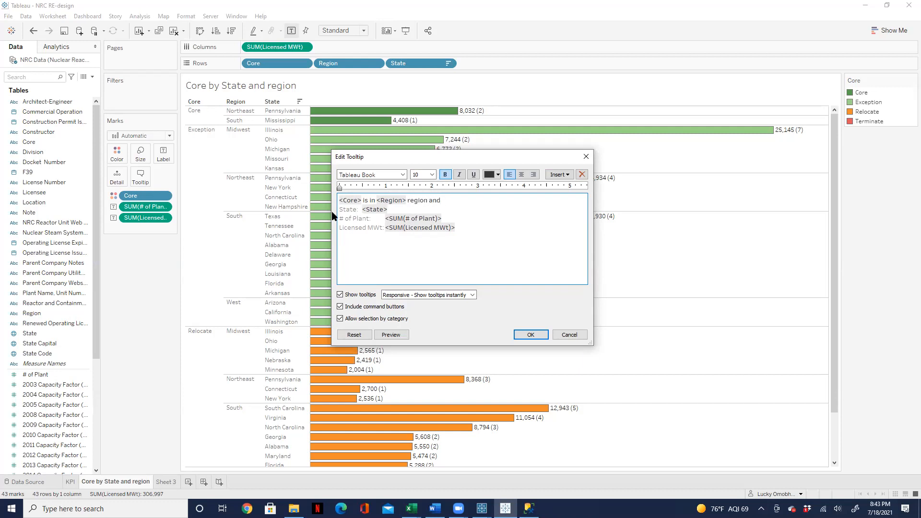
Remove the tooltip's State label and bring the State field up to the end of the first sentence line.
{"action": "left_click", "coordinate": [363, 210]}
{"action": "key", "text": "BackSpace"}
{"action": "key", "text": "BackSpace"}
{"action": "key", "text": "BackSpace"}
{"action": "key", "text": "BackSpace"}
{"action": "key", "text": "BackSpace"}
{"action": "key", "text": "BackSpace"}
{"action": "key", "text": "BackSpace"}
{"action": "key", "text": "BackSpace"}
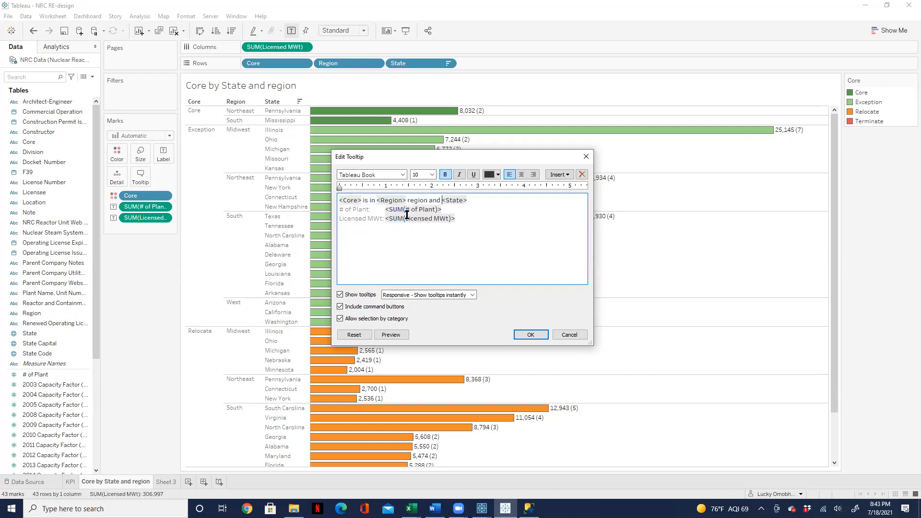
Replace the tooltip's # of Plant label so the sentence continues with "having <SUM(# of Plant)> plant".
{"action": "left_click", "coordinate": [380, 212]}
{"action": "key", "text": "BackSpace"}
{"action": "key", "text": "BackSpace"}
{"action": "key", "text": "BackSpace"}
{"action": "key", "text": "BackSpace"}
{"action": "key", "text": "BackSpace"}
{"action": "key", "text": "BackSpace"}
{"action": "key", "text": "BackSpace"}
{"action": "key", "text": "BackSpace"}
{"action": "key", "text": "BackSpace"}
{"action": "key", "text": "BackSpace"}
{"action": "key", "text": "BackSpace"}
{"action": "key", "text": "BackSpace"}
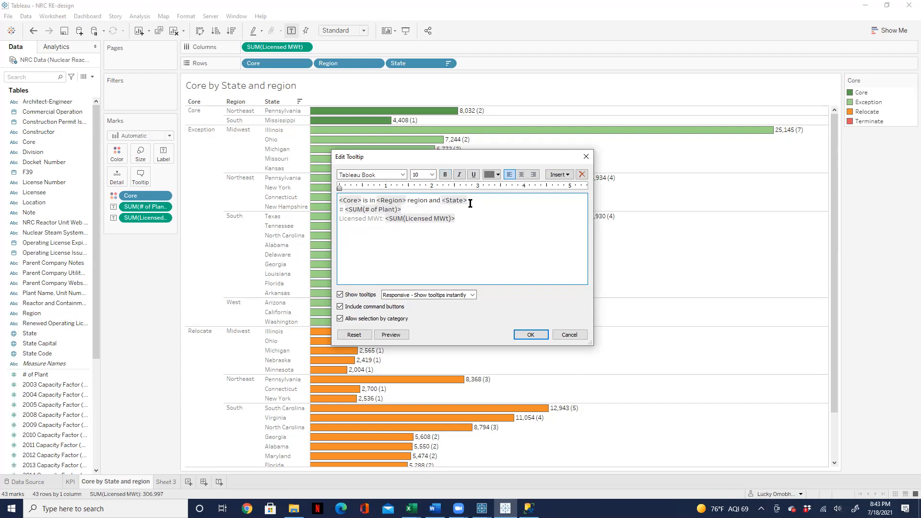
{"action": "key", "text": "BackSpace"}
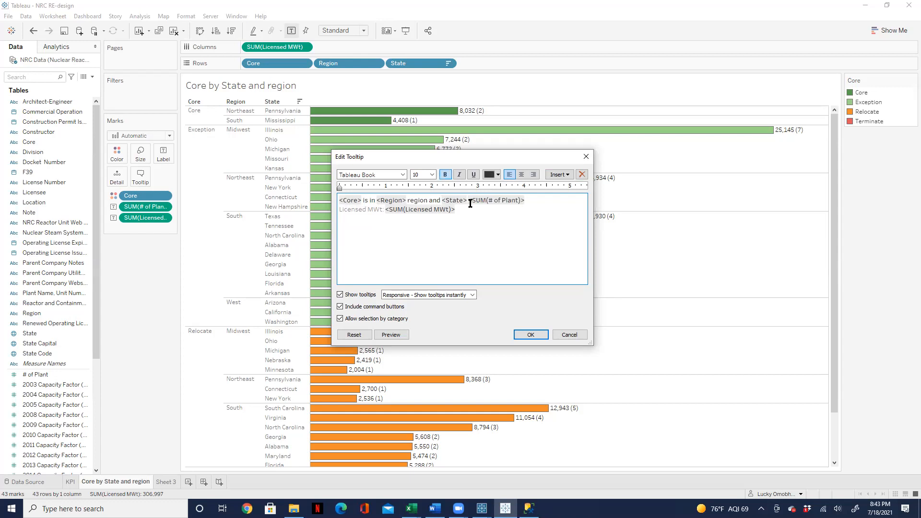
{"action": "type", "text": "having"}
{"action": "type", "text": "plant"}
{"action": "key", "text": "BackSpace"}
{"action": "key", "text": "BackSpace"}
{"action": "type", "text": "nt"}
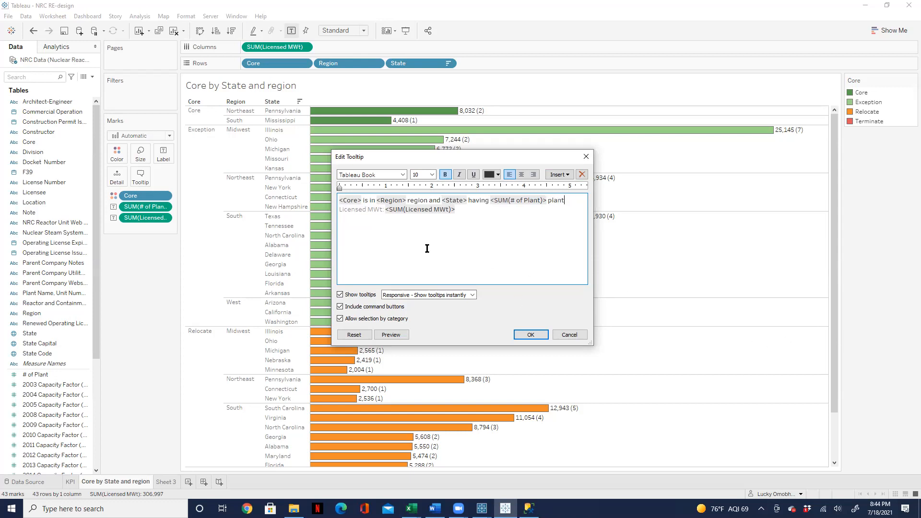
Replace the Licensed MWt label with "and produces <SUM(Licensed MWt)> MWT", apply the tooltip and check it on the Core bars.
{"action": "left_click", "coordinate": [384, 210]}
{"action": "key", "text": "BackSpace"}
{"action": "key", "text": "BackSpace"}
{"action": "key", "text": "BackSpace"}
{"action": "key", "text": "BackSpace"}
{"action": "key", "text": "BackSpace"}
{"action": "key", "text": "BackSpace"}
{"action": "key", "text": "BackSpace"}
{"action": "key", "text": "BackSpace"}
{"action": "key", "text": "BackSpace"}
{"action": "key", "text": "BackSpace"}
{"action": "key", "text": "BackSpace"}
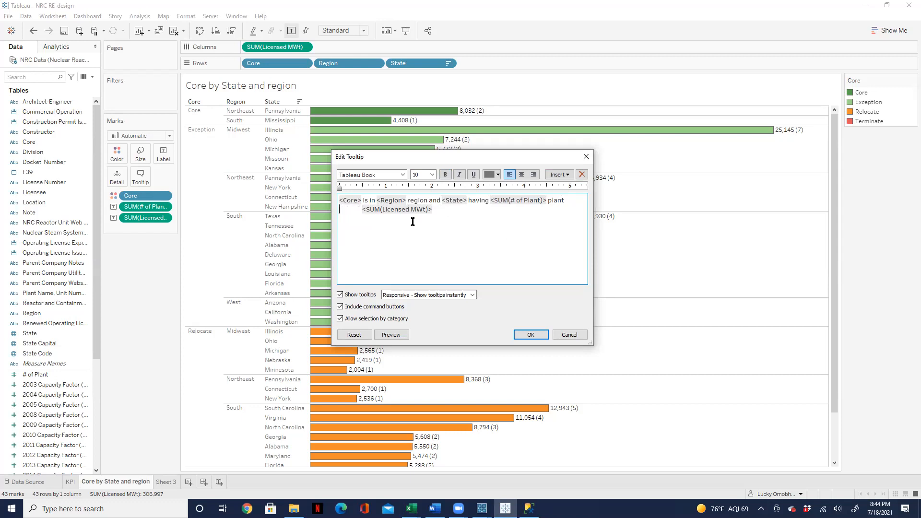
{"action": "key", "text": "BackSpace"}
{"action": "type", "text": "and produce"}
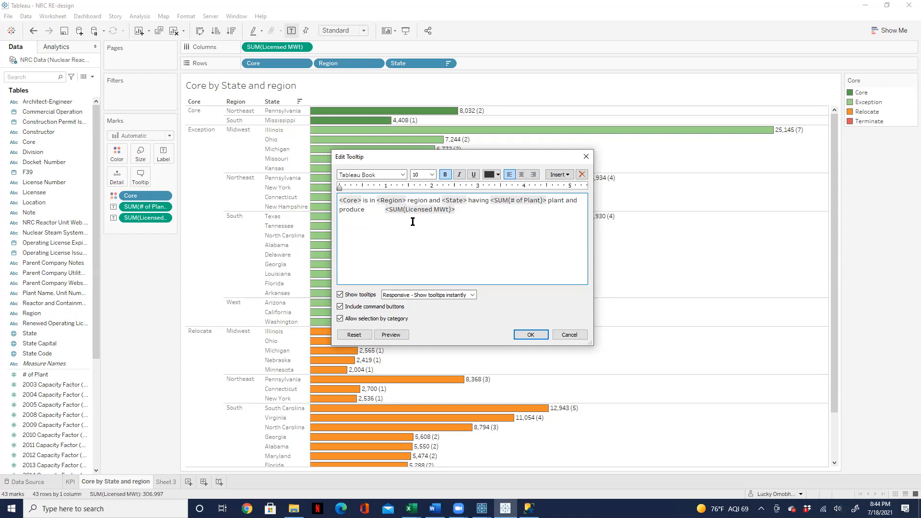
{"action": "key", "text": "Delete"}
{"action": "type", "text": "MWT"}
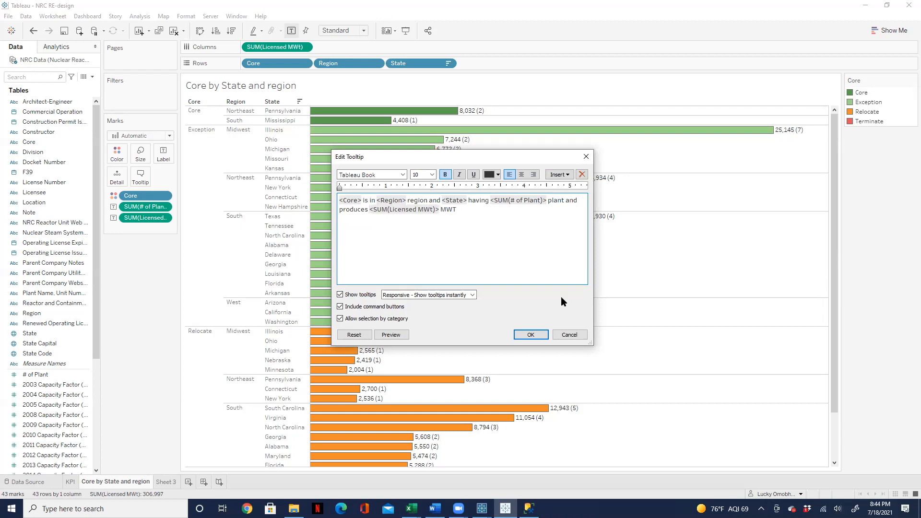
{"action": "left_click", "coordinate": [541, 334]}
{"action": "mouse_move", "coordinate": [425, 114]}
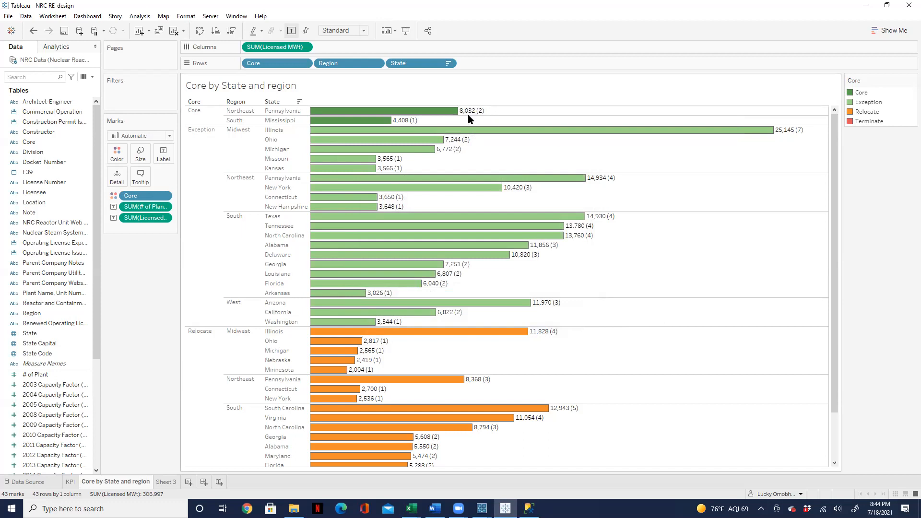
{"action": "mouse_move", "coordinate": [375, 124]}
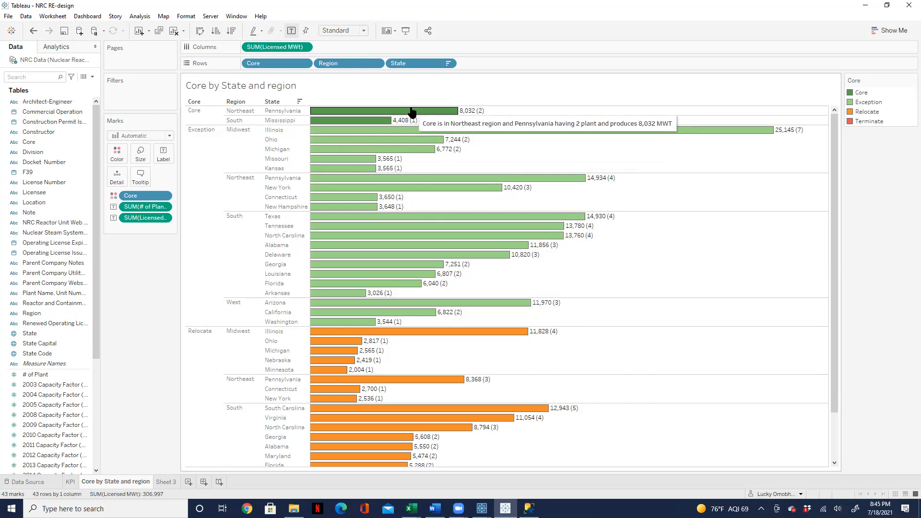
{"action": "left_click", "coordinate": [169, 161]}
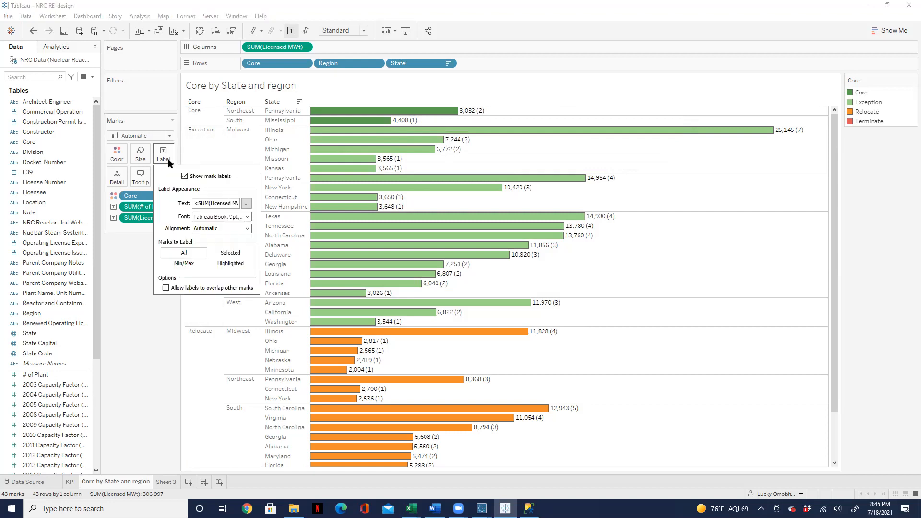
{"action": "left_click", "coordinate": [246, 203]}
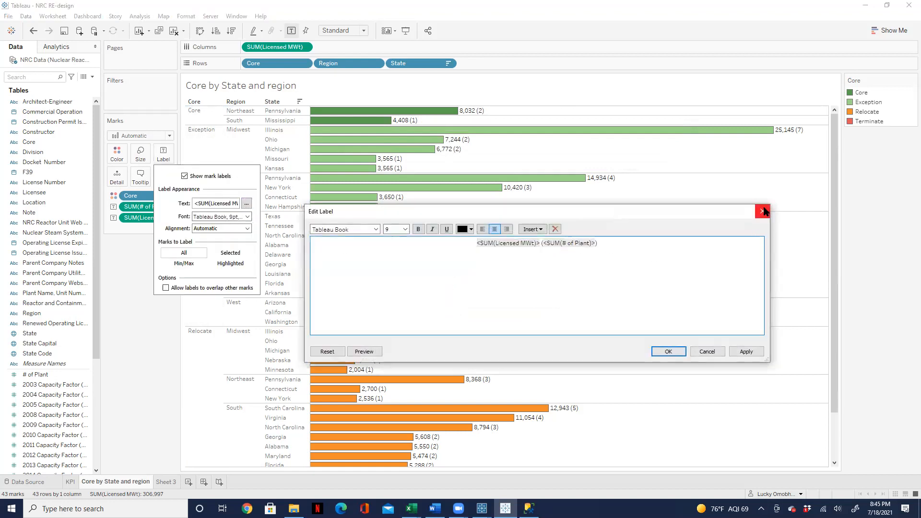
{"action": "left_click", "coordinate": [763, 212]}
Reopen the tooltip text and move the State field onto a new first line of its own.
{"action": "left_click", "coordinate": [141, 177]}
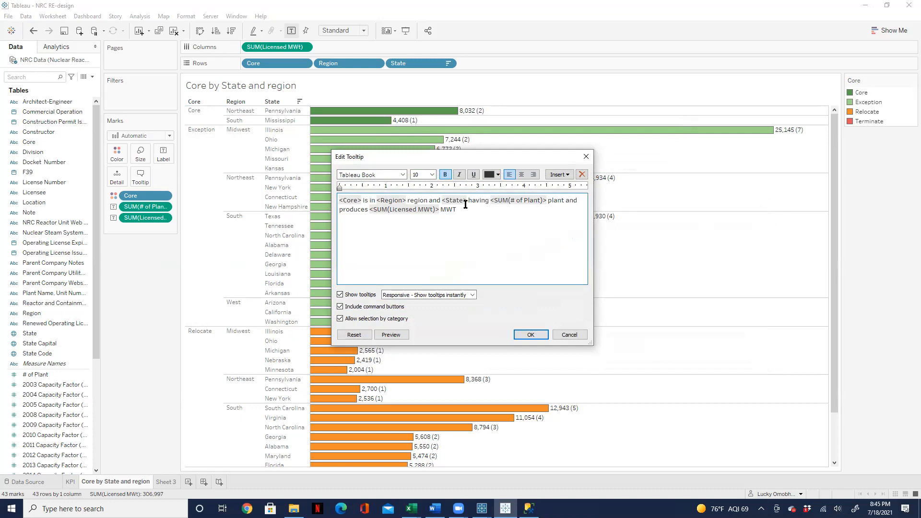
{"action": "left_click_drag", "start_coordinate": [469, 201], "coordinate": [442, 200]}
{"action": "key", "text": "ctrl+c"}
{"action": "key", "text": "Delete"}
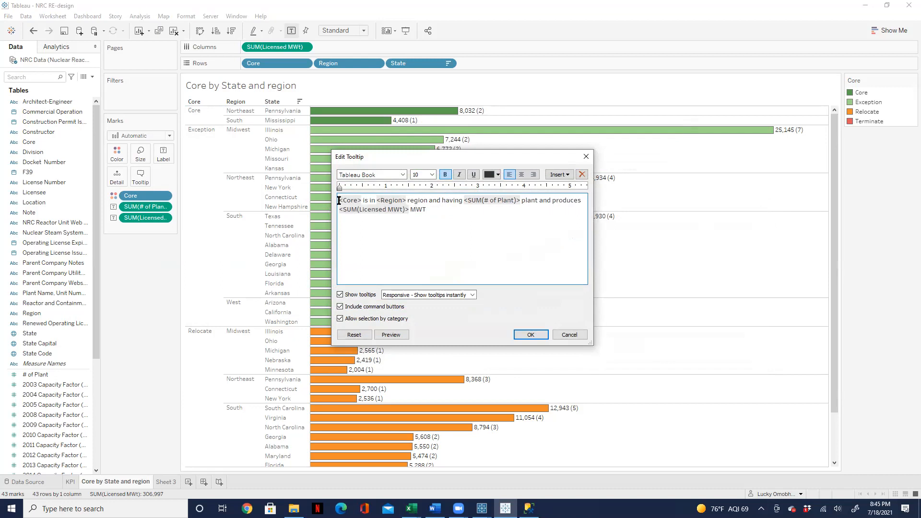
{"action": "key", "text": "Return"}
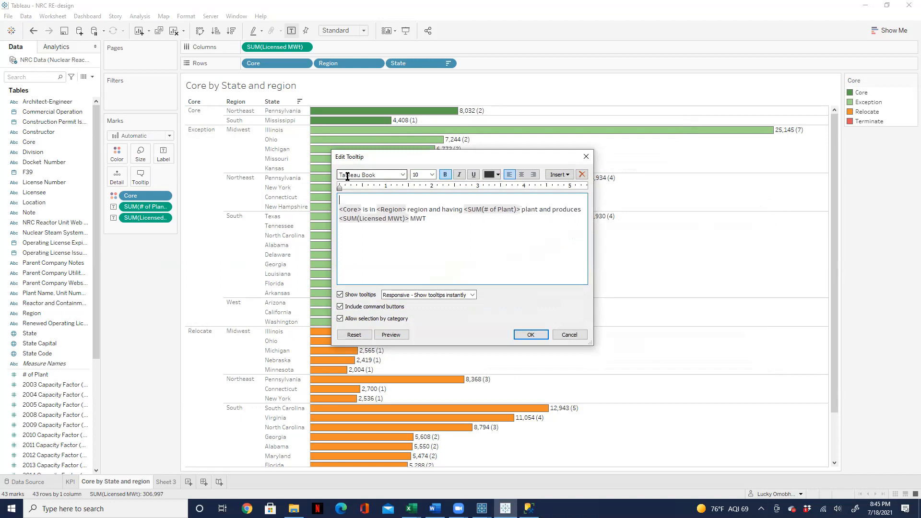
{"action": "key", "text": "ctrl+v"}
Add "is in the" after the State field and move "<Region> region" up from the second tooltip line.
{"action": "type", "text": "in th"}
{"action": "key", "text": "BackSpace"}
{"action": "key", "text": "BackSpace"}
{"action": "key", "text": "BackSpace"}
{"action": "key", "text": "BackSpace"}
{"action": "type", "text": "is in the"}
{"action": "left_click_drag", "start_coordinate": [427, 210], "coordinate": [378, 209]}
{"action": "key", "text": "ctrl+c"}
{"action": "key", "text": "BackSpace"}
{"action": "left_click", "coordinate": [400, 203]}
{"action": "key", "text": "ctrl+v"}
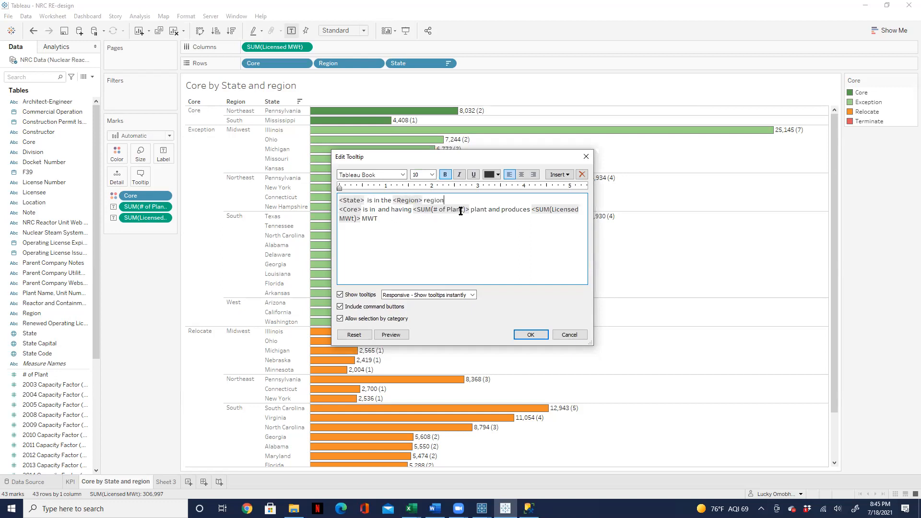
Append "and its a" to the first tooltip line and move the Core field to its end.
{"action": "type", "text": "and its a"}
{"action": "double_click", "coordinate": [360, 211]}
{"action": "key", "text": "ctrl+c"}
{"action": "key", "text": "Delete"}
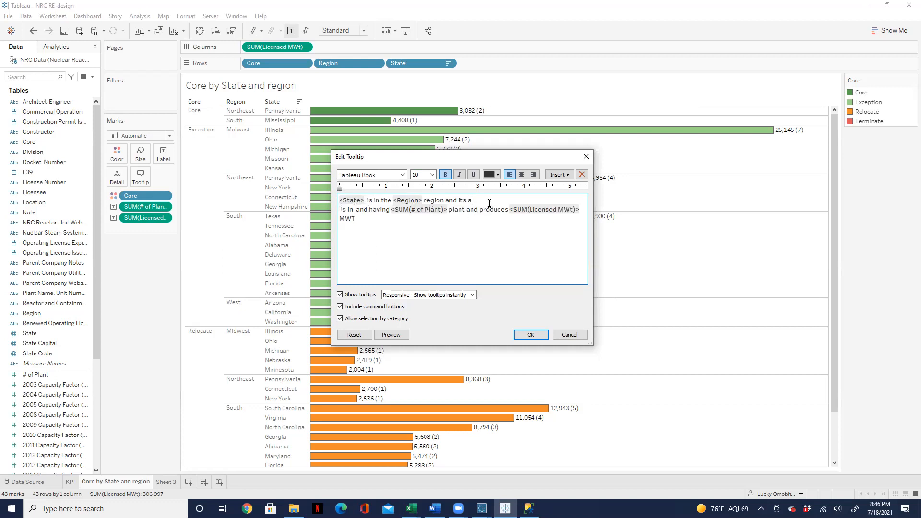
{"action": "key", "text": "ctrl+v"}
Delete the leftover "is in and" and join the tooltip lines so "having" directly follows the Core field.
{"action": "left_click_drag", "start_coordinate": [369, 208], "coordinate": [379, 213]}
{"action": "key", "text": "Left"}
{"action": "key", "text": "BackSpace"}
{"action": "key", "text": "BackSpace"}
{"action": "key", "text": "BackSpace"}
{"action": "key", "text": "BackSpace"}
{"action": "key", "text": "BackSpace"}
{"action": "key", "text": "BackSpace"}
{"action": "key", "text": "BackSpace"}
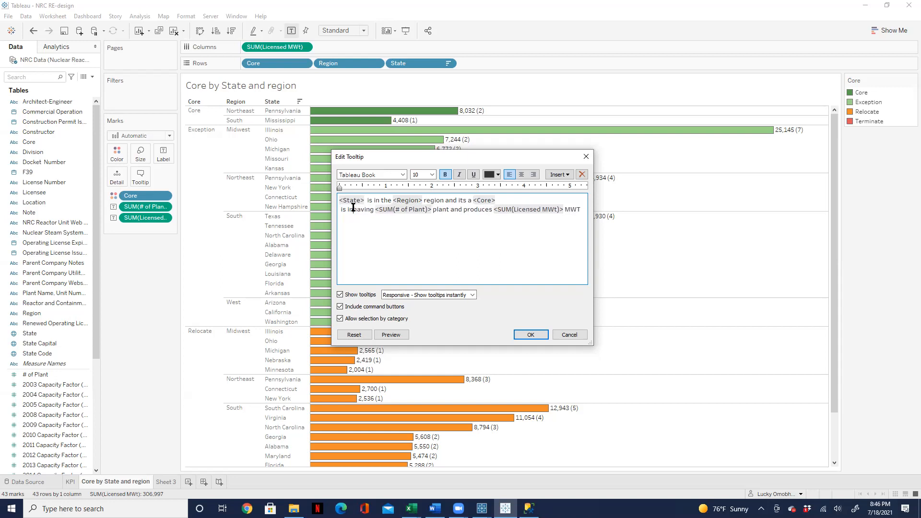
{"action": "key", "text": "BackSpace"}
{"action": "key", "text": "BackSpace"}
{"action": "key", "text": "BackSpace"}
{"action": "key", "text": "BackSpace"}
{"action": "key", "text": "BackSpace"}
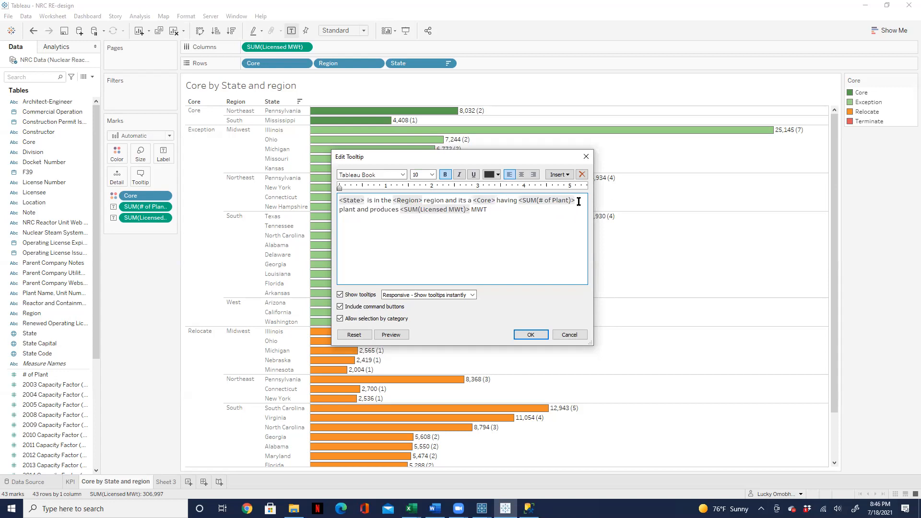
Insert "(s)" after the # of Plant field, apply the tooltip and check it on the chart's bars.
{"action": "left_click", "coordinate": [579, 199]}
{"action": "type", "text": "(s)"}
{"action": "left_click", "coordinate": [529, 335]}
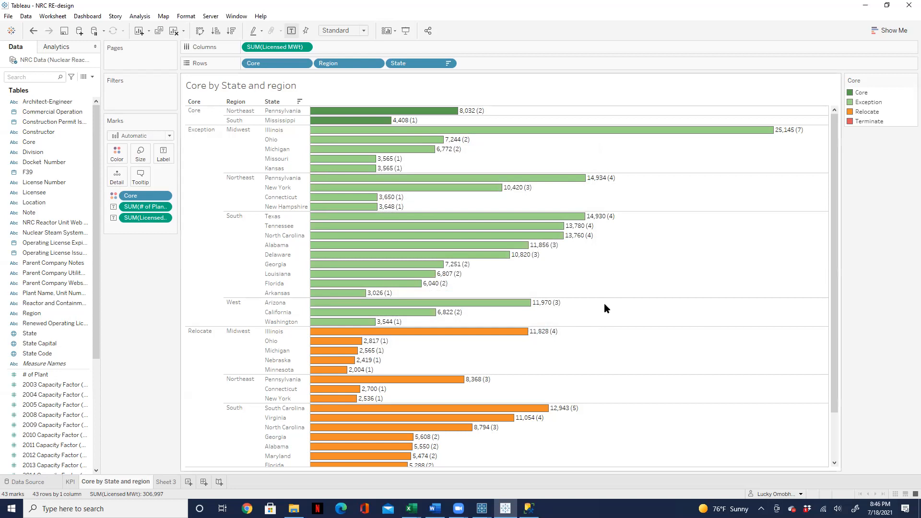
{"action": "mouse_move", "coordinate": [408, 111]}
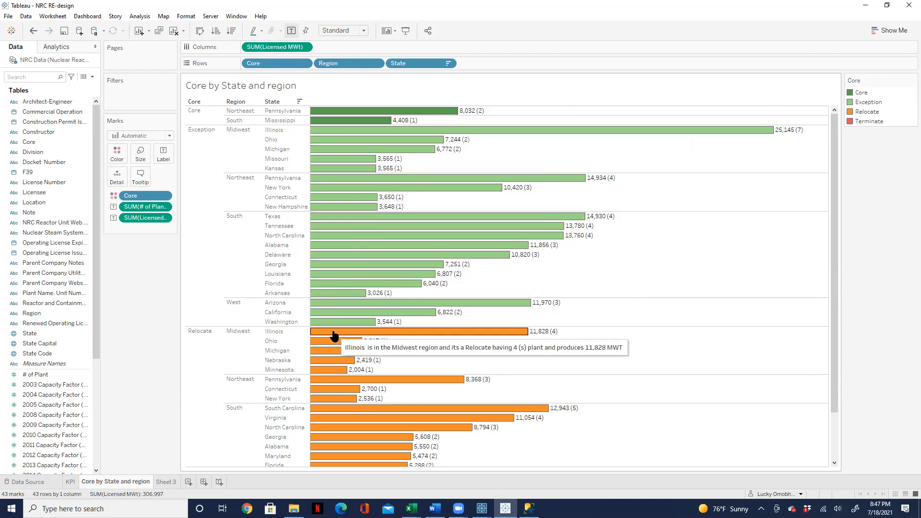
{"action": "scroll", "coordinate": [335, 339], "scroll_direction": "down", "scroll_amount": 3}
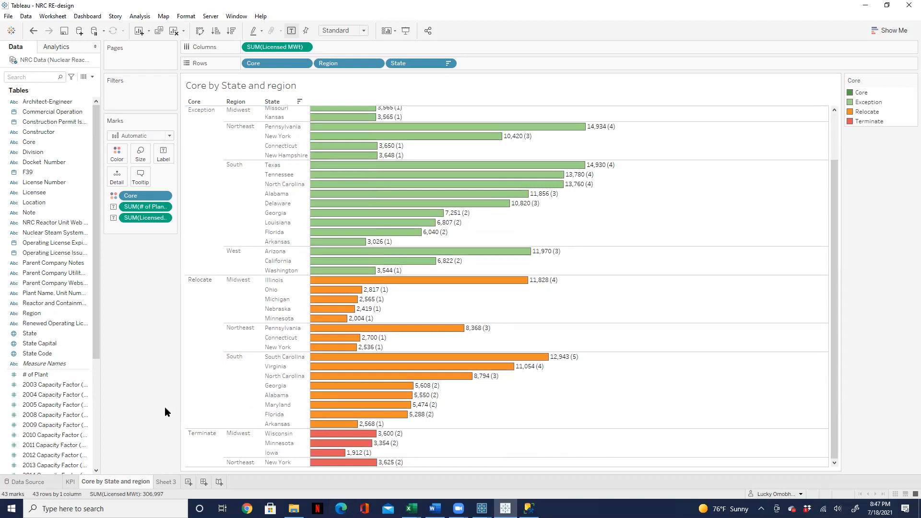
Switch to the Word document and highlight requirement 4, "What is the plant distribution by the number of operating years?".
{"action": "left_click", "coordinate": [435, 508]}
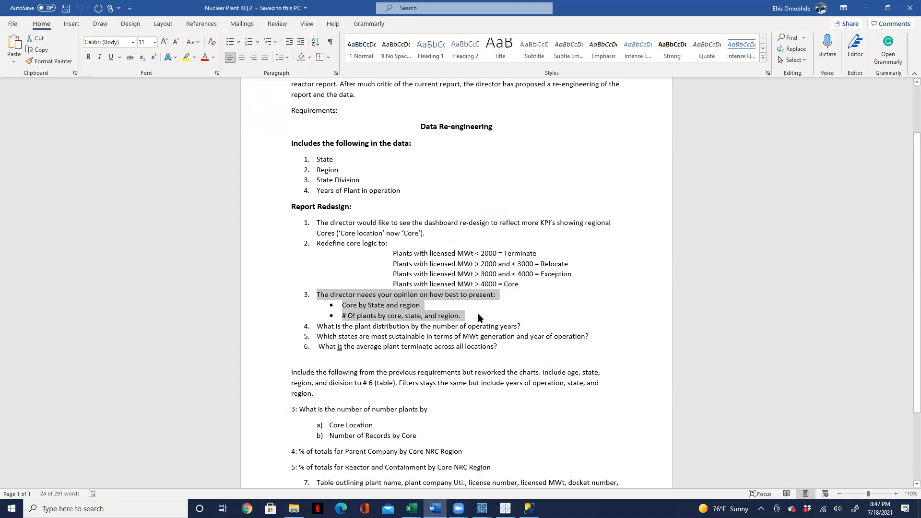
{"action": "left_click", "coordinate": [562, 299]}
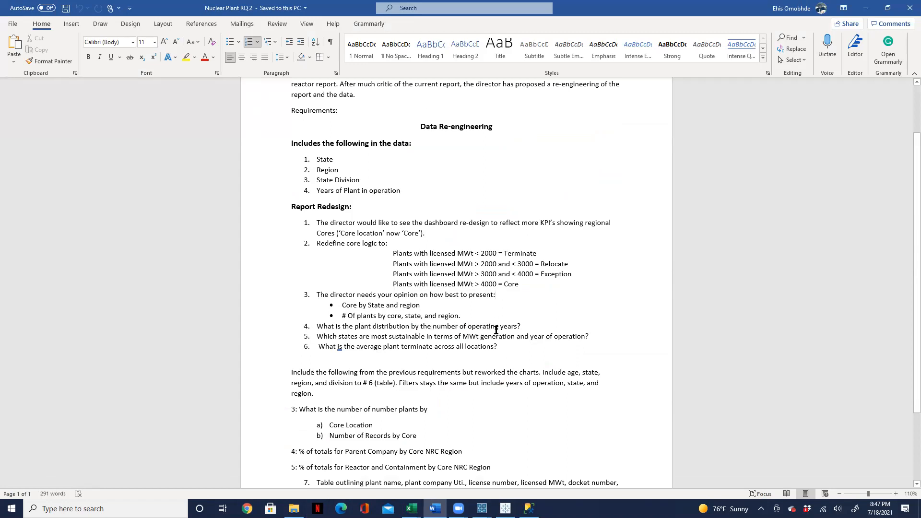
{"action": "left_click_drag", "start_coordinate": [533, 327], "coordinate": [304, 328]}
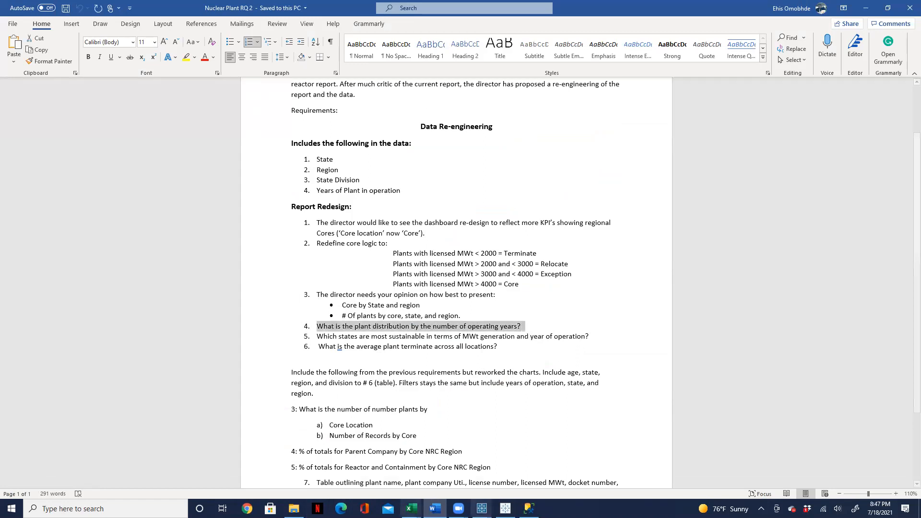
Switch to Tableau and rename Sheet 3 as "Plant Distribution By Year".
{"action": "left_click", "coordinate": [505, 509]}
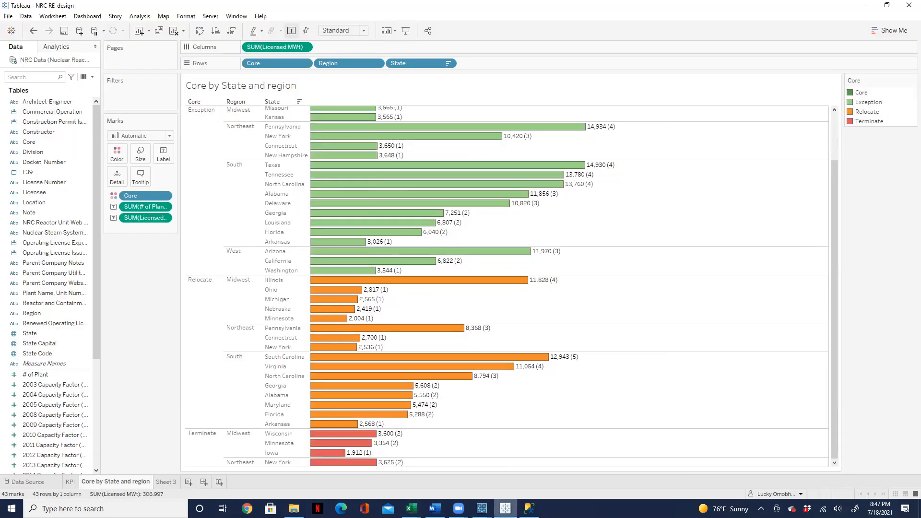
{"action": "left_click", "coordinate": [168, 482]}
{"action": "double_click", "coordinate": [163, 482]}
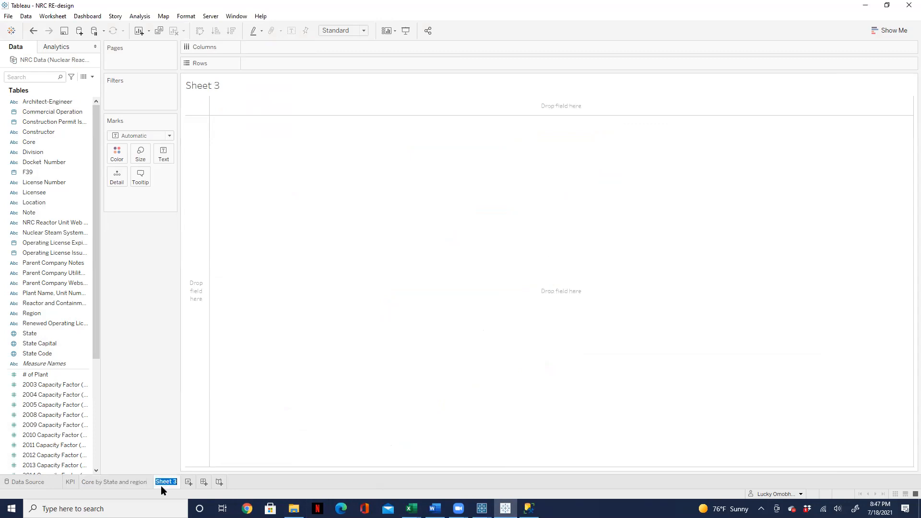
{"action": "type", "text": "Plant Distribu"}
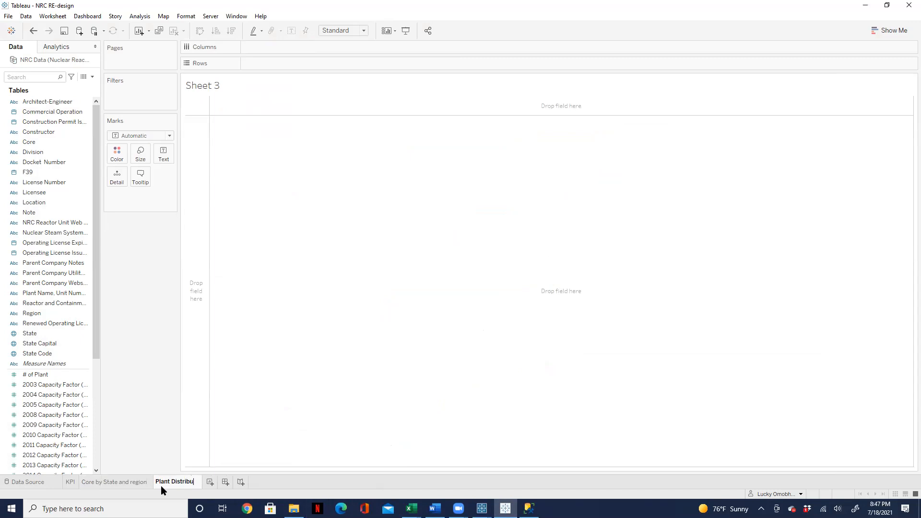
{"action": "type", "text": "tion By Ye"}
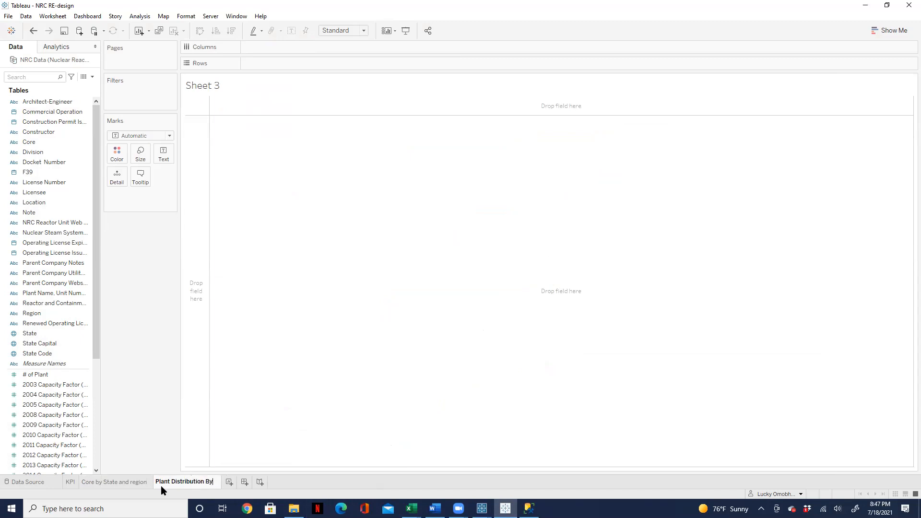
{"action": "type", "text": "ar"}
{"action": "left_click", "coordinate": [562, 250]}
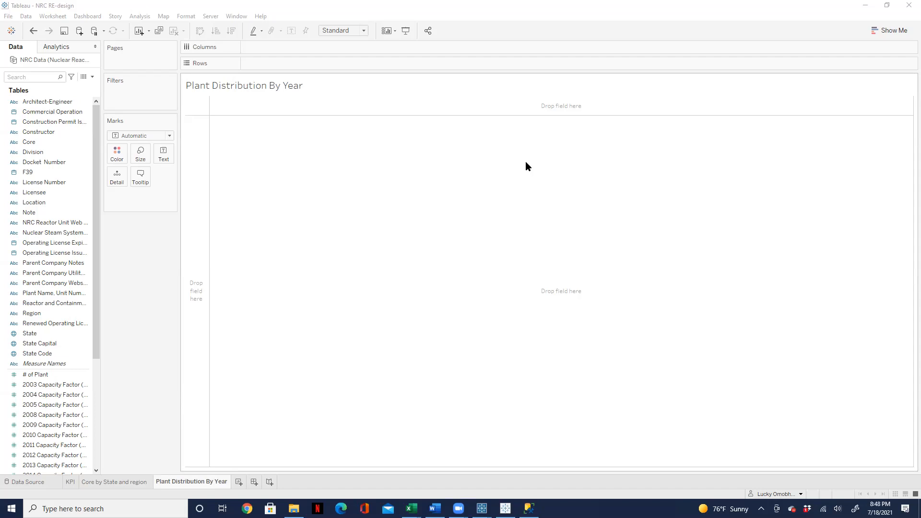
{"action": "left_click", "coordinate": [863, 7]}
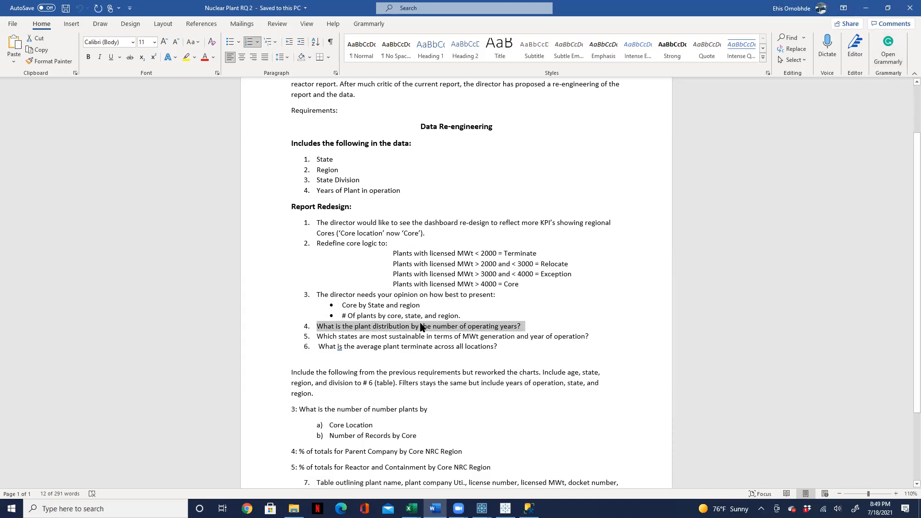
{"action": "left_click", "coordinate": [865, 11]}
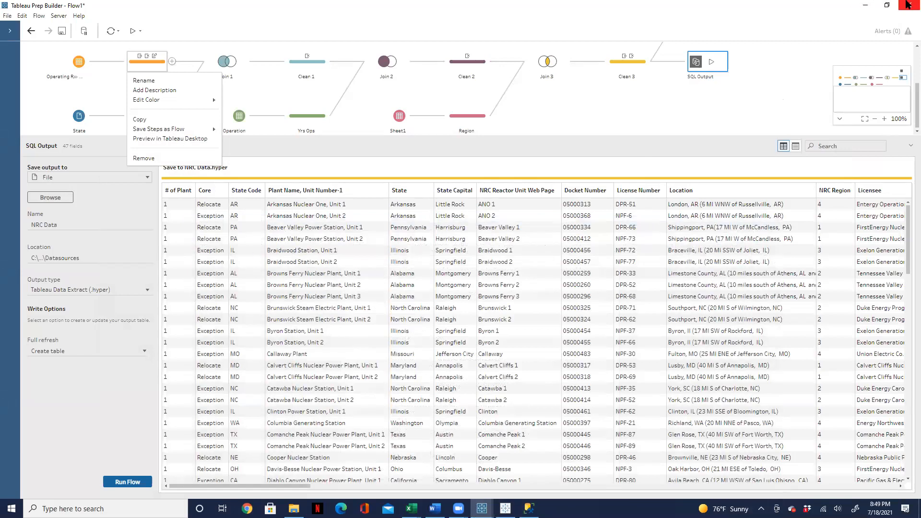
{"action": "left_click", "coordinate": [867, 7]}
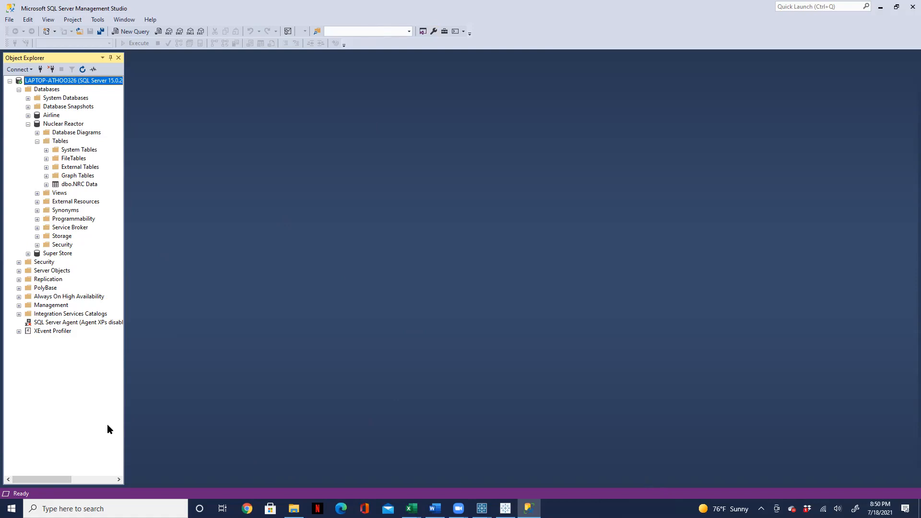
{"action": "key", "text": "alt+Tab"}
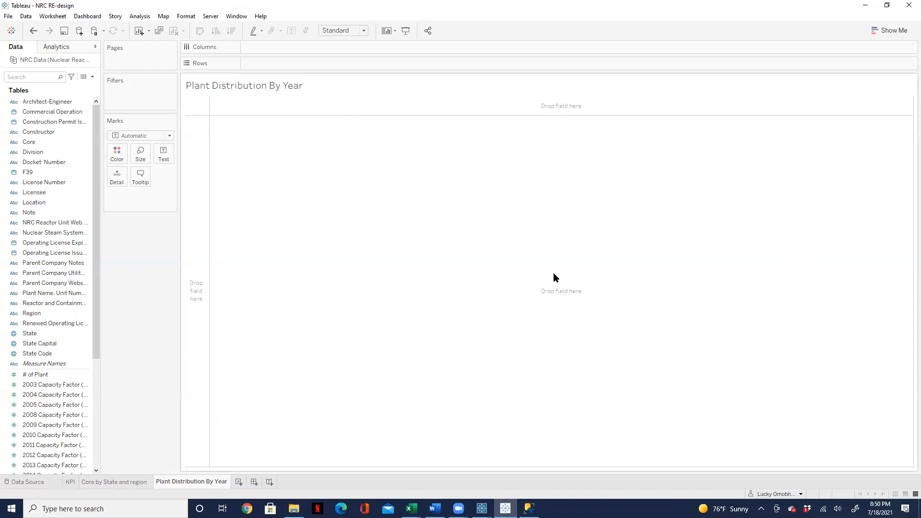
Change the data type of the Yrs of Operation field to Date & Time.
{"action": "left_click", "coordinate": [74, 314]}
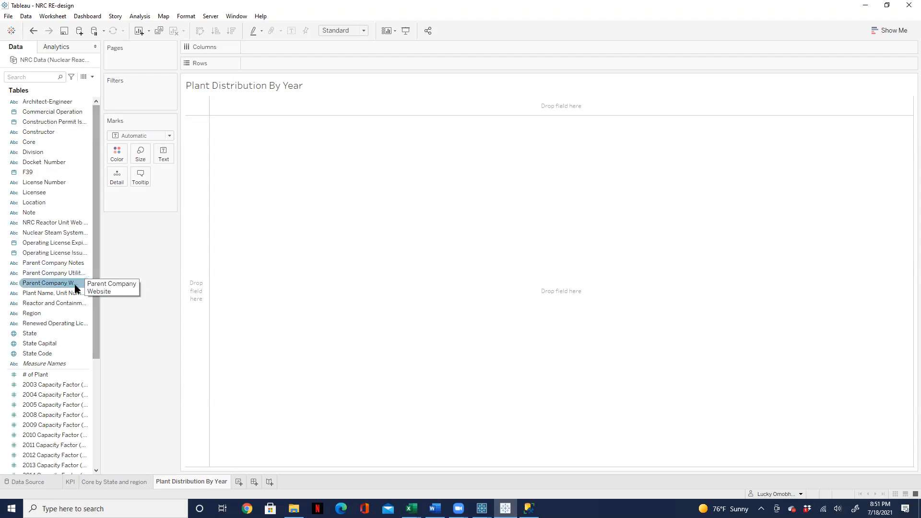
{"action": "scroll", "coordinate": [94, 298], "scroll_direction": "down", "scroll_amount": 5}
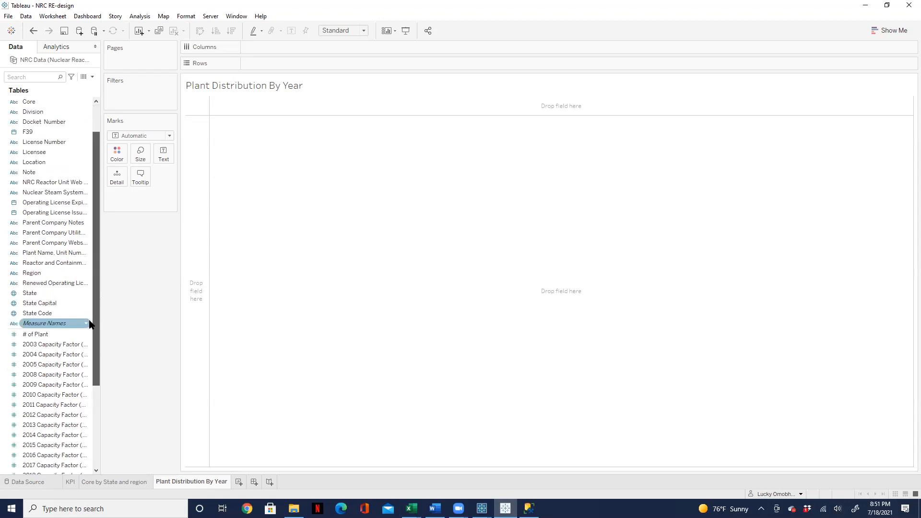
{"action": "scroll", "coordinate": [50, 388], "scroll_direction": "down", "scroll_amount": 2}
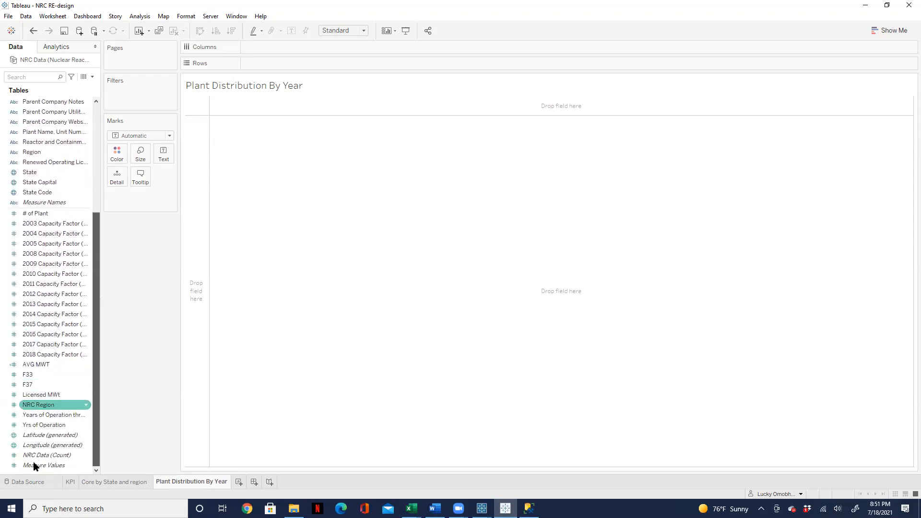
{"action": "scroll", "coordinate": [67, 384], "scroll_direction": "up", "scroll_amount": 6}
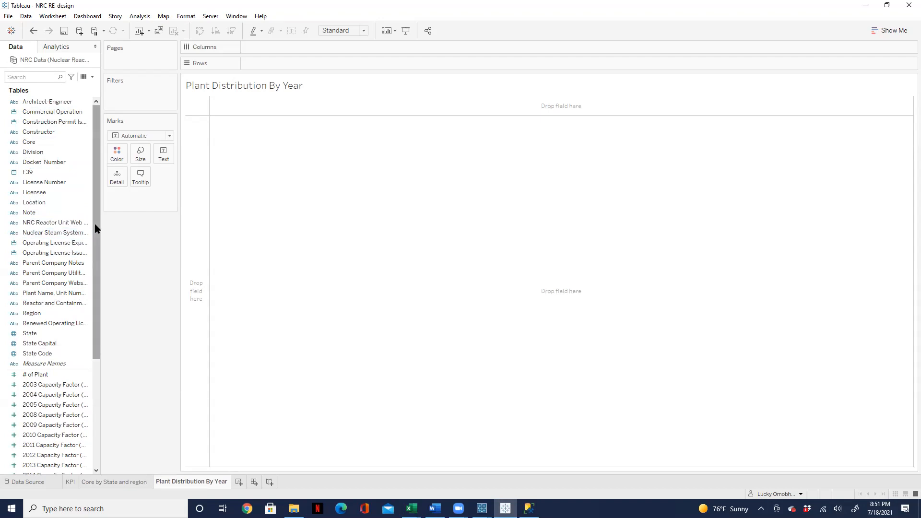
{"action": "left_click_drag", "start_coordinate": [93, 225], "coordinate": [95, 332]}
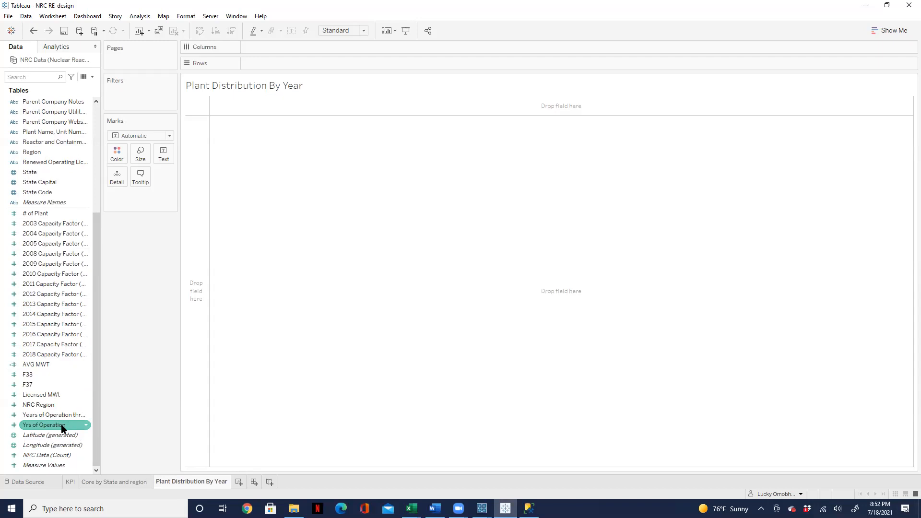
{"action": "left_click", "coordinate": [13, 427]}
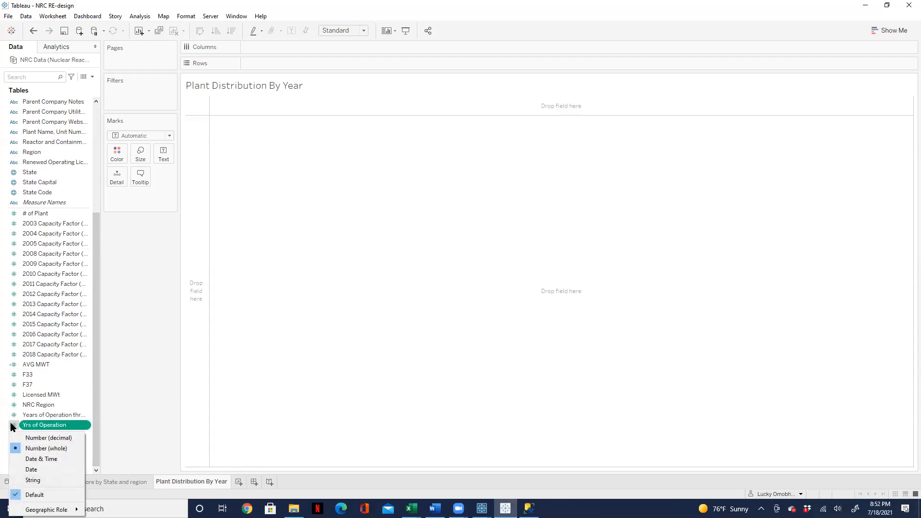
{"action": "left_click", "coordinate": [29, 461]}
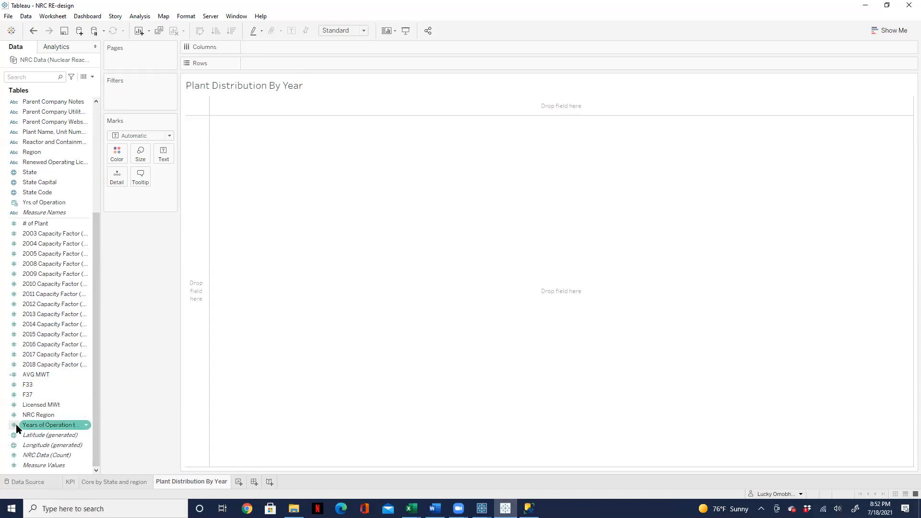
Set the data type of both Years of Operation through 12/31/2019 and Yrs of Operation to Date.
{"action": "left_click", "coordinate": [13, 426]}
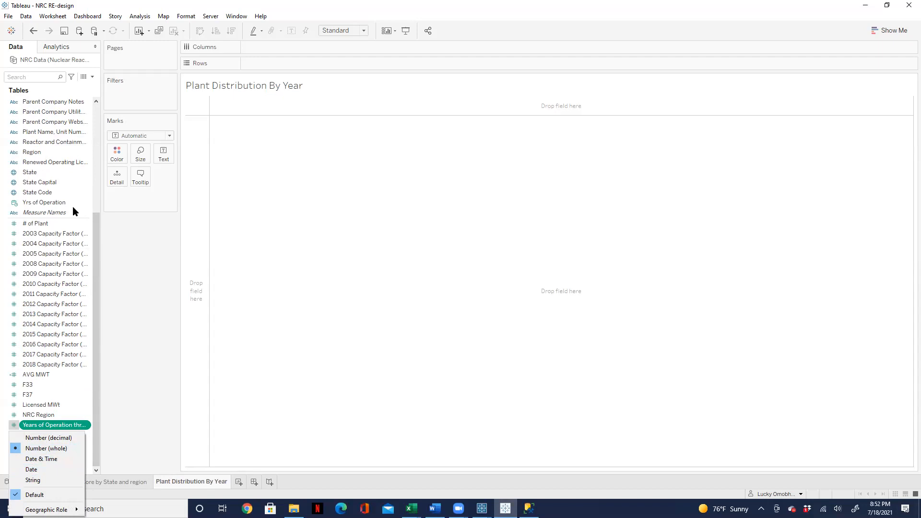
{"action": "left_click", "coordinate": [40, 470]}
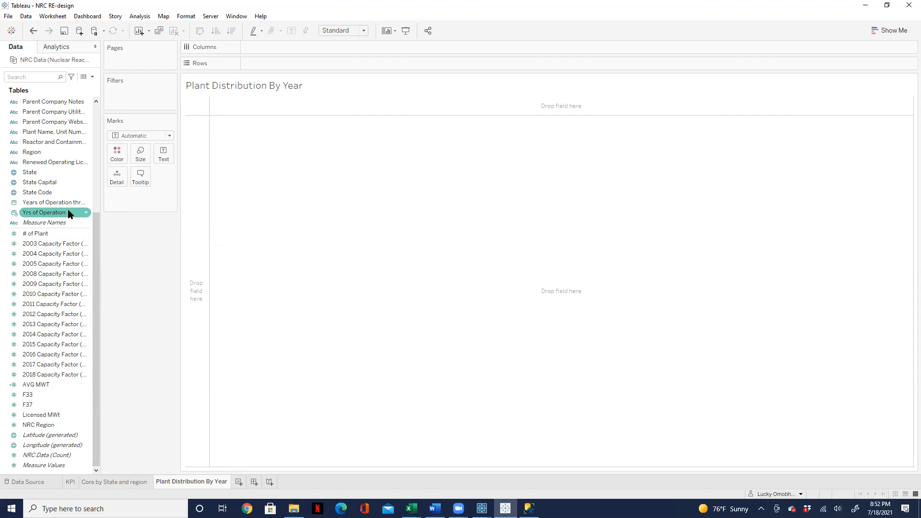
{"action": "left_click", "coordinate": [14, 214]}
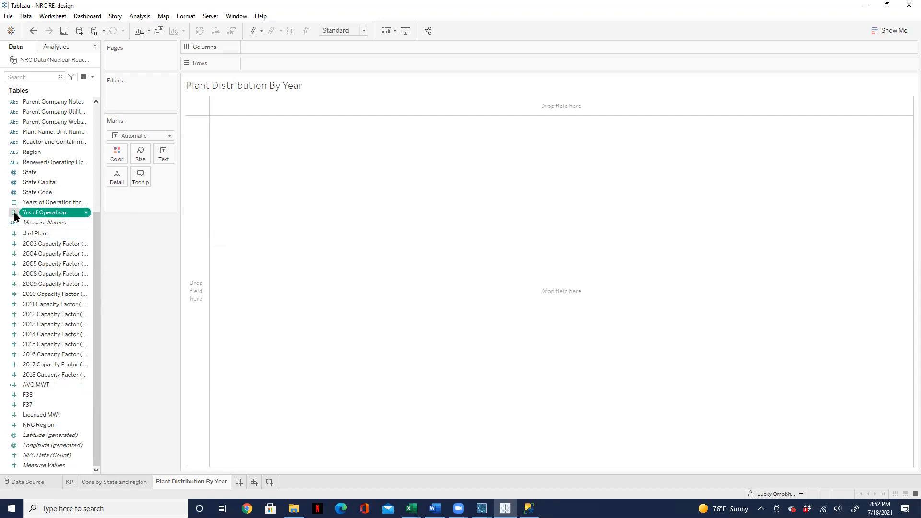
{"action": "left_click", "coordinate": [14, 214]}
{"action": "left_click", "coordinate": [14, 214]}
{"action": "left_click", "coordinate": [15, 214]}
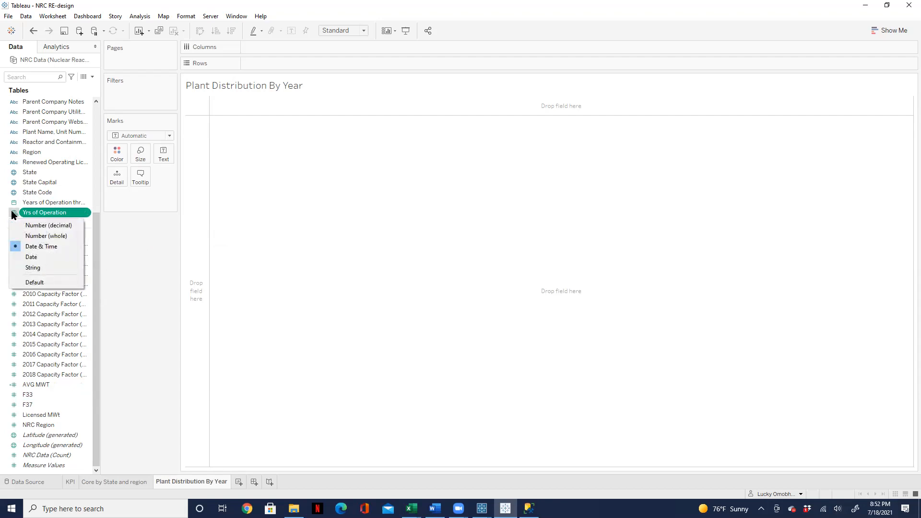
{"action": "left_click", "coordinate": [31, 258]}
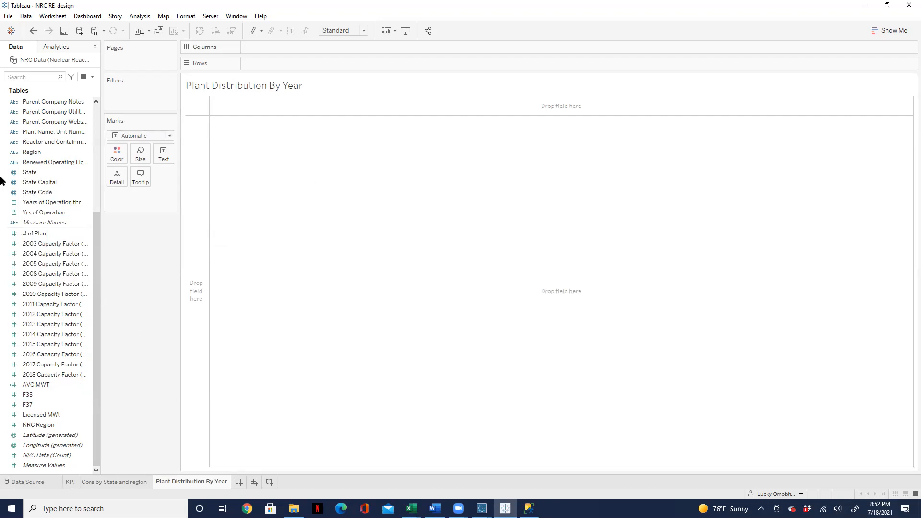
Place the Yrs of Operation field on Rows as a year.
{"action": "left_click", "coordinate": [32, 205]}
{"action": "mouse_move", "coordinate": [38, 213]}
{"action": "left_mouse_down"}
{"action": "mouse_move", "coordinate": [203, 222]}
{"action": "mouse_move", "coordinate": [287, 180]}
{"action": "mouse_move", "coordinate": [282, 139]}
{"action": "mouse_move", "coordinate": [273, 144]}
{"action": "mouse_move", "coordinate": [294, 94]}
{"action": "mouse_move", "coordinate": [331, 62]}
{"action": "mouse_move", "coordinate": [309, 59]}
{"action": "left_mouse_up"}
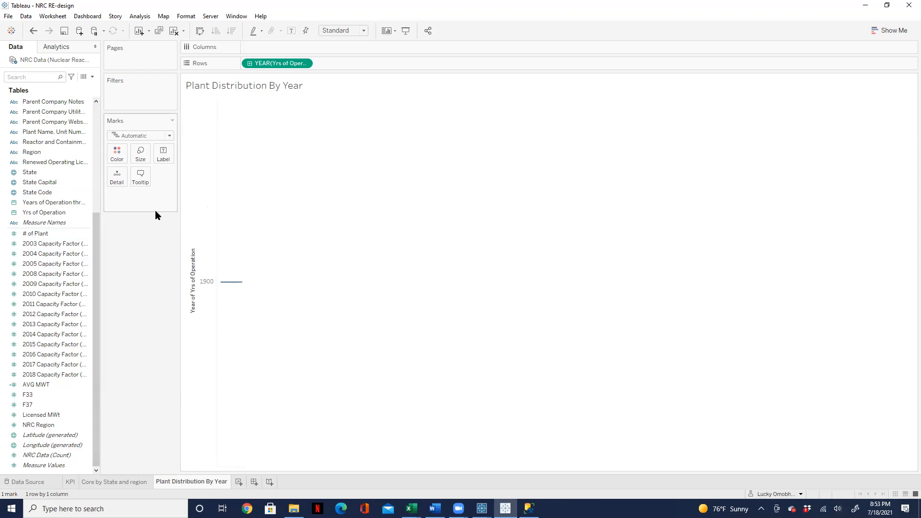
{"action": "left_click", "coordinate": [43, 243]}
{"action": "left_click", "coordinate": [57, 213]}
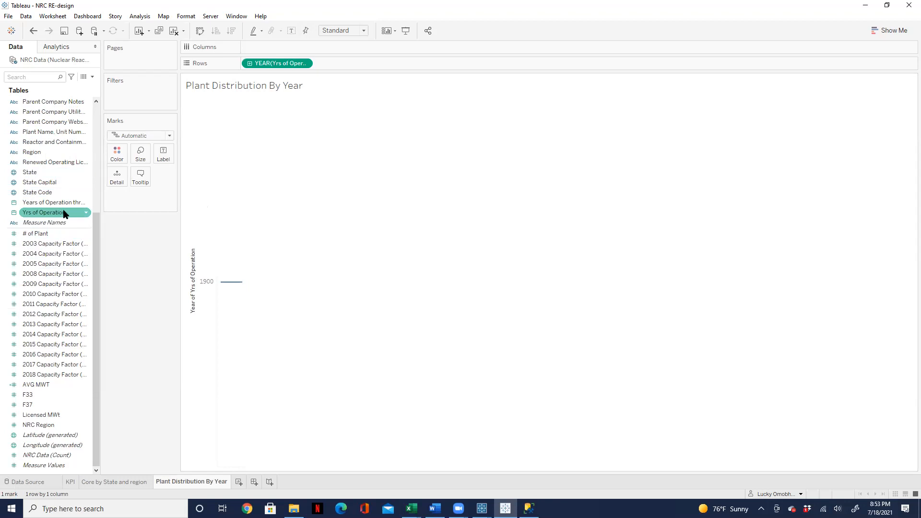
{"action": "left_click", "coordinate": [58, 211]}
{"action": "left_click", "coordinate": [58, 214]}
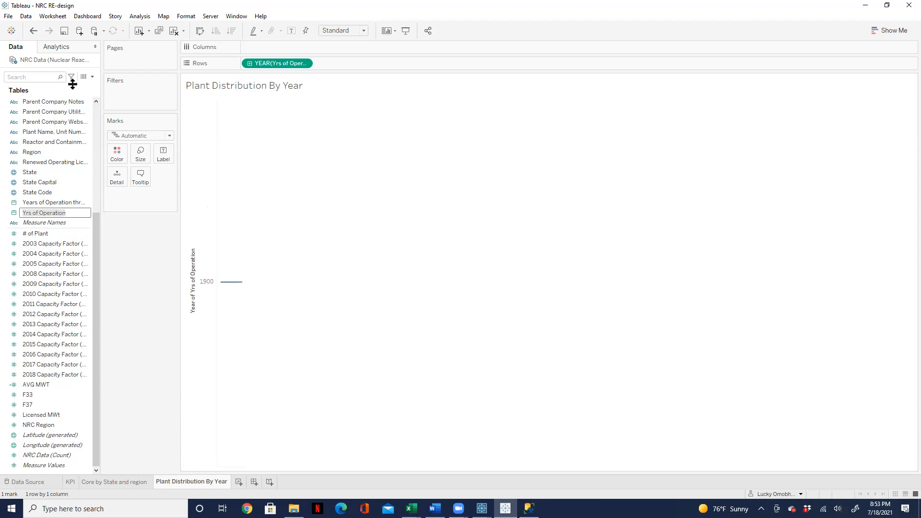
{"action": "left_click", "coordinate": [302, 253]}
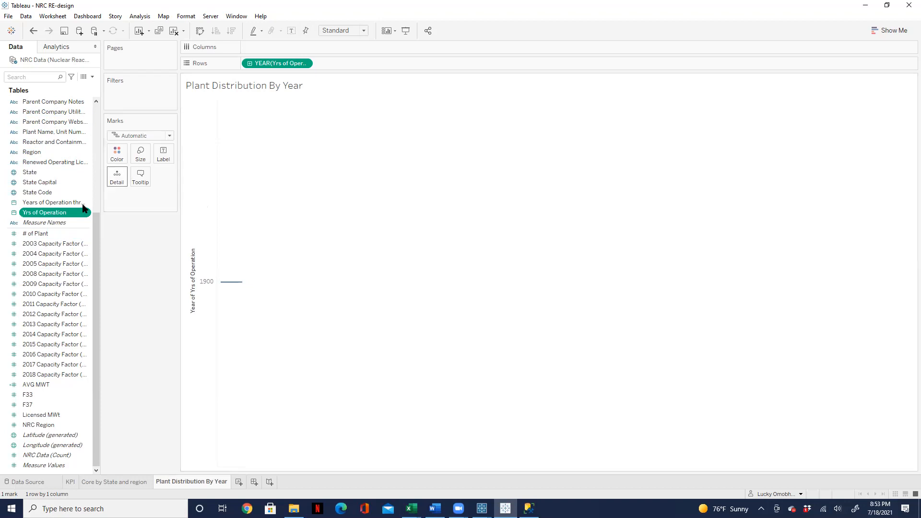
Cancel the new hierarchy with Plant Name and remove Yrs of Operation from Rows.
{"action": "left_click_drag", "start_coordinate": [52, 213], "coordinate": [44, 137]}
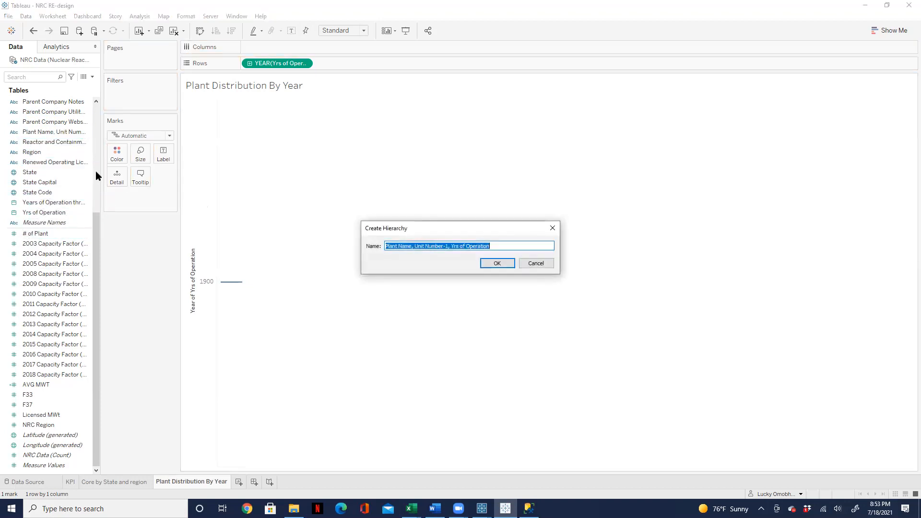
{"action": "left_click", "coordinate": [555, 232]}
{"action": "left_click_drag", "start_coordinate": [302, 63], "coordinate": [287, 102]}
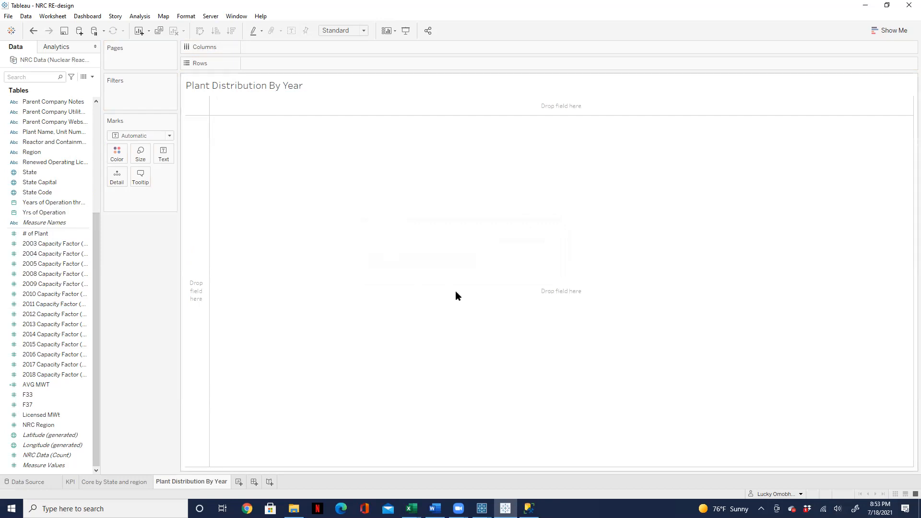
{"action": "key", "text": "F7"}
{"action": "right_click", "coordinate": [0, 0]}
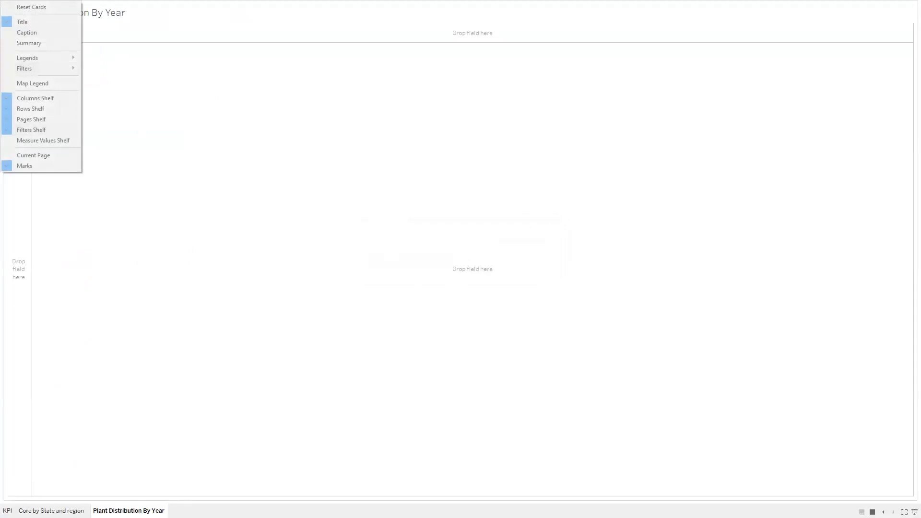
{"action": "left_click", "coordinate": [768, 200]}
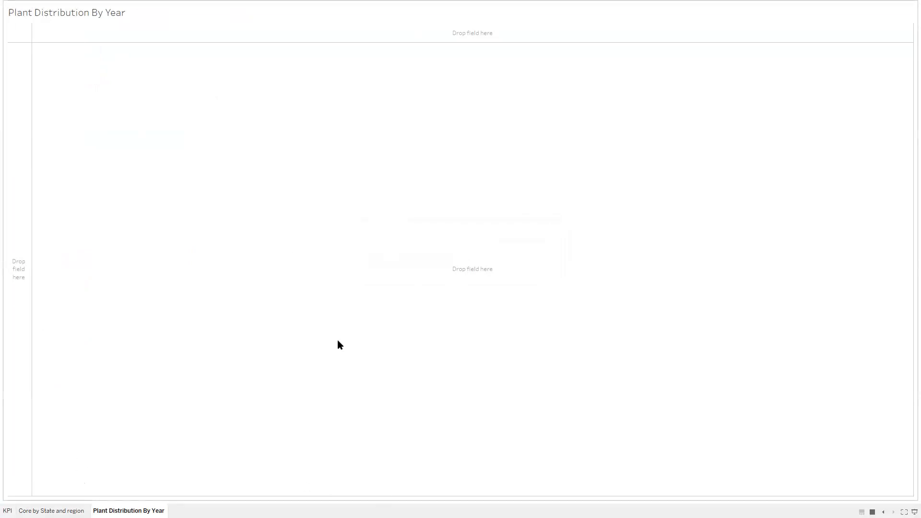
{"action": "key", "text": "Escape"}
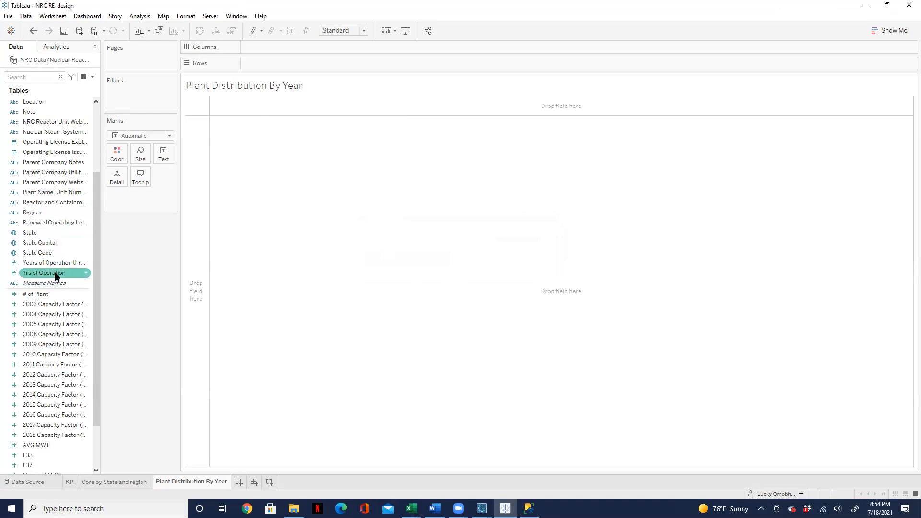
Try Yrs of Operation on Rows once more, and take it off the shelf again.
{"action": "left_click_drag", "start_coordinate": [57, 273], "coordinate": [302, 56]}
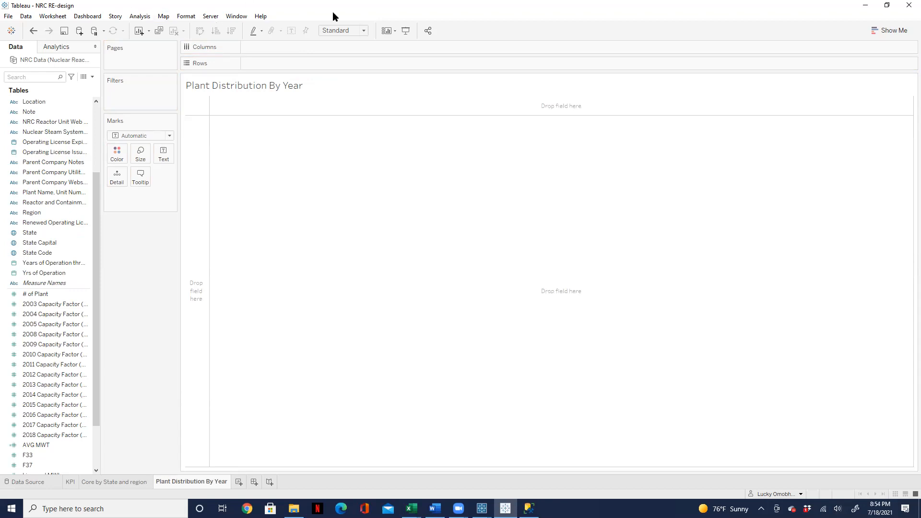
{"action": "left_click", "coordinate": [52, 273]}
{"action": "left_click_drag", "start_coordinate": [54, 275], "coordinate": [332, 66]}
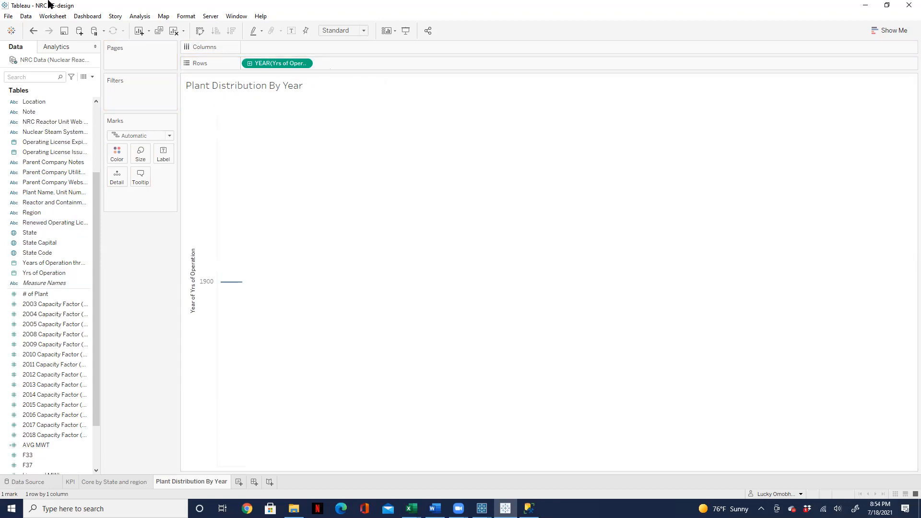
{"action": "left_click_drag", "start_coordinate": [268, 65], "coordinate": [142, 318]}
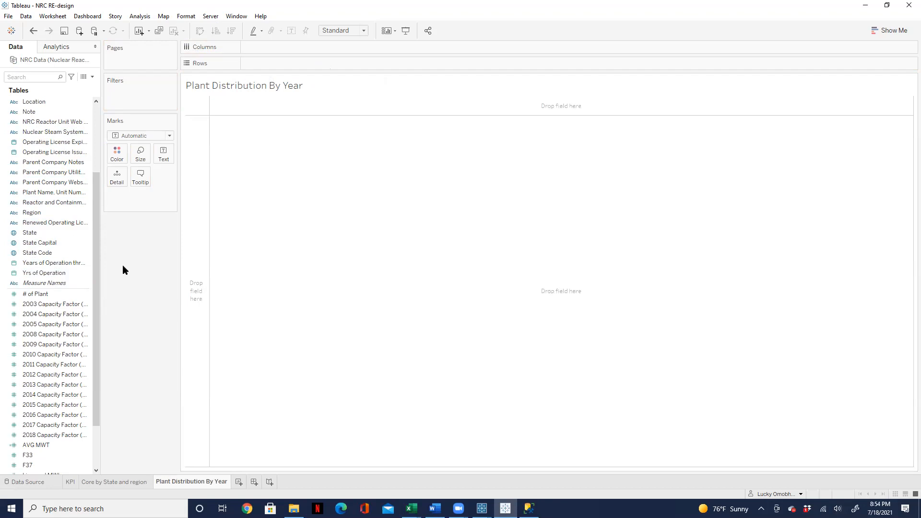
Place Years of Operation through 12/31/2019 on Rows and open the field's date options.
{"action": "left_click_drag", "start_coordinate": [76, 265], "coordinate": [315, 65]}
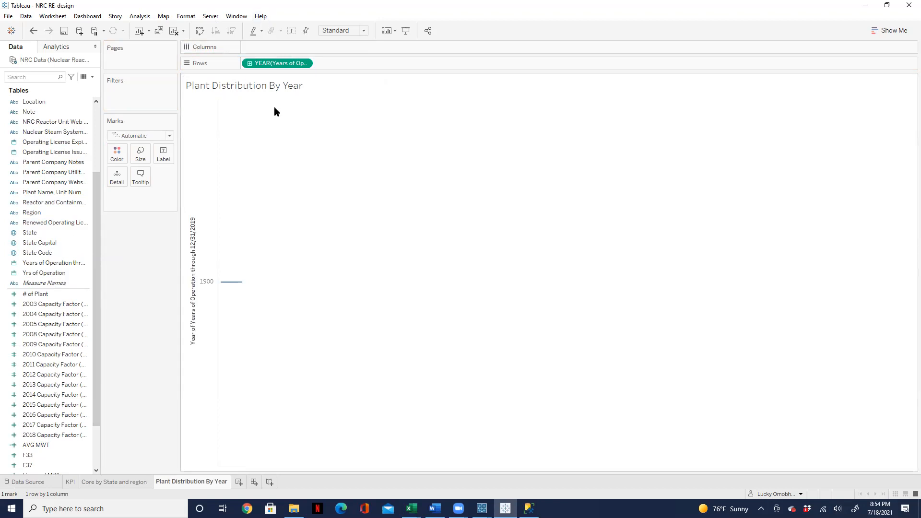
{"action": "left_click", "coordinate": [305, 63]}
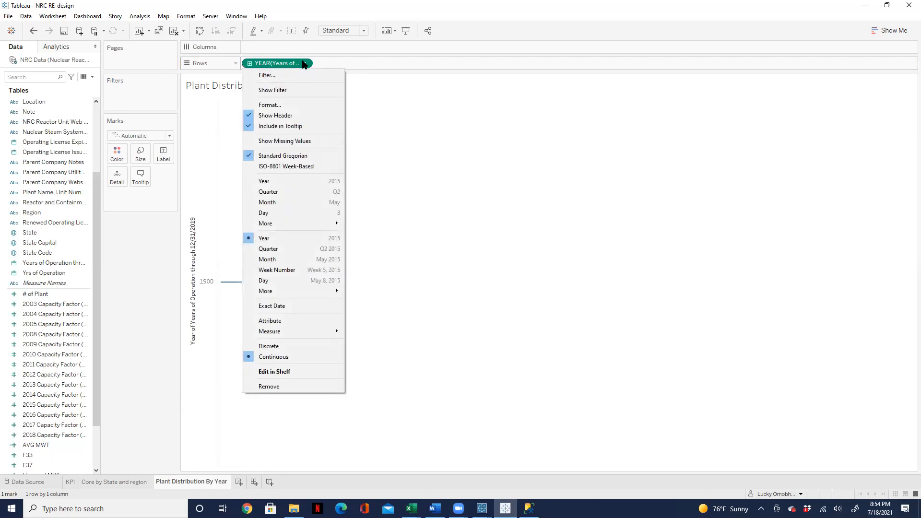
Convert the Years of Operation year field on the rows from continuous to discrete.
{"action": "left_click", "coordinate": [502, 224]}
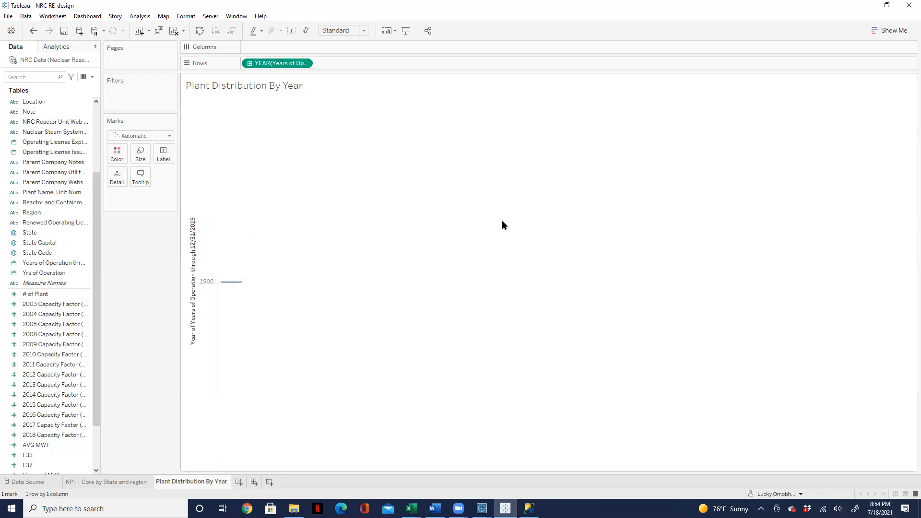
{"action": "left_click", "coordinate": [68, 245]}
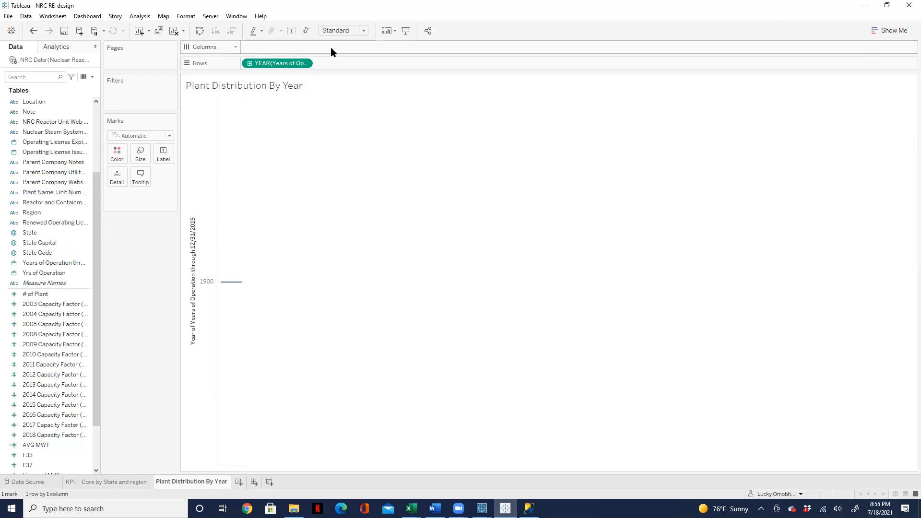
{"action": "left_click", "coordinate": [304, 64]}
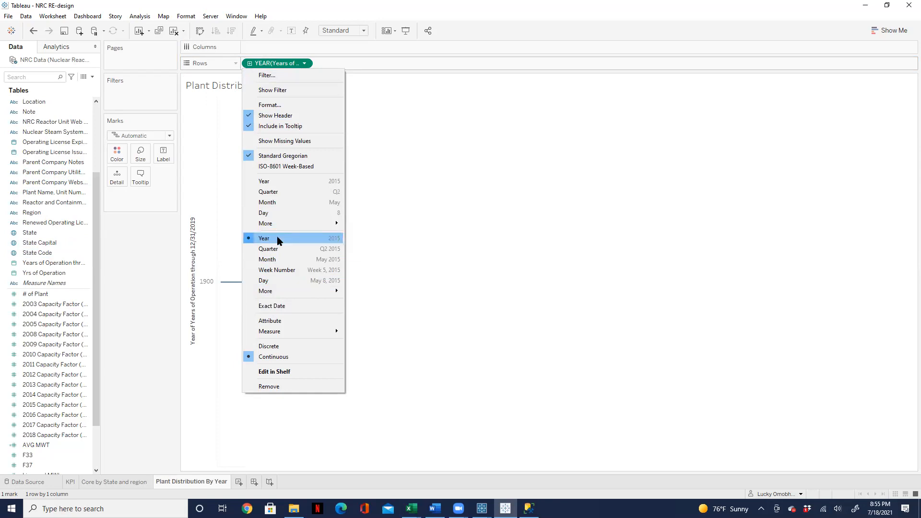
{"action": "left_click", "coordinate": [289, 346]}
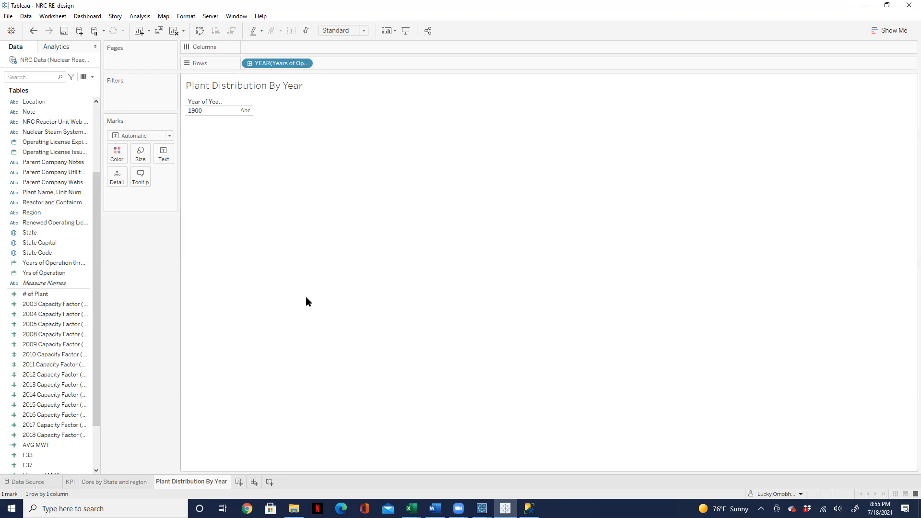
Examine the # of Plant measure and the 2003 to 2018 Capacity Factor measures in the data fields.
{"action": "left_click", "coordinate": [34, 444]}
{"action": "left_click", "coordinate": [41, 438]}
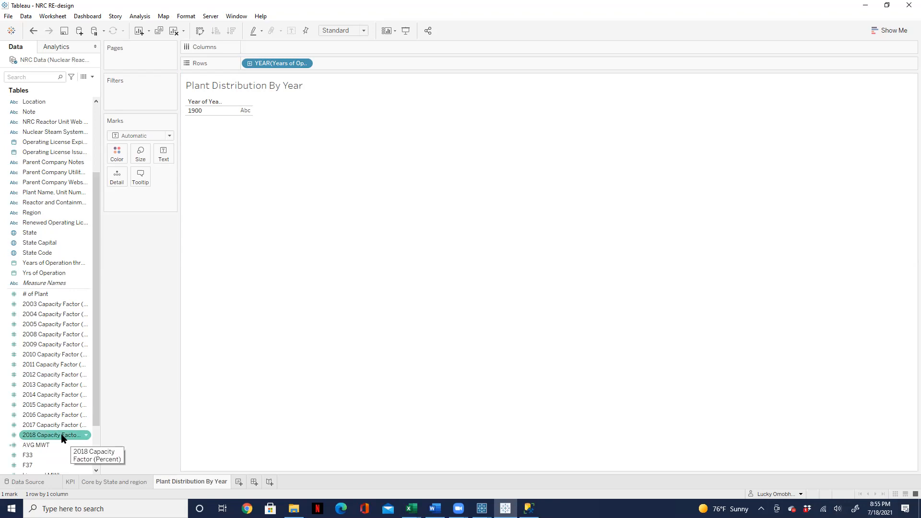
{"action": "left_click", "coordinate": [68, 294]}
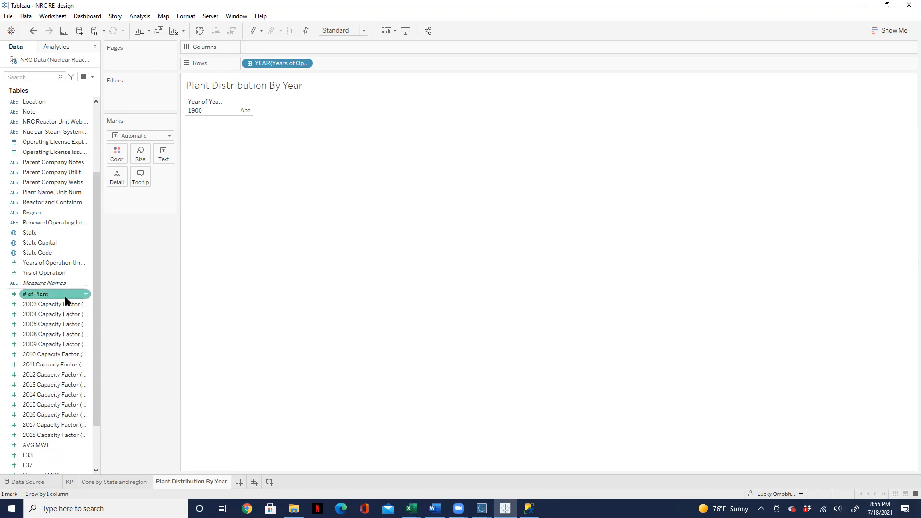
{"action": "left_click", "coordinate": [66, 304]}
{"action": "left_click", "coordinate": [37, 416]}
{"action": "left_click", "coordinate": [34, 425]}
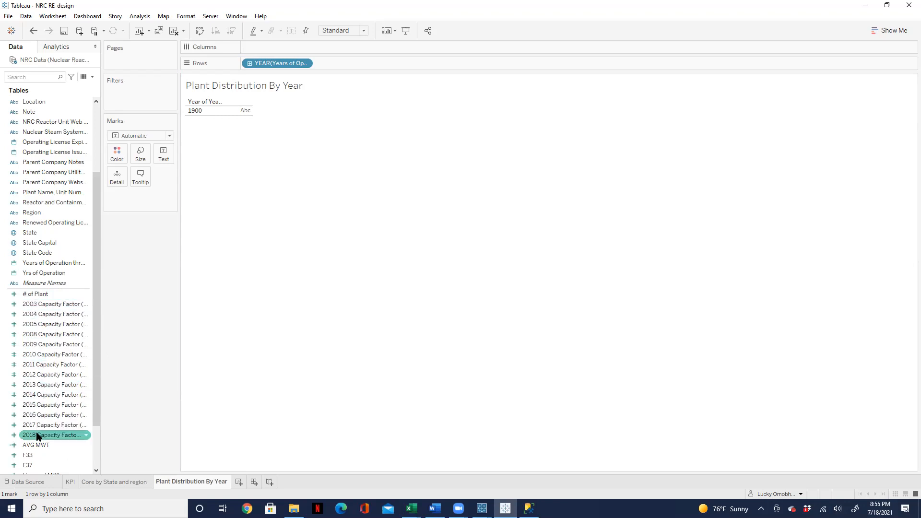
{"action": "left_click", "coordinate": [28, 435]}
{"action": "left_click", "coordinate": [31, 374]}
{"action": "left_click", "coordinate": [41, 323]}
{"action": "left_click", "coordinate": [43, 305]}
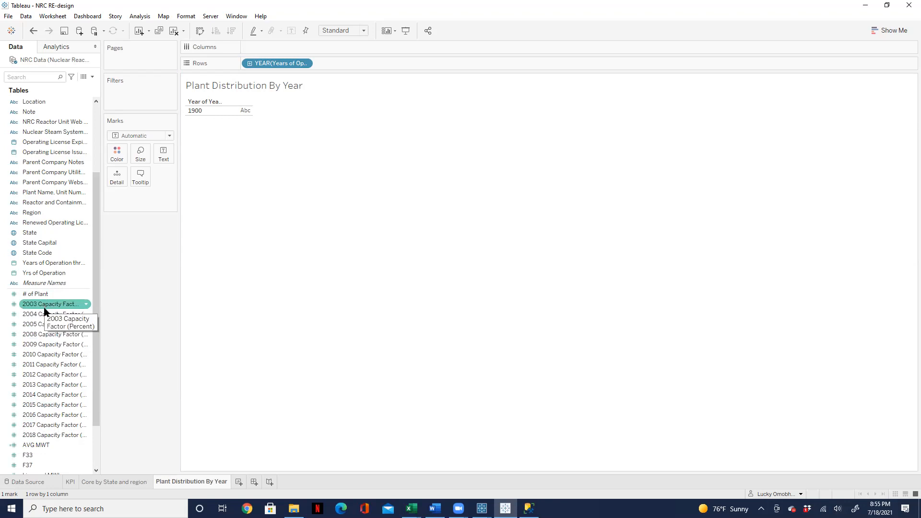
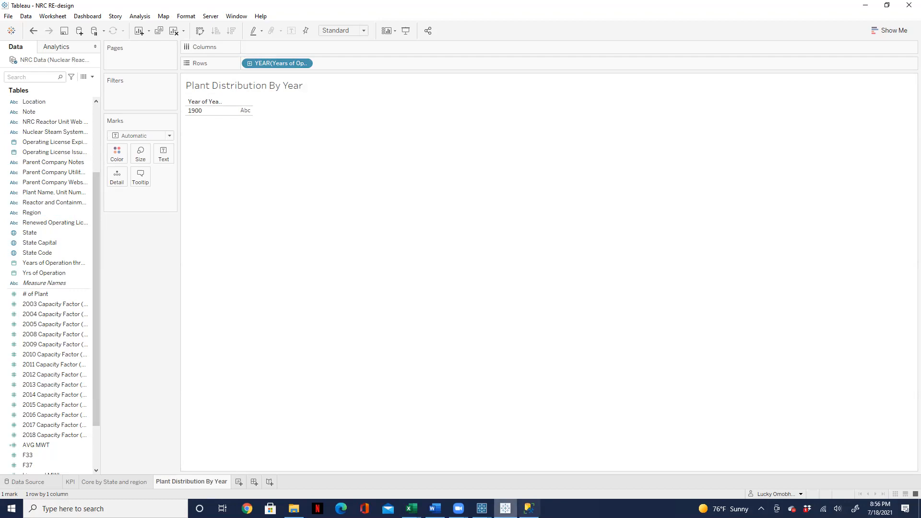
Check the plant distribution requirement in Word and the start window of Tableau Prep Builder, returning to the Tableau worksheet.
{"action": "left_click", "coordinate": [435, 509]}
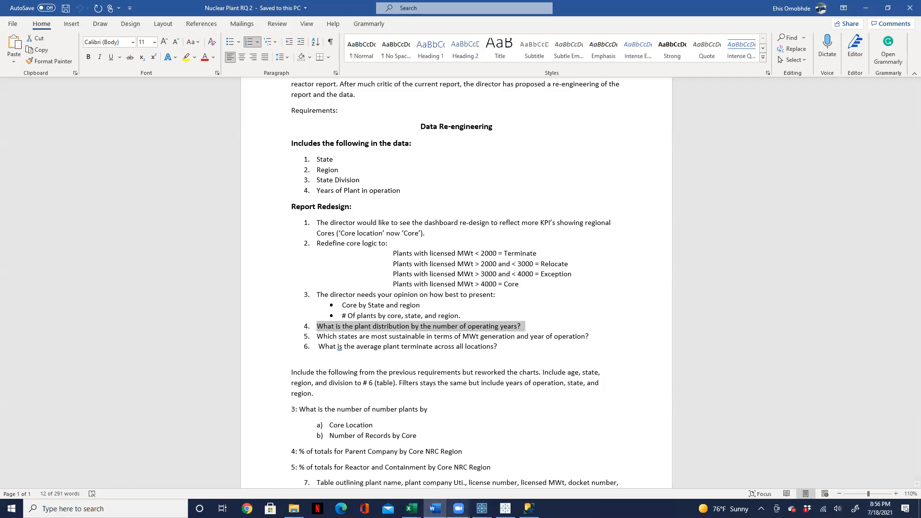
{"action": "mouse_move", "coordinate": [459, 509]}
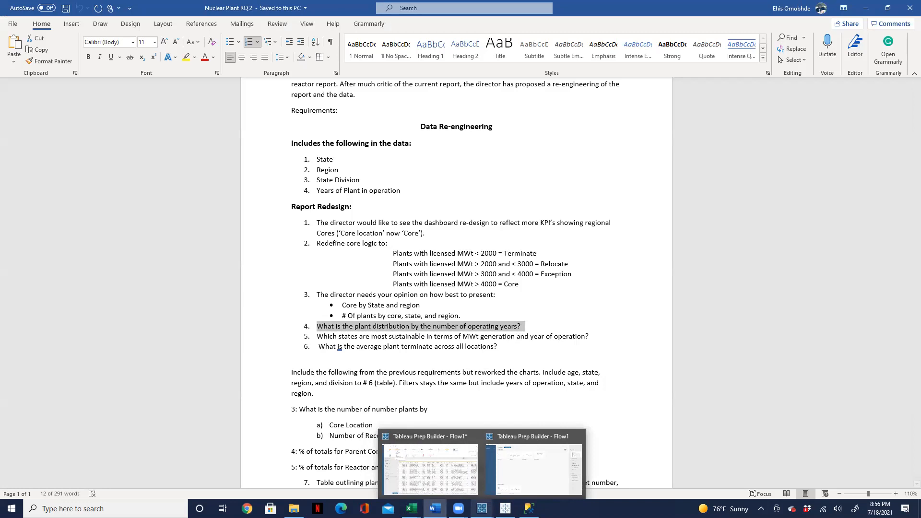
{"action": "left_click", "coordinate": [482, 509]}
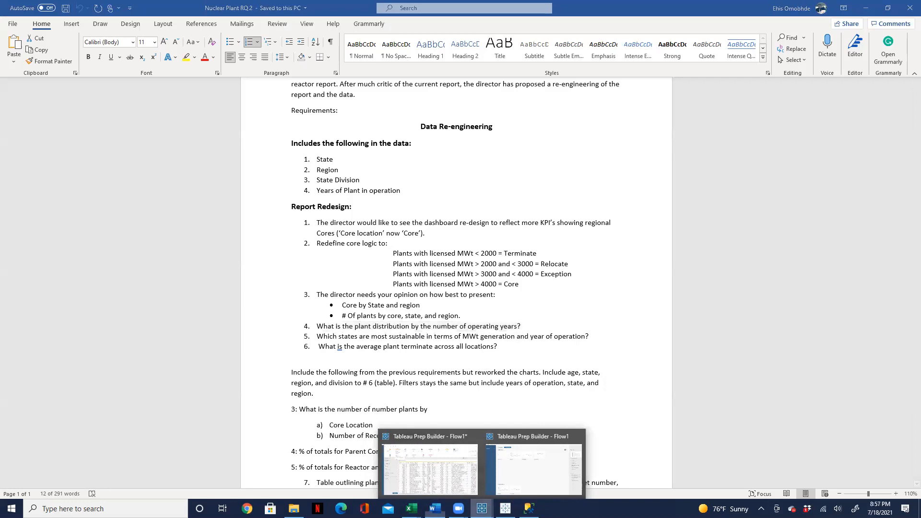
{"action": "left_click", "coordinate": [511, 474]}
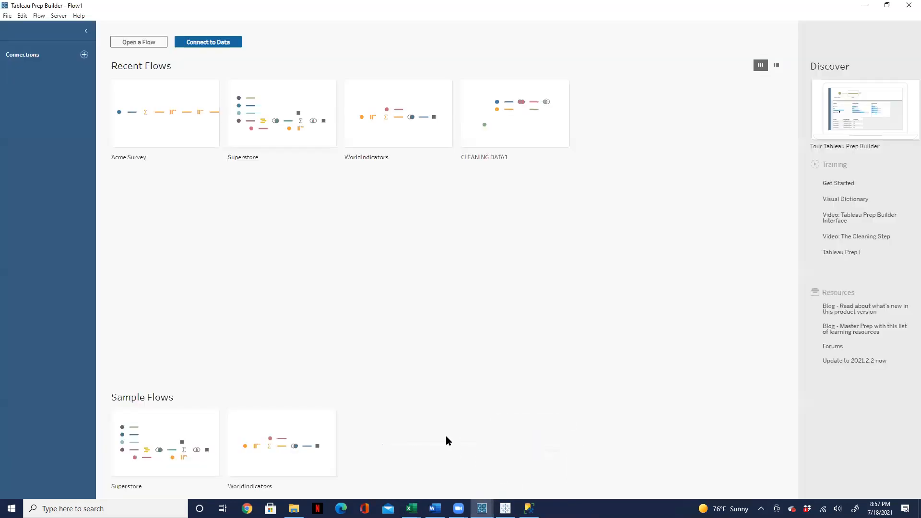
{"action": "left_click", "coordinate": [482, 508]}
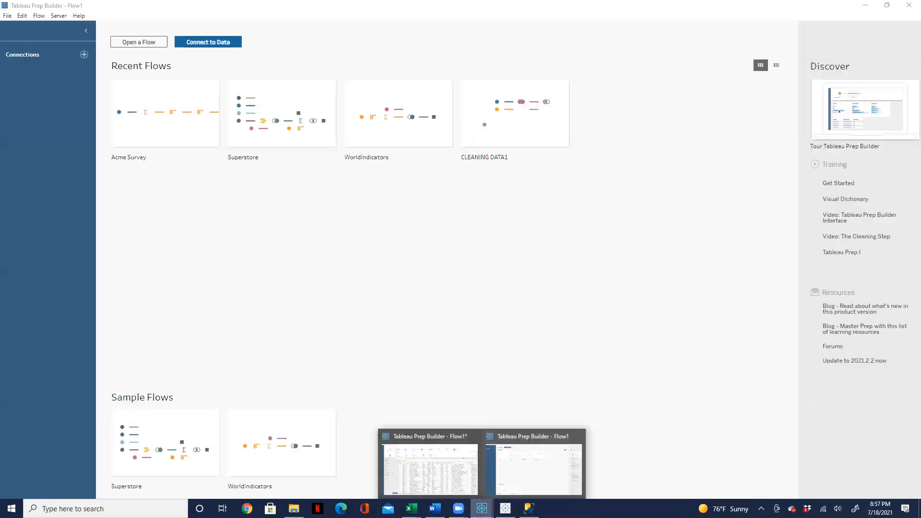
{"action": "left_click", "coordinate": [505, 508]}
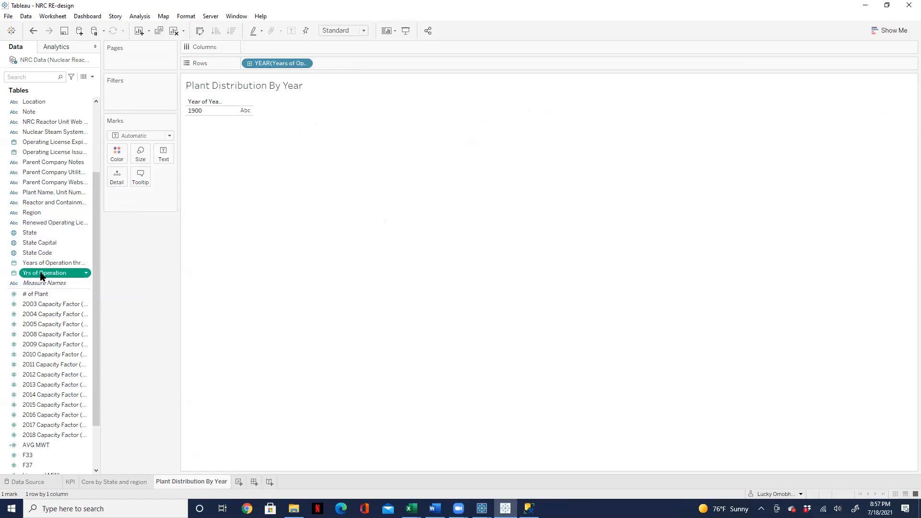
Try Yrs of Operation as a second row field and remove both years-of-operation fields from the rows.
{"action": "left_click_drag", "start_coordinate": [41, 274], "coordinate": [379, 59]}
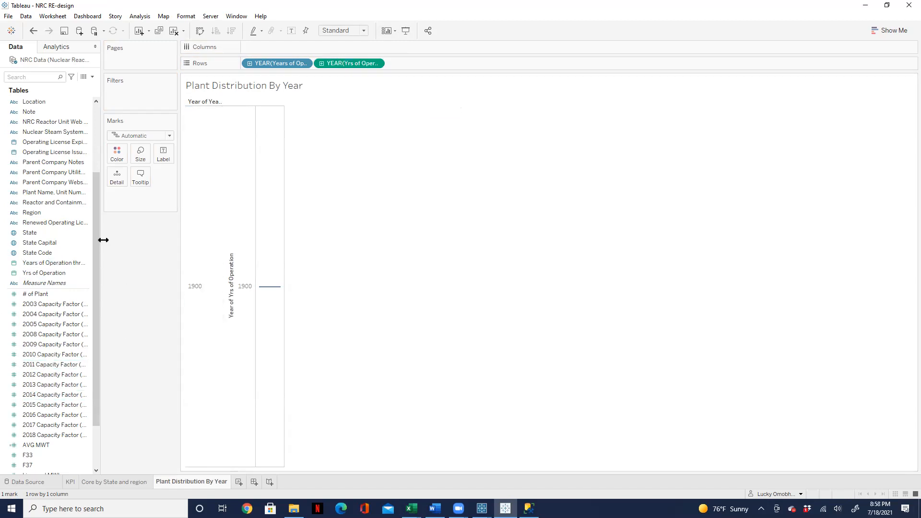
{"action": "left_click_drag", "start_coordinate": [362, 64], "coordinate": [149, 279]}
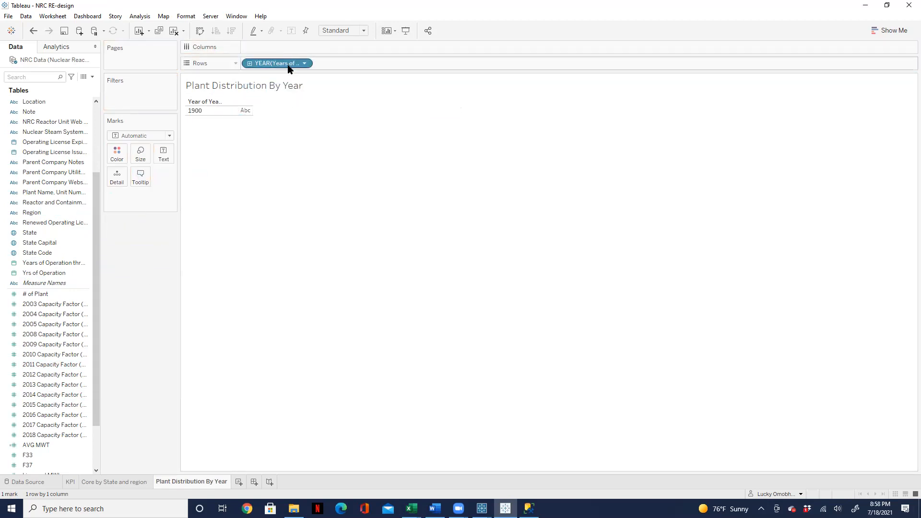
{"action": "left_click_drag", "start_coordinate": [289, 69], "coordinate": [135, 257]}
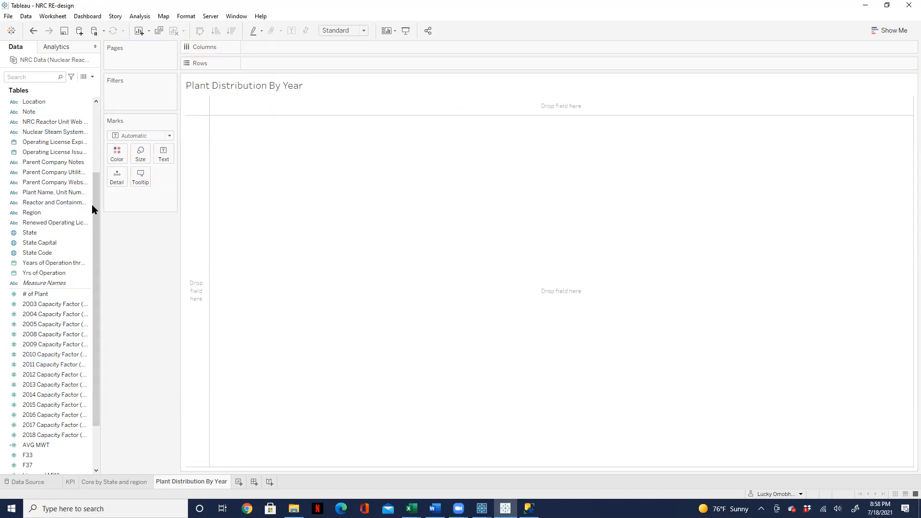
Build the view with the year of Commercial Operation in rows and the sum of # of Plant in columns.
{"action": "left_click_drag", "start_coordinate": [92, 209], "coordinate": [298, 70]}
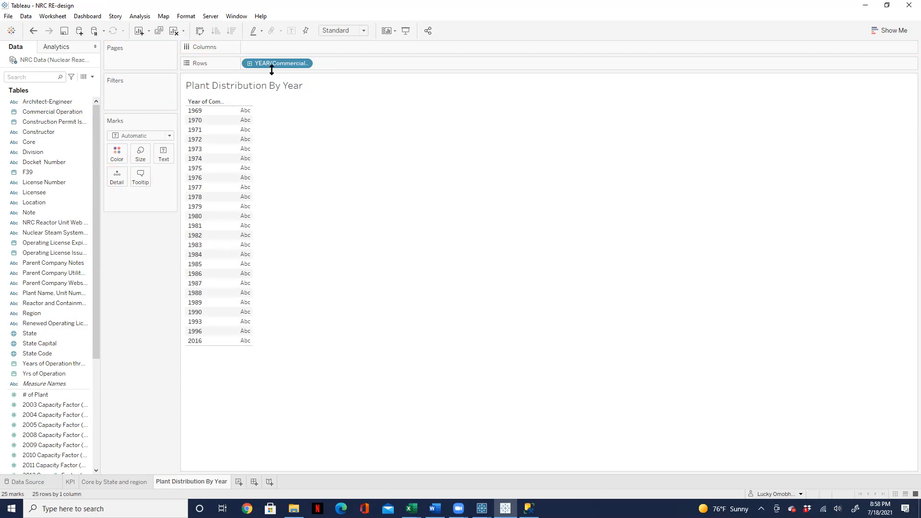
{"action": "left_click", "coordinate": [68, 182]}
{"action": "left_click", "coordinate": [20, 343]}
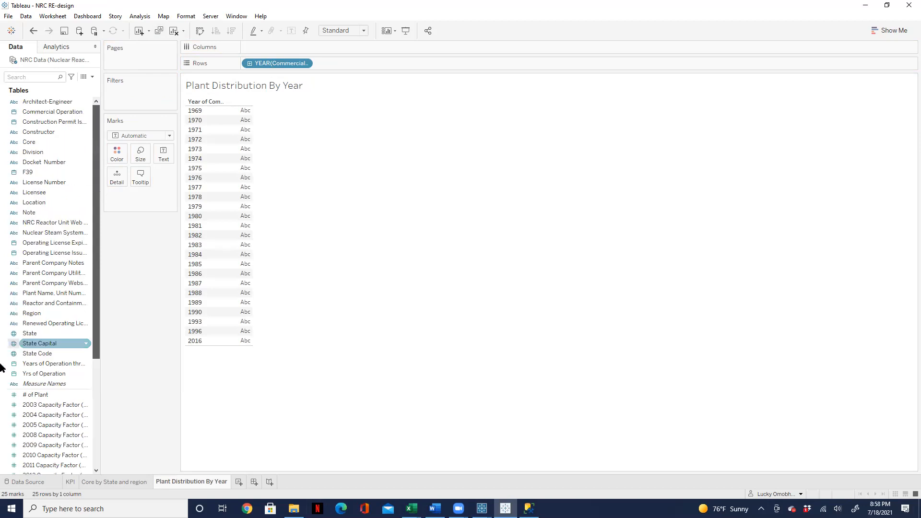
{"action": "scroll", "coordinate": [52, 439], "scroll_direction": "down", "scroll_amount": 6}
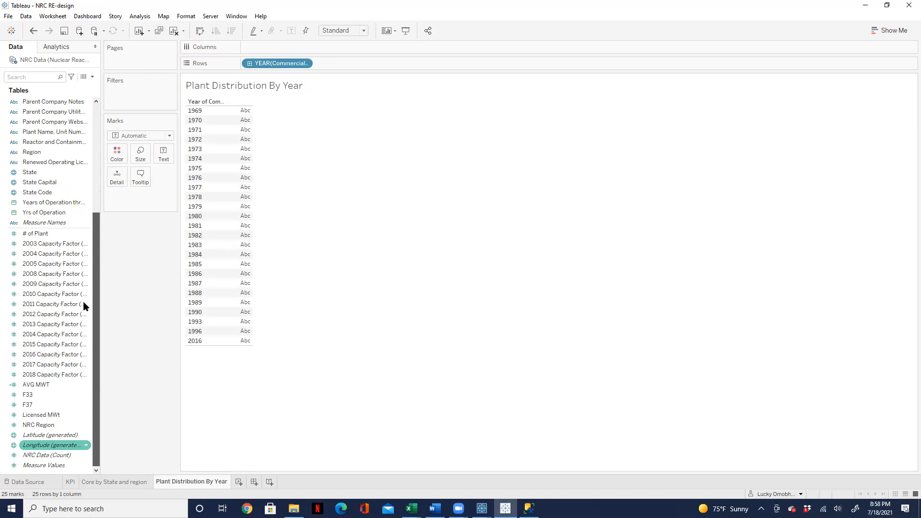
{"action": "scroll", "coordinate": [83, 202], "scroll_direction": "up", "scroll_amount": 6}
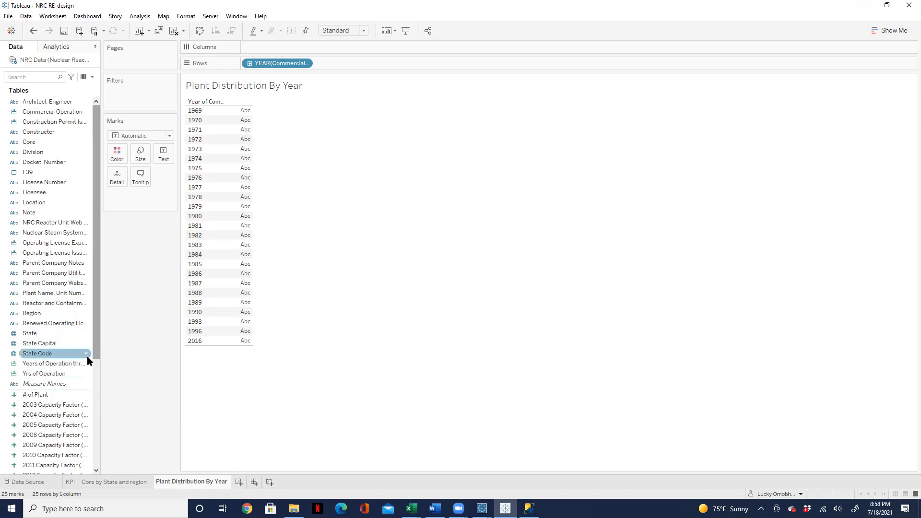
{"action": "left_click_drag", "start_coordinate": [42, 395], "coordinate": [362, 49]}
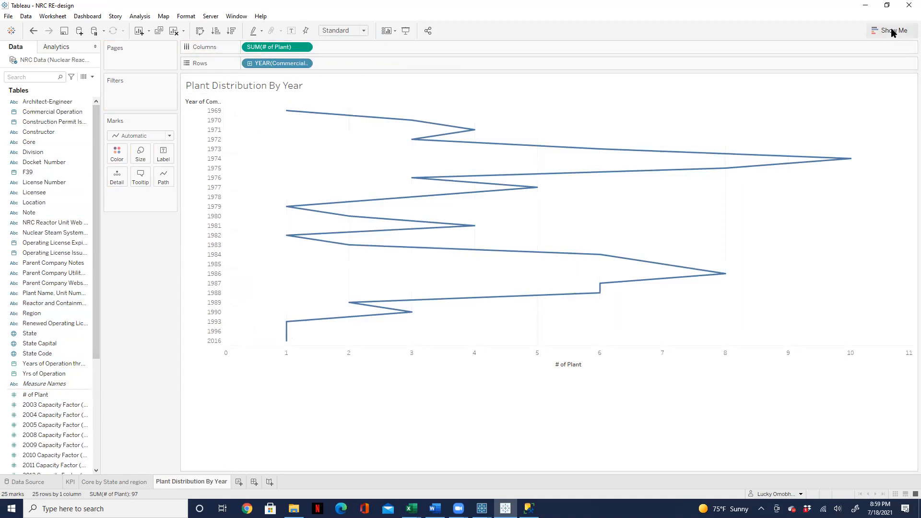
Change the mark type of the plant distribution chart to Bar.
{"action": "left_click", "coordinate": [169, 137]}
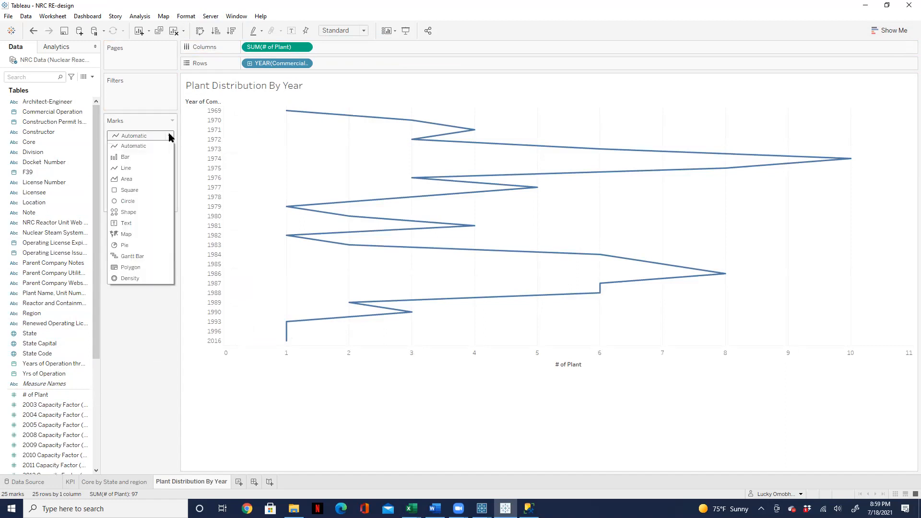
{"action": "left_click", "coordinate": [125, 157]}
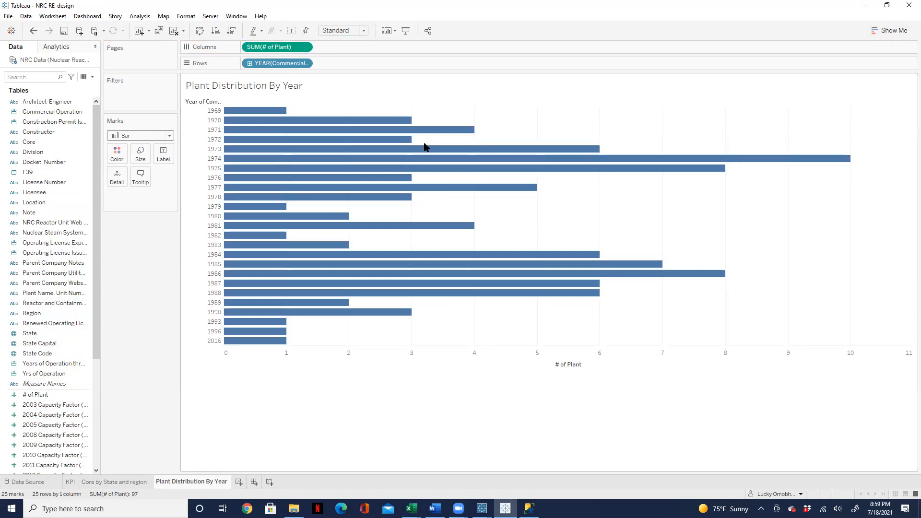
Turn on mark labels so each bar carries its # of Plant value.
{"action": "left_click", "coordinate": [161, 158]}
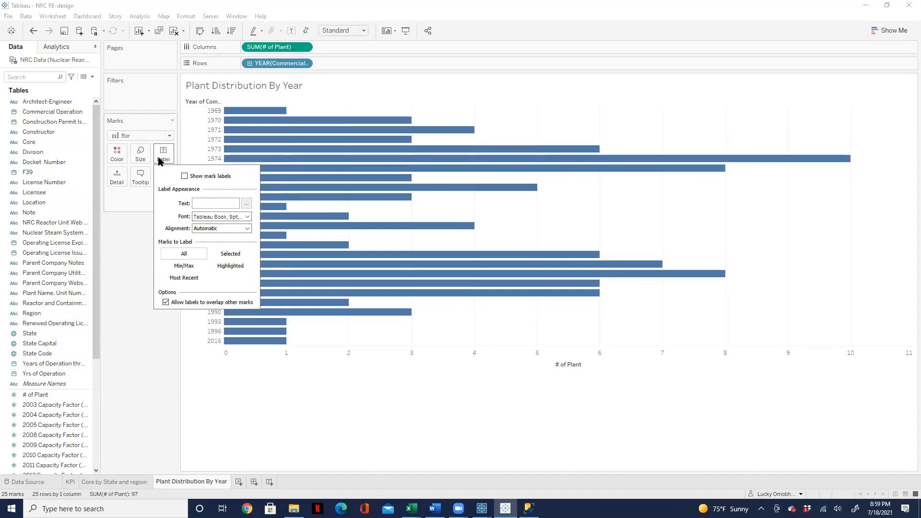
{"action": "left_click", "coordinate": [169, 136]}
{"action": "left_click", "coordinate": [171, 138]}
{"action": "left_click", "coordinate": [190, 168]}
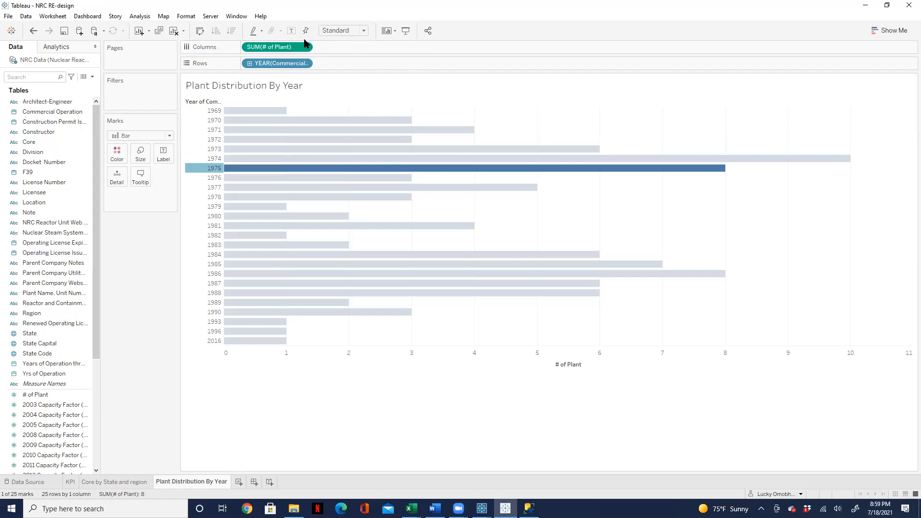
{"action": "left_click", "coordinate": [291, 31]}
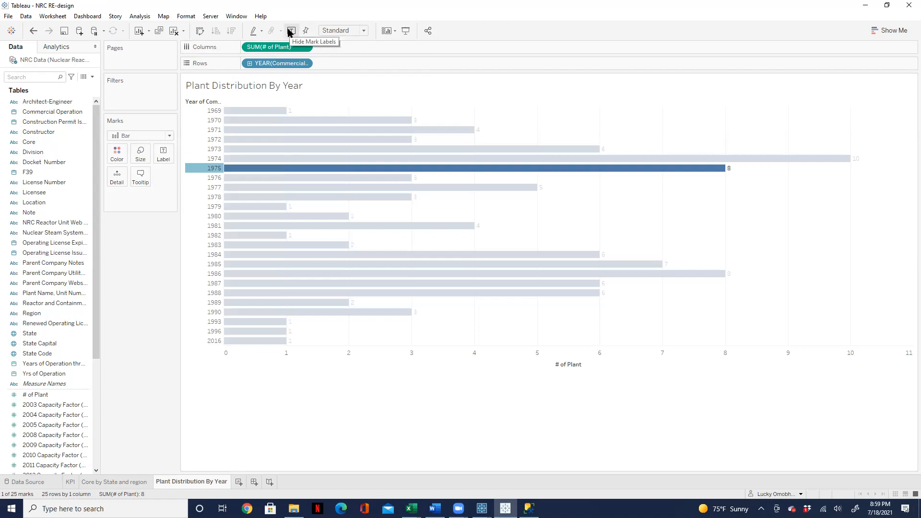
{"action": "left_click", "coordinate": [290, 31]}
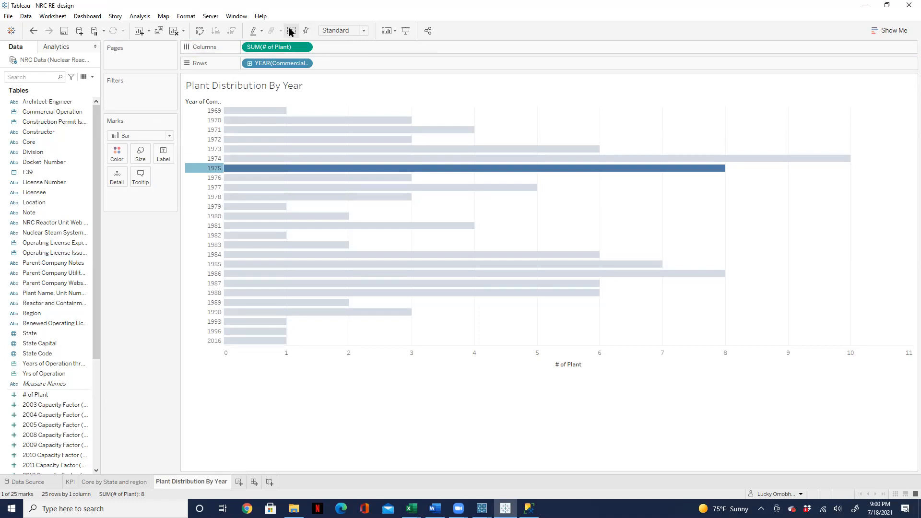
{"action": "left_click", "coordinate": [291, 32]}
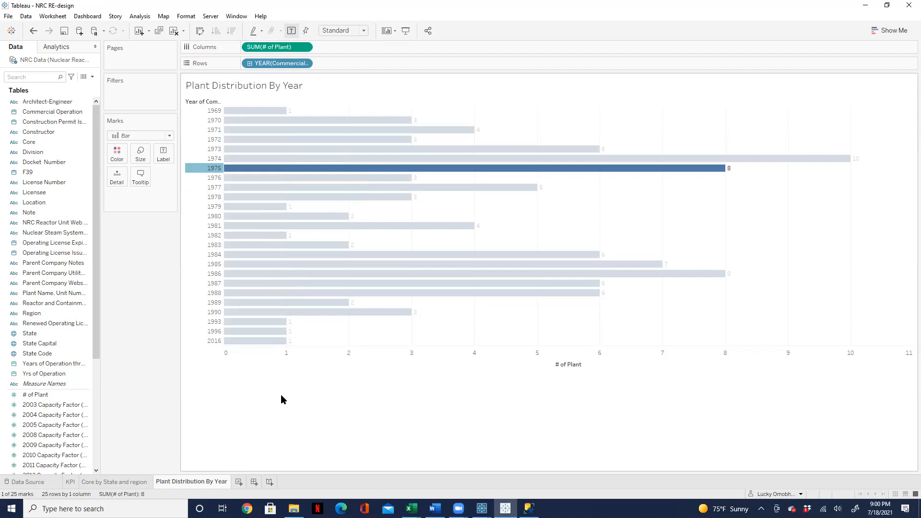
Clear the selection of the 1975 row so all bars are unhighlighted.
{"action": "left_click", "coordinate": [217, 168]}
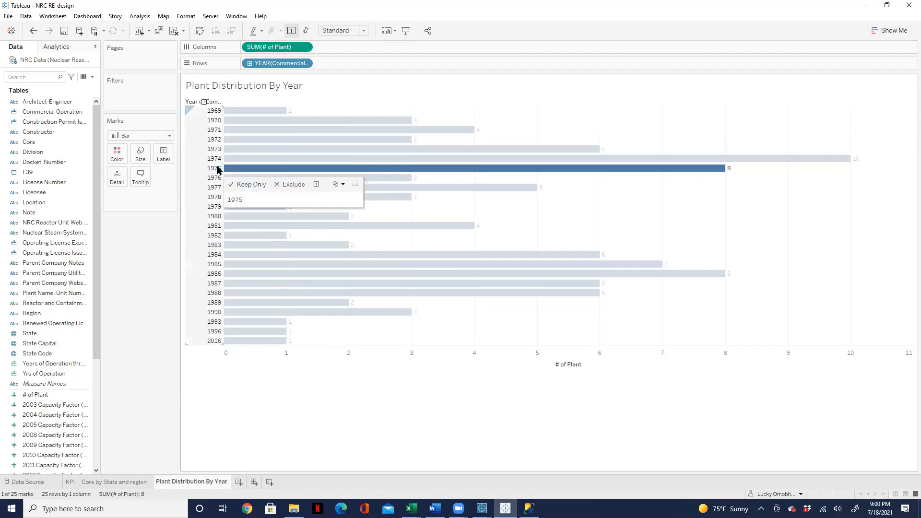
{"action": "left_click", "coordinate": [219, 169]}
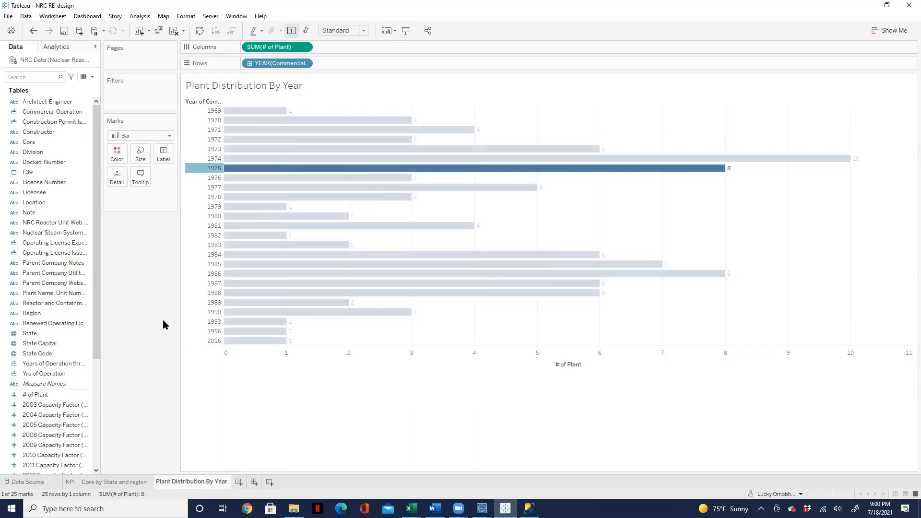
{"action": "left_click", "coordinate": [213, 169]}
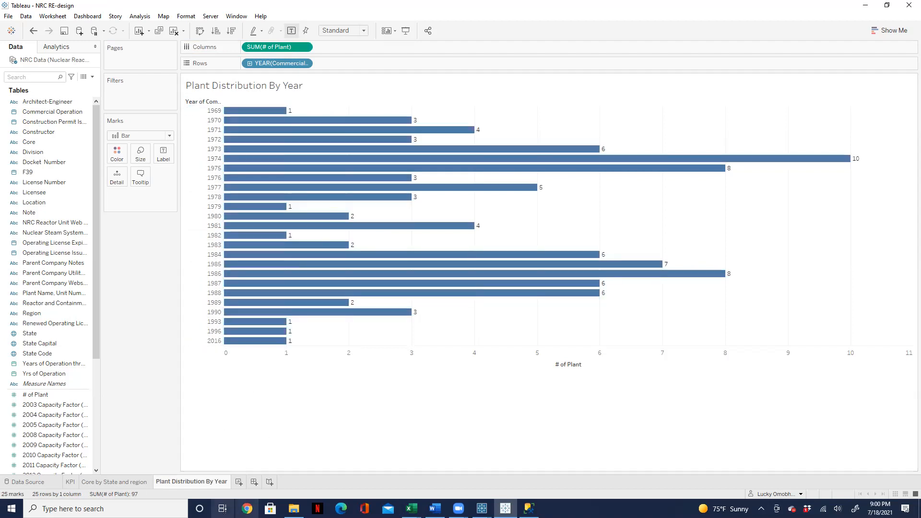
Switch to the Word requirements document to check the question on plant distribution by number of operating years.
{"action": "mouse_move", "coordinate": [247, 327]}
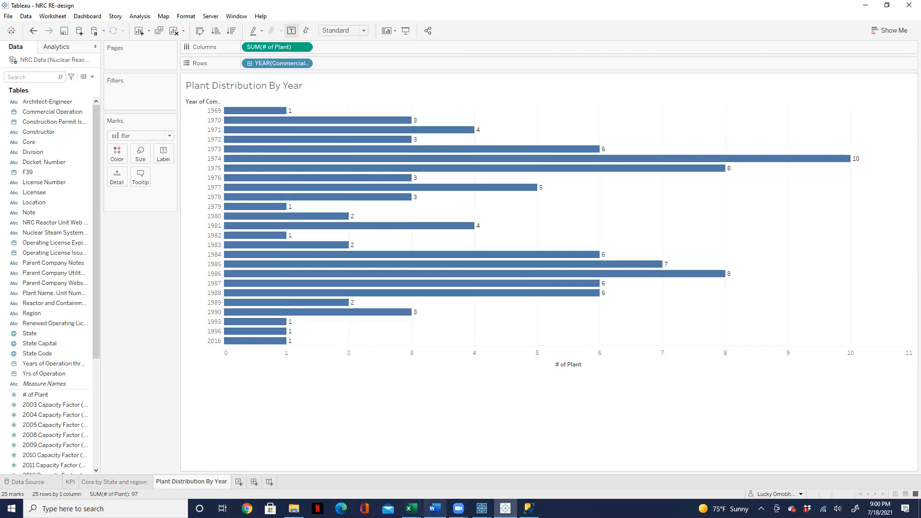
{"action": "left_click", "coordinate": [434, 508]}
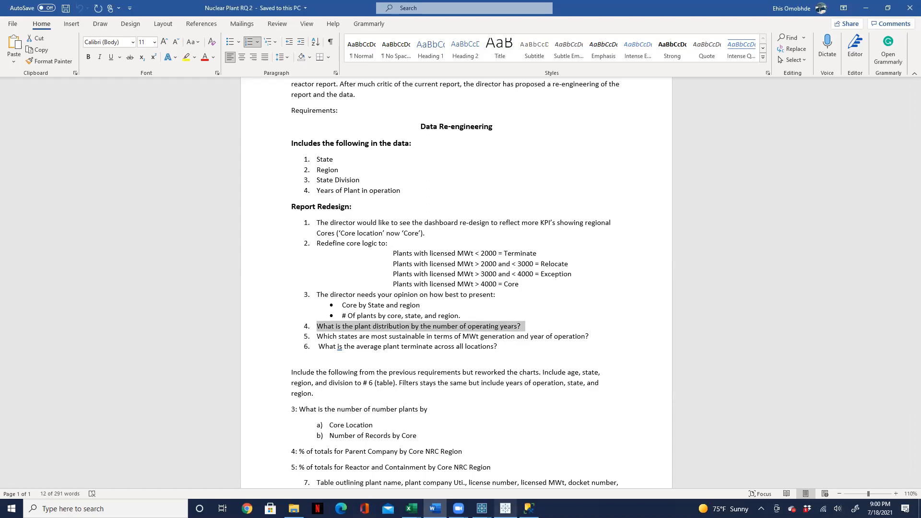
Switch back to Tableau and remove # of Plant from Columns in the Plant Distribution By Year worksheet.
{"action": "mouse_move", "coordinate": [505, 508]}
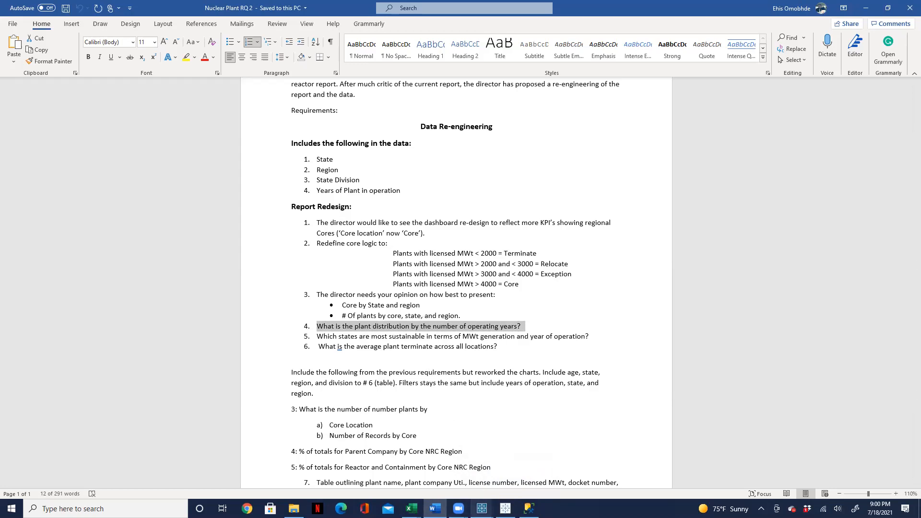
{"action": "left_click", "coordinate": [505, 508]}
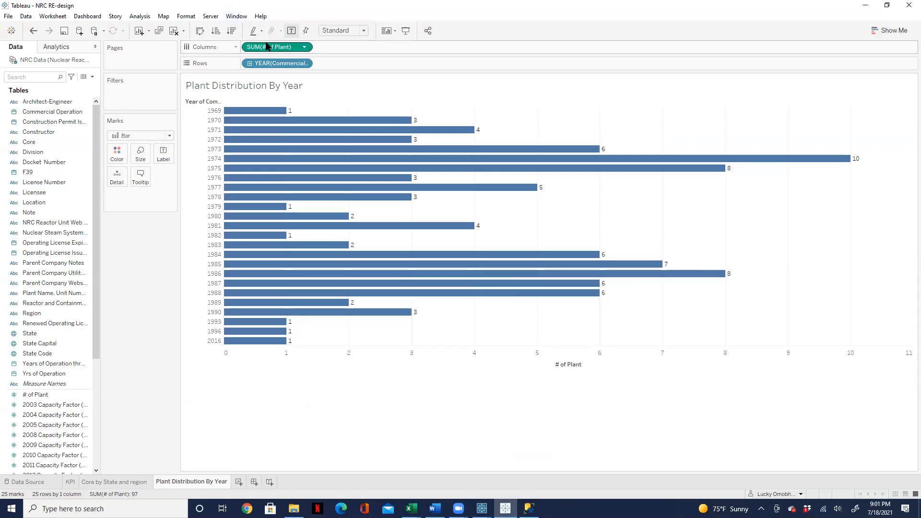
{"action": "left_click_drag", "start_coordinate": [267, 47], "coordinate": [133, 266]}
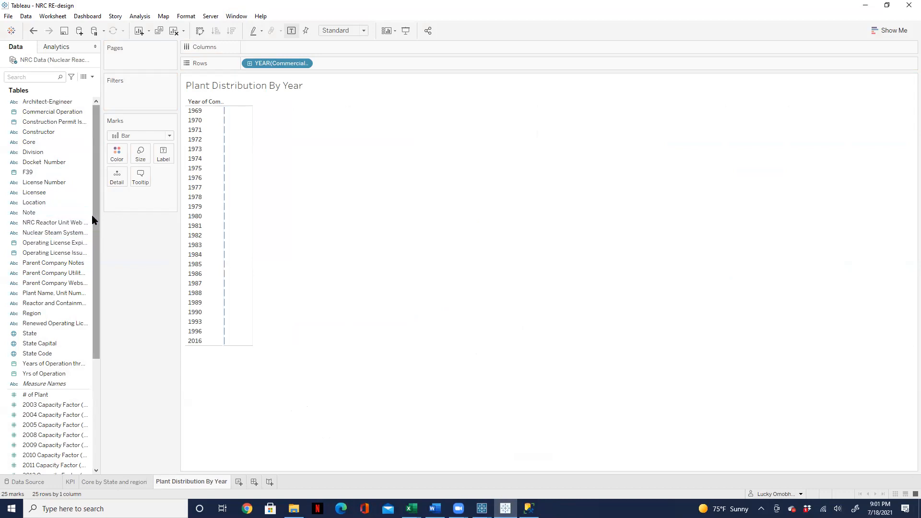
Change the data type of the Yrs of Operation field to Number (whole).
{"action": "left_click", "coordinate": [57, 375]}
{"action": "mouse_move", "coordinate": [57, 377]}
{"action": "left_mouse_down"}
{"action": "mouse_move", "coordinate": [39, 434]}
{"action": "mouse_move", "coordinate": [61, 374]}
{"action": "left_mouse_up"}
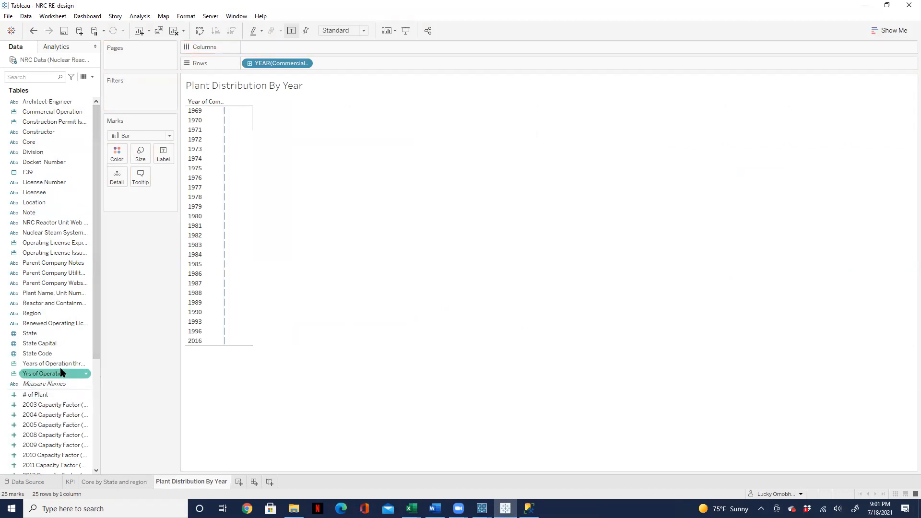
{"action": "left_click", "coordinate": [14, 375]}
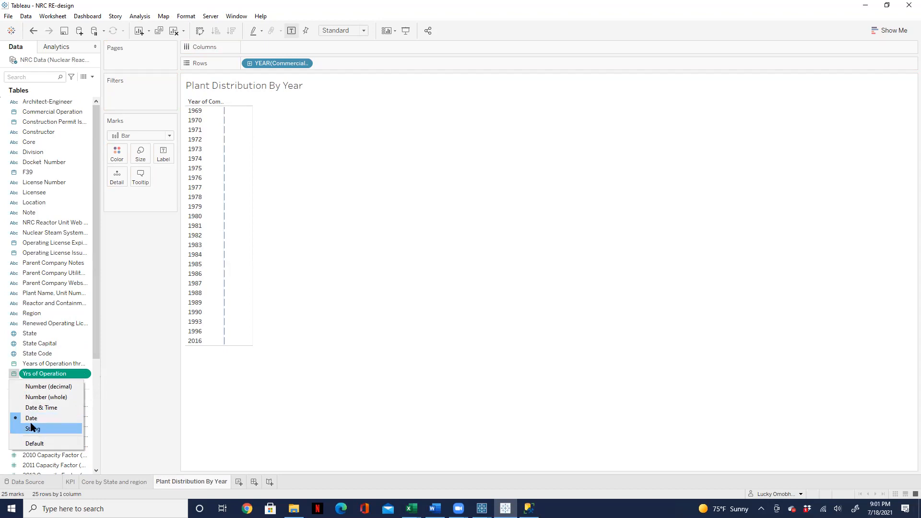
{"action": "left_click", "coordinate": [61, 398]}
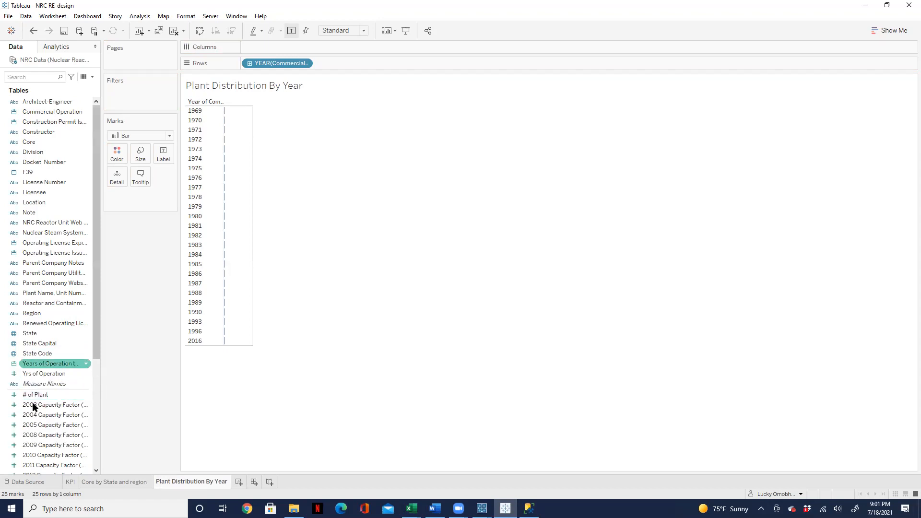
Convert Yrs of Operation to a measure and plot its sum on Columns against the commercial operation years.
{"action": "left_click_drag", "start_coordinate": [48, 373], "coordinate": [36, 455]}
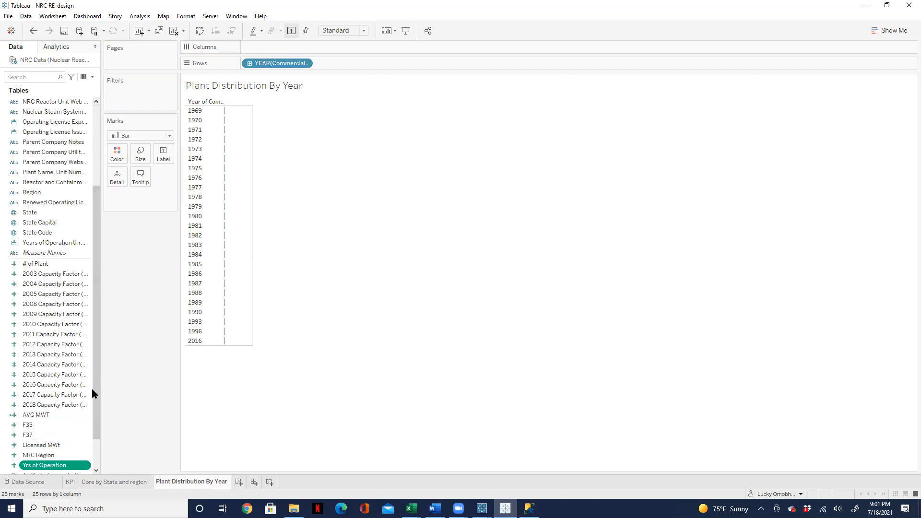
{"action": "mouse_move", "coordinate": [53, 465]}
{"action": "left_mouse_down"}
{"action": "mouse_move", "coordinate": [242, 331]}
{"action": "mouse_move", "coordinate": [292, 144]}
{"action": "mouse_move", "coordinate": [351, 22]}
{"action": "mouse_move", "coordinate": [328, 44]}
{"action": "left_mouse_up"}
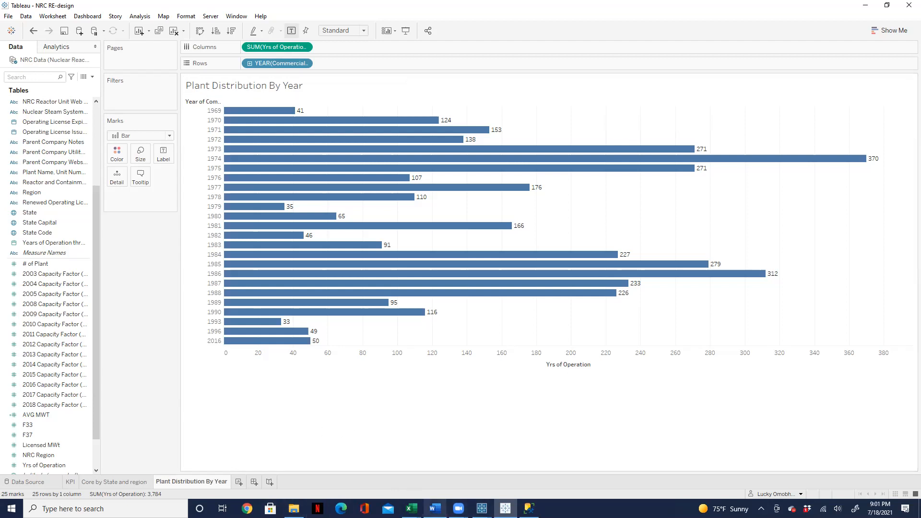
Recheck the operating-years distribution question in the Word requirements document, and return to the Tableau worksheet.
{"action": "left_click", "coordinate": [435, 508]}
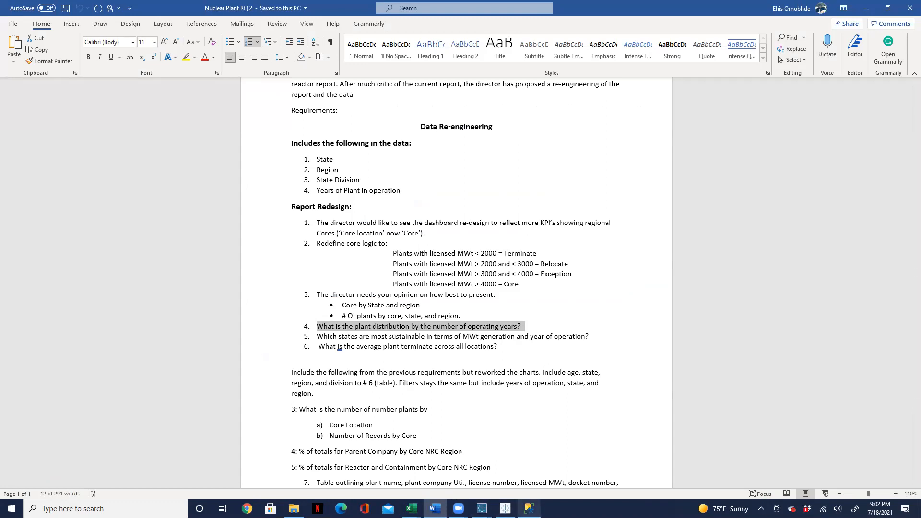
{"action": "mouse_move", "coordinate": [505, 509]}
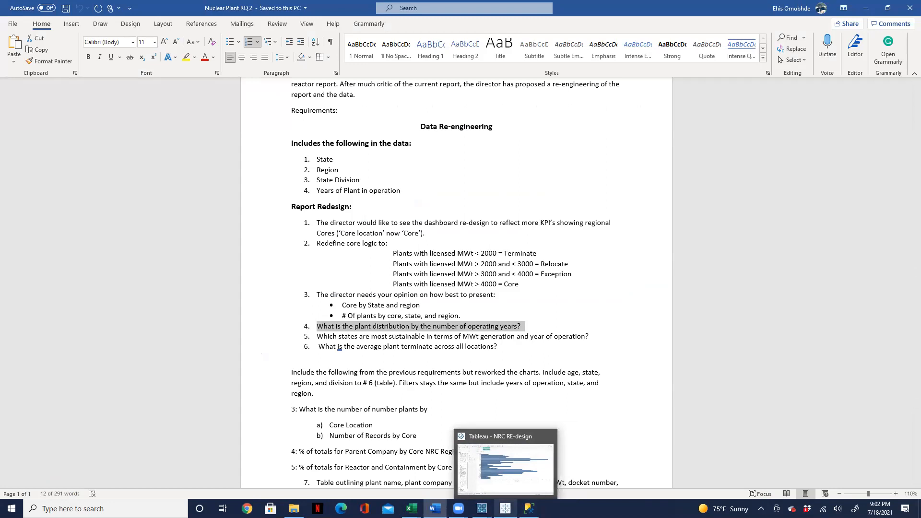
{"action": "left_click", "coordinate": [505, 509]}
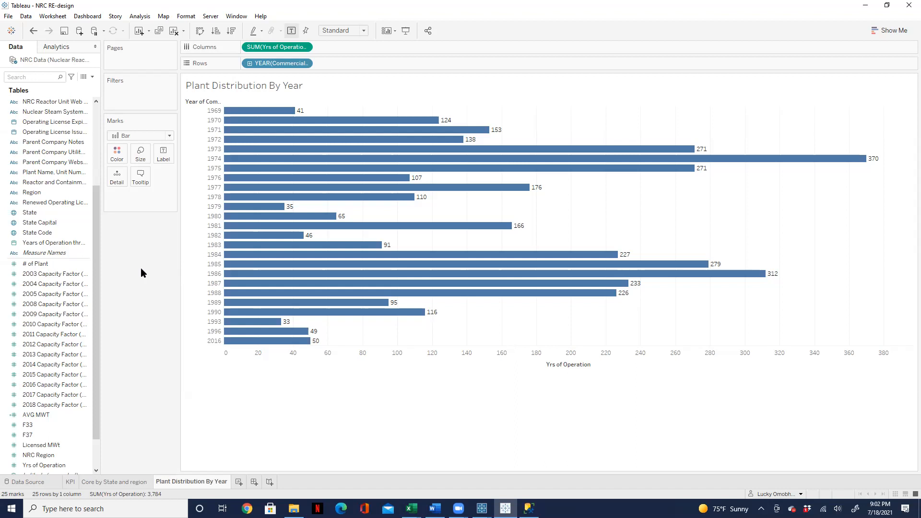
Undo the recent Yrs of Operation changes until the chart plots # of Plant on Columns again.
{"action": "left_click", "coordinate": [49, 214]}
{"action": "key", "text": "ctrl+Left"}
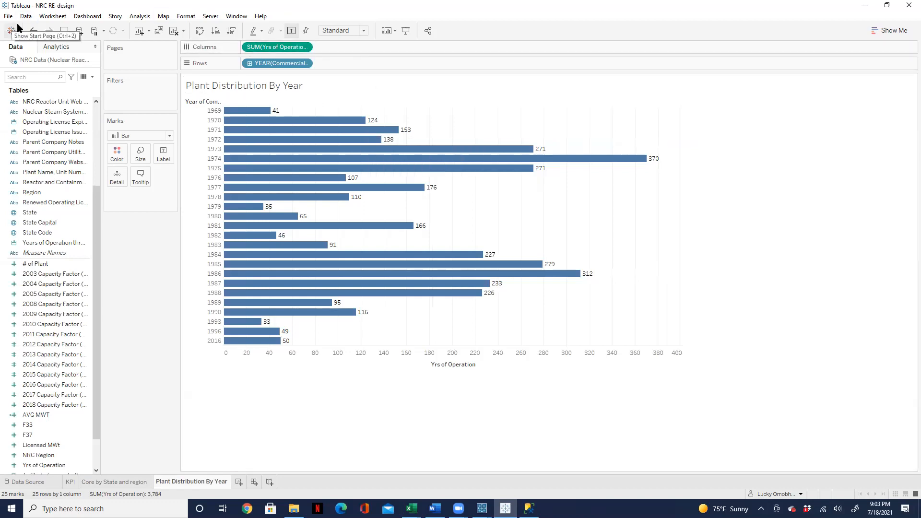
{"action": "left_click", "coordinate": [33, 32]}
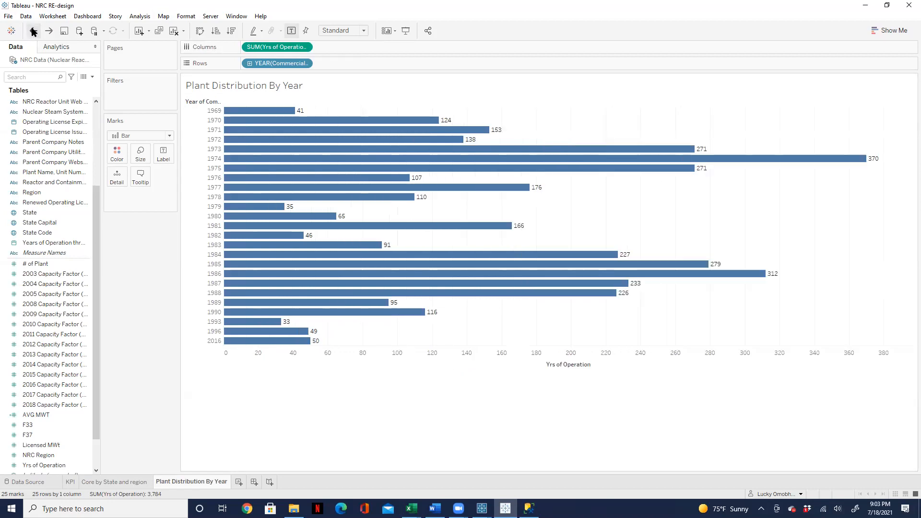
{"action": "left_click", "coordinate": [33, 32]}
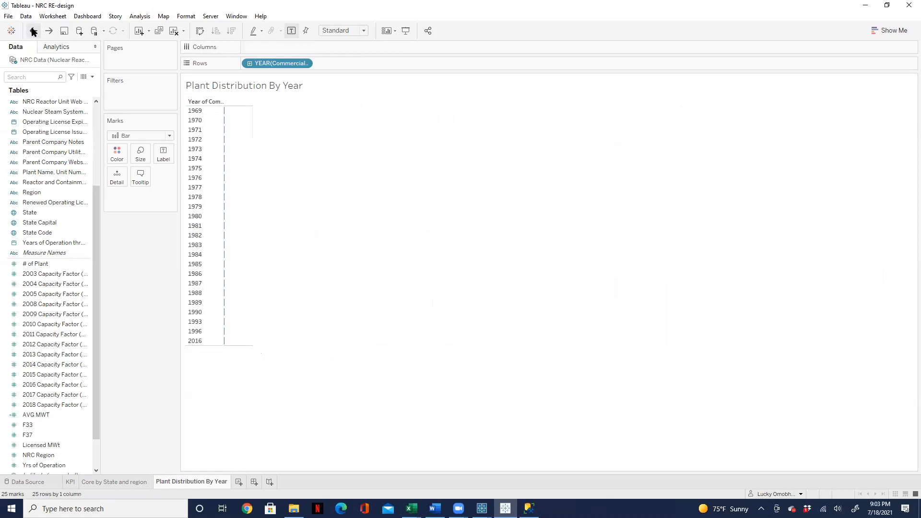
{"action": "left_click", "coordinate": [33, 32]}
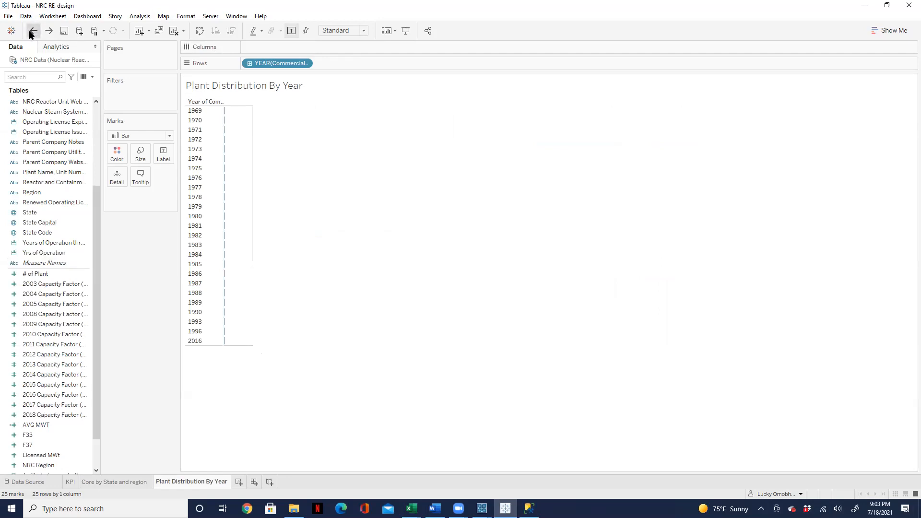
{"action": "left_click", "coordinate": [29, 32]}
{"action": "mouse_move", "coordinate": [259, 112]}
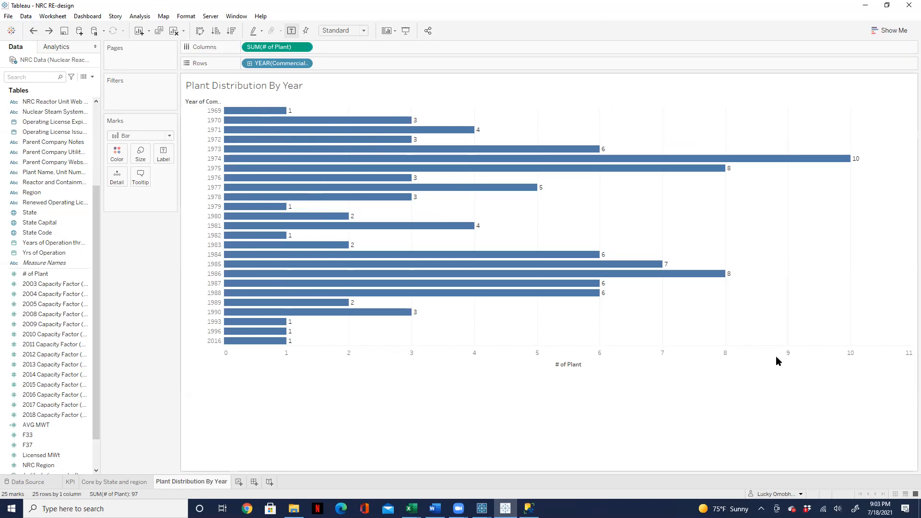
{"action": "mouse_move", "coordinate": [450, 153]}
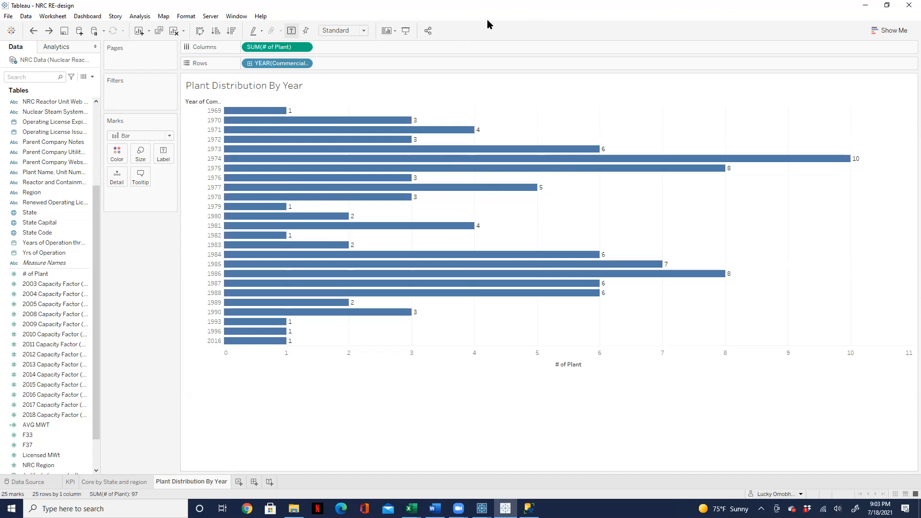
{"action": "left_click", "coordinate": [459, 509]}
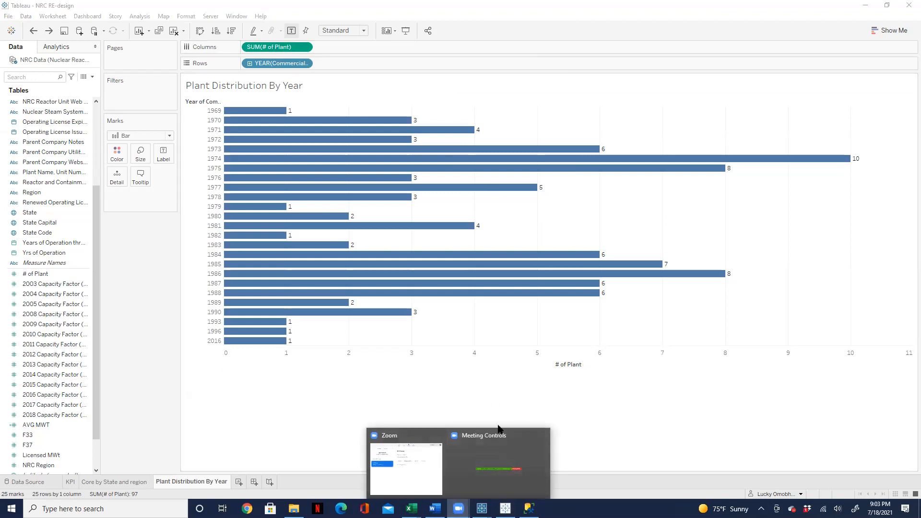
{"action": "left_click", "coordinate": [532, 325]}
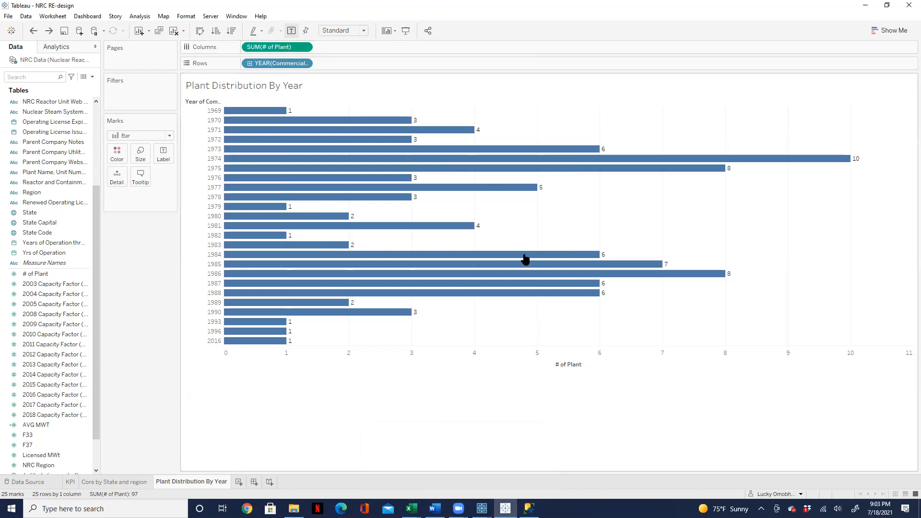
{"action": "left_click", "coordinate": [416, 31]}
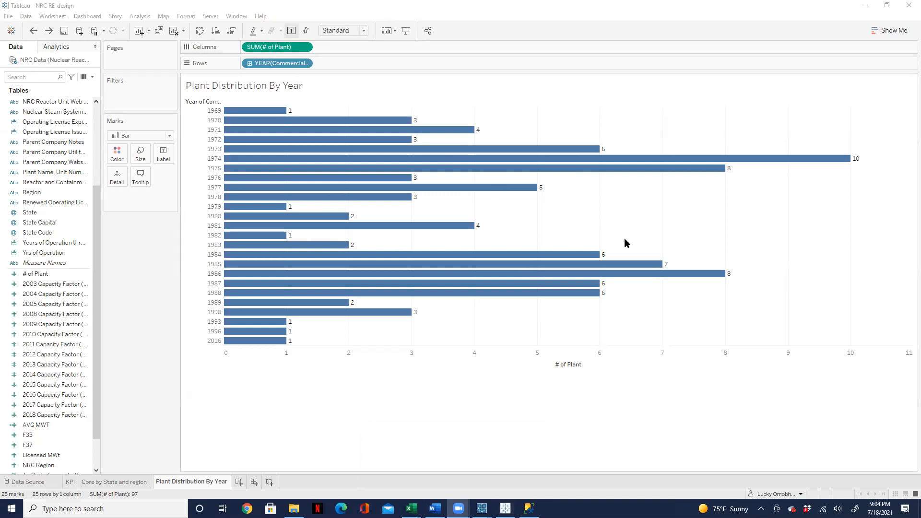
{"action": "left_click", "coordinate": [500, 274]}
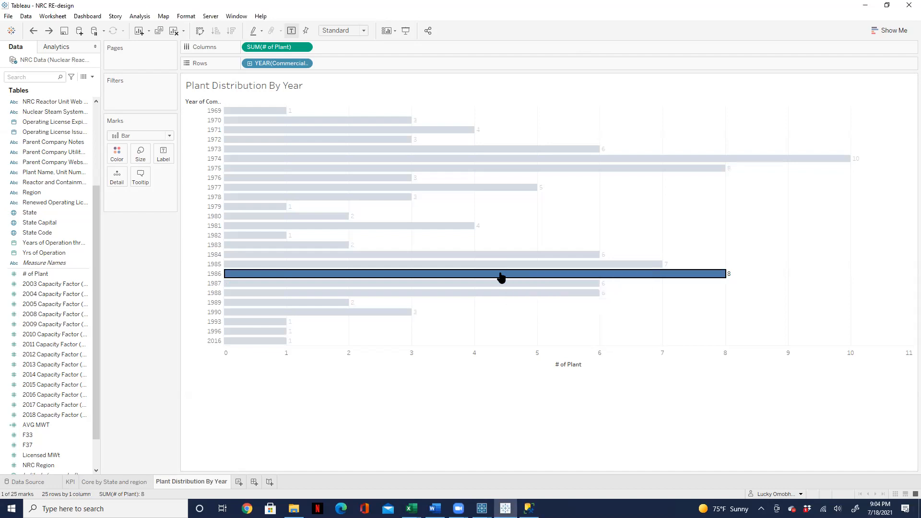
{"action": "left_click", "coordinate": [498, 276]}
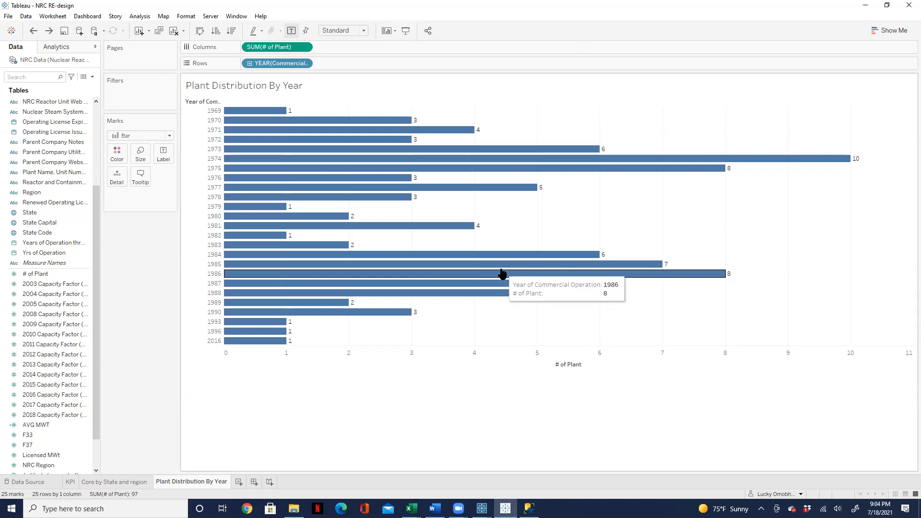
Remove # of Plant from Columns and add it as the mark label for each commercial operation year.
{"action": "left_click_drag", "start_coordinate": [267, 47], "coordinate": [218, 90]}
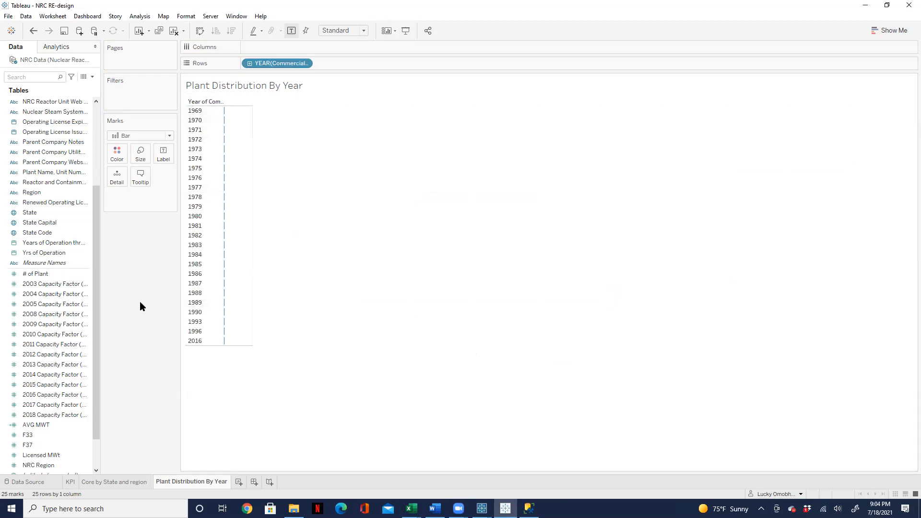
{"action": "scroll", "coordinate": [47, 398], "scroll_direction": "down", "scroll_amount": 2}
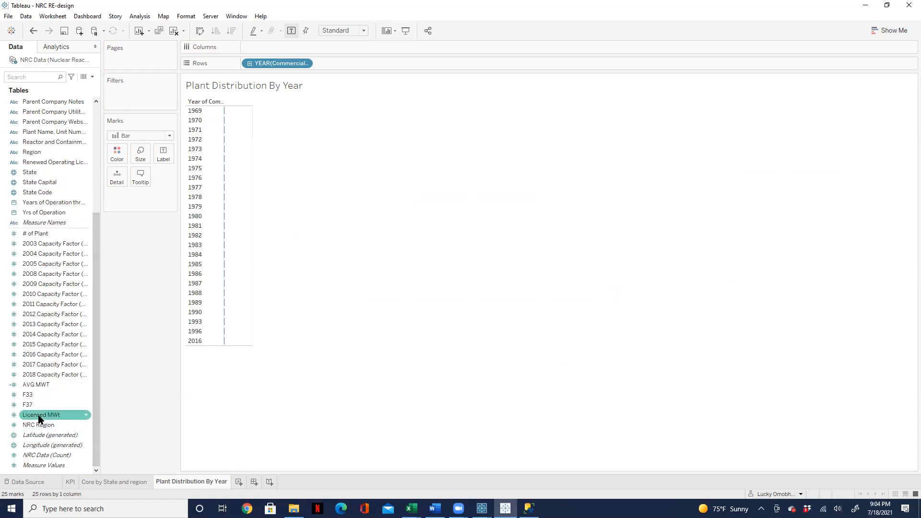
{"action": "scroll", "coordinate": [40, 384], "scroll_direction": "up", "scroll_amount": 4}
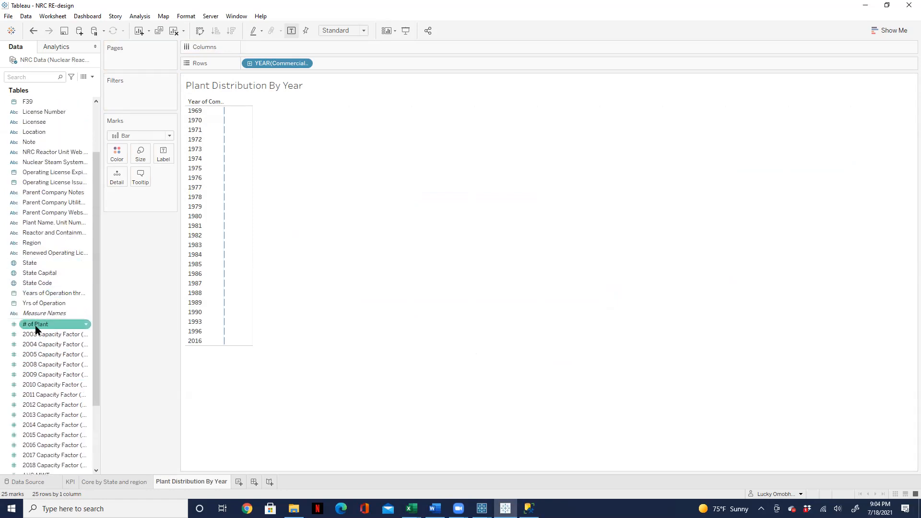
{"action": "left_click_drag", "start_coordinate": [37, 330], "coordinate": [163, 151]}
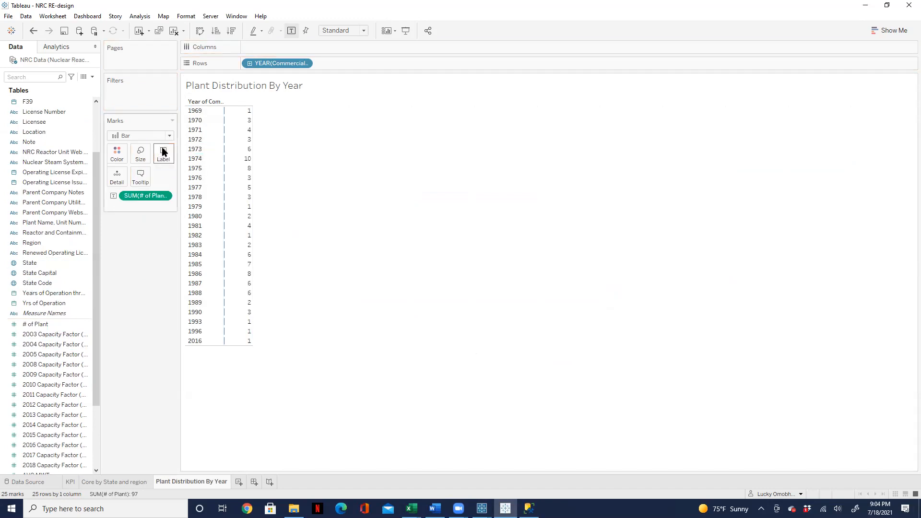
Show column grand totals for the plant counts by year and check the Grand Total row.
{"action": "left_click", "coordinate": [140, 17]}
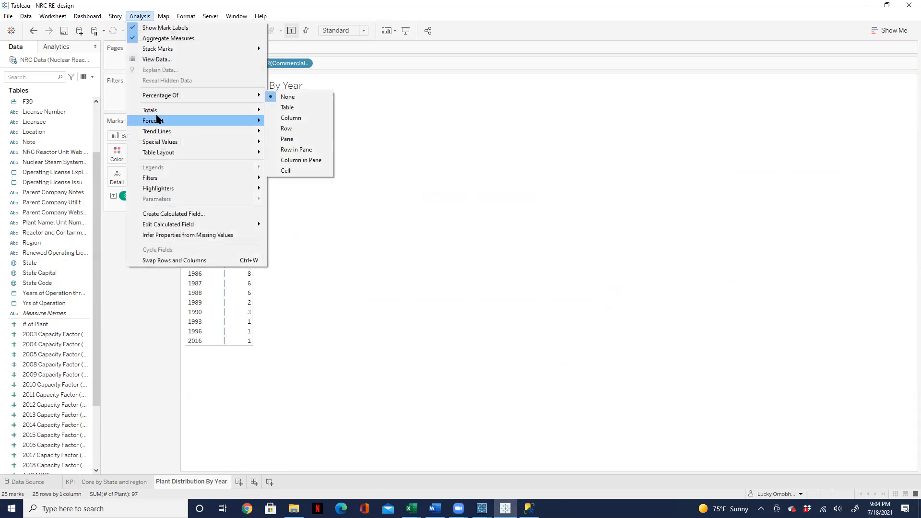
{"action": "mouse_move", "coordinate": [156, 112]}
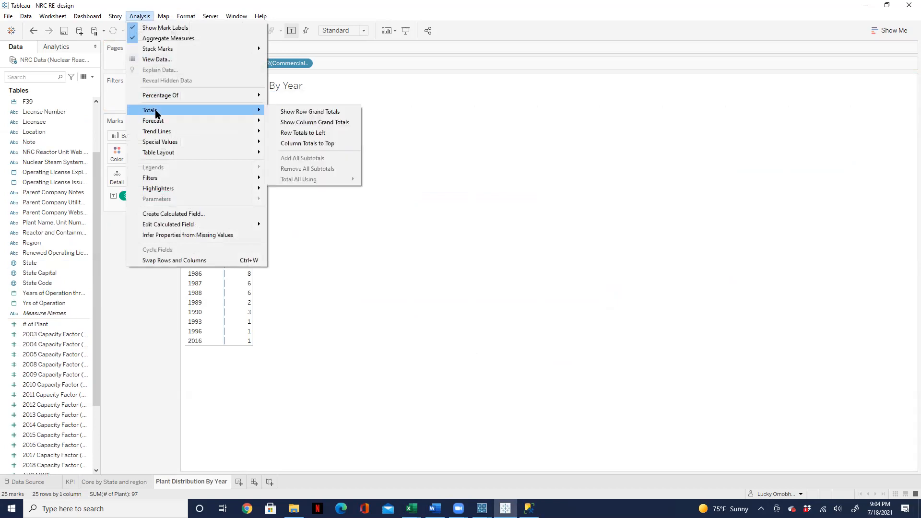
{"action": "left_click", "coordinate": [311, 124]}
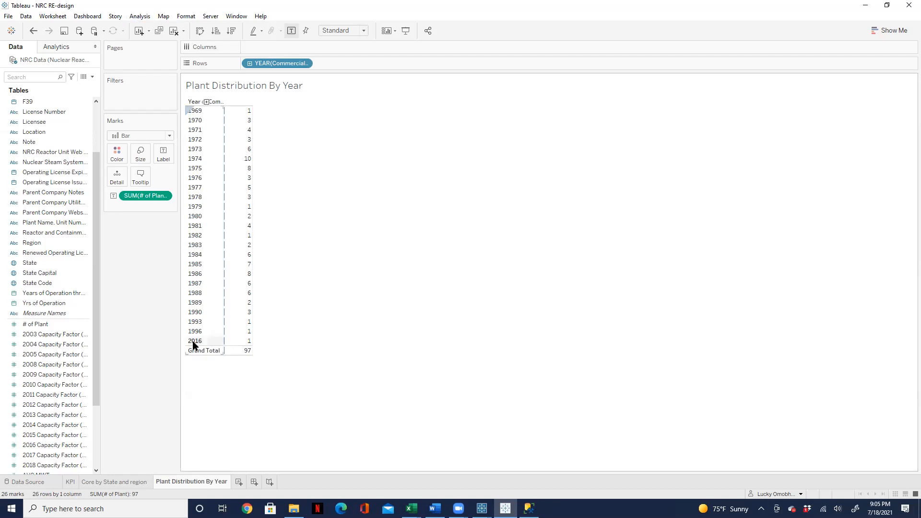
{"action": "mouse_move", "coordinate": [249, 345]}
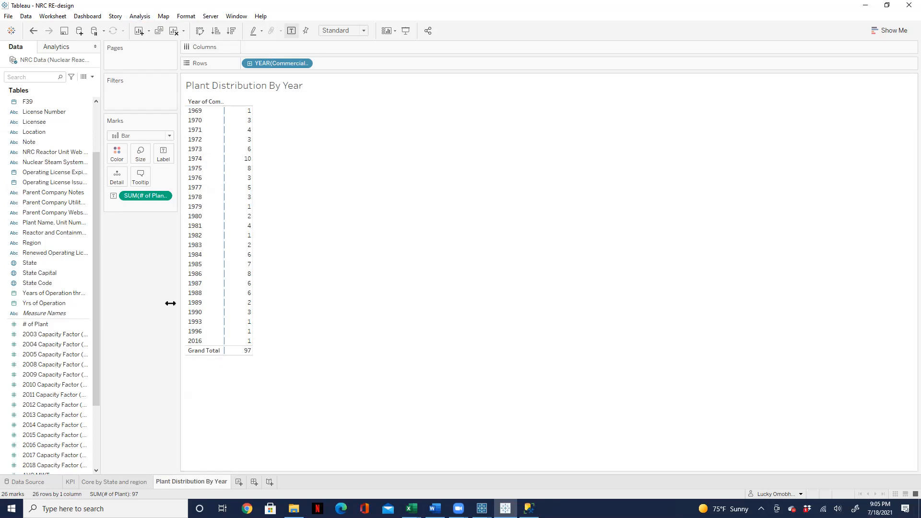
Plot # of Plant on Columns again and turn off the column grand totals.
{"action": "left_click_drag", "start_coordinate": [142, 199], "coordinate": [269, 42]}
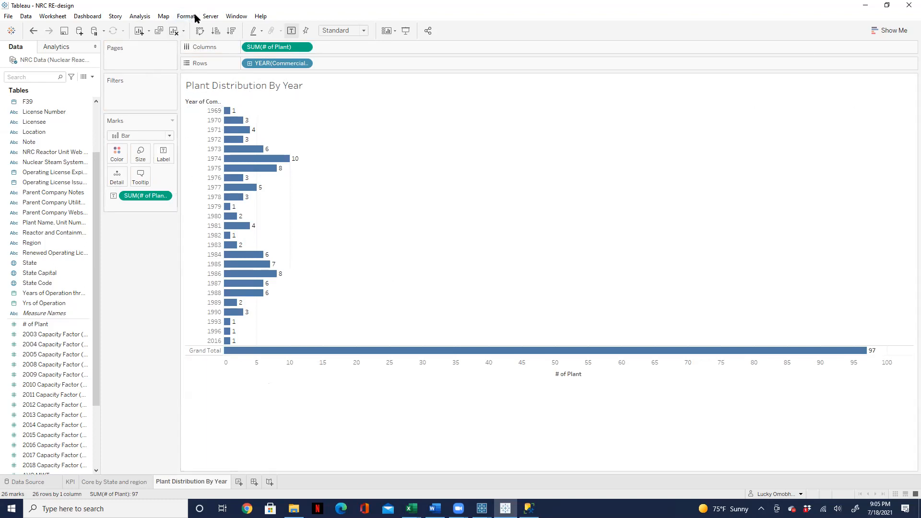
{"action": "left_click", "coordinate": [139, 17]}
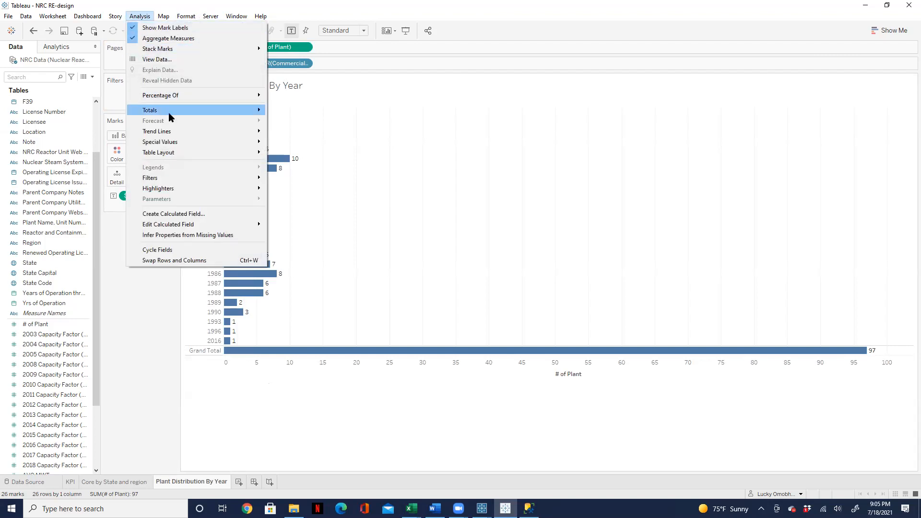
{"action": "mouse_move", "coordinate": [168, 112]}
{"action": "left_click", "coordinate": [296, 122]}
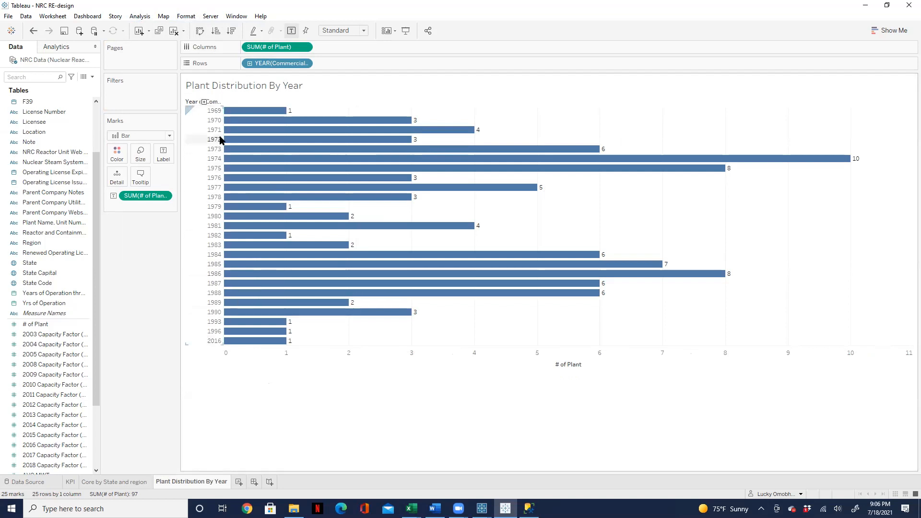
Sort the commercial operation years in descending order by # of Plant.
{"action": "mouse_move", "coordinate": [462, 132]}
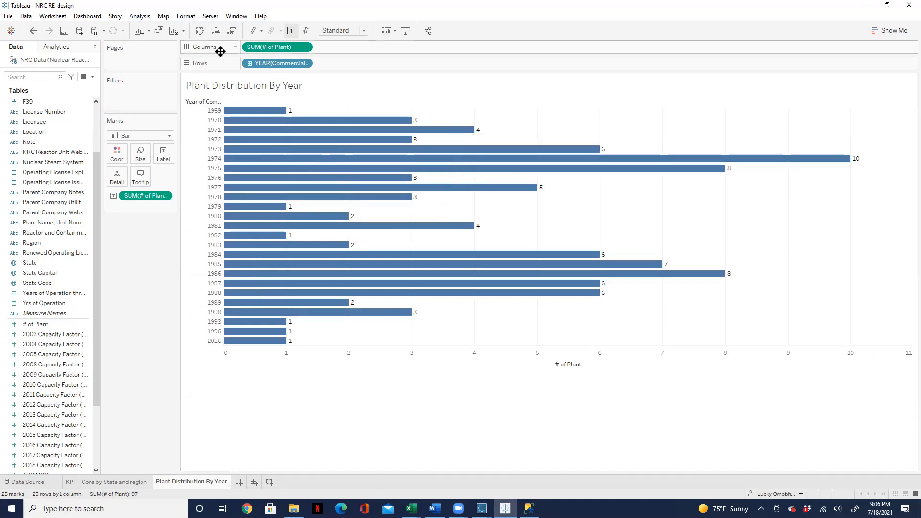
{"action": "left_click", "coordinate": [233, 30]}
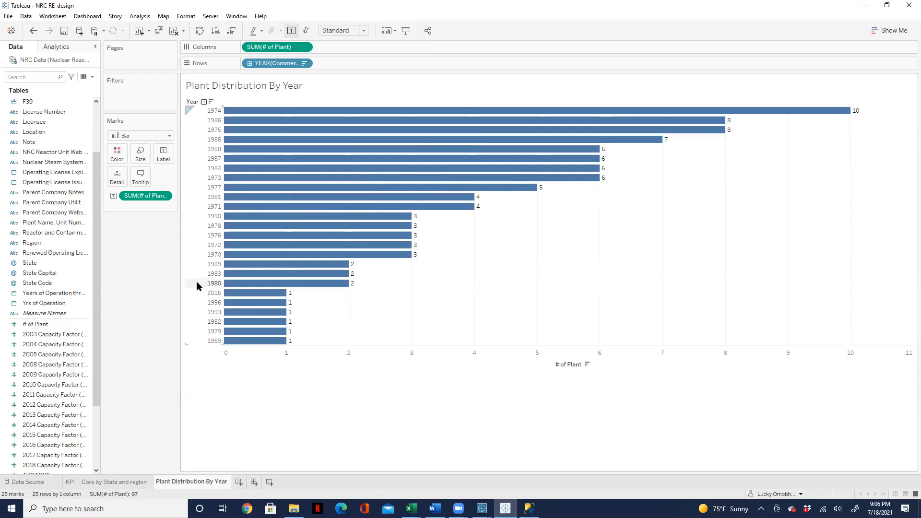
Undo the descending sort of the commercial operation years.
{"action": "key", "text": "ctrl+z"}
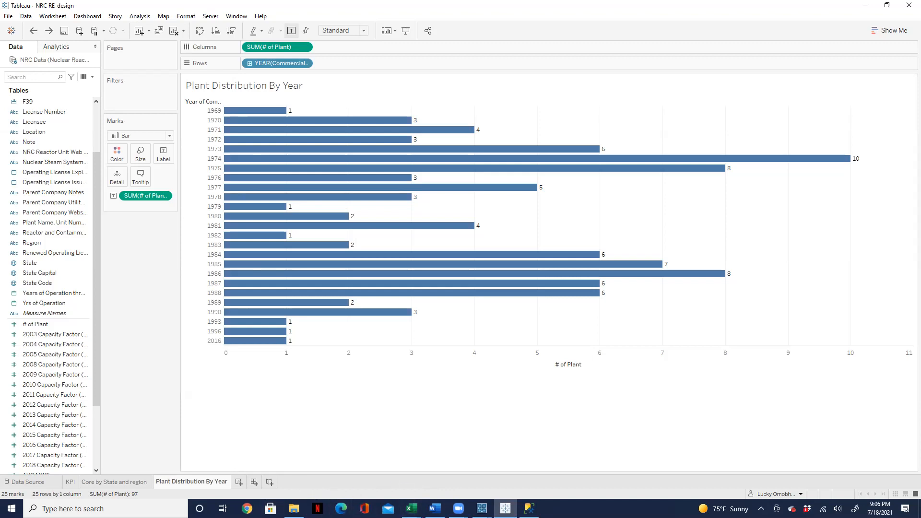
Examine the Yrs of Operation sheet in the reactors-operating 7-16-21 Excel workbook and return to Tableau.
{"action": "mouse_move", "coordinate": [412, 508]}
{"action": "left_click", "coordinate": [397, 468]}
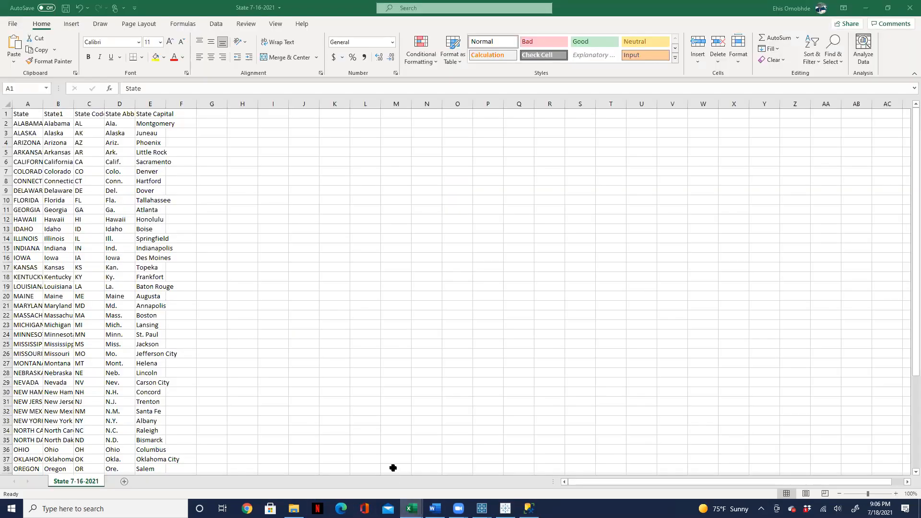
{"action": "left_click", "coordinate": [412, 508]}
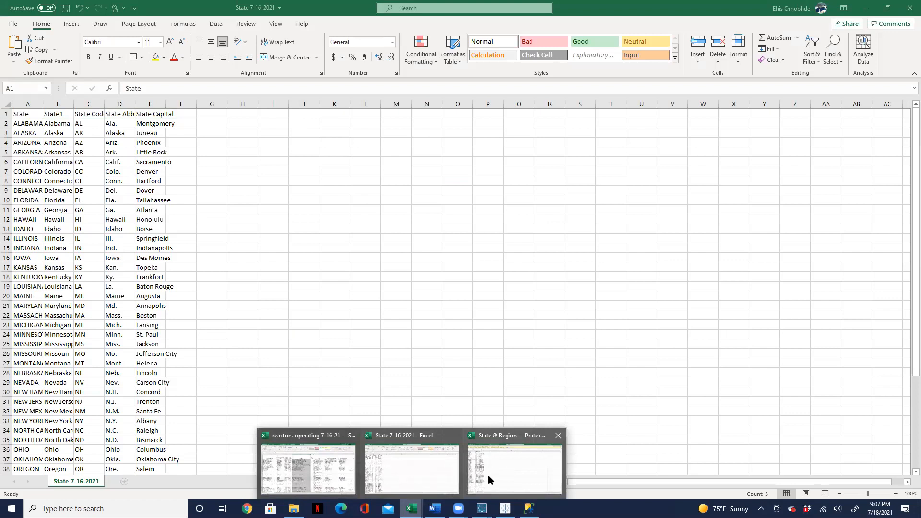
{"action": "left_click", "coordinate": [320, 467]}
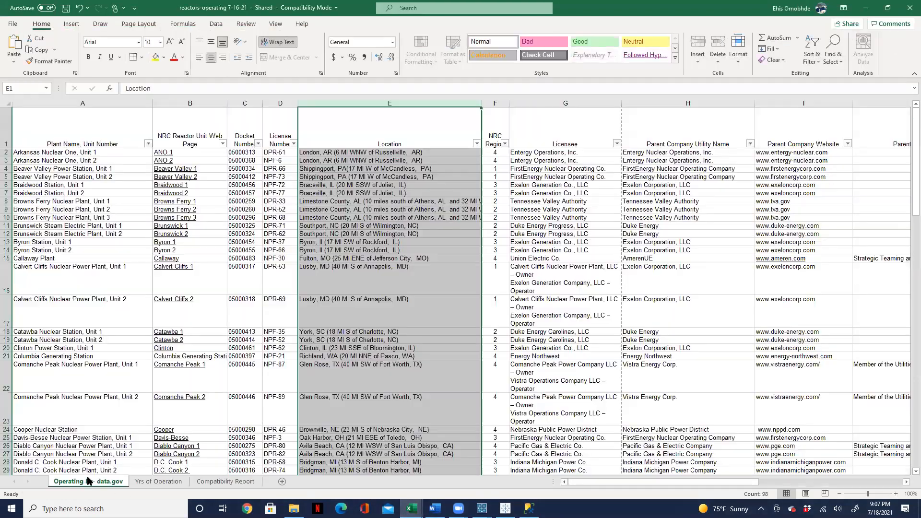
{"action": "left_click", "coordinate": [159, 481]}
{"action": "scroll", "coordinate": [160, 288], "scroll_direction": "down", "scroll_amount": 3}
{"action": "scroll", "coordinate": [161, 288], "scroll_direction": "down", "scroll_amount": 20}
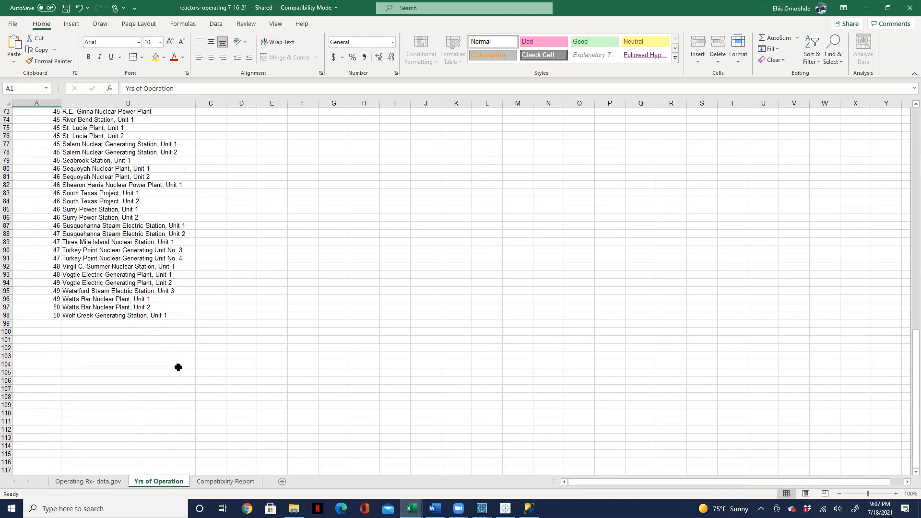
{"action": "scroll", "coordinate": [156, 362], "scroll_direction": "up", "scroll_amount": 12}
{"action": "scroll", "coordinate": [156, 365], "scroll_direction": "up", "scroll_amount": 12}
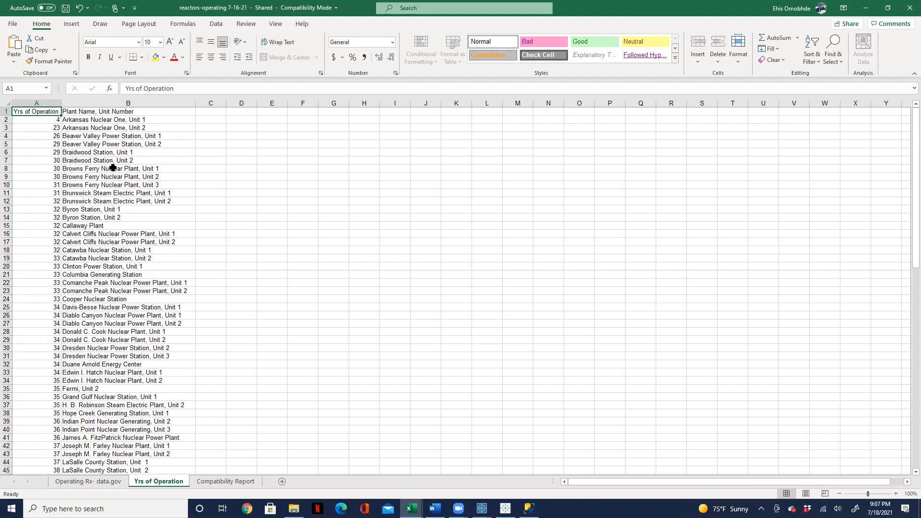
{"action": "left_click", "coordinate": [866, 7]}
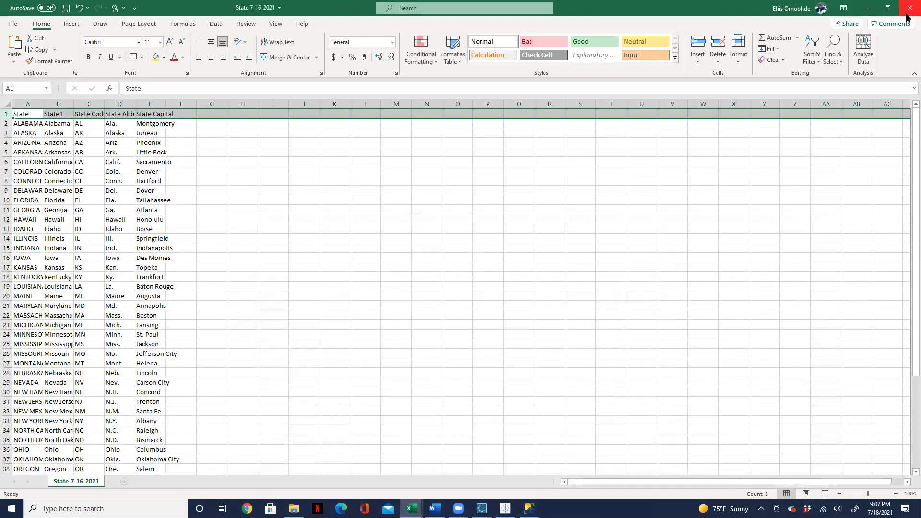
{"action": "left_click", "coordinate": [866, 8]}
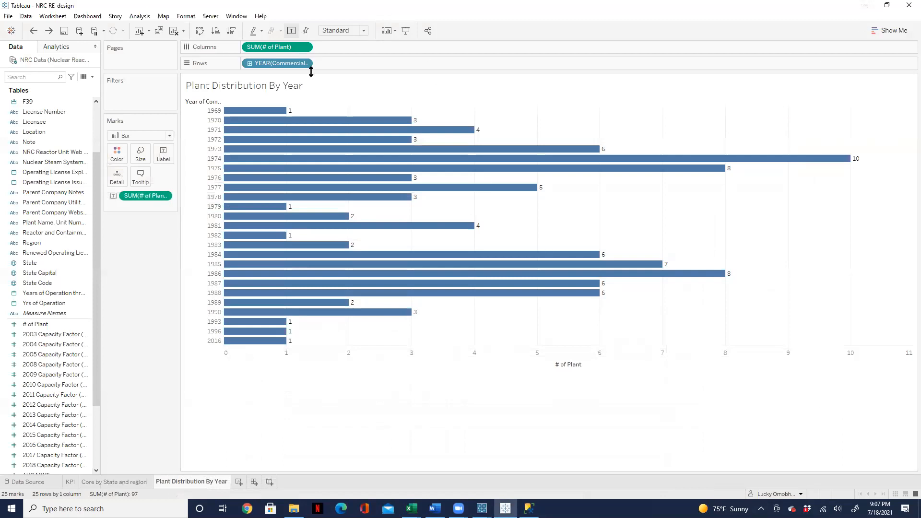
{"action": "left_click", "coordinate": [34, 304]}
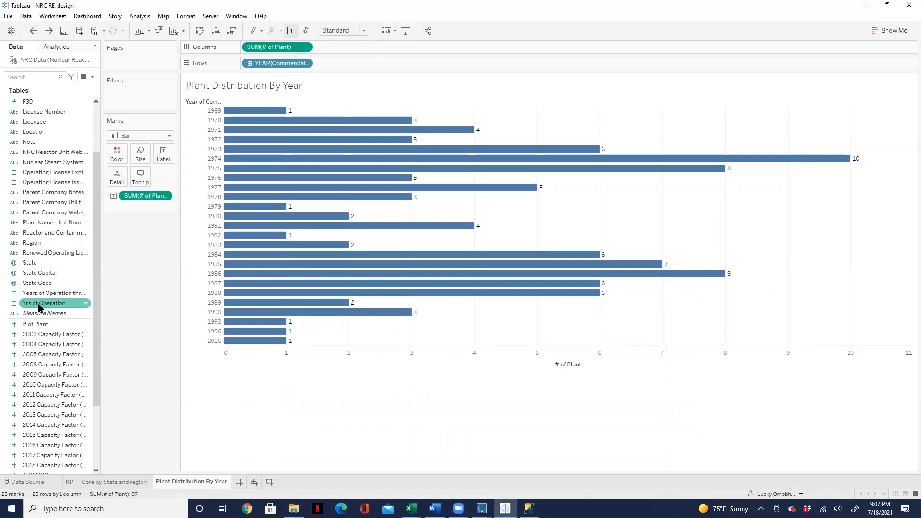
{"action": "left_click_drag", "start_coordinate": [264, 50], "coordinate": [83, 306]}
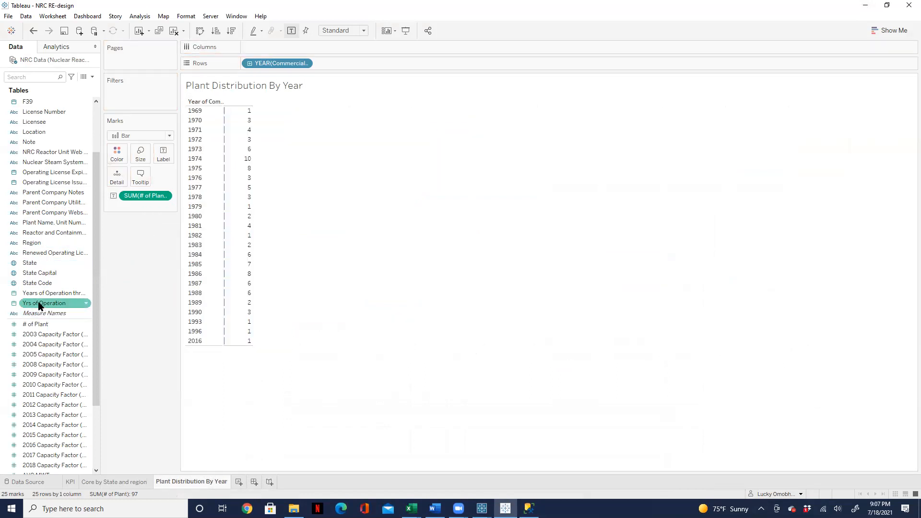
{"action": "key", "text": "ctrl+z"}
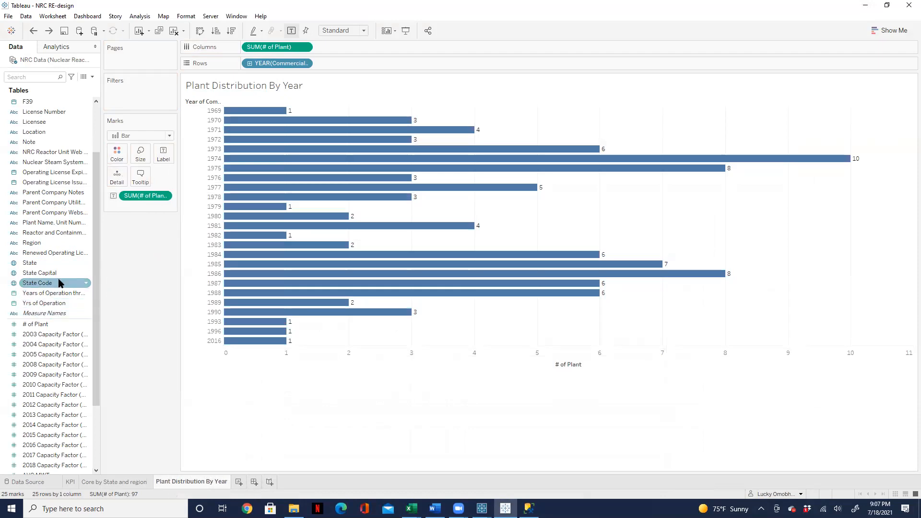
Replace the commercial operation year on Rows with Yrs of Operation, and take Yrs of Operation off again.
{"action": "mouse_move", "coordinate": [253, 141]}
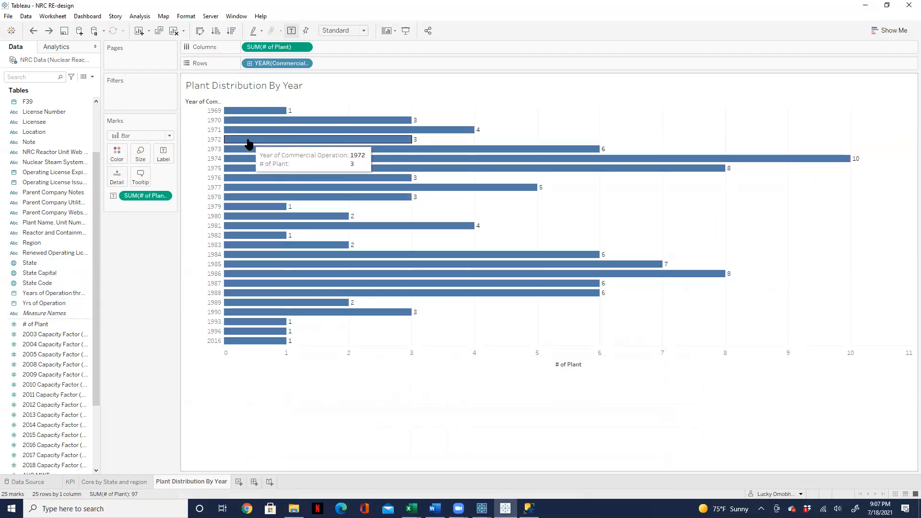
{"action": "left_click_drag", "start_coordinate": [275, 64], "coordinate": [107, 301]}
{"action": "left_click_drag", "start_coordinate": [48, 304], "coordinate": [269, 71]}
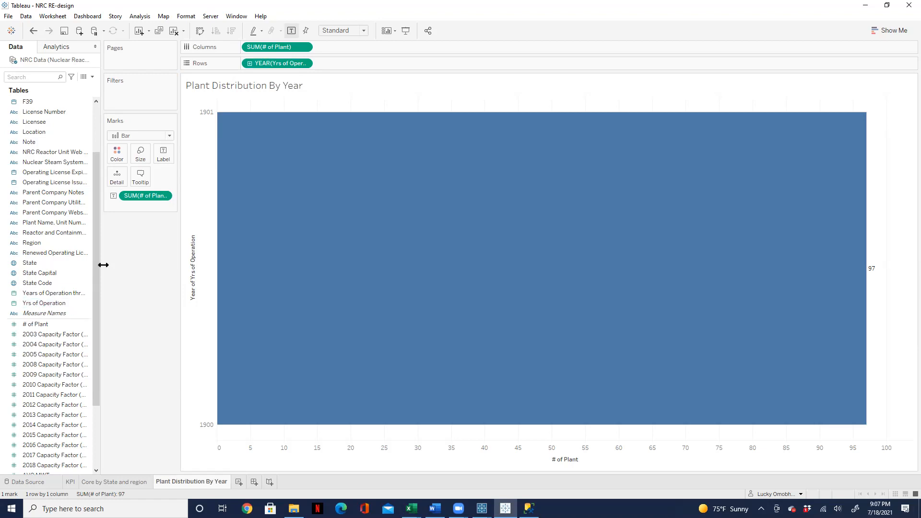
{"action": "left_click_drag", "start_coordinate": [267, 63], "coordinate": [76, 317]}
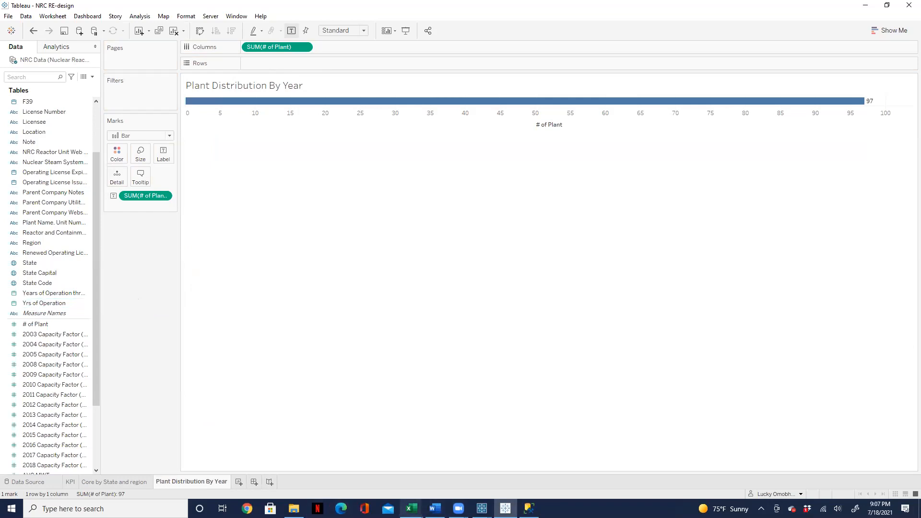
{"action": "left_click", "coordinate": [411, 508]}
{"action": "left_click", "coordinate": [405, 471]}
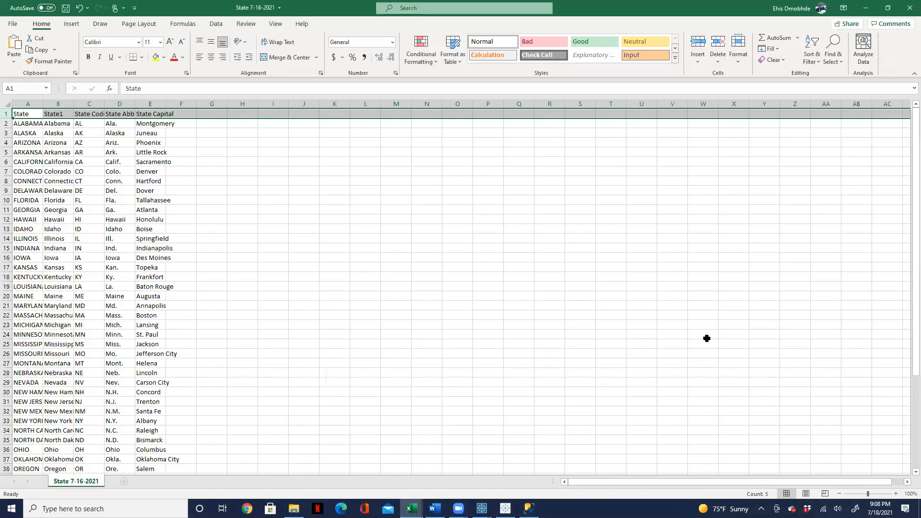
{"action": "left_click", "coordinate": [866, 8]}
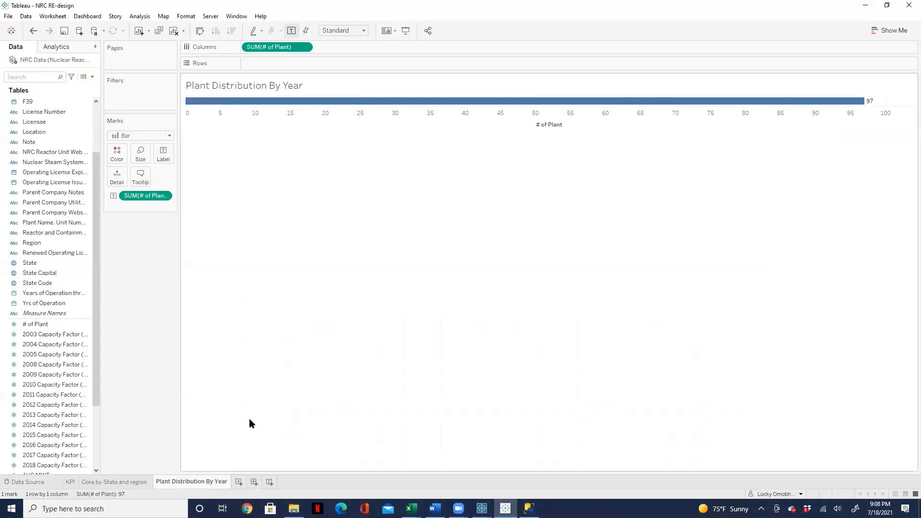
Change the data type of the Yrs of Operation field to String.
{"action": "left_click", "coordinate": [85, 306]}
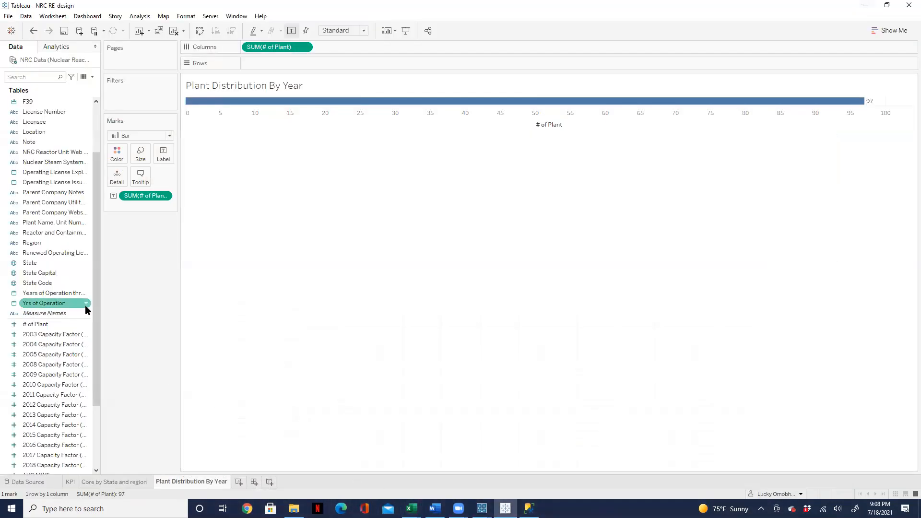
{"action": "left_click", "coordinate": [86, 304]}
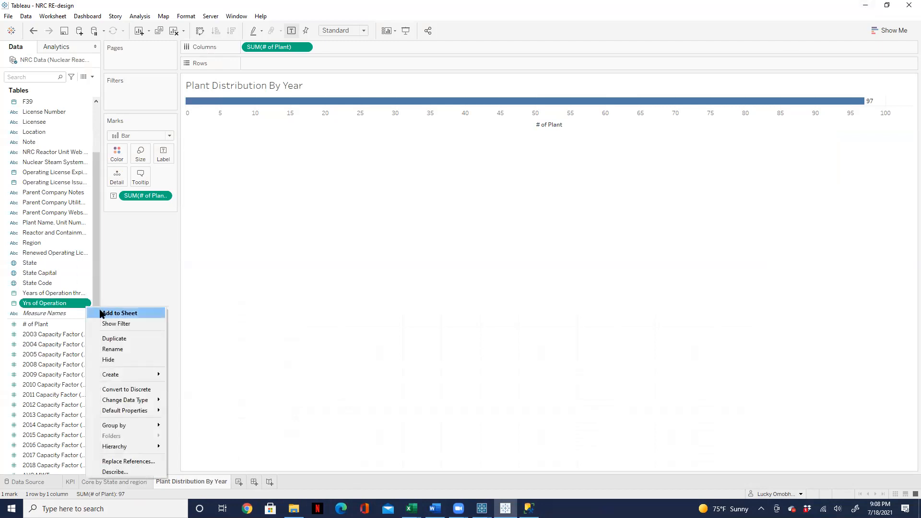
{"action": "left_click", "coordinate": [14, 305]}
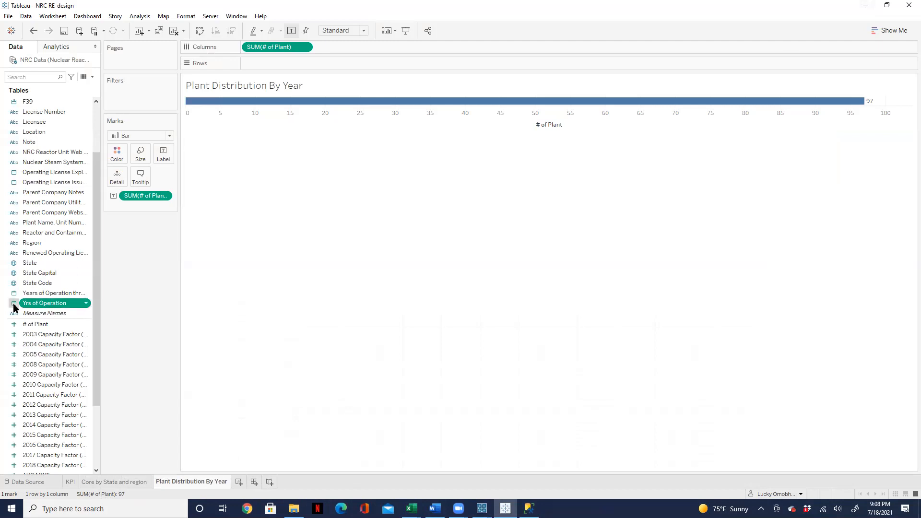
{"action": "left_click", "coordinate": [14, 304]}
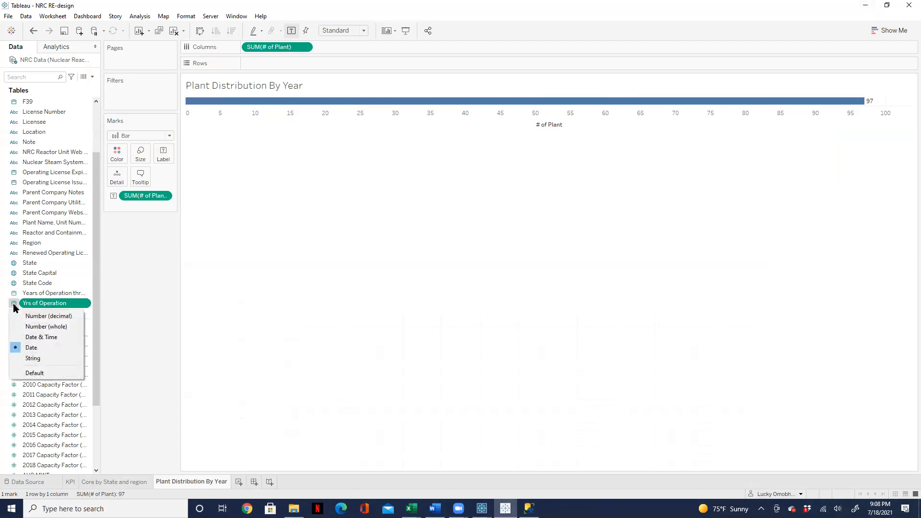
{"action": "left_click", "coordinate": [26, 359]}
Break down # of Plant by Yrs of Operation on Rows and widen the row header to fit its name.
{"action": "left_click_drag", "start_coordinate": [29, 303], "coordinate": [244, 63]}
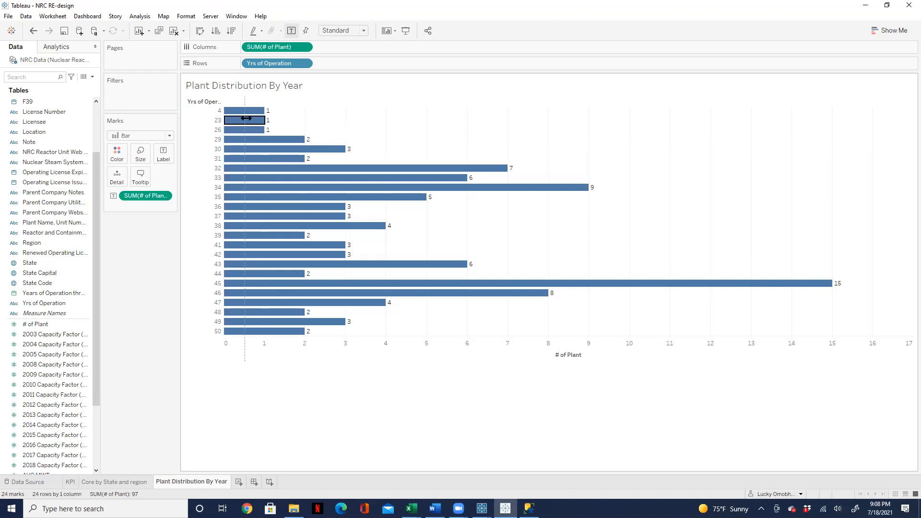
{"action": "left_click_drag", "start_coordinate": [222, 123], "coordinate": [243, 126]}
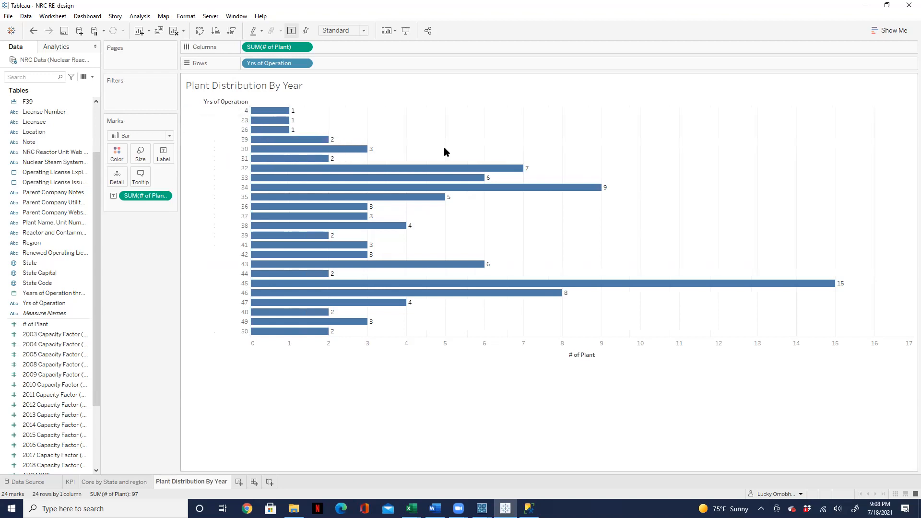
{"action": "mouse_move", "coordinate": [840, 288]}
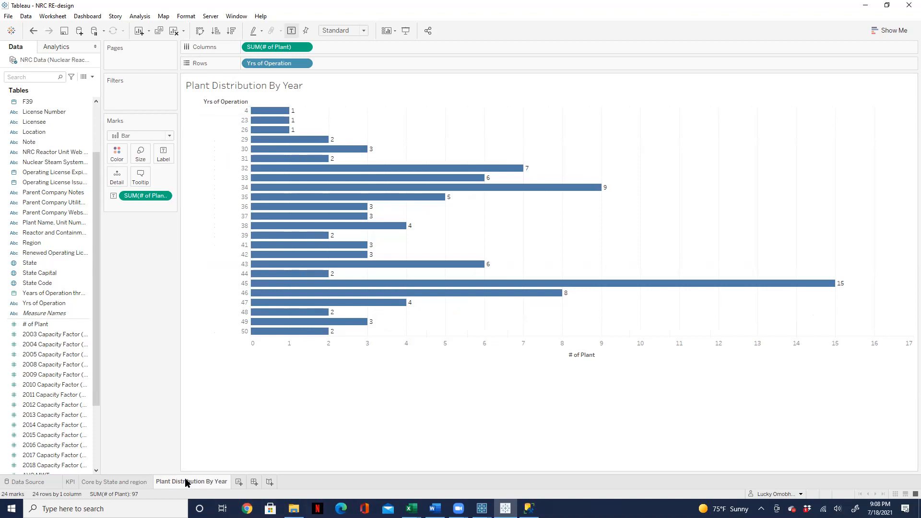
Duplicate the Plant Distribution By Year worksheet.
{"action": "mouse_move", "coordinate": [185, 482]}
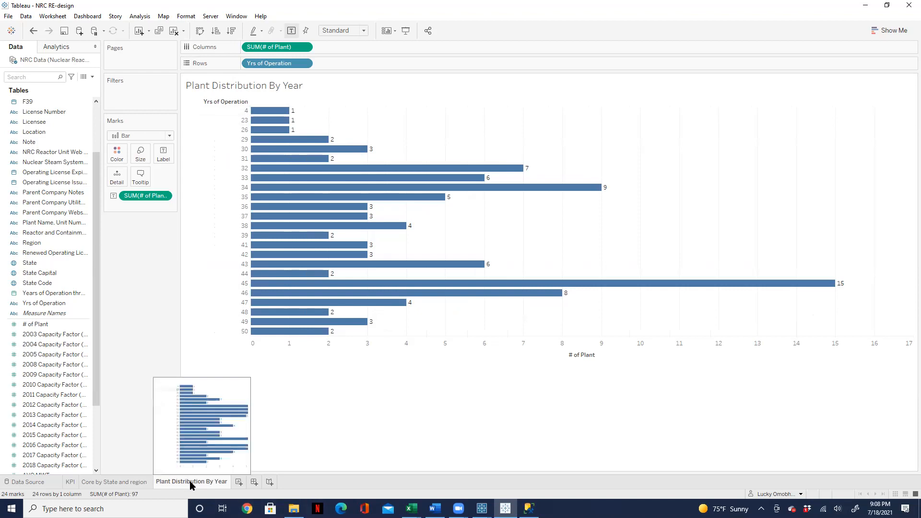
{"action": "right_click", "coordinate": [190, 482]}
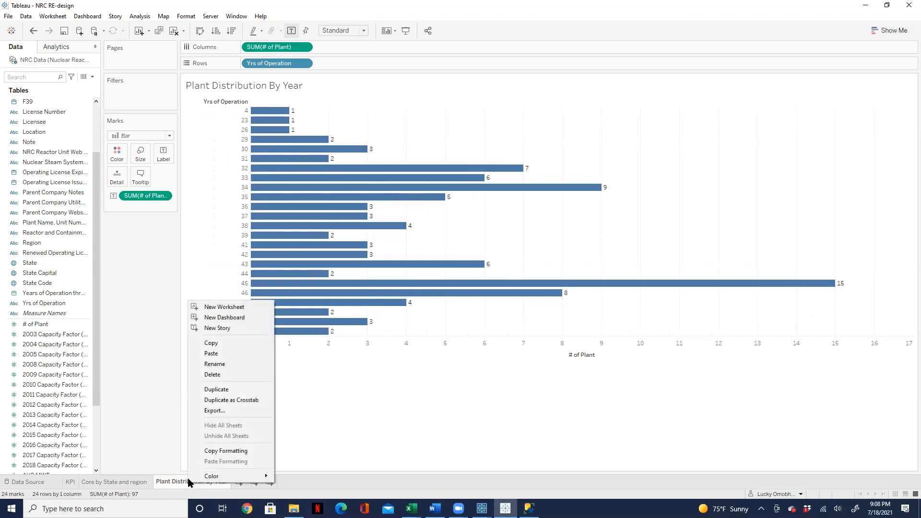
{"action": "left_click", "coordinate": [210, 389]}
Rename the duplicated worksheet as Plant Commercial Year.
{"action": "double_click", "coordinate": [315, 481]}
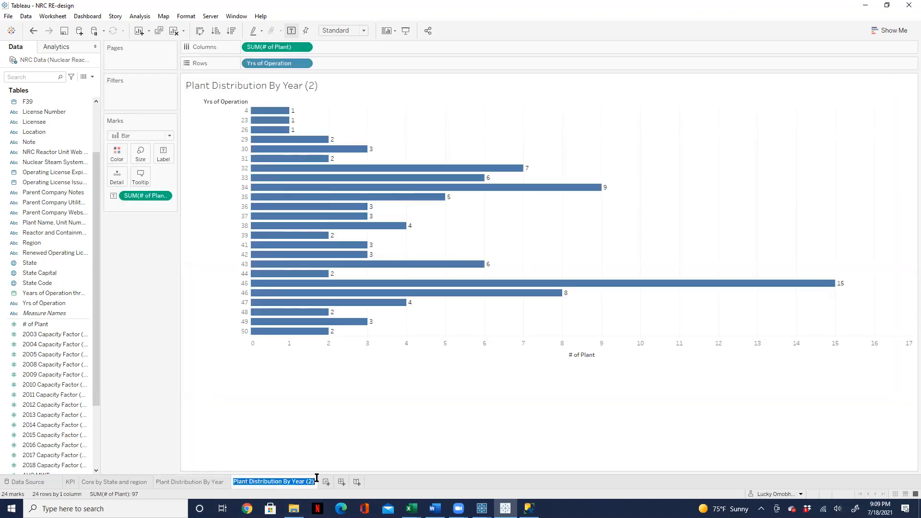
{"action": "key", "text": "Right"}
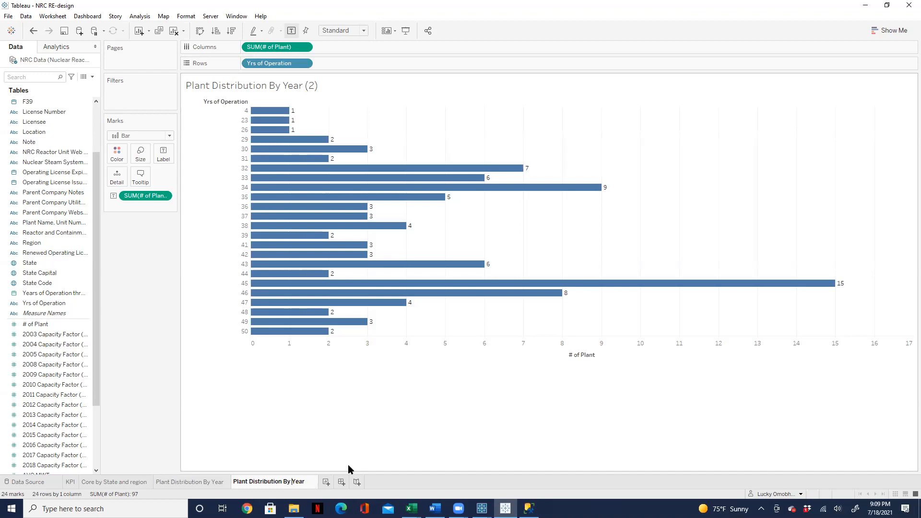
{"action": "key", "text": "BackSpace"}
{"action": "key", "text": "BackSpace"}
{"action": "key", "text": "BackSpace"}
{"action": "key", "text": "BackSpace"}
{"action": "key", "text": "BackSpace"}
{"action": "key", "text": "BackSpace"}
{"action": "key", "text": "BackSpace"}
{"action": "key", "text": "BackSpace"}
{"action": "key", "text": "BackSpace"}
{"action": "key", "text": "BackSpace"}
{"action": "key", "text": "BackSpace"}
{"action": "key", "text": "BackSpace"}
{"action": "key", "text": "BackSpace"}
{"action": "key", "text": "BackSpace"}
{"action": "key", "text": "BackSpace"}
{"action": "key", "text": "BackSpace"}
{"action": "type", "text": "Commercial"}
{"action": "key", "text": "Return"}
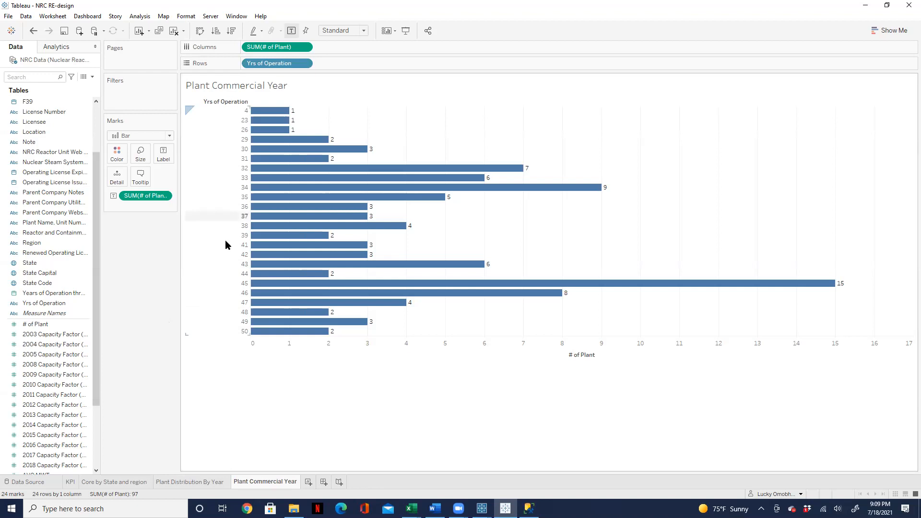
Replace Yrs of Operation on Rows of the Plant Commercial Year sheet with the year of Commercial Operation.
{"action": "left_click_drag", "start_coordinate": [263, 63], "coordinate": [158, 283]}
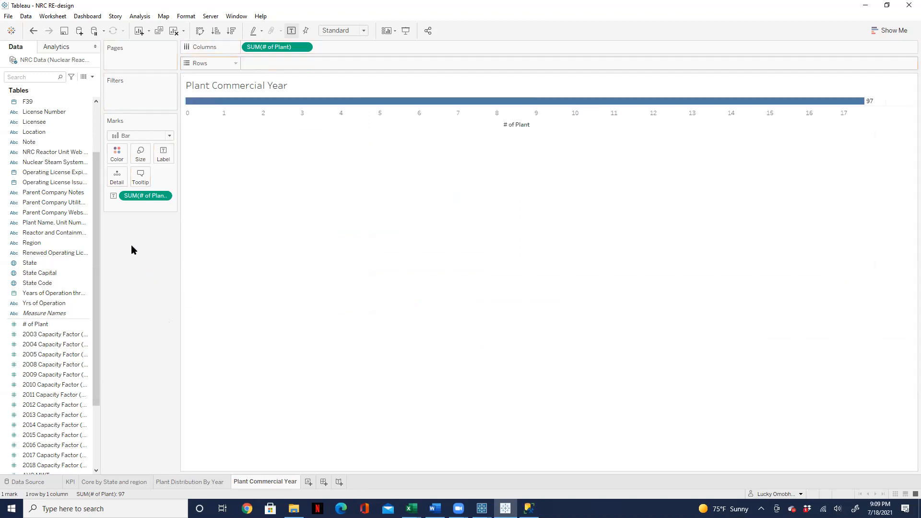
{"action": "left_click", "coordinate": [48, 78]}
{"action": "type", "text": "comm"}
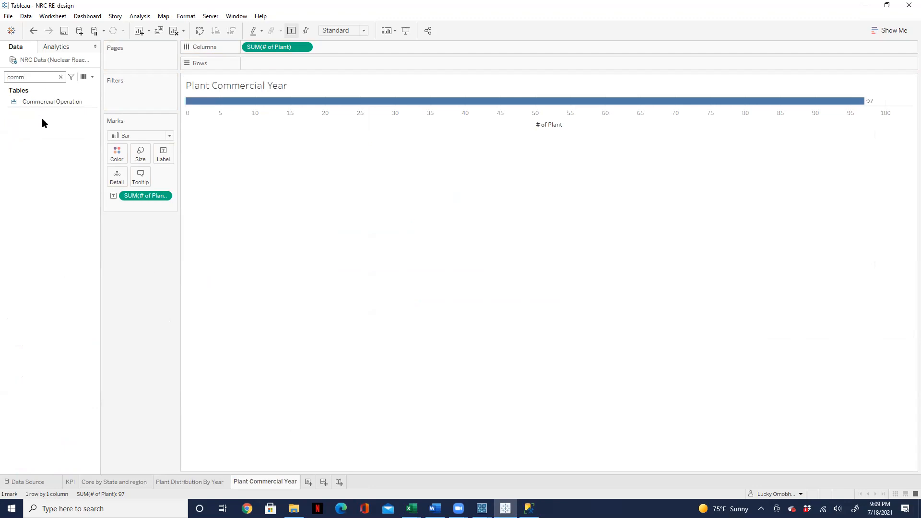
{"action": "left_click_drag", "start_coordinate": [48, 101], "coordinate": [272, 61]}
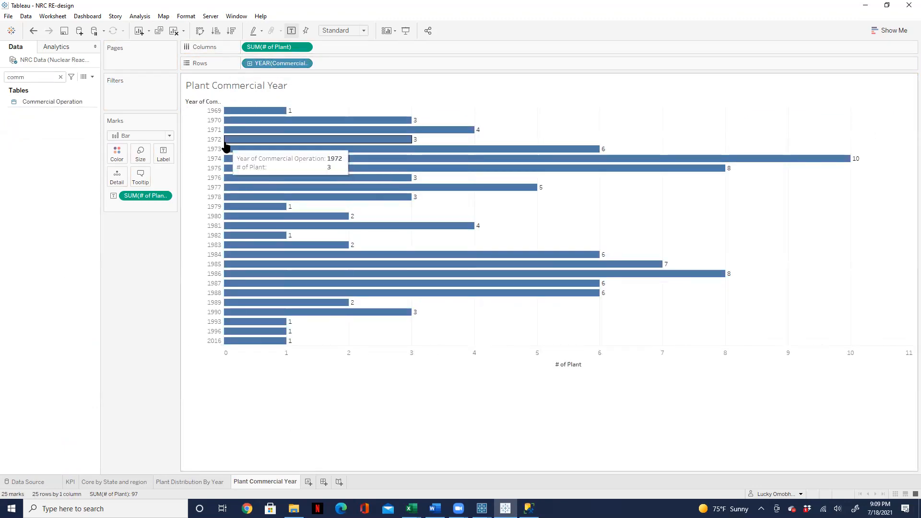
Create a dashboard with the Plant Distribution By Year sheet placed above the Plant Commercial Year sheet.
{"action": "left_click", "coordinate": [323, 482]}
{"action": "mouse_move", "coordinate": [53, 178]}
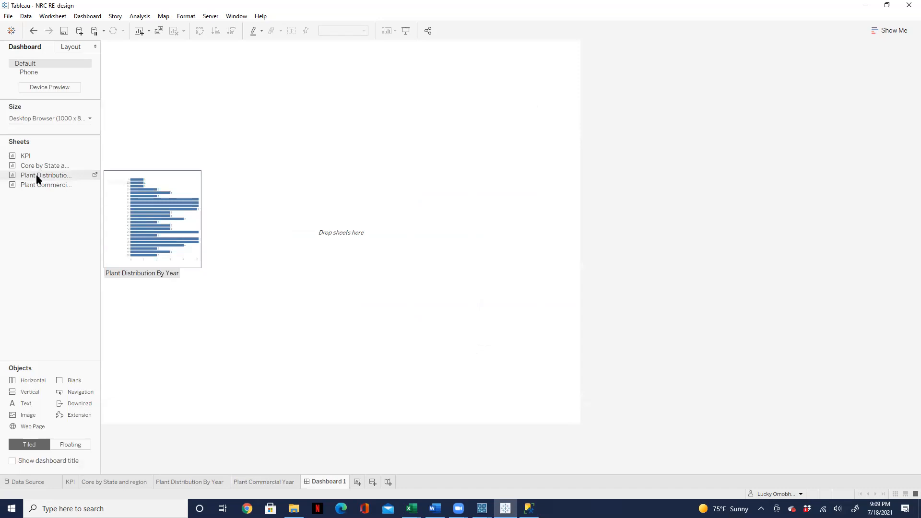
{"action": "left_click_drag", "start_coordinate": [37, 178], "coordinate": [182, 153]}
{"action": "mouse_move", "coordinate": [43, 186]}
{"action": "left_click_drag", "start_coordinate": [44, 186], "coordinate": [295, 367]}
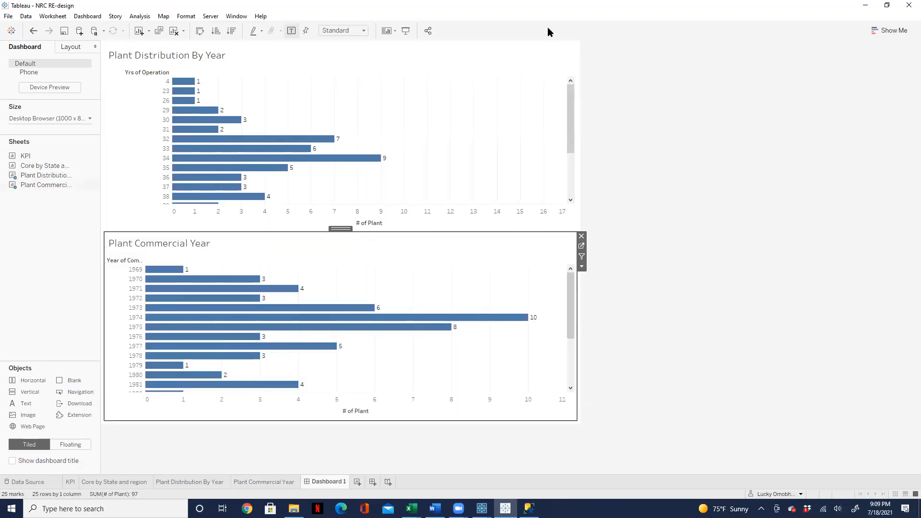
{"action": "left_click", "coordinate": [569, 50]}
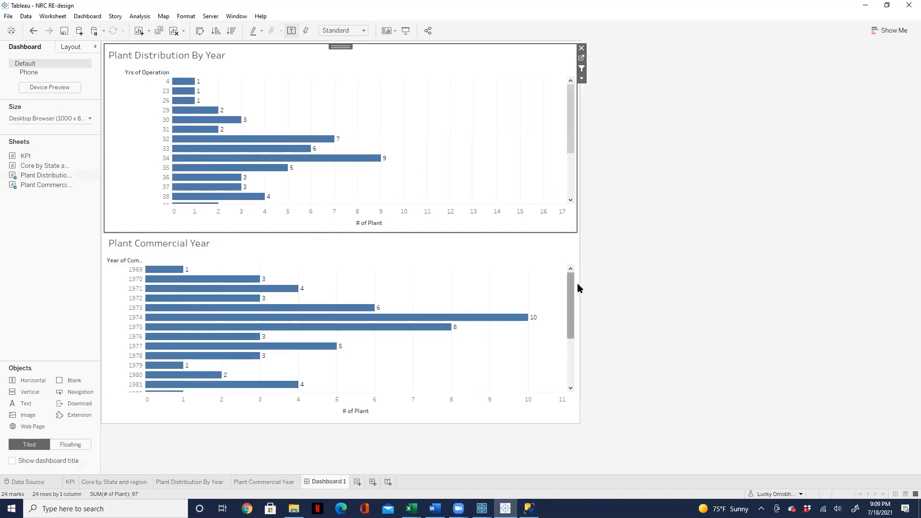
{"action": "mouse_move", "coordinate": [182, 89]}
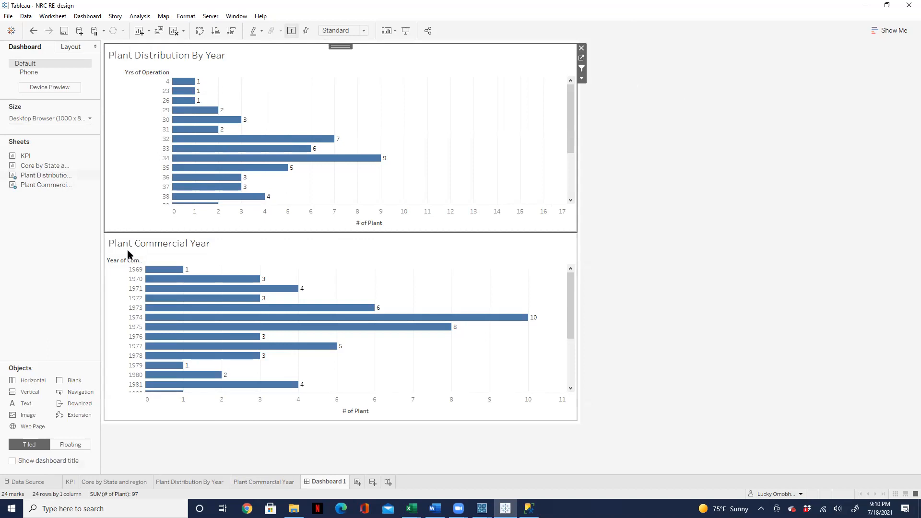
Check how the 4-year and 23-year bars in Plant Distribution By Year filter the Plant Commercial Year chart, clearing each selection.
{"action": "left_click_drag", "start_coordinate": [574, 312], "coordinate": [568, 288]}
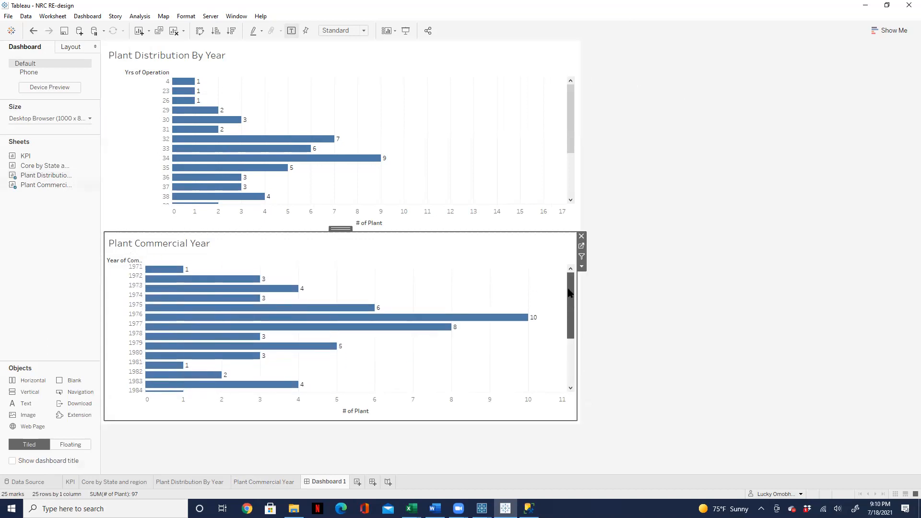
{"action": "left_click", "coordinate": [188, 82]}
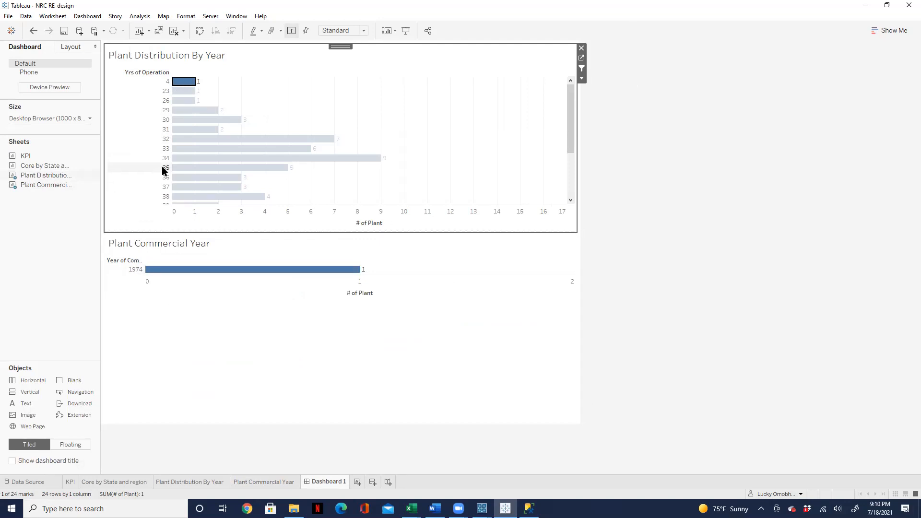
{"action": "left_click", "coordinate": [182, 82]}
{"action": "left_click", "coordinate": [181, 91]}
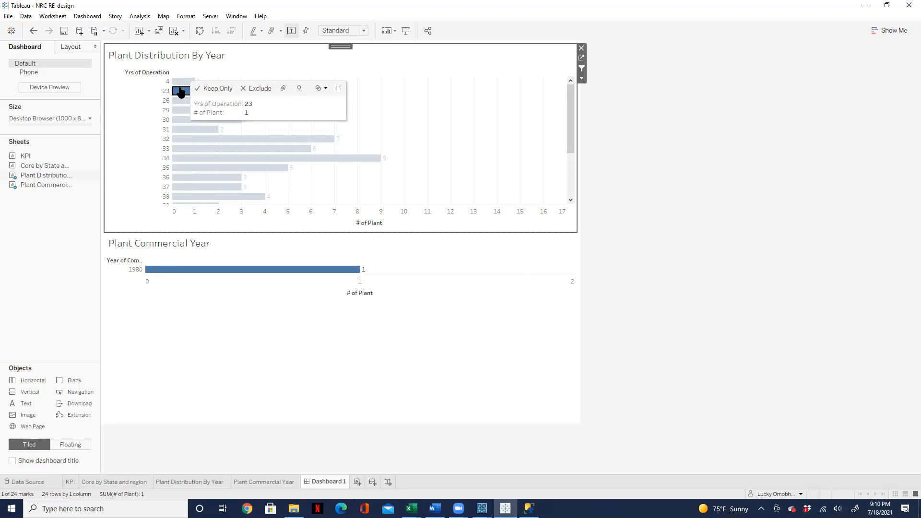
{"action": "left_click", "coordinate": [181, 91]}
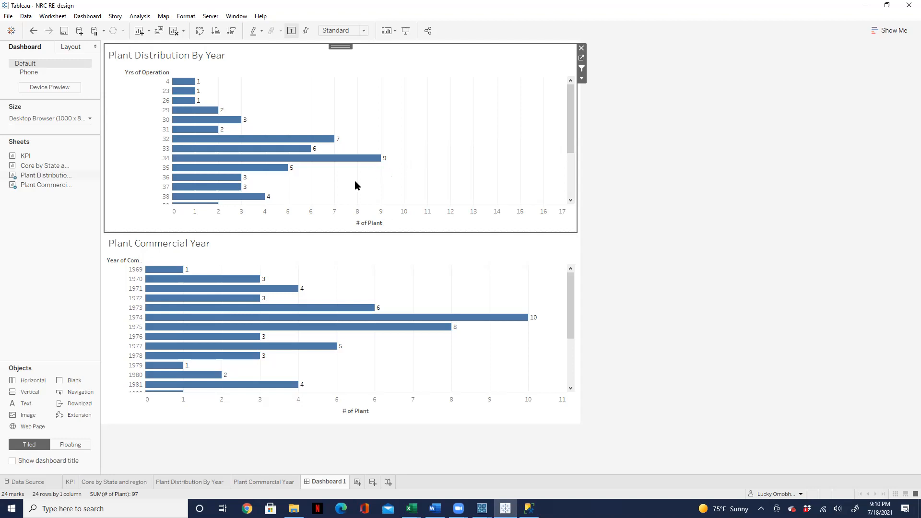
Check how the 2016 bar in Plant Commercial Year filters the Plant Distribution By Year chart, and clear the selection.
{"action": "left_click", "coordinate": [571, 287]}
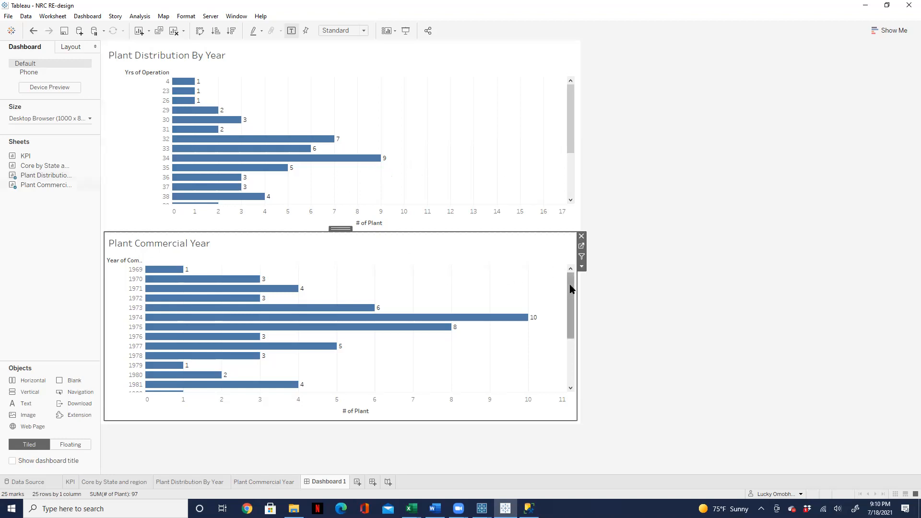
{"action": "left_click_drag", "start_coordinate": [571, 288], "coordinate": [547, 398]}
{"action": "mouse_move", "coordinate": [153, 392]}
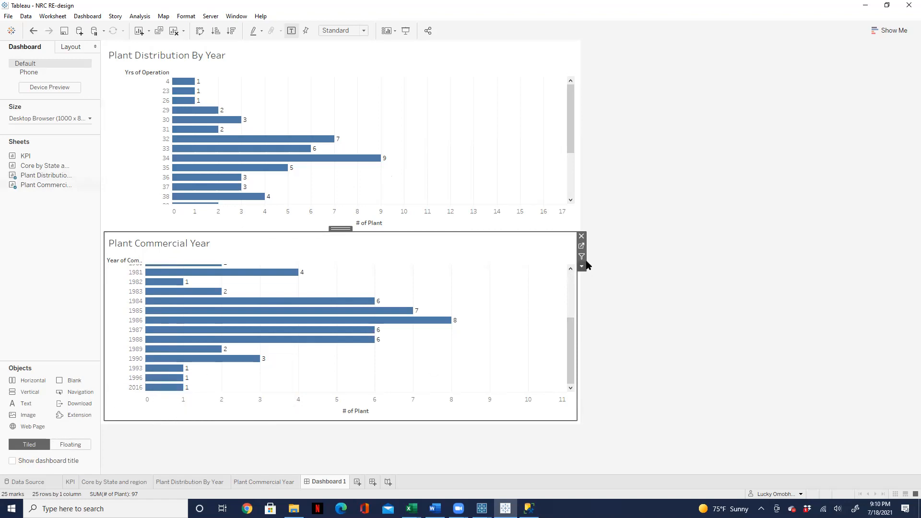
{"action": "left_click", "coordinate": [167, 387]}
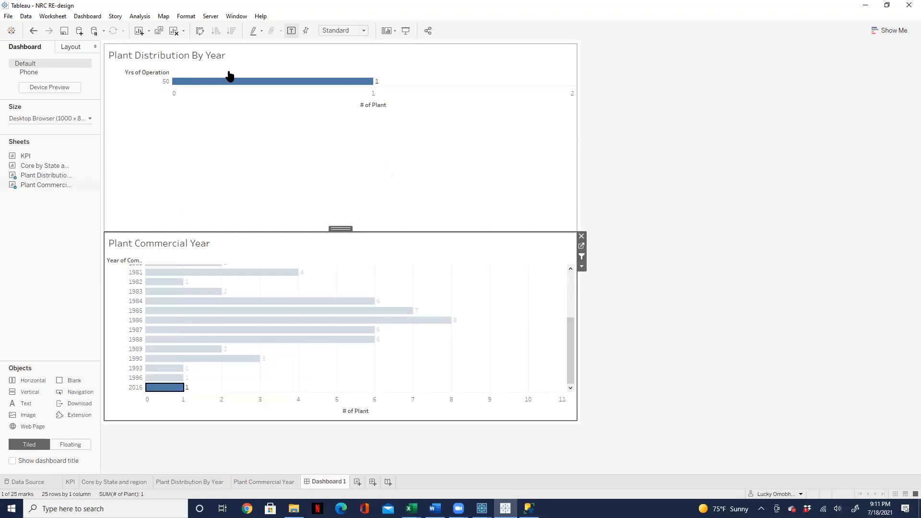
{"action": "mouse_move", "coordinate": [215, 81]}
{"action": "left_click", "coordinate": [156, 389]}
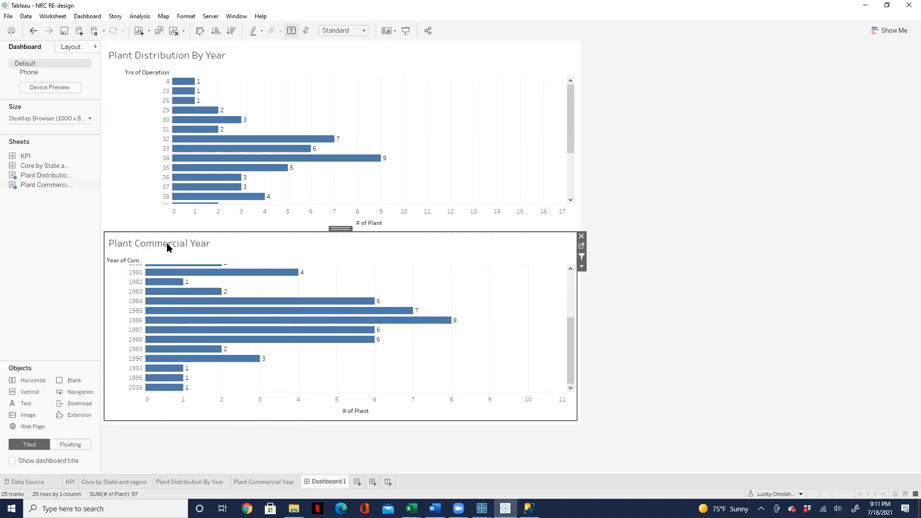
{"action": "mouse_move", "coordinate": [149, 393]}
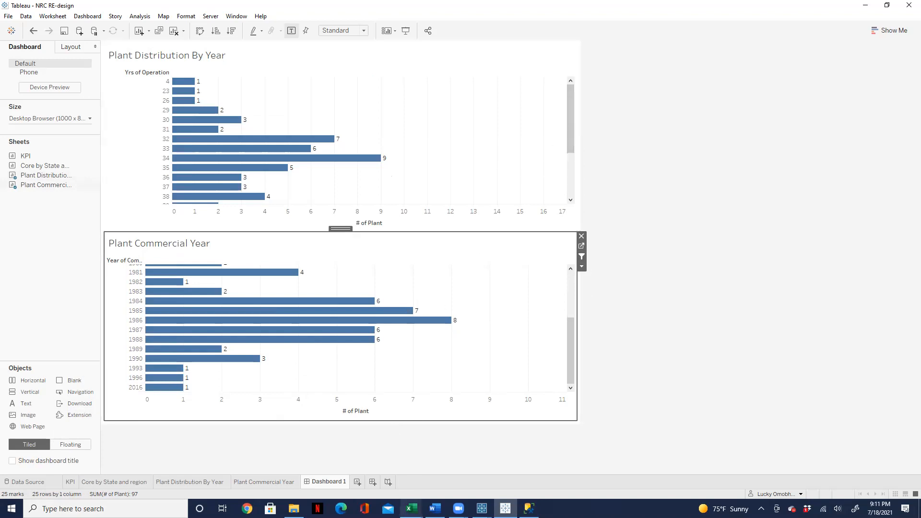
Switch to the reactors-operating 7-16-21 workbook in Excel, review the Yrs of Operation column and the Operating Rx- data.gov sheet, and return to Tableau.
{"action": "mouse_move", "coordinate": [412, 509]}
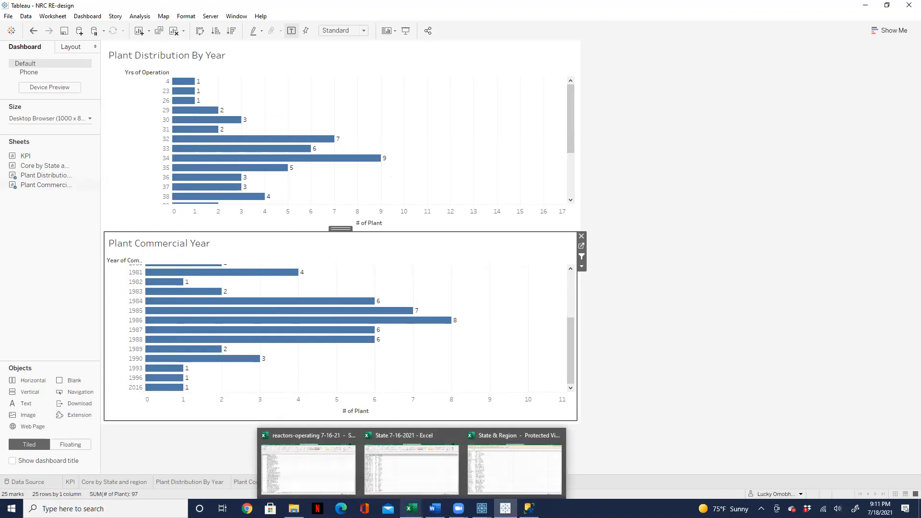
{"action": "left_click", "coordinate": [320, 473]}
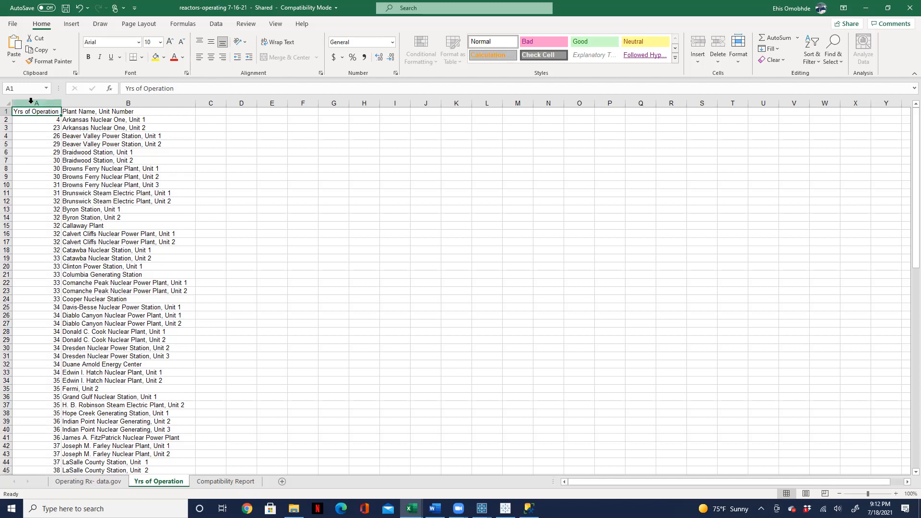
{"action": "mouse_move", "coordinate": [36, 103]}
{"action": "left_mouse_down"}
{"action": "mouse_move", "coordinate": [98, 100]}
{"action": "mouse_move", "coordinate": [53, 103]}
{"action": "left_mouse_up"}
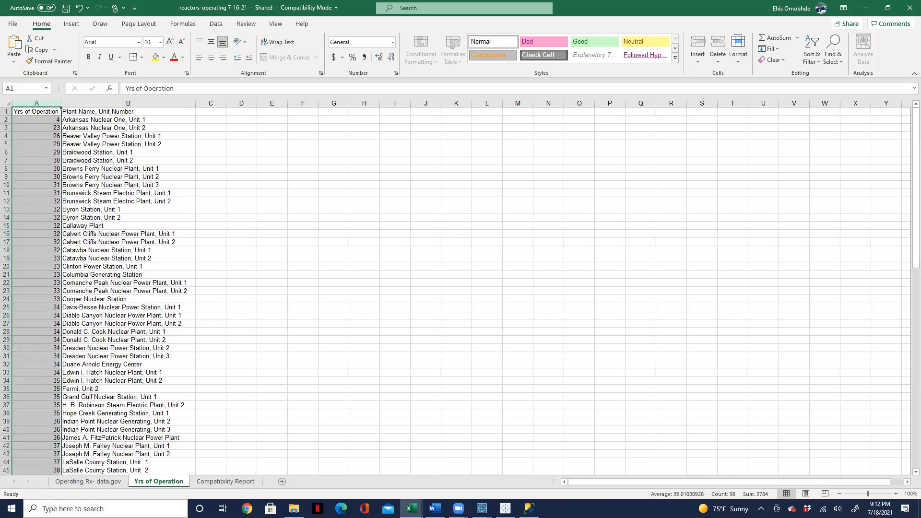
{"action": "left_click", "coordinate": [88, 482]}
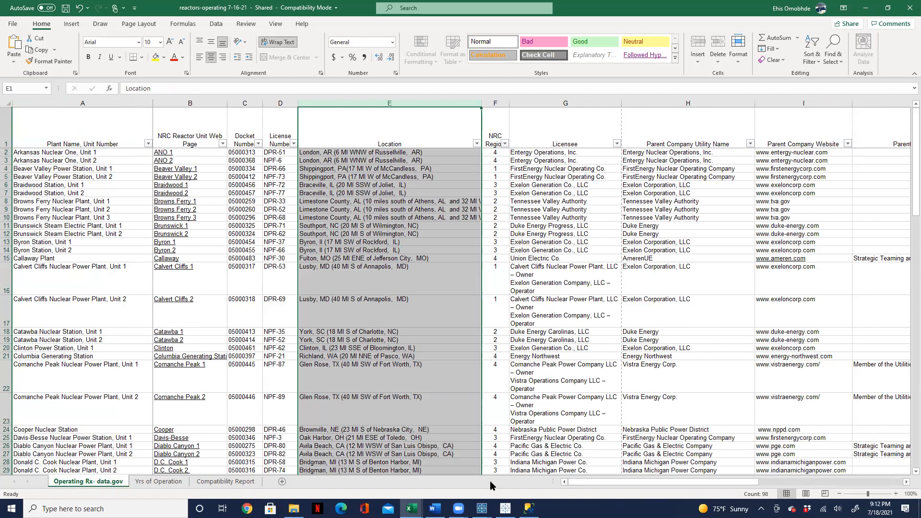
{"action": "left_click", "coordinate": [482, 508]}
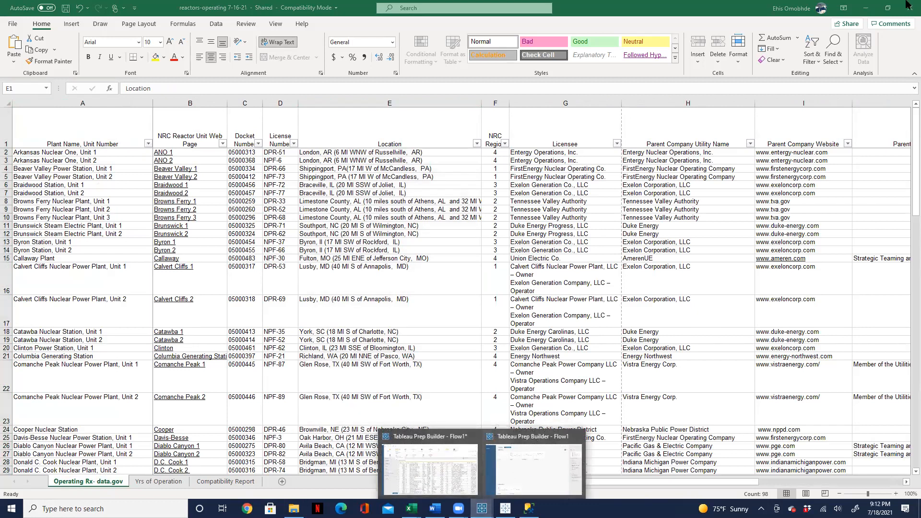
{"action": "left_click", "coordinate": [869, 8]}
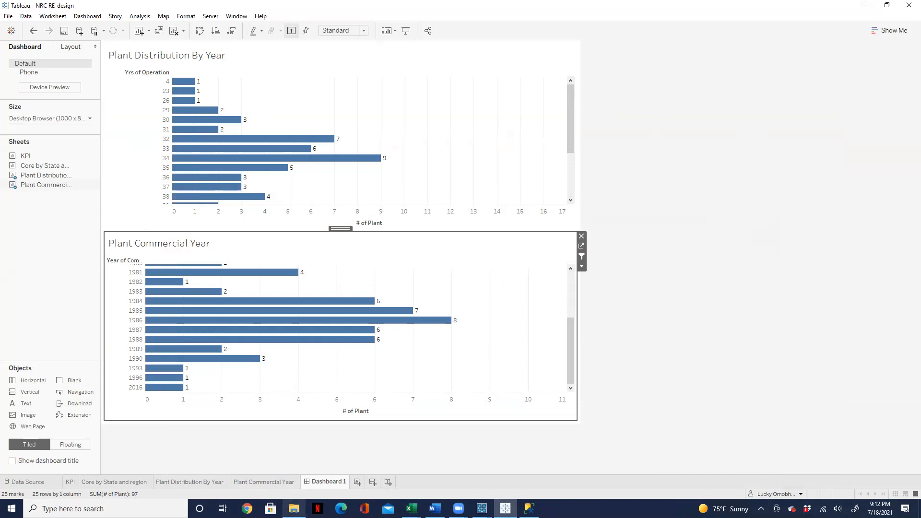
Switch to the Tableau Prep Builder flow that contains the SQL Output step for NRC Data.
{"action": "mouse_move", "coordinate": [294, 508]}
{"action": "right_click", "coordinate": [332, 483]}
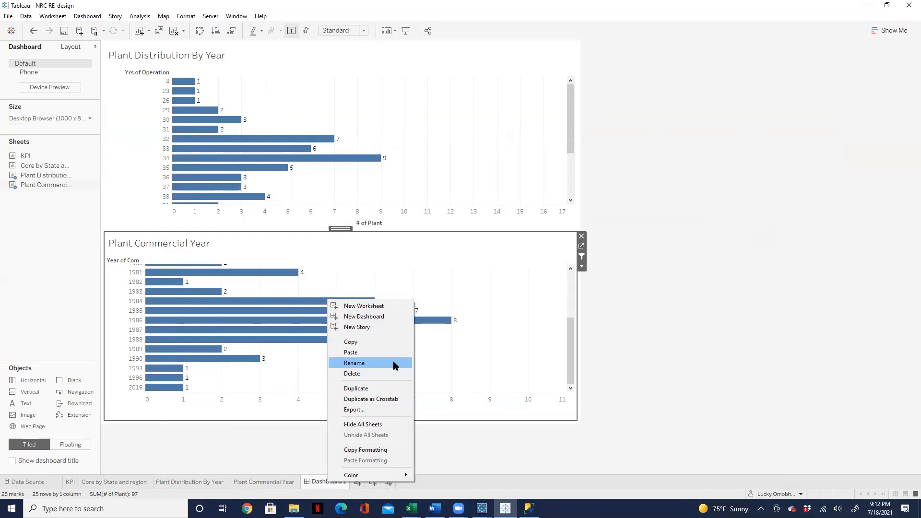
{"action": "mouse_move", "coordinate": [482, 509]}
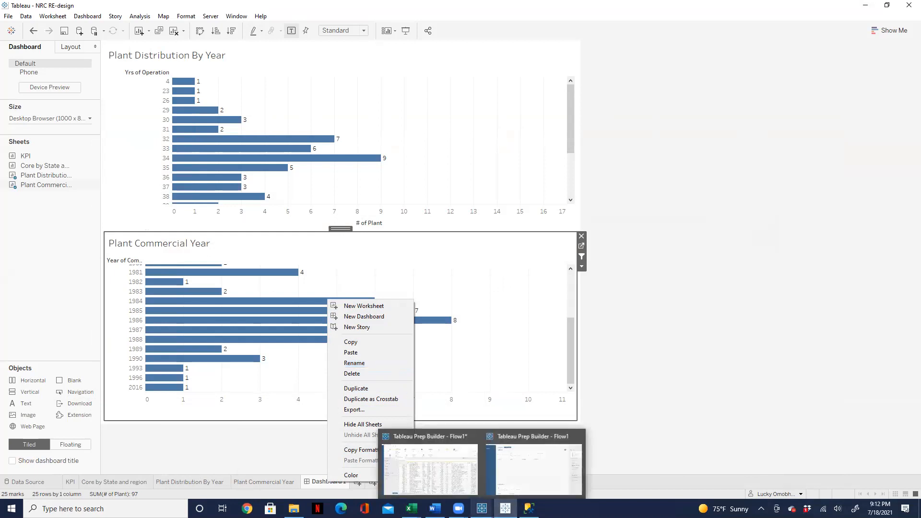
{"action": "left_click", "coordinate": [522, 488]}
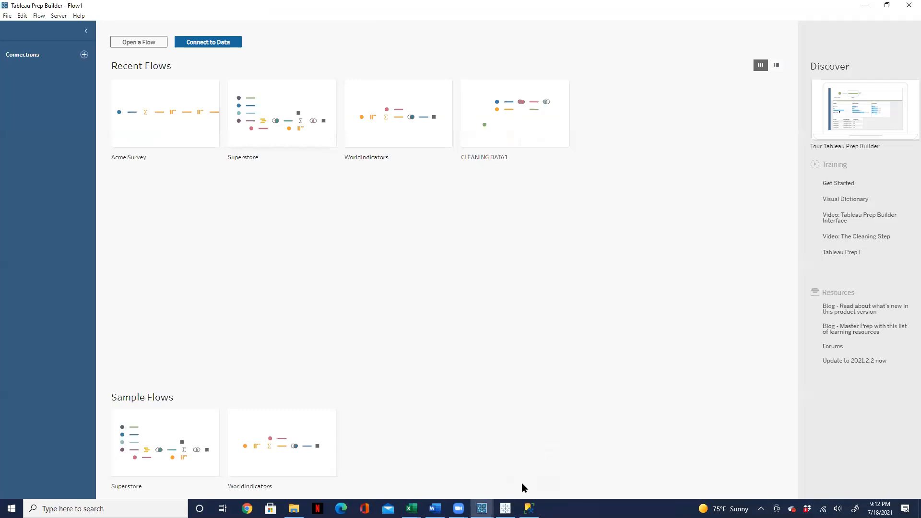
{"action": "mouse_move", "coordinate": [482, 508]}
{"action": "left_click", "coordinate": [449, 481]}
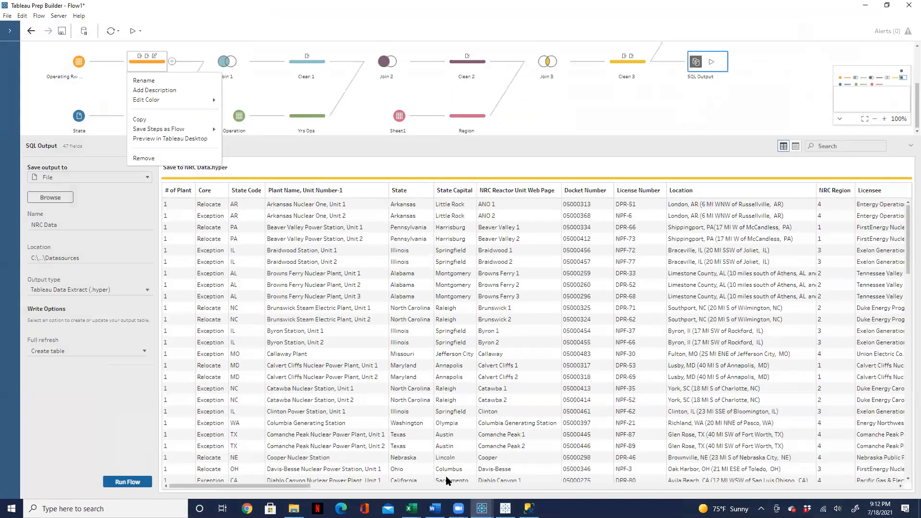
{"action": "left_click", "coordinate": [48, 106]}
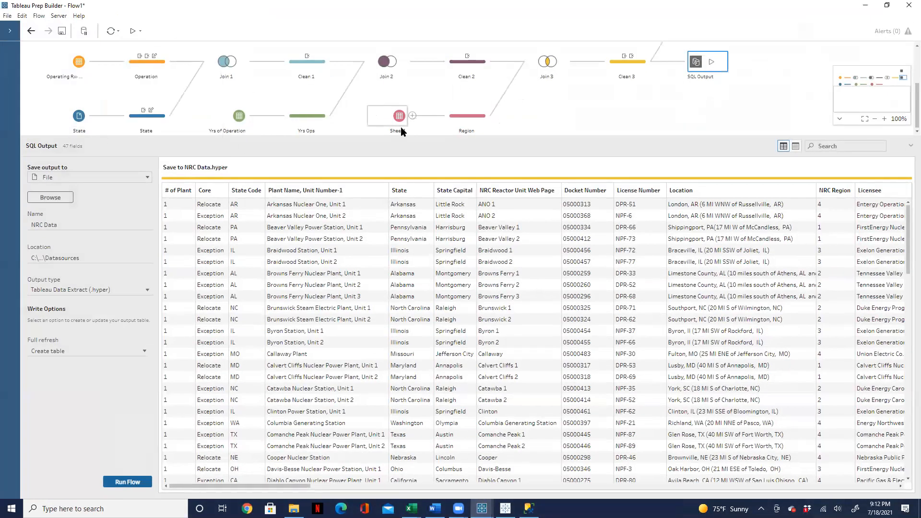
Enlarge the flow pane, show the connections, inspect the Yrs Ops step and refresh the flow's inputs.
{"action": "left_click_drag", "start_coordinate": [414, 146], "coordinate": [397, 280]}
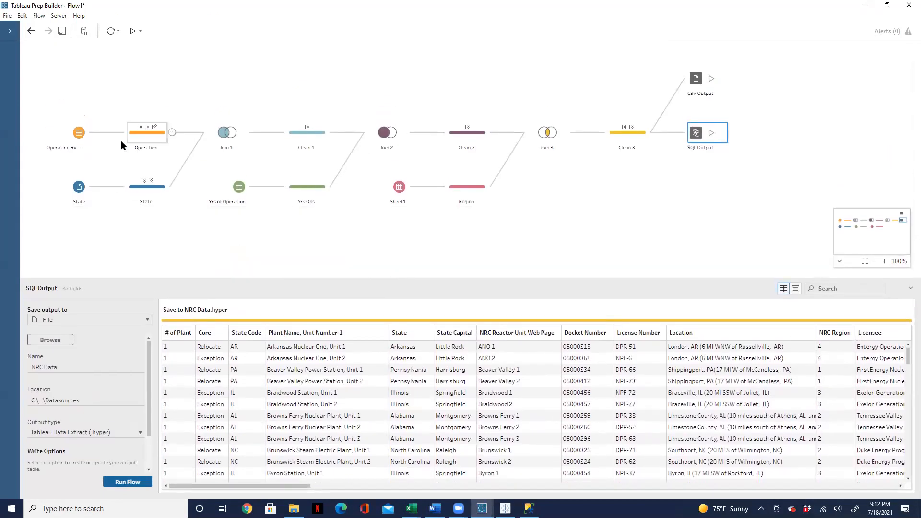
{"action": "left_click", "coordinate": [11, 31]}
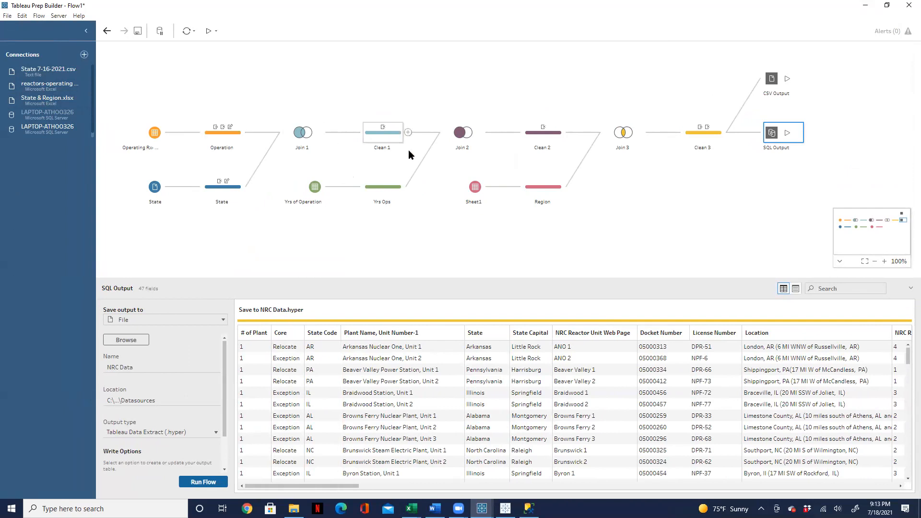
{"action": "left_click", "coordinate": [387, 188]}
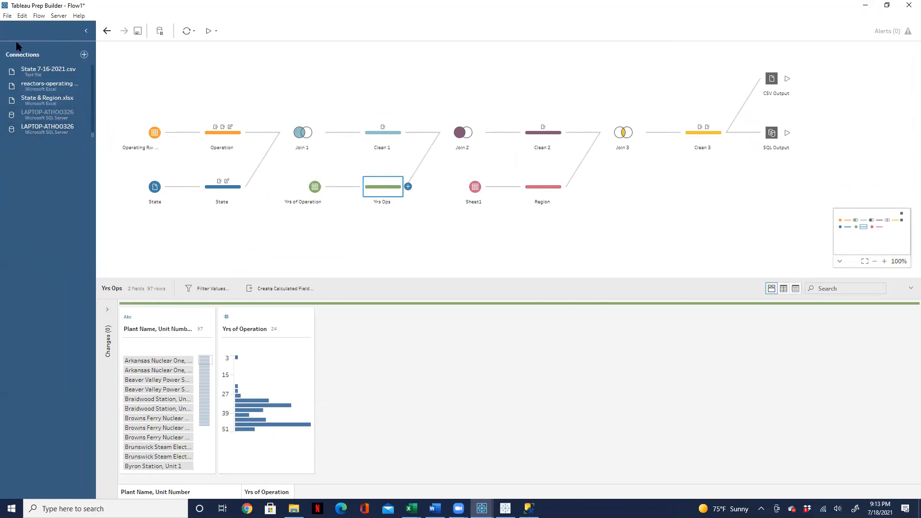
{"action": "left_click", "coordinate": [185, 31]}
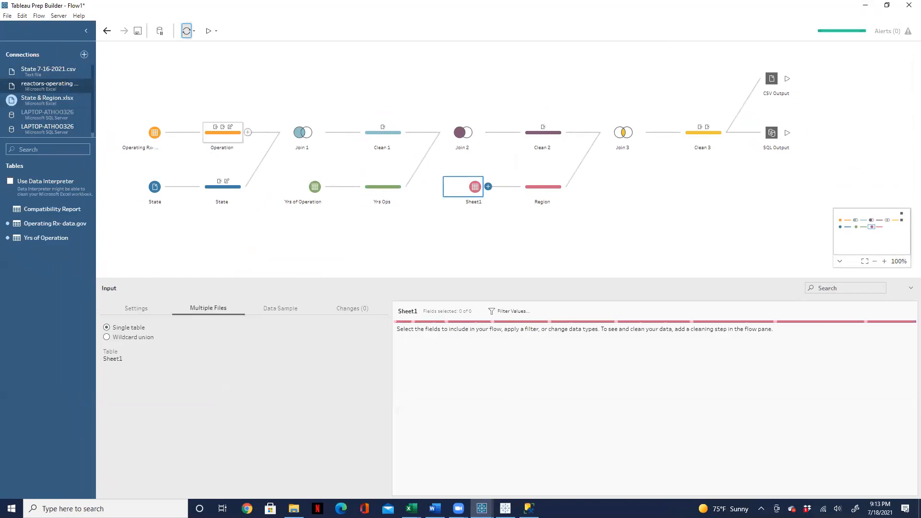
Switch to the reactors-operating 7-16-21 workbook in Excel and copy the Licensee column from the Operating Rx- data.gov sheet.
{"action": "mouse_move", "coordinate": [412, 509]}
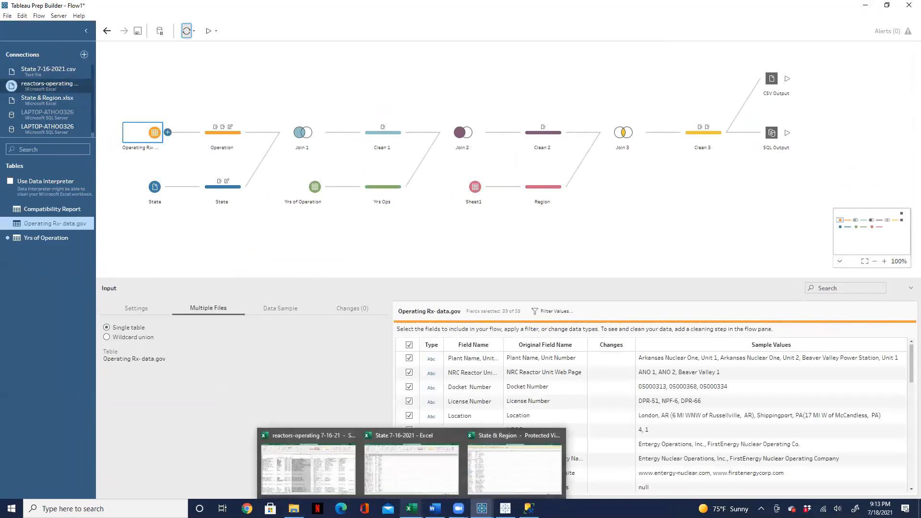
{"action": "left_click", "coordinate": [303, 468]}
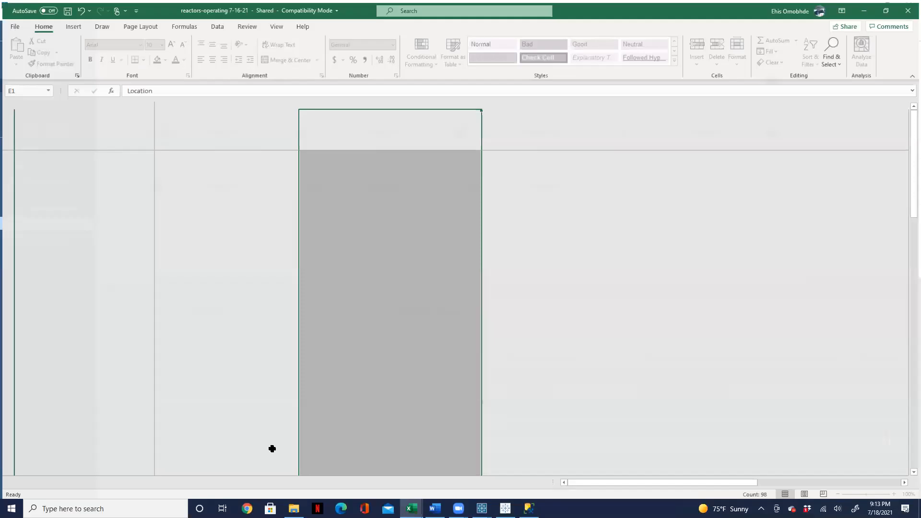
{"action": "left_click", "coordinate": [171, 482]}
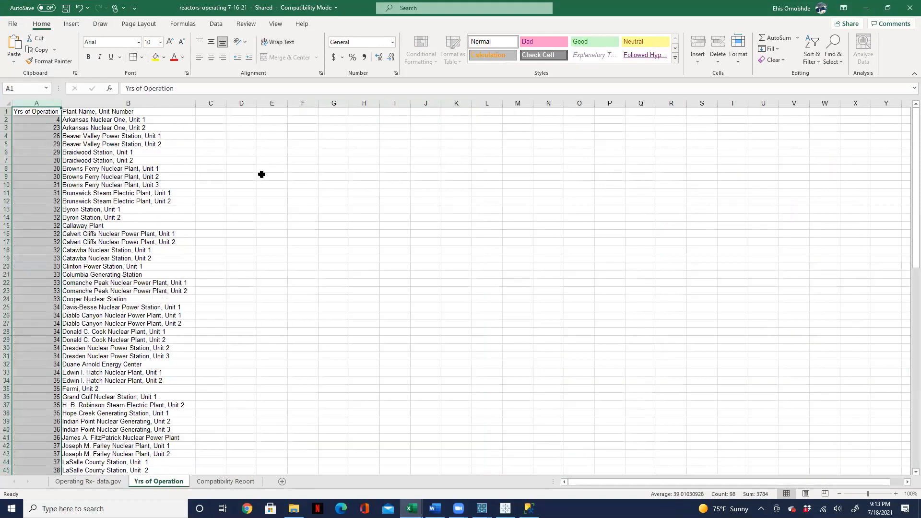
{"action": "left_click", "coordinate": [89, 483]}
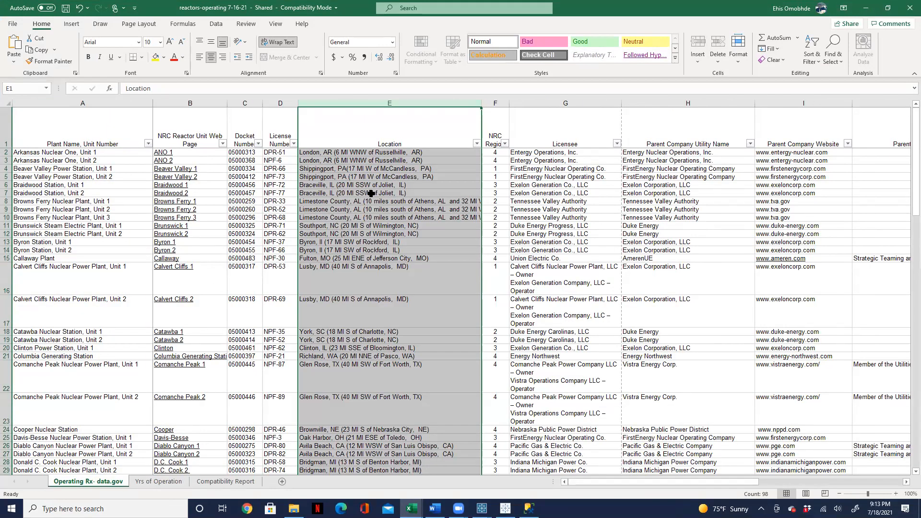
{"action": "left_click", "coordinate": [495, 104]}
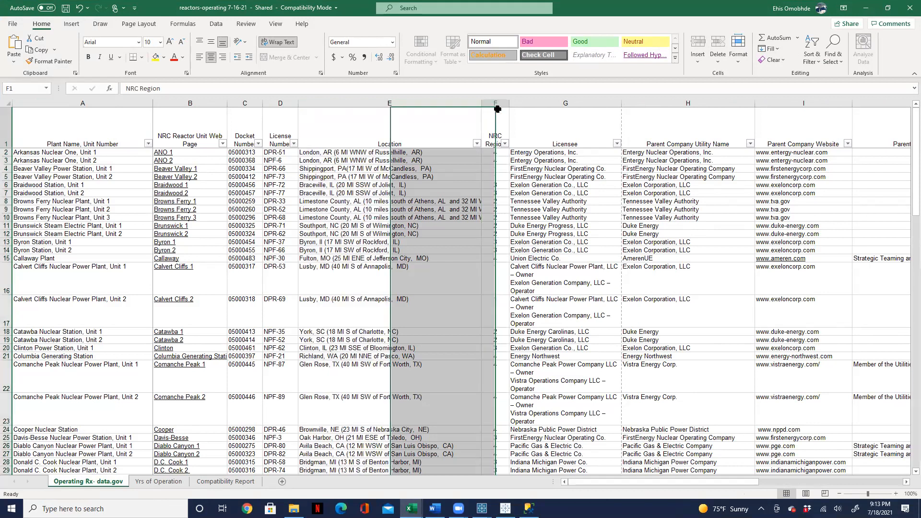
{"action": "left_click", "coordinate": [495, 109]}
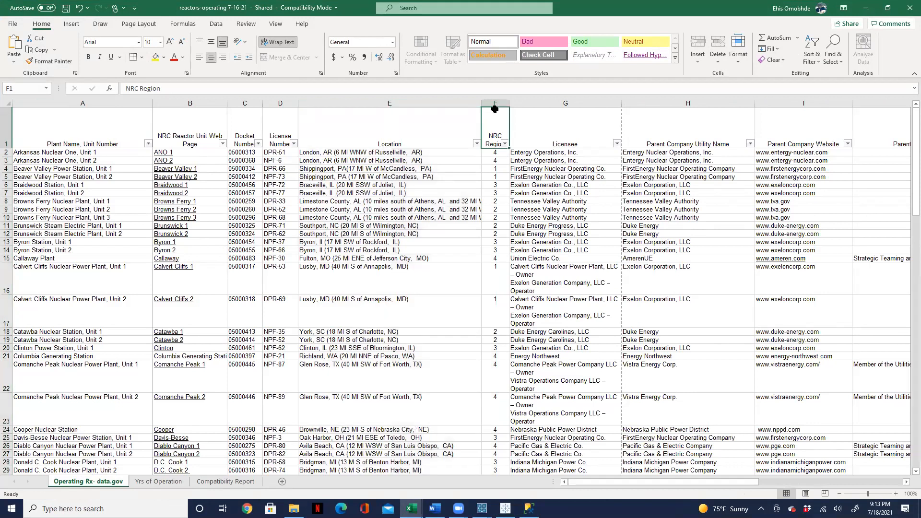
{"action": "left_click", "coordinate": [545, 109]}
{"action": "left_click", "coordinate": [544, 109]}
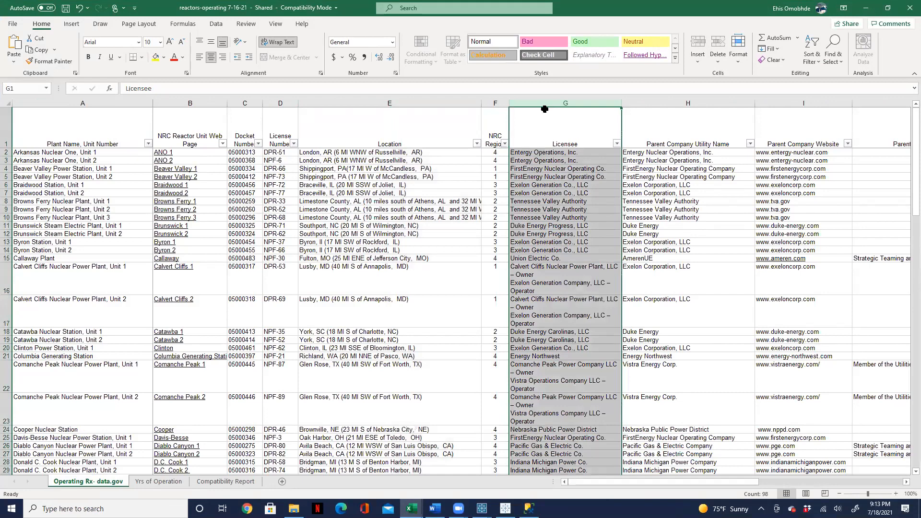
{"action": "left_click_drag", "start_coordinate": [552, 128], "coordinate": [550, 454]}
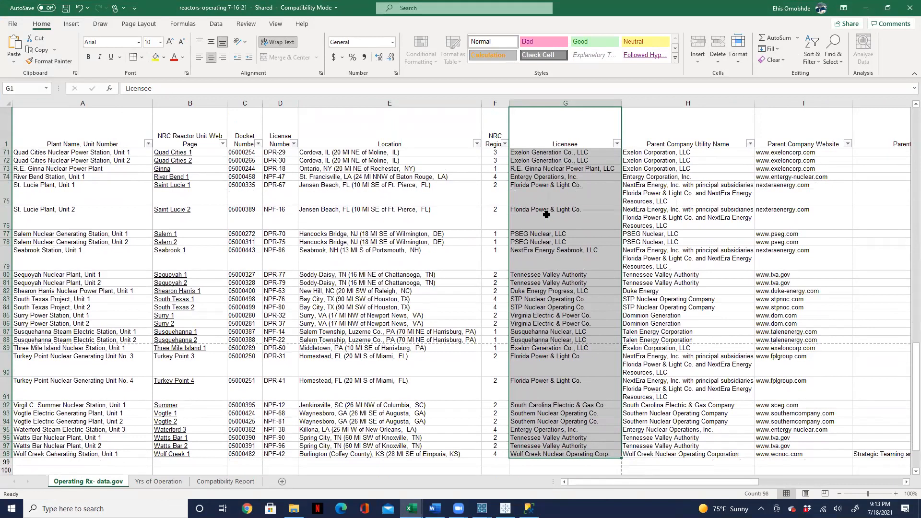
{"action": "right_click", "coordinate": [547, 214]}
{"action": "left_click", "coordinate": [584, 239]}
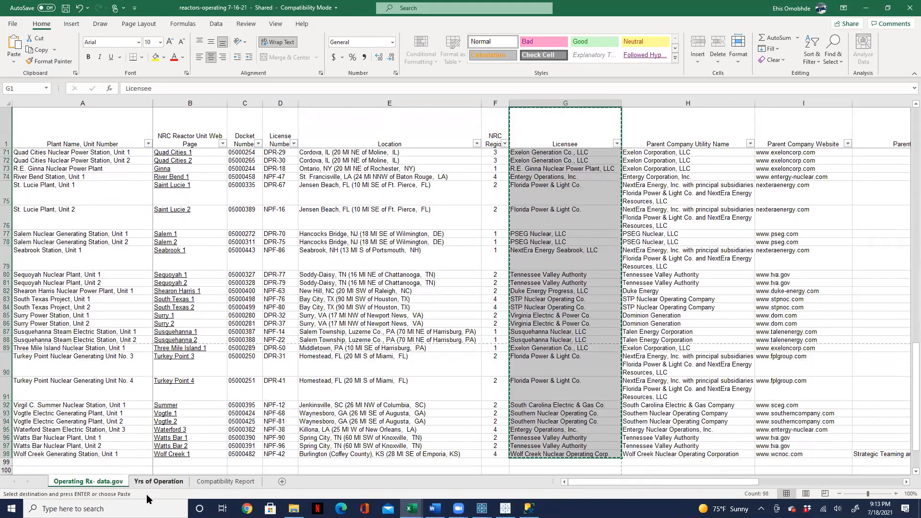
Paste the Licensee column beside Plant Name, Unit Number in the Yrs of Operation sheet and check the pasted rows.
{"action": "left_click", "coordinate": [159, 481]}
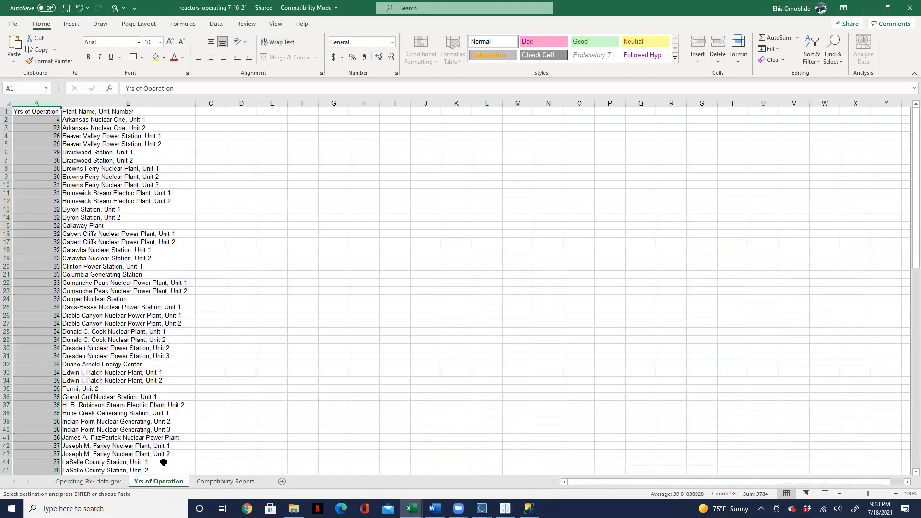
{"action": "left_click", "coordinate": [212, 112]}
{"action": "right_click", "coordinate": [212, 112]}
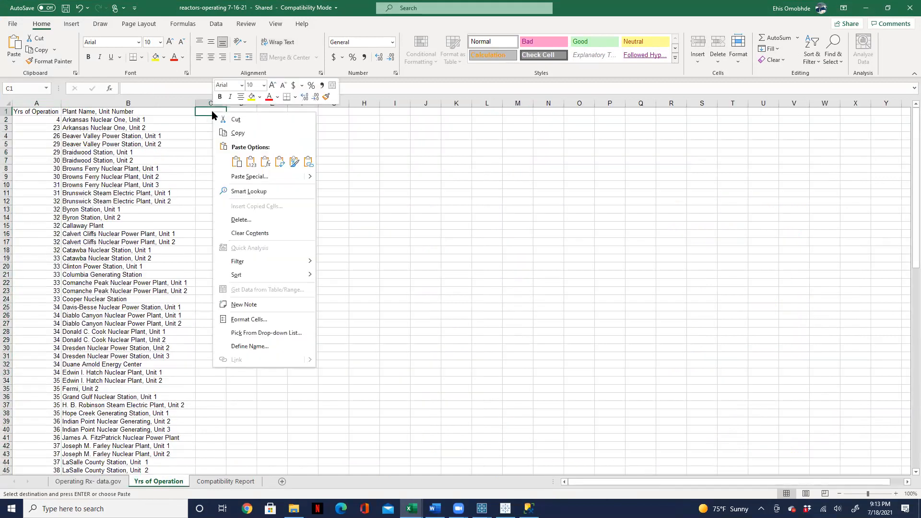
{"action": "left_click", "coordinate": [238, 163]}
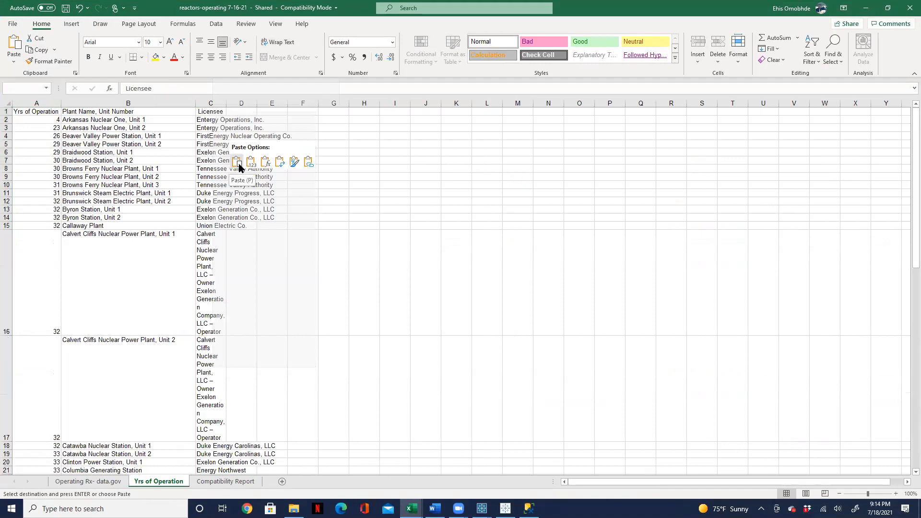
{"action": "left_click", "coordinate": [238, 163]}
{"action": "left_click", "coordinate": [336, 160]}
{"action": "double_click", "coordinate": [225, 102]}
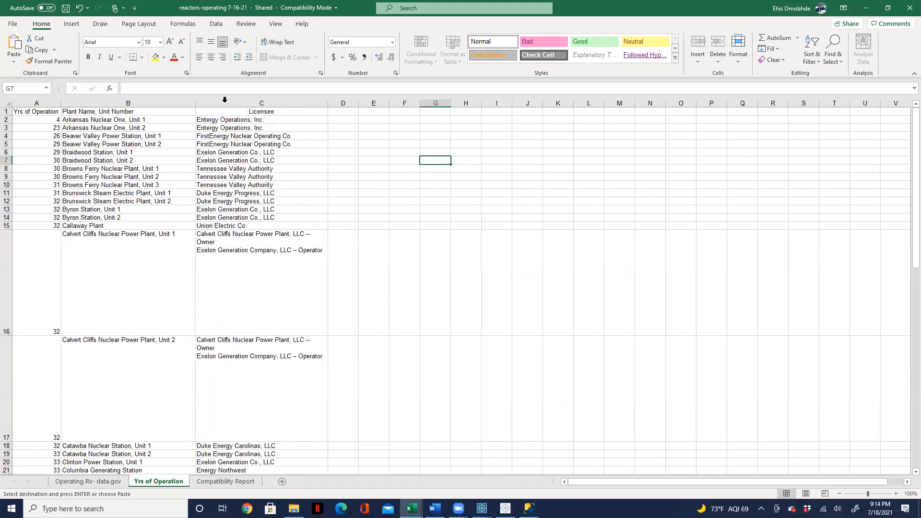
{"action": "left_click", "coordinate": [228, 103]}
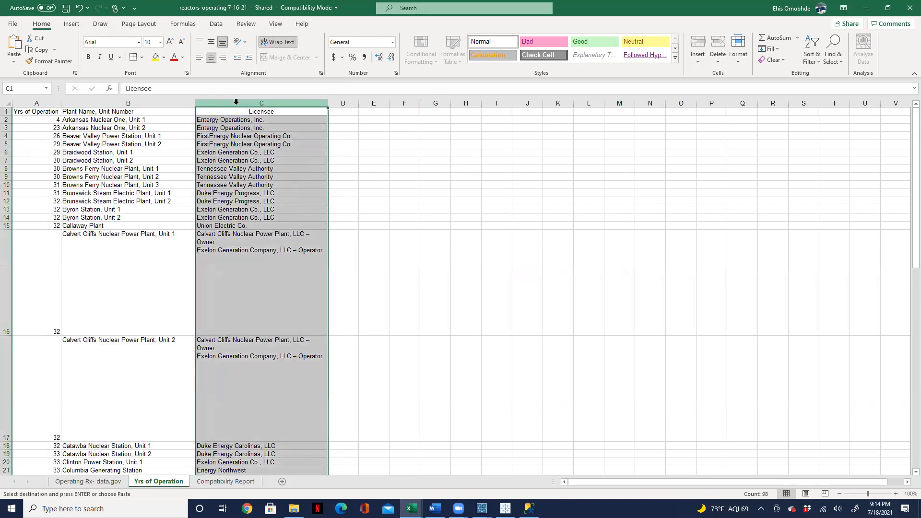
{"action": "scroll", "coordinate": [388, 191], "scroll_direction": "down", "scroll_amount": 19}
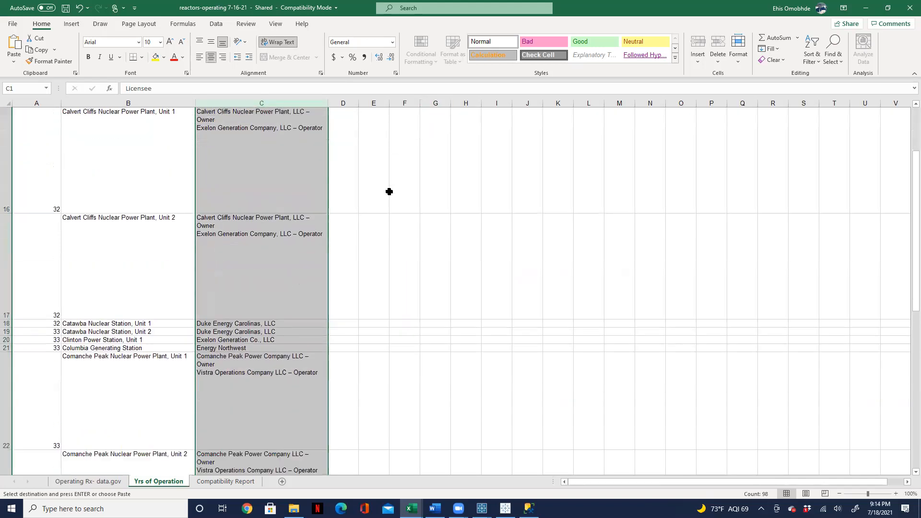
{"action": "scroll", "coordinate": [379, 187], "scroll_direction": "down", "scroll_amount": 7}
{"action": "scroll", "coordinate": [395, 189], "scroll_direction": "up", "scroll_amount": 20}
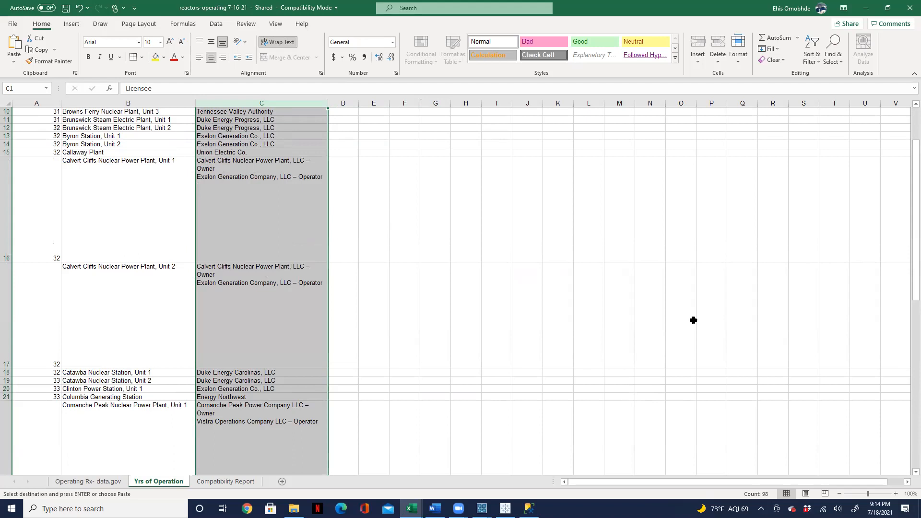
{"action": "scroll", "coordinate": [905, 132], "scroll_direction": "up", "scroll_amount": 3}
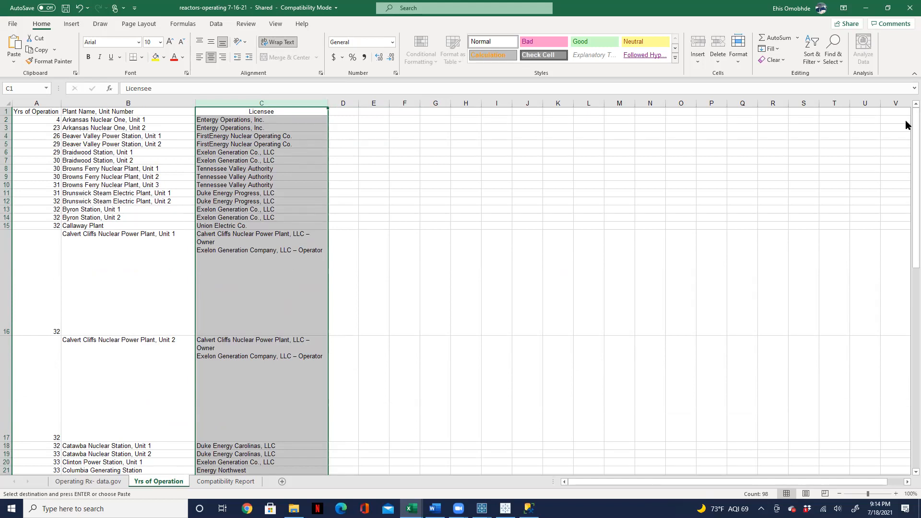
Switch to the Nuclear Plant RQ 2 document in Word and review the requirement on plant distribution by number of operating years.
{"action": "mouse_move", "coordinate": [435, 508]}
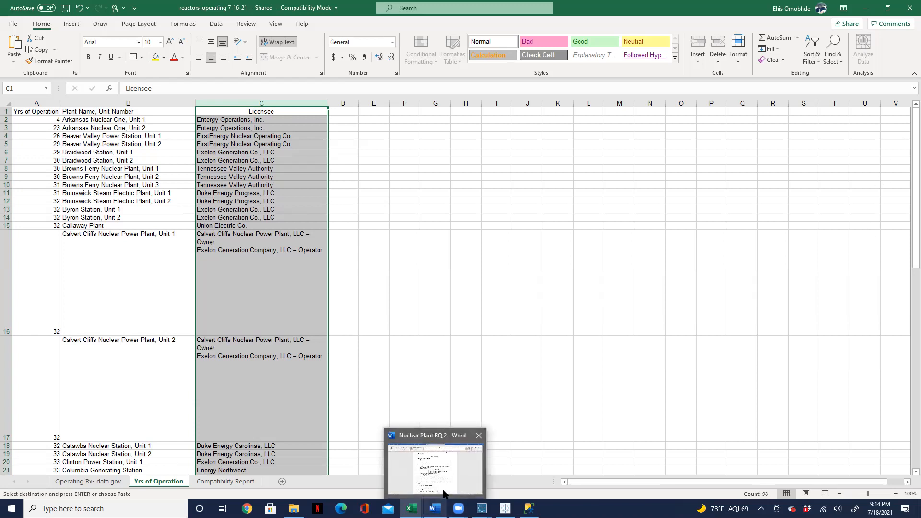
{"action": "left_click", "coordinate": [444, 494]}
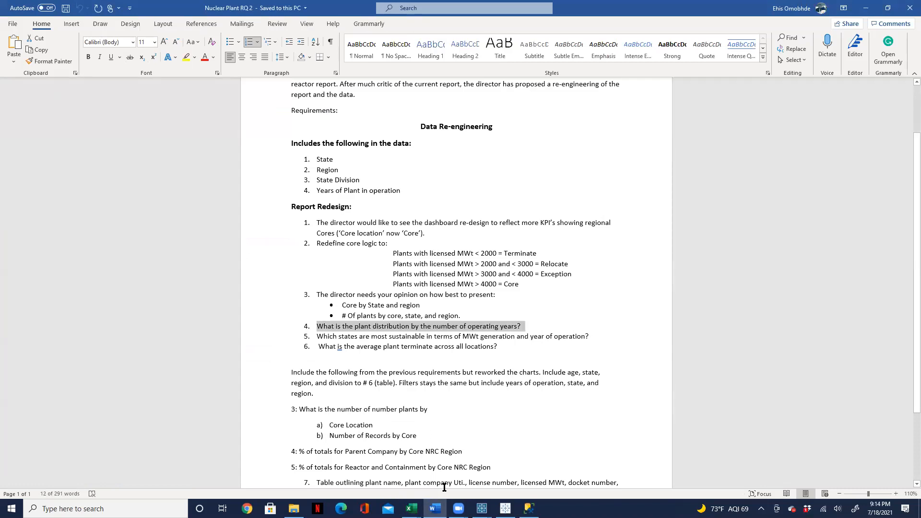
{"action": "left_click", "coordinate": [551, 319]}
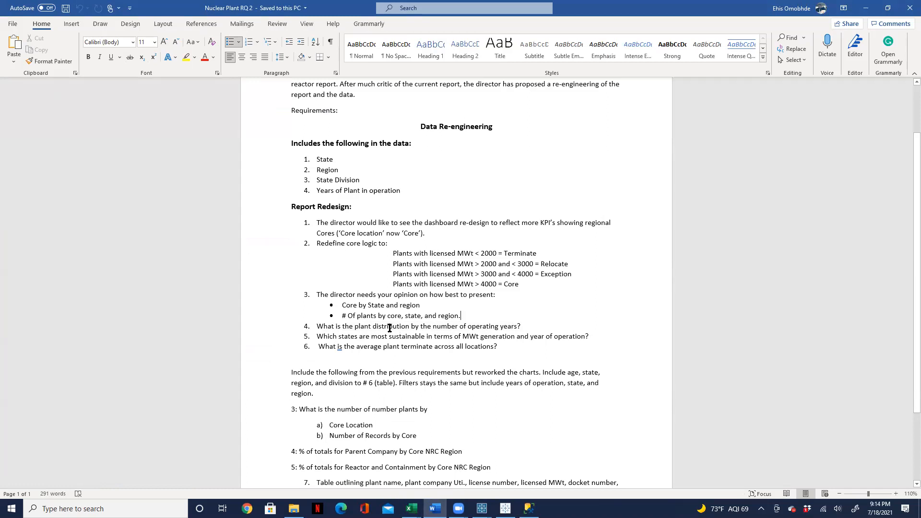
{"action": "left_click", "coordinate": [466, 328]}
{"action": "left_click_drag", "start_coordinate": [489, 328], "coordinate": [511, 329]}
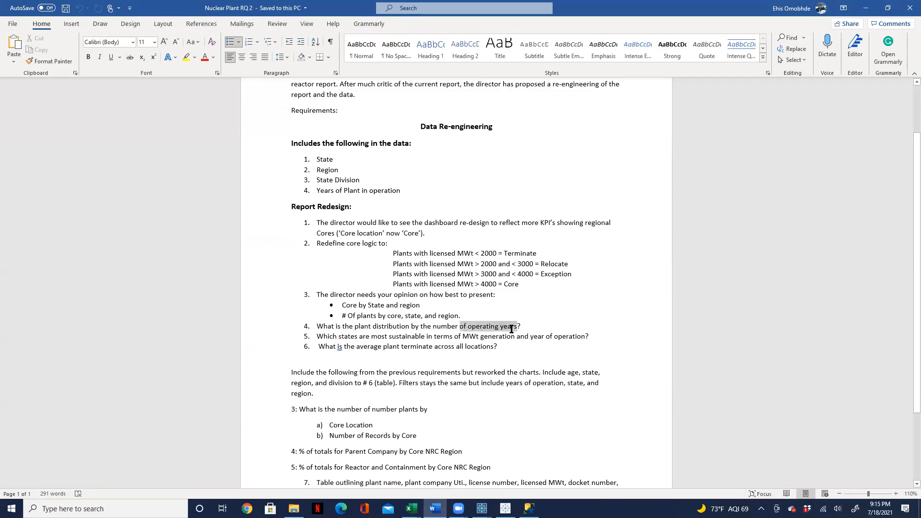
Switch to the reactors-operating 7-16-21 workbook in Excel, select the Yrs of Operation column and save the workbook.
{"action": "left_click", "coordinate": [411, 509]}
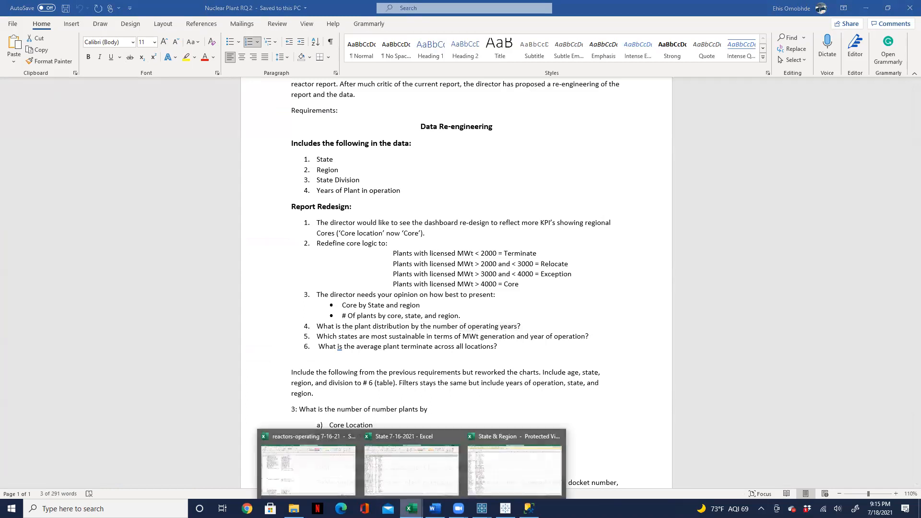
{"action": "left_click", "coordinate": [336, 471]}
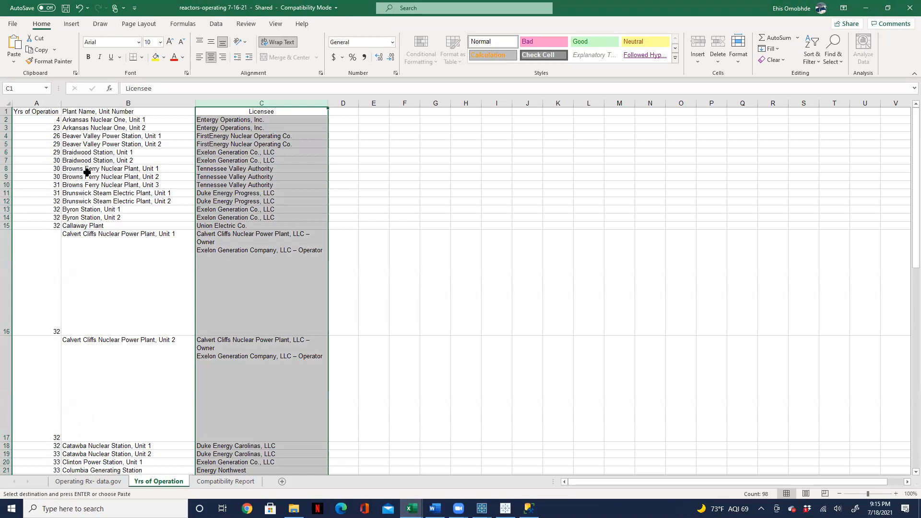
{"action": "left_click", "coordinate": [38, 102]}
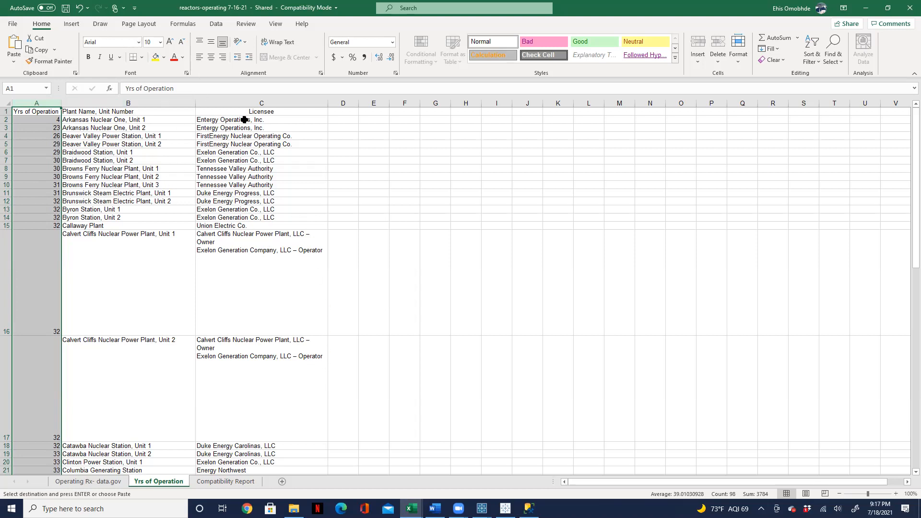
{"action": "left_click", "coordinate": [66, 8]}
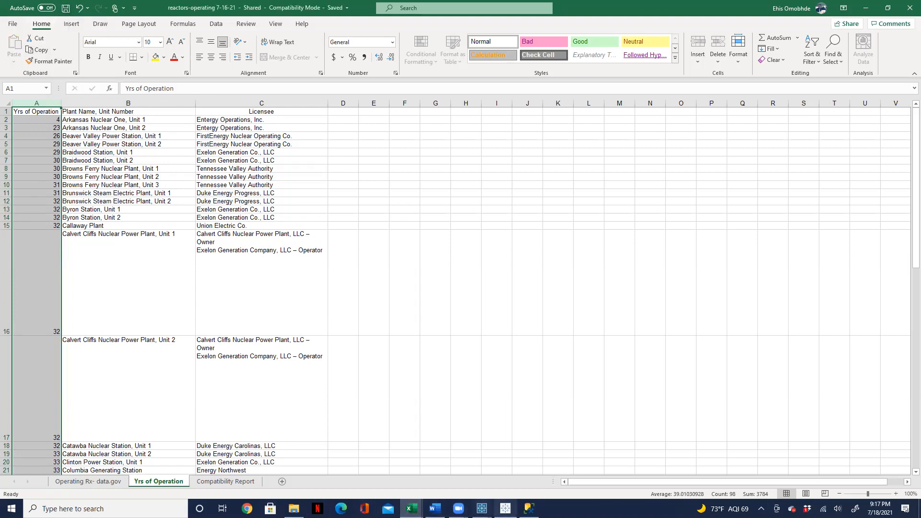
Switch to the Tableau Prep Builder flow, refresh the inputs with Yrs of Operation selected and inspect the Yrs Ops step.
{"action": "left_click", "coordinate": [482, 509]}
{"action": "left_click", "coordinate": [450, 474]}
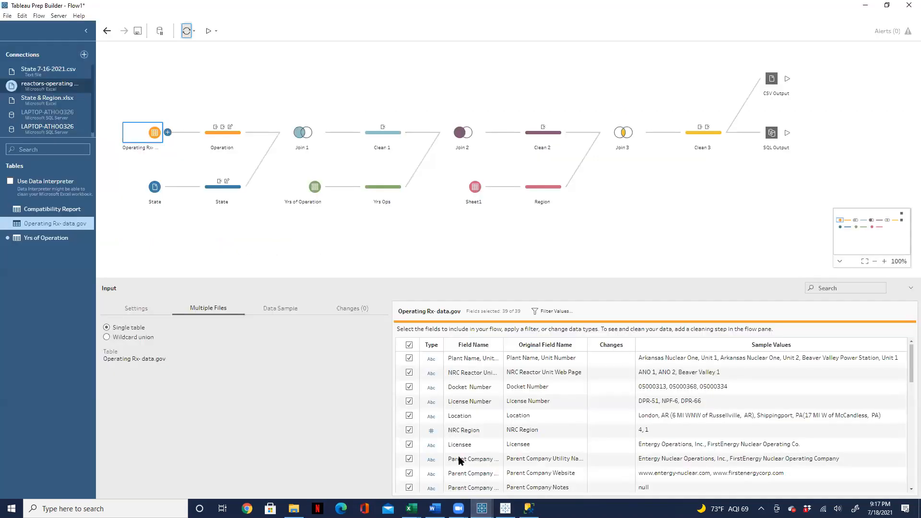
{"action": "left_click", "coordinate": [304, 190]}
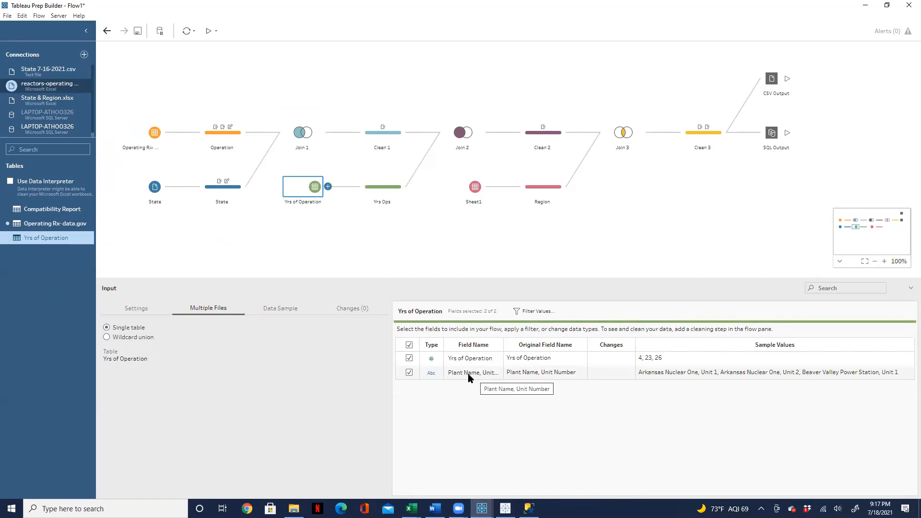
{"action": "left_click", "coordinate": [186, 32]}
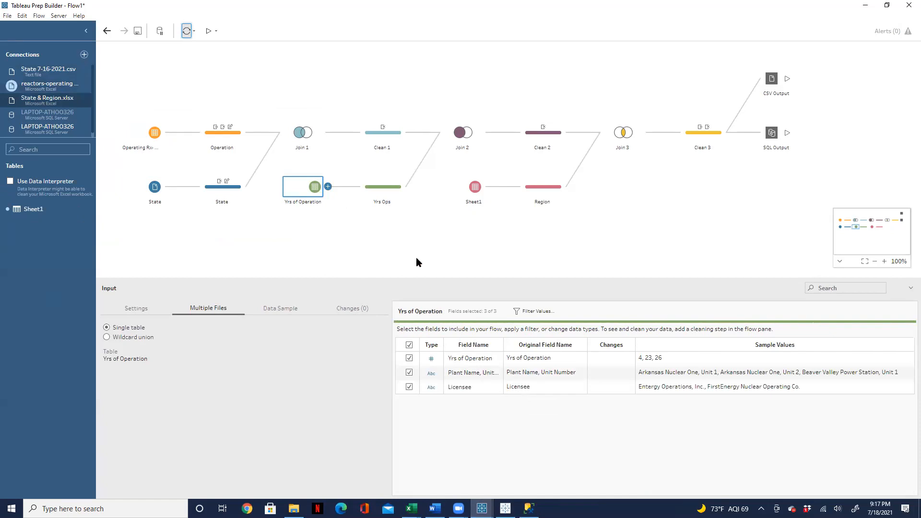
{"action": "left_click", "coordinate": [377, 190]}
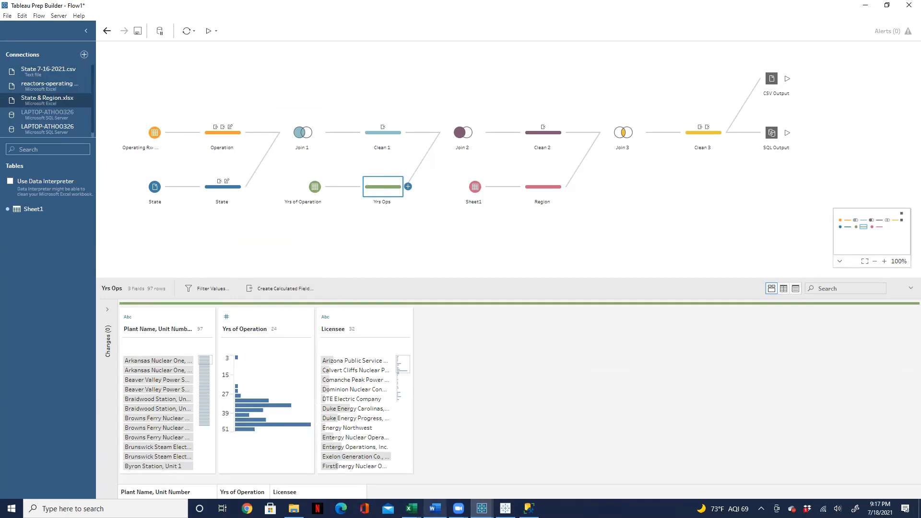
Check the Yrs of Operation sheet of the reactors-operating 7-16-21 workbook in Excel and return to the Tableau Prep Builder flow.
{"action": "mouse_move", "coordinate": [411, 508]}
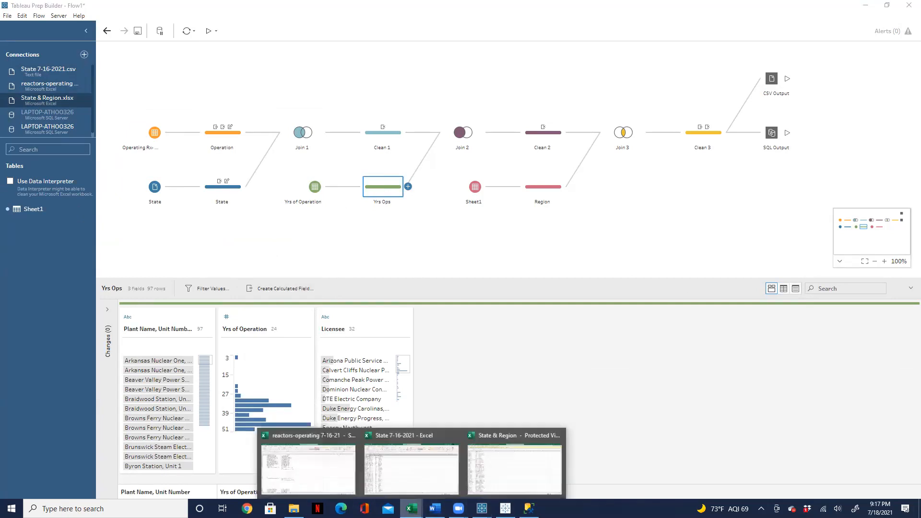
{"action": "left_click", "coordinate": [405, 471]}
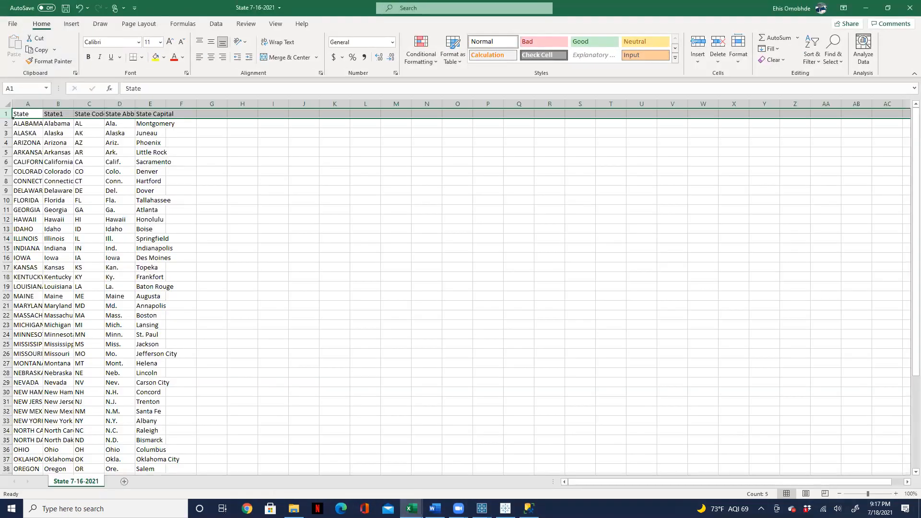
{"action": "left_click", "coordinate": [866, 9]}
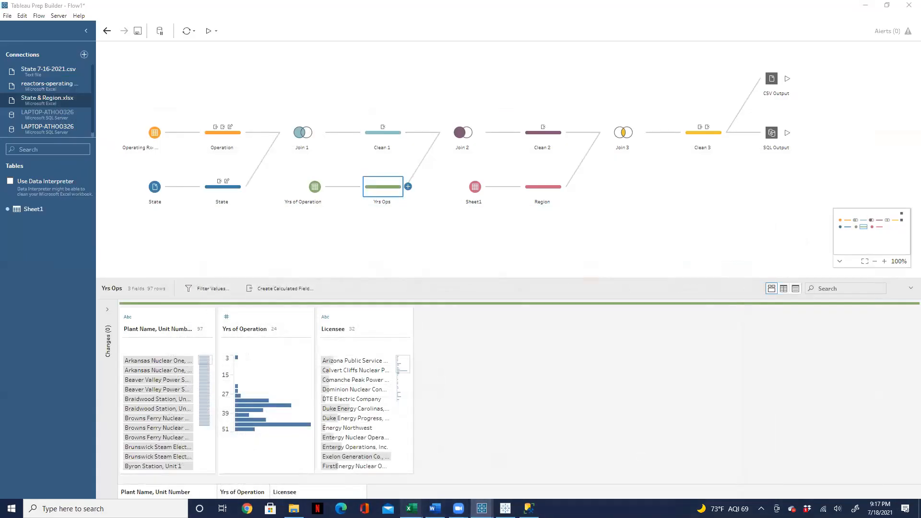
{"action": "mouse_move", "coordinate": [412, 508]}
{"action": "left_click", "coordinate": [308, 487]}
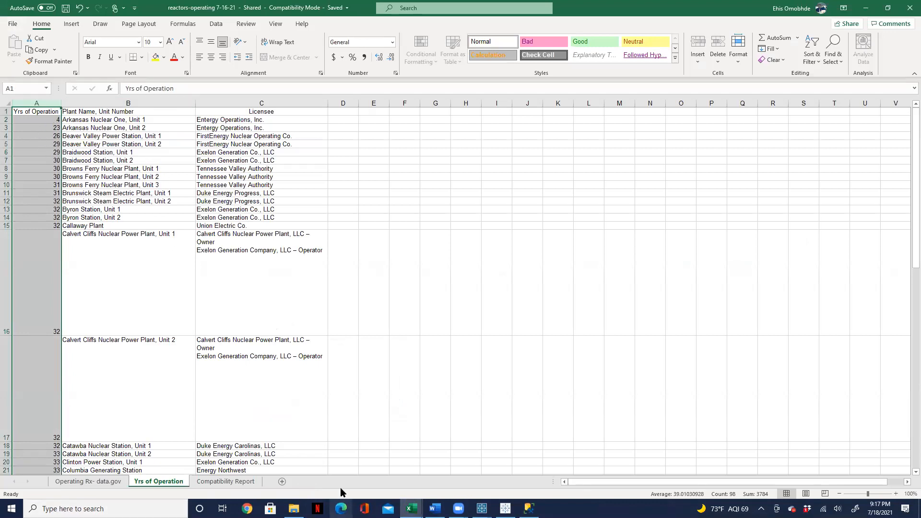
{"action": "left_click", "coordinate": [481, 509]}
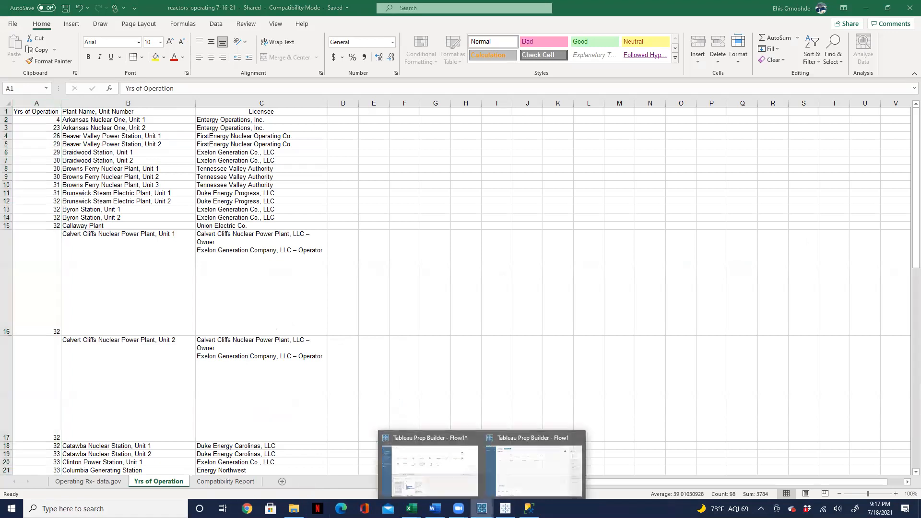
{"action": "left_click", "coordinate": [430, 468]}
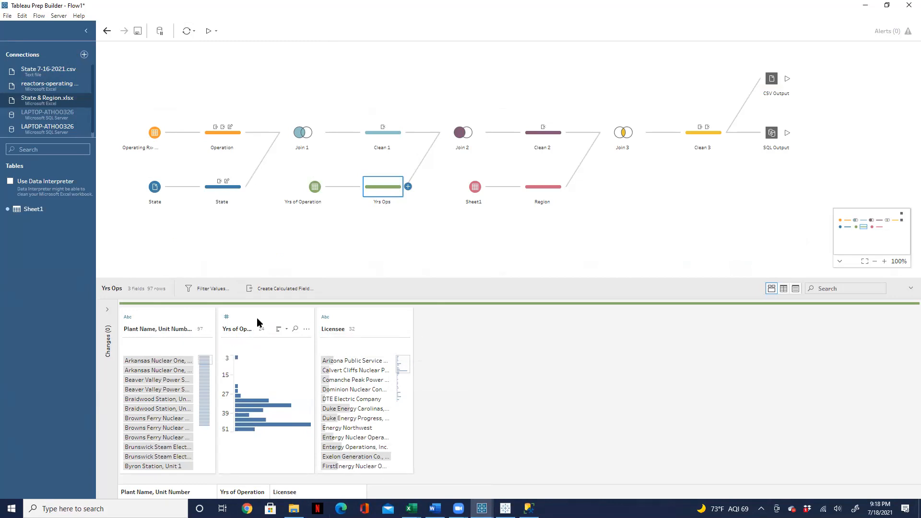
Switch to the reactors-operating 7-16-21 workbook in Excel, delete the Plant Name, Unit Number column from Yrs of Operation and save.
{"action": "left_click", "coordinate": [411, 509]}
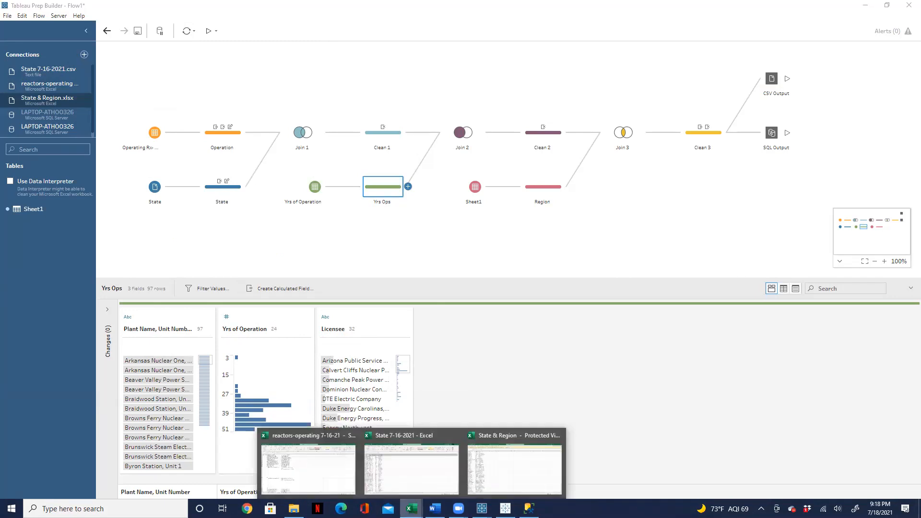
{"action": "left_click", "coordinate": [305, 469]}
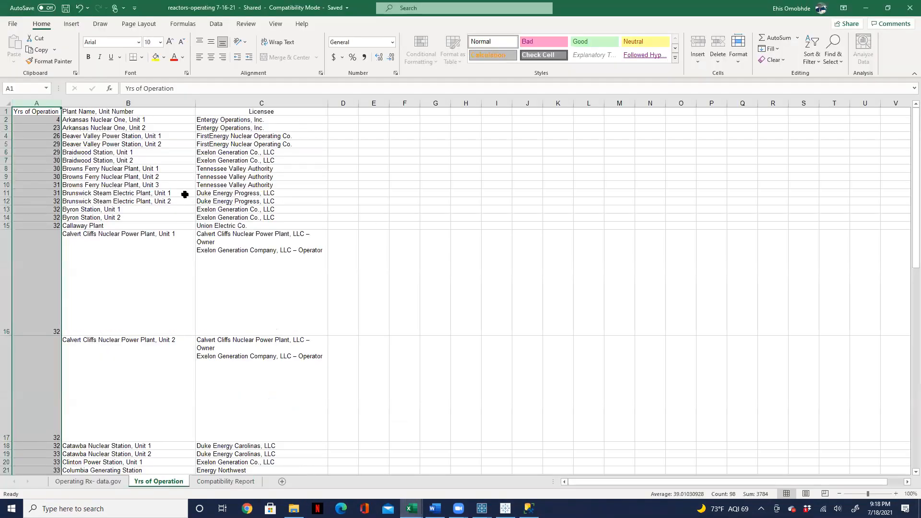
{"action": "left_click", "coordinate": [116, 102]}
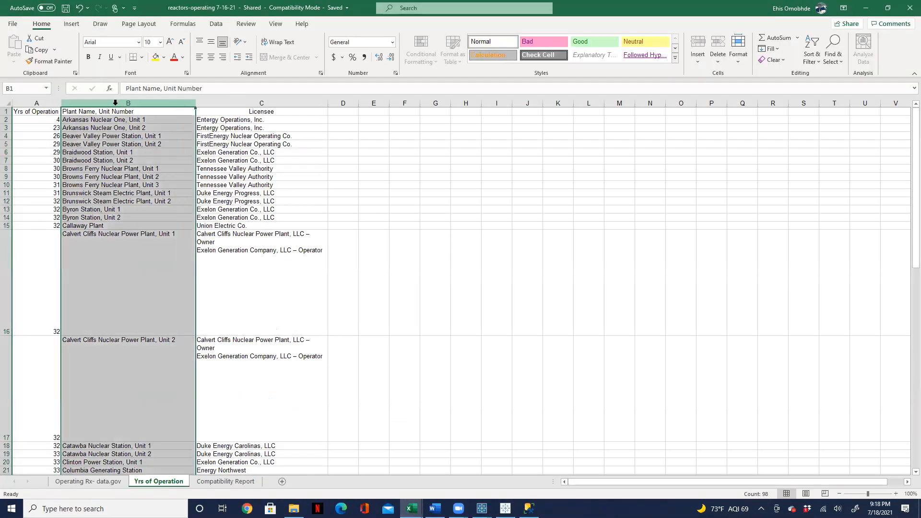
{"action": "right_click", "coordinate": [114, 106]}
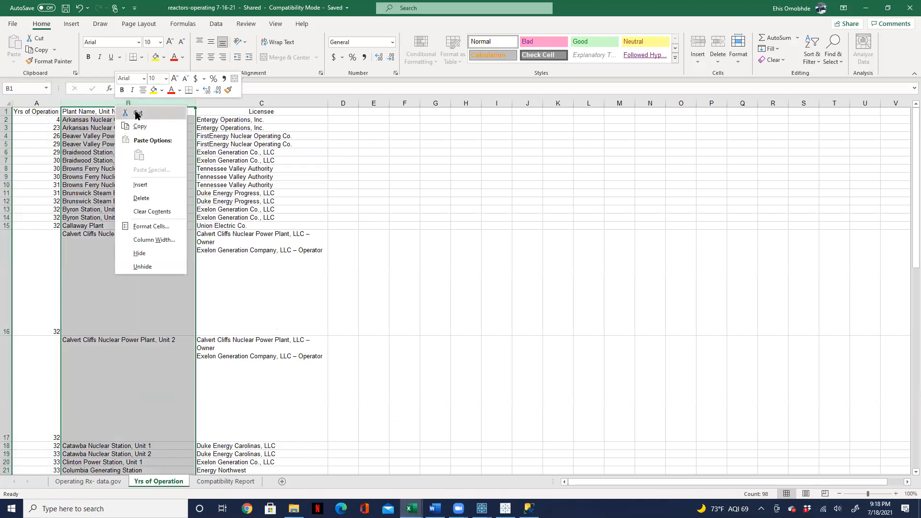
{"action": "left_click", "coordinate": [141, 197]}
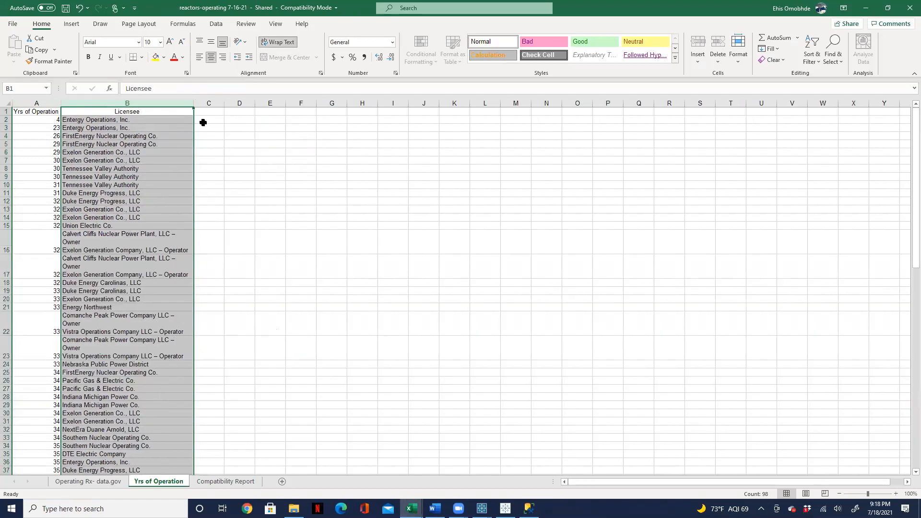
{"action": "left_click", "coordinate": [66, 7]}
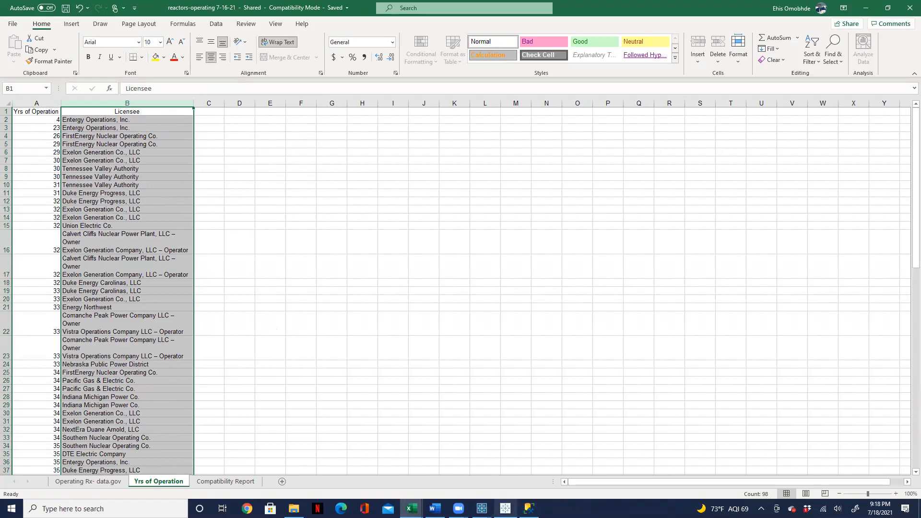
Return to the Tableau Prep Builder flow containing the Yrs Ops step and refresh all of its inputs.
{"action": "left_click", "coordinate": [482, 508]}
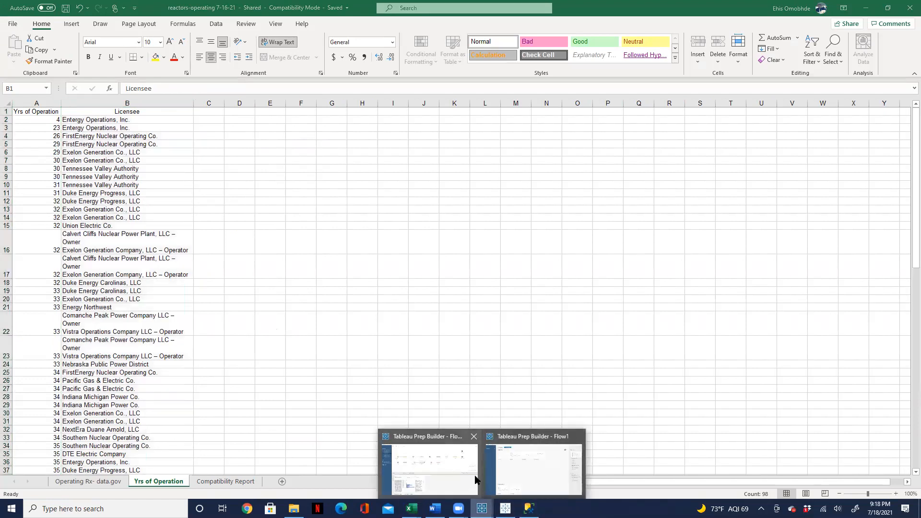
{"action": "left_click", "coordinate": [437, 474]}
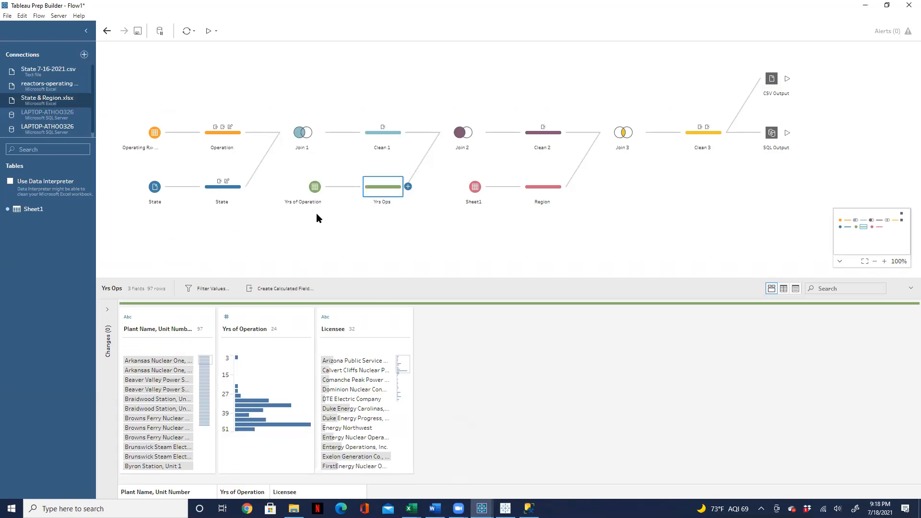
{"action": "left_click", "coordinate": [187, 32]}
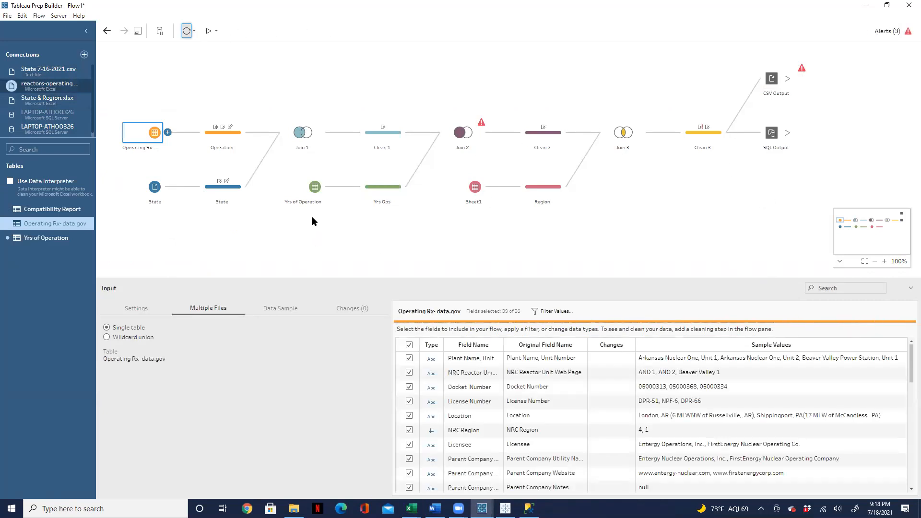
Inspect the Yrs Ops and Join 2 steps, check the Yrs of Operation sheet in Excel, and return to the Tableau Prep Builder flow.
{"action": "left_click", "coordinate": [382, 189]}
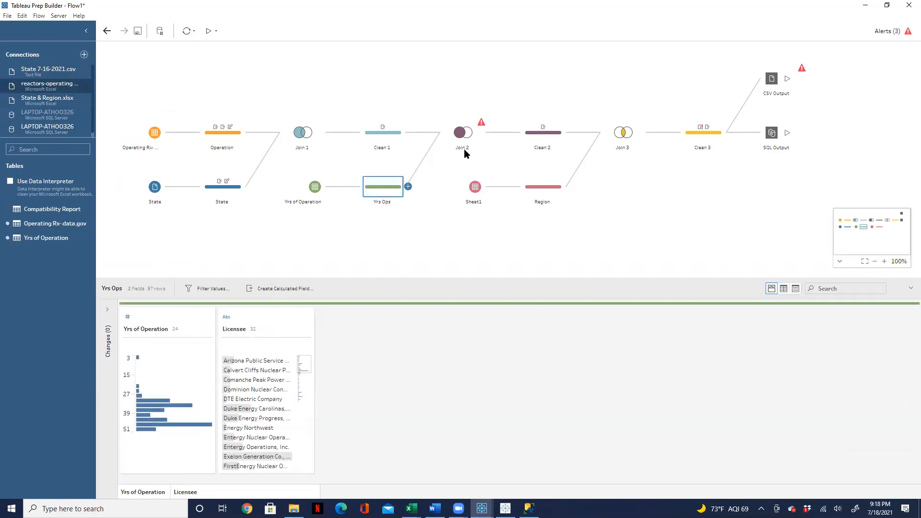
{"action": "left_click", "coordinate": [462, 135]}
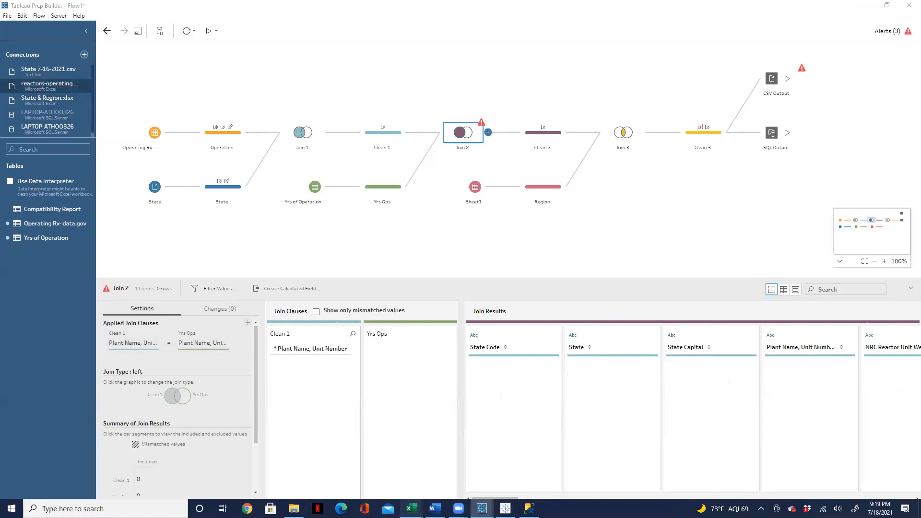
{"action": "mouse_move", "coordinate": [411, 508]}
{"action": "left_click", "coordinate": [297, 475]}
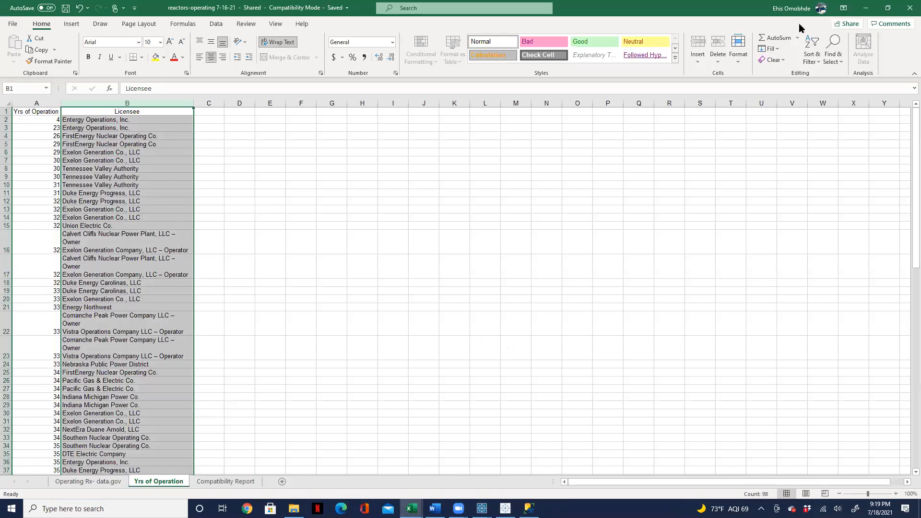
{"action": "left_click", "coordinate": [866, 8]}
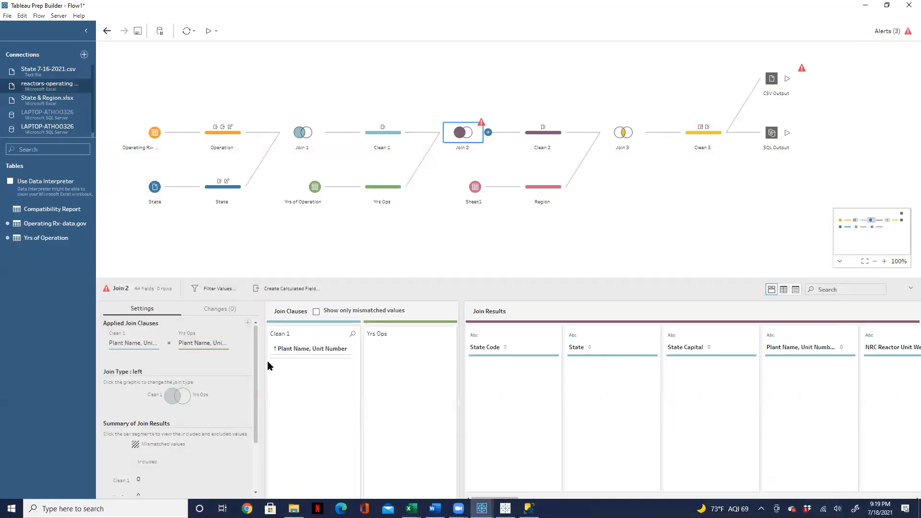
{"action": "left_click", "coordinate": [136, 343]}
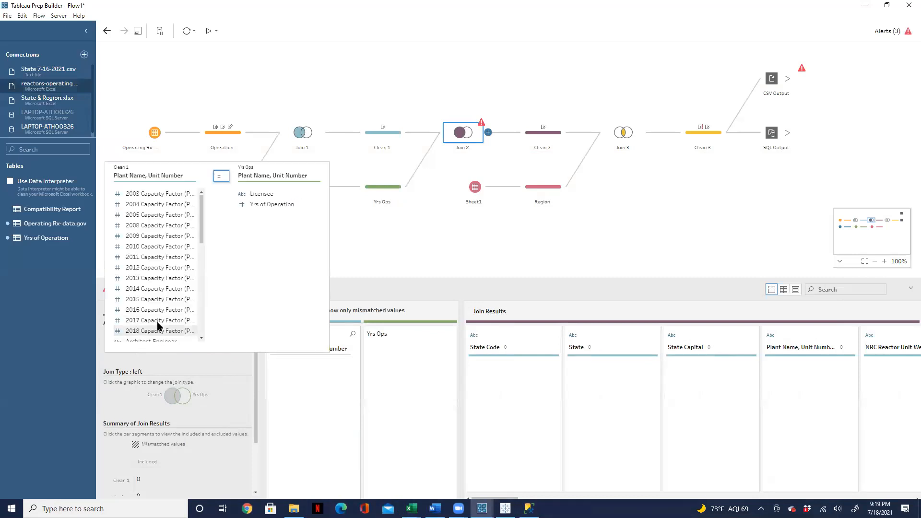
{"action": "left_click", "coordinate": [144, 173]}
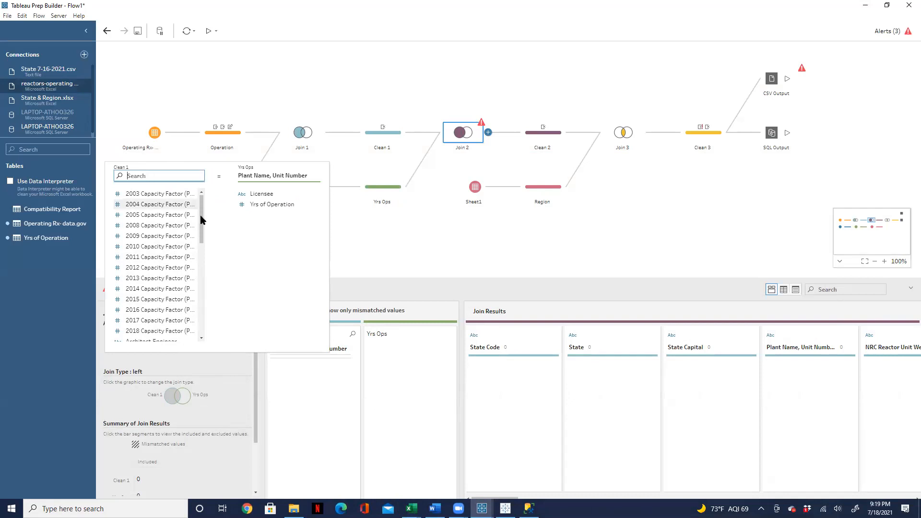
{"action": "left_click", "coordinate": [136, 107]}
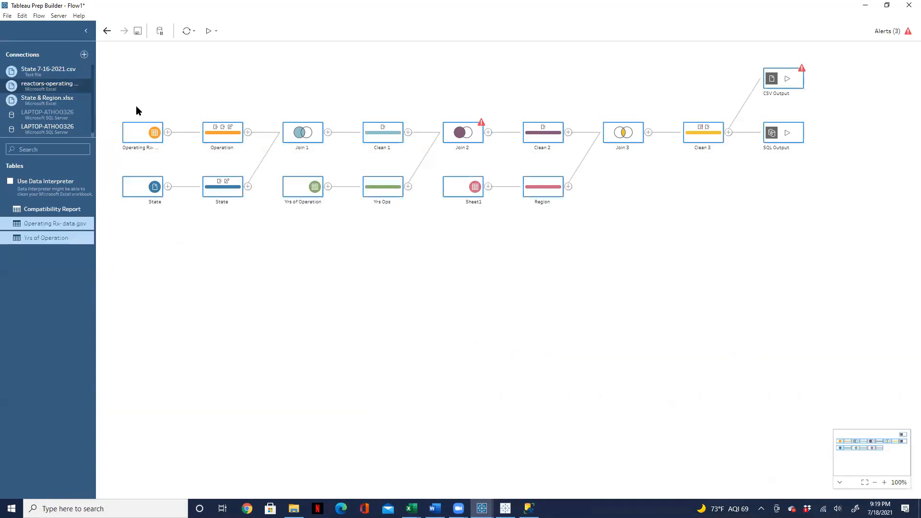
{"action": "left_click", "coordinate": [384, 192]}
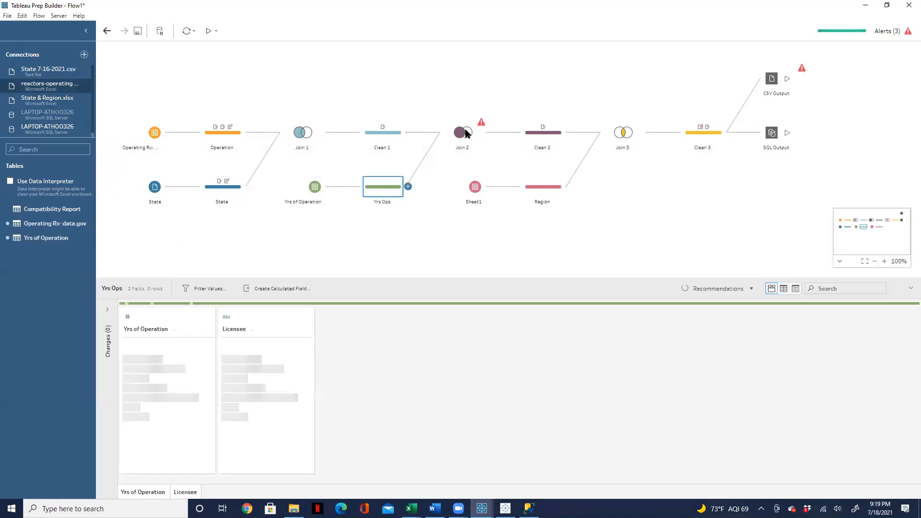
{"action": "left_click", "coordinate": [461, 133]}
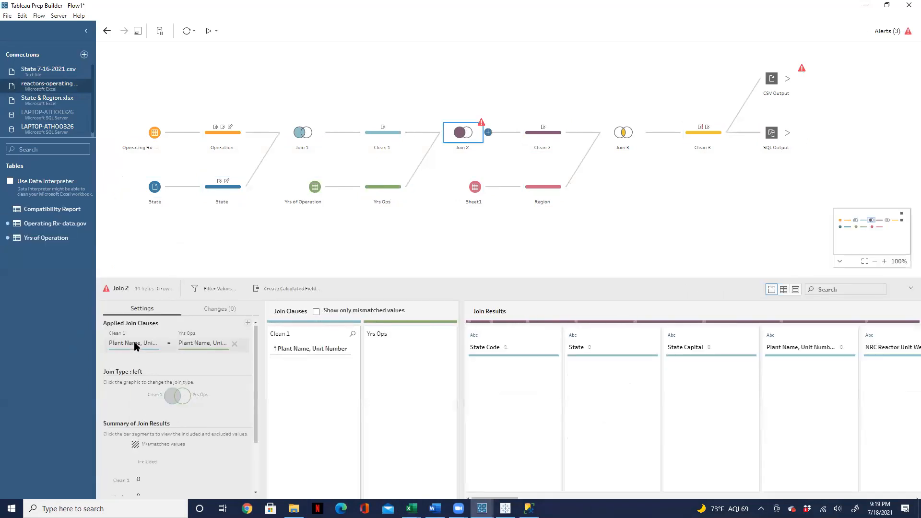
Change the Join 2 clause to match Licensee from Clean 1 with Licensee from Yrs Ops, checking the field in the Excel source sheet.
{"action": "left_click", "coordinate": [135, 343]}
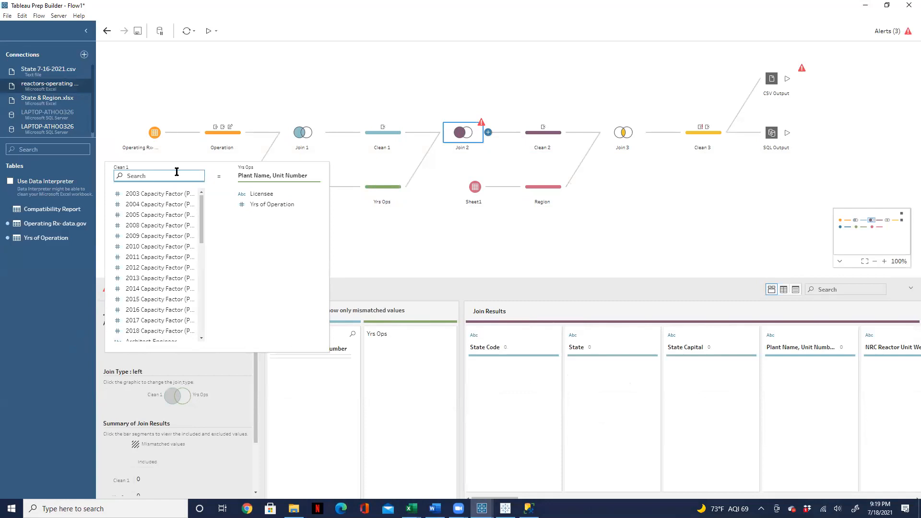
{"action": "type", "text": "lice"}
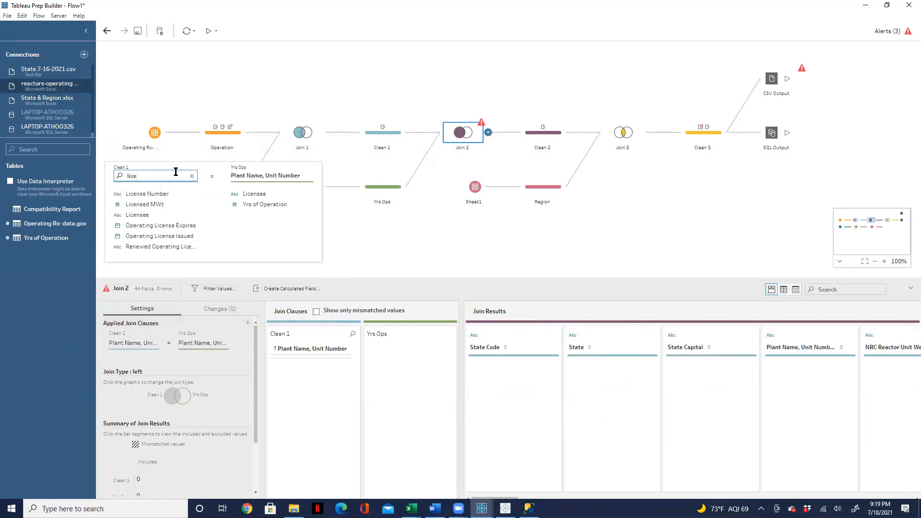
{"action": "mouse_move", "coordinate": [411, 509]}
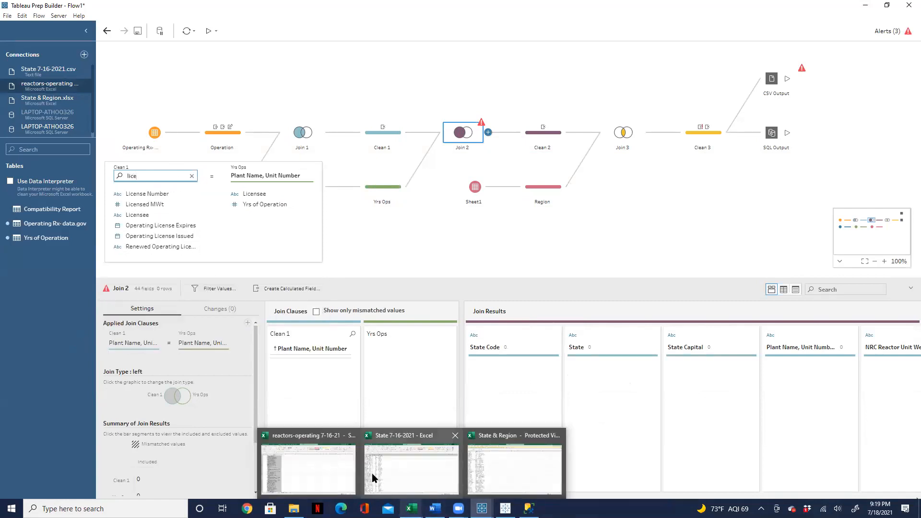
{"action": "left_click", "coordinate": [329, 463]}
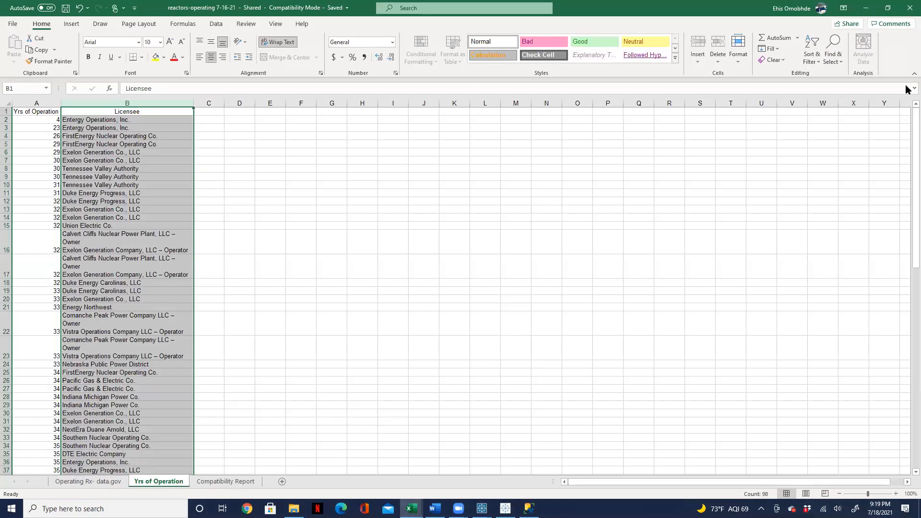
{"action": "left_click", "coordinate": [866, 7]}
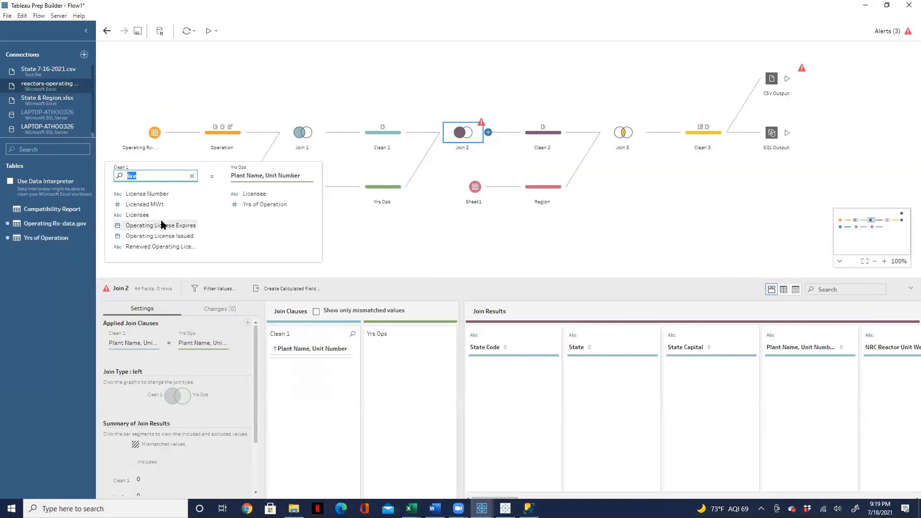
{"action": "left_click", "coordinate": [187, 214]}
{"action": "left_click", "coordinate": [287, 175]}
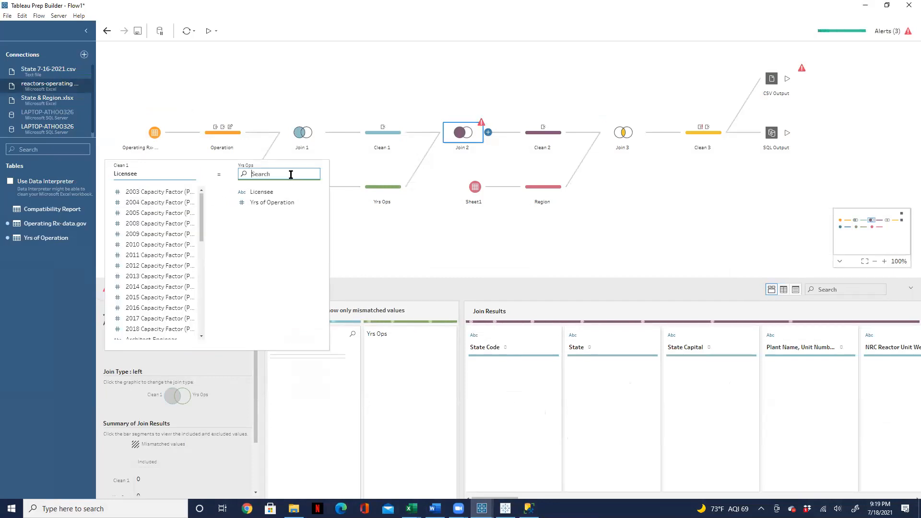
{"action": "left_click", "coordinate": [267, 191]}
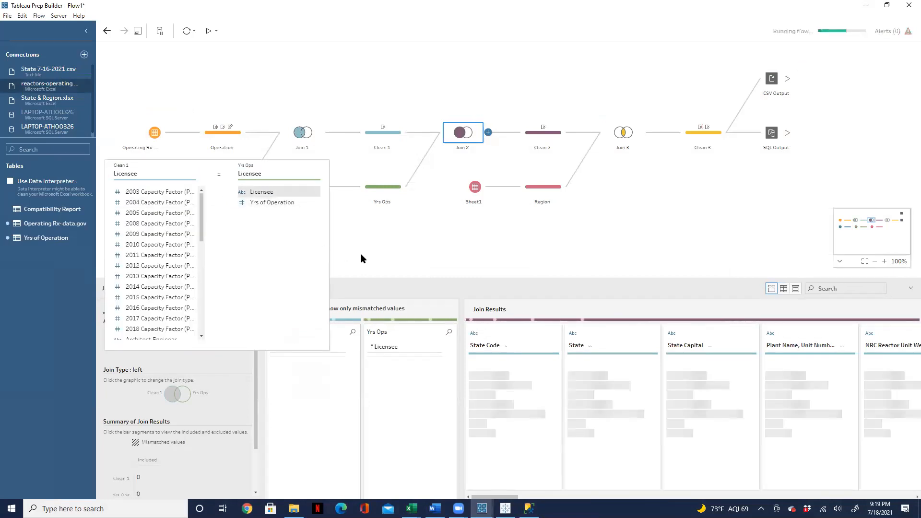
{"action": "left_click", "coordinate": [382, 254]}
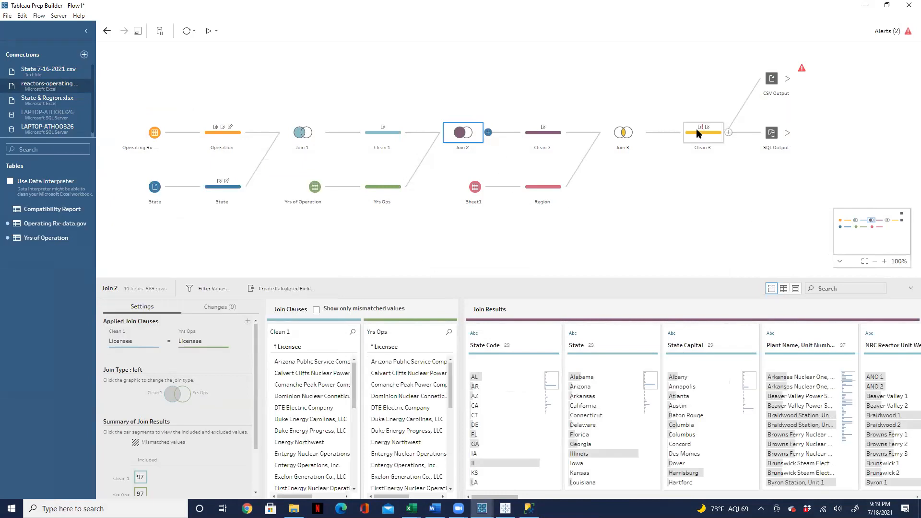
Review the Clean 2 and Region steps and the Join 3 settings that combine them.
{"action": "mouse_move", "coordinate": [699, 128]}
{"action": "left_click", "coordinate": [541, 139]}
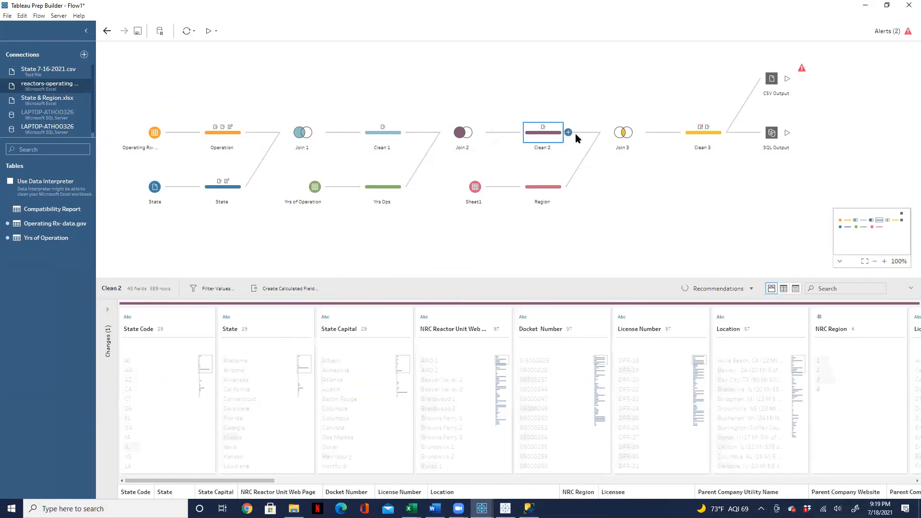
{"action": "left_click", "coordinate": [543, 191]}
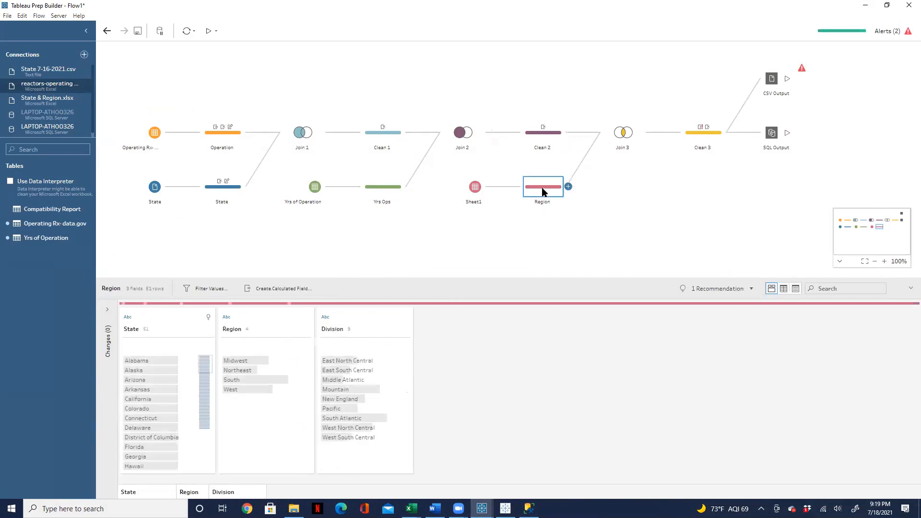
{"action": "left_click", "coordinate": [619, 138]}
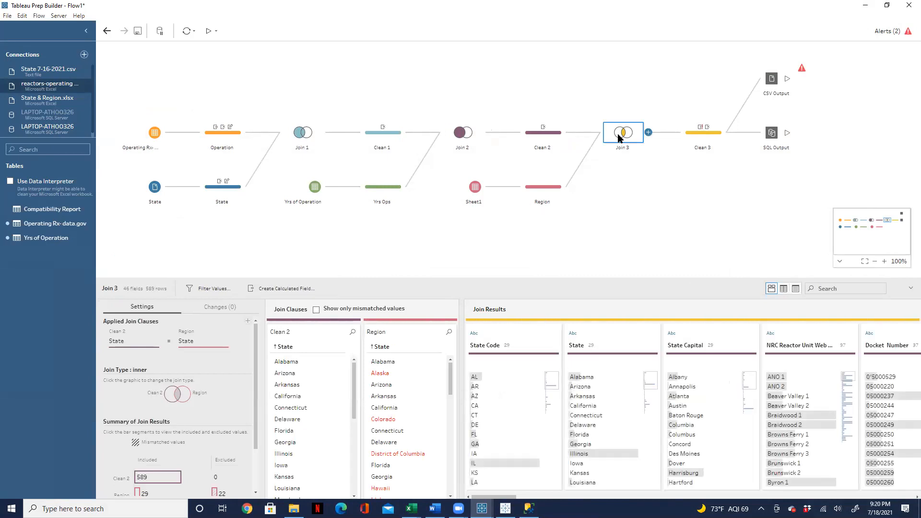
Inspect the # of Plant field in Clean 3 and search that step's fields for "pla".
{"action": "left_click", "coordinate": [696, 136]}
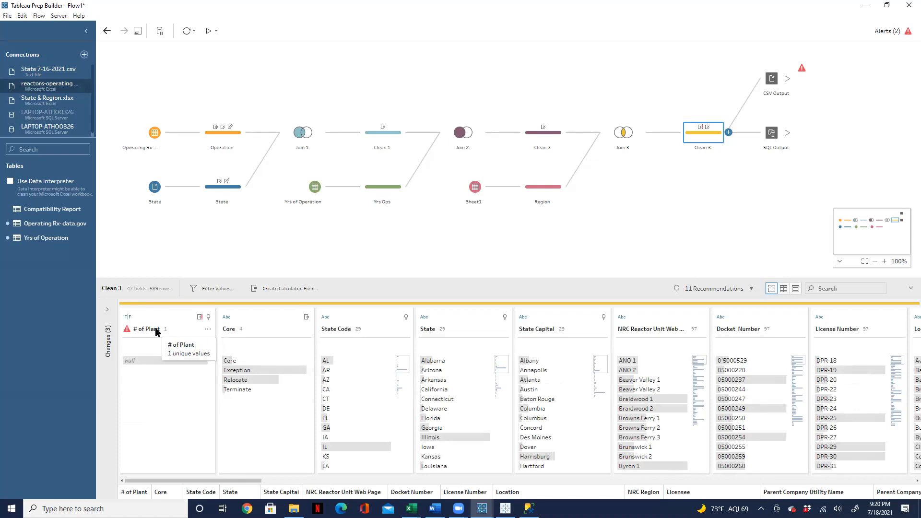
{"action": "left_click", "coordinate": [837, 288]}
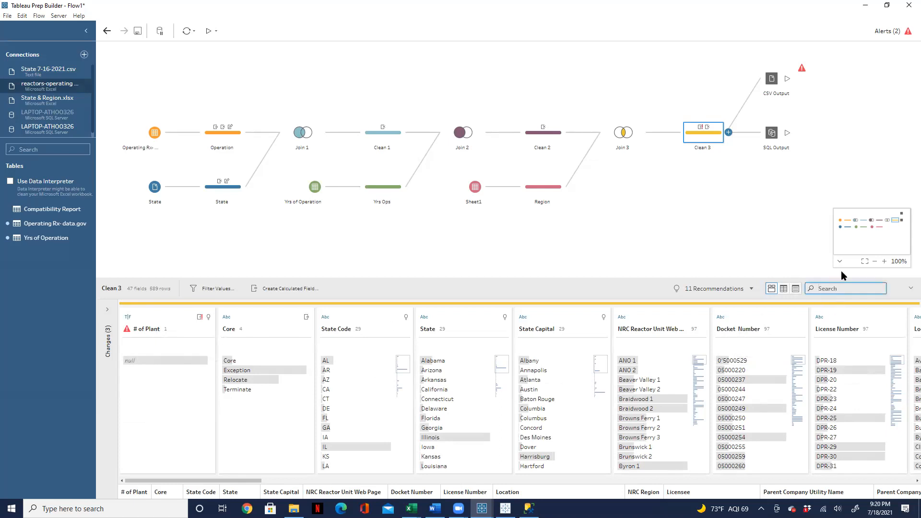
{"action": "type", "text": "pla"}
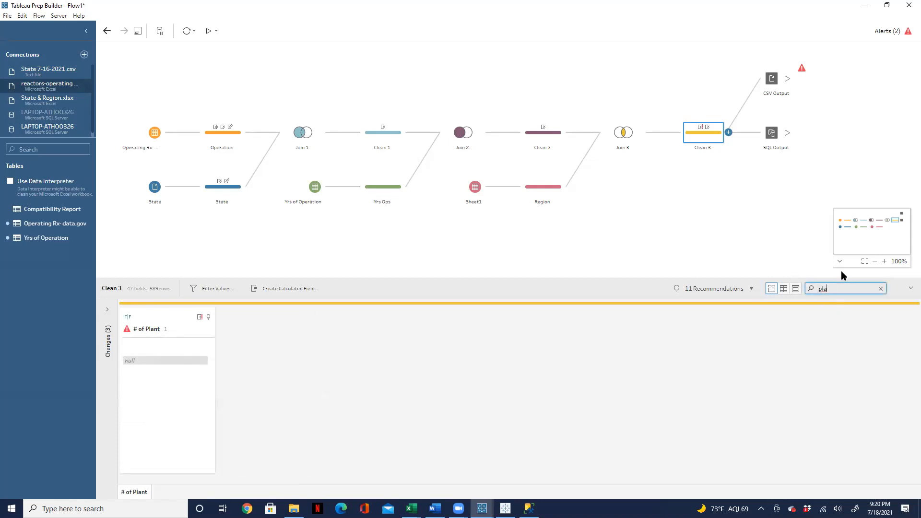
{"action": "left_click", "coordinate": [676, 234]}
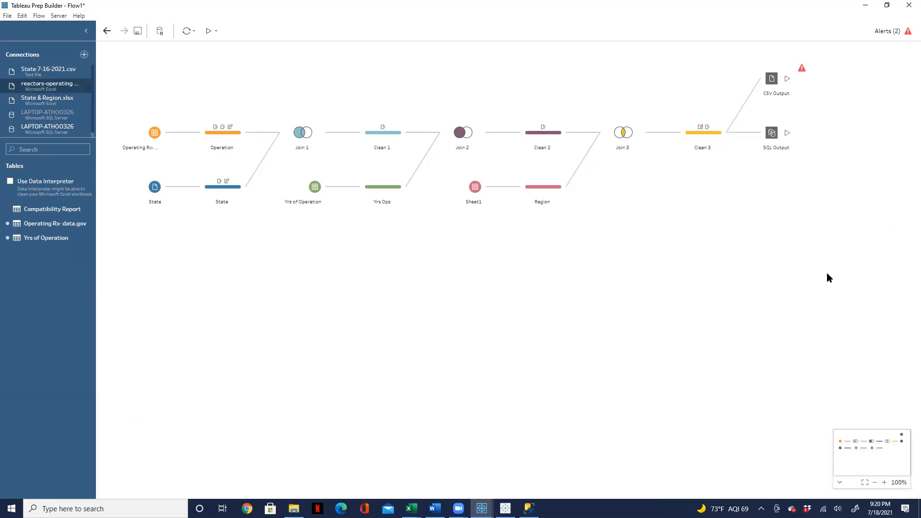
Restore the Plant Name, Unit Number field in Clean 2 by deleting its Remove Field change.
{"action": "left_click", "coordinate": [548, 137]}
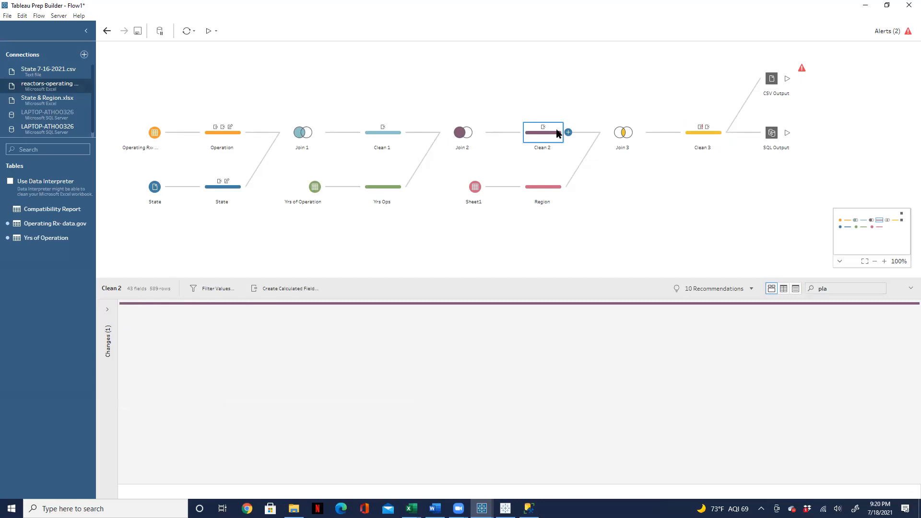
{"action": "left_click", "coordinate": [108, 309]}
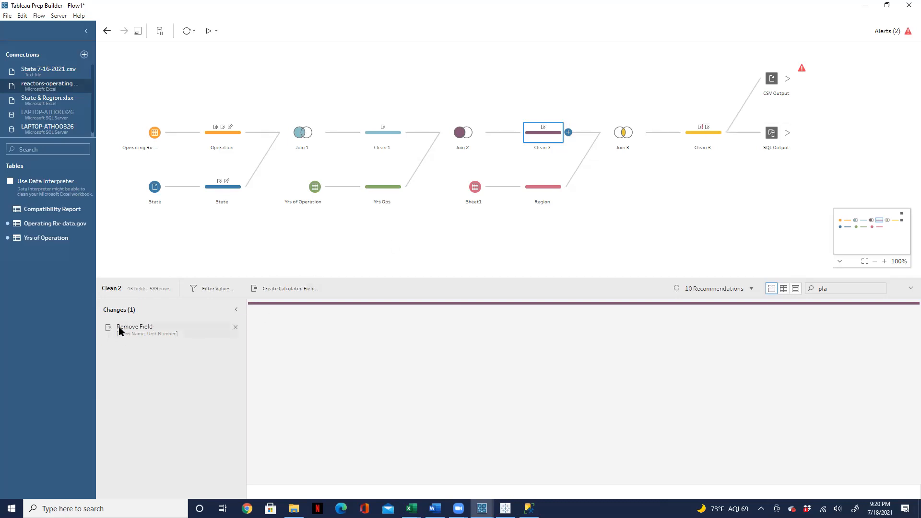
{"action": "left_click", "coordinate": [236, 327]}
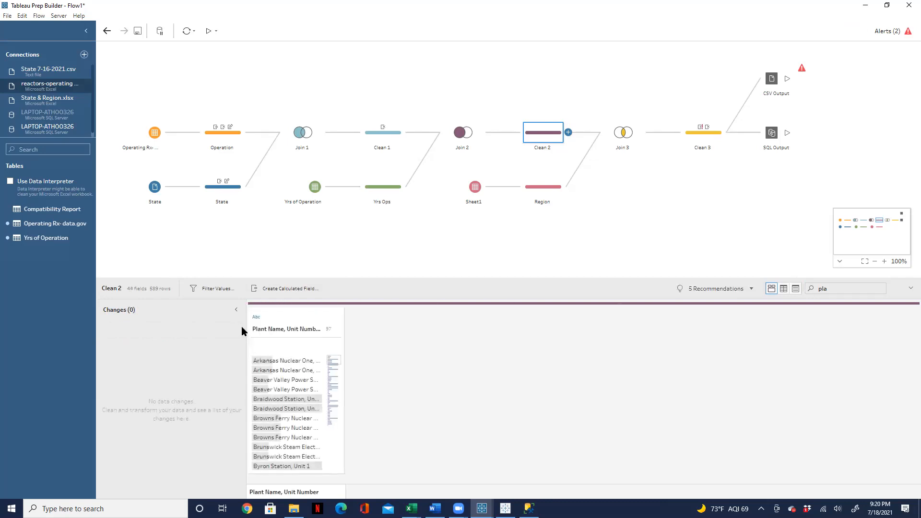
Edit Clean 3's # of Plant calculation to { FIXED [Plant Name, Unit Number]: COUNTD([Plant Name, Unit Number])}, and save it.
{"action": "left_click", "coordinate": [698, 136]}
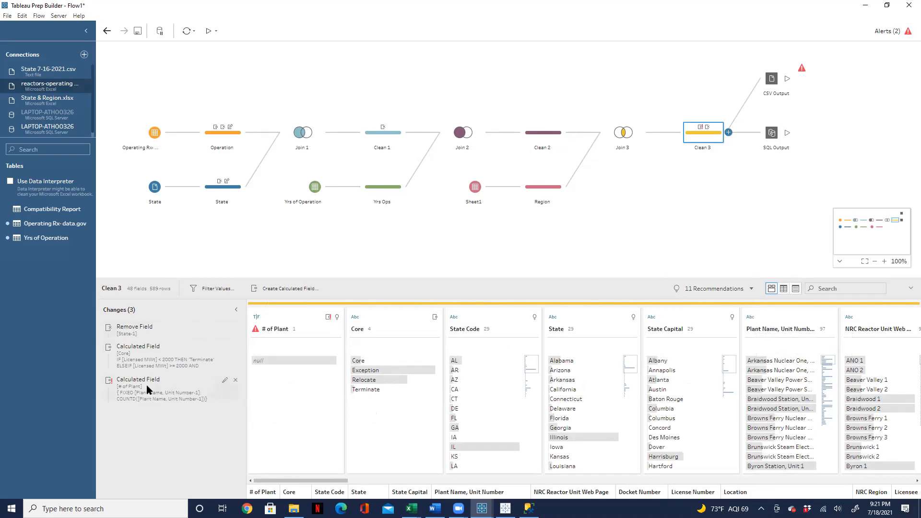
{"action": "left_click", "coordinate": [225, 382]}
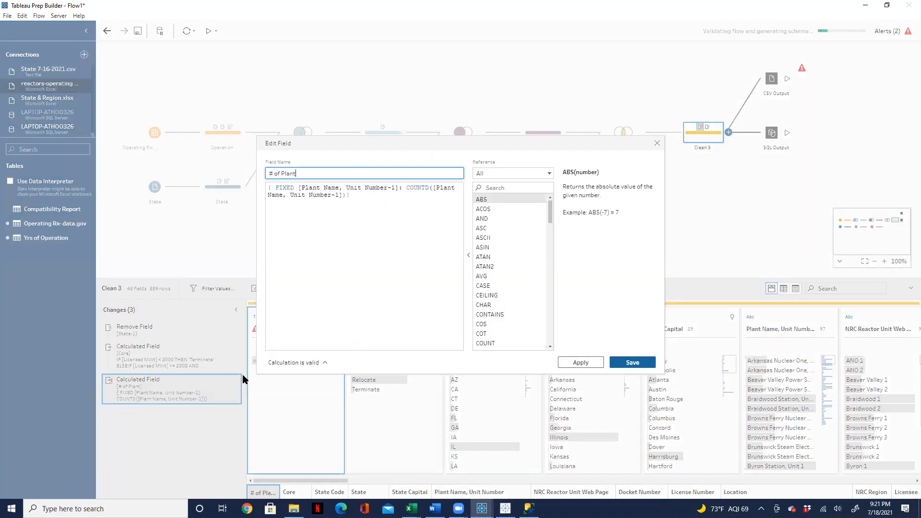
{"action": "left_click", "coordinate": [396, 188]}
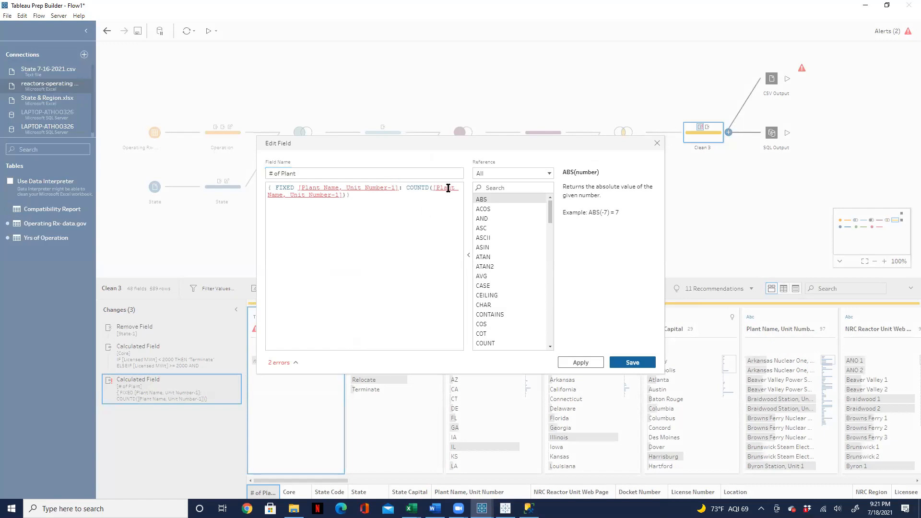
{"action": "left_click", "coordinate": [398, 188]}
{"action": "key", "text": "BackSpace"}
{"action": "key", "text": "BackSpace"}
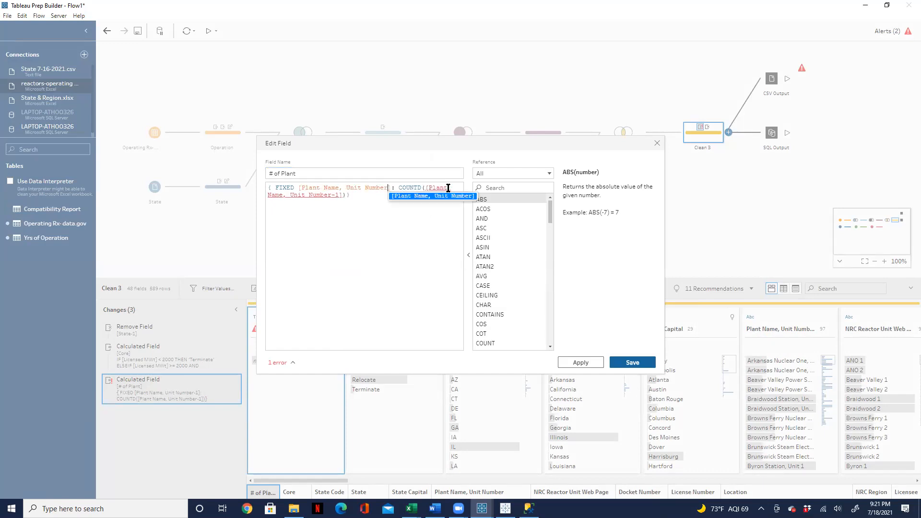
{"action": "left_click", "coordinate": [399, 198]}
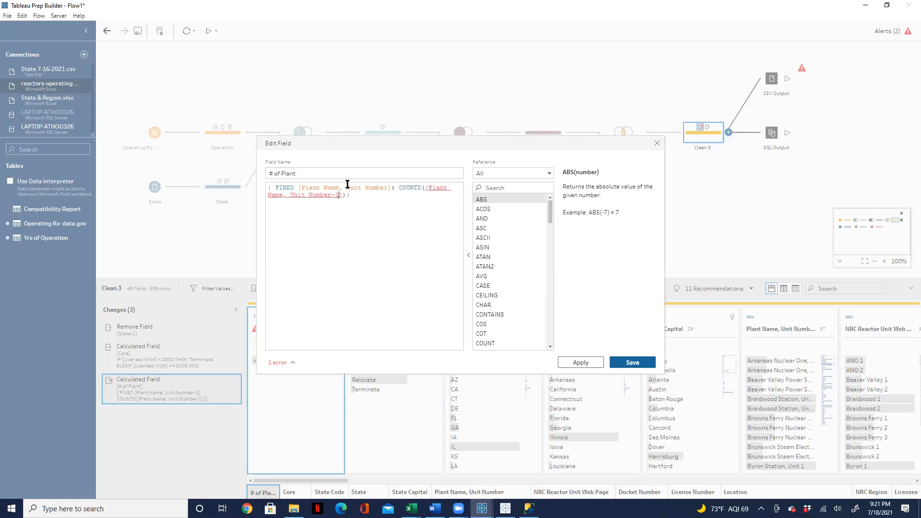
{"action": "key", "text": "BackSpace"}
{"action": "key", "text": "BackSpace"}
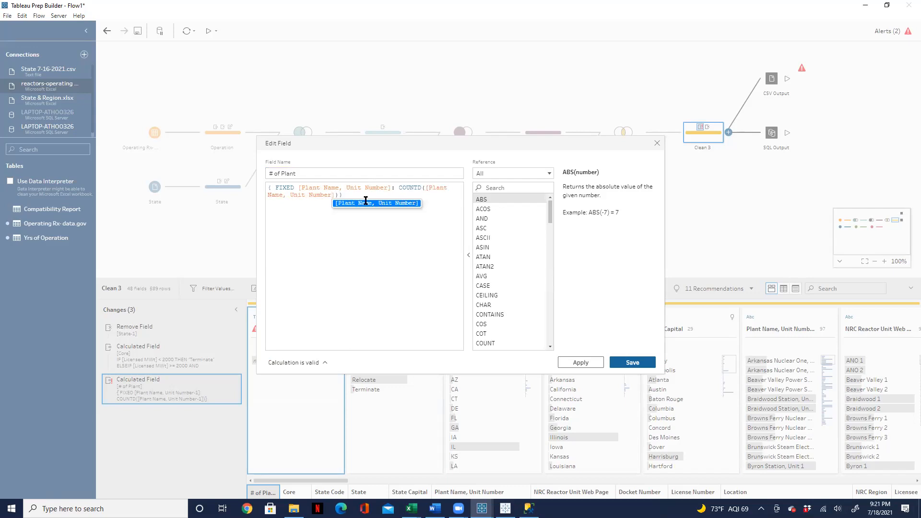
{"action": "left_click", "coordinate": [365, 203]}
{"action": "left_click", "coordinate": [590, 363]}
{"action": "left_click", "coordinate": [629, 364]}
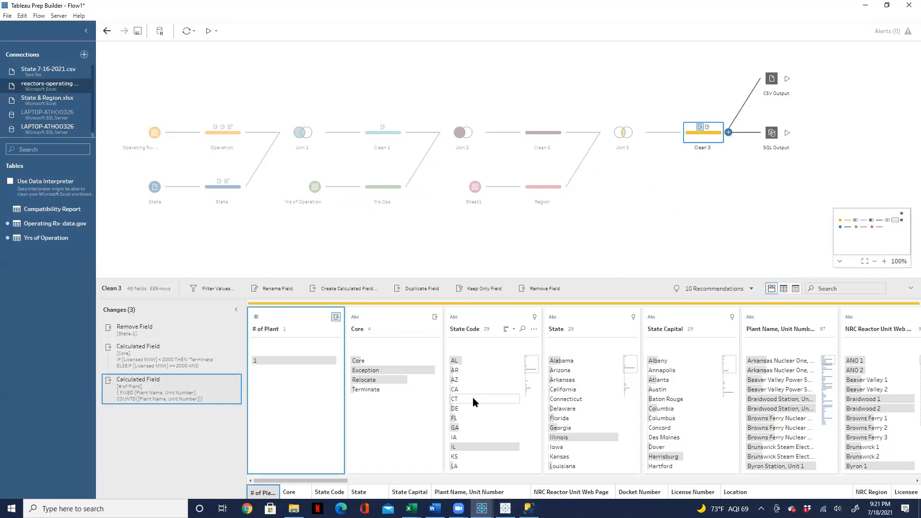
Switch to the NRC RE-design workbook in Tableau and refresh all extracts for the NRC Data (Nuclear Reactor) source.
{"action": "key", "text": "alt+Tab"}
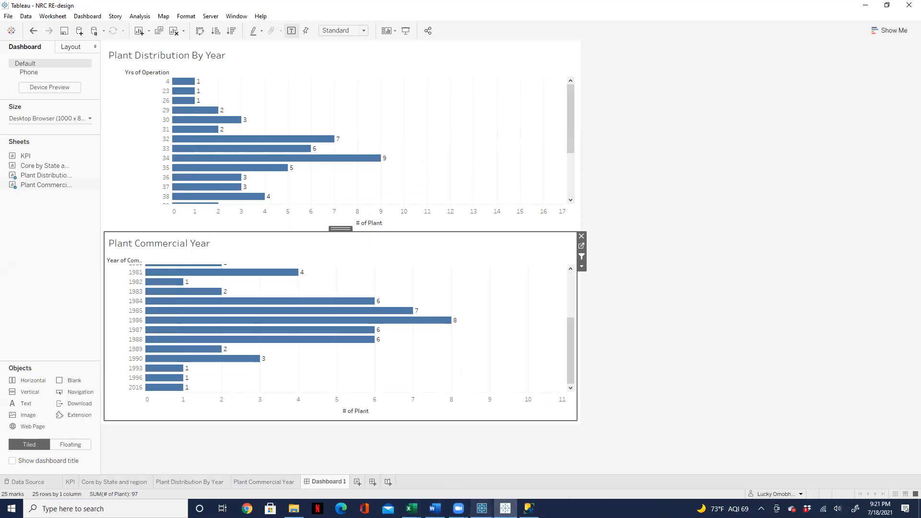
{"action": "mouse_move", "coordinate": [482, 508]}
{"action": "left_click", "coordinate": [534, 470]}
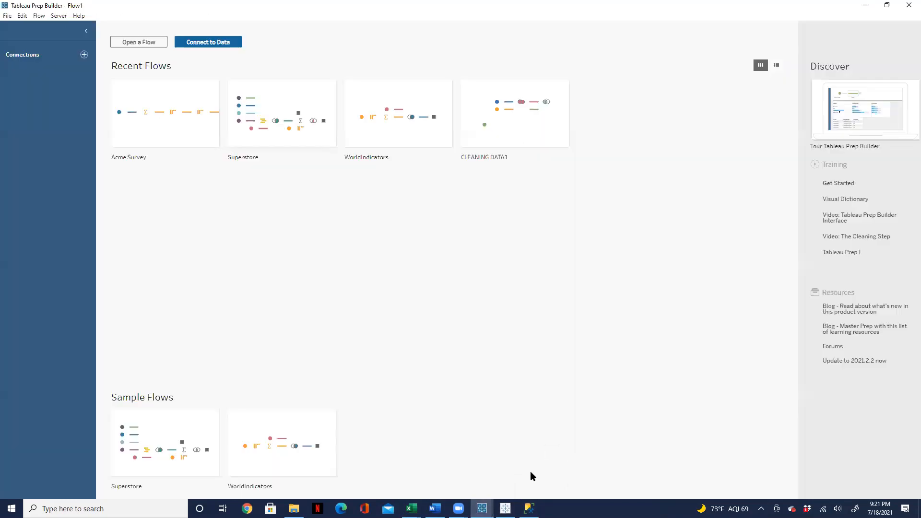
{"action": "left_click", "coordinate": [865, 5]}
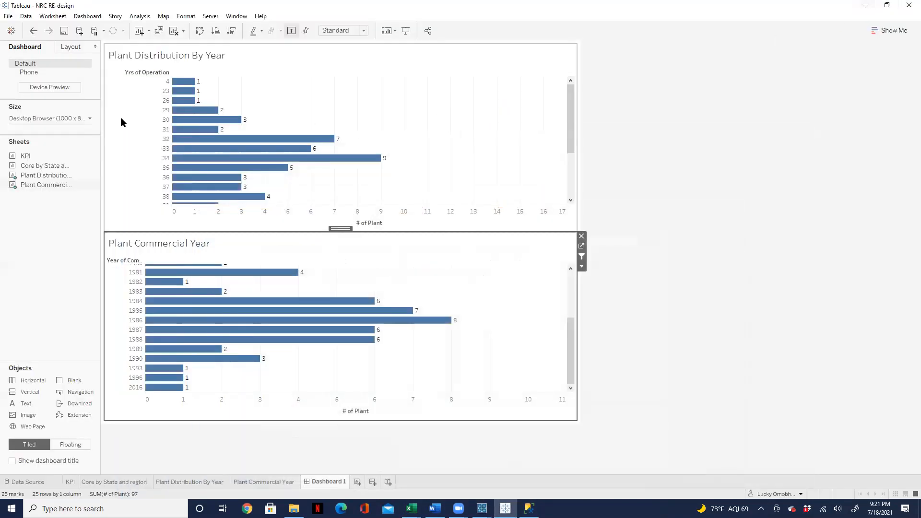
{"action": "left_click", "coordinate": [26, 17]}
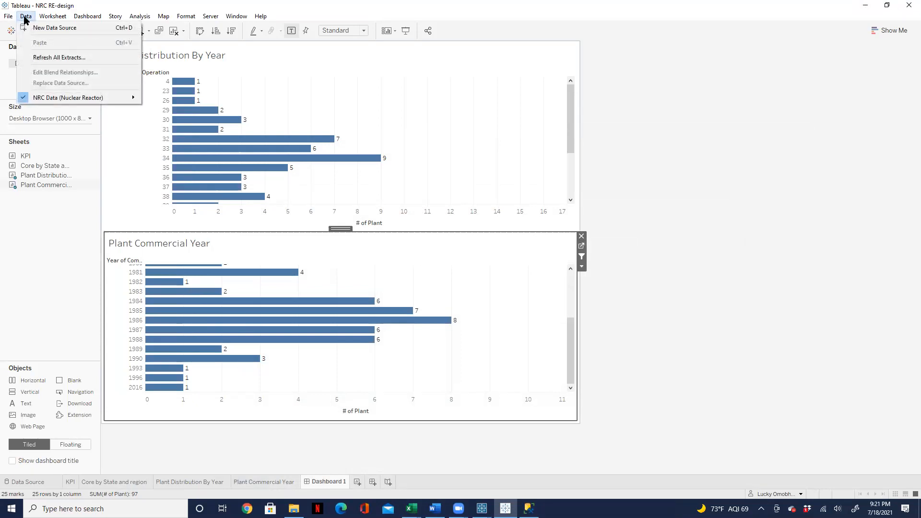
{"action": "left_click", "coordinate": [49, 58]}
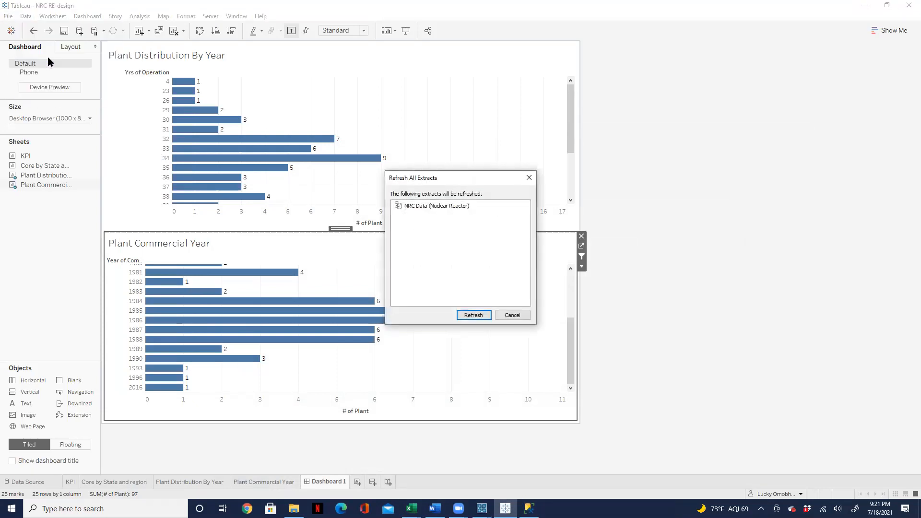
{"action": "left_click", "coordinate": [473, 315]}
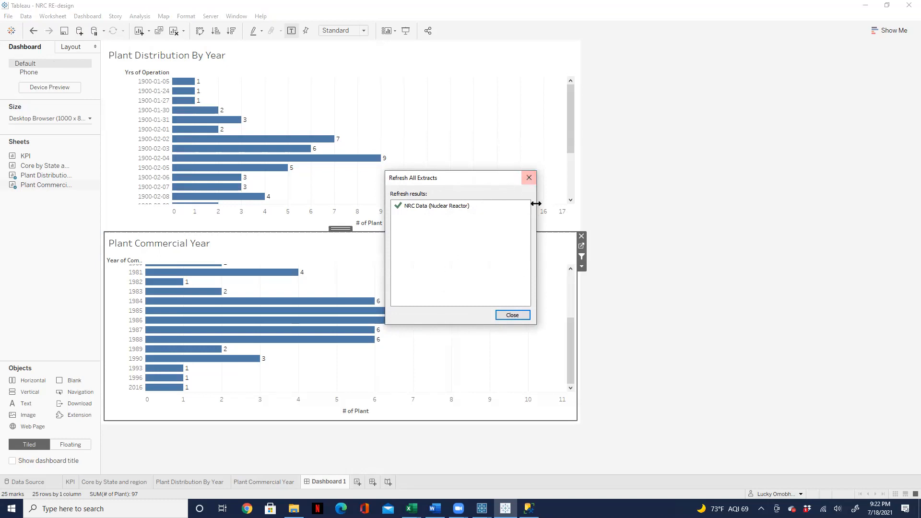
{"action": "left_click", "coordinate": [529, 178]}
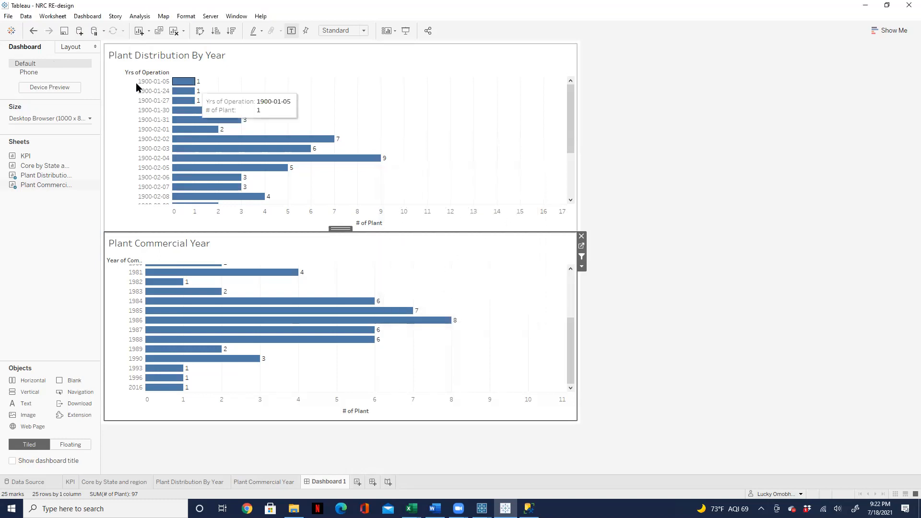
On the Plant Distribution By Year sheet, remove the Action (YEAR(Co..) filter and place Yrs of Operation on Rows afresh.
{"action": "left_click", "coordinate": [528, 49]}
{"action": "left_click", "coordinate": [582, 58]}
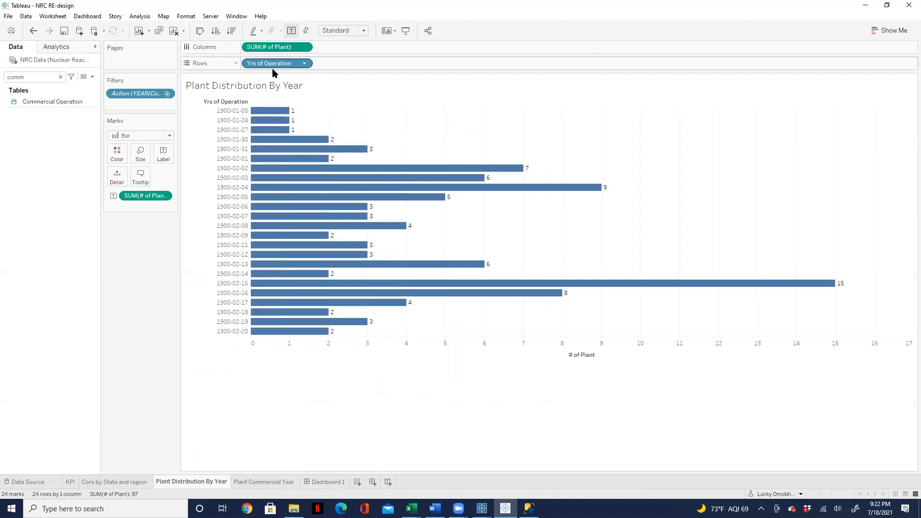
{"action": "left_click", "coordinate": [70, 103]}
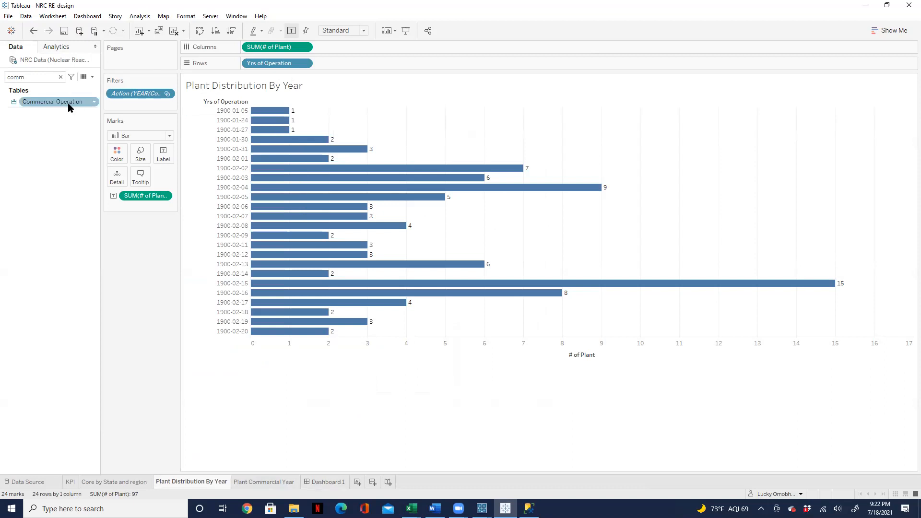
{"action": "left_click", "coordinate": [61, 77]}
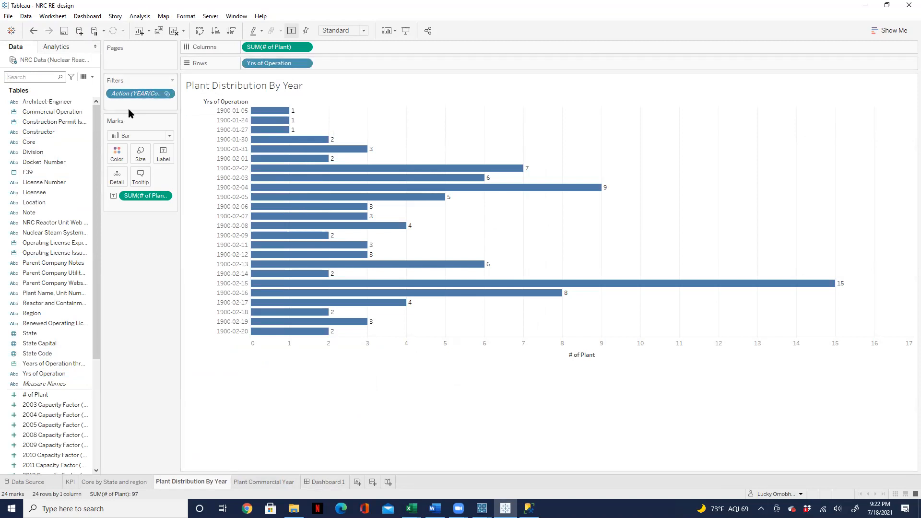
{"action": "left_click_drag", "start_coordinate": [139, 94], "coordinate": [146, 284]}
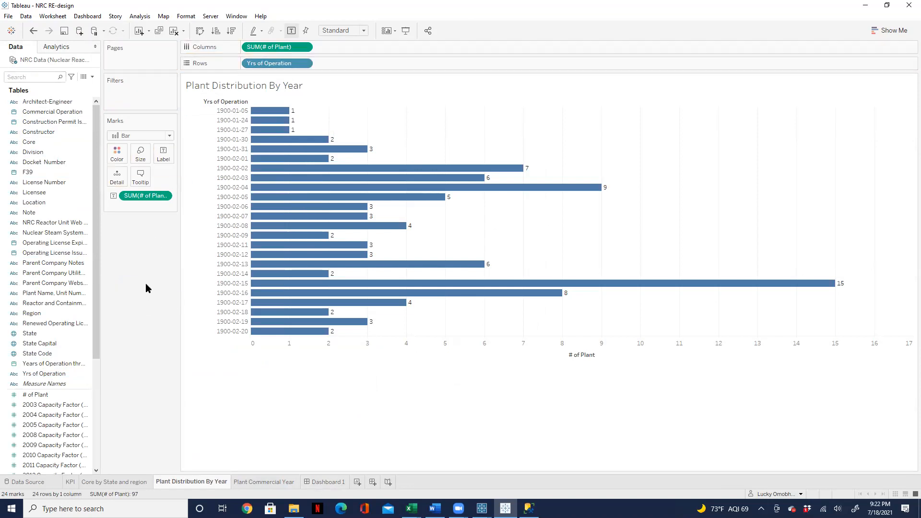
{"action": "left_click_drag", "start_coordinate": [277, 63], "coordinate": [158, 322]}
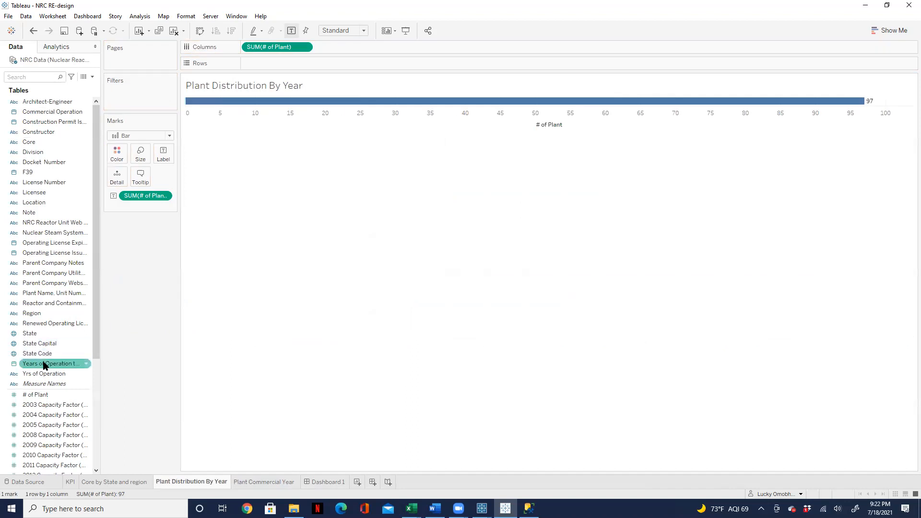
{"action": "left_click_drag", "start_coordinate": [43, 374], "coordinate": [261, 65]}
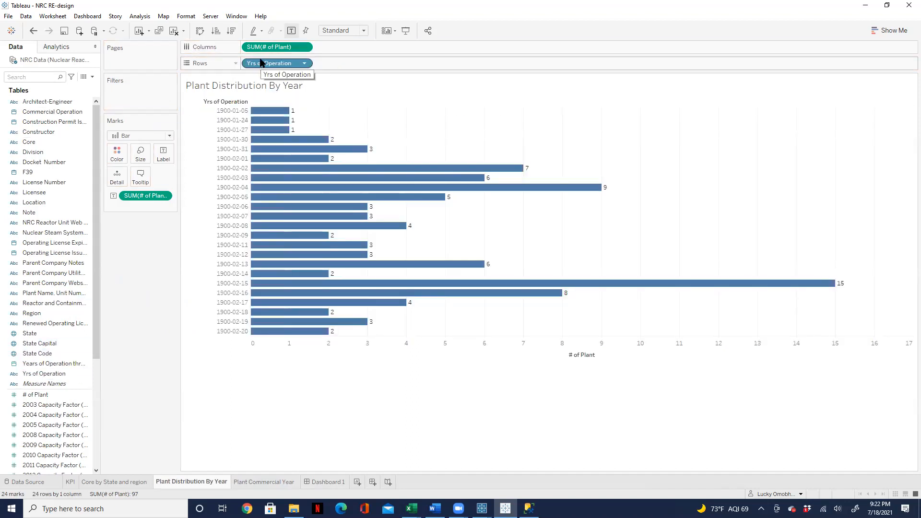
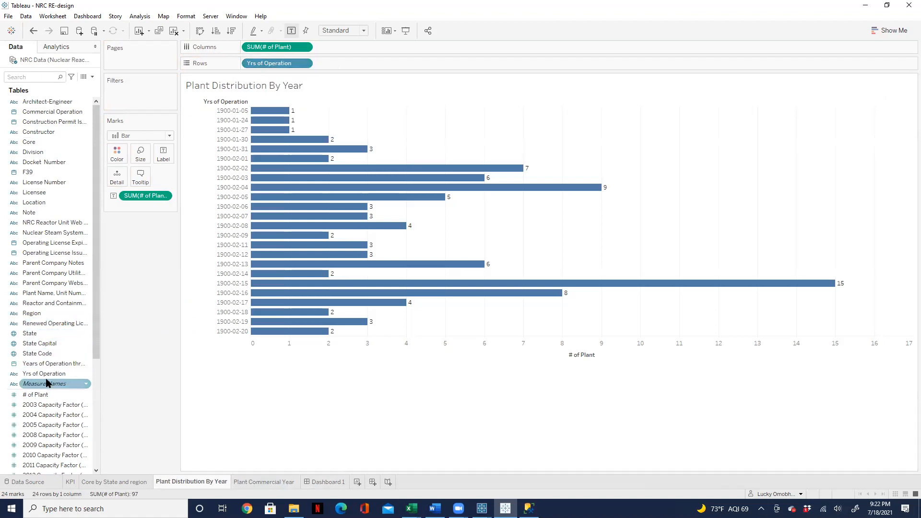
Try the Number (decimal) data type on the Yrs of Operation field and return the field to its default type.
{"action": "left_click", "coordinate": [15, 375]}
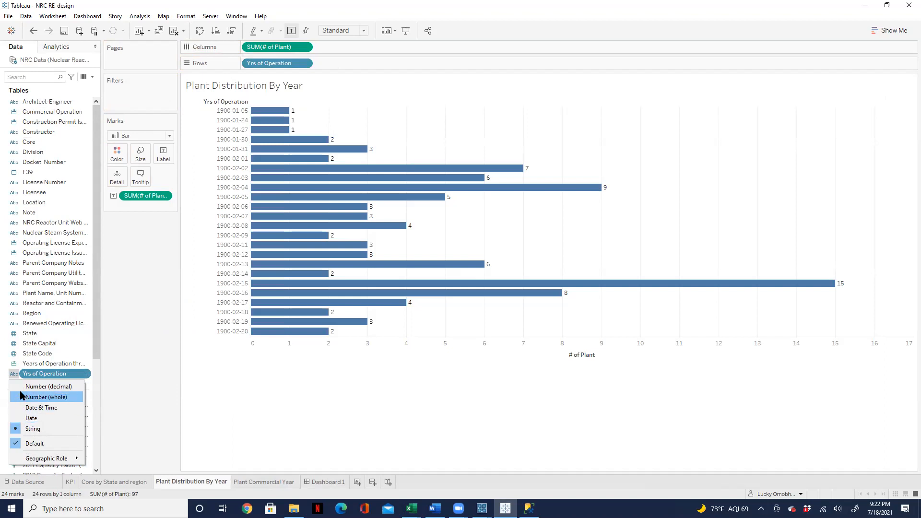
{"action": "left_click", "coordinate": [21, 386]}
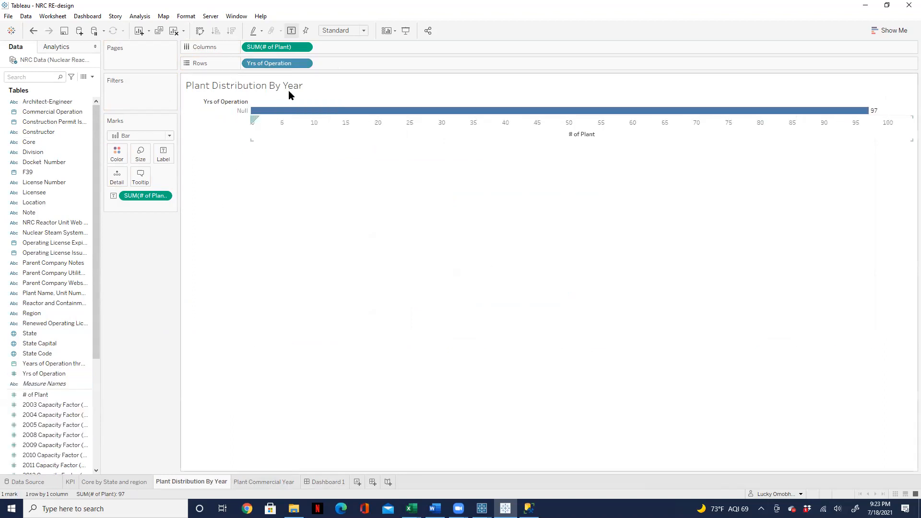
{"action": "mouse_move", "coordinate": [260, 65]}
{"action": "left_mouse_down"}
{"action": "mouse_move", "coordinate": [135, 323]}
{"action": "mouse_move", "coordinate": [76, 370]}
{"action": "mouse_move", "coordinate": [250, 107]}
{"action": "mouse_move", "coordinate": [269, 64]}
{"action": "mouse_move", "coordinate": [260, 65]}
{"action": "left_mouse_up"}
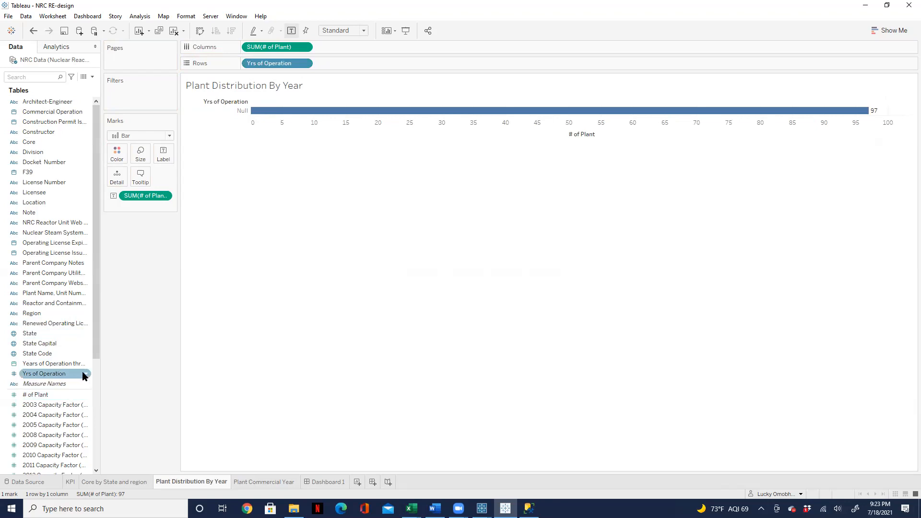
{"action": "left_click", "coordinate": [15, 374]}
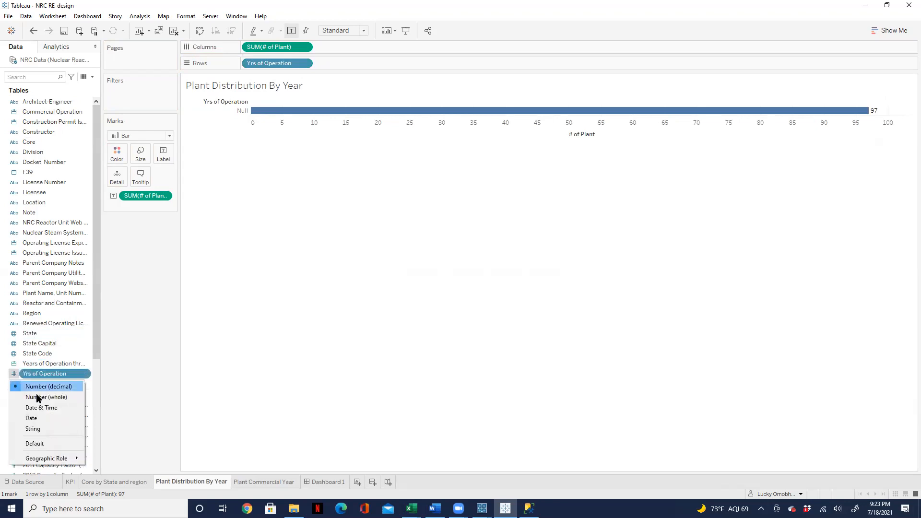
{"action": "left_click", "coordinate": [41, 445]}
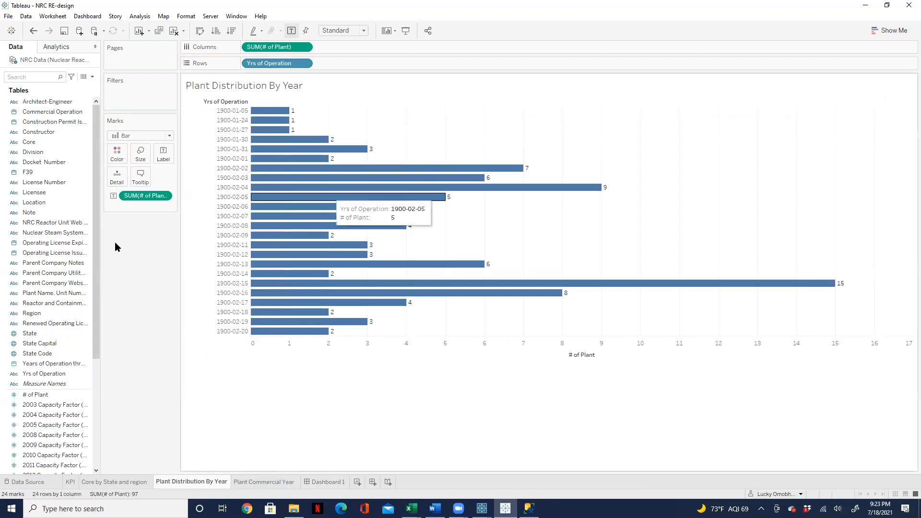
{"action": "left_click", "coordinate": [482, 508]}
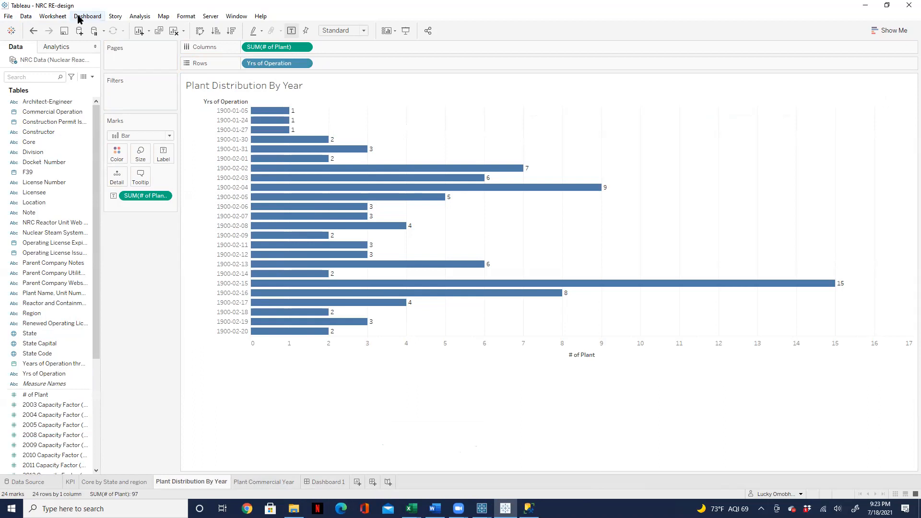
{"action": "left_click", "coordinate": [304, 63]}
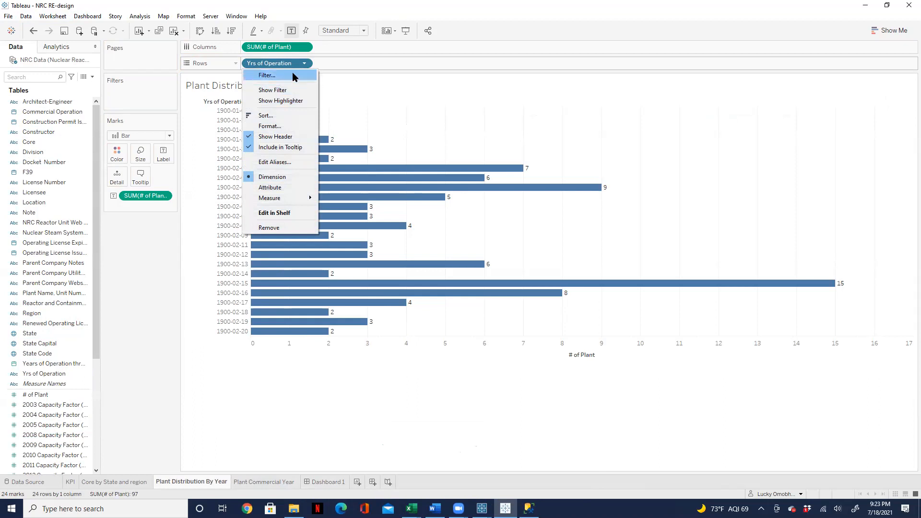
{"action": "left_click", "coordinate": [341, 68]}
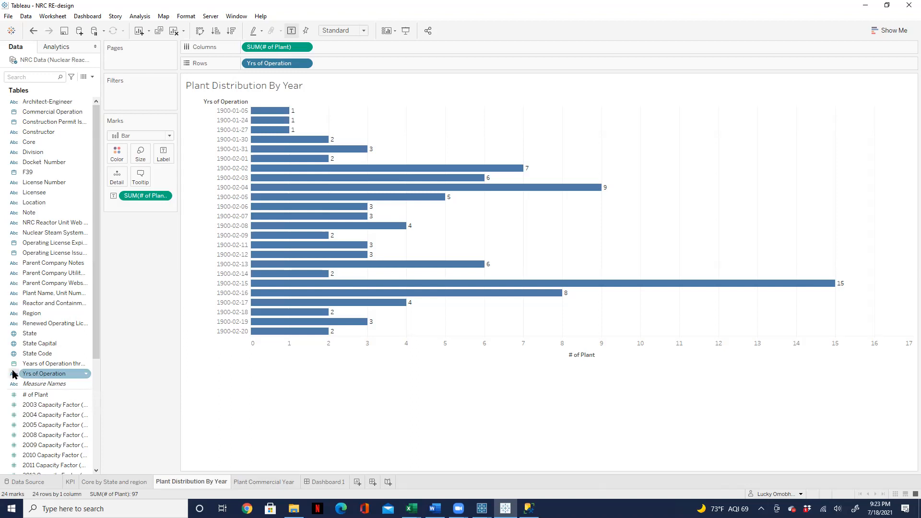
Clear the Plant Distribution By Year sheet and place only Yrs of Operation on Rows.
{"action": "left_click_drag", "start_coordinate": [267, 64], "coordinate": [136, 306]}
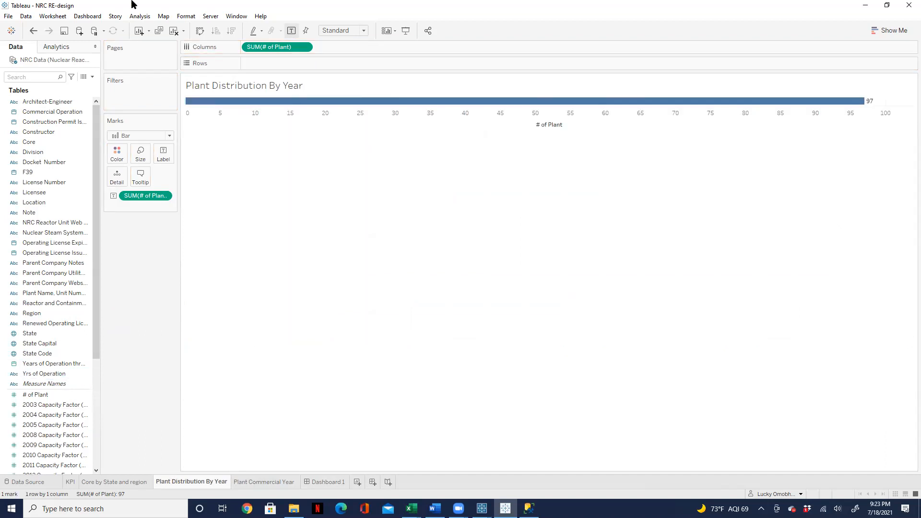
{"action": "left_click", "coordinate": [174, 31]}
{"action": "left_click_drag", "start_coordinate": [48, 374], "coordinate": [274, 59]}
{"action": "left_click_drag", "start_coordinate": [257, 69], "coordinate": [257, 69]}
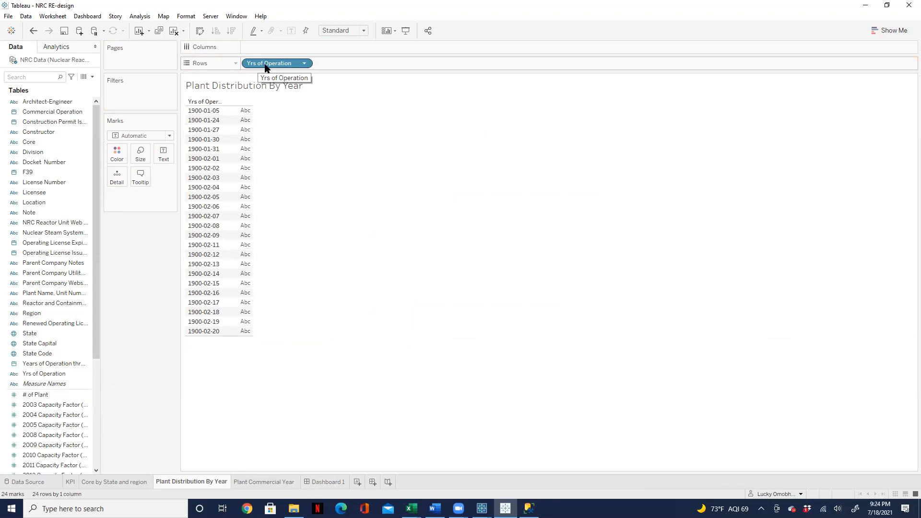
Try Yrs of Operation as an attribute on Rows, and take the field off the sheet.
{"action": "left_click", "coordinate": [304, 64]}
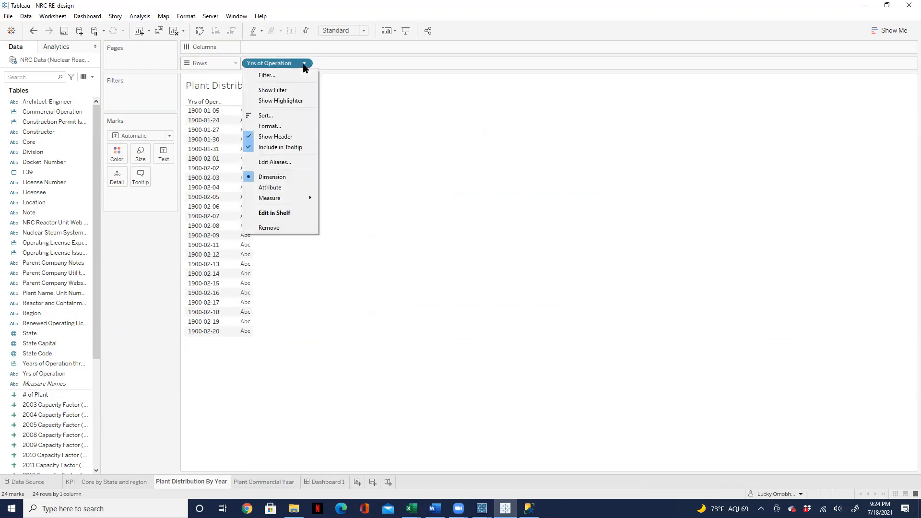
{"action": "left_click", "coordinate": [268, 187]}
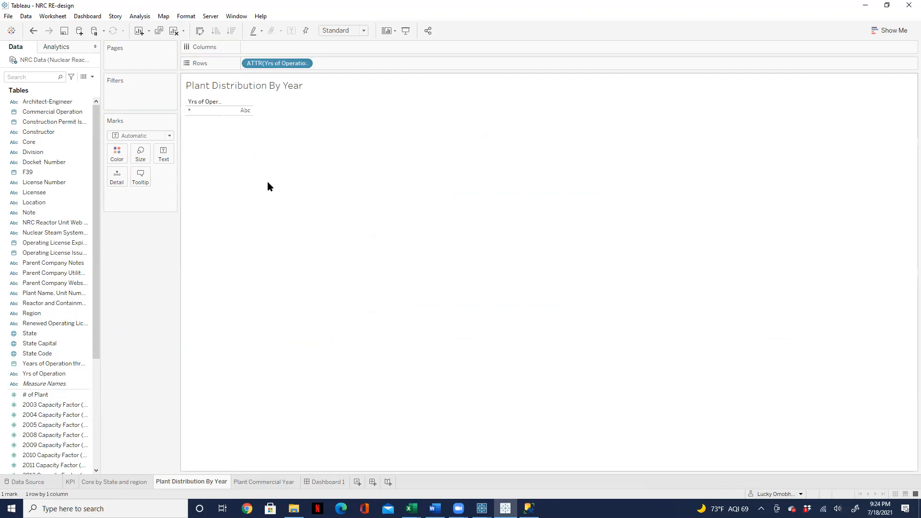
{"action": "left_click", "coordinate": [303, 64]}
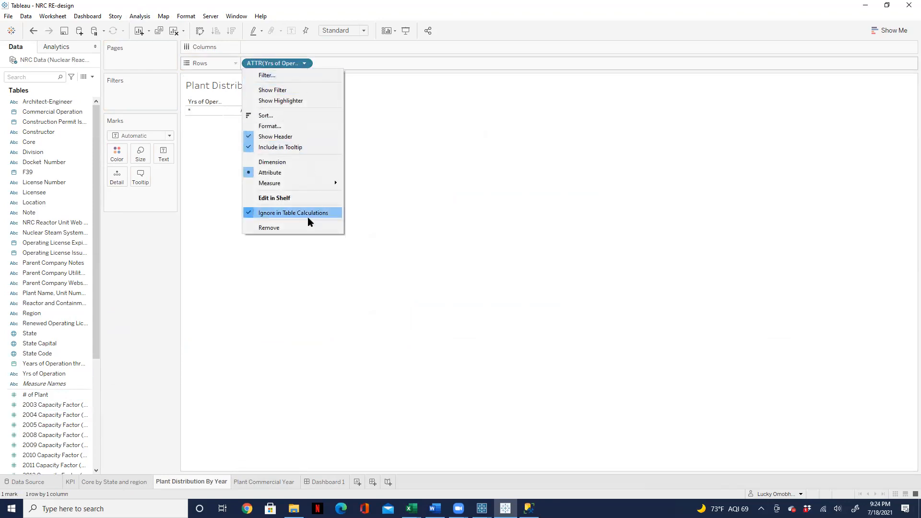
{"action": "mouse_move", "coordinate": [322, 183]}
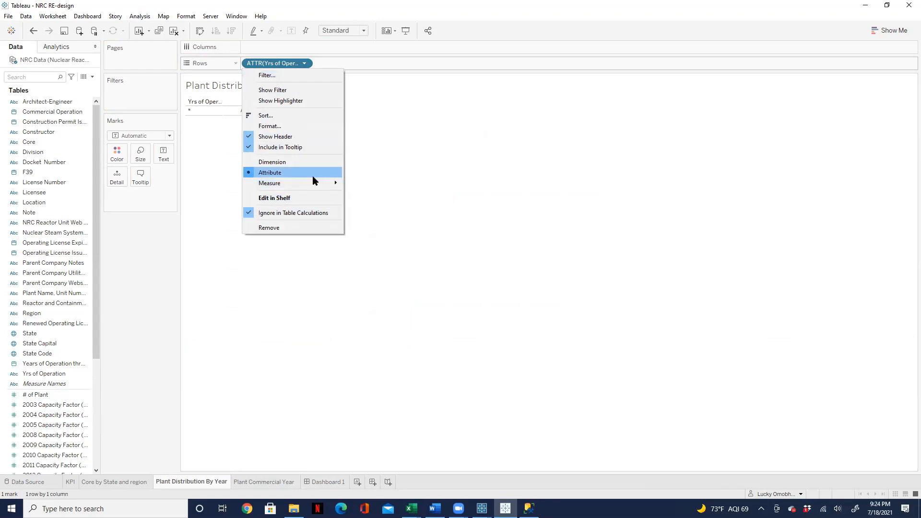
{"action": "left_click", "coordinate": [362, 82]}
{"action": "left_click_drag", "start_coordinate": [295, 70], "coordinate": [144, 307]}
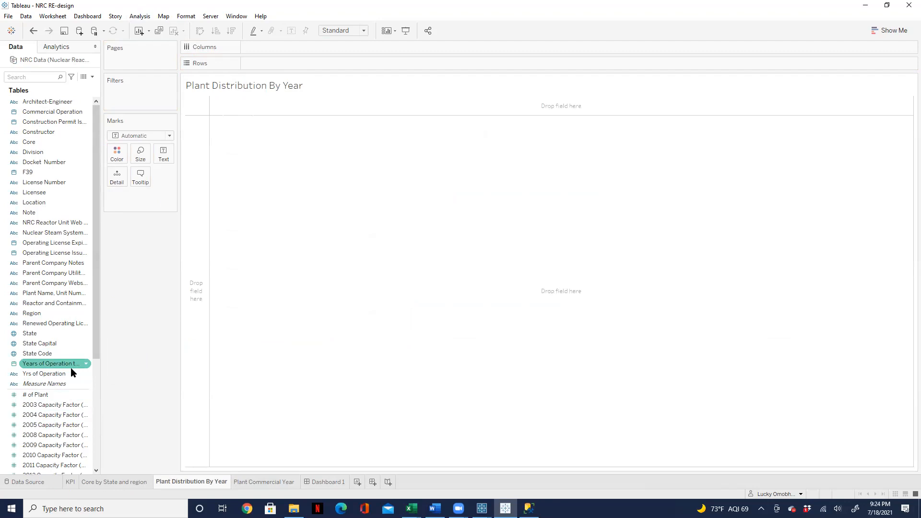
Try Years of Operation through 12/31/2019 on Rows as a discrete year, and remove it from the sheet.
{"action": "left_click_drag", "start_coordinate": [100, 350], "coordinate": [140, 341]}
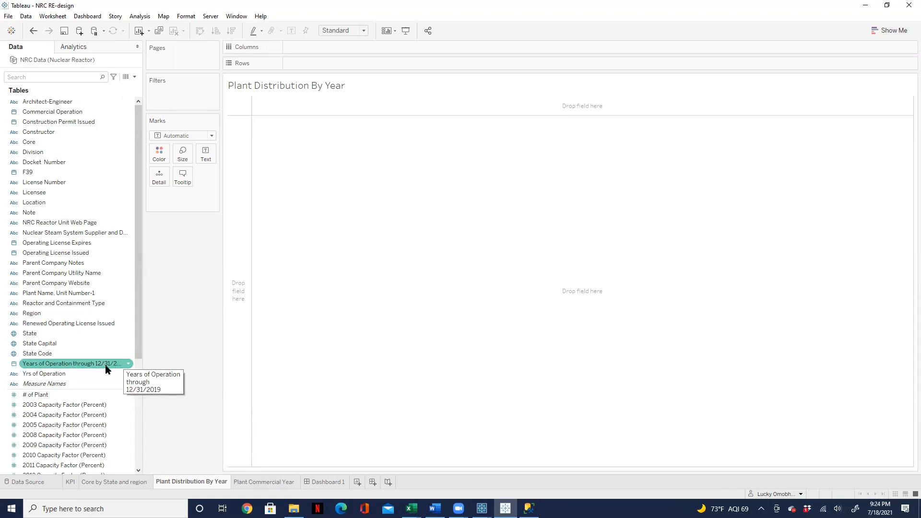
{"action": "mouse_move", "coordinate": [64, 365]}
{"action": "left_mouse_down"}
{"action": "mouse_move", "coordinate": [138, 335]}
{"action": "mouse_move", "coordinate": [338, 61]}
{"action": "mouse_move", "coordinate": [325, 67]}
{"action": "left_mouse_up"}
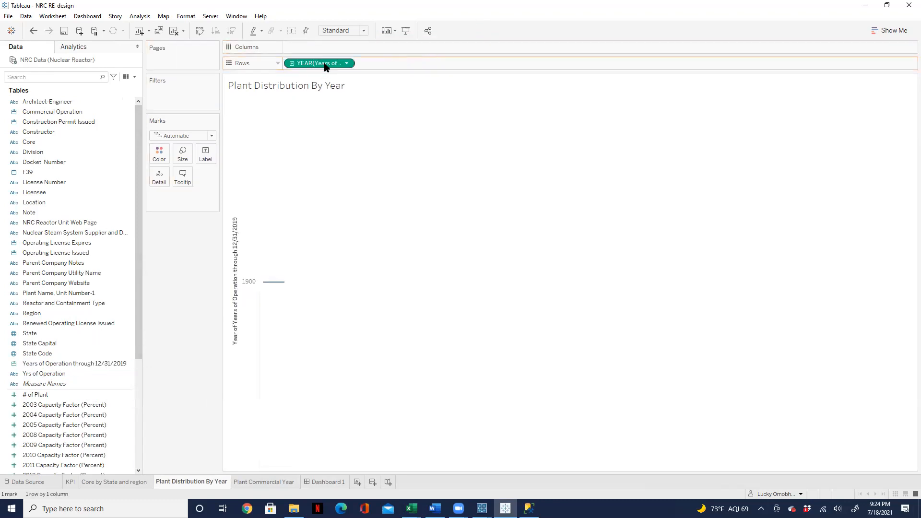
{"action": "left_click", "coordinate": [348, 65]}
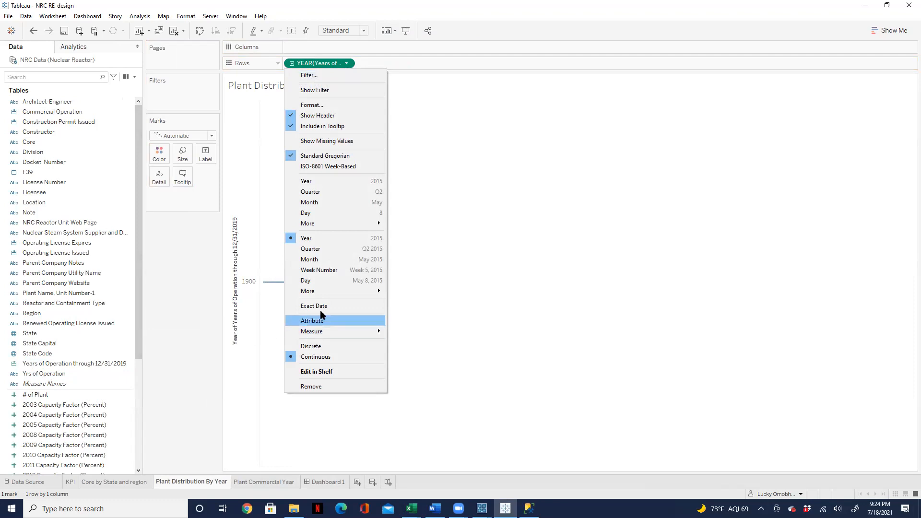
{"action": "left_click", "coordinate": [311, 346]}
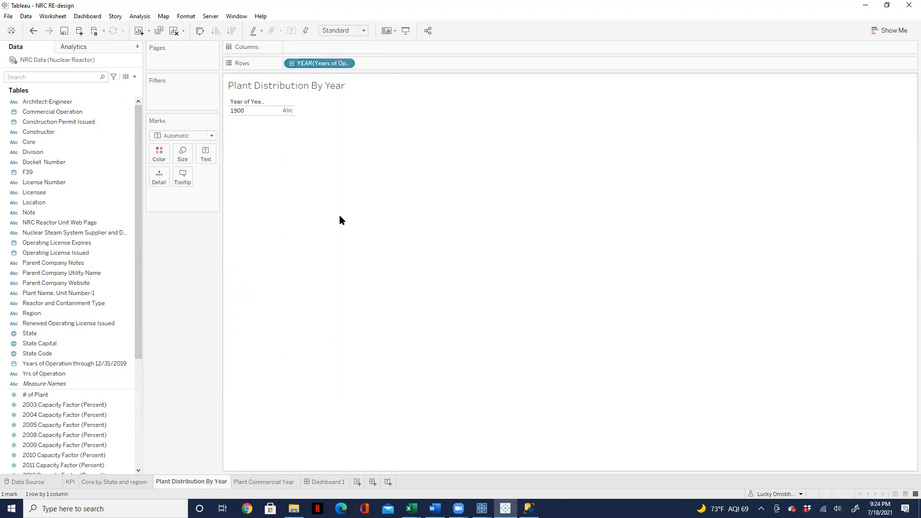
{"action": "left_click_drag", "start_coordinate": [319, 66], "coordinate": [114, 377]}
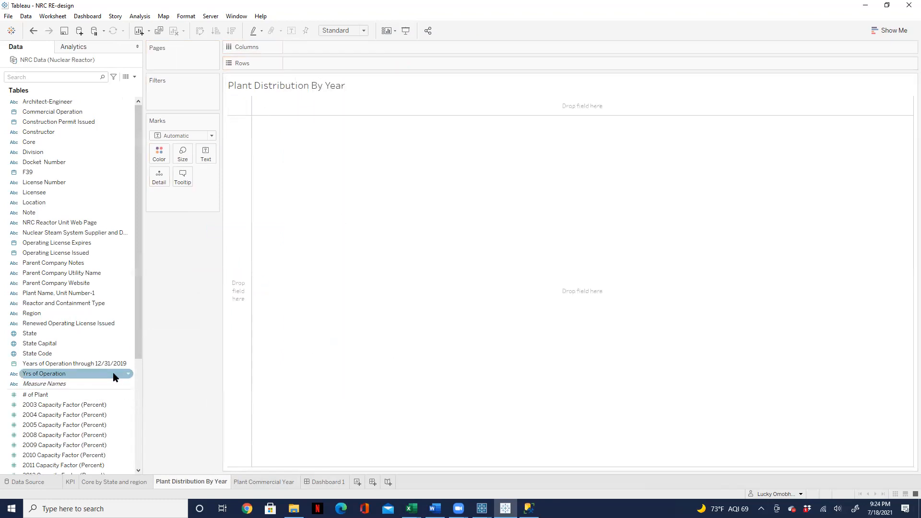
Change the data type of Years of Operation through 12/31/2019 to String and place the field on Rows.
{"action": "right_click", "coordinate": [129, 364]}
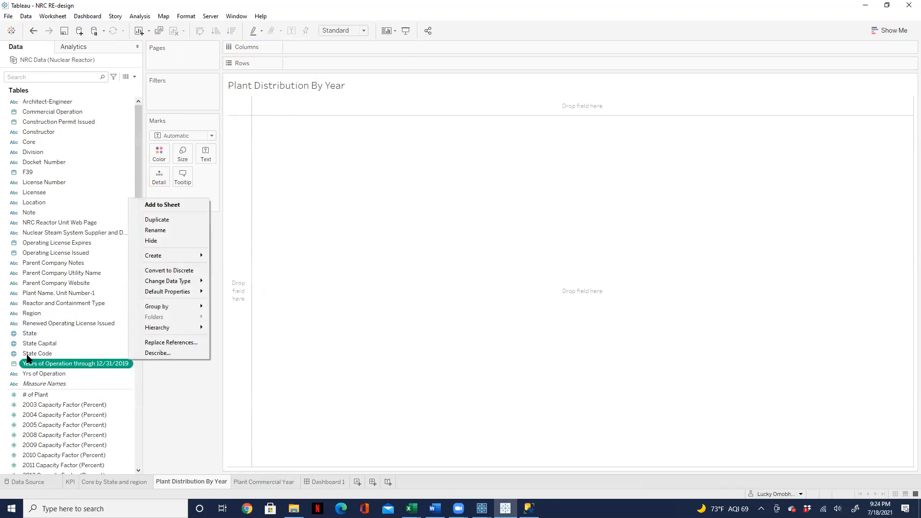
{"action": "left_click", "coordinate": [14, 364]}
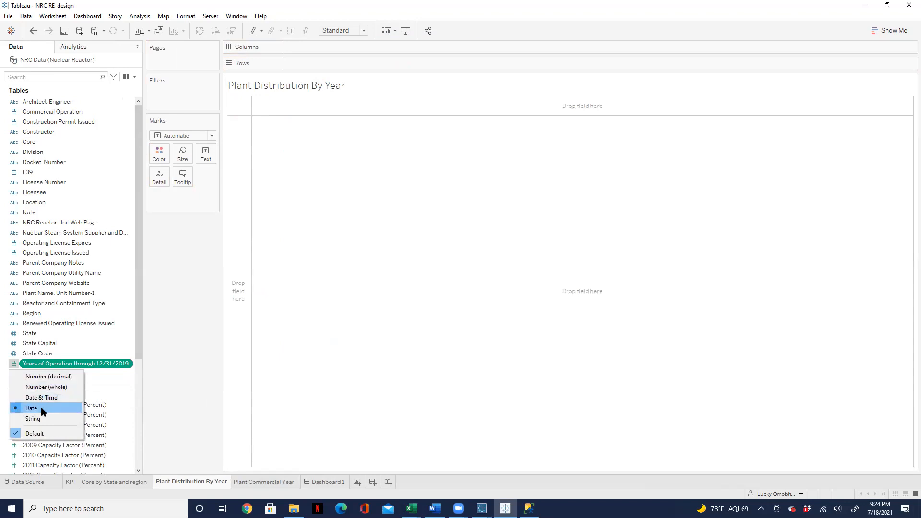
{"action": "left_click", "coordinate": [33, 418]}
{"action": "left_click_drag", "start_coordinate": [53, 364], "coordinate": [321, 64]}
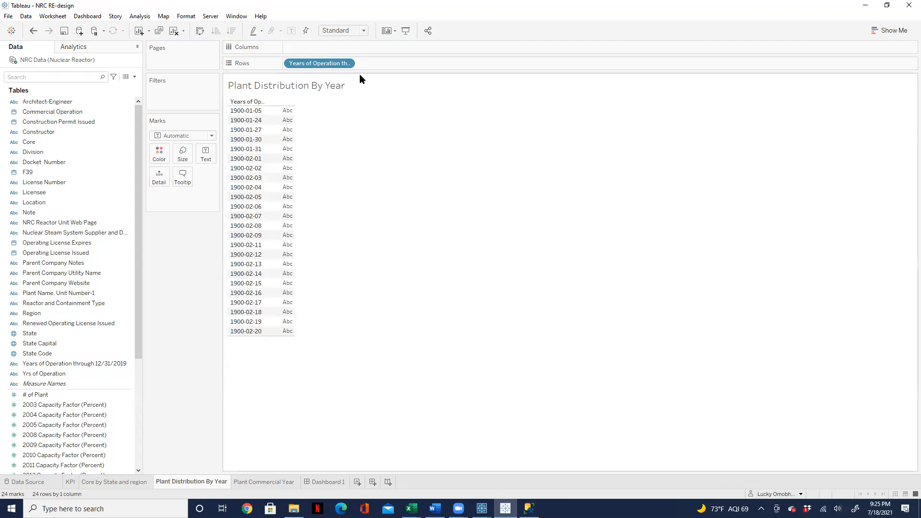
Replace Years of Operation through 12/31/2019 on Rows with the Yrs of Operation field.
{"action": "left_click_drag", "start_coordinate": [317, 63], "coordinate": [171, 285]}
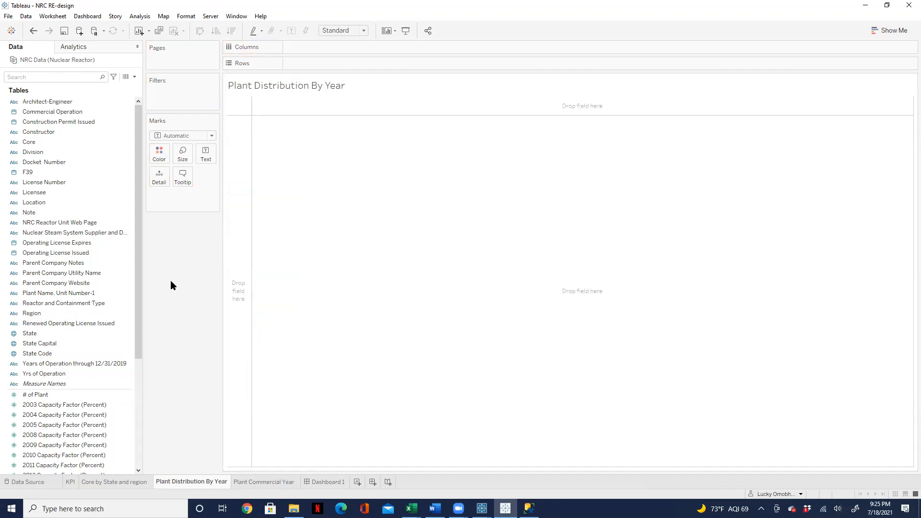
{"action": "left_click", "coordinate": [39, 376]}
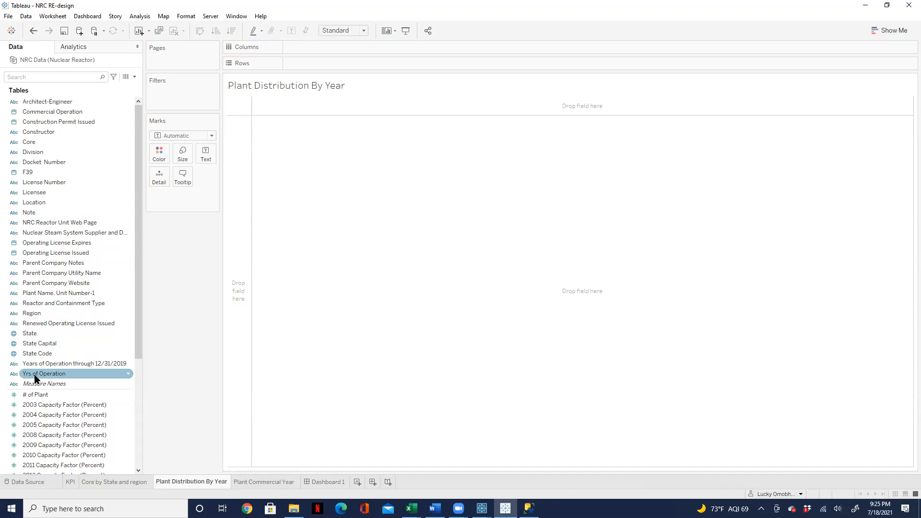
{"action": "left_click_drag", "start_coordinate": [36, 379], "coordinate": [299, 61]}
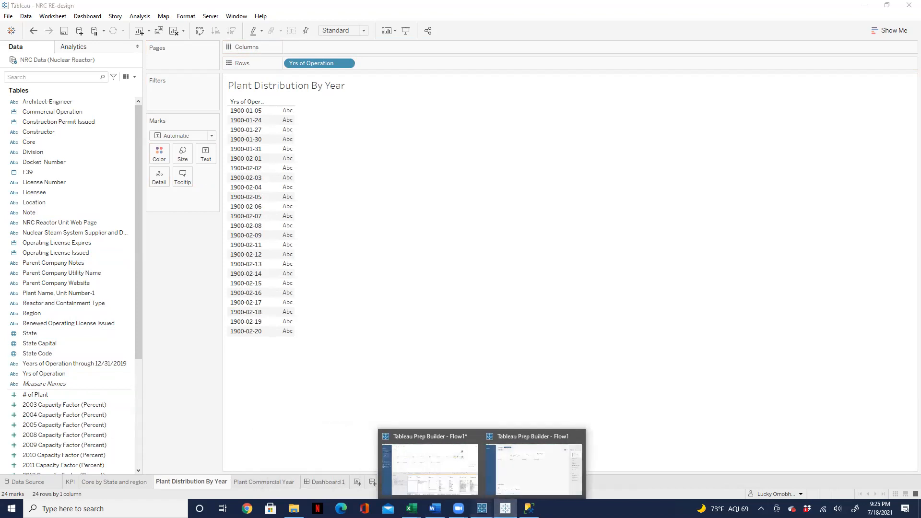
Switch to the Tableau Prep Builder flow, search the Clean 3 fields for "ye", and widen the matching field's card to examine its values.
{"action": "left_click", "coordinate": [482, 508]}
{"action": "left_click", "coordinate": [453, 472]}
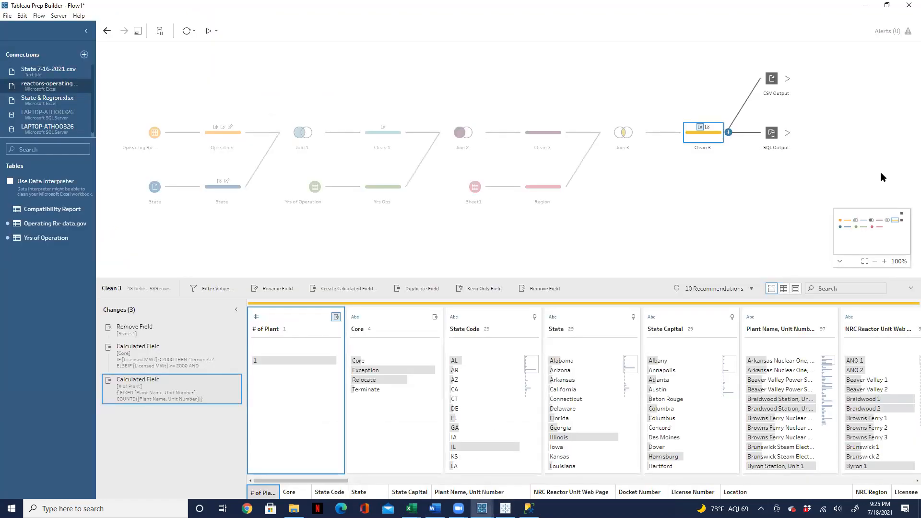
{"action": "left_click", "coordinate": [861, 287]}
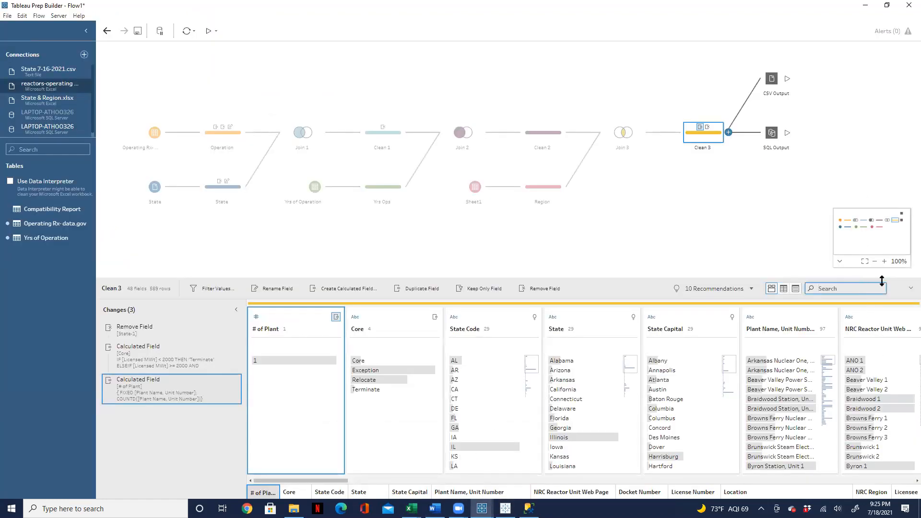
{"action": "type", "text": "year"}
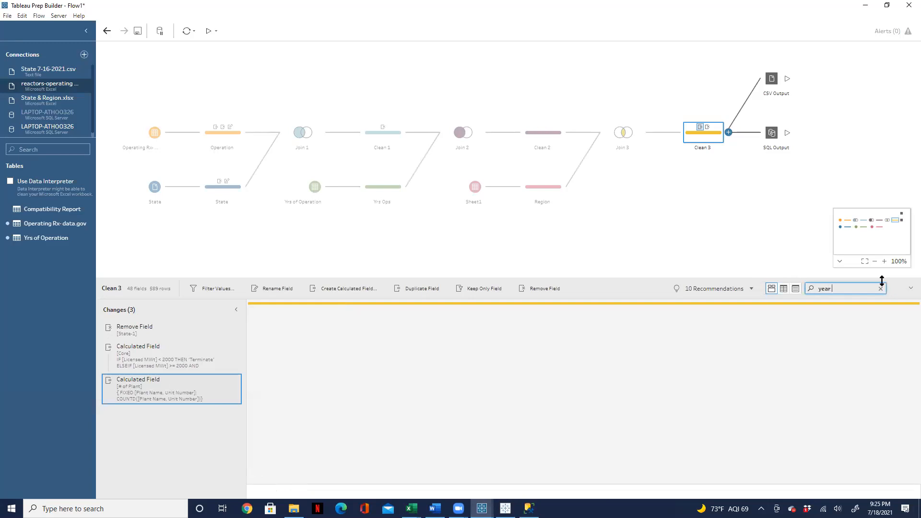
{"action": "key", "text": "BackSpace"}
{"action": "key", "text": "BackSpace"}
{"action": "key", "text": "BackSpace"}
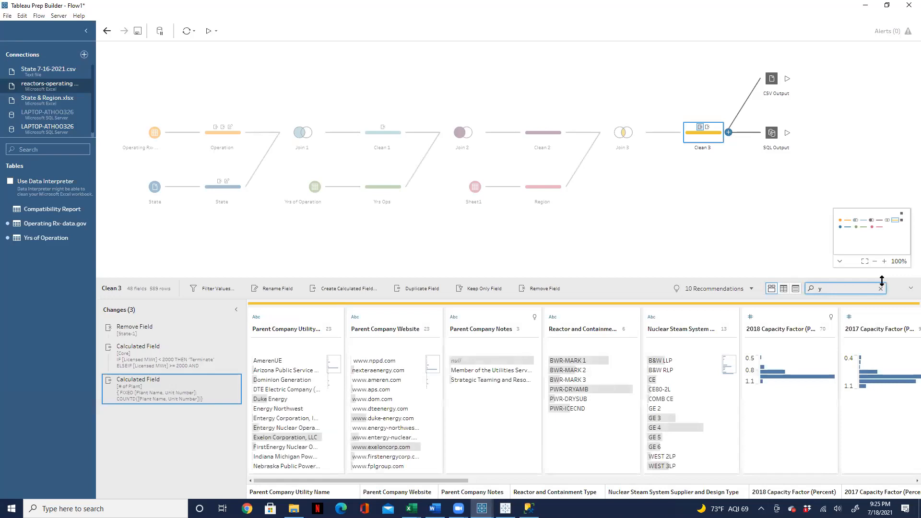
{"action": "type", "text": "e"}
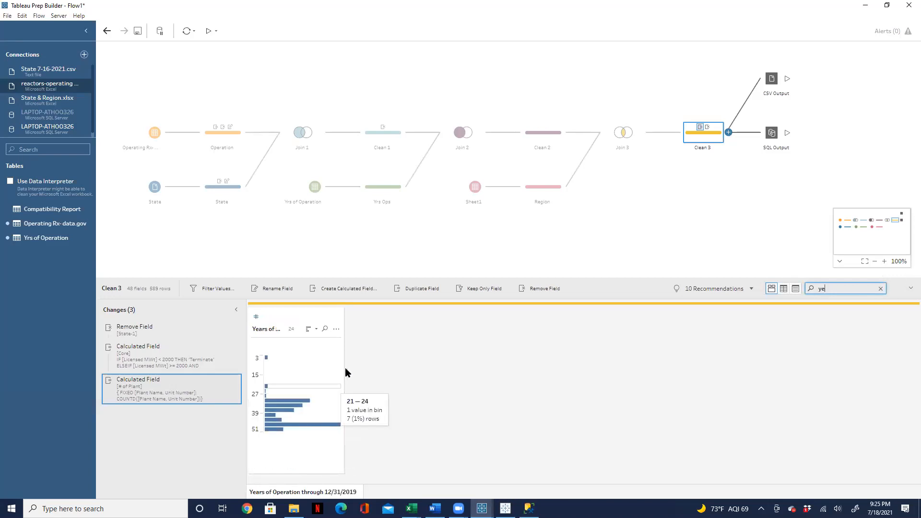
{"action": "left_click_drag", "start_coordinate": [344, 366], "coordinate": [452, 370]}
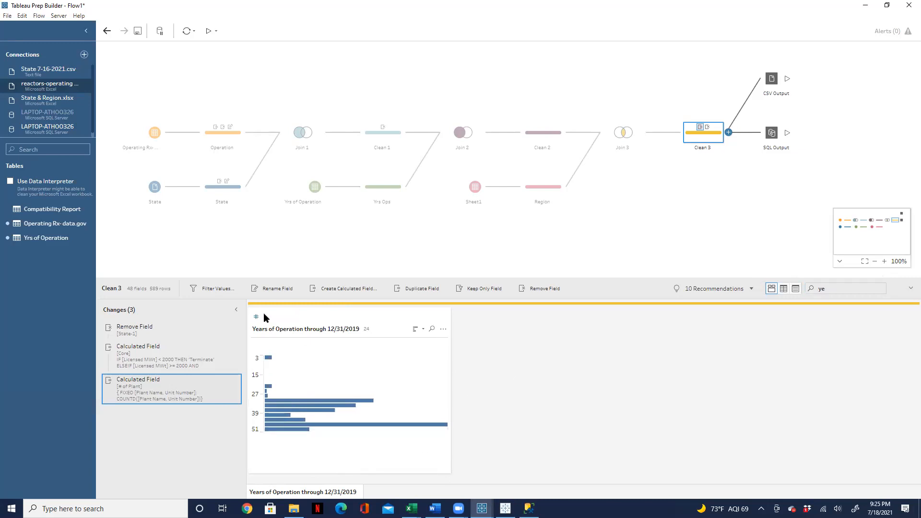
Look at the State 7-16-2021 and reactors-operating 7-16-21 workbooks in Excel, and minimize both.
{"action": "mouse_move", "coordinate": [481, 509]}
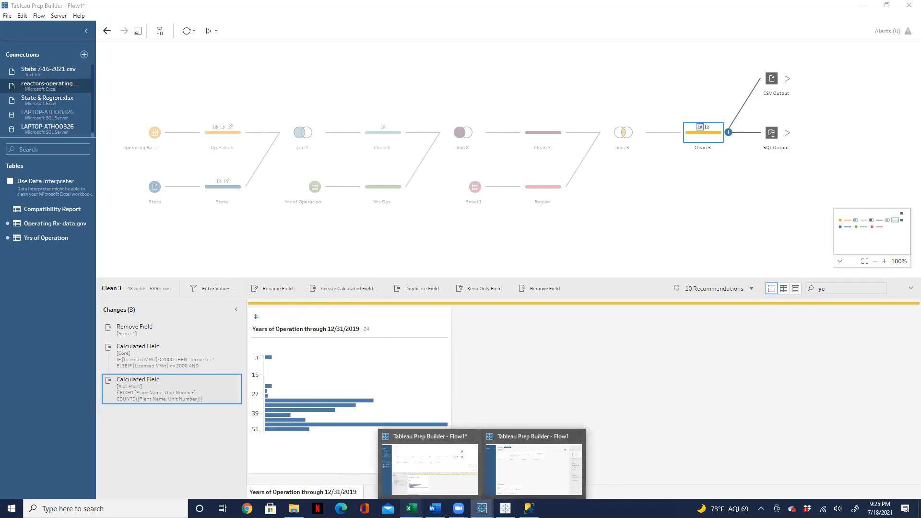
{"action": "mouse_move", "coordinate": [413, 506]}
{"action": "left_click", "coordinate": [410, 473]}
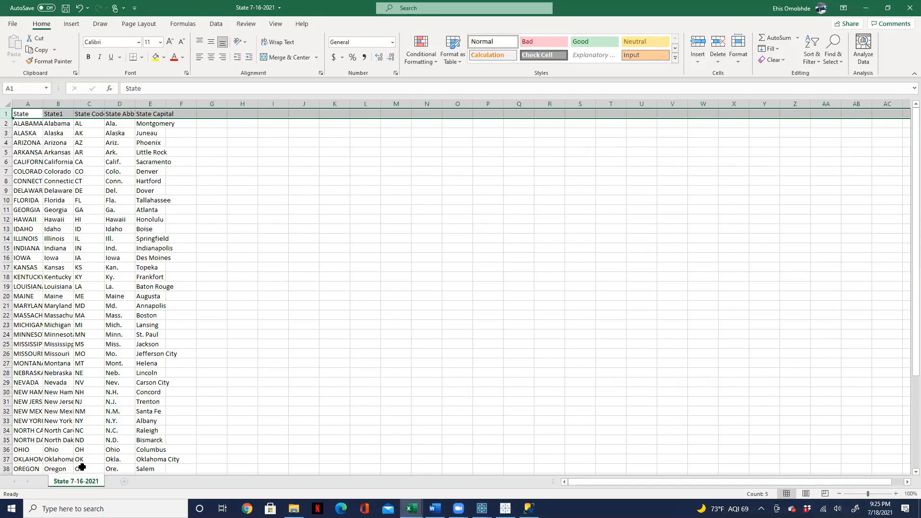
{"action": "mouse_move", "coordinate": [411, 507]}
{"action": "left_click", "coordinate": [315, 467]}
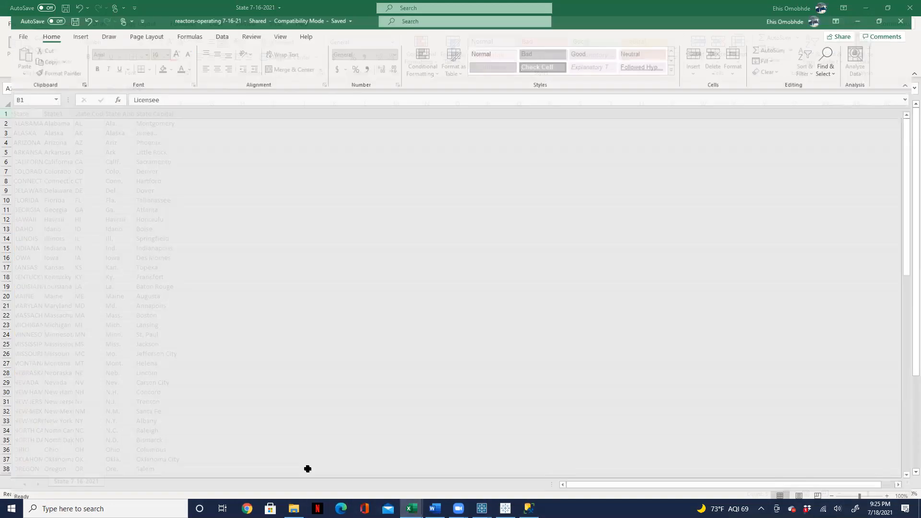
{"action": "left_click", "coordinate": [866, 8]}
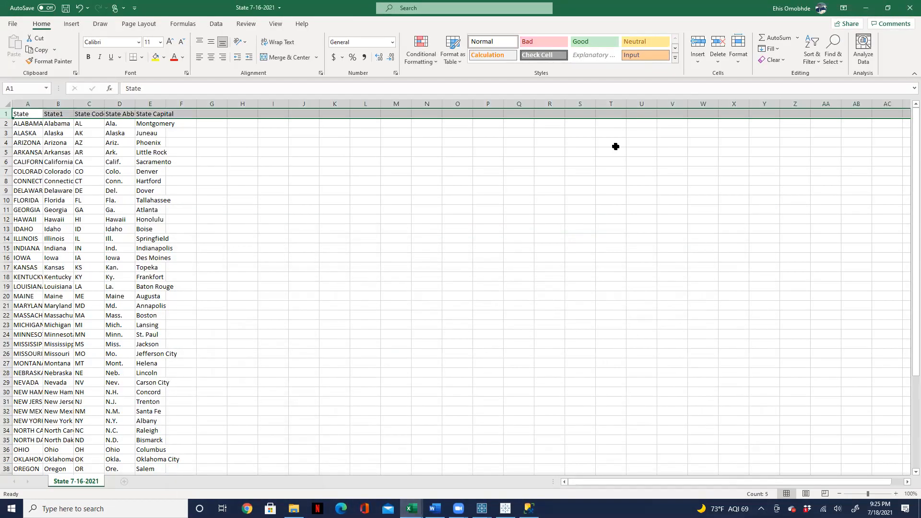
{"action": "left_click", "coordinate": [866, 8]}
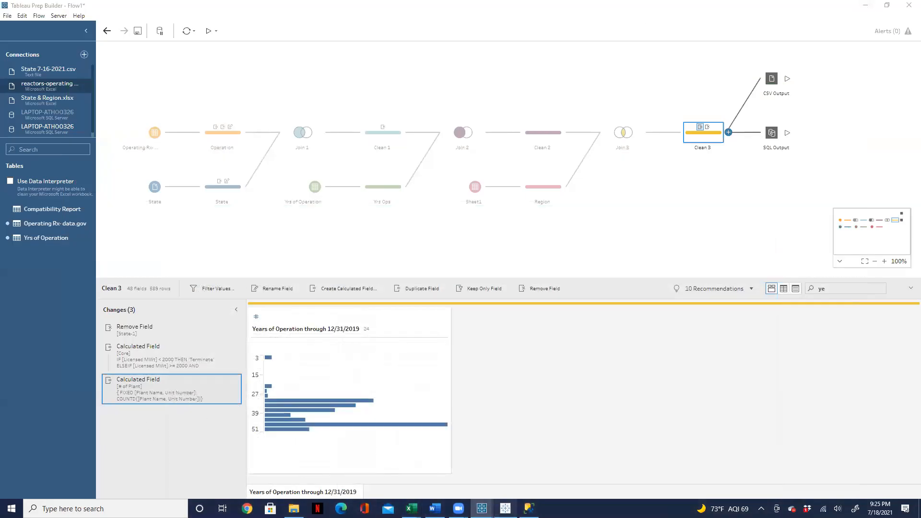
Return to the NRC RE-design workbook in Tableau and clear the Plant Distribution By Year sheet, without creating a hierarchy.
{"action": "left_click", "coordinate": [505, 508]}
{"action": "left_click", "coordinate": [174, 30]}
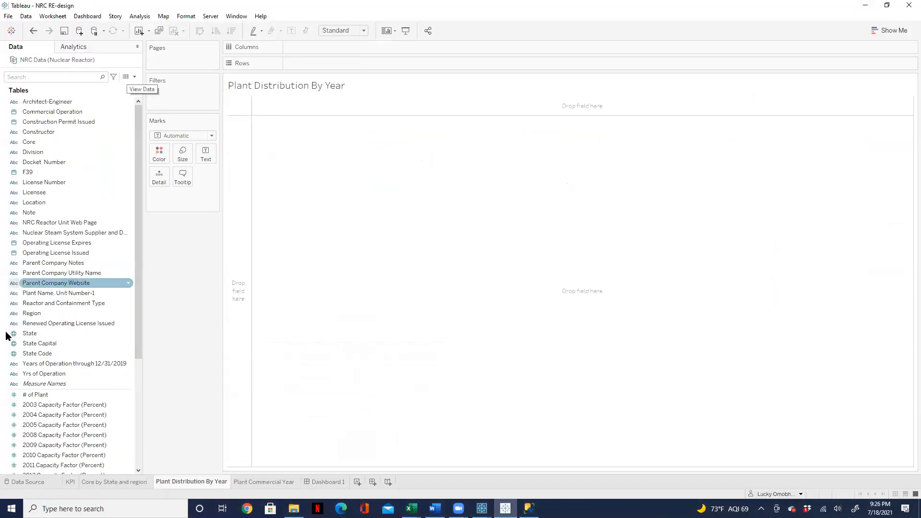
{"action": "left_click_drag", "start_coordinate": [43, 374], "coordinate": [20, 366]}
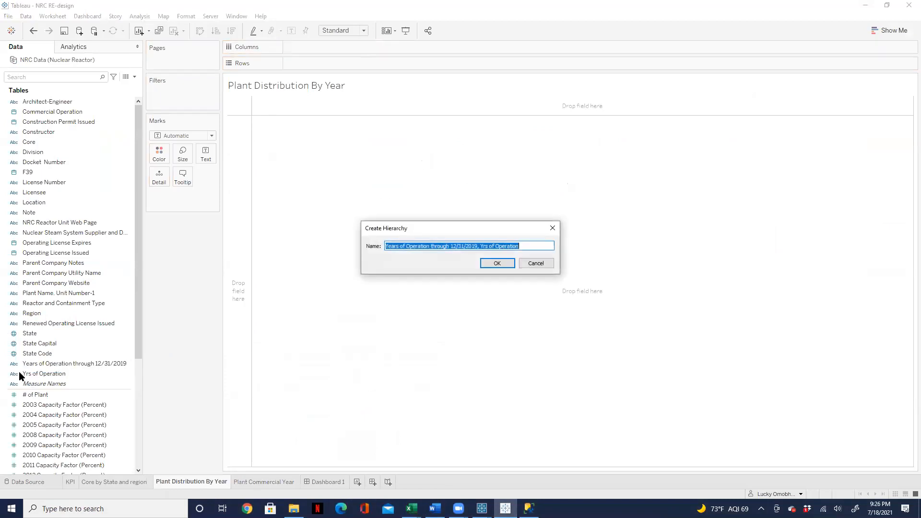
{"action": "left_click", "coordinate": [553, 228]}
Try the Date & Time data type on Yrs of Operation, and set the field to Number (whole).
{"action": "left_click", "coordinate": [14, 376]}
{"action": "left_click", "coordinate": [14, 374]}
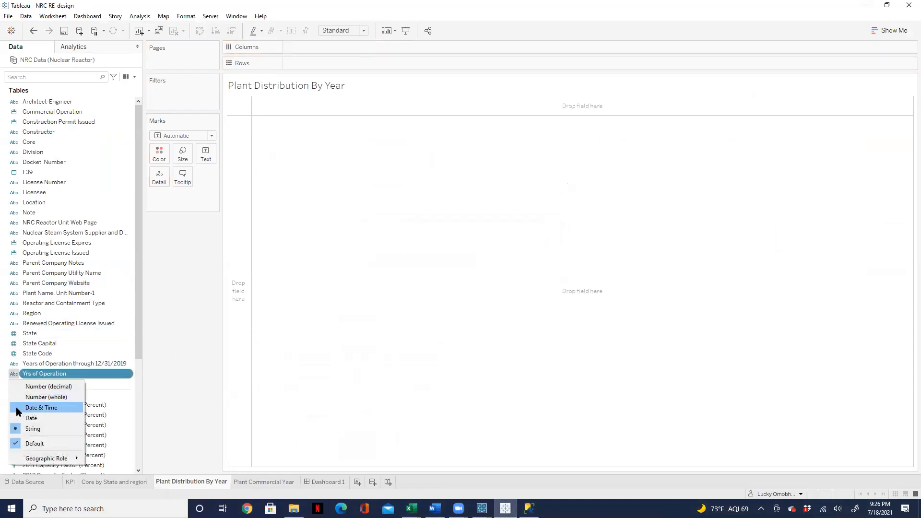
{"action": "left_click", "coordinate": [16, 407]}
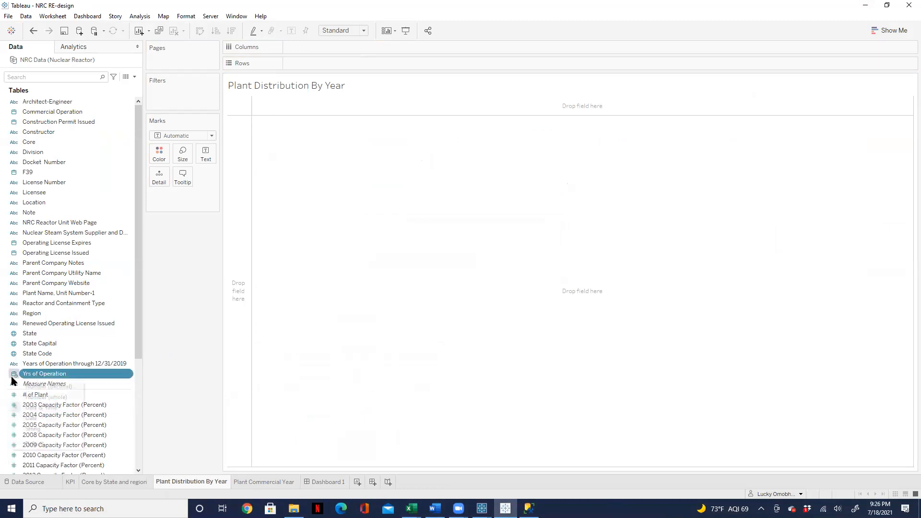
{"action": "left_click", "coordinate": [13, 377]}
{"action": "left_click", "coordinate": [17, 397]}
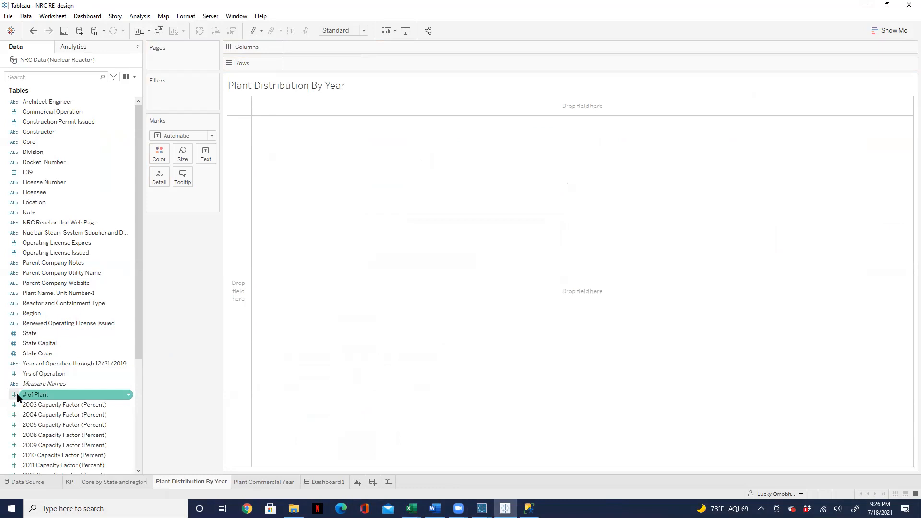
Place the whole-number Yrs of Operation field on Rows and check its field options.
{"action": "left_click_drag", "start_coordinate": [33, 377], "coordinate": [303, 63]}
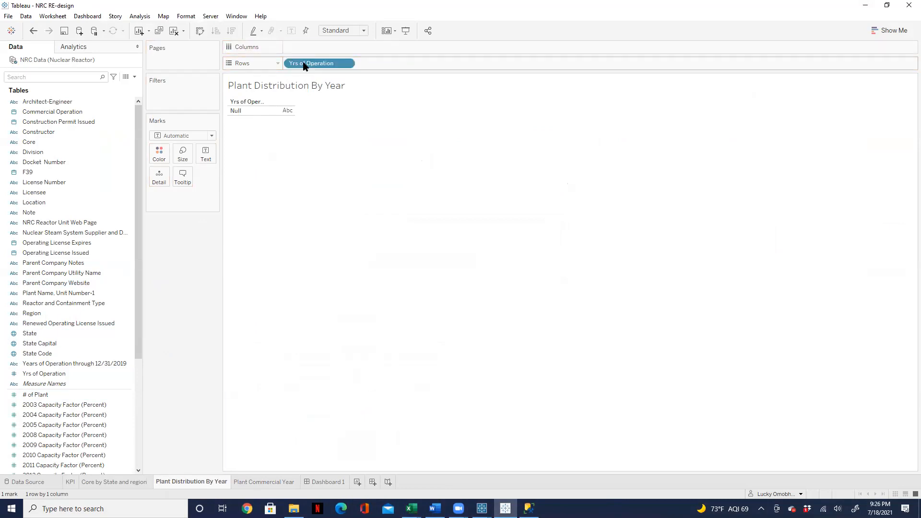
{"action": "left_click", "coordinate": [346, 64]}
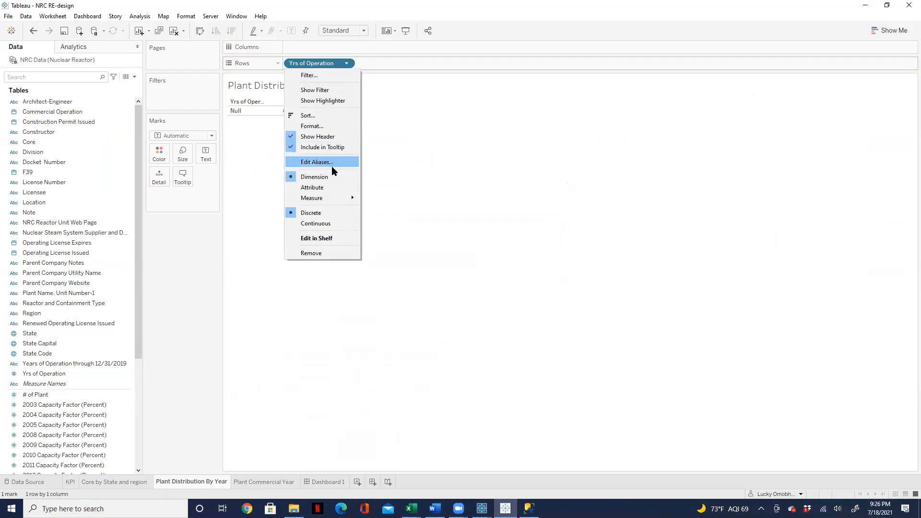
{"action": "left_click", "coordinate": [255, 192]}
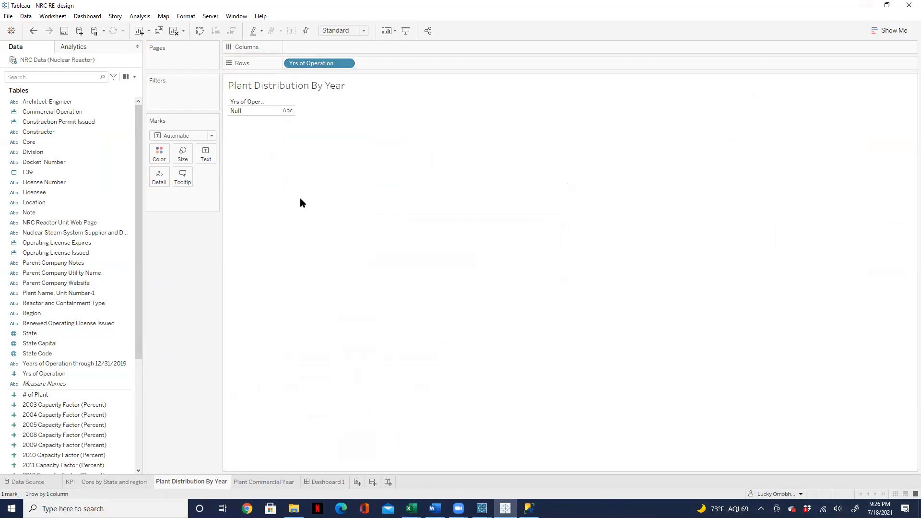
Undo the sheet and data type changes back to the dashboard version where Plant Distribution By Year lists years of operation as numbers.
{"action": "key", "text": "ctrl+z"}
{"action": "key", "text": "ctrl+y"}
{"action": "key", "text": "ctrl+z"}
{"action": "key", "text": "ctrl+y"}
{"action": "key", "text": "ctrl+z"}
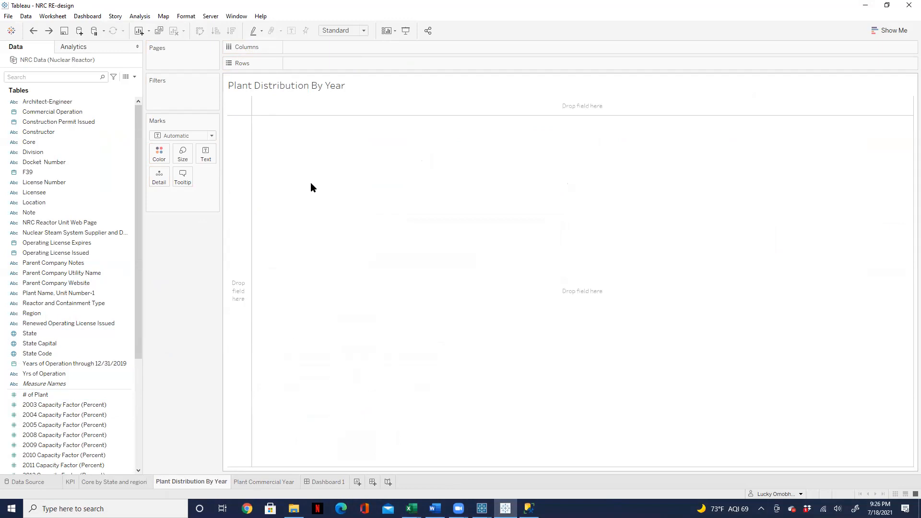
{"action": "key", "text": "ctrl+y"}
{"action": "key", "text": "ctrl+z"}
{"action": "key", "text": "ctrl+y"}
{"action": "key", "text": "ctrl+z"}
{"action": "key", "text": "ctrl+y"}
{"action": "key", "text": "ctrl+y"}
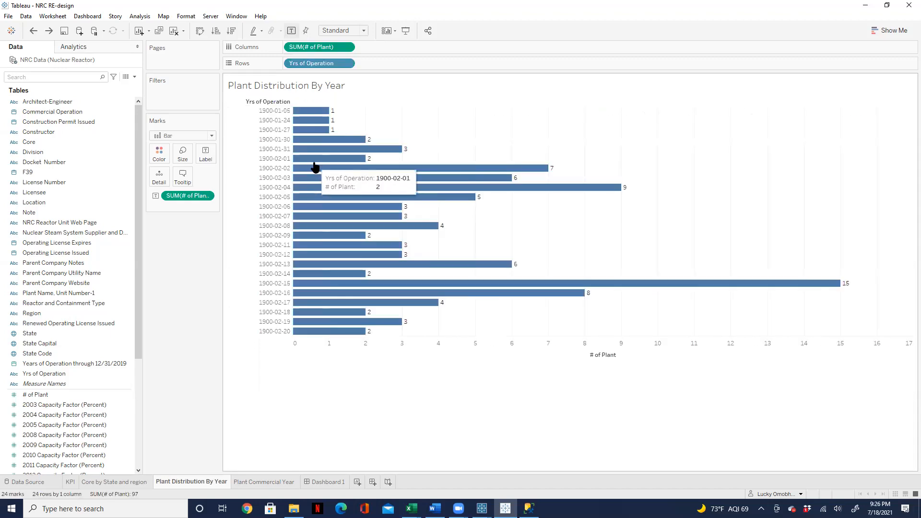
{"action": "key", "text": "ctrl+y"}
{"action": "key", "text": "ctrl+y"}
{"action": "key", "text": "ctrl+z"}
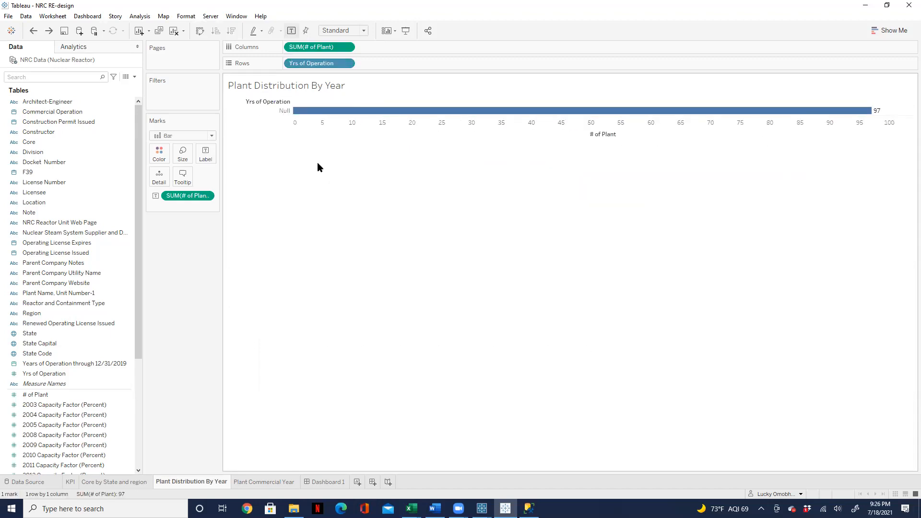
{"action": "key", "text": "ctrl+z"}
{"action": "key", "text": "ctrl+z"}
{"action": "key", "text": "ctrl+y"}
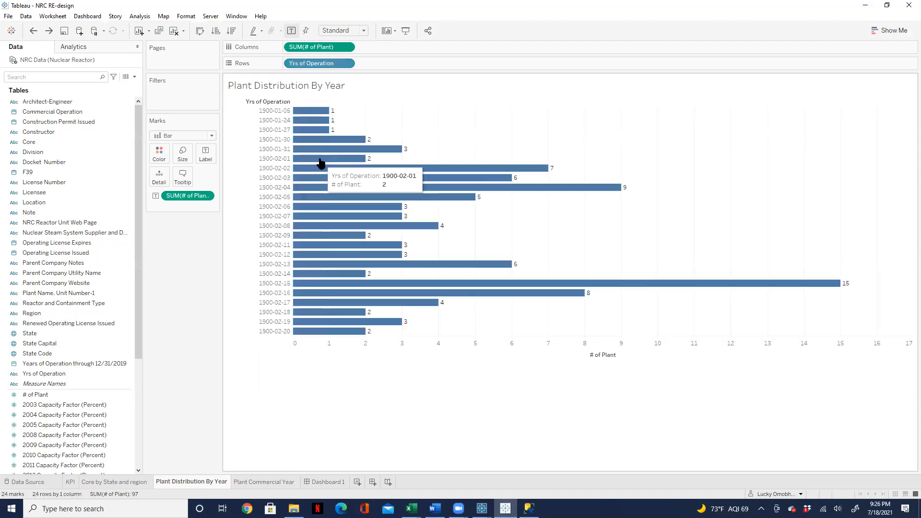
{"action": "key", "text": "ctrl+y"}
{"action": "key", "text": "ctrl+y"}
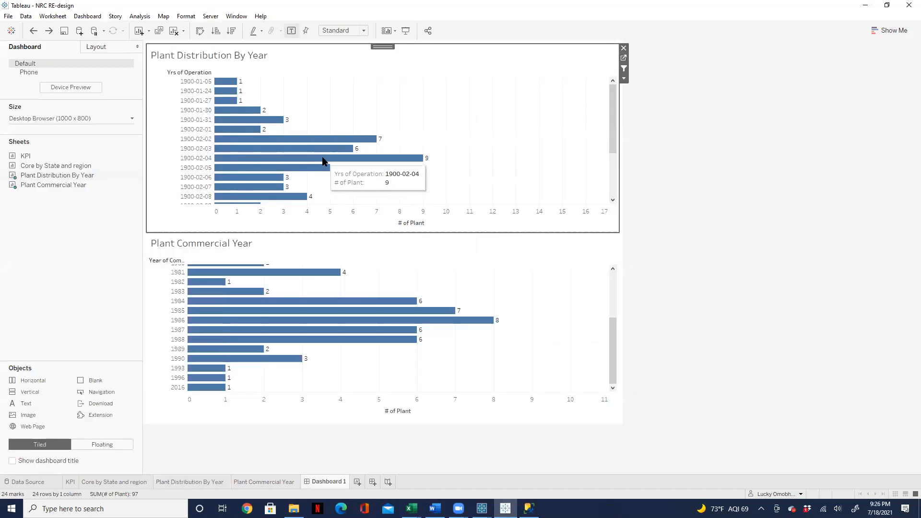
{"action": "key", "text": "ctrl+z"}
{"action": "key", "text": "ctrl+z"}
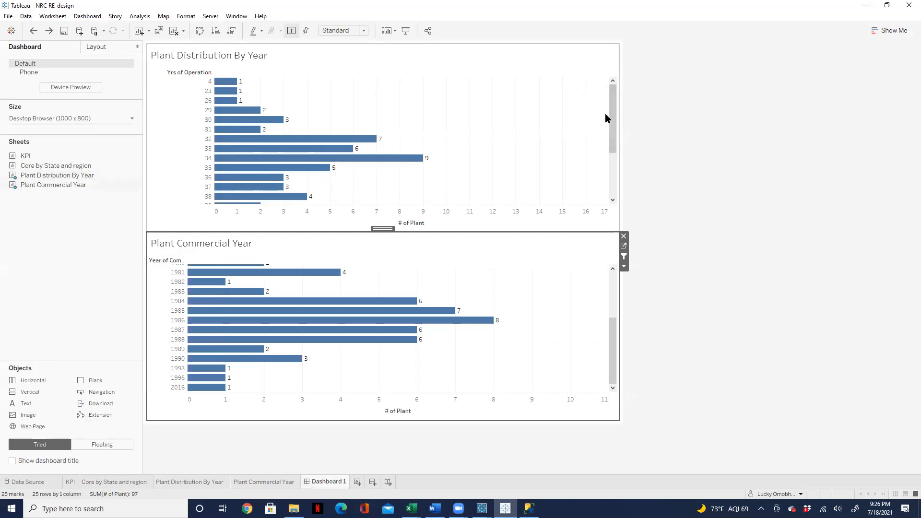
Examine the Yrs of Operation sheet in the reactors-operating 7-16-21 workbook, and return to the Plant Distribution By Year view on Dashboard 1.
{"action": "left_click", "coordinate": [412, 509]}
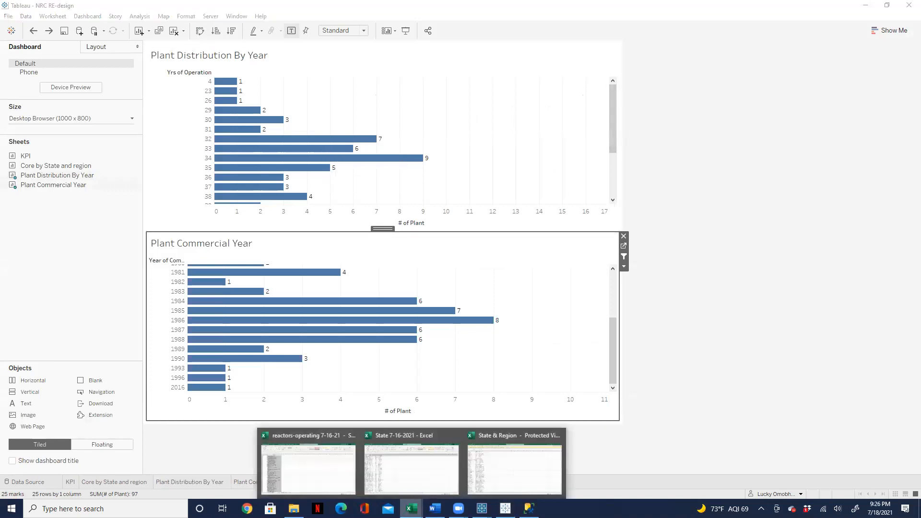
{"action": "left_click", "coordinate": [307, 470]}
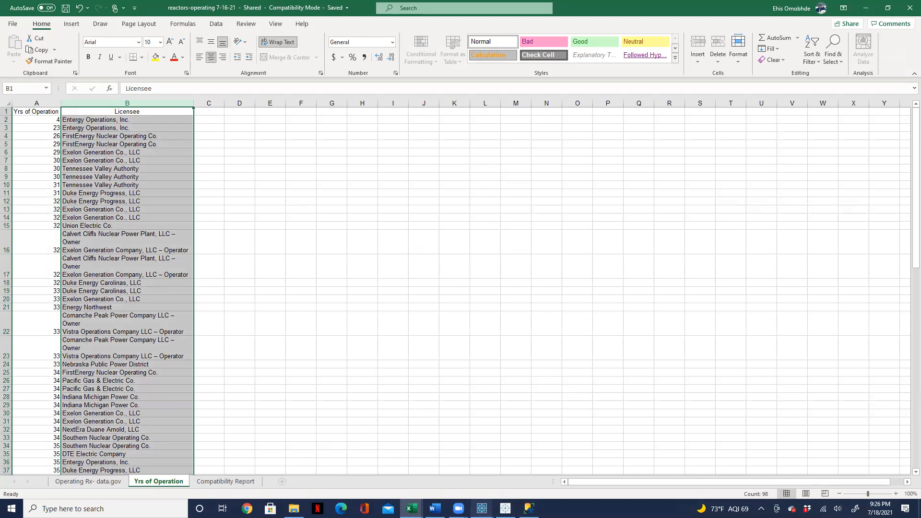
{"action": "left_click", "coordinate": [506, 509]}
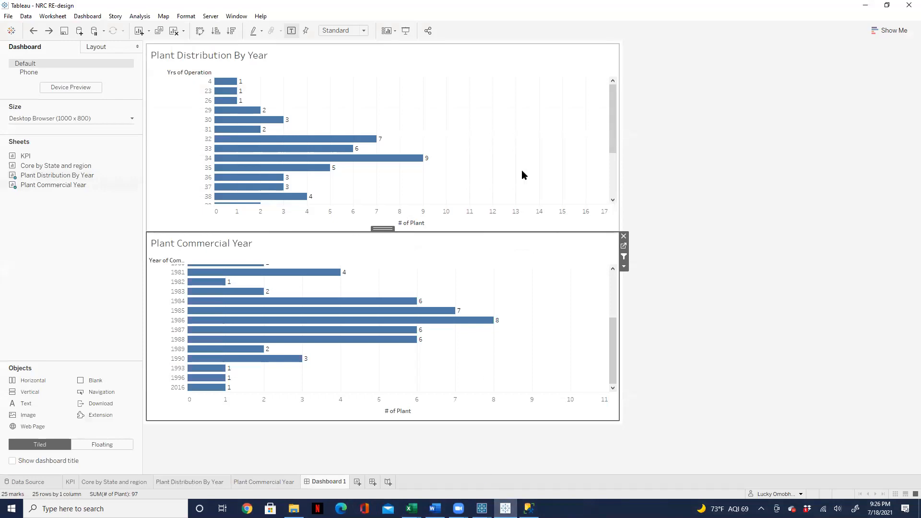
{"action": "left_click", "coordinate": [603, 60]}
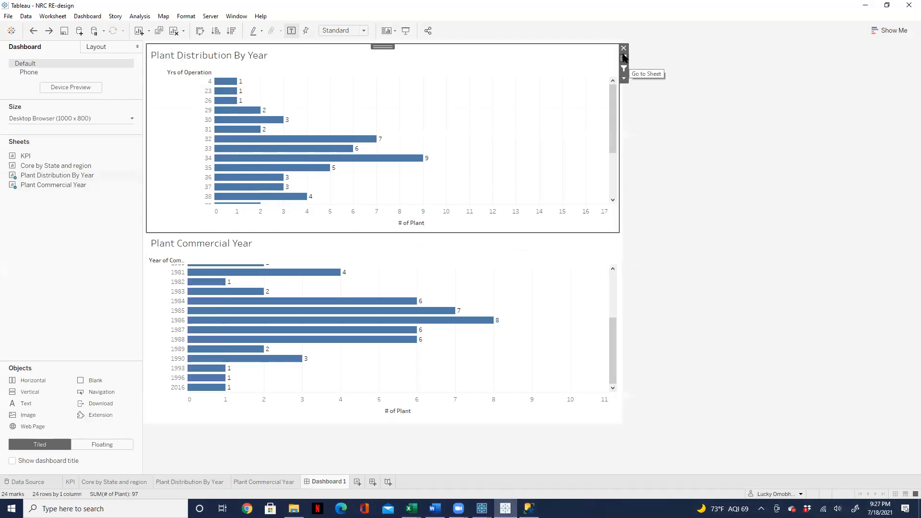
Examine the Plant Distribution By Year worksheet's bars by years of operation against the Yrs of Operation sheet in the reactors-operating 7-16-21 workbook.
{"action": "left_click", "coordinate": [624, 59]}
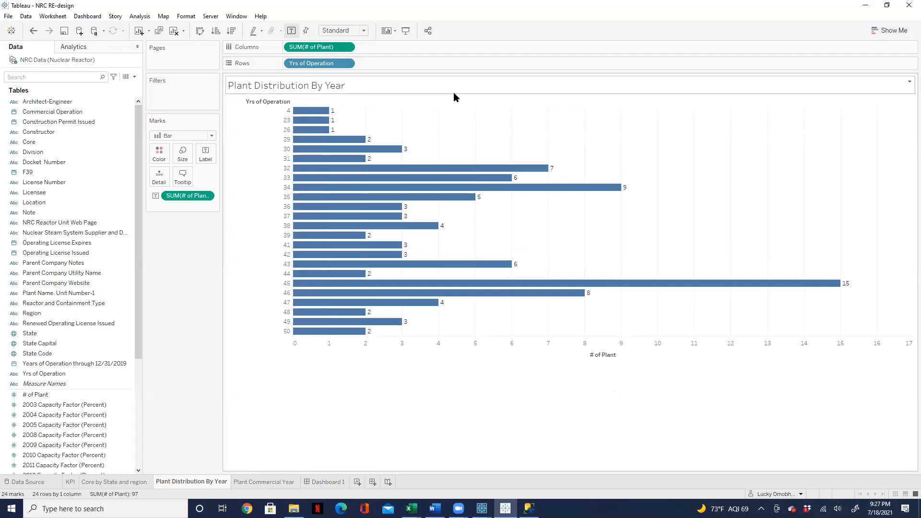
{"action": "mouse_move", "coordinate": [339, 217]}
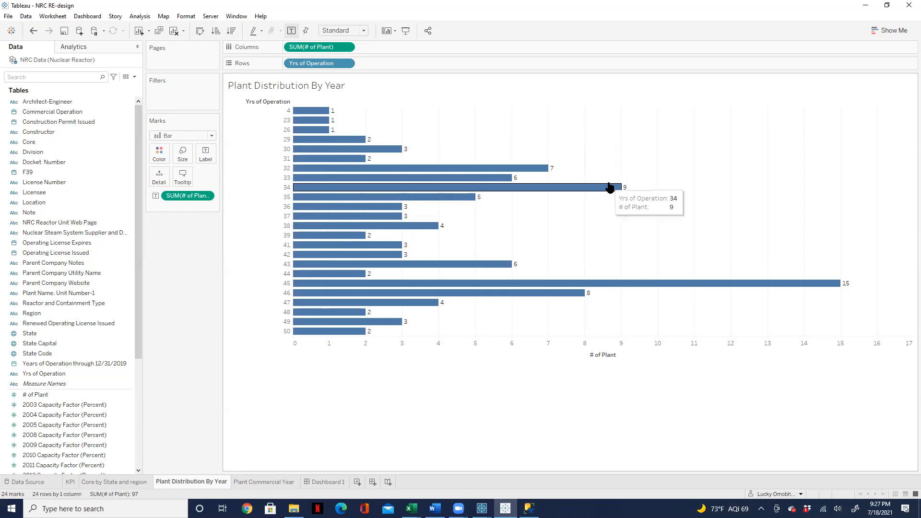
{"action": "mouse_move", "coordinate": [615, 191]}
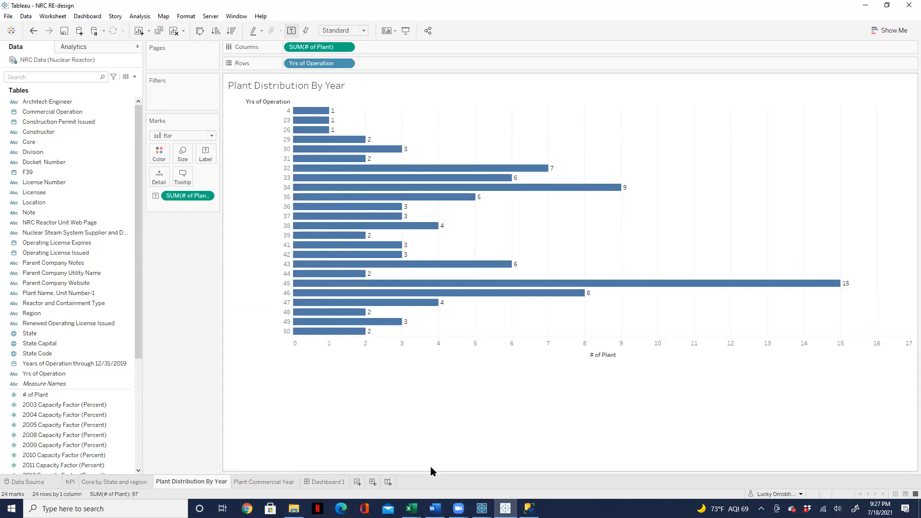
{"action": "mouse_move", "coordinate": [411, 509]}
{"action": "left_click", "coordinate": [314, 476]}
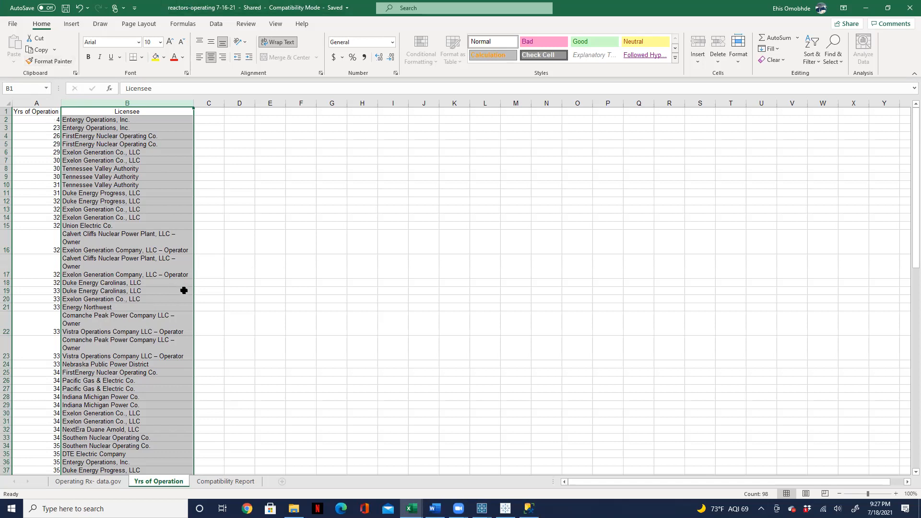
{"action": "left_click", "coordinate": [506, 509]}
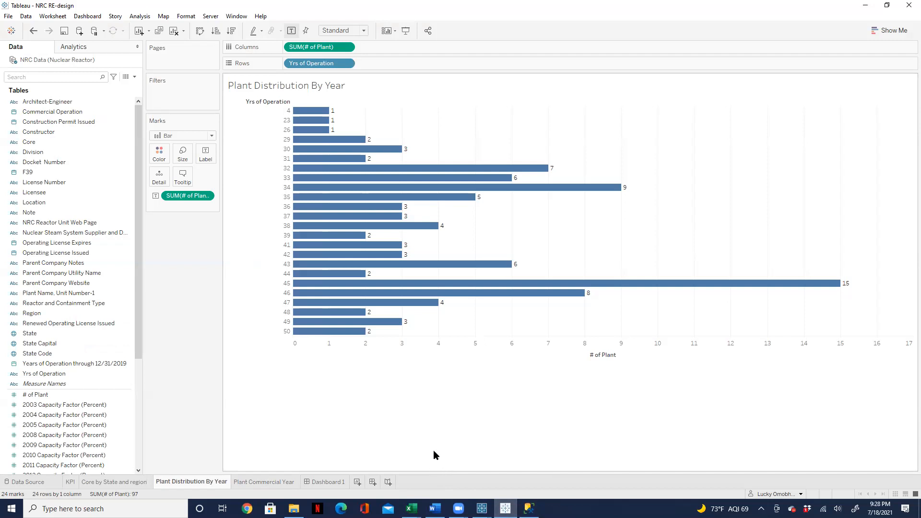
{"action": "mouse_move", "coordinate": [376, 330]}
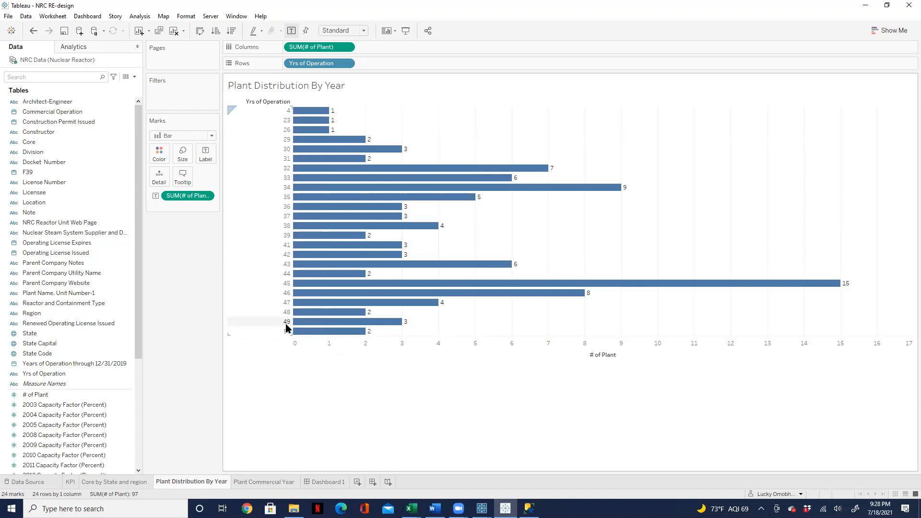
{"action": "mouse_move", "coordinate": [321, 113]}
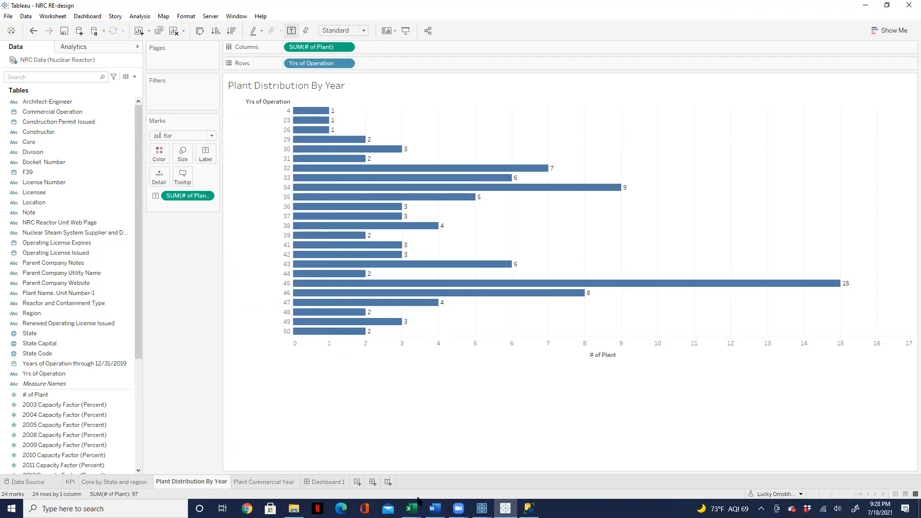
Add the KPI sheet above Plant Distribution By Year on Dashboard 1, and Core by State and region below Plant Commercial Year.
{"action": "left_click", "coordinate": [337, 480]}
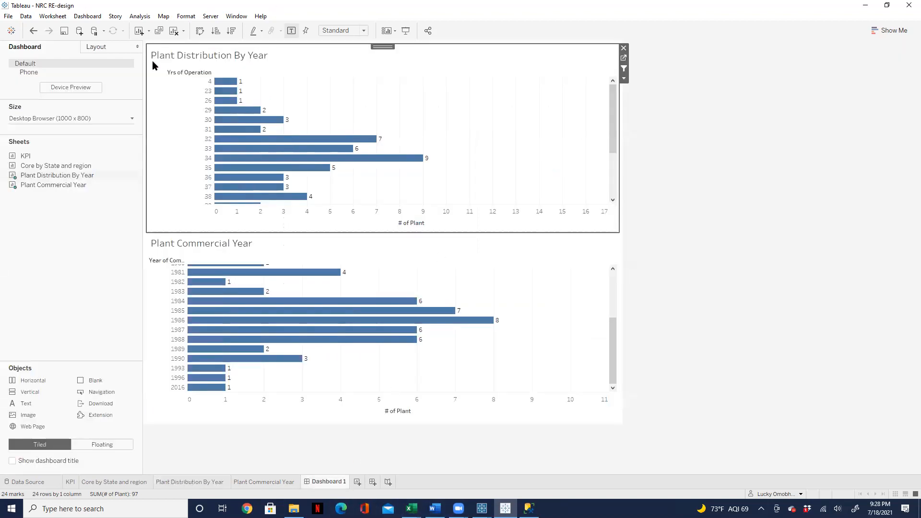
{"action": "mouse_move", "coordinate": [22, 159]}
{"action": "left_click_drag", "start_coordinate": [21, 158], "coordinate": [195, 51]}
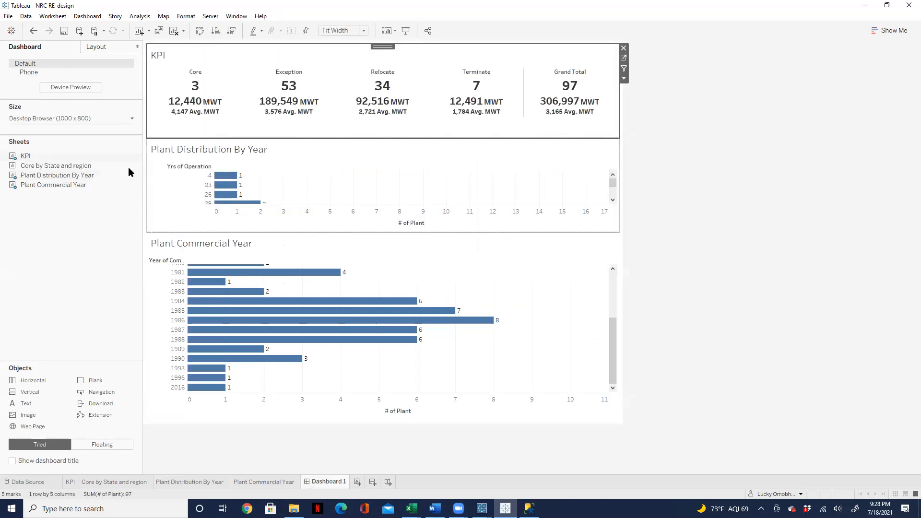
{"action": "mouse_move", "coordinate": [53, 166]}
{"action": "left_click_drag", "start_coordinate": [53, 166], "coordinate": [339, 405]}
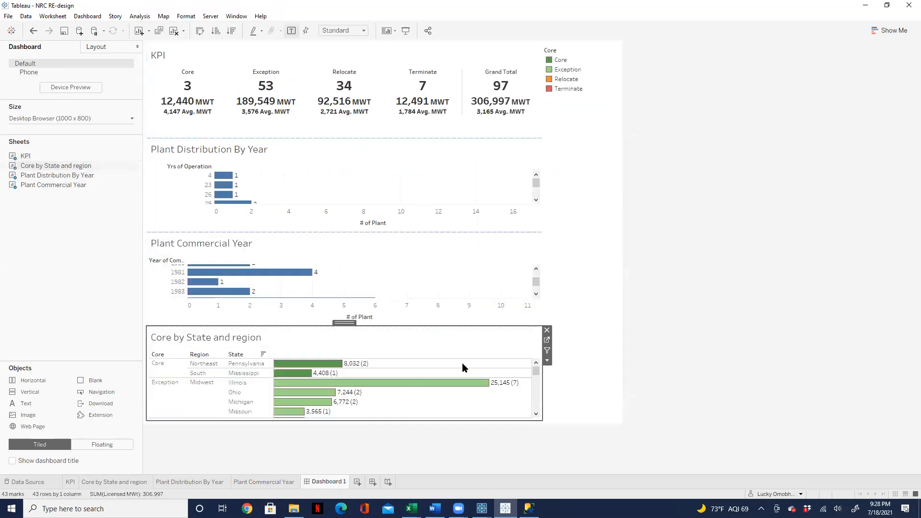
Remove the Core colour legend from the dashboard and use the Core by State and region view as a filter.
{"action": "left_click", "coordinate": [623, 48]}
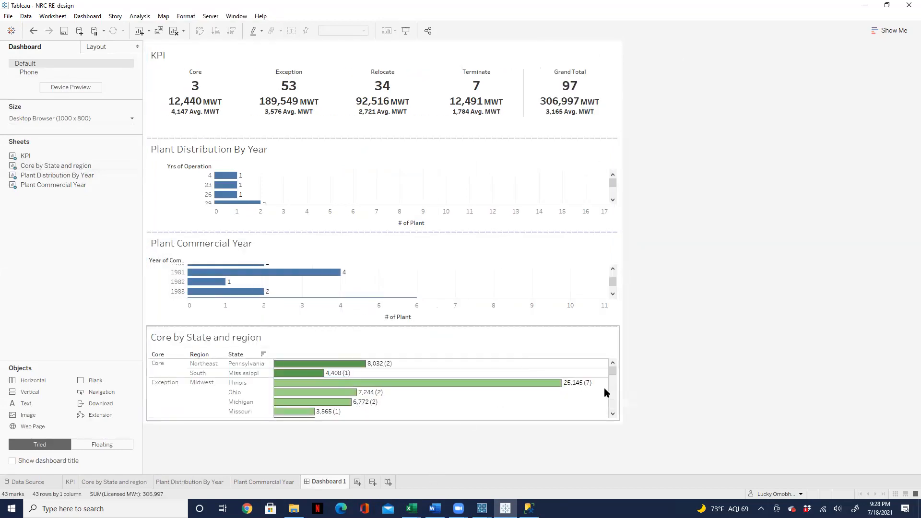
{"action": "left_click", "coordinate": [573, 336]}
{"action": "left_click", "coordinate": [624, 351]}
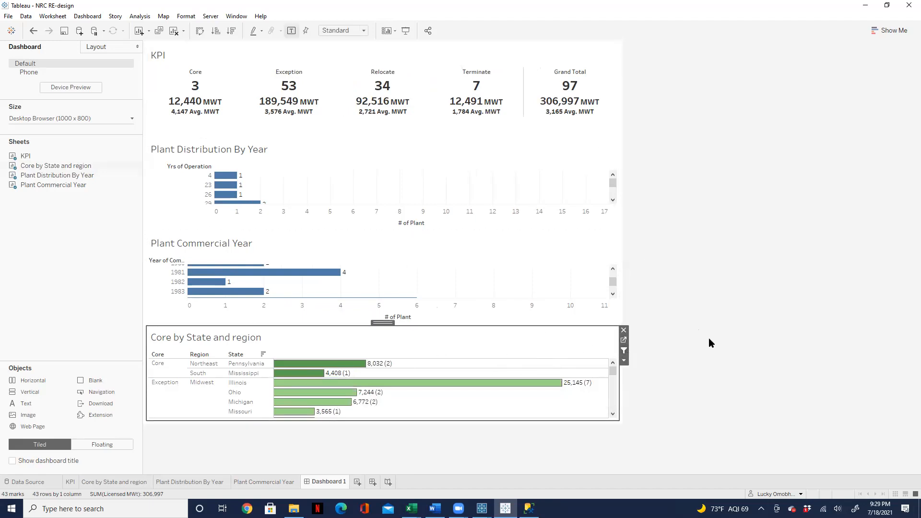
Test the dashboard filtering with the Terminate bar for New York in Core by State and region, and clear the selection.
{"action": "left_click", "coordinate": [595, 149]}
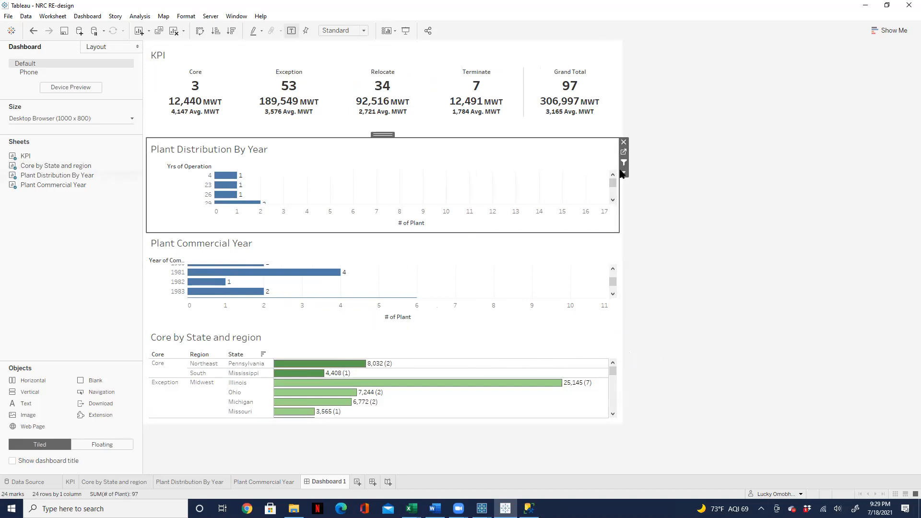
{"action": "left_click_drag", "start_coordinate": [612, 183], "coordinate": [613, 195]}
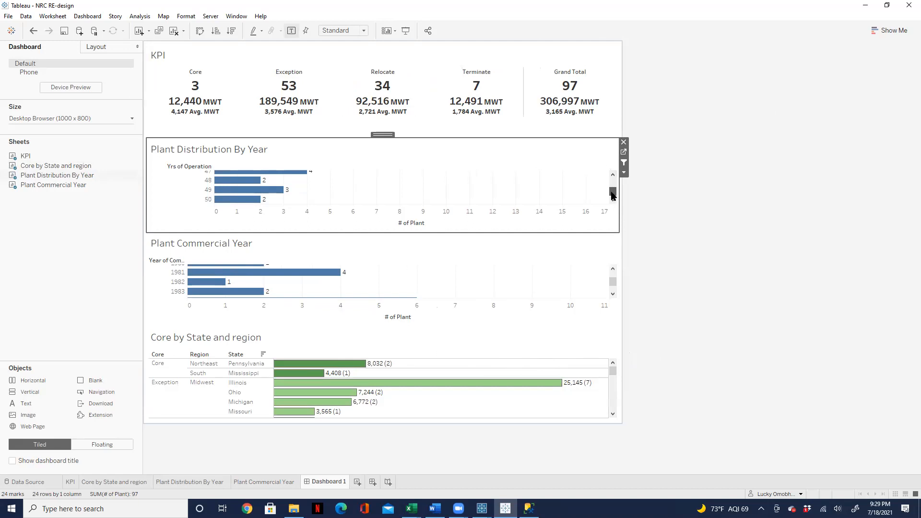
{"action": "left_click", "coordinate": [612, 365]}
{"action": "left_click", "coordinate": [614, 388]}
{"action": "left_click_drag", "start_coordinate": [612, 384], "coordinate": [624, 425]}
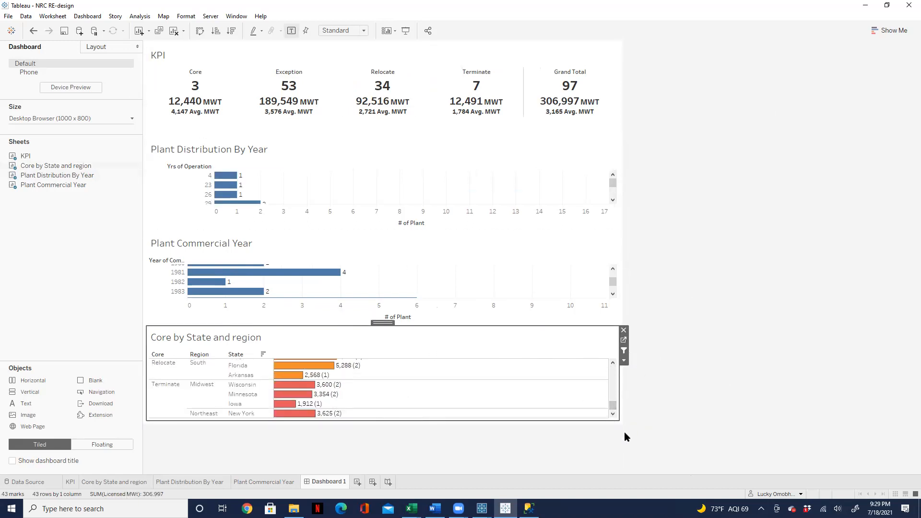
{"action": "mouse_move", "coordinate": [282, 415]}
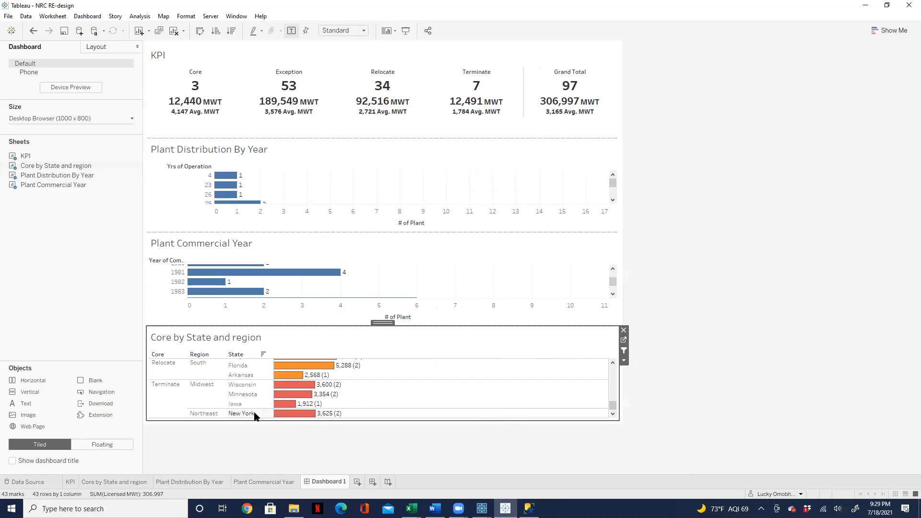
{"action": "left_click", "coordinate": [292, 415]}
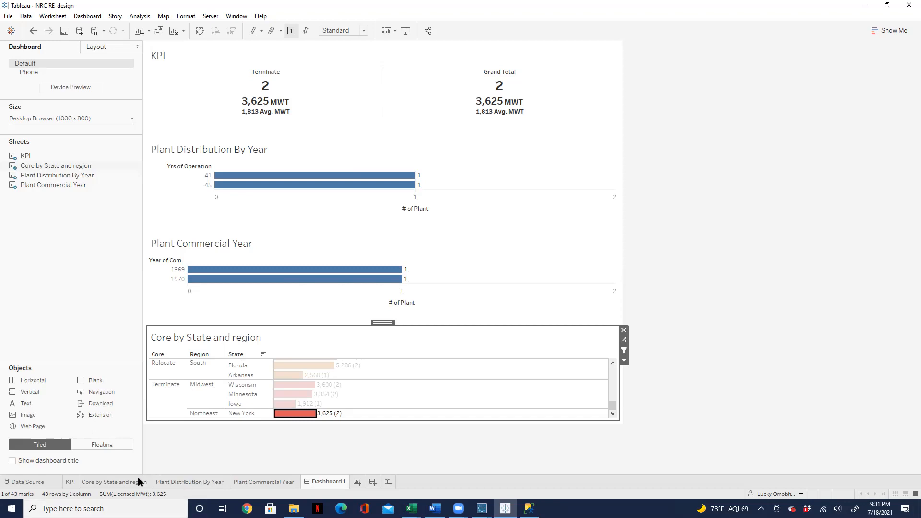
{"action": "mouse_move", "coordinate": [105, 485]}
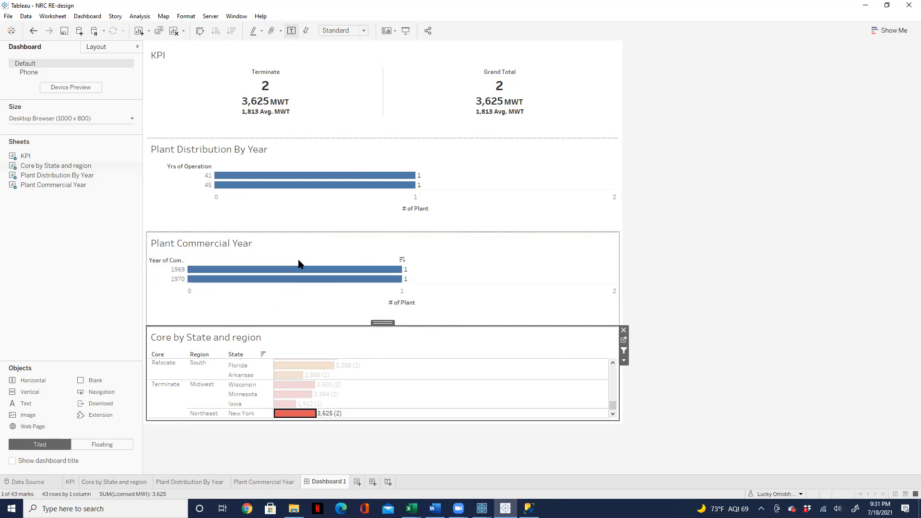
{"action": "left_click", "coordinate": [301, 414]}
{"action": "left_click", "coordinate": [761, 289]}
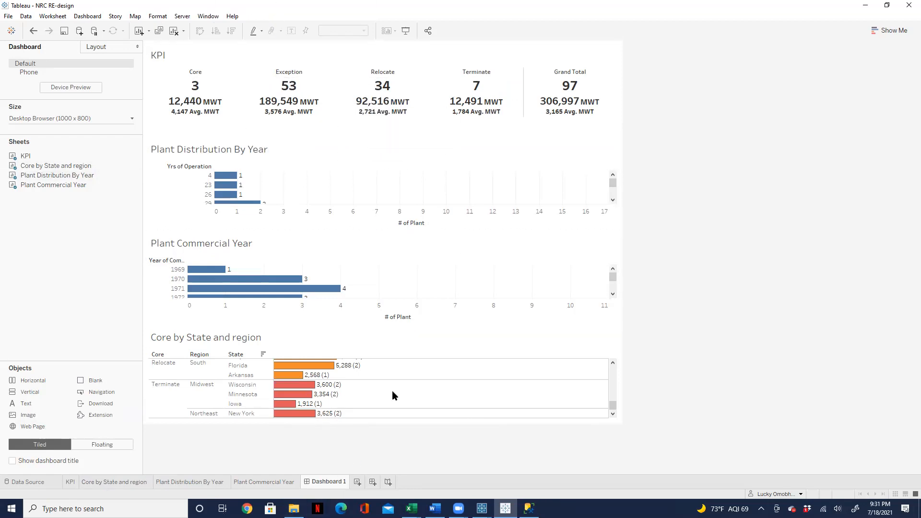
Review the full Core by State and region worksheet, and return to Dashboard 1 to check the KPI grand total.
{"action": "left_click", "coordinate": [128, 482]}
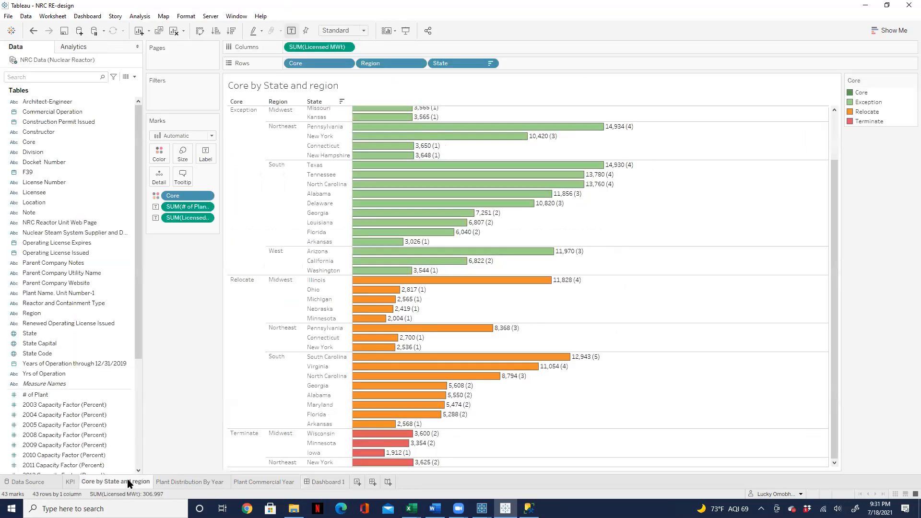
{"action": "left_click", "coordinate": [327, 482]}
{"action": "mouse_move", "coordinate": [344, 483]}
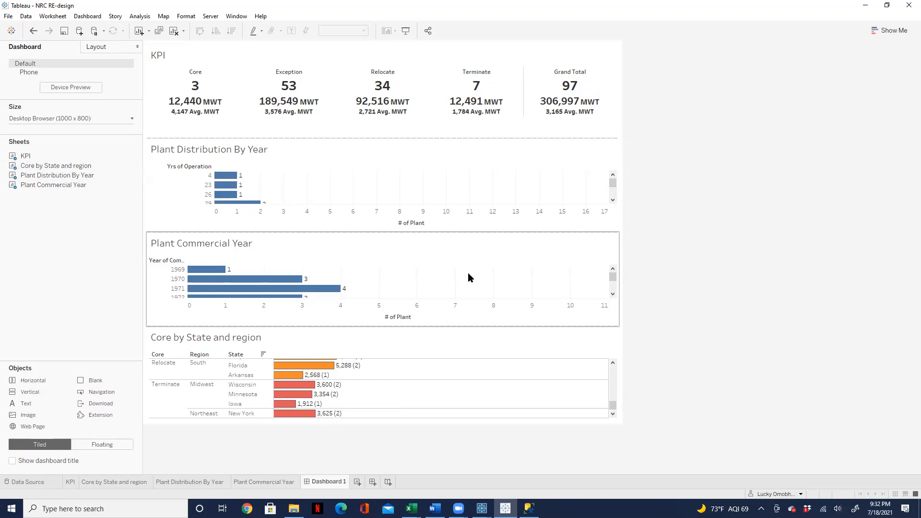
{"action": "left_click", "coordinate": [557, 96]}
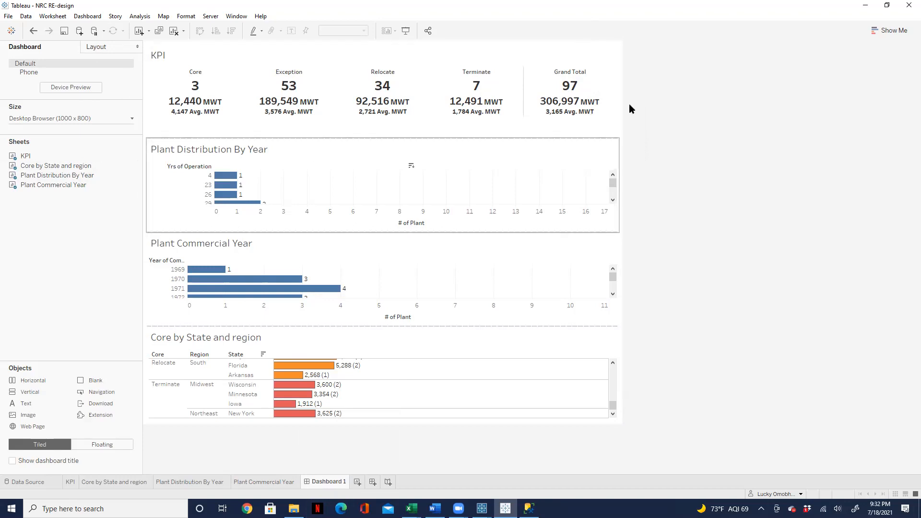
{"action": "mouse_move", "coordinate": [615, 90]}
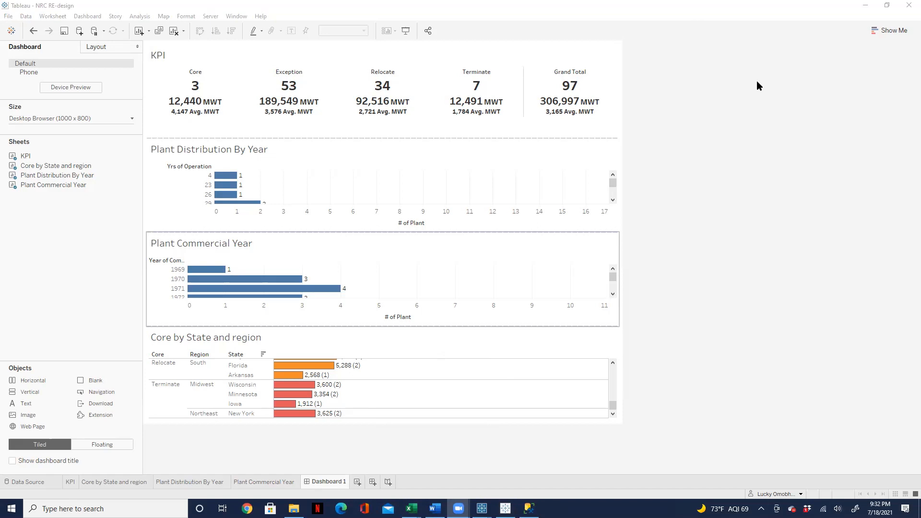
{"action": "left_click", "coordinate": [757, 86]}
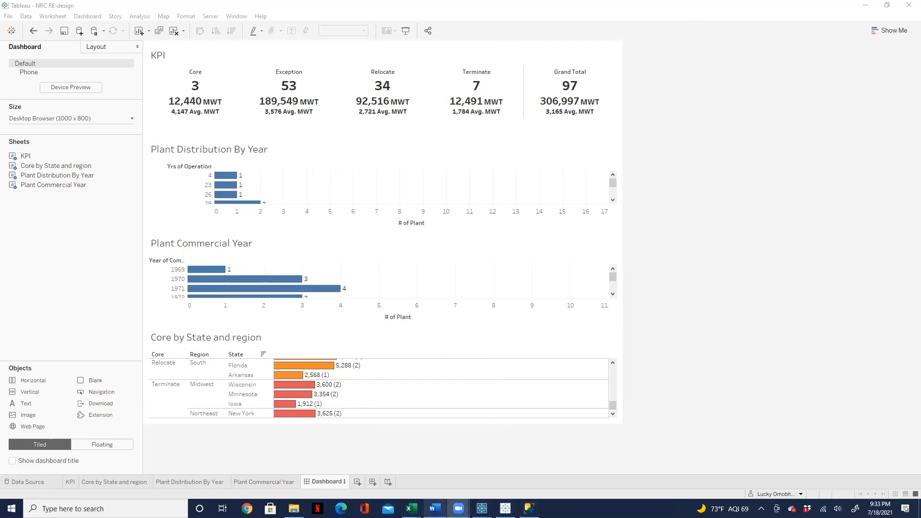
Switch to the Nuclear Plant RQ 2 document, highlight the plant distribution by operating years question, read the remaining requirements, and return to Tableau.
{"action": "left_click", "coordinate": [435, 509]}
{"action": "left_click_drag", "start_coordinate": [539, 325], "coordinate": [307, 327]}
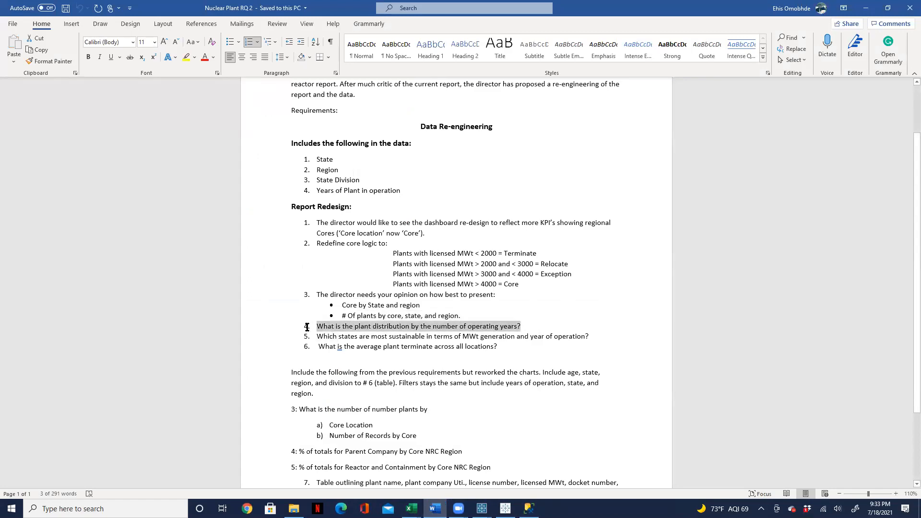
{"action": "scroll", "coordinate": [684, 452], "scroll_direction": "down", "scroll_amount": 2}
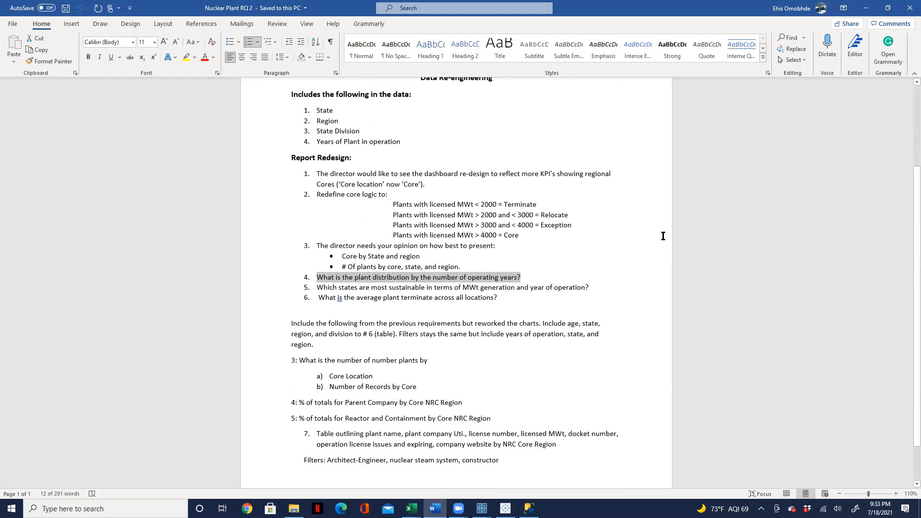
{"action": "left_click", "coordinate": [870, 8]}
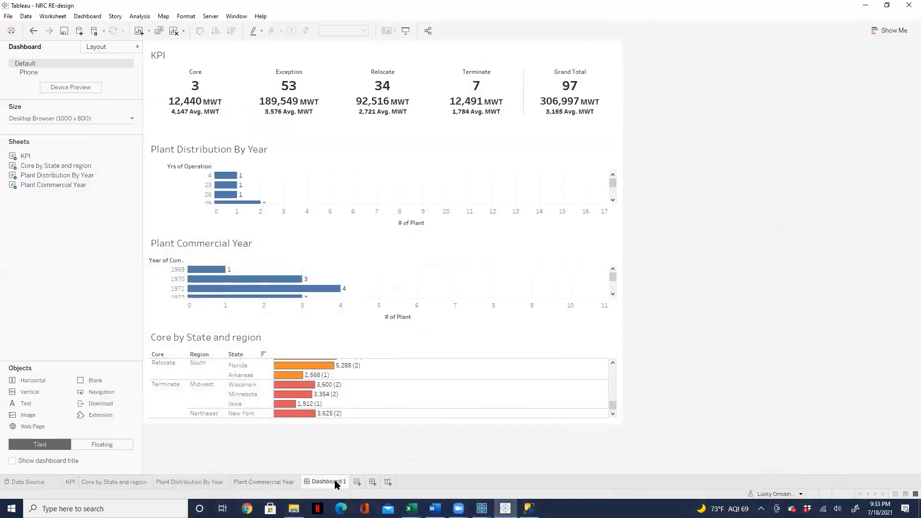
Create a new worksheet and check the requirement on states' sustainability by MWt generation and year of operation in the Word document.
{"action": "left_click", "coordinate": [357, 482]}
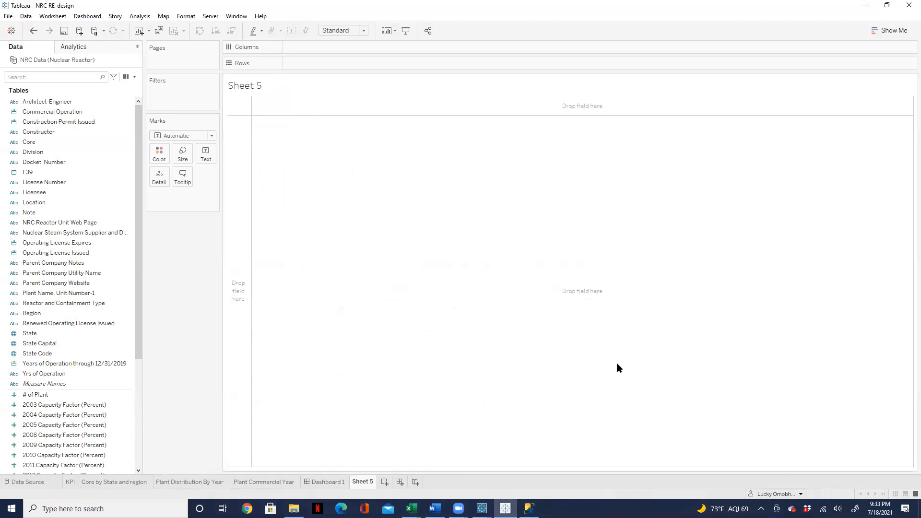
{"action": "left_click", "coordinate": [329, 481]}
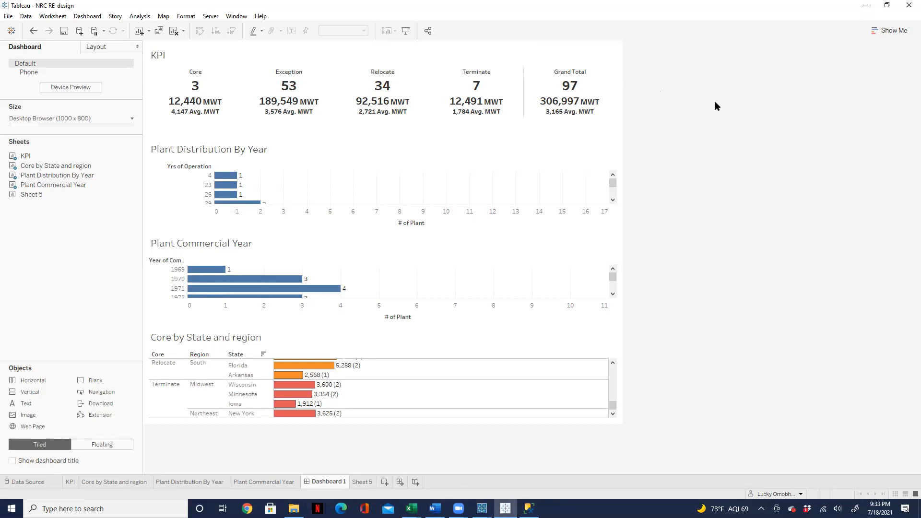
{"action": "left_click", "coordinate": [364, 482]}
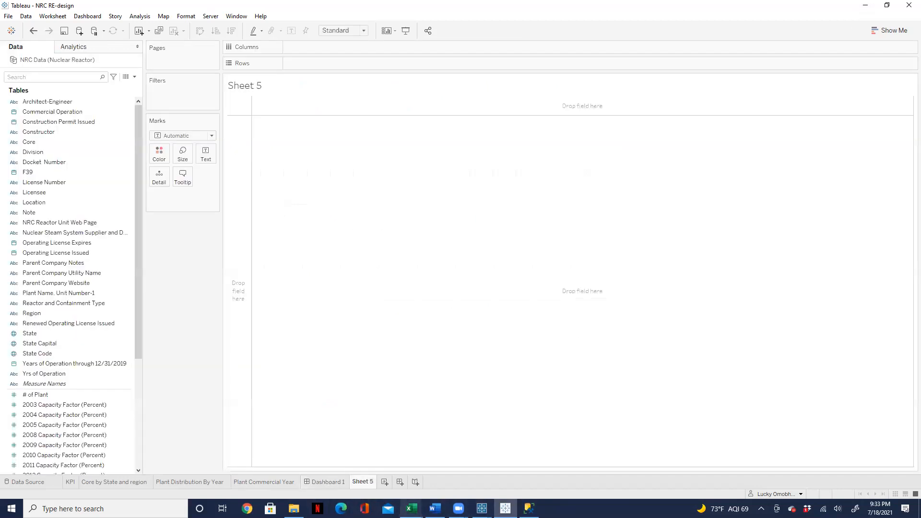
{"action": "left_click", "coordinate": [436, 509]}
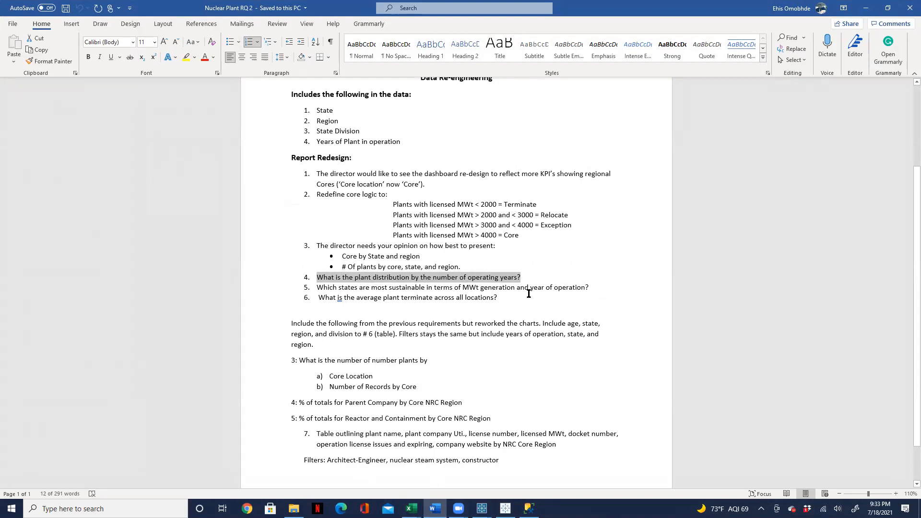
{"action": "left_click", "coordinate": [871, 10]}
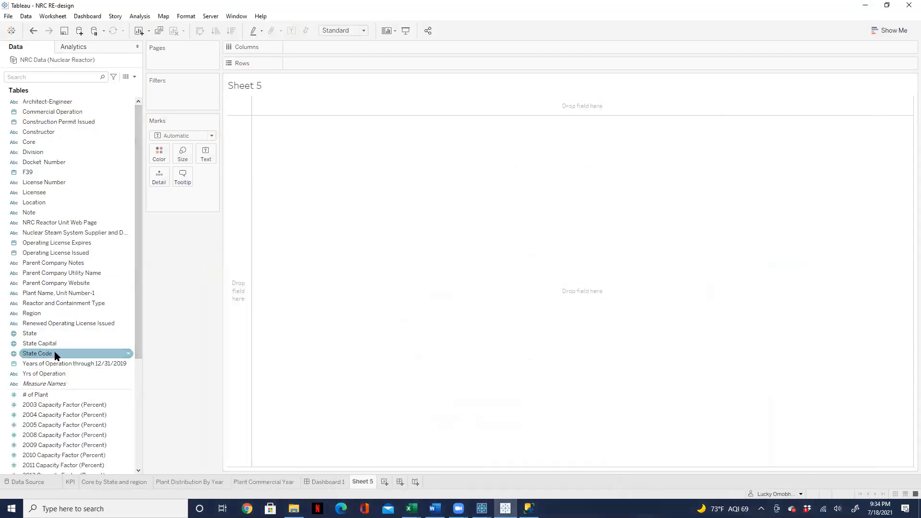
Add Yrs of Operation and State to the rows, with State ahead of Yrs of Operation.
{"action": "left_click_drag", "start_coordinate": [39, 375], "coordinate": [311, 68]}
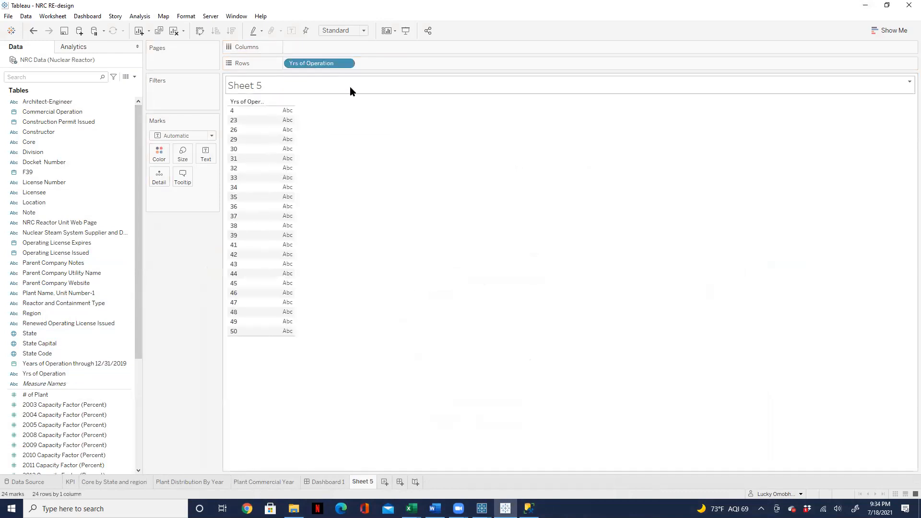
{"action": "mouse_move", "coordinate": [282, 170]}
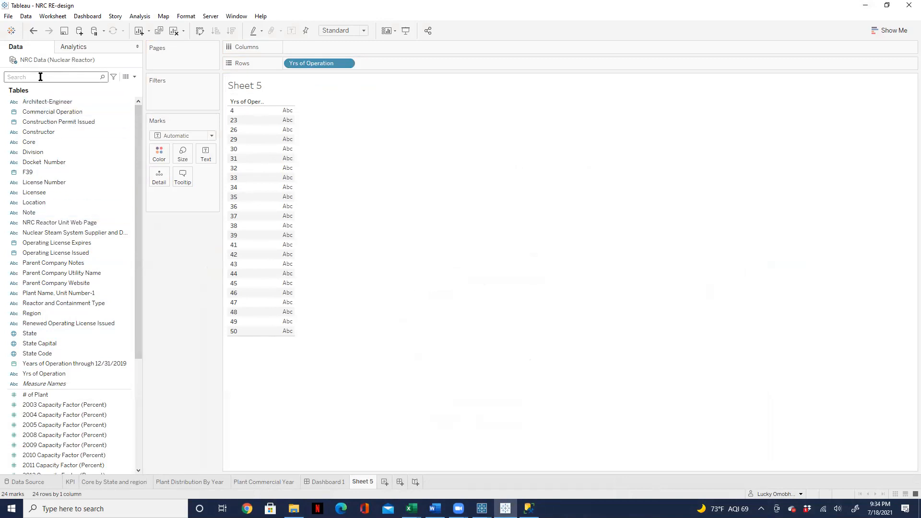
{"action": "type", "text": "sta"}
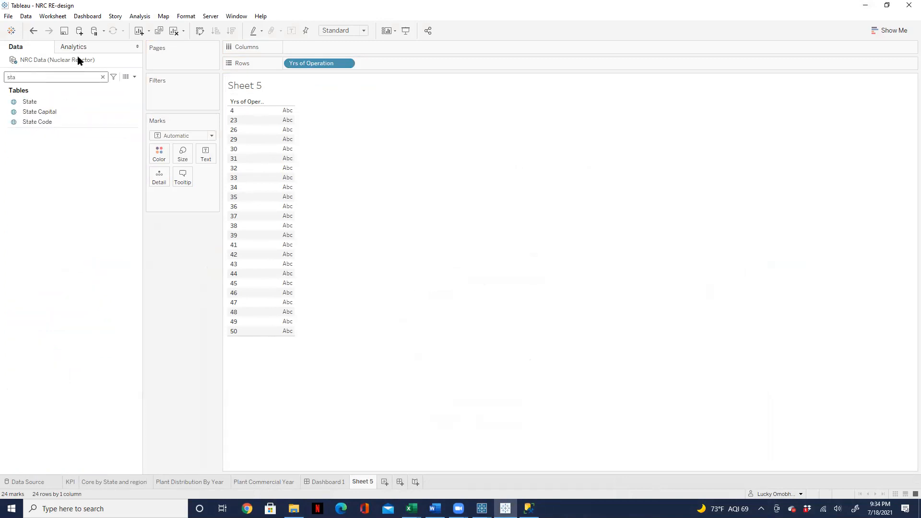
{"action": "left_click_drag", "start_coordinate": [30, 102], "coordinate": [373, 66]}
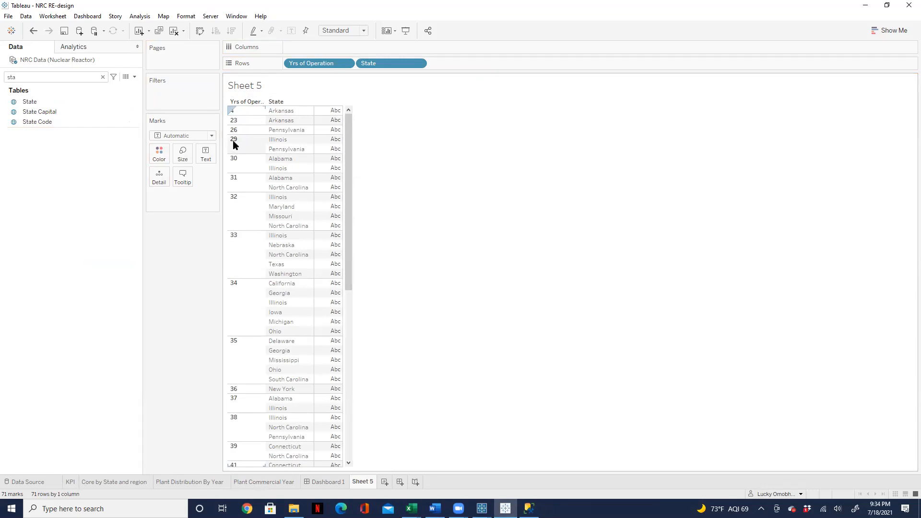
{"action": "left_click_drag", "start_coordinate": [301, 69], "coordinate": [443, 63]}
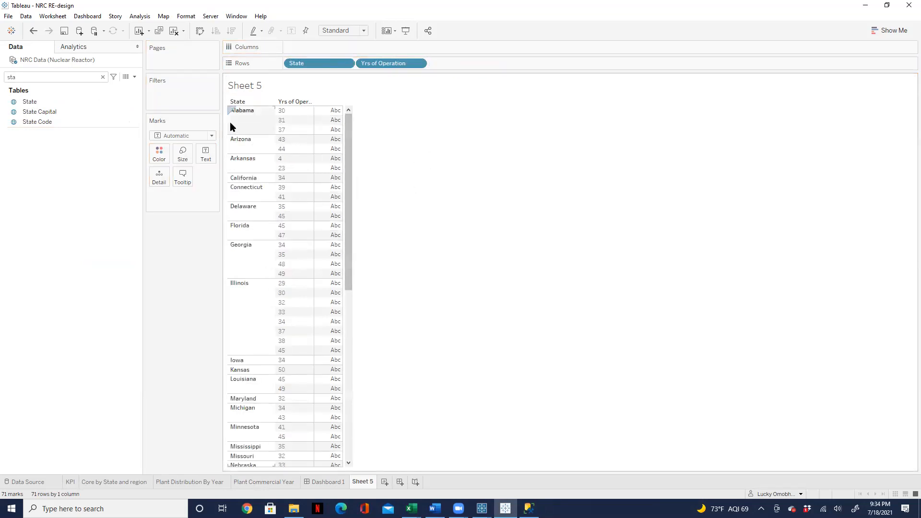
{"action": "left_click_drag", "start_coordinate": [345, 131], "coordinate": [314, 317]}
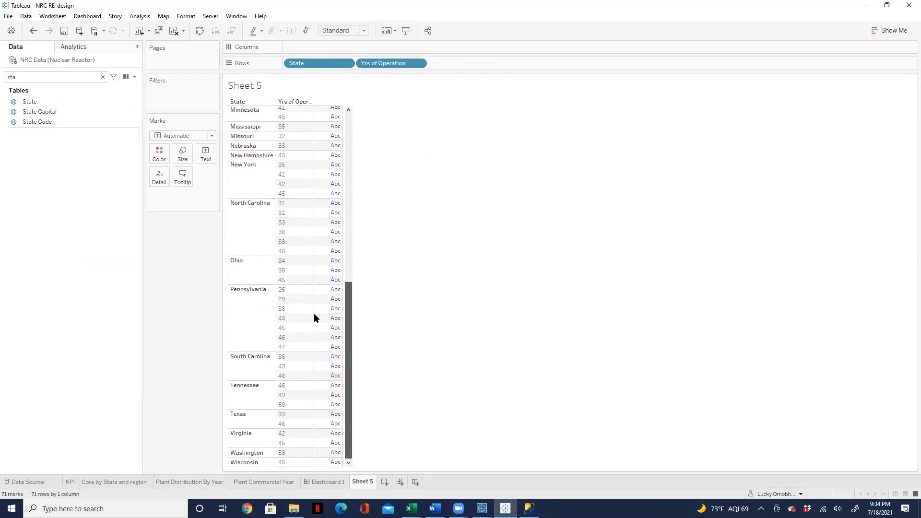
{"action": "left_click_drag", "start_coordinate": [345, 345], "coordinate": [324, 96]}
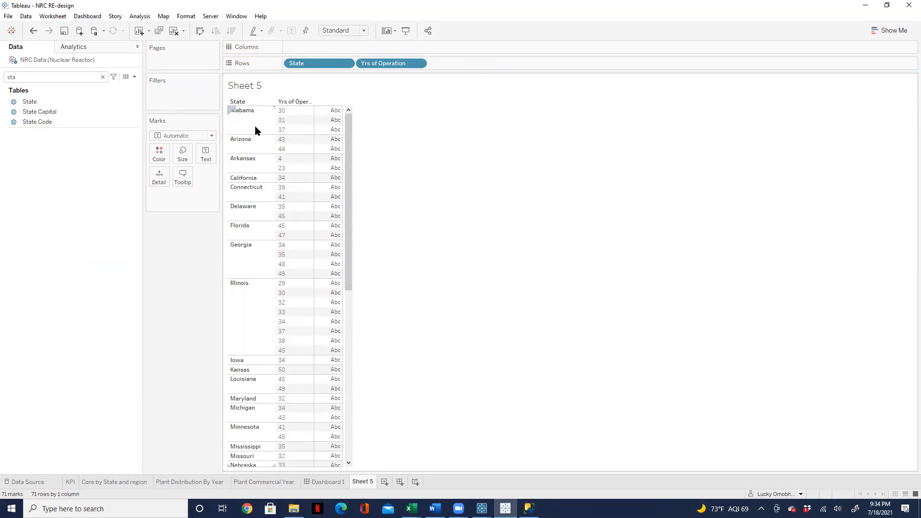
Clear the field search and show the sum of Licensed MWt as text values in the table.
{"action": "left_click", "coordinate": [46, 78]}
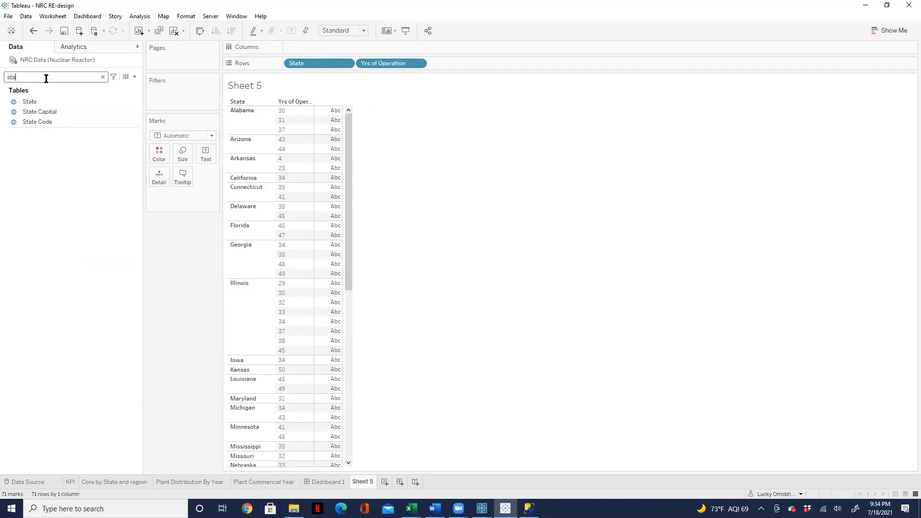
{"action": "key", "text": "BackSpace"}
{"action": "key", "text": "BackSpace"}
{"action": "key", "text": "BackSpace"}
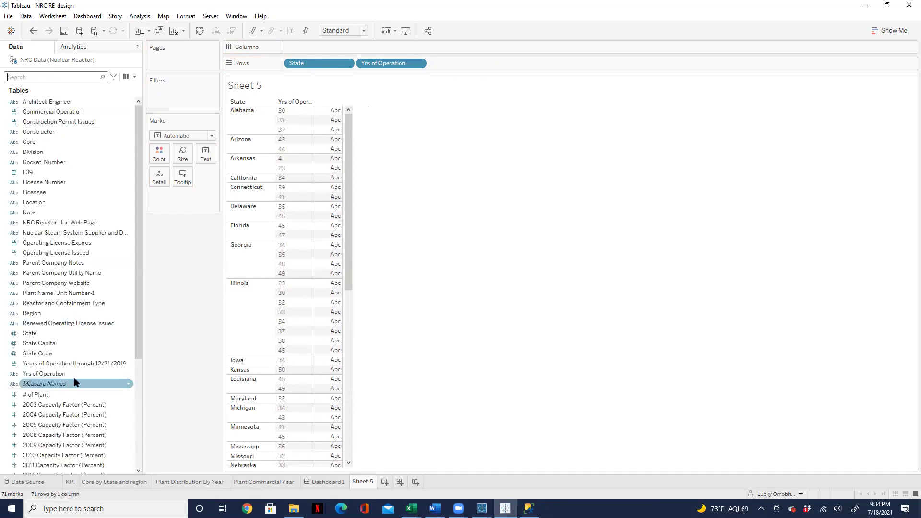
{"action": "left_click_drag", "start_coordinate": [141, 350], "coordinate": [131, 463]}
{"action": "left_click_drag", "start_coordinate": [38, 415], "coordinate": [212, 159]}
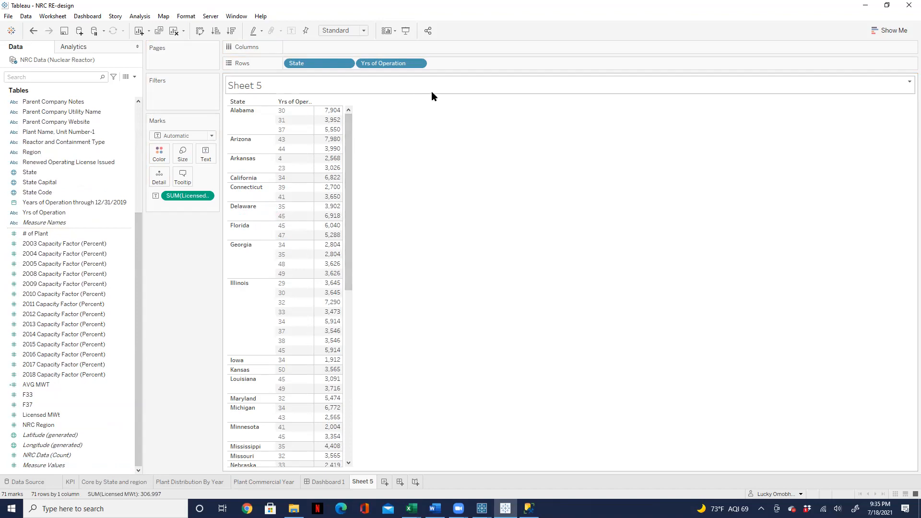
Recheck the requirements document, add all subtotals to the state table, and review the state totals.
{"action": "left_click", "coordinate": [434, 508]}
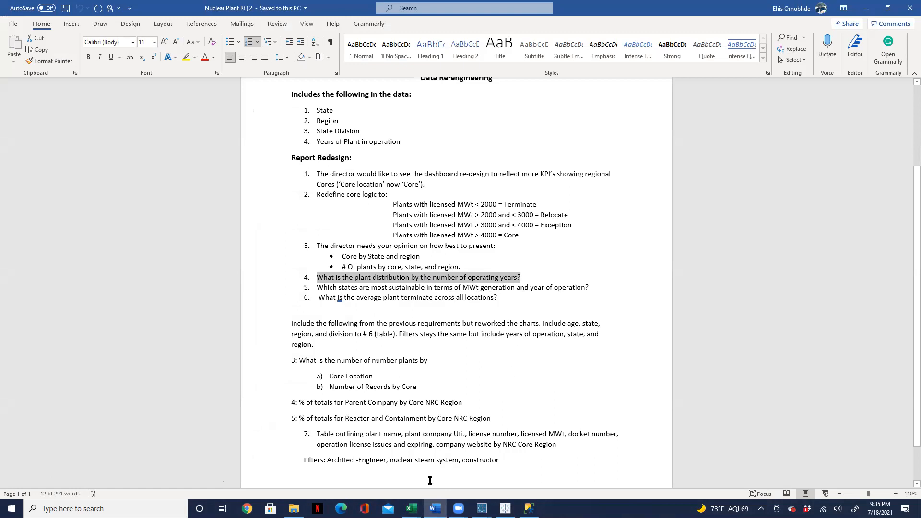
{"action": "left_click", "coordinate": [866, 7]}
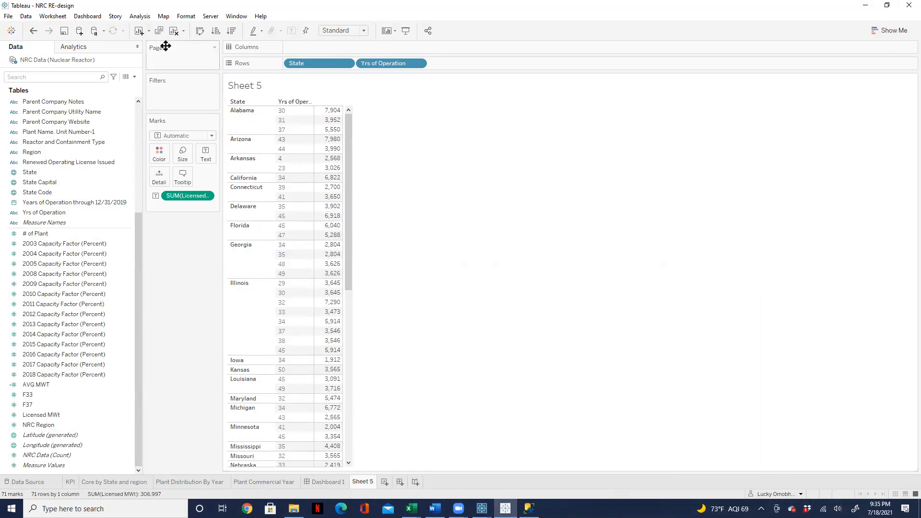
{"action": "left_click", "coordinate": [139, 16]}
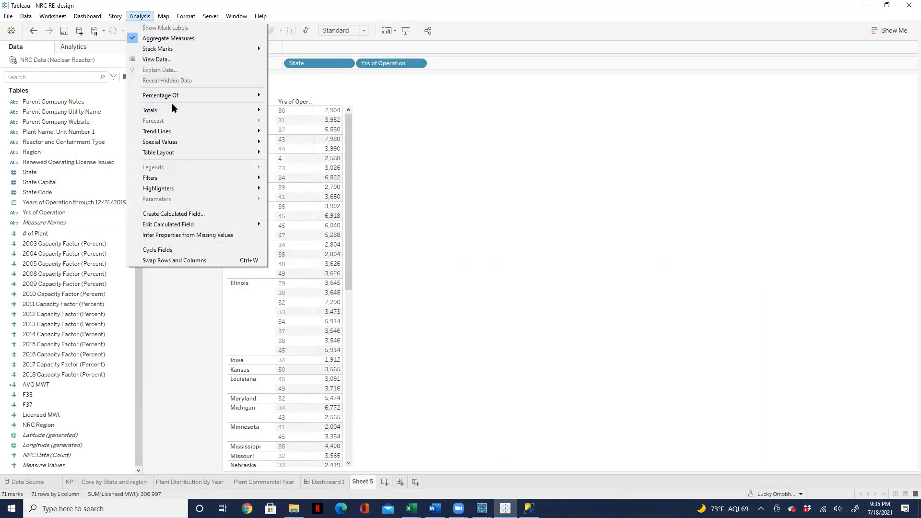
{"action": "mouse_move", "coordinate": [216, 110]}
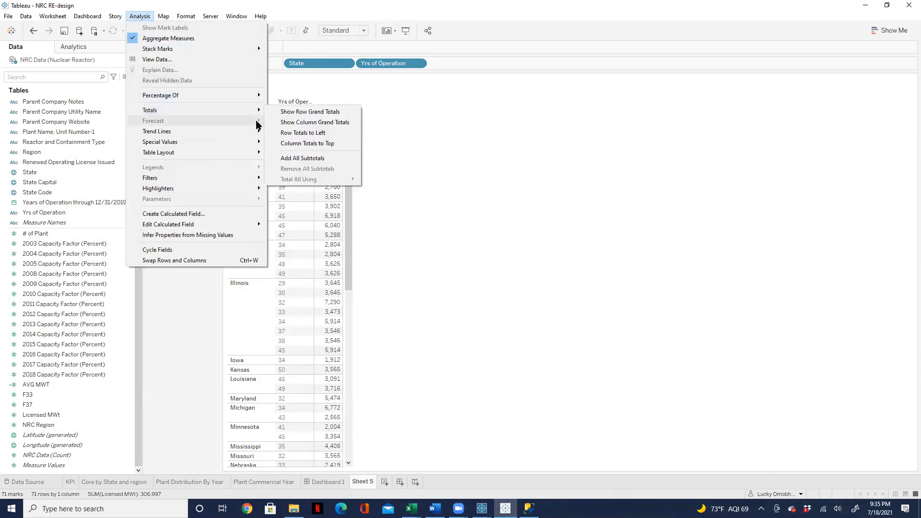
{"action": "left_click", "coordinate": [294, 161]}
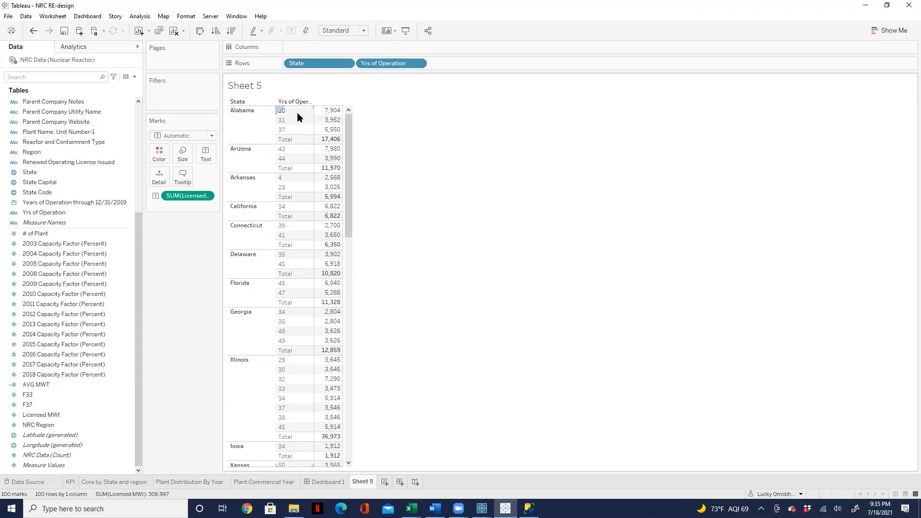
{"action": "mouse_move", "coordinate": [342, 141]}
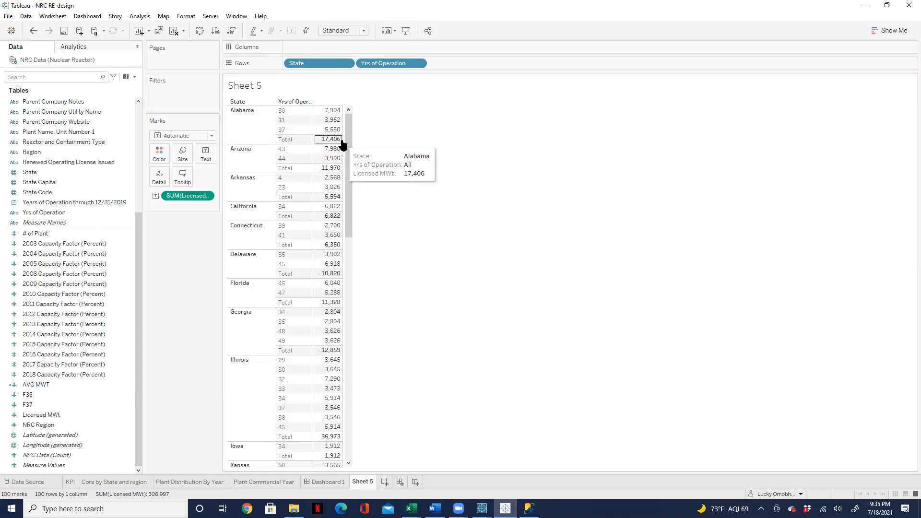
{"action": "left_click_drag", "start_coordinate": [345, 138], "coordinate": [310, 374]}
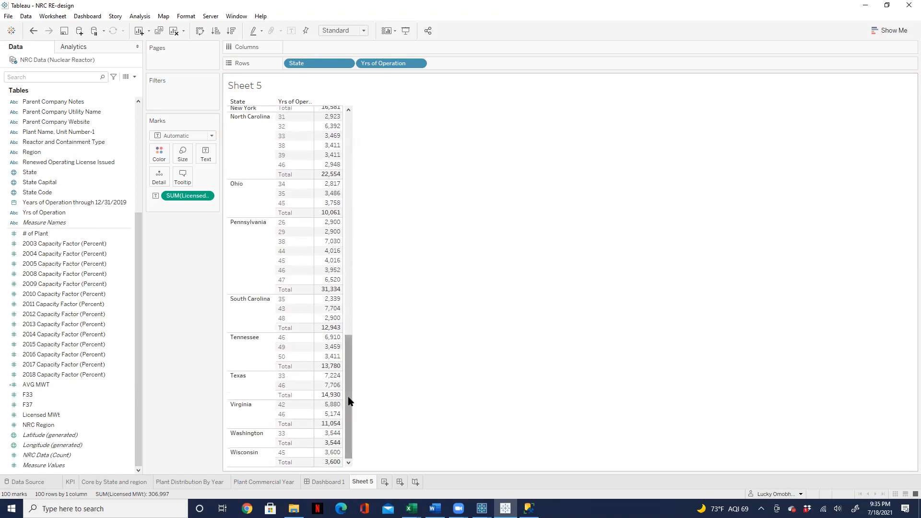
{"action": "left_click_drag", "start_coordinate": [348, 393], "coordinate": [369, 89]}
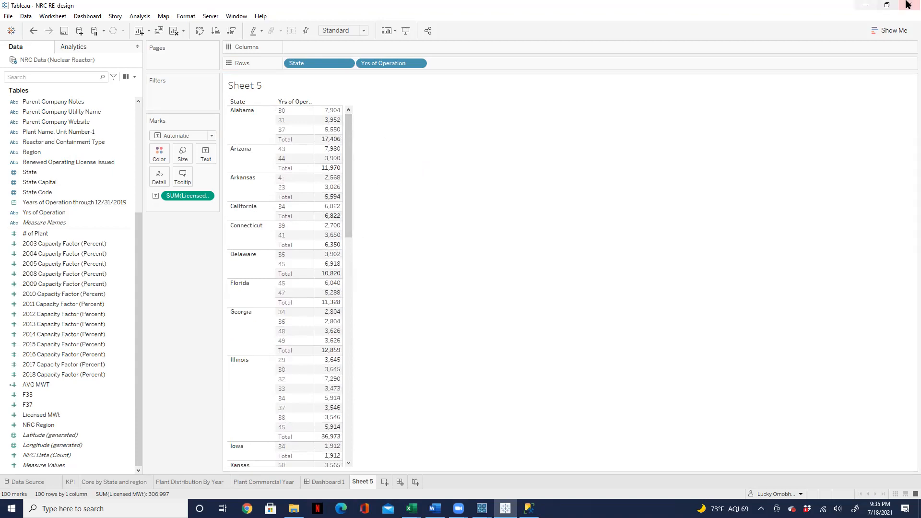
Convert the table to a highlight table and place State ahead of Yrs of Operation in the rows.
{"action": "left_click", "coordinate": [890, 30]}
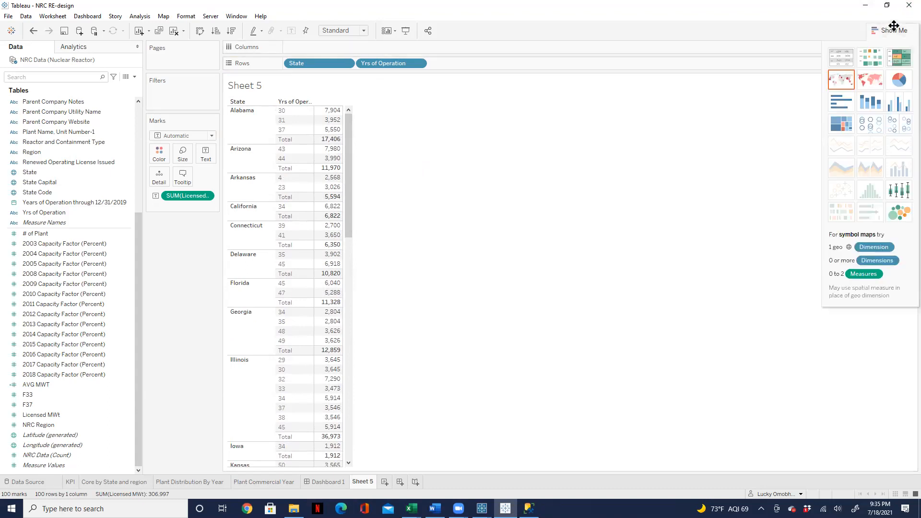
{"action": "left_click", "coordinate": [899, 57]}
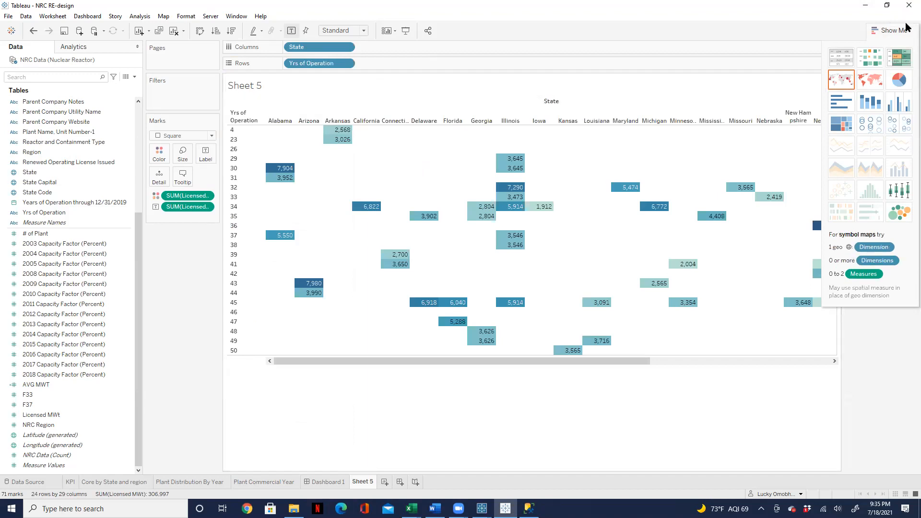
{"action": "left_click", "coordinate": [887, 31]}
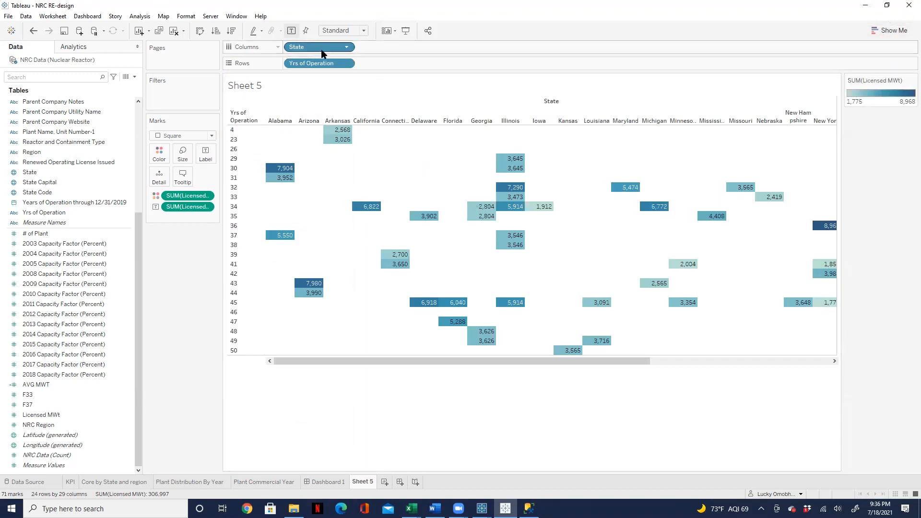
{"action": "left_click_drag", "start_coordinate": [307, 46], "coordinate": [299, 64]}
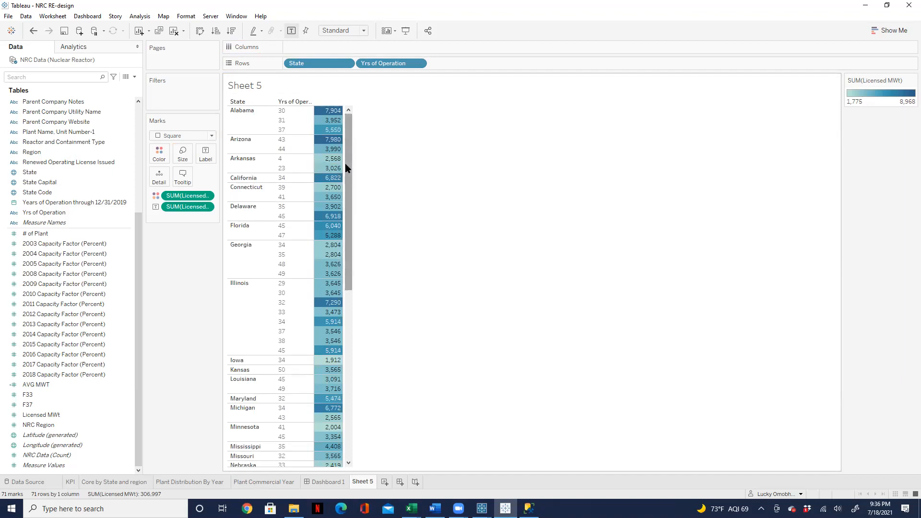
Sort the highlight table's years of operation in descending order of Licensed MWt and review the states.
{"action": "left_click", "coordinate": [233, 31]}
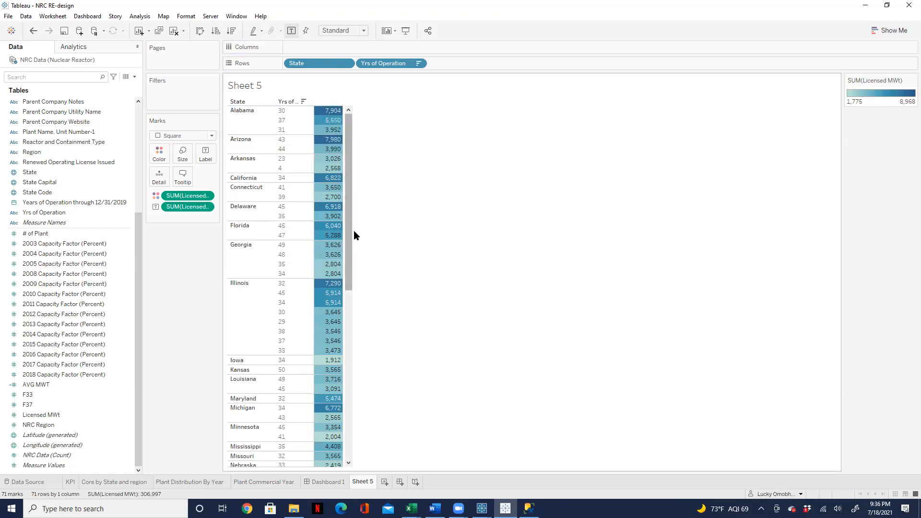
{"action": "left_click_drag", "start_coordinate": [350, 231], "coordinate": [493, 308]}
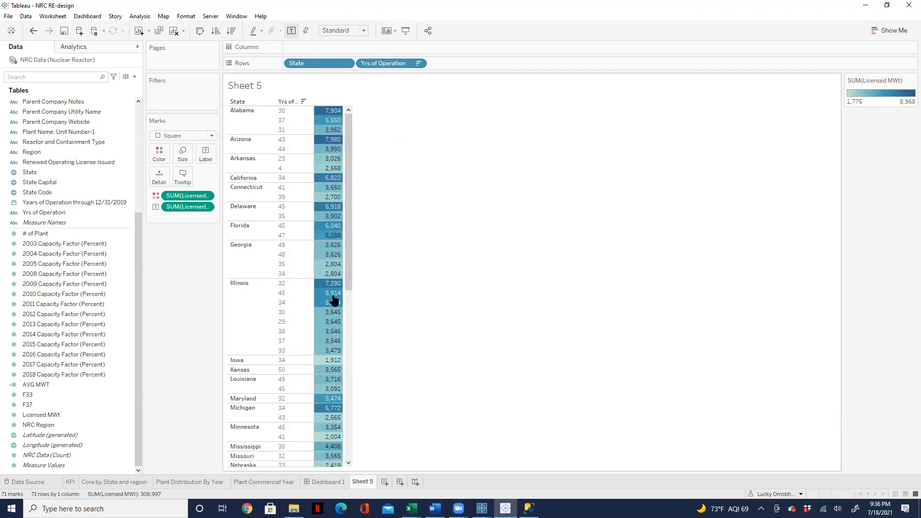
{"action": "left_click_drag", "start_coordinate": [350, 263], "coordinate": [399, 197]}
Convert the view to a horizontal bar chart of Licensed MWt.
{"action": "left_click", "coordinate": [900, 32]}
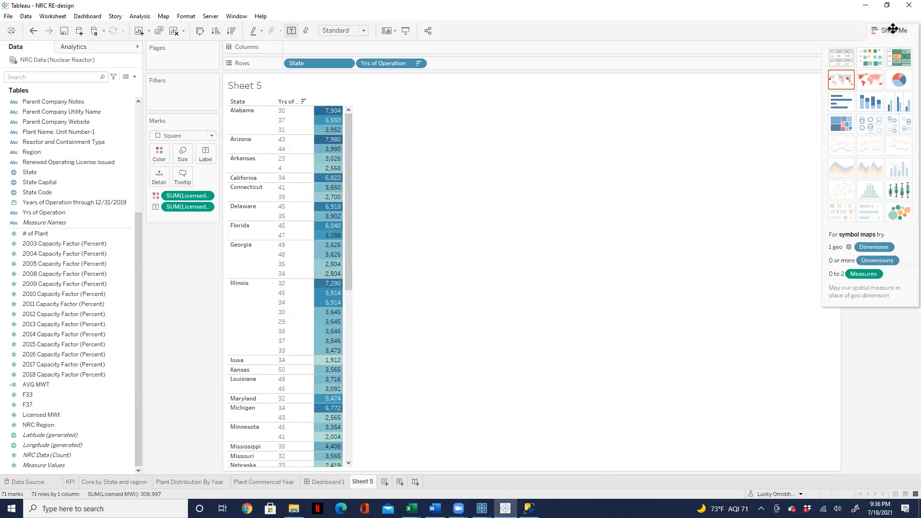
{"action": "left_click", "coordinate": [847, 104]}
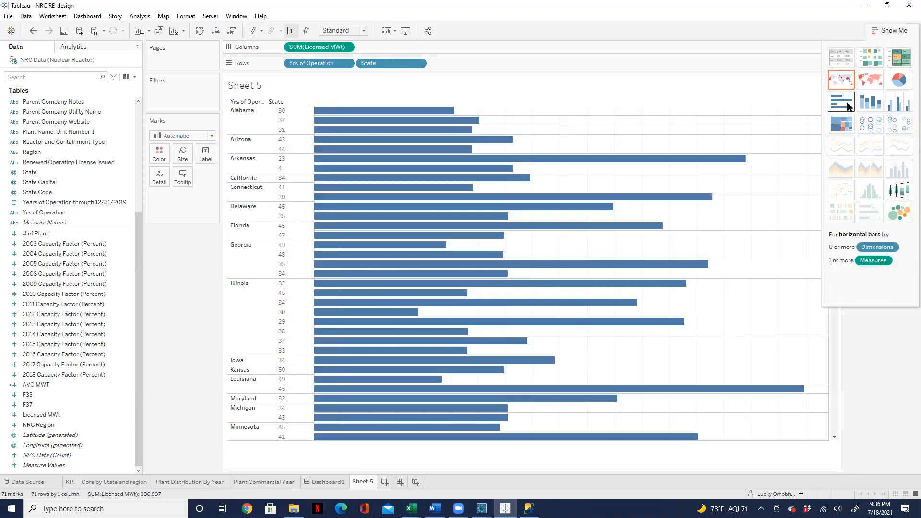
{"action": "left_click", "coordinate": [894, 31]}
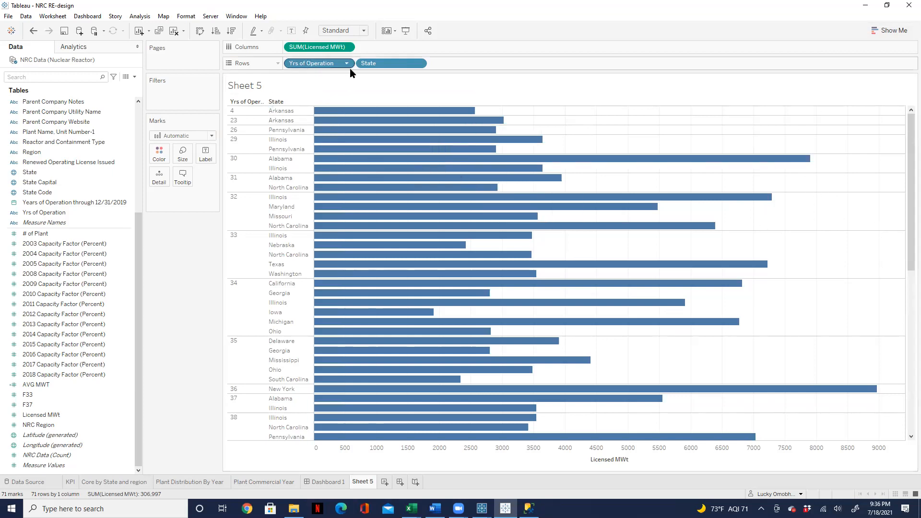
Place State ahead of Yrs of Operation in the rows and sort the bars in descending order of Licensed MWt.
{"action": "left_click_drag", "start_coordinate": [310, 63], "coordinate": [455, 64]}
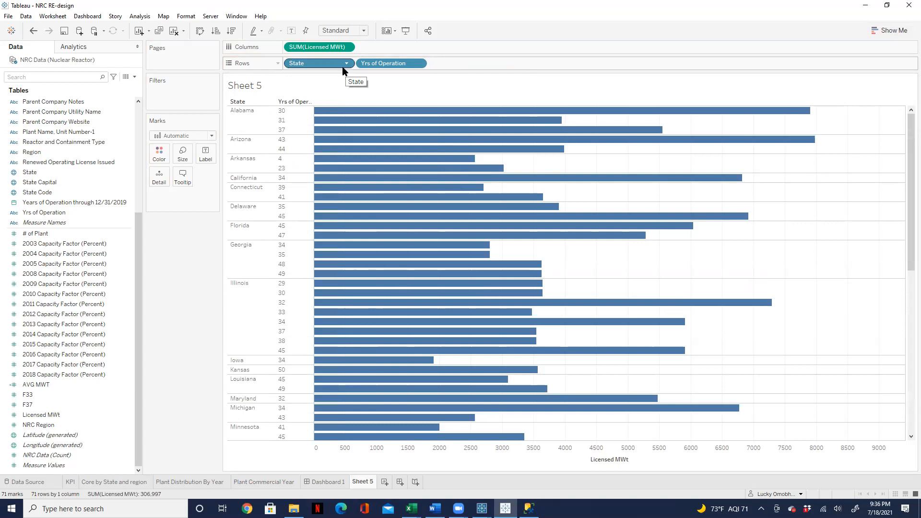
{"action": "left_click", "coordinate": [232, 30]}
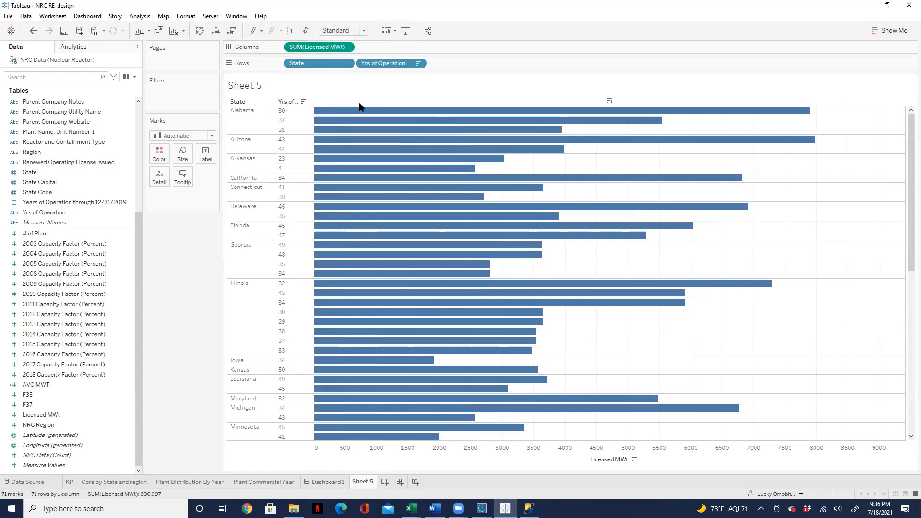
{"action": "mouse_move", "coordinate": [524, 124]}
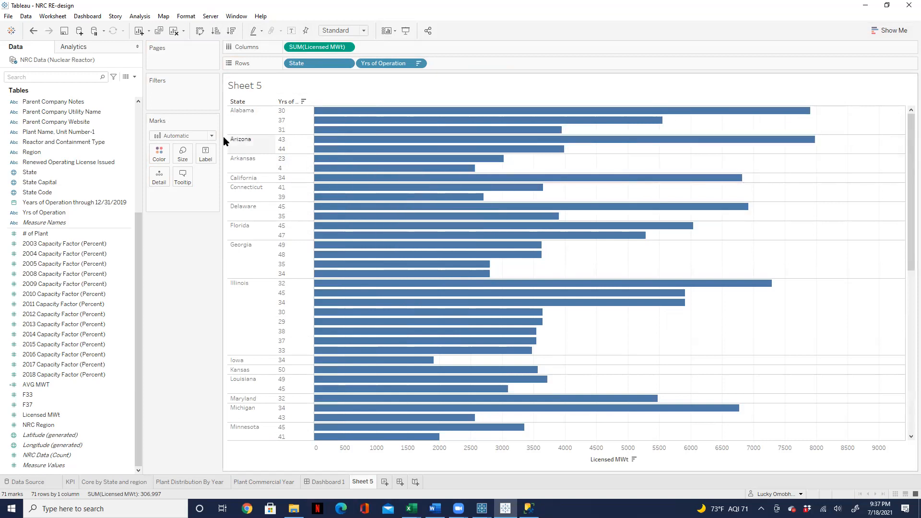
Remove Yrs of Operation from the rows and sort the states in descending order of Licensed MWt.
{"action": "mouse_move", "coordinate": [759, 139]}
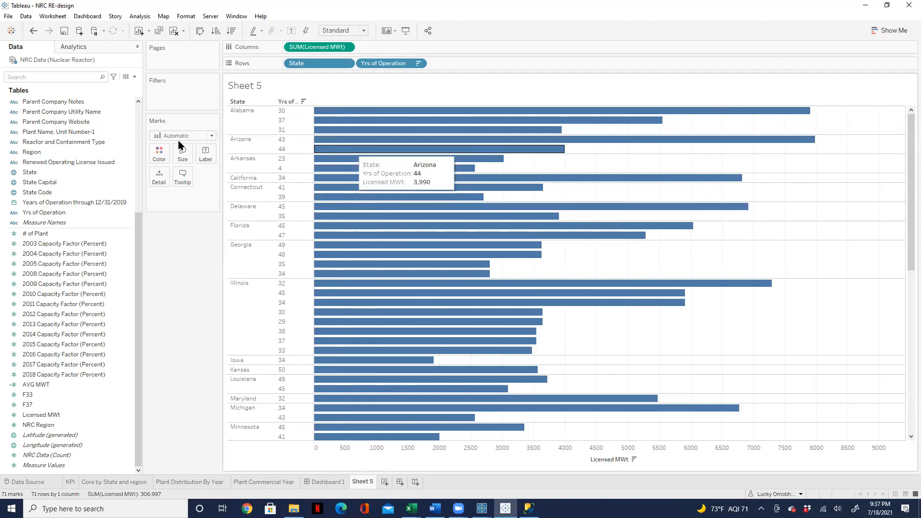
{"action": "left_click", "coordinate": [217, 30]}
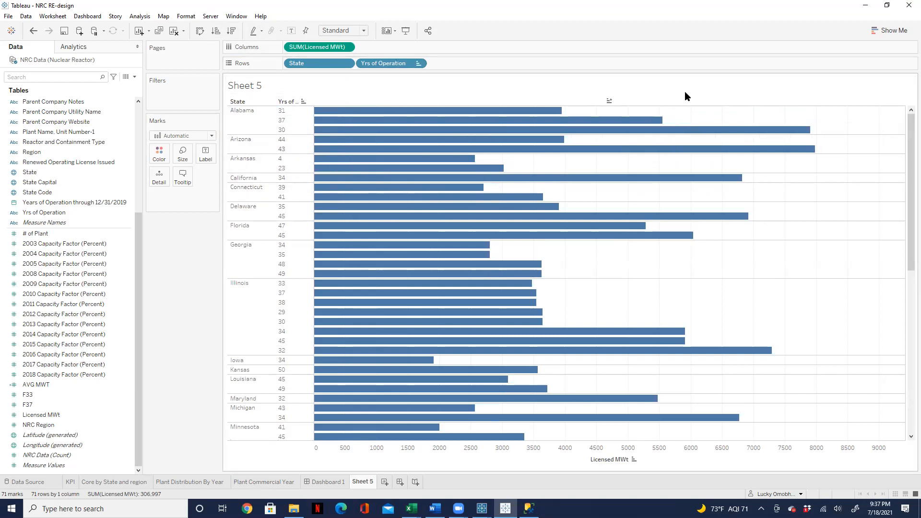
{"action": "left_click_drag", "start_coordinate": [390, 66], "coordinate": [192, 263]}
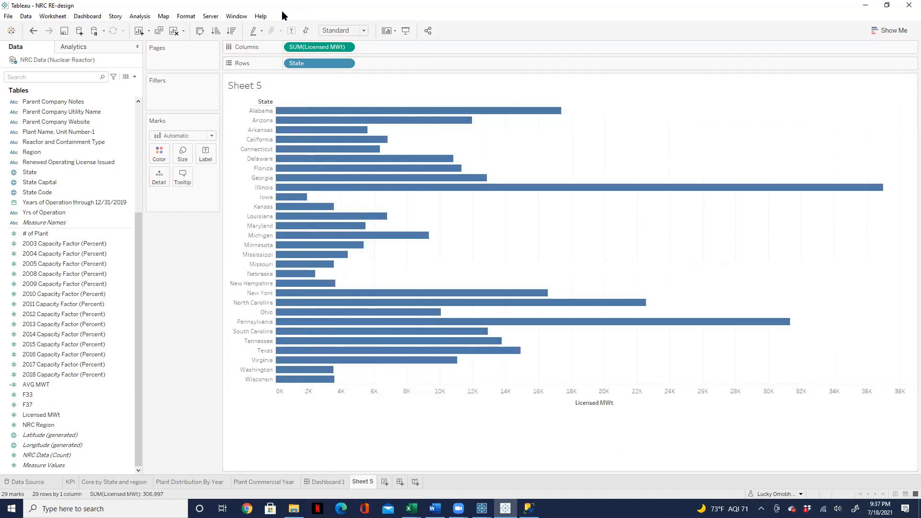
{"action": "left_click", "coordinate": [232, 31]}
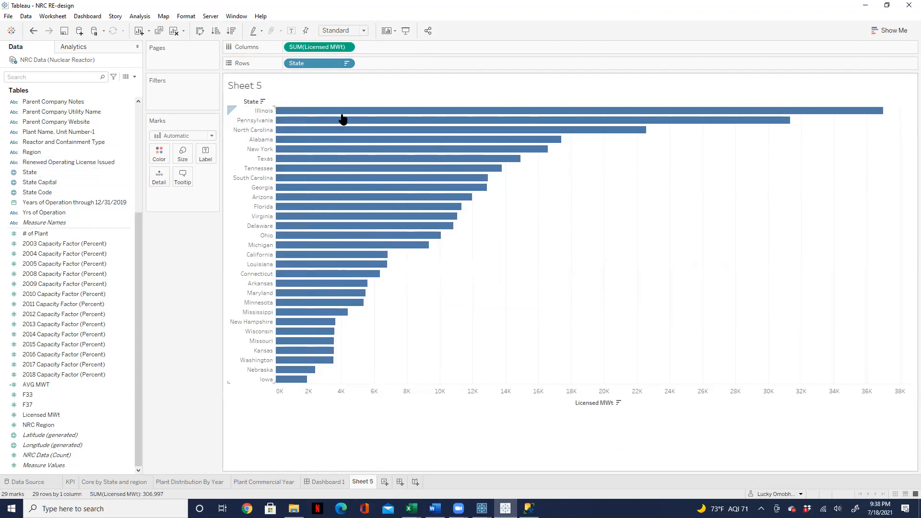
Place Yrs of Operation after State in the rows, sort it in descending order of Licensed MWt, and review the bars.
{"action": "left_click_drag", "start_coordinate": [41, 216], "coordinate": [388, 65]}
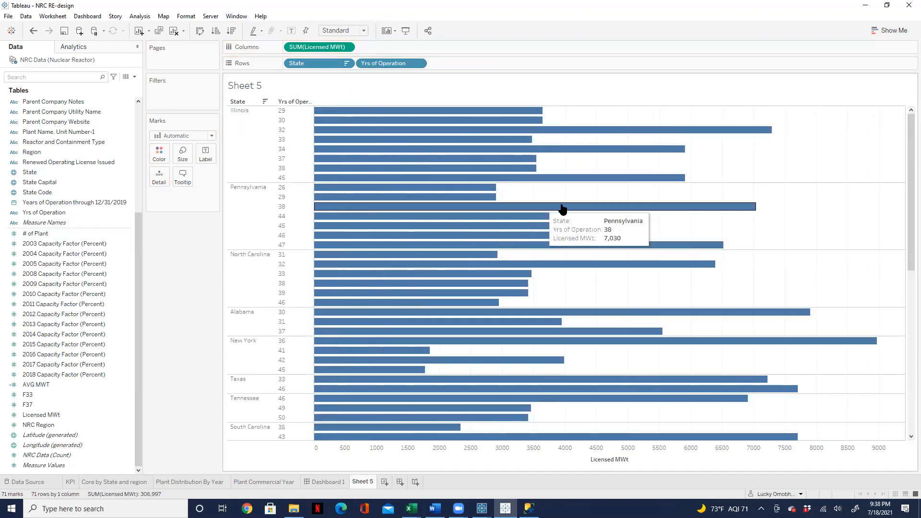
{"action": "left_click", "coordinate": [232, 30]}
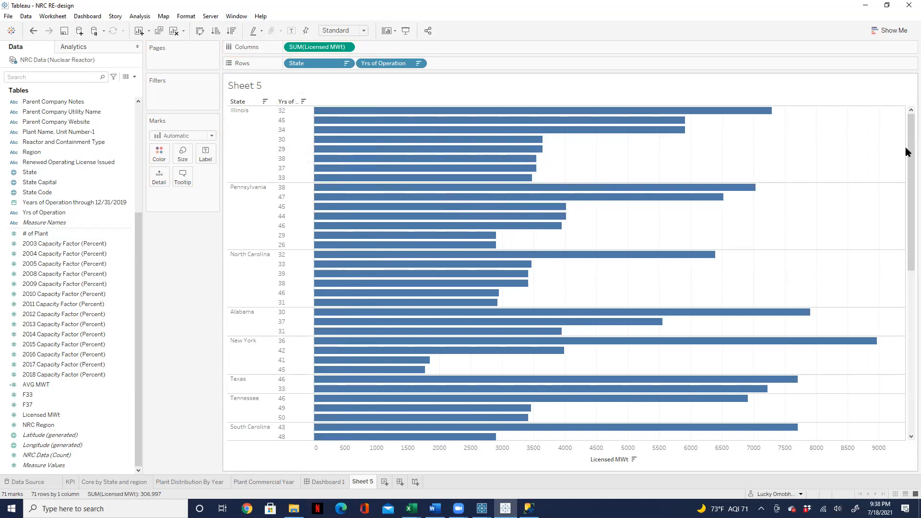
{"action": "left_click_drag", "start_coordinate": [906, 148], "coordinate": [906, 336]}
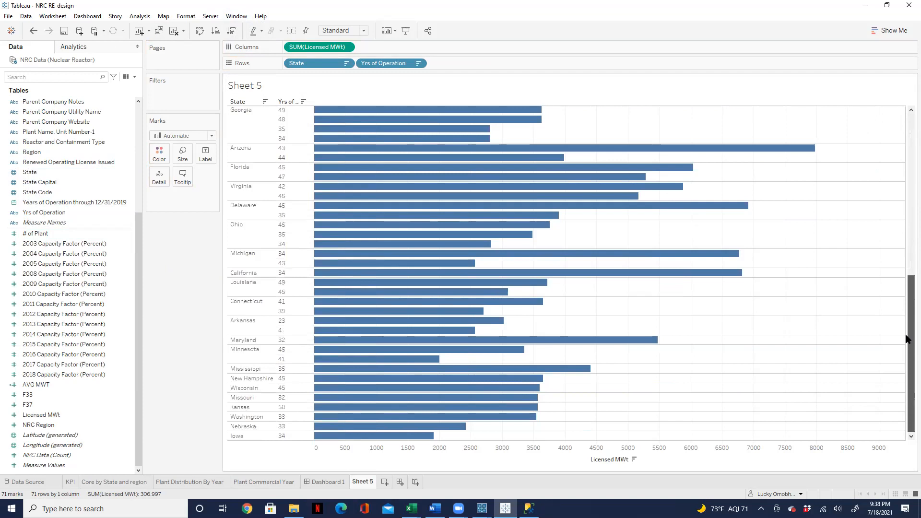
{"action": "left_click_drag", "start_coordinate": [906, 338], "coordinate": [906, 56]}
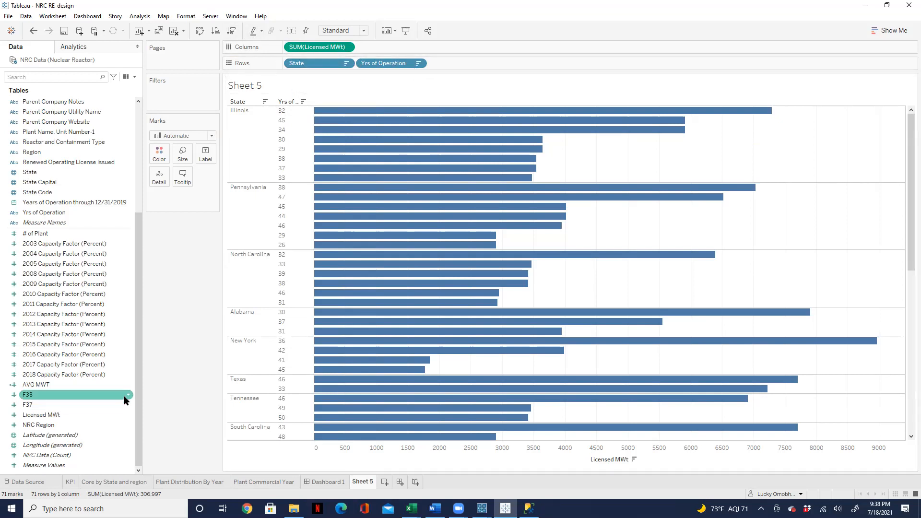
Add Licensed MWt to the rows as a discrete field and place it ahead of State.
{"action": "left_click", "coordinate": [47, 415]}
{"action": "left_click_drag", "start_coordinate": [47, 421], "coordinate": [465, 66]}
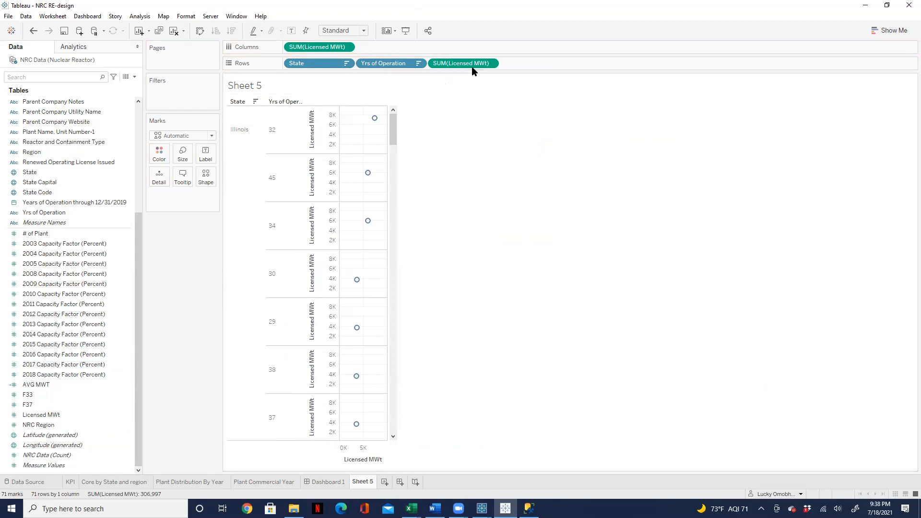
{"action": "left_click", "coordinate": [490, 66]}
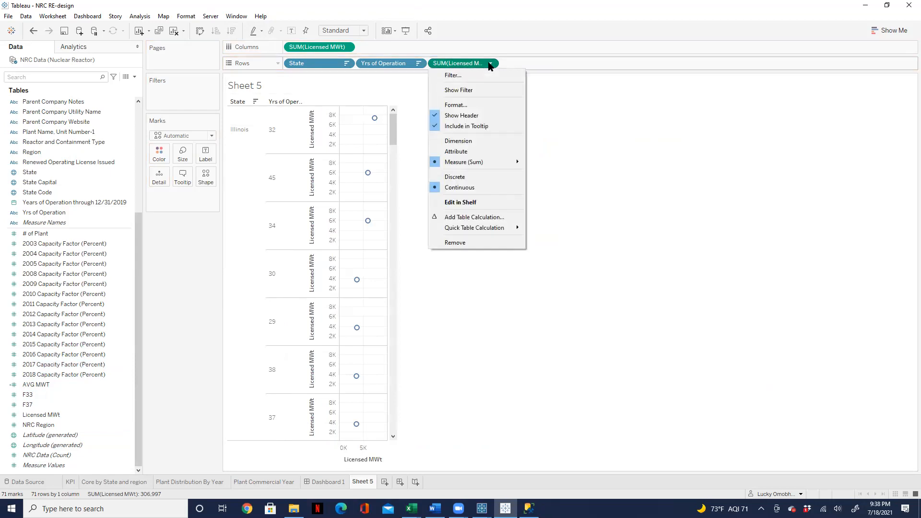
{"action": "left_click", "coordinate": [485, 175]}
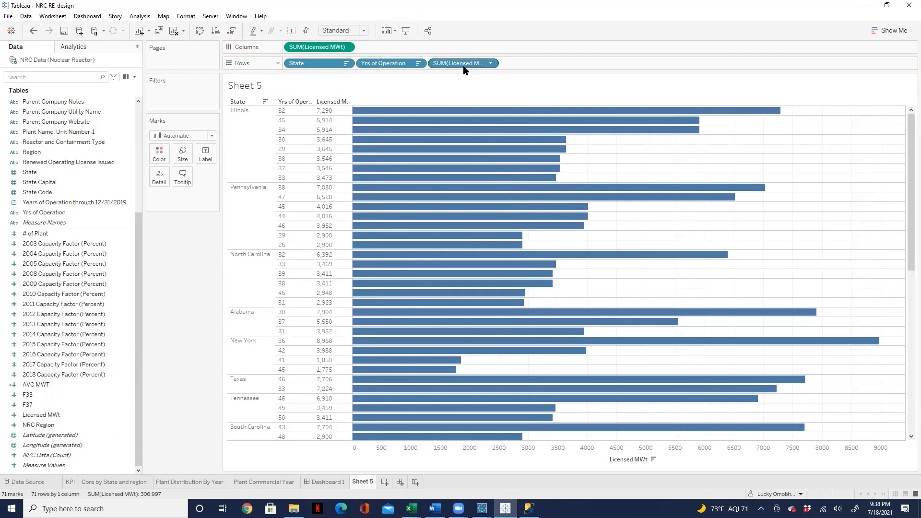
{"action": "left_click_drag", "start_coordinate": [464, 66], "coordinate": [296, 70]}
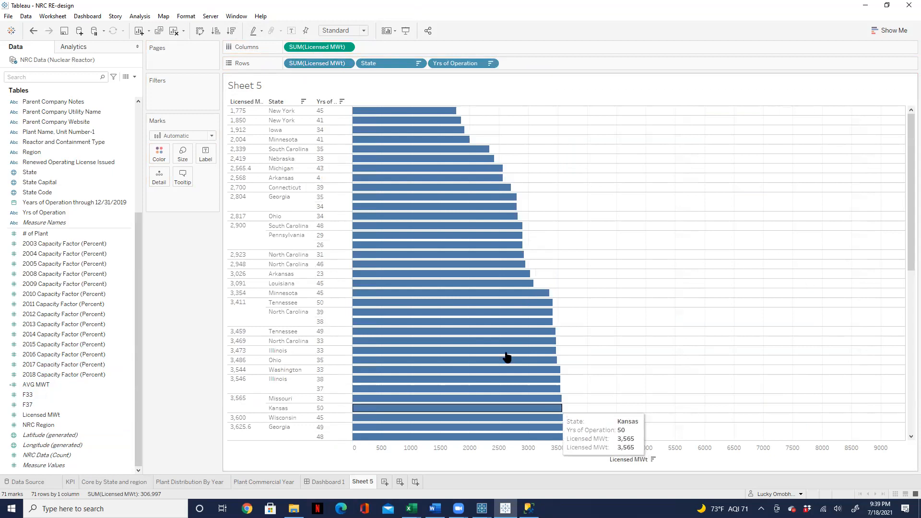
Sort Yrs of Operation in ascending order of Licensed MWt and the discrete Licensed MWt column in descending order.
{"action": "left_click_drag", "start_coordinate": [910, 187], "coordinate": [906, 106]}
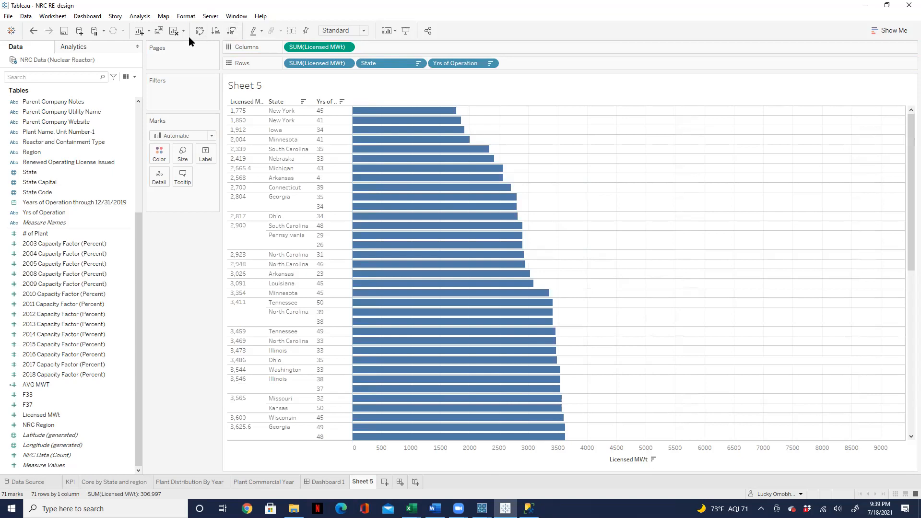
{"action": "left_click", "coordinate": [216, 31]}
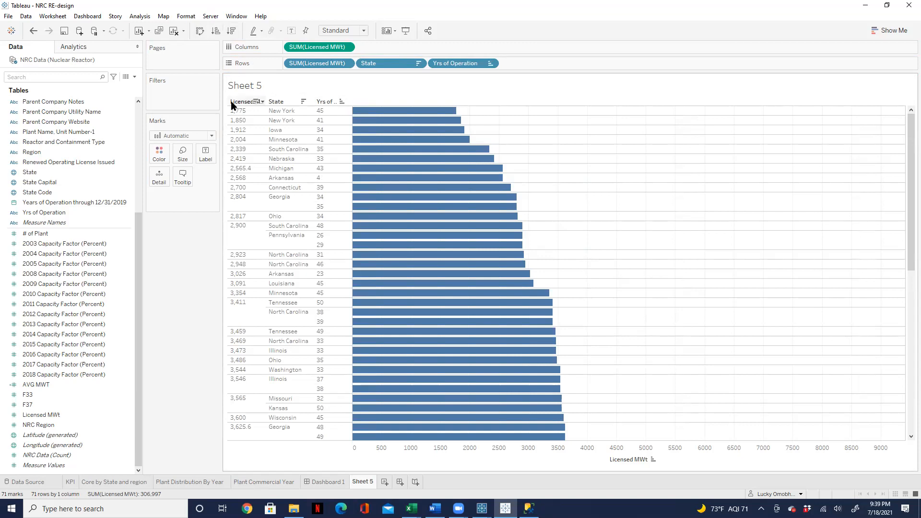
{"action": "left_click", "coordinate": [255, 102]}
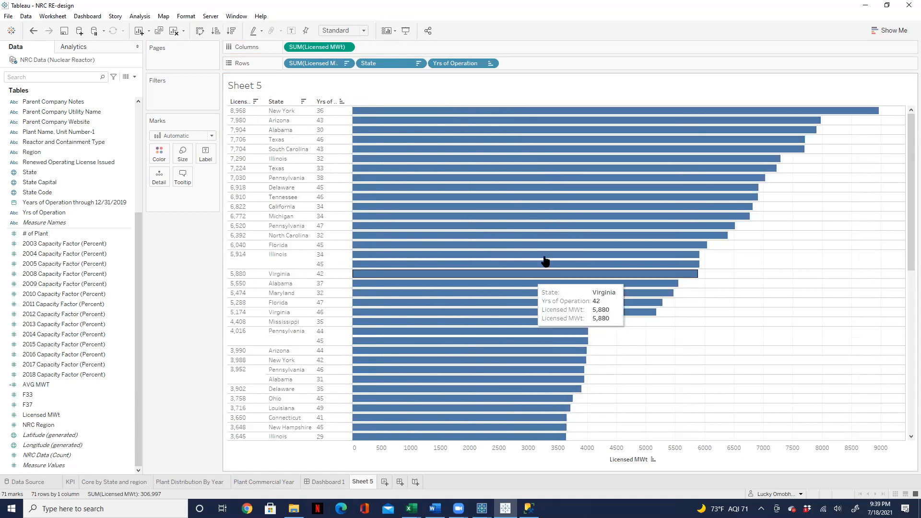
Hide the header of the discrete Licensed MWt field and clear the sort on Yrs of Operation.
{"action": "left_click", "coordinate": [346, 66]}
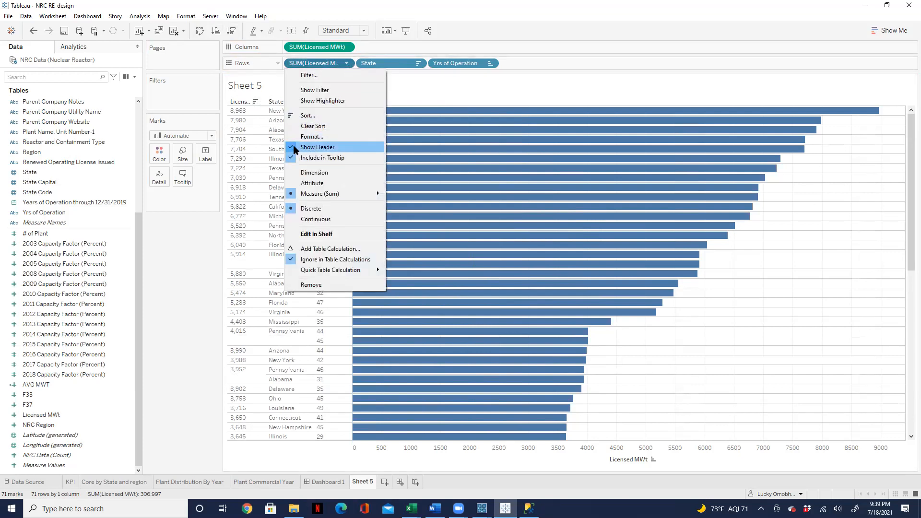
{"action": "left_click", "coordinate": [295, 147]}
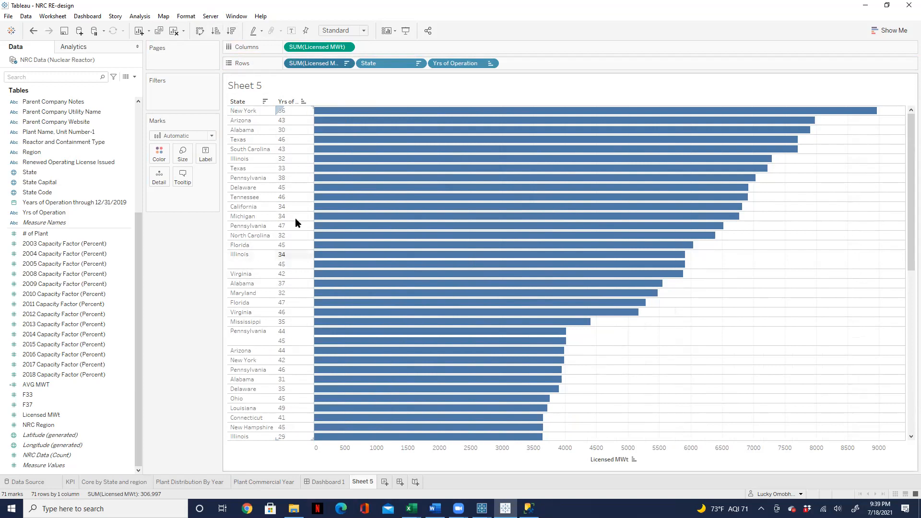
{"action": "left_click", "coordinate": [304, 102]}
{"action": "left_click_drag", "start_coordinate": [906, 193], "coordinate": [907, 140]}
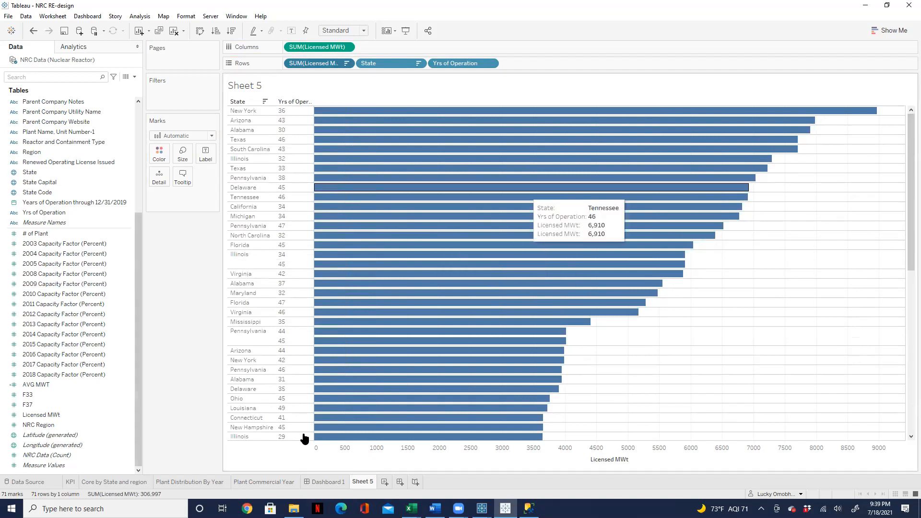
{"action": "left_click_drag", "start_coordinate": [907, 162], "coordinate": [889, 77]}
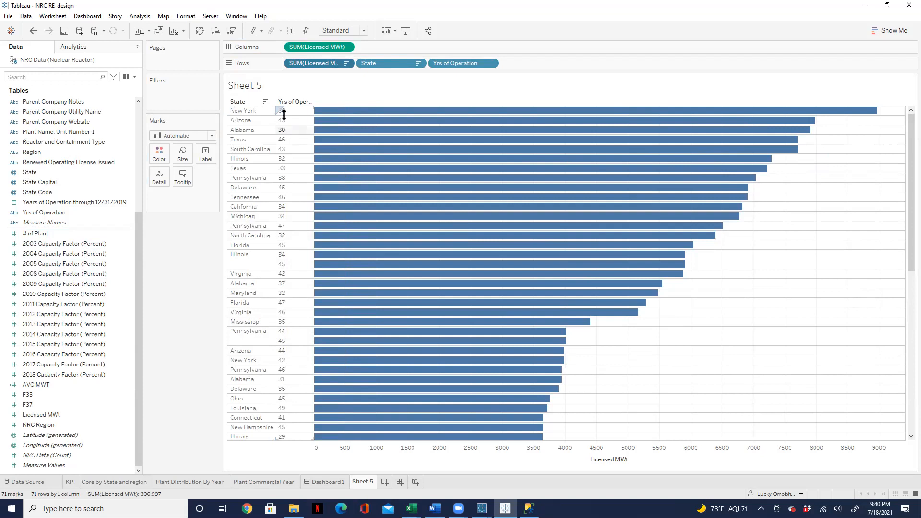
Check the report redesign questions in the Word requirements document and swap the rows and columns of the Tableau chart.
{"action": "left_click", "coordinate": [435, 509]}
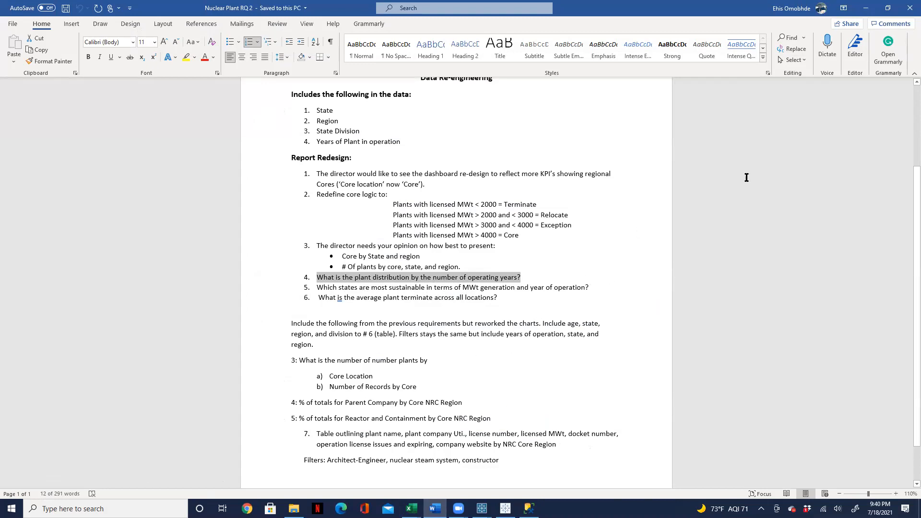
{"action": "left_click", "coordinate": [867, 9]}
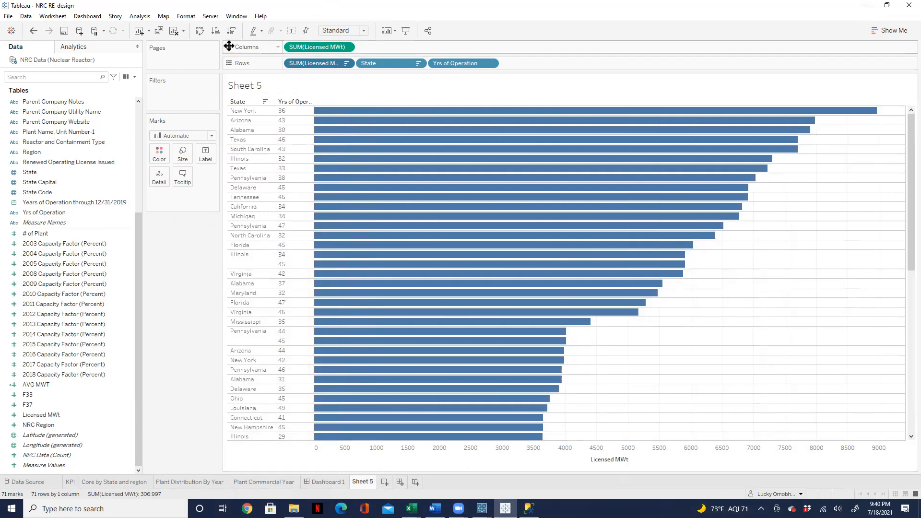
{"action": "left_click", "coordinate": [203, 30]}
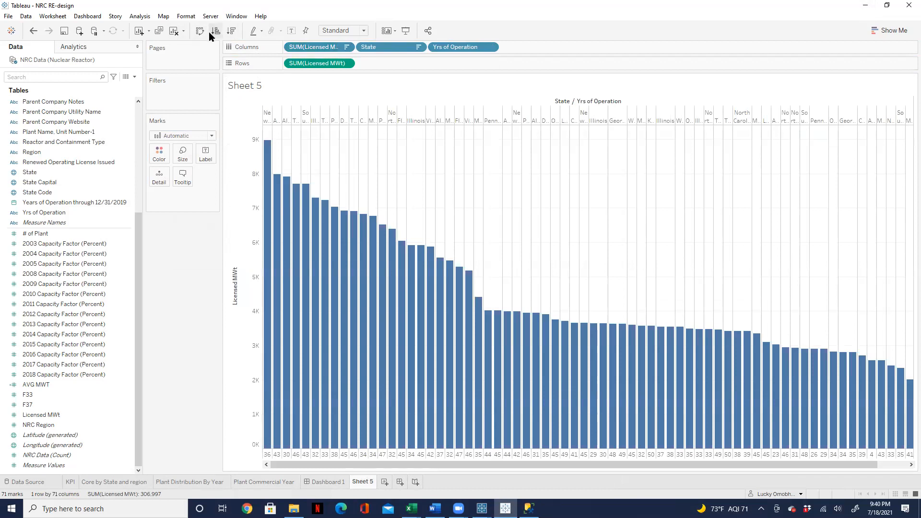
{"action": "left_click", "coordinate": [181, 31]}
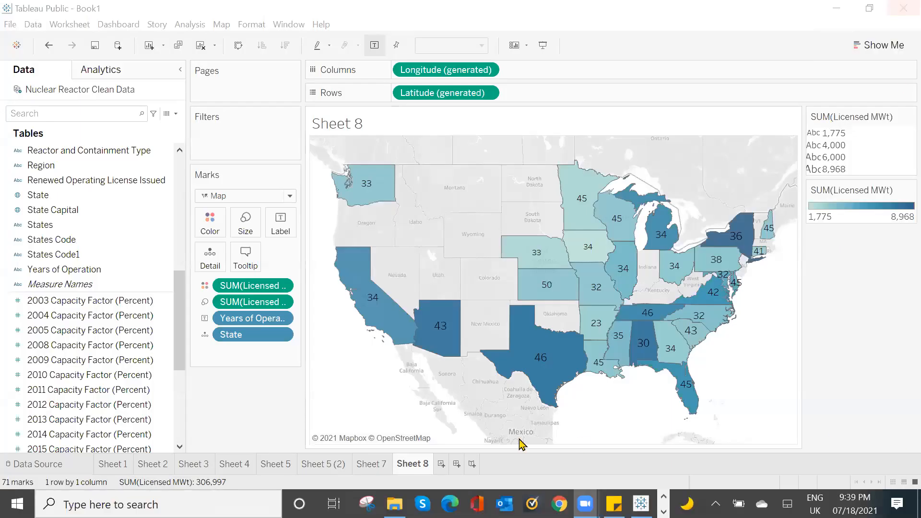
Add Licensed MWt to the labels of the Sheet 8 state map alongside the years of operation.
{"action": "left_click", "coordinate": [157, 407]}
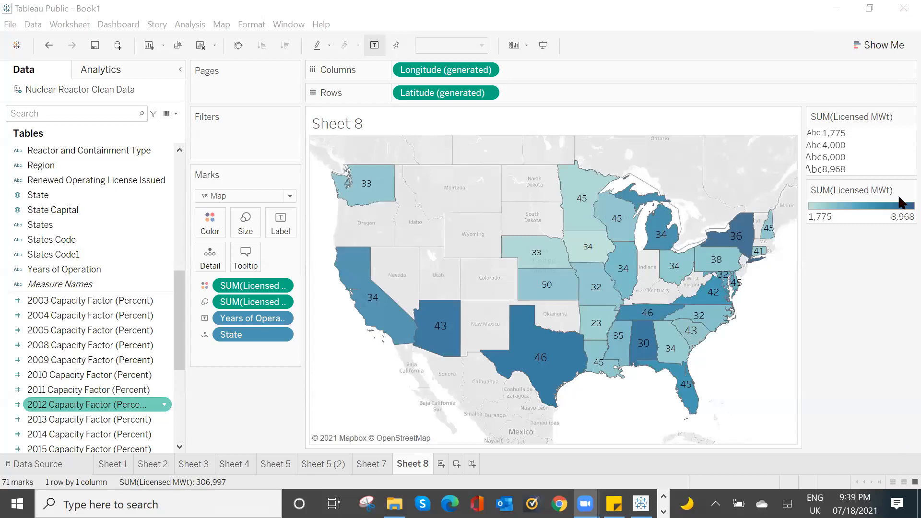
{"action": "mouse_move", "coordinate": [731, 239]}
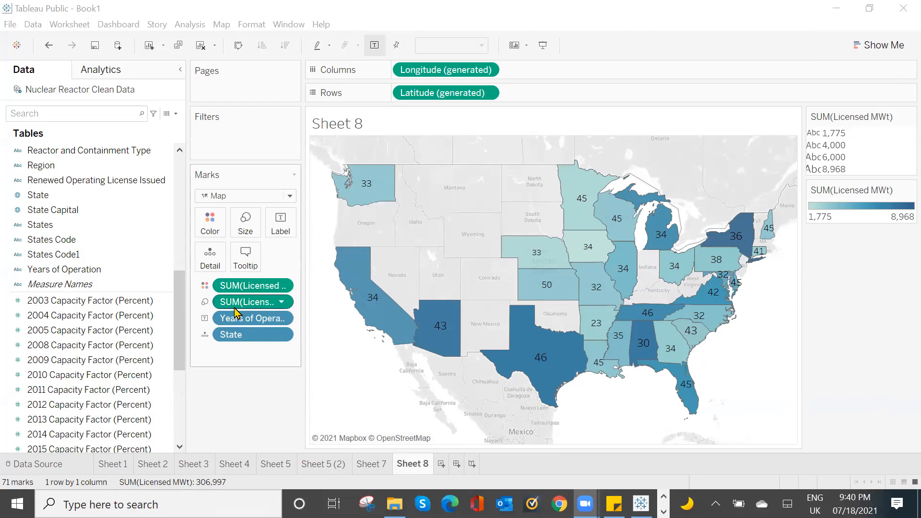
{"action": "left_click_drag", "start_coordinate": [234, 308], "coordinate": [280, 235]}
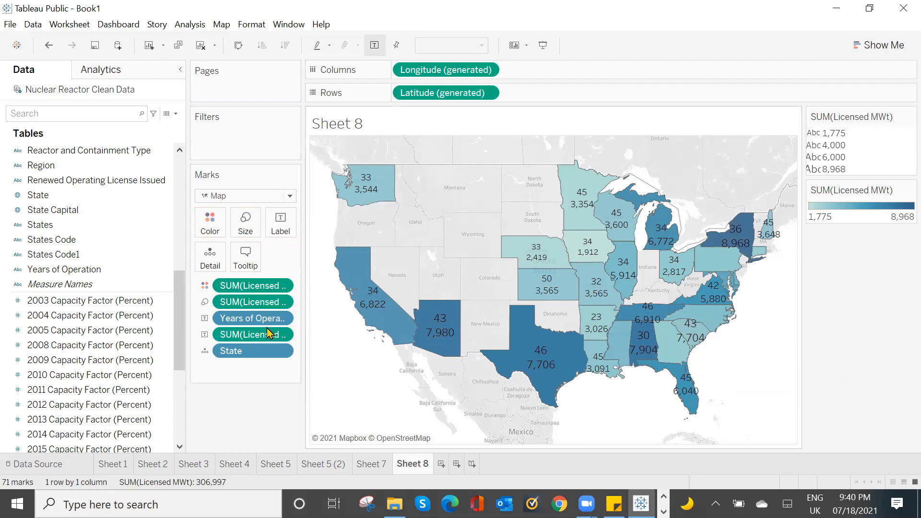
Set the default pane font size of the Licensed MWt label to 8 pt.
{"action": "left_click", "coordinate": [281, 336]}
{"action": "left_click", "coordinate": [264, 340]}
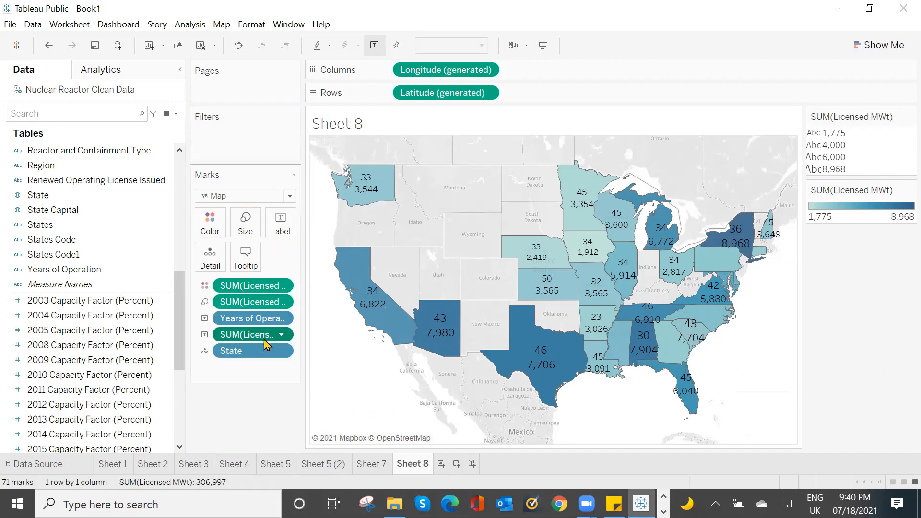
{"action": "left_click", "coordinate": [156, 200]}
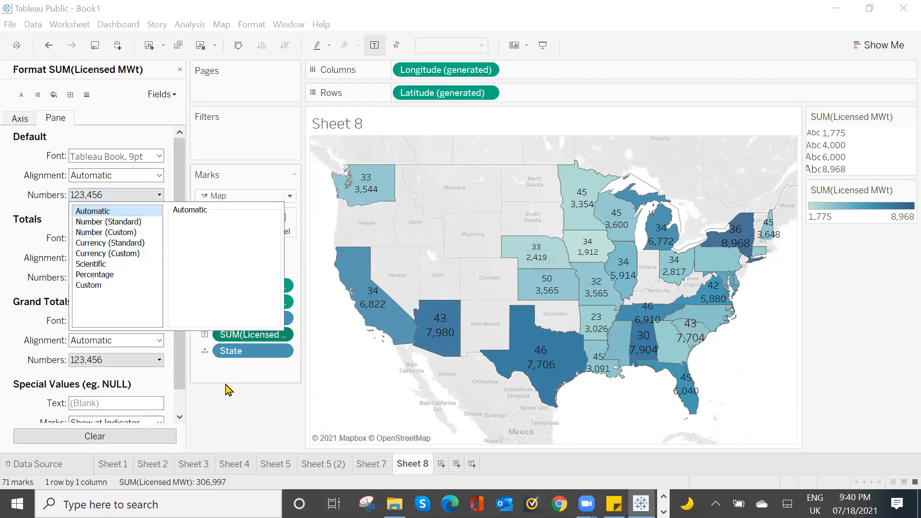
{"action": "left_click", "coordinate": [159, 156]}
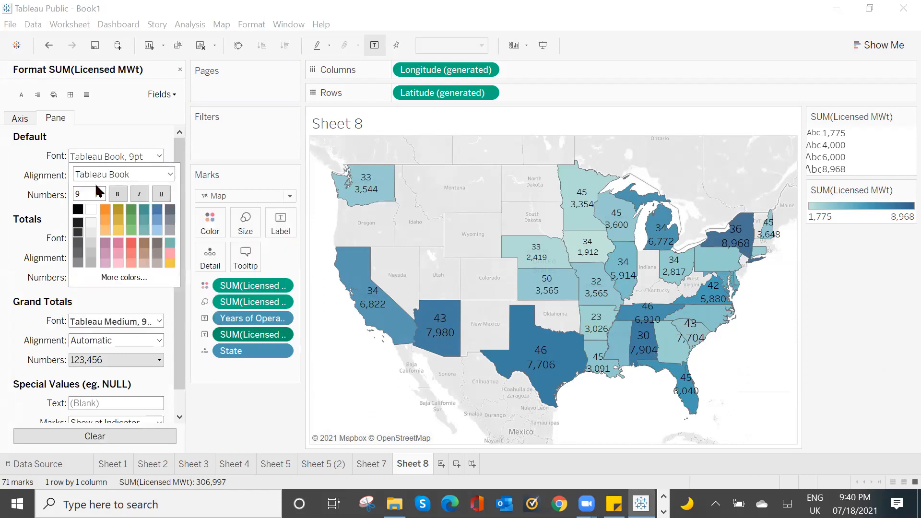
{"action": "left_click", "coordinate": [102, 194]}
{"action": "left_click", "coordinate": [89, 209]}
{"action": "left_click", "coordinate": [254, 405]}
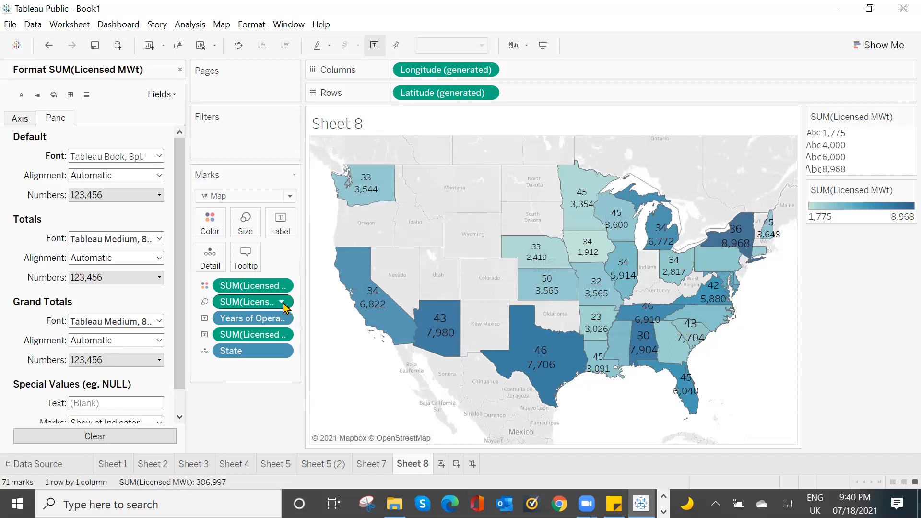
Set the default pane font size of the Licensed MWt label on the map to 6 pt.
{"action": "left_click", "coordinate": [282, 335]}
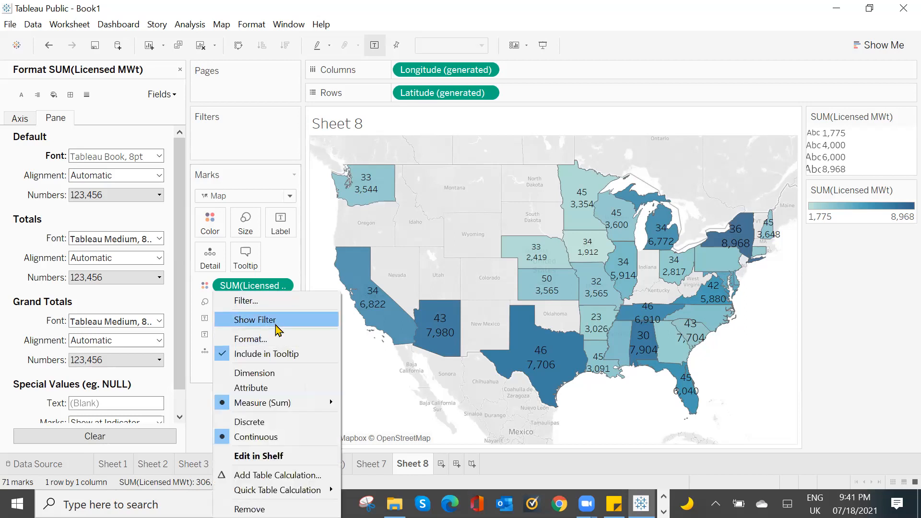
{"action": "left_click", "coordinate": [267, 340]}
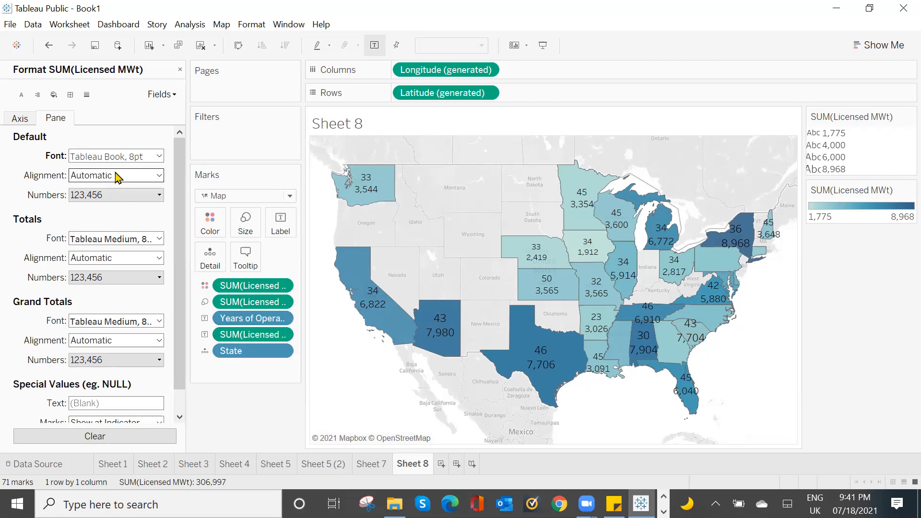
{"action": "left_click", "coordinate": [159, 157]}
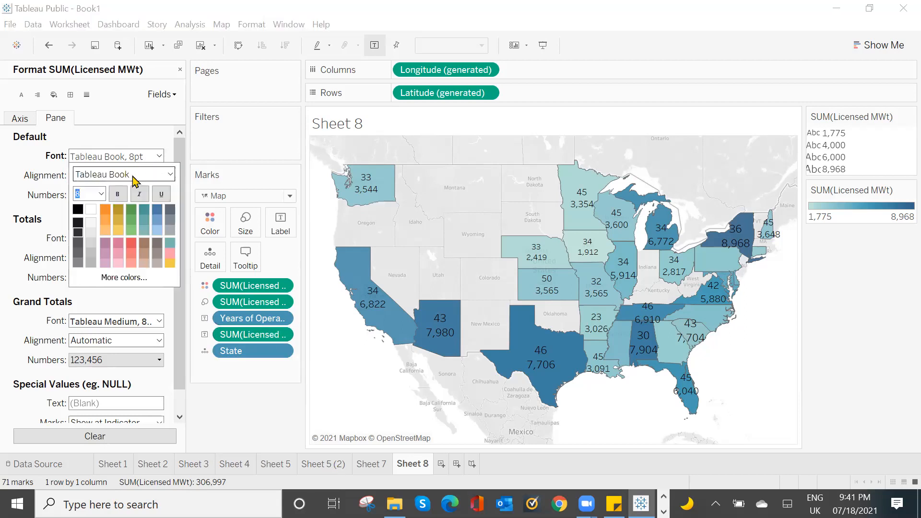
{"action": "left_click", "coordinate": [89, 192]}
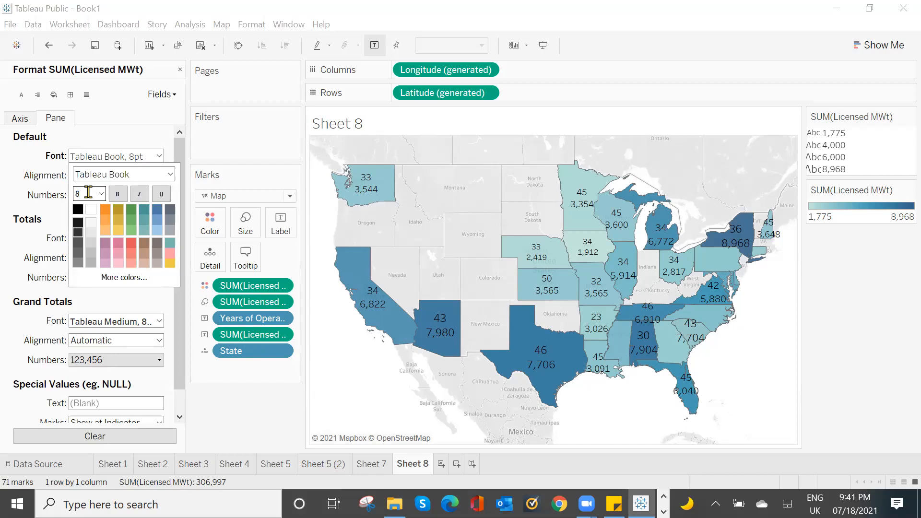
{"action": "key", "text": "BackSpace"}
{"action": "type", "text": "6"}
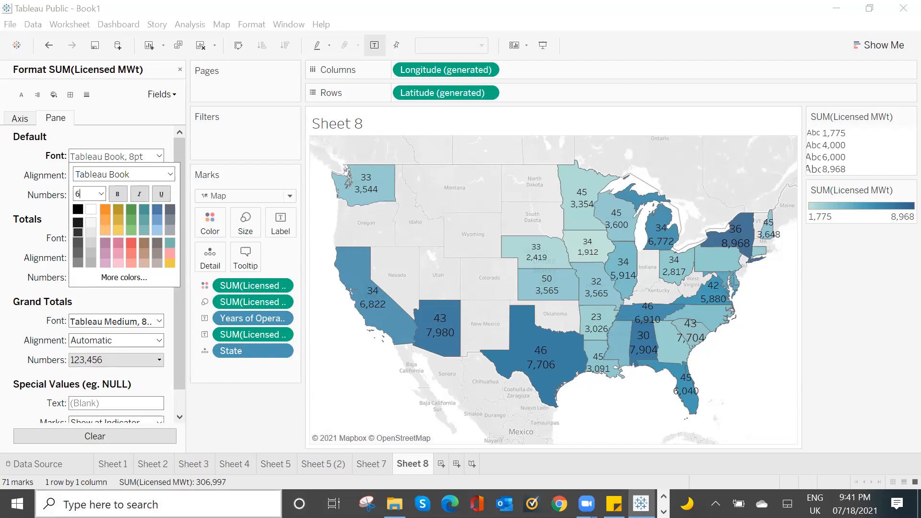
{"action": "left_click", "coordinate": [244, 401]}
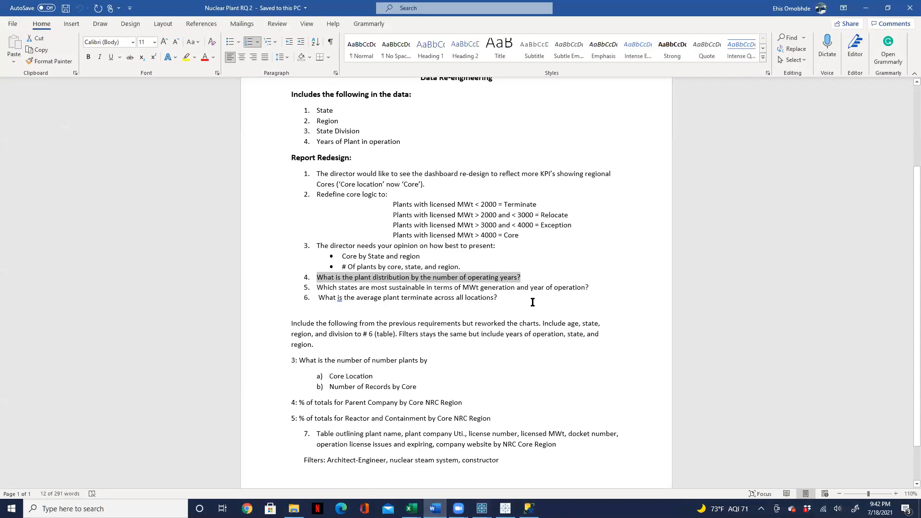
Highlight question 5 on the most sustainable states in the Word requirements document and switch to the NRC RE-design workbook in Tableau.
{"action": "left_click_drag", "start_coordinate": [595, 286], "coordinate": [301, 288]}
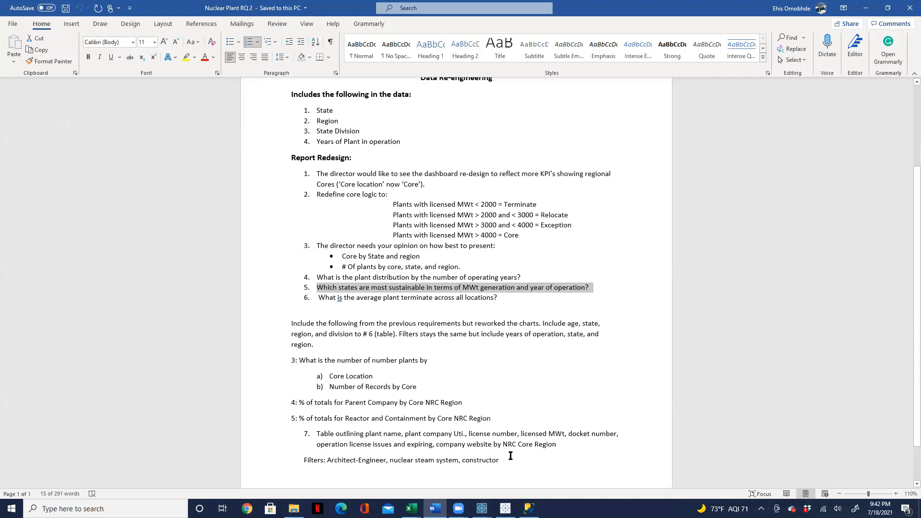
{"action": "mouse_move", "coordinate": [505, 509]}
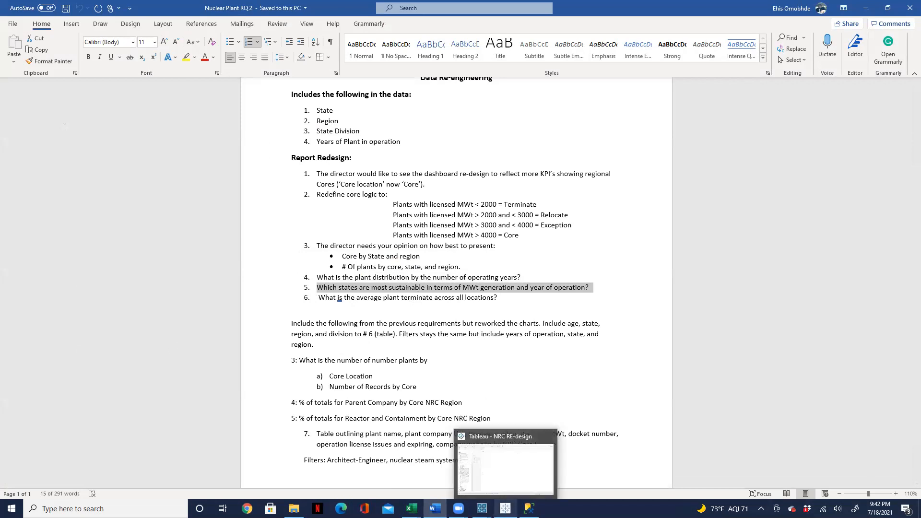
{"action": "left_click", "coordinate": [502, 484]}
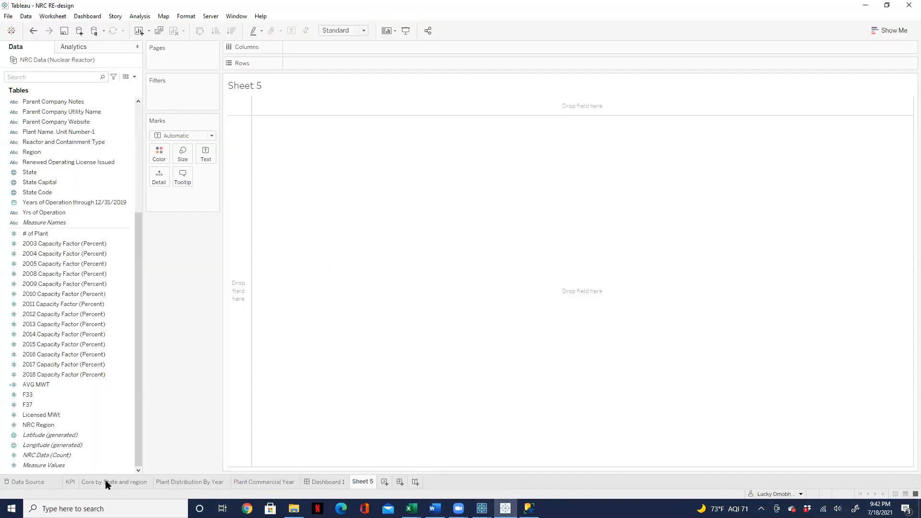
Review the Core by State and region chart and the grand total KPI on Dashboard 1.
{"action": "left_click", "coordinate": [338, 482]}
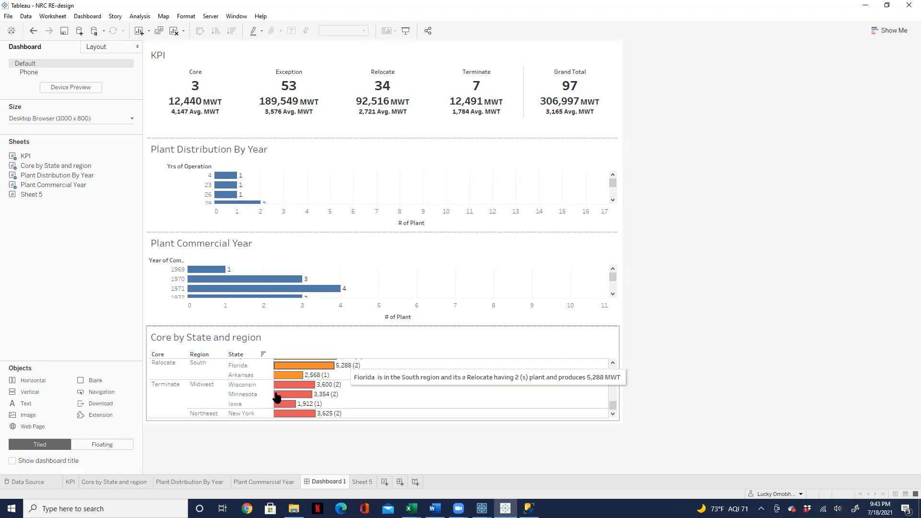
{"action": "left_click", "coordinate": [613, 412]}
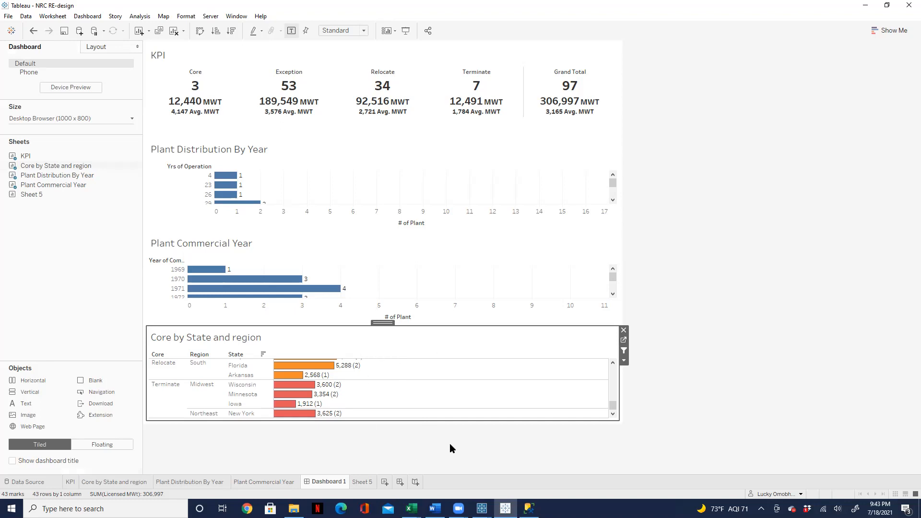
{"action": "left_click", "coordinate": [624, 47]}
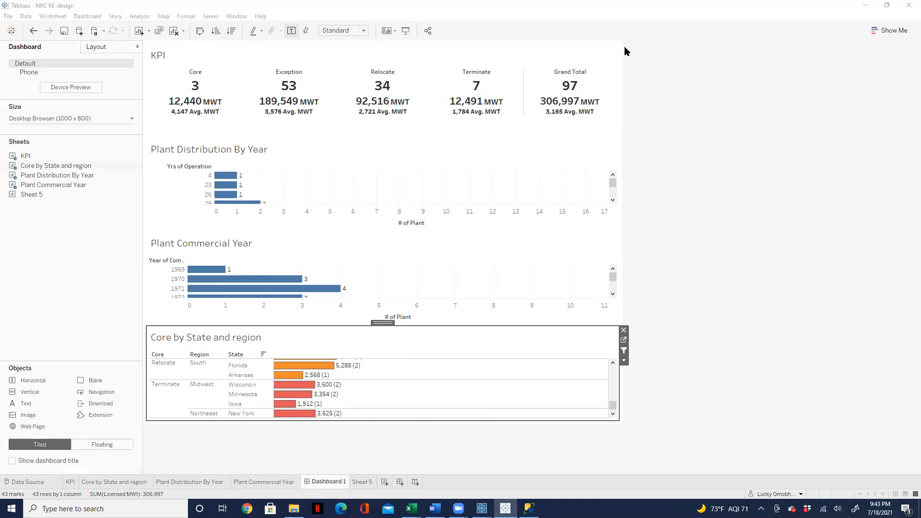
{"action": "left_click", "coordinate": [807, 66]}
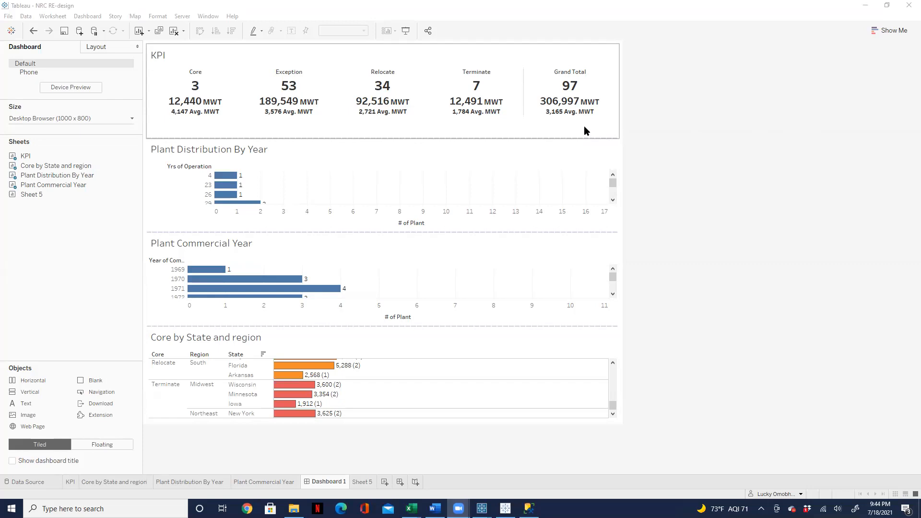
{"action": "mouse_move", "coordinate": [588, 103]}
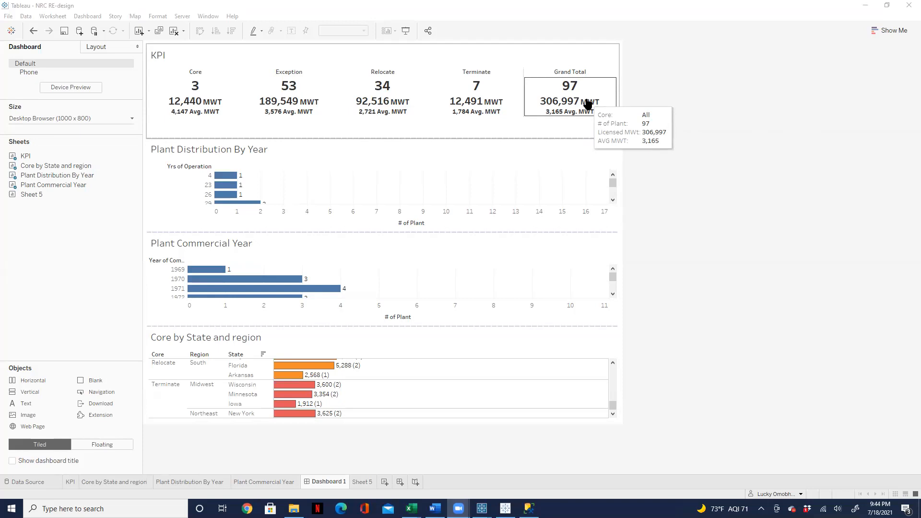
Check question 6 on the average plant terminate in the Word requirements and examine the core averages on Tableau's KPI sheet.
{"action": "left_click", "coordinate": [362, 483]}
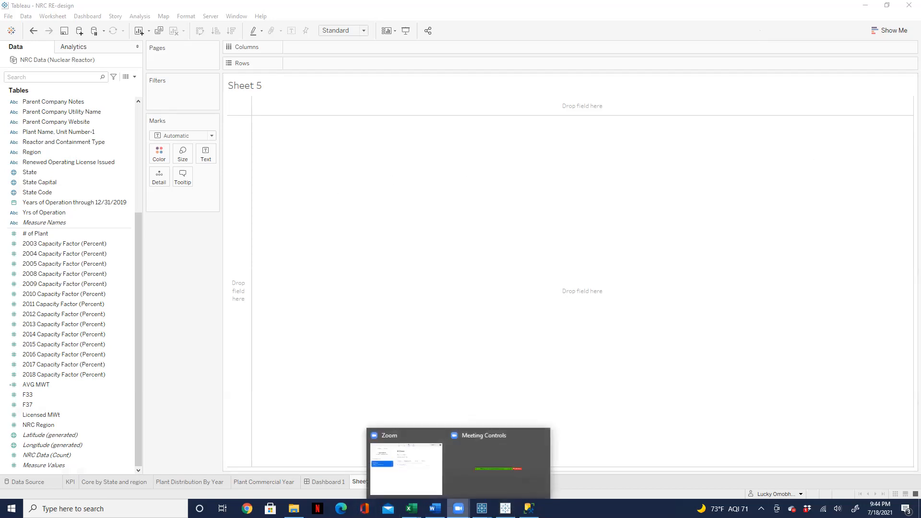
{"action": "left_click", "coordinate": [435, 508]}
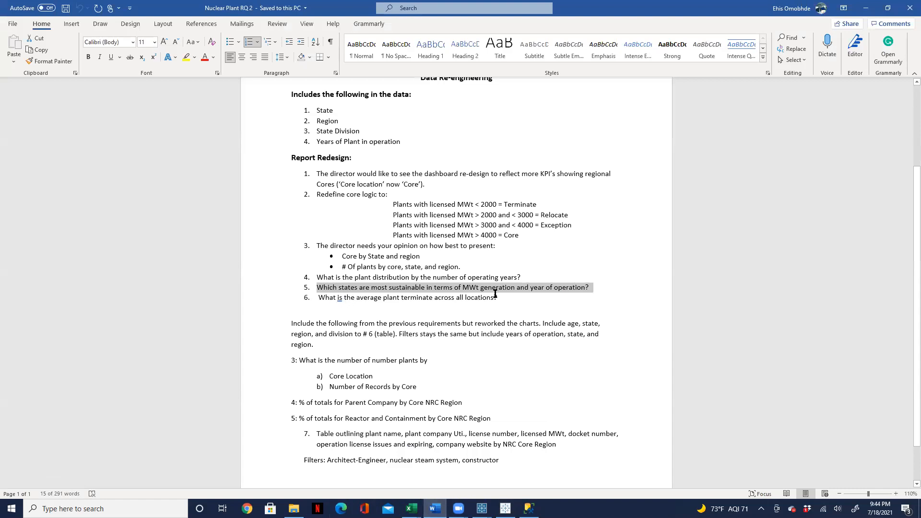
{"action": "left_click_drag", "start_coordinate": [494, 301], "coordinate": [321, 303]}
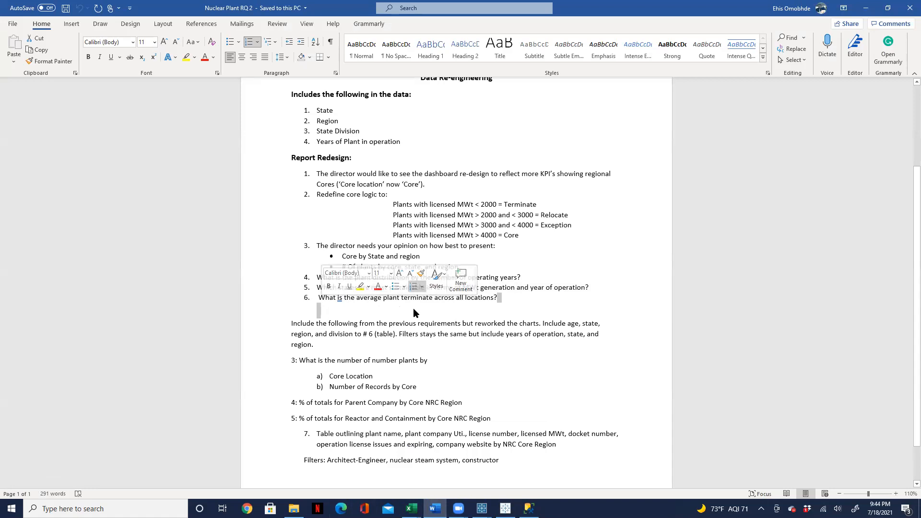
{"action": "left_click", "coordinate": [866, 9]}
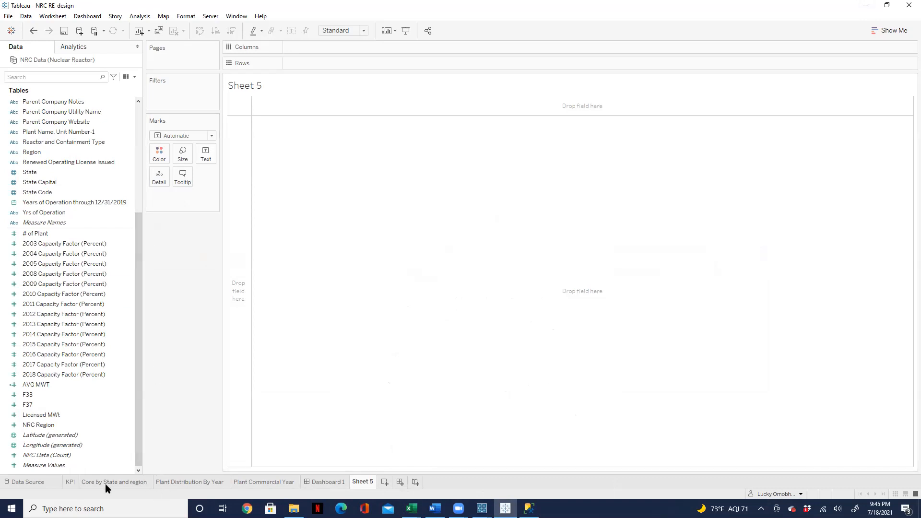
{"action": "left_click", "coordinate": [67, 482]}
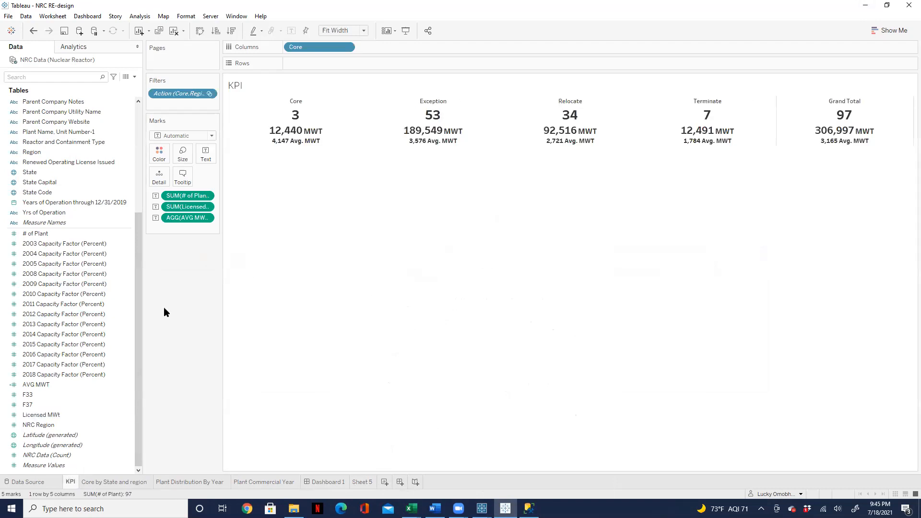
{"action": "mouse_move", "coordinate": [297, 141]}
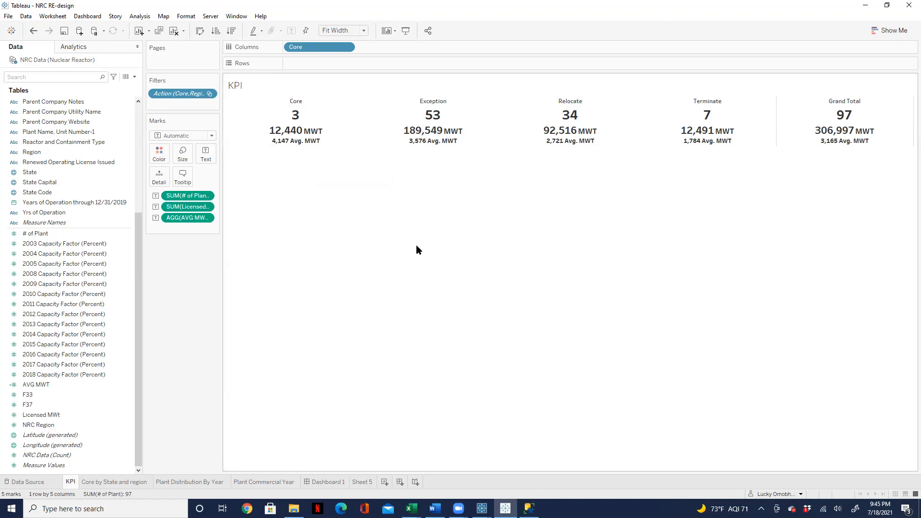
Place the Core field on the rows of the empty Sheet 5.
{"action": "left_click", "coordinate": [363, 482]}
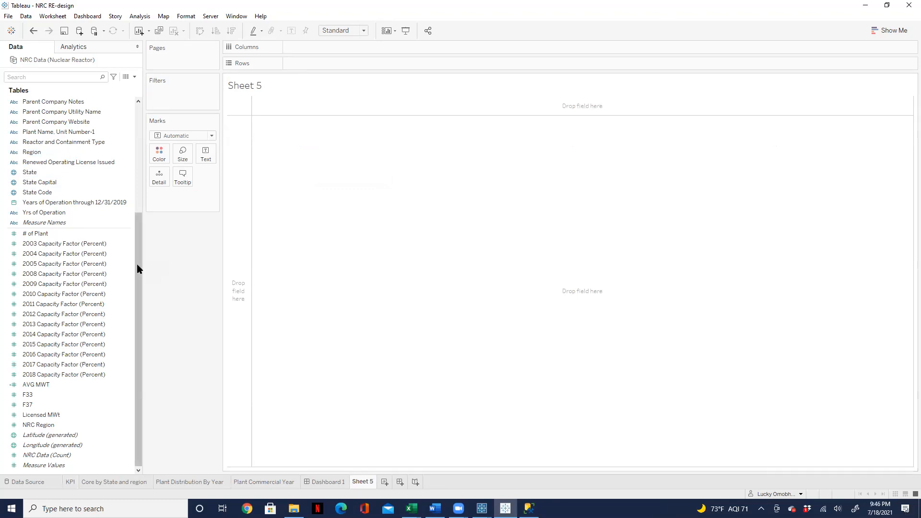
{"action": "left_click_drag", "start_coordinate": [136, 268], "coordinate": [134, 151]}
{"action": "left_click_drag", "start_coordinate": [30, 142], "coordinate": [298, 61]}
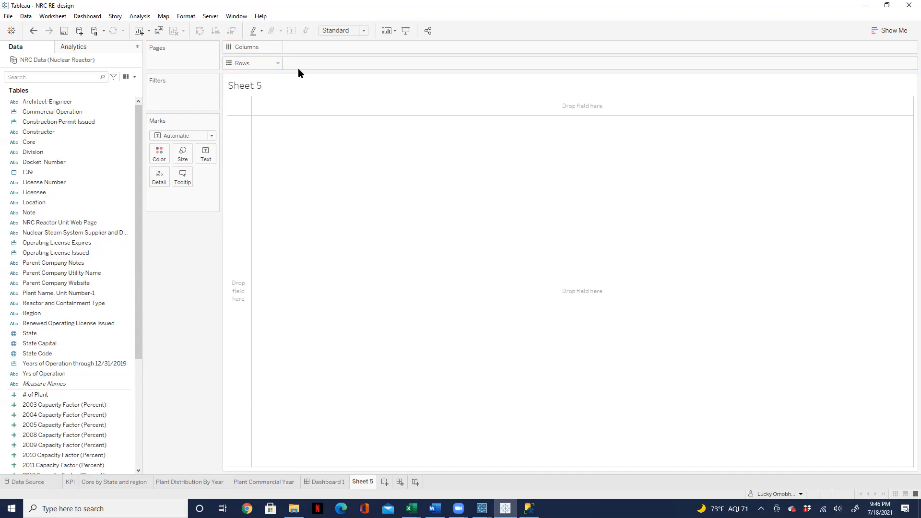
{"action": "left_click", "coordinate": [20, 142]}
{"action": "left_click_drag", "start_coordinate": [19, 144], "coordinate": [294, 56]}
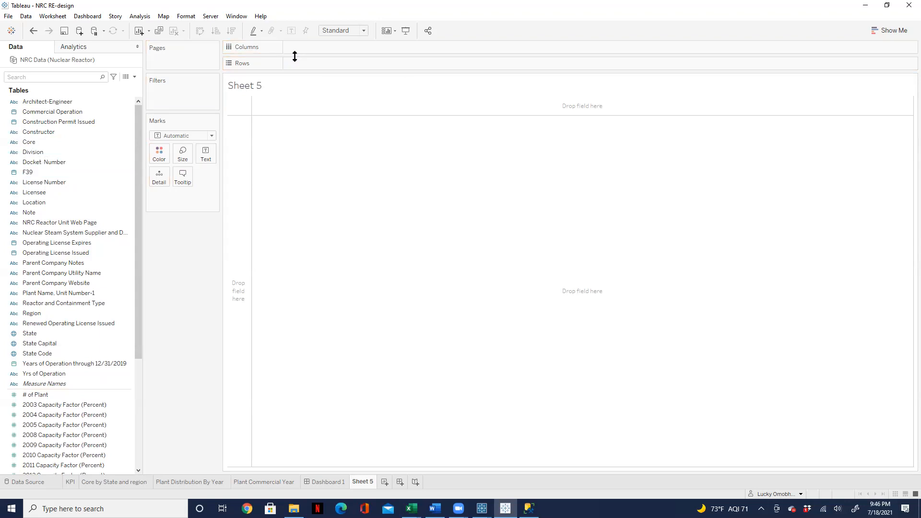
{"action": "left_click_drag", "start_coordinate": [38, 142], "coordinate": [308, 59]}
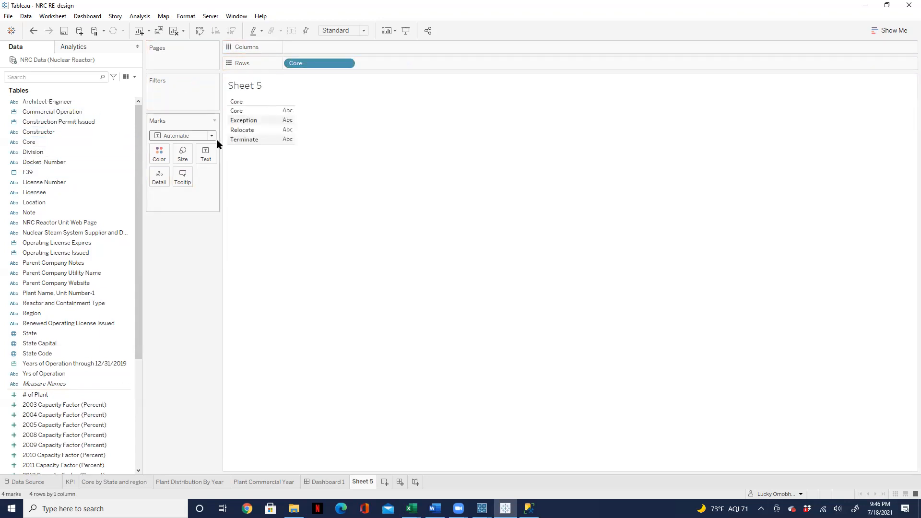
Add State to the rows of Sheet 5 after Core and look through the states listed down to Terminate.
{"action": "left_click", "coordinate": [39, 111]}
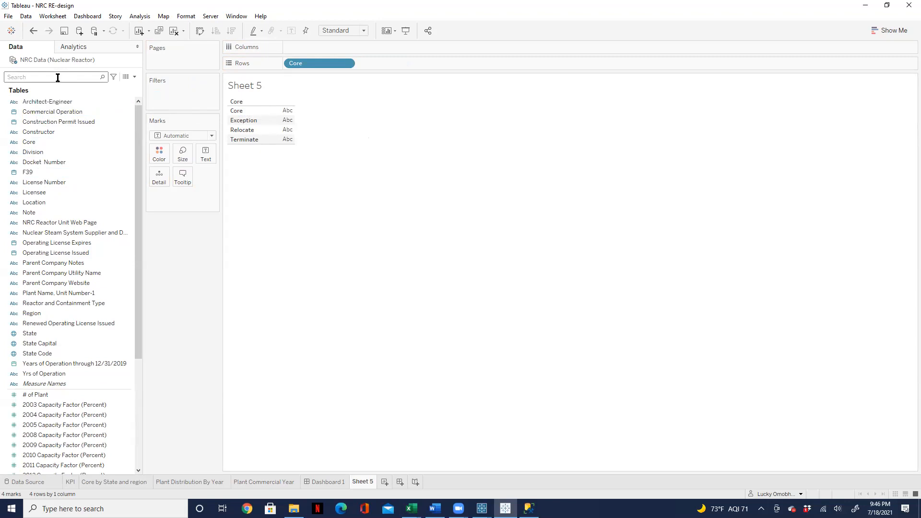
{"action": "left_click_drag", "start_coordinate": [29, 334], "coordinate": [383, 64]}
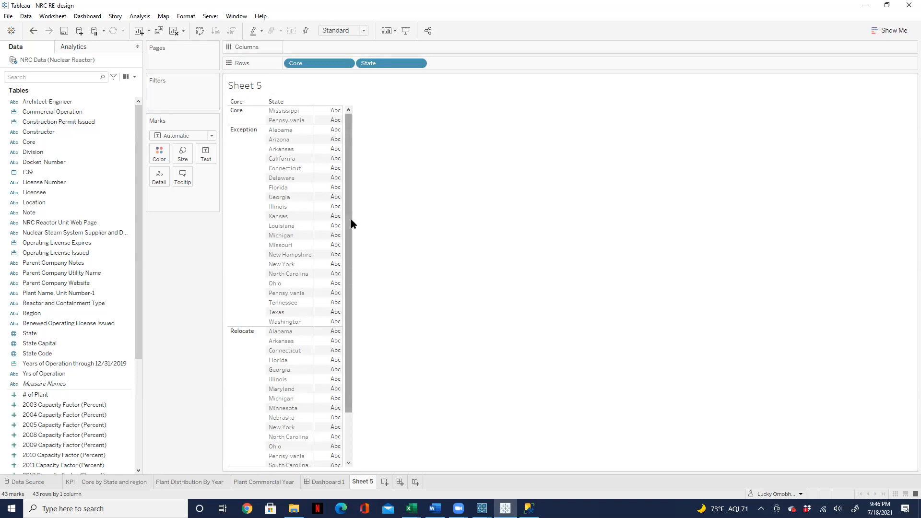
{"action": "left_click_drag", "start_coordinate": [350, 223], "coordinate": [336, 410]}
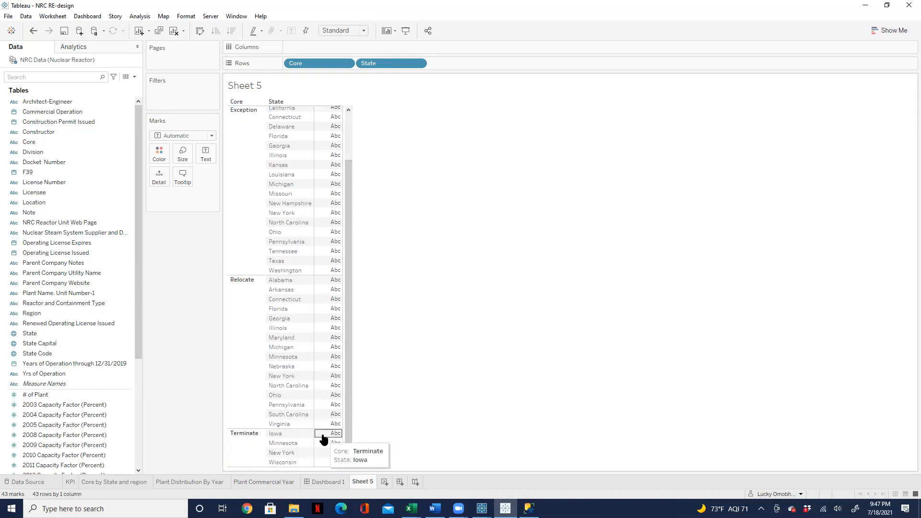
{"action": "left_click", "coordinate": [419, 64]}
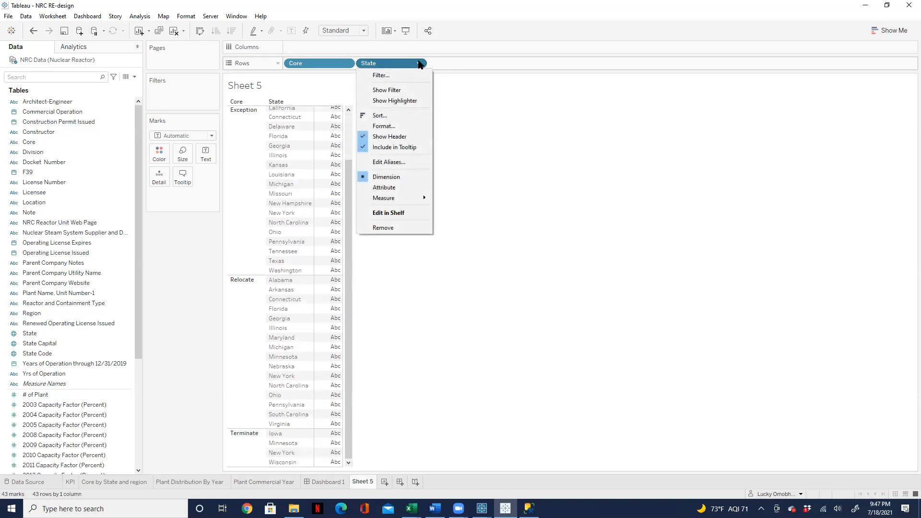
{"action": "left_click", "coordinate": [468, 128]}
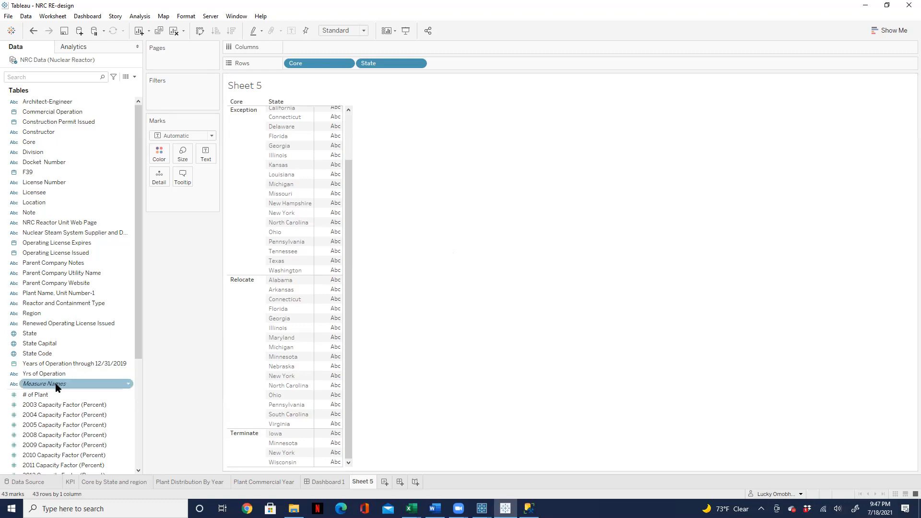
Add # of Plant to the columns of Sheet 5 and change its aggregation to Average.
{"action": "left_click_drag", "start_coordinate": [47, 396], "coordinate": [313, 46]}
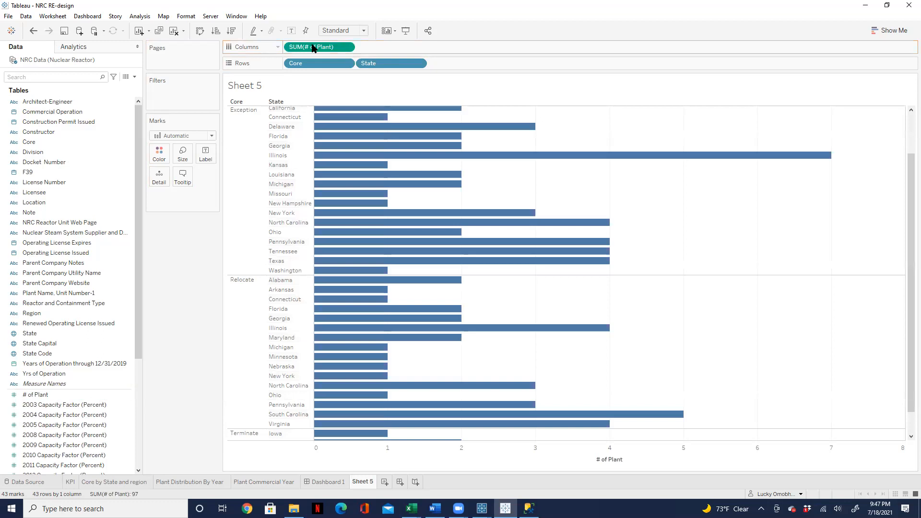
{"action": "right_click", "coordinate": [312, 48]}
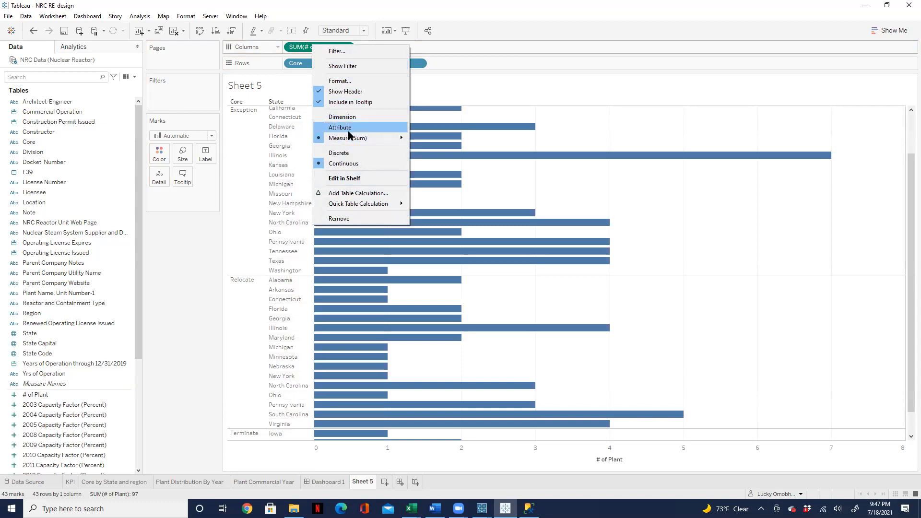
{"action": "mouse_move", "coordinate": [352, 140]}
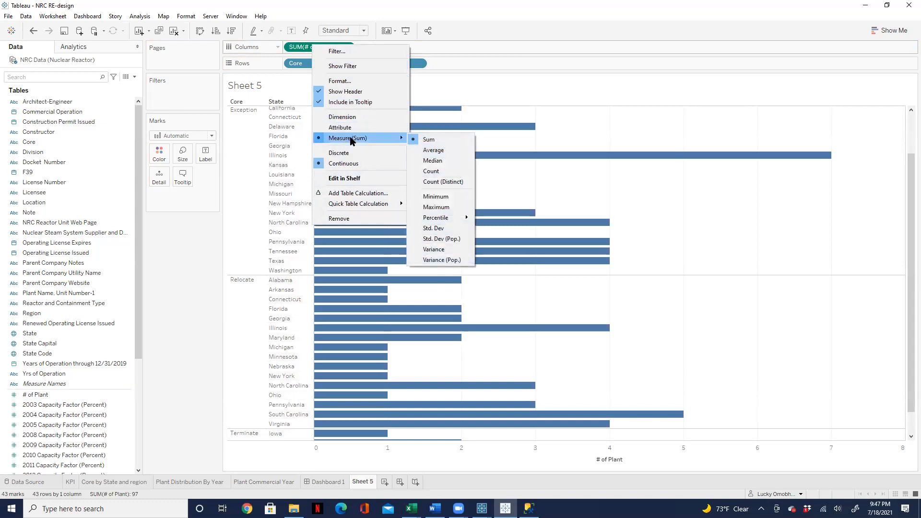
{"action": "left_click", "coordinate": [440, 150]}
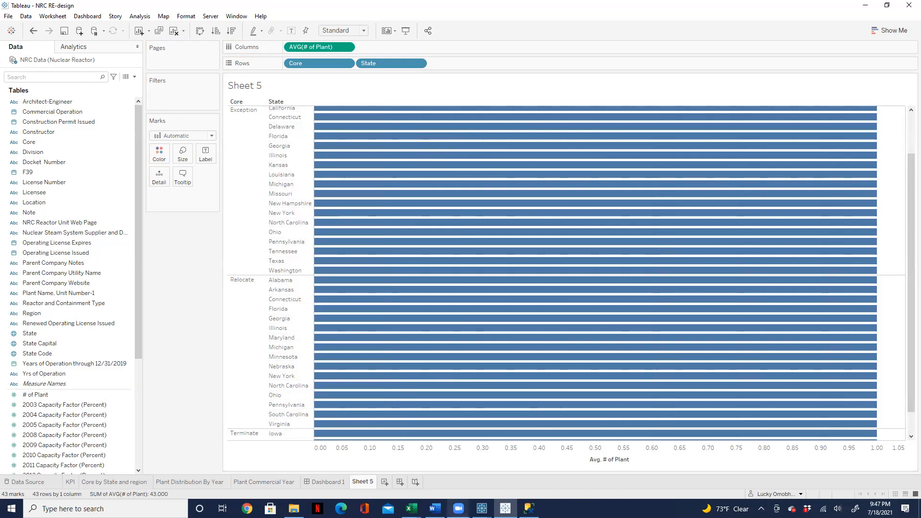
{"action": "mouse_move", "coordinate": [458, 508]}
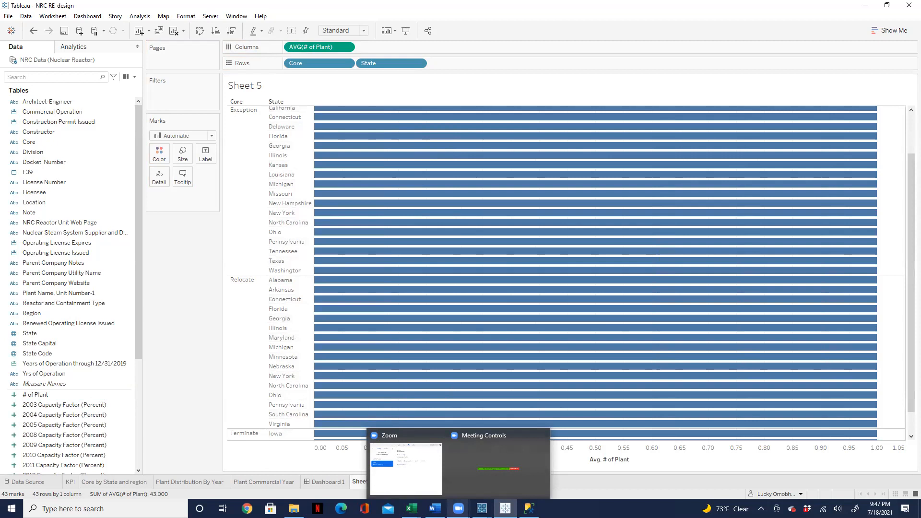
{"action": "mouse_move", "coordinate": [607, 223]}
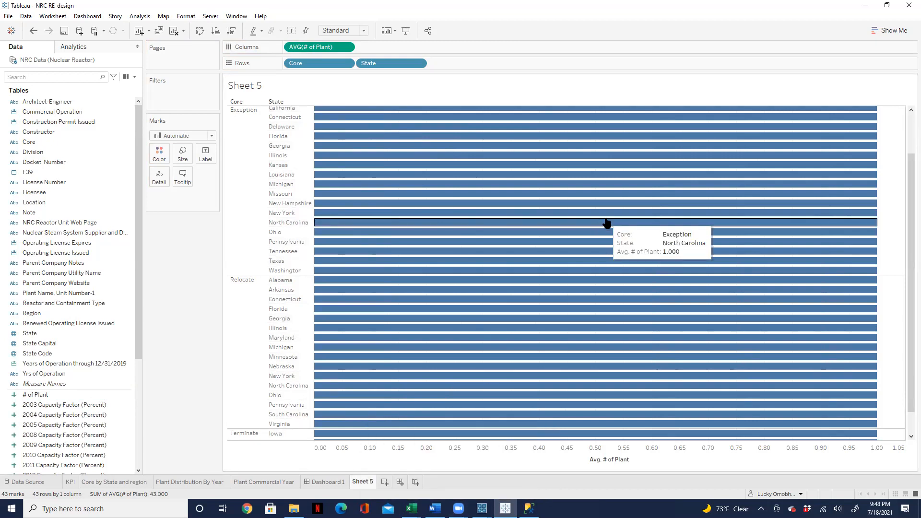
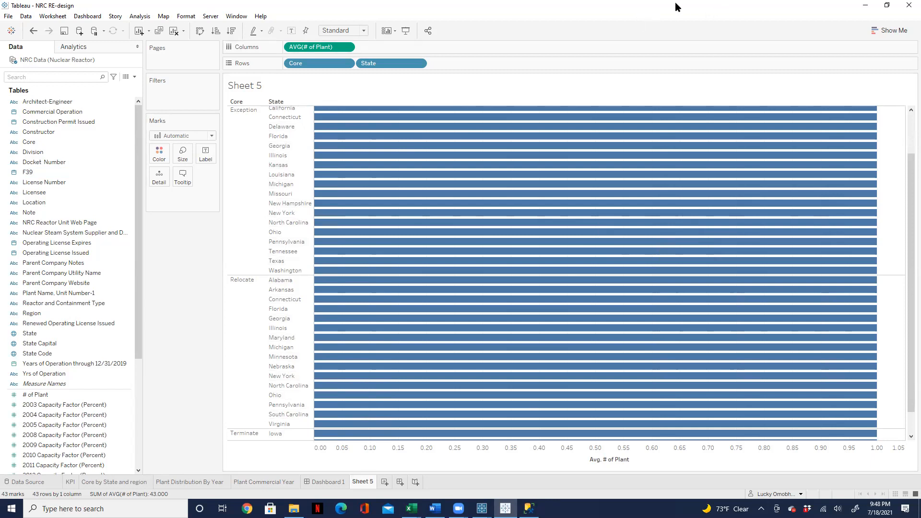
Change the aggregation of # of Plant on the columns of Sheet 5 to Median.
{"action": "left_click", "coordinate": [815, 19]}
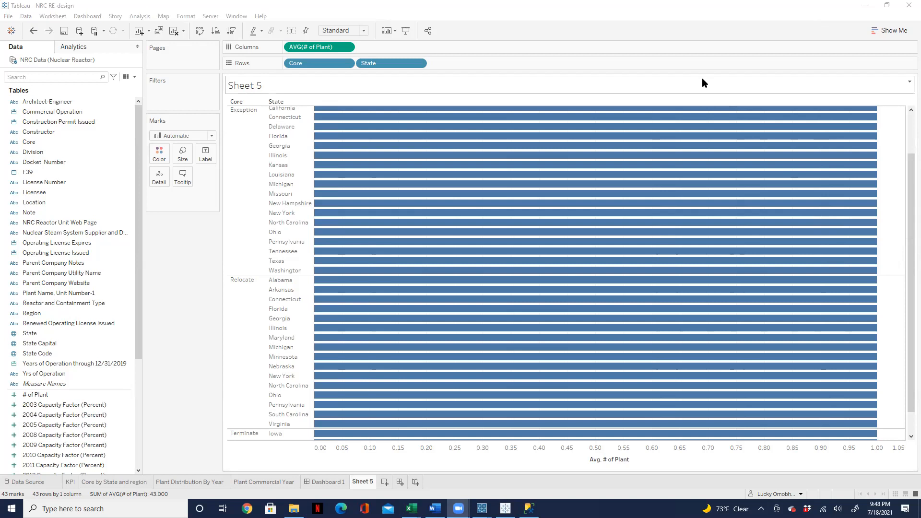
{"action": "left_click", "coordinate": [347, 47]}
{"action": "left_click", "coordinate": [347, 47]}
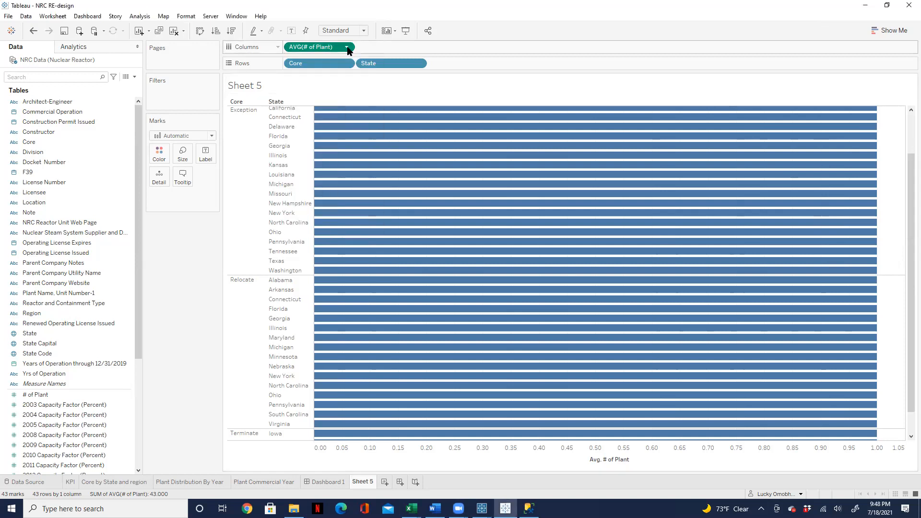
{"action": "left_click", "coordinate": [347, 47]}
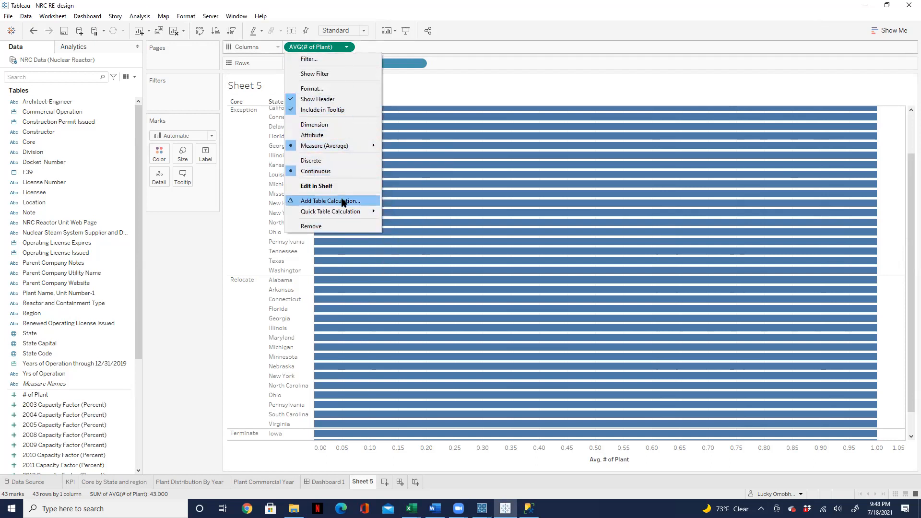
{"action": "mouse_move", "coordinate": [344, 212]}
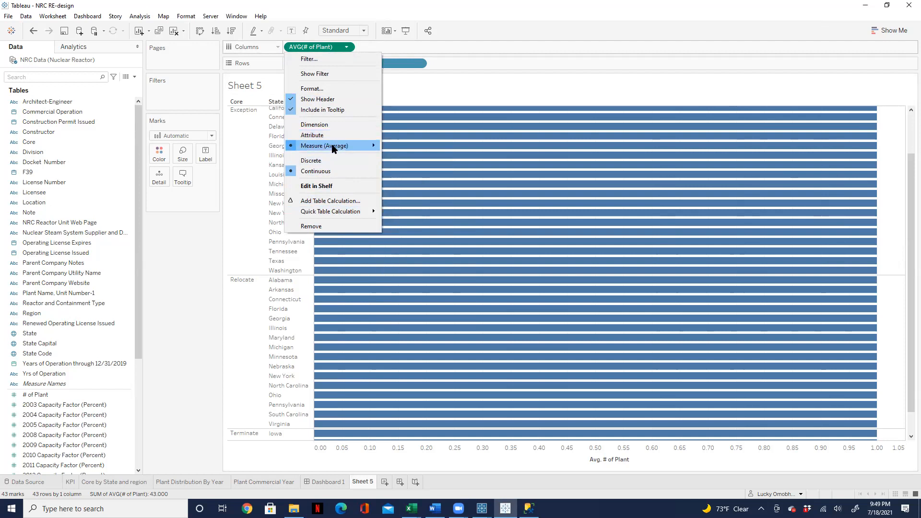
{"action": "mouse_move", "coordinate": [335, 147]}
{"action": "left_click", "coordinate": [396, 157]}
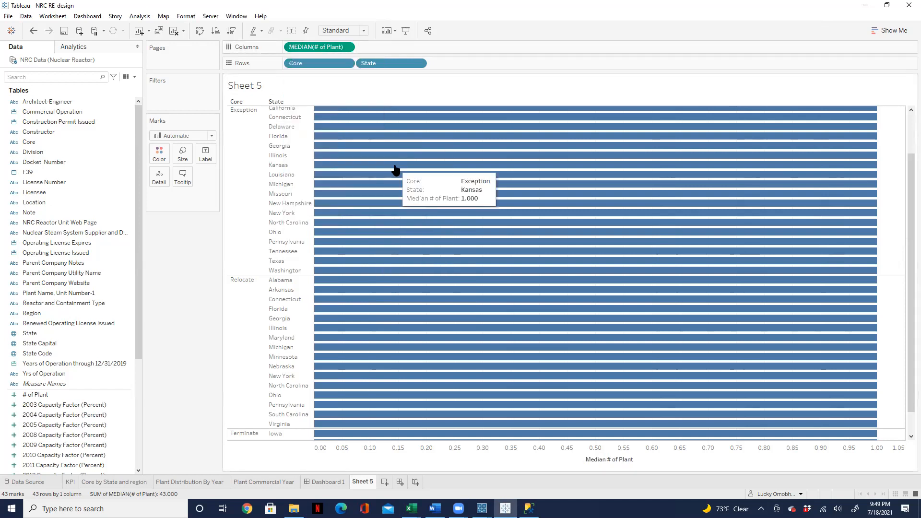
{"action": "left_click", "coordinate": [347, 48]}
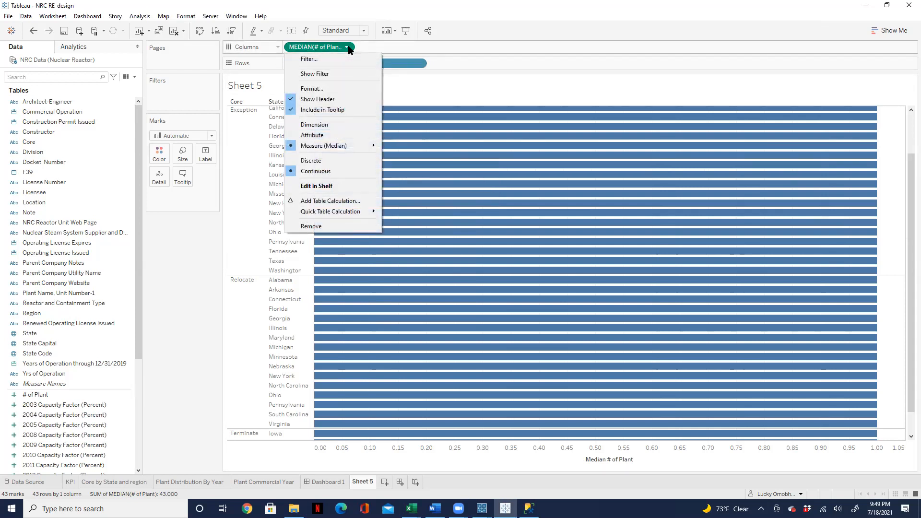
{"action": "mouse_move", "coordinate": [347, 144]}
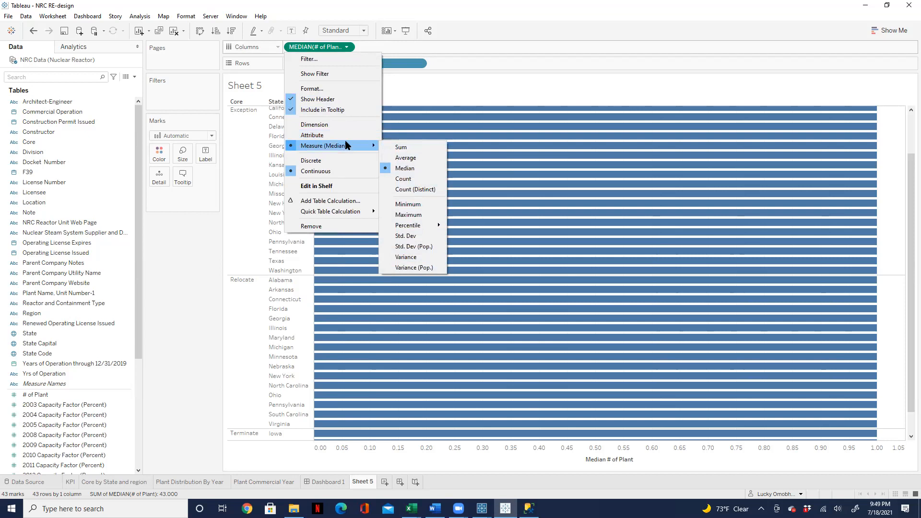
{"action": "left_click", "coordinate": [399, 155]}
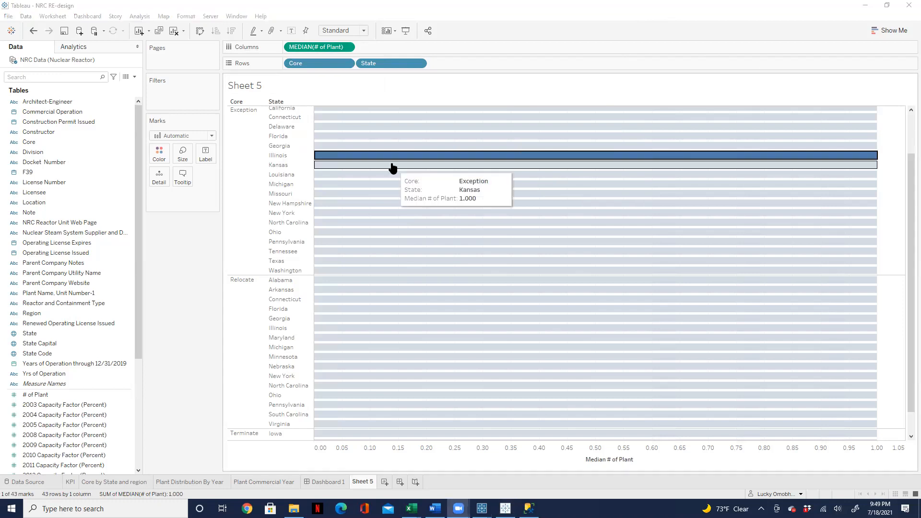
{"action": "left_click", "coordinate": [349, 159]}
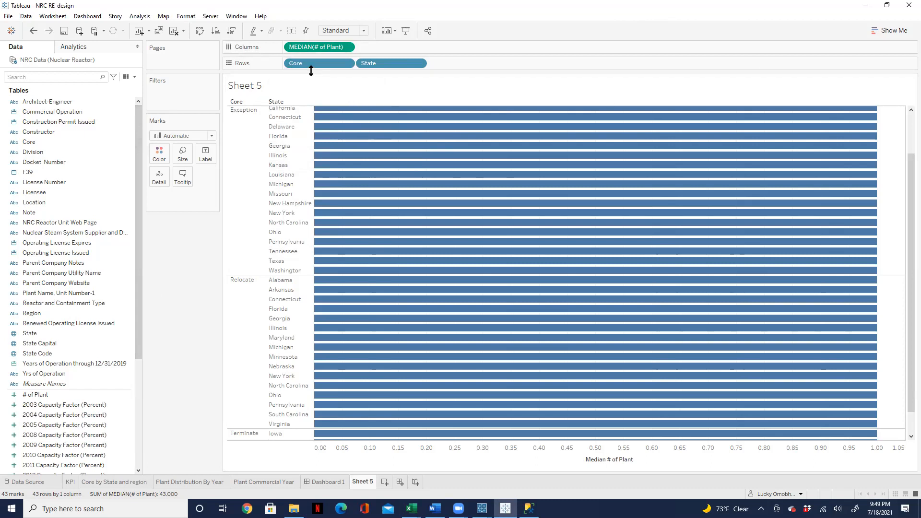
Move Core from the rows of Sheet 5 to the filters and keep only Terminate.
{"action": "left_click_drag", "start_coordinate": [300, 63], "coordinate": [167, 88]}
{"action": "left_click", "coordinate": [371, 208]}
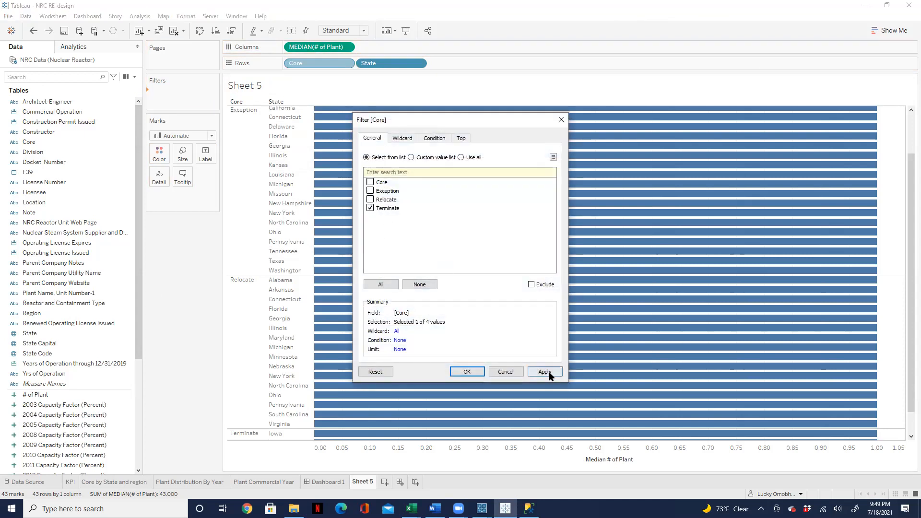
{"action": "left_click", "coordinate": [545, 372]}
{"action": "left_click", "coordinate": [467, 372]}
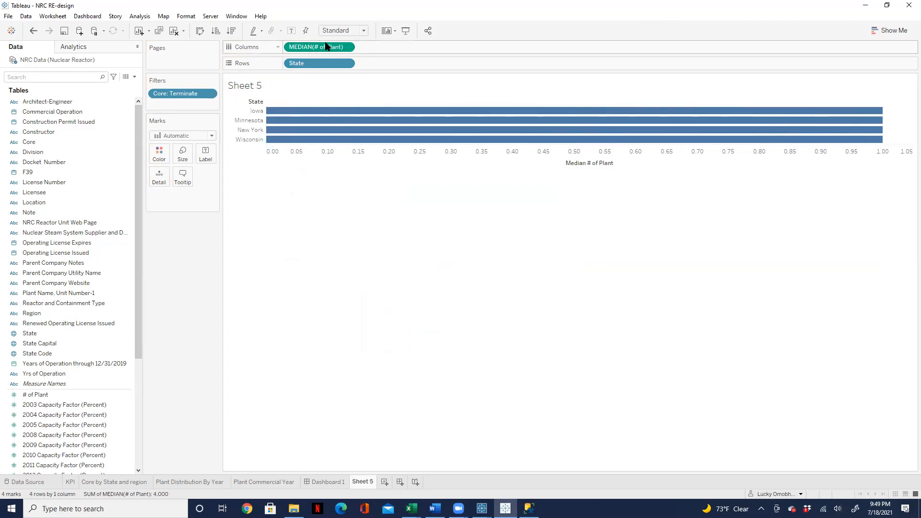
Remove State from the rows, show # of Plant as a text value instead of on the columns, and aggregate it as Average.
{"action": "left_click_drag", "start_coordinate": [318, 64], "coordinate": [195, 265]}
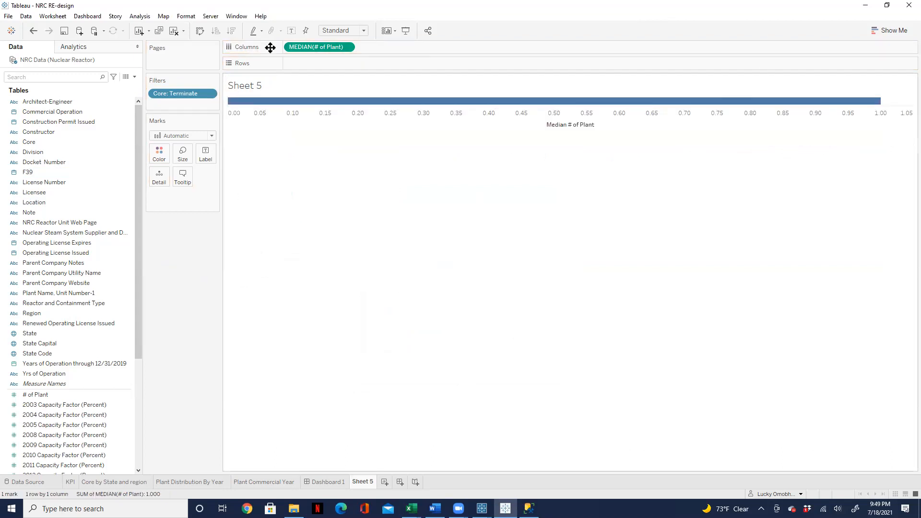
{"action": "left_click_drag", "start_coordinate": [309, 47], "coordinate": [210, 155]}
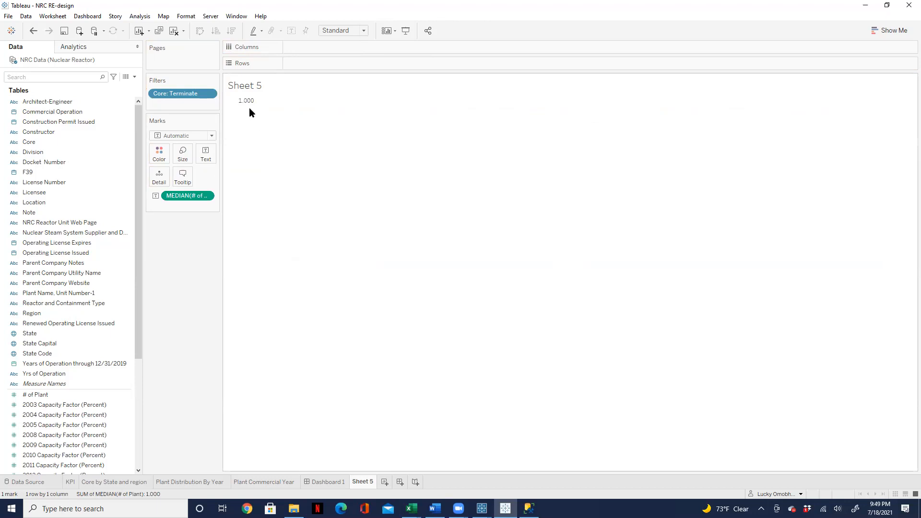
{"action": "left_click", "coordinate": [205, 197]}
{"action": "mouse_move", "coordinate": [227, 286]}
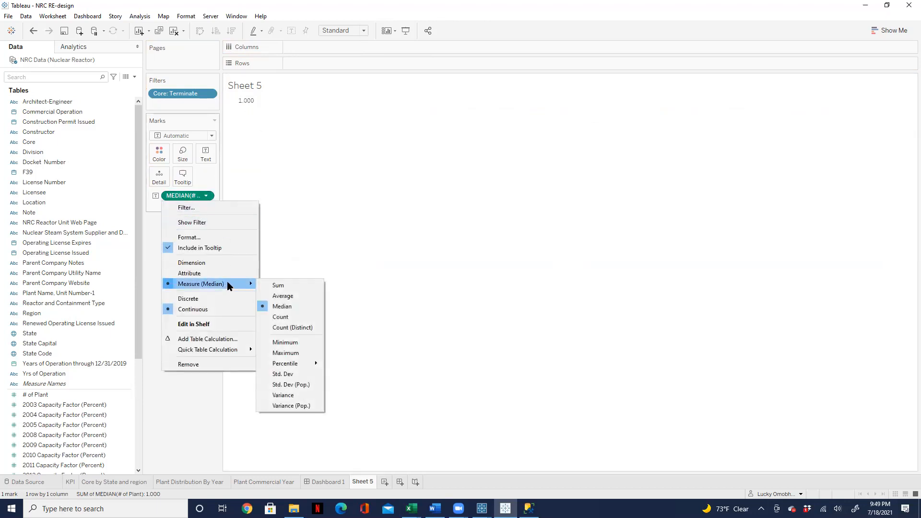
{"action": "left_click", "coordinate": [286, 296]}
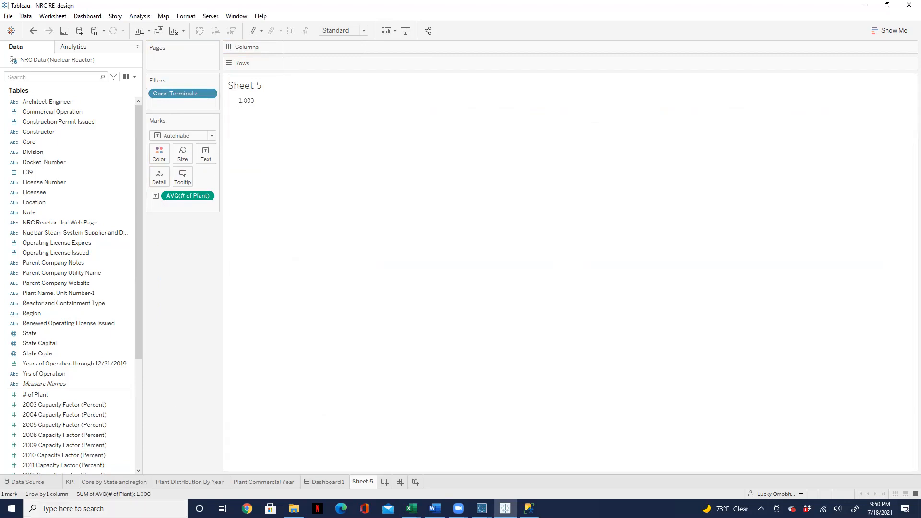
Examine the Terminate states and their plant numbers in the Core by State and region chart on Dashboard 1.
{"action": "left_click", "coordinate": [332, 483]}
{"action": "mouse_move", "coordinate": [277, 291]}
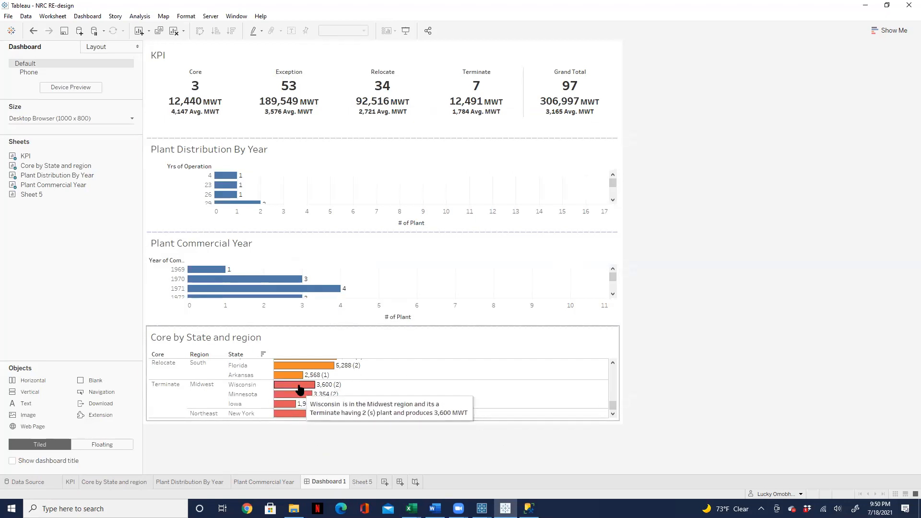
{"action": "mouse_move", "coordinate": [302, 413]}
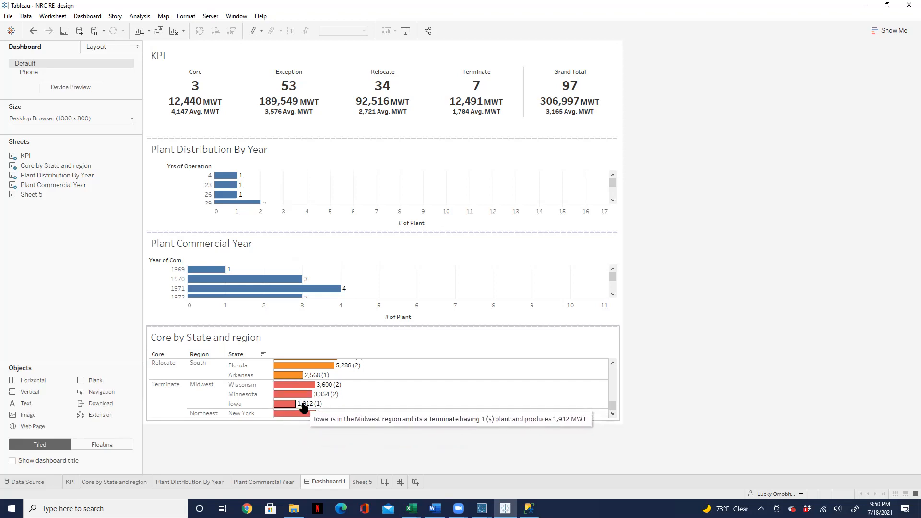
Format the average # of Plant on Sheet 5 as a custom number with 3 decimal places.
{"action": "left_click", "coordinate": [363, 482]}
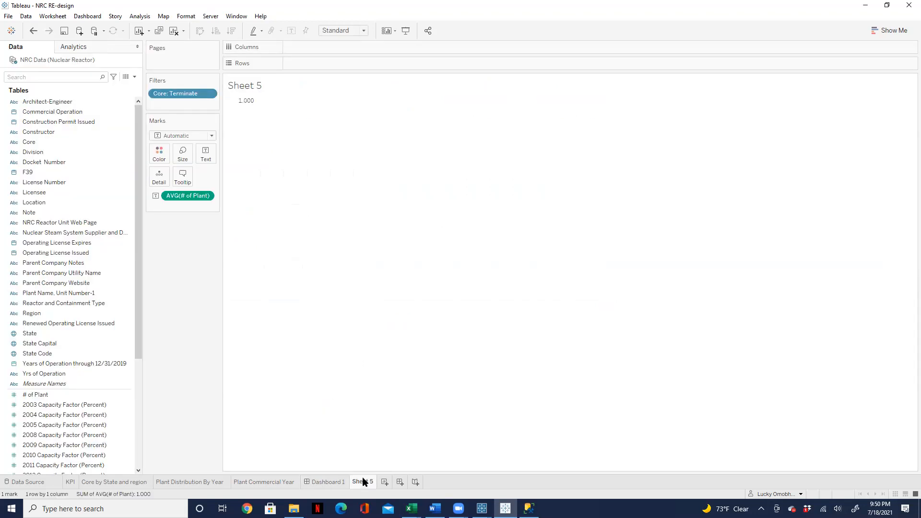
{"action": "left_click", "coordinate": [207, 196]}
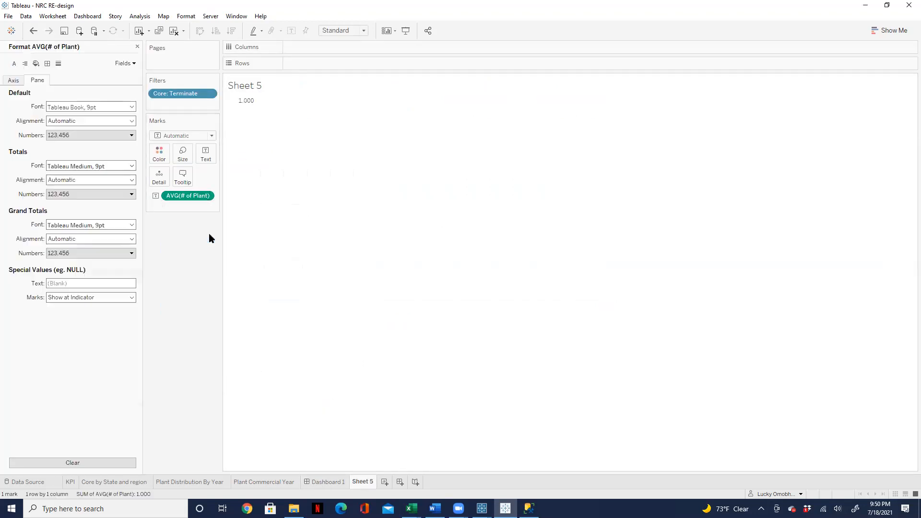
{"action": "left_click", "coordinate": [131, 135]}
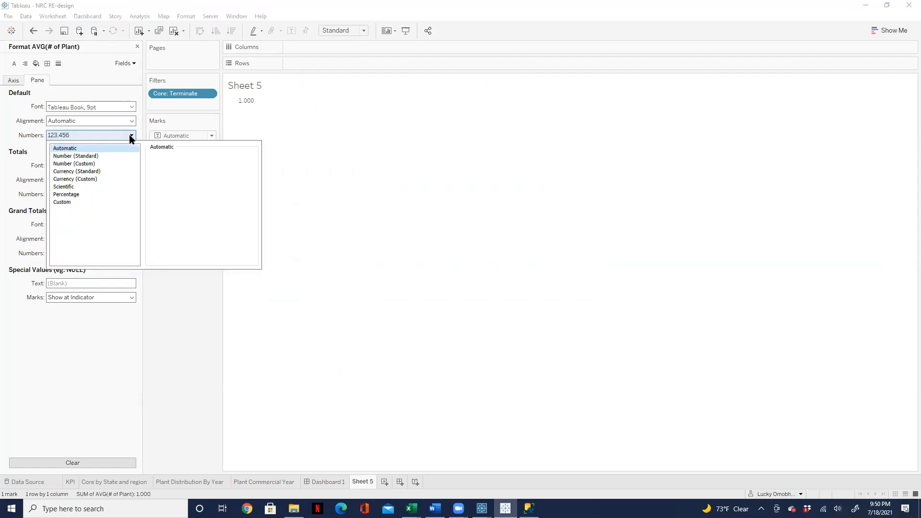
{"action": "left_click", "coordinate": [115, 164]}
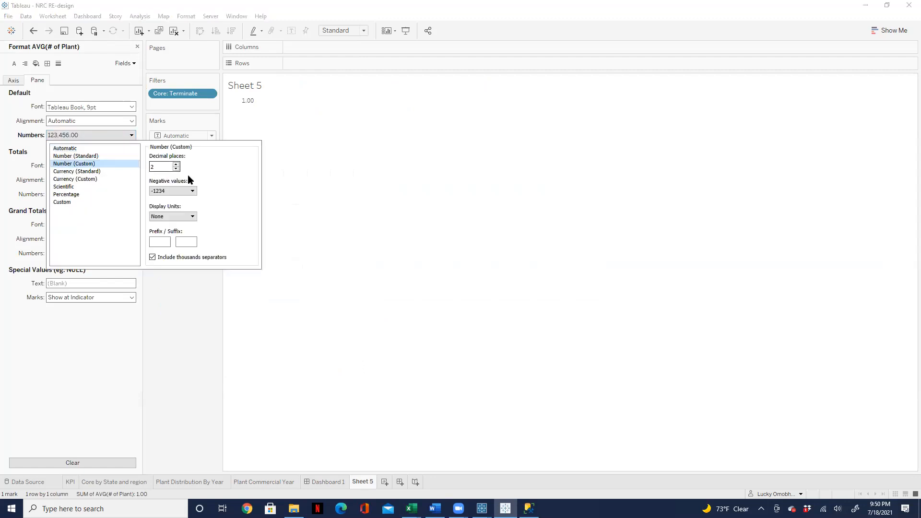
{"action": "left_click", "coordinate": [177, 165]}
{"action": "left_click", "coordinate": [377, 158]}
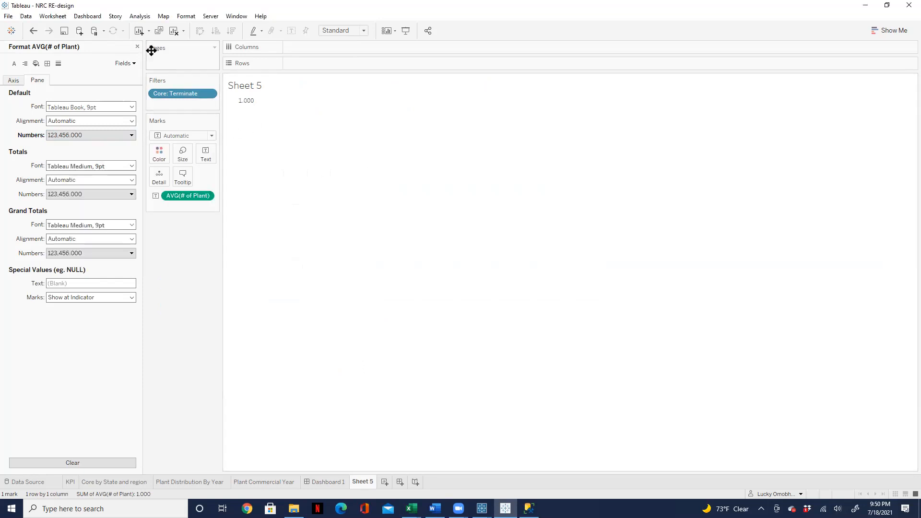
{"action": "left_click", "coordinate": [137, 46]}
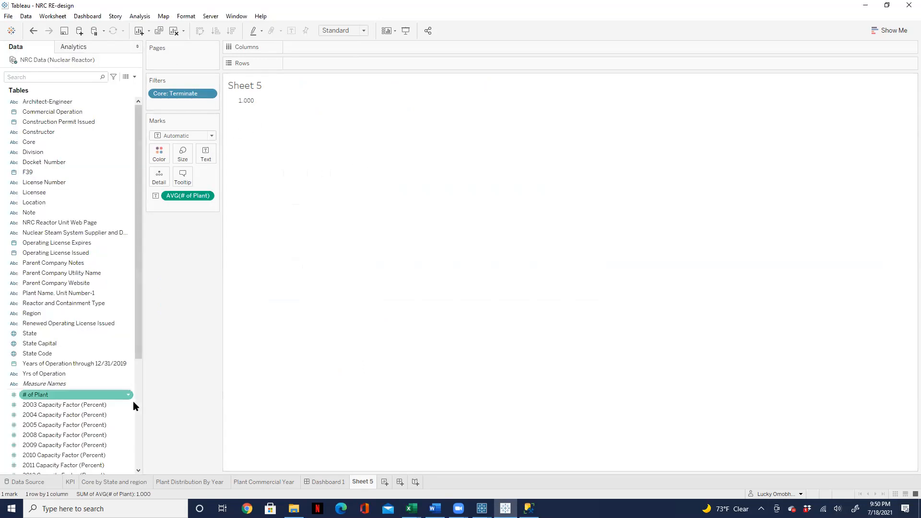
Show a Core filter on the KPI sheet and exclude Core, Exception and Relocate so only Terminate is kept.
{"action": "left_click", "coordinate": [70, 482]}
{"action": "mouse_move", "coordinate": [333, 145]}
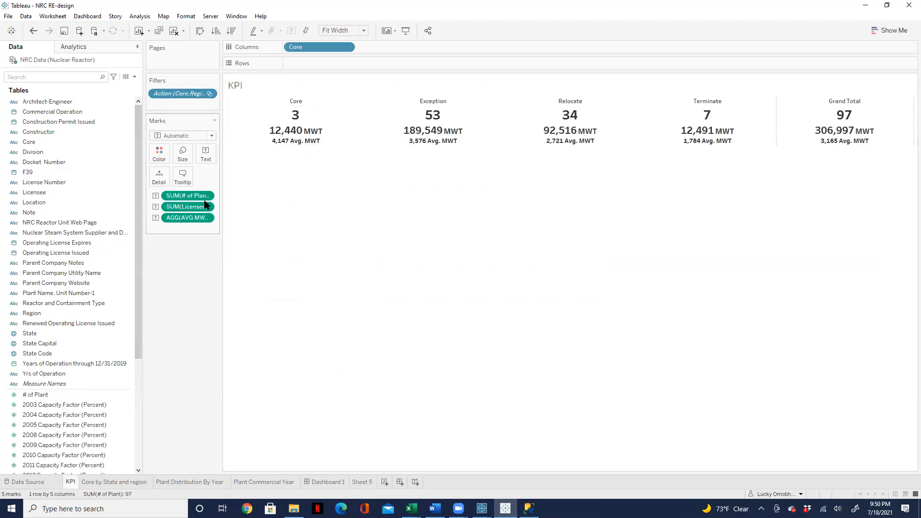
{"action": "left_click", "coordinate": [346, 47]}
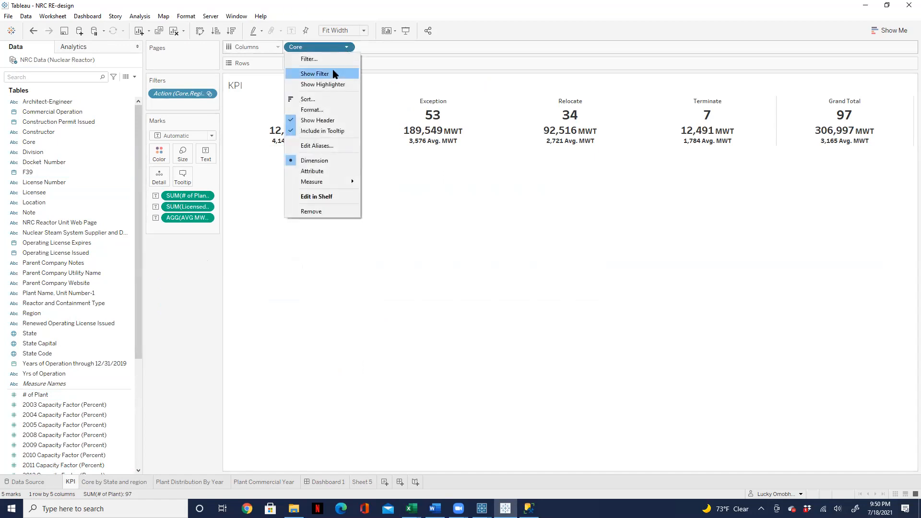
{"action": "left_click", "coordinate": [301, 72]}
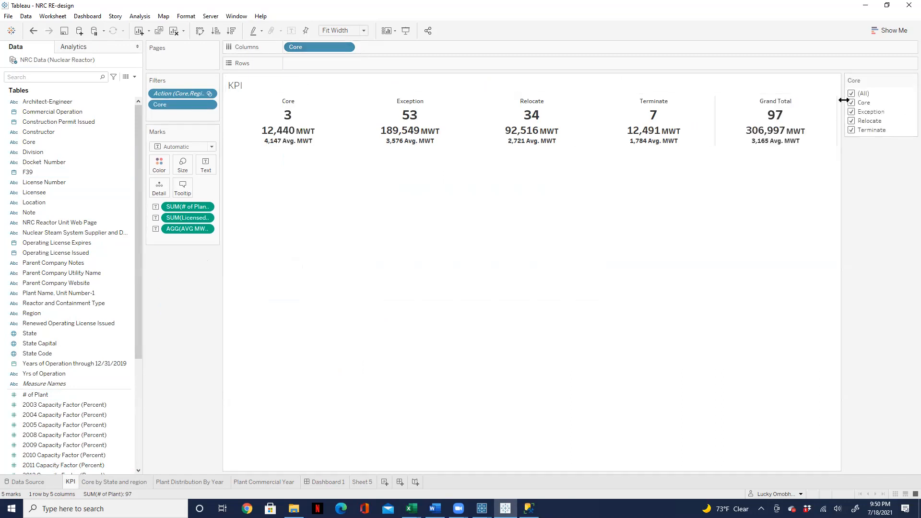
{"action": "left_click", "coordinate": [852, 102]}
{"action": "left_click", "coordinate": [852, 112]}
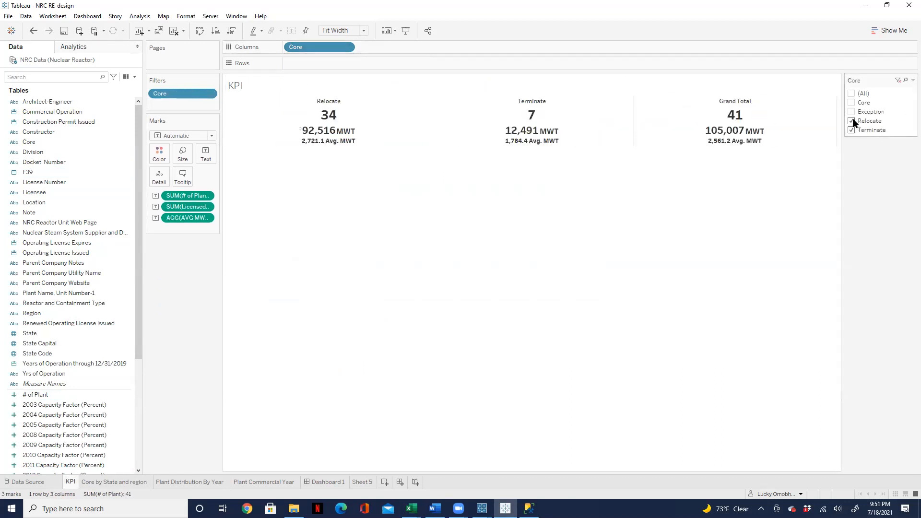
{"action": "left_click", "coordinate": [853, 120]}
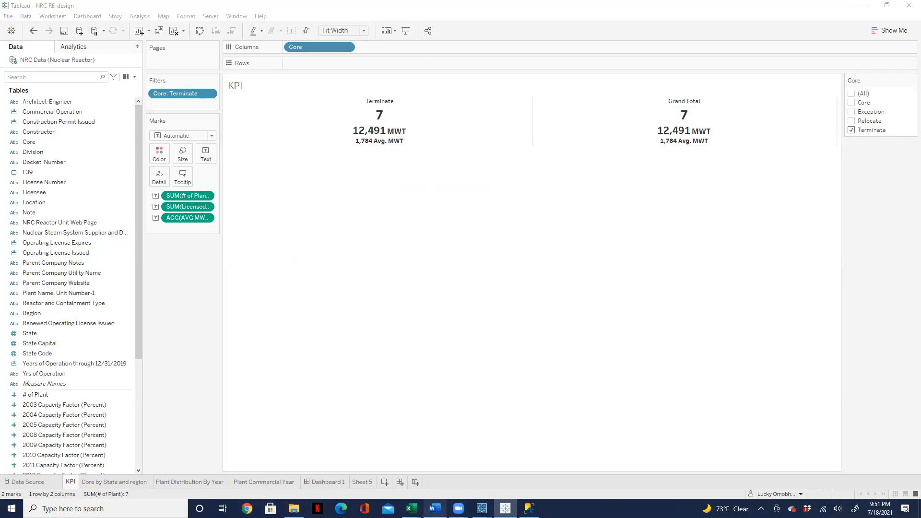
Check question 6 on the average plant terminate in the Word requirements and return to Sheet 5 in Tableau.
{"action": "left_click", "coordinate": [435, 509]}
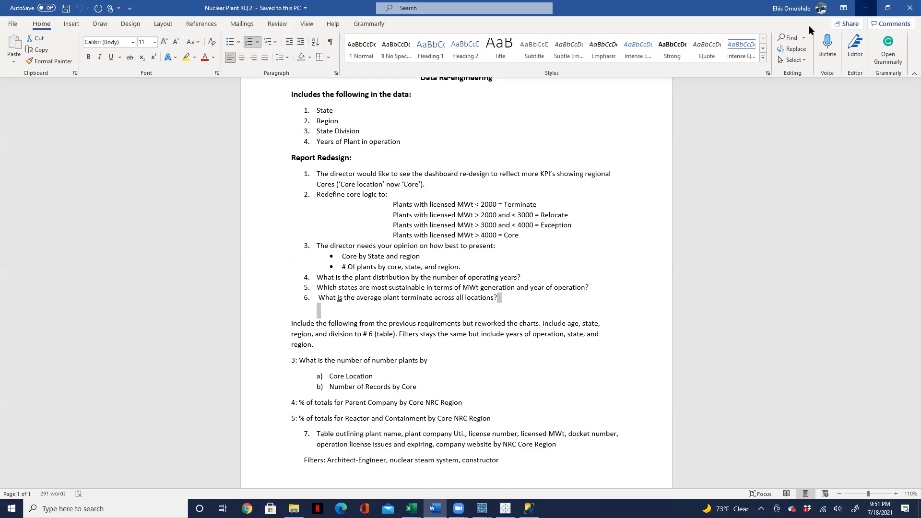
{"action": "key", "text": "alt+Tab"}
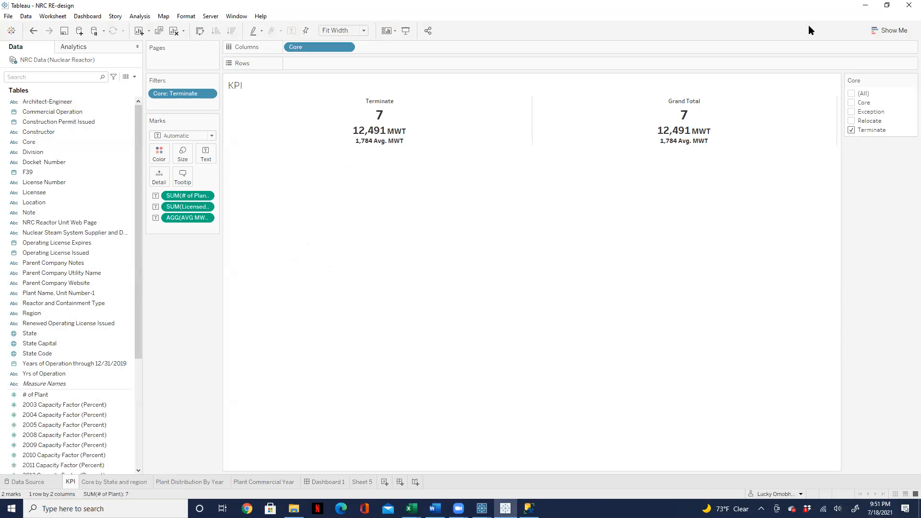
{"action": "left_click", "coordinate": [362, 482]}
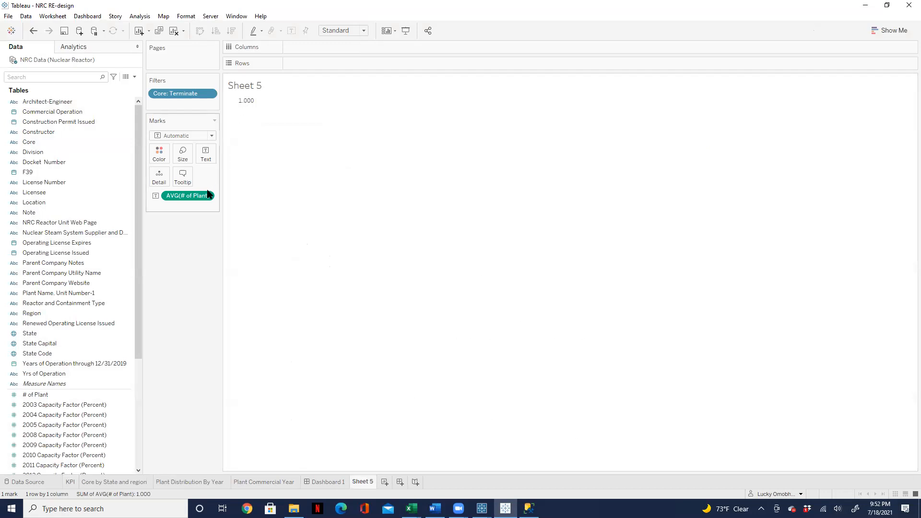
Reapply the Average aggregation to the # of Plant text value on Sheet 5 and examine the value.
{"action": "left_click_drag", "start_coordinate": [206, 201], "coordinate": [203, 201]}
{"action": "left_click", "coordinate": [207, 197]}
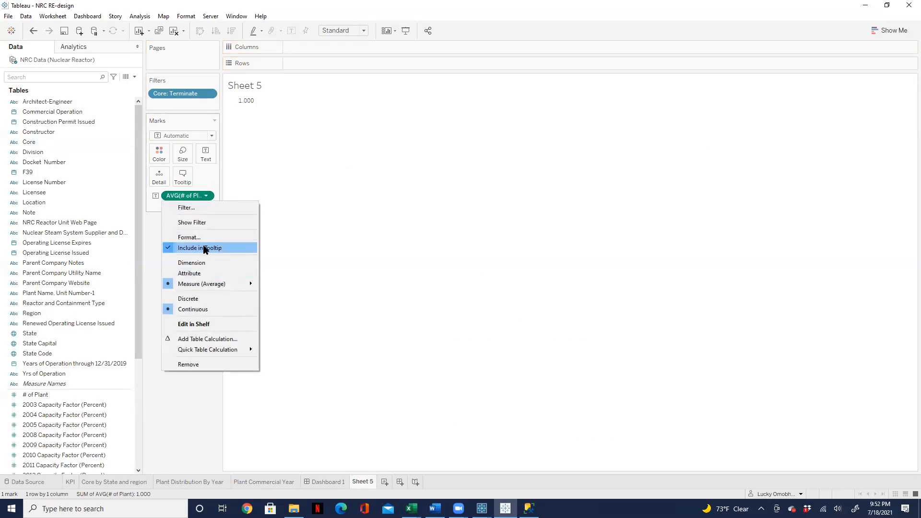
{"action": "mouse_move", "coordinate": [226, 285]}
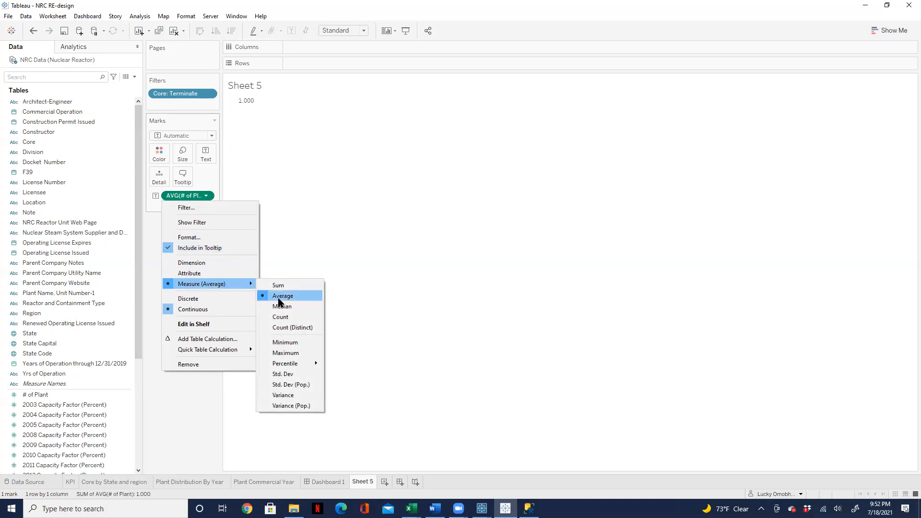
{"action": "left_click", "coordinate": [280, 297]}
{"action": "mouse_move", "coordinate": [242, 103]}
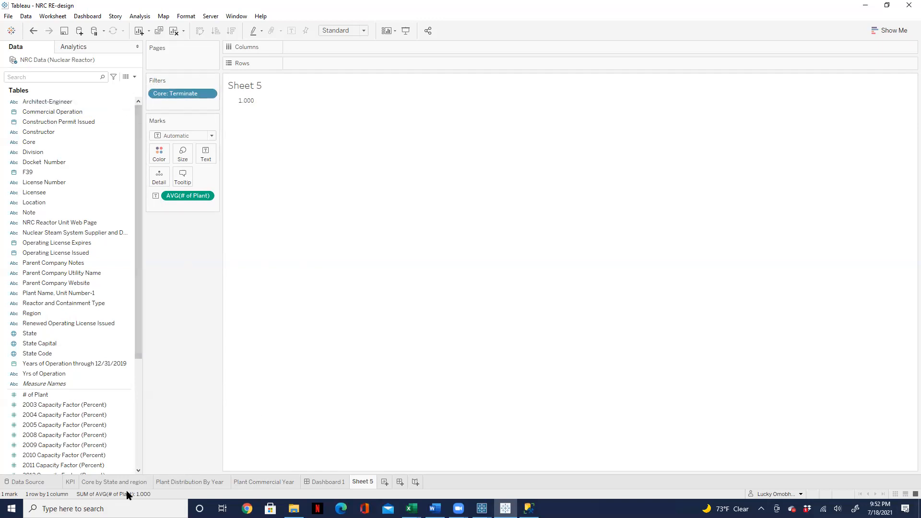
Create a calculated field from the KPI sheet with the formula AVG([# of Plant]), keeping the default name Calculation1.
{"action": "left_click", "coordinate": [72, 483]}
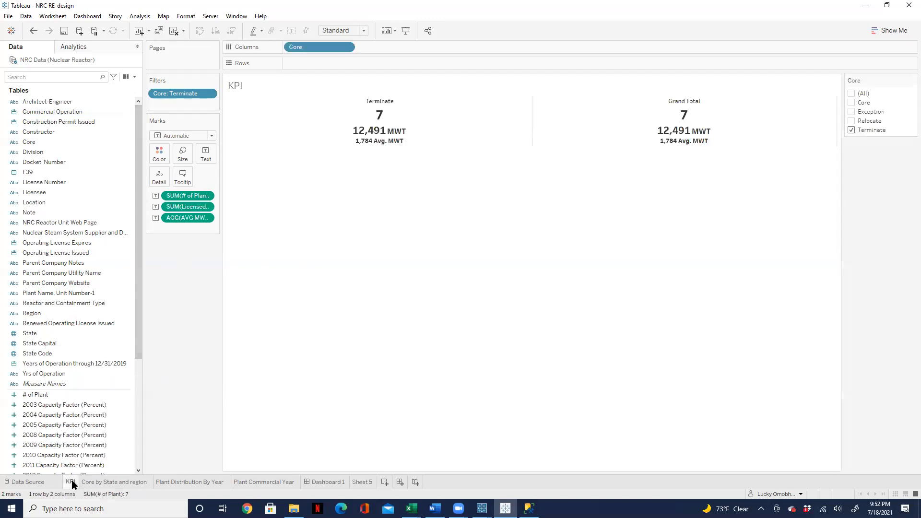
{"action": "mouse_move", "coordinate": [388, 142]}
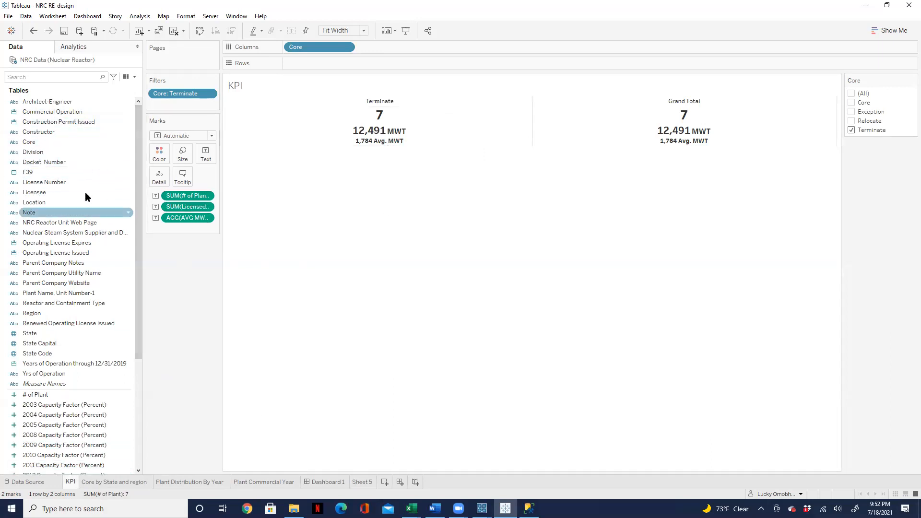
{"action": "left_click", "coordinate": [134, 77]}
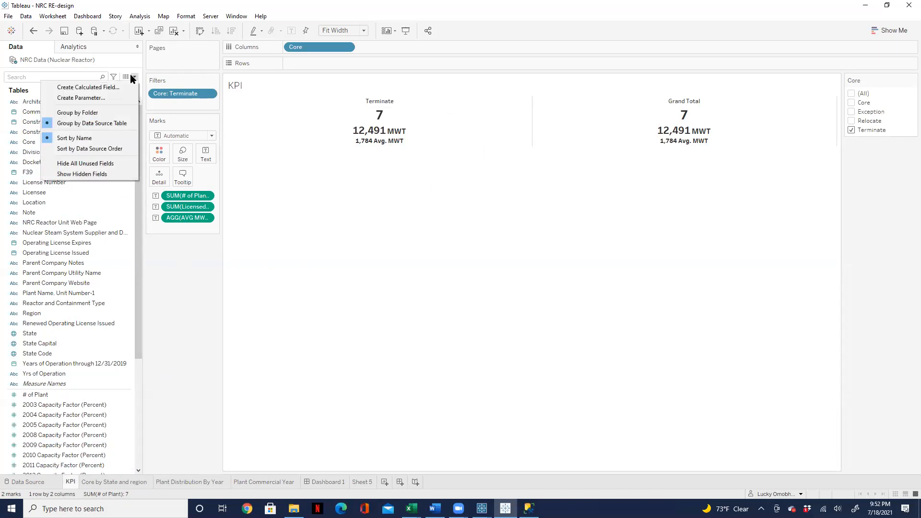
{"action": "left_click", "coordinate": [108, 88]}
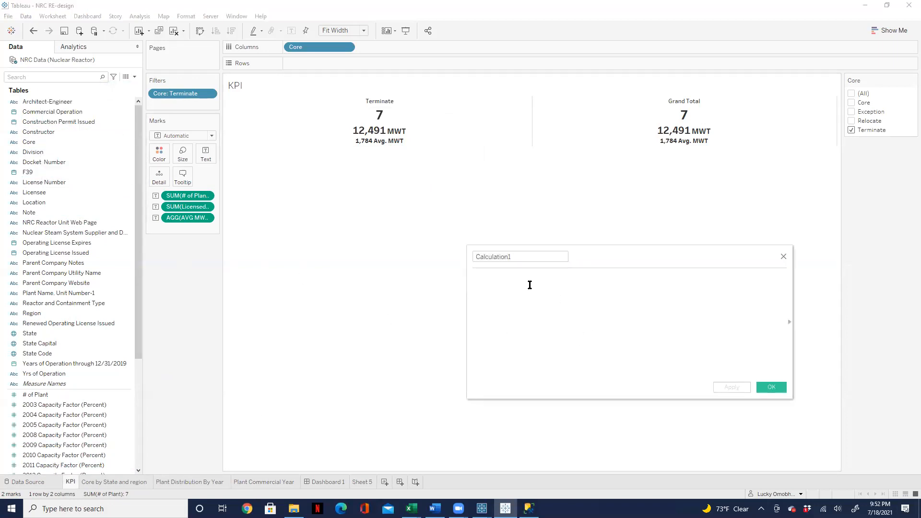
{"action": "type", "text": "av"}
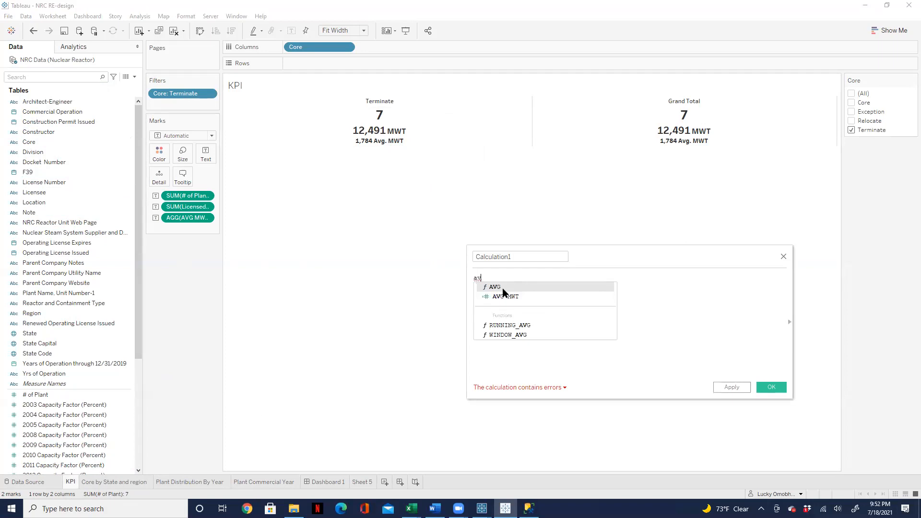
{"action": "left_click", "coordinate": [499, 287]}
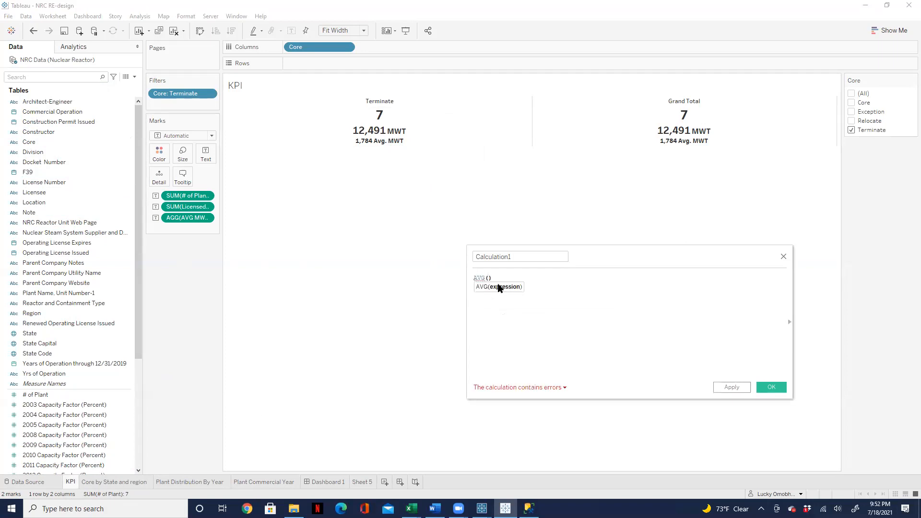
{"action": "type", "text": "pl"}
{"action": "left_click", "coordinate": [528, 315]}
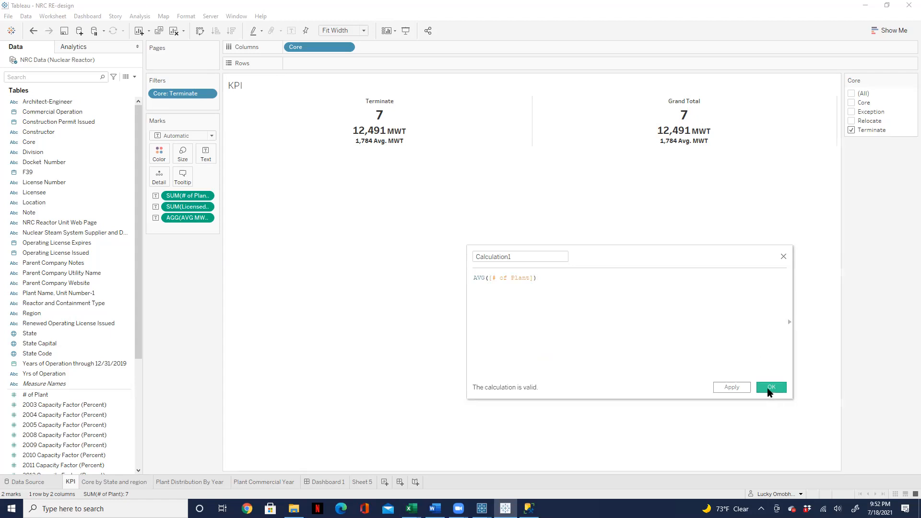
{"action": "left_click", "coordinate": [771, 388]}
Add Calculation1 to the KPI sheet's text marks and include all values in the Core filter.
{"action": "left_click_drag", "start_coordinate": [73, 471], "coordinate": [206, 158]}
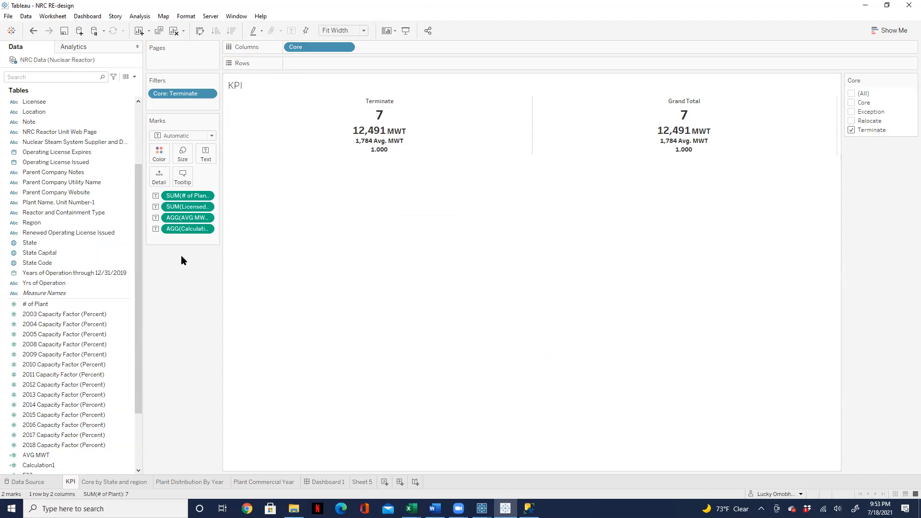
{"action": "mouse_move", "coordinate": [428, 130]}
{"action": "mouse_move", "coordinate": [324, 137]}
{"action": "left_click", "coordinate": [852, 94]}
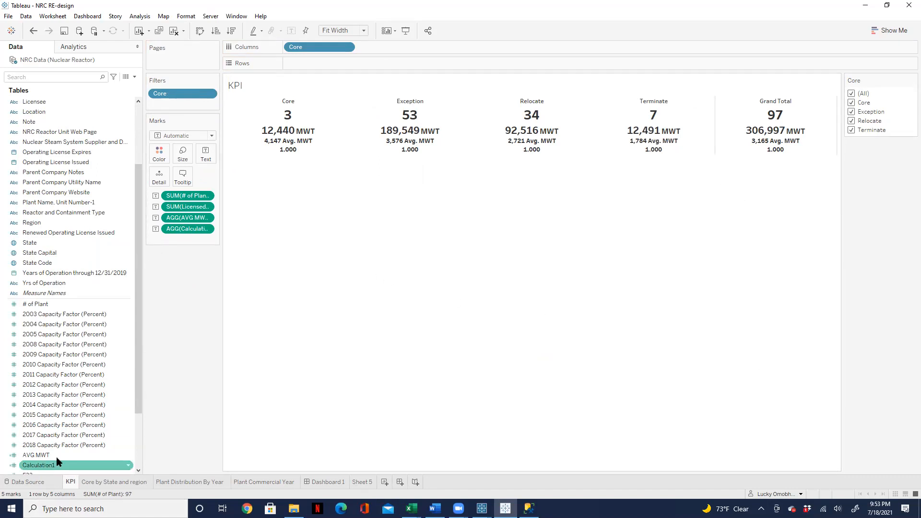
Replace the AVG function with WINDOW_AVG in the Calculation1 formula and check the calculation's error details.
{"action": "left_click_drag", "start_coordinate": [143, 411], "coordinate": [134, 411]}
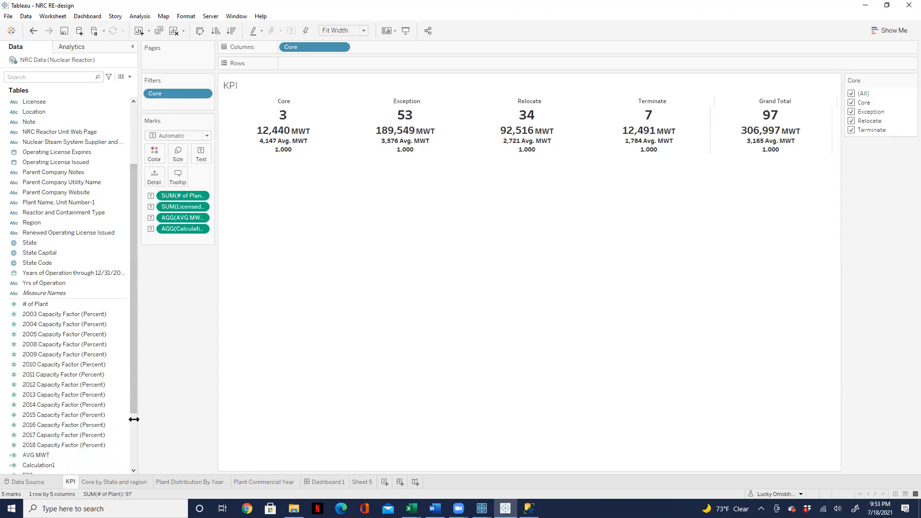
{"action": "left_click", "coordinate": [119, 465]}
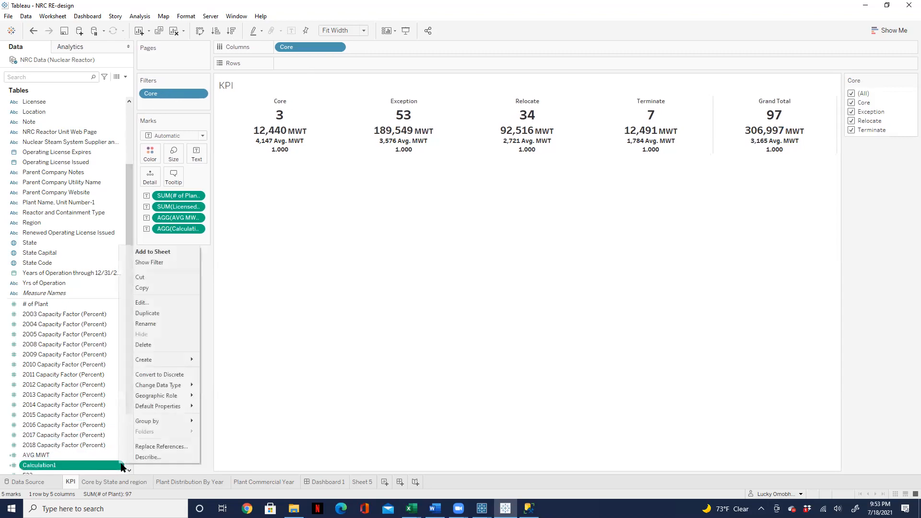
{"action": "left_click", "coordinate": [166, 304]}
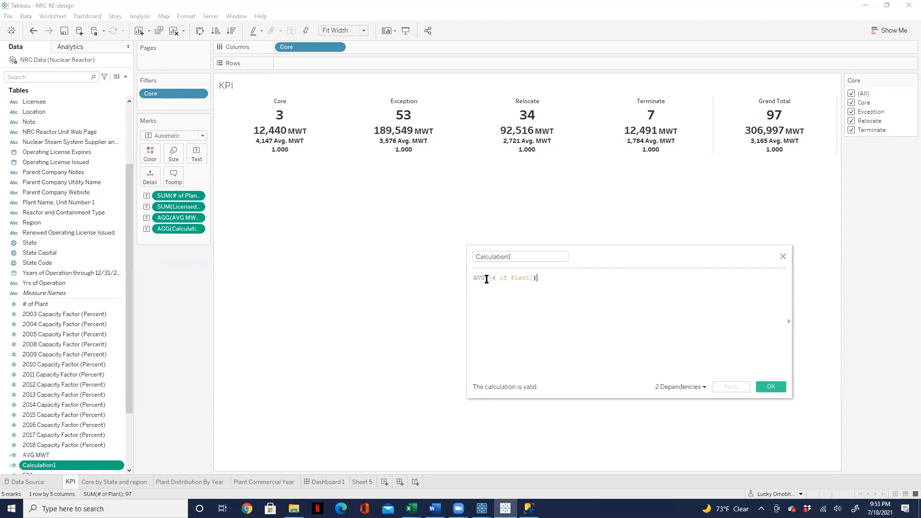
{"action": "key", "text": "Home"}
{"action": "key", "text": "Delete"}
{"action": "key", "text": "Delete"}
{"action": "key", "text": "Delete"}
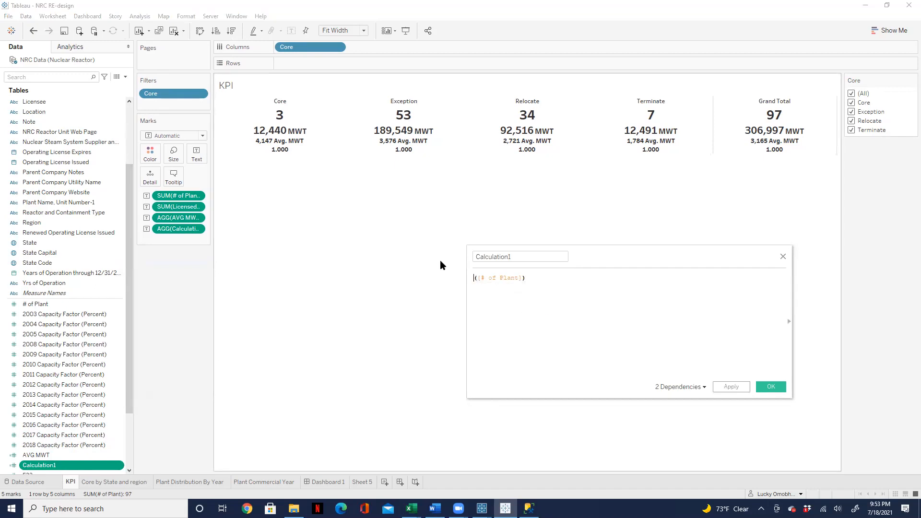
{"action": "type", "text": "win"}
{"action": "left_click", "coordinate": [536, 287]}
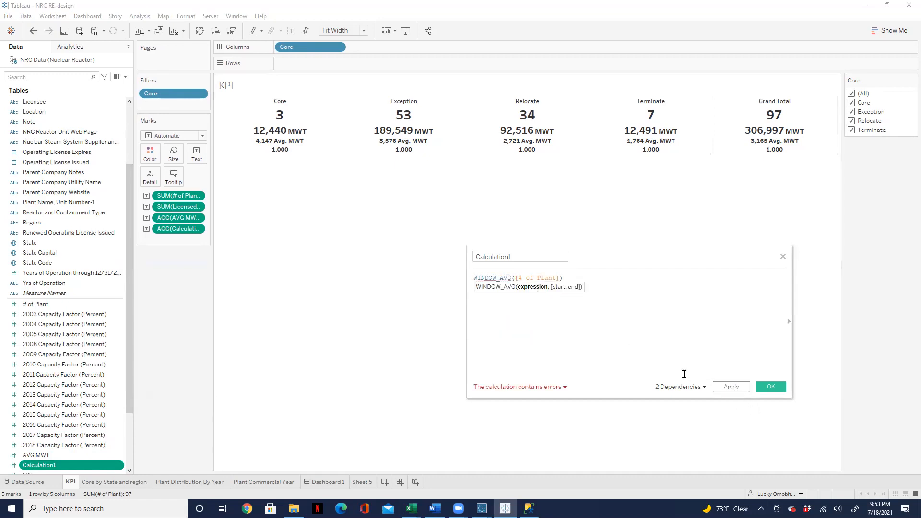
{"action": "left_click", "coordinate": [560, 386]}
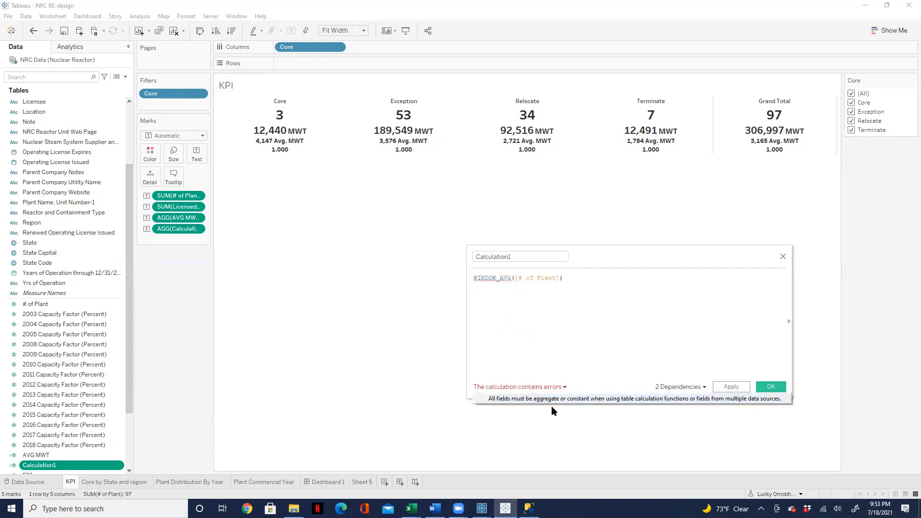
Wrap [# of Plant] in a sum so Calculation1 reads WINDOW_AVG(sum([# of Plant])), and save the calculation.
{"action": "left_click", "coordinate": [514, 278]}
{"action": "type", "text": "sum"}
{"action": "type", "text": "(sun"}
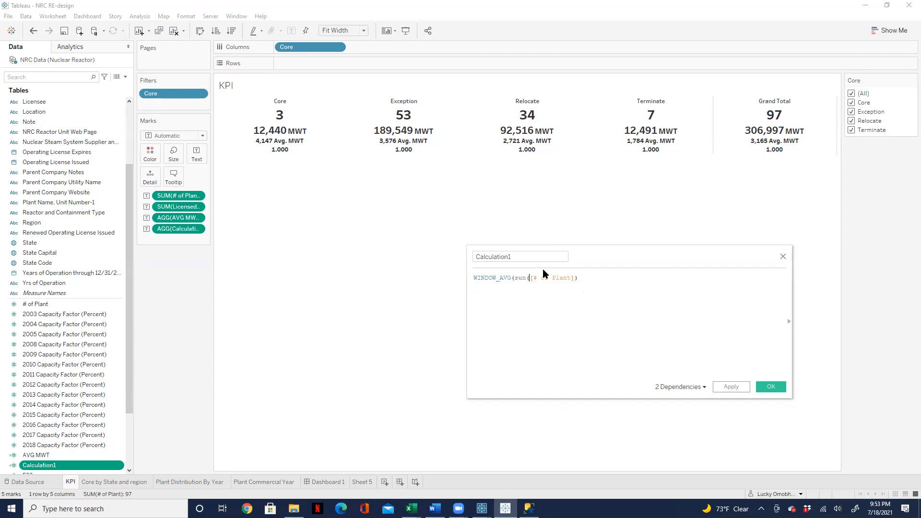
{"action": "left_click", "coordinate": [622, 285]}
{"action": "type", "text": ")"}
{"action": "left_click", "coordinate": [528, 280]}
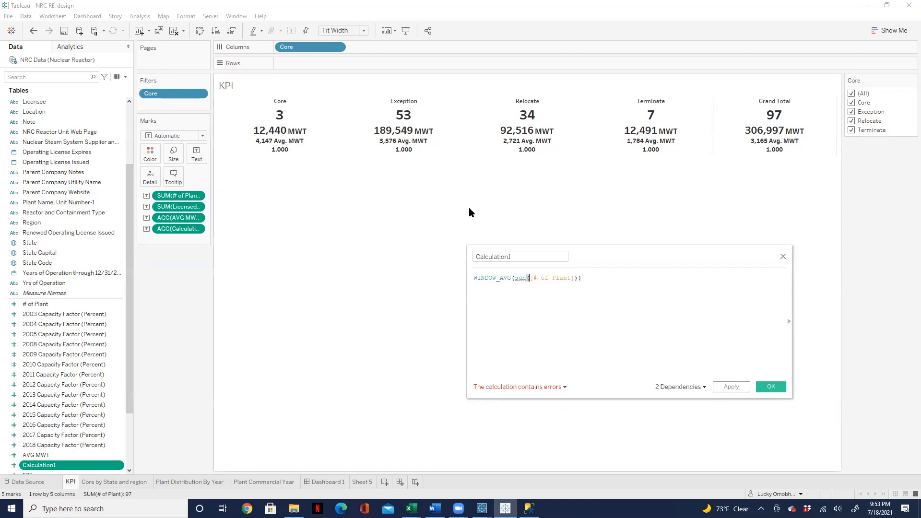
{"action": "key", "text": "BackSpace"}
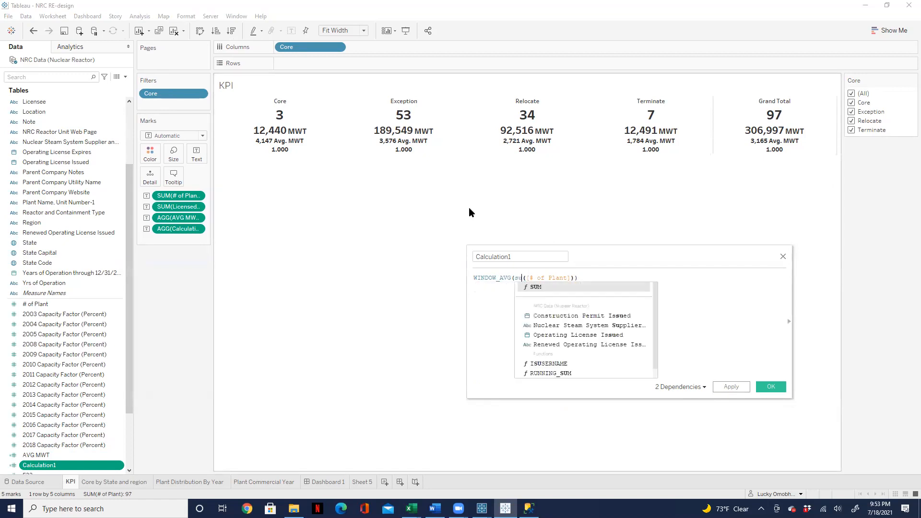
{"action": "type", "text": "m"}
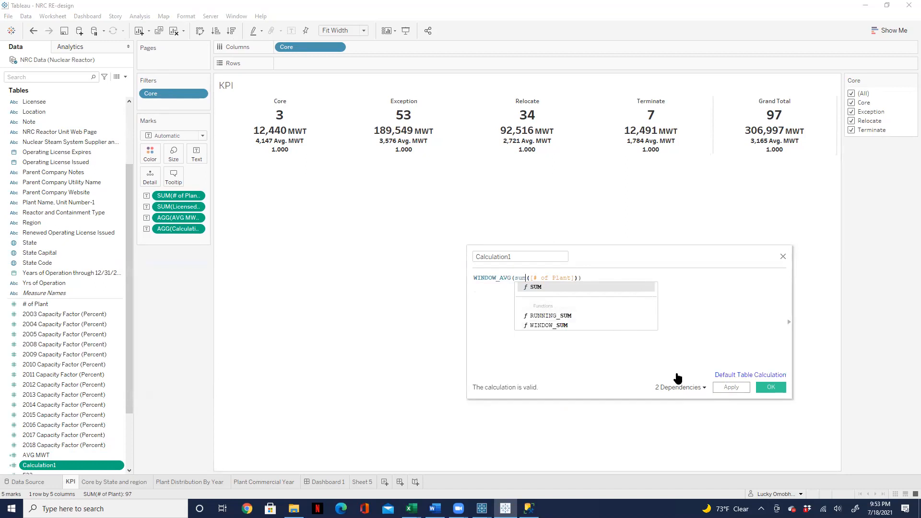
{"action": "left_click", "coordinate": [724, 389]}
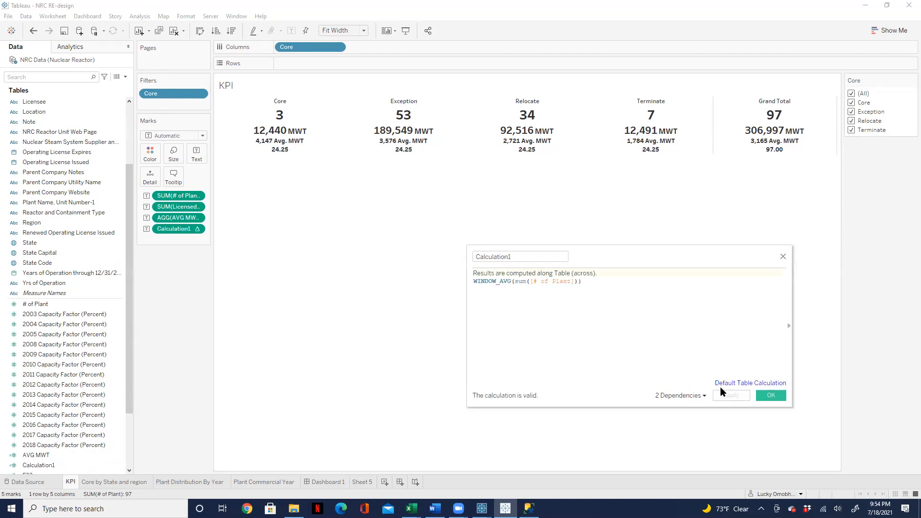
{"action": "left_click", "coordinate": [770, 396]}
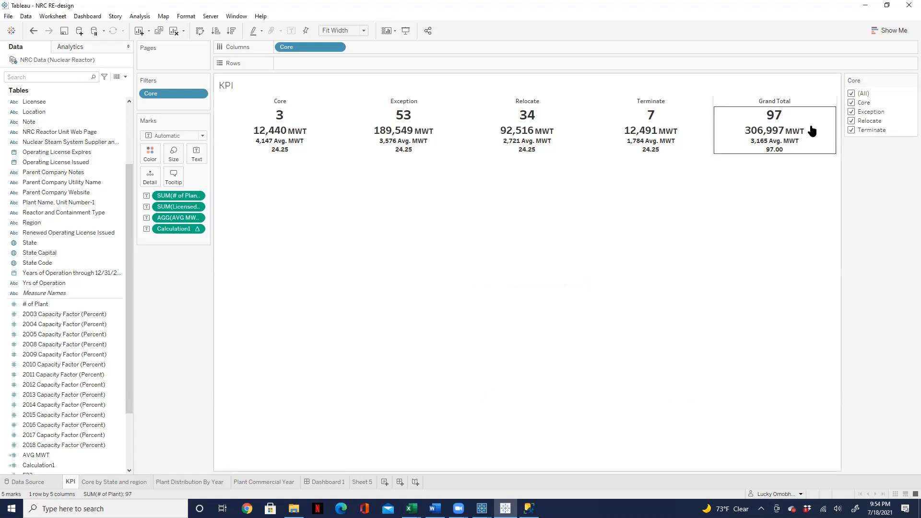
Narrow the KPI sheet's Core filter to Terminate to examine the windowed average, and restore all Core values.
{"action": "left_click", "coordinate": [852, 103]}
{"action": "left_click", "coordinate": [852, 112]}
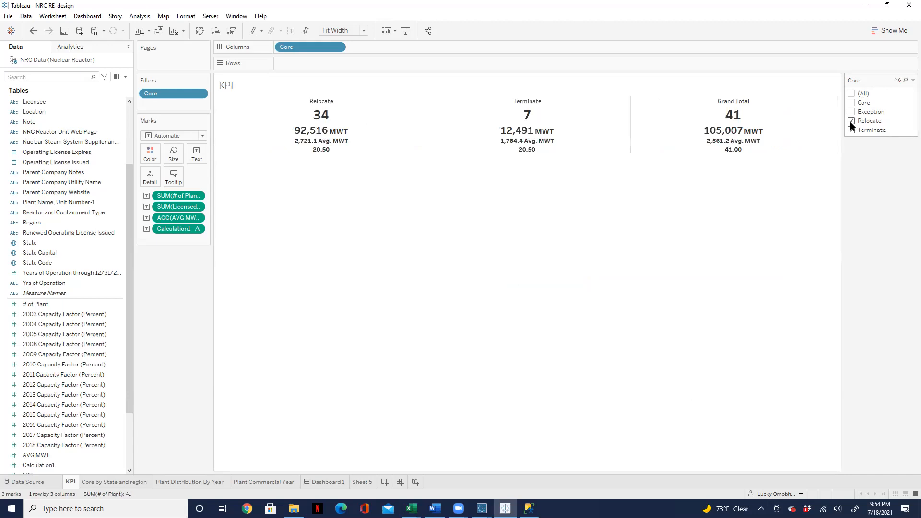
{"action": "left_click", "coordinate": [852, 121]}
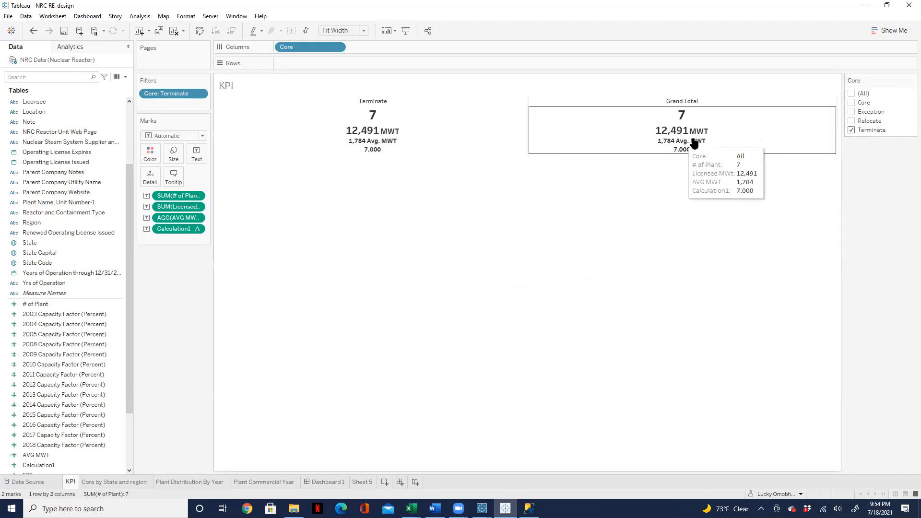
{"action": "left_click", "coordinate": [851, 93]}
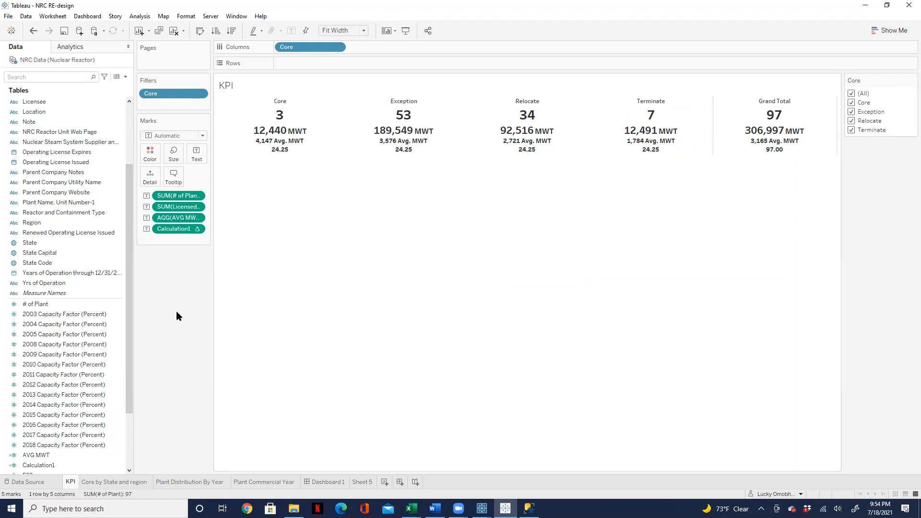
Reopen Calculation1 for editing and remove the WINDOW_AVG function from in front of the sum expression.
{"action": "left_click", "coordinate": [196, 229]}
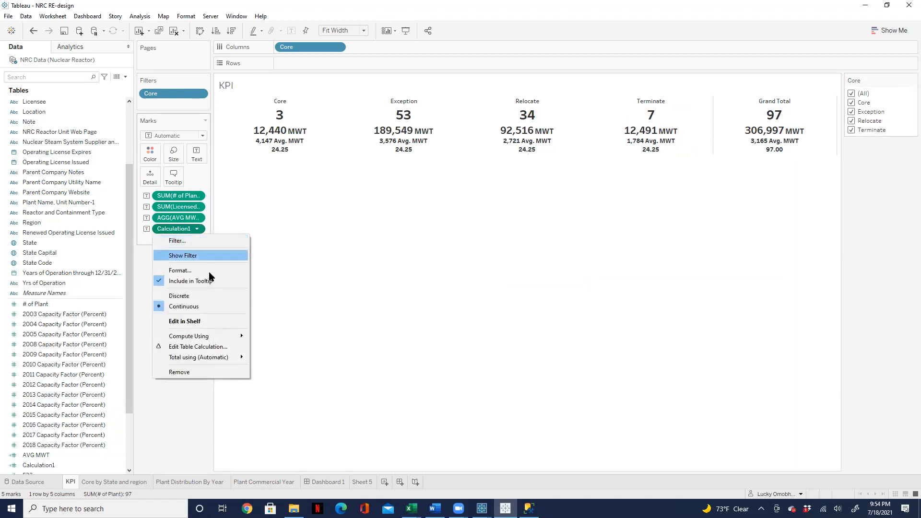
{"action": "left_click", "coordinate": [82, 458]}
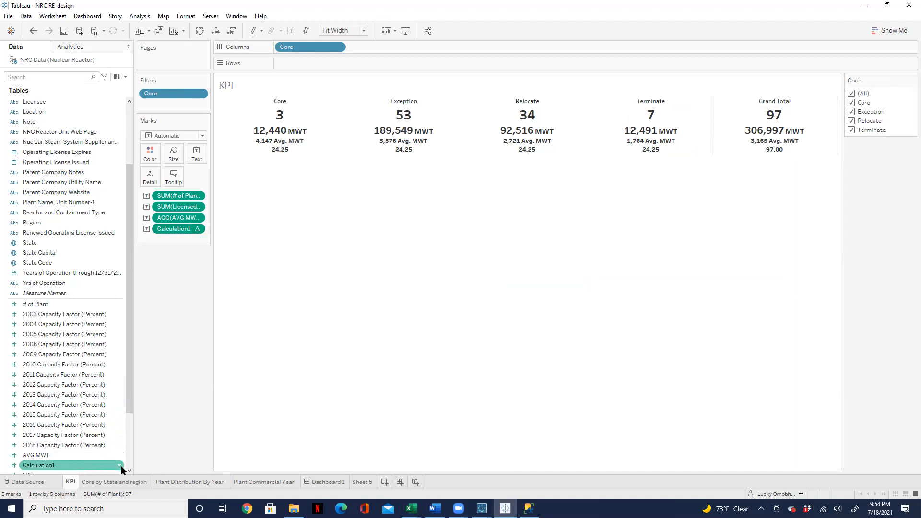
{"action": "right_click", "coordinate": [120, 466]}
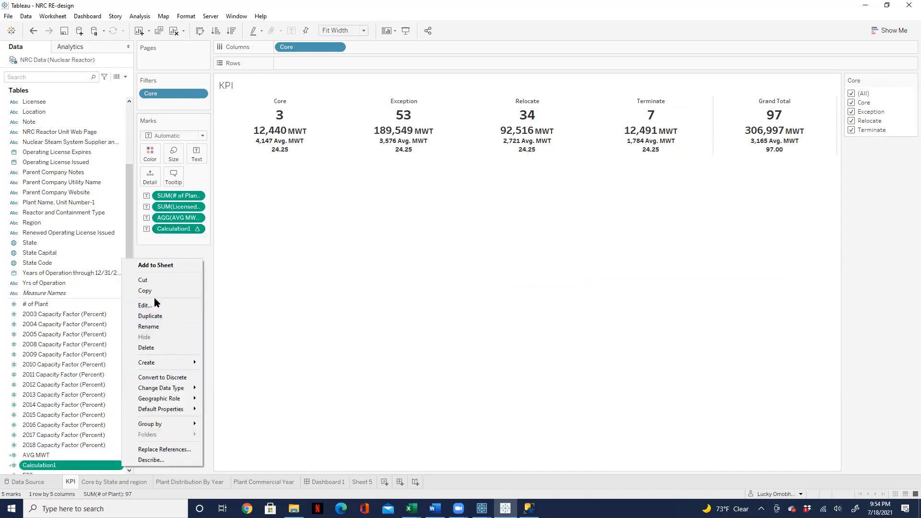
{"action": "left_click", "coordinate": [153, 306]}
{"action": "left_click", "coordinate": [516, 283]}
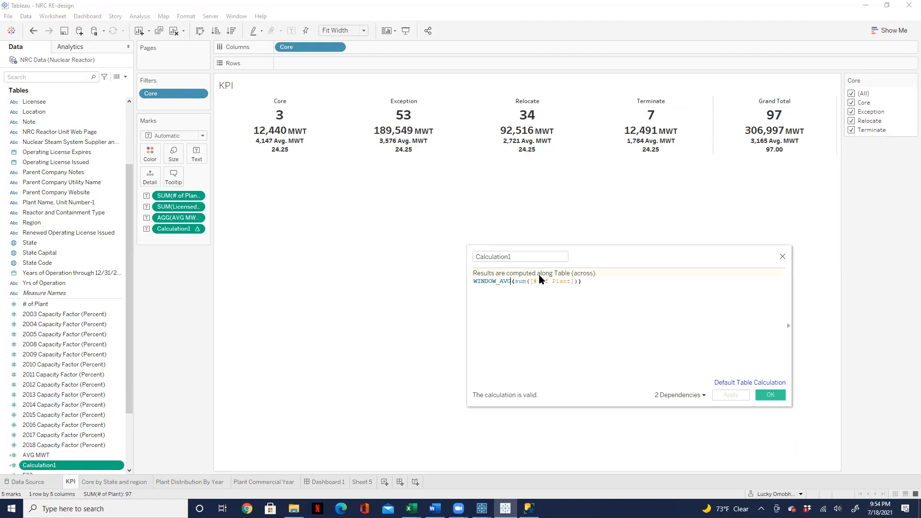
{"action": "key", "text": "BackSpace"}
{"action": "key", "text": "BackSpace"}
{"action": "key", "text": "BackSpace"}
{"action": "key", "text": "BackSpace"}
{"action": "key", "text": "BackSpace"}
{"action": "key", "text": "BackSpace"}
{"action": "key", "text": "BackSpace"}
{"action": "key", "text": "BackSpace"}
{"action": "key", "text": "BackSpace"}
{"action": "key", "text": "BackSpace"}
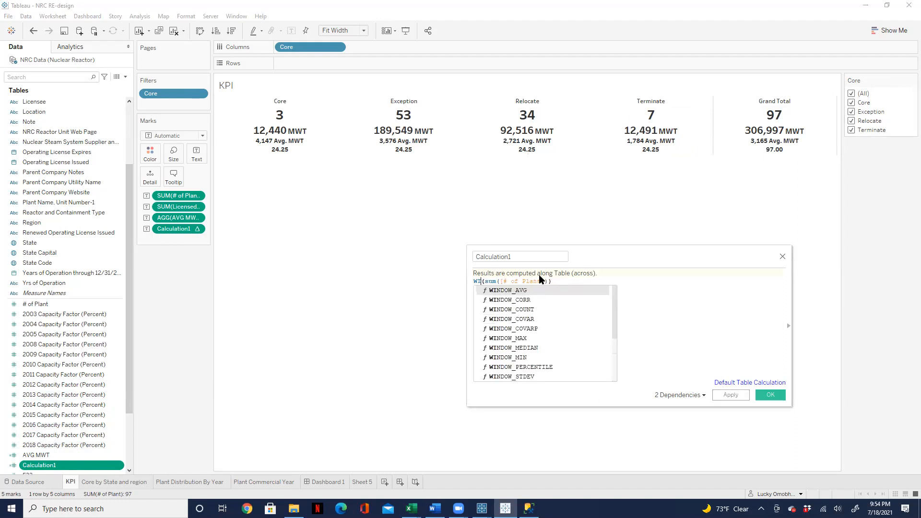
Try rewriting Calculation1 as (sum (WINDOW_AVG([# of Plant]))), check its error details, and close the editor without saving.
{"action": "left_click", "coordinate": [493, 278]}
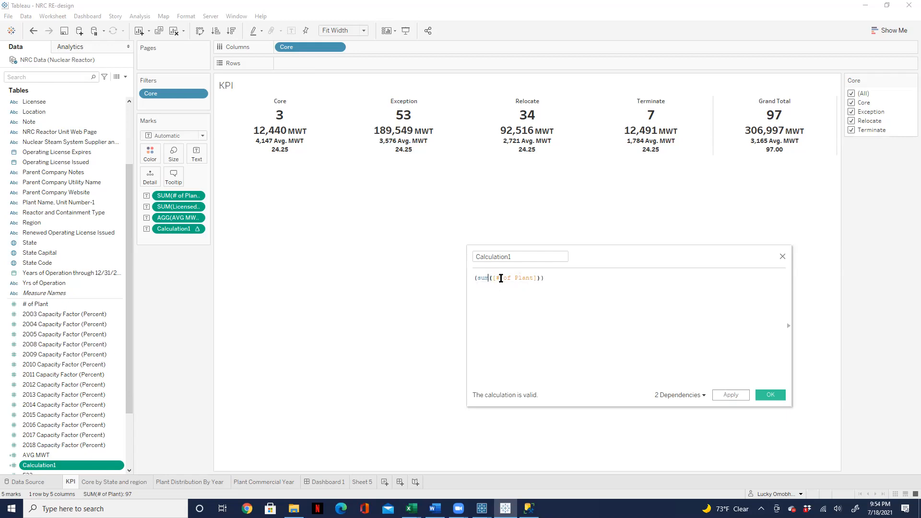
{"action": "type", "text": "a"}
{"action": "key", "text": "BackSpace"}
{"action": "type", "text": "window"}
{"action": "left_click", "coordinate": [492, 277]}
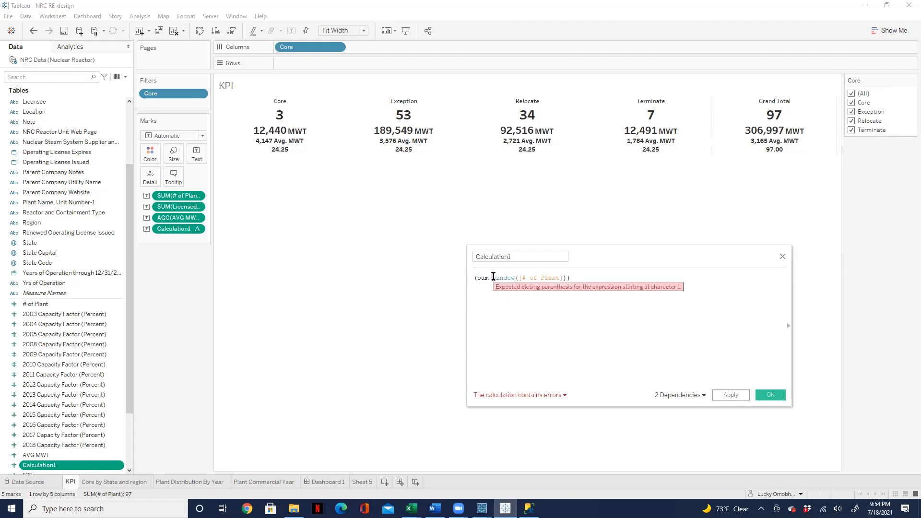
{"action": "type", "text": "("}
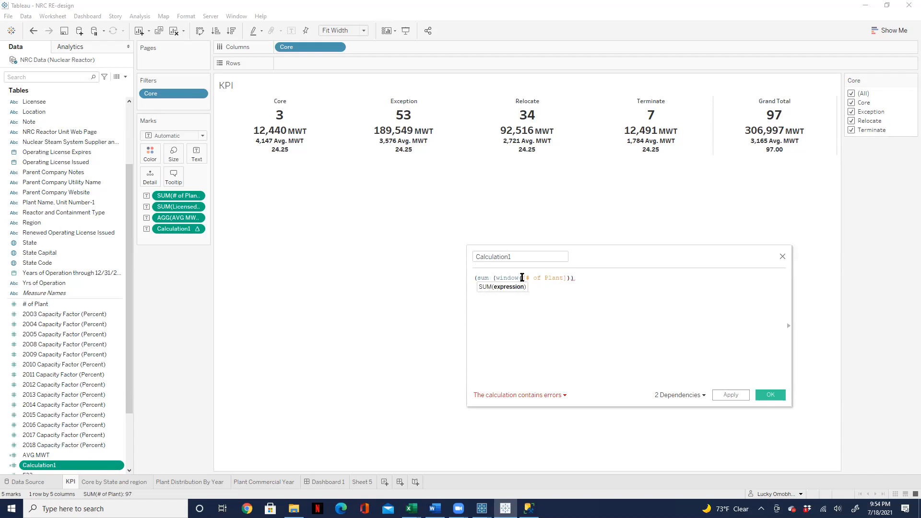
{"action": "type", "text": "_"}
{"action": "key", "text": "BackSpace"}
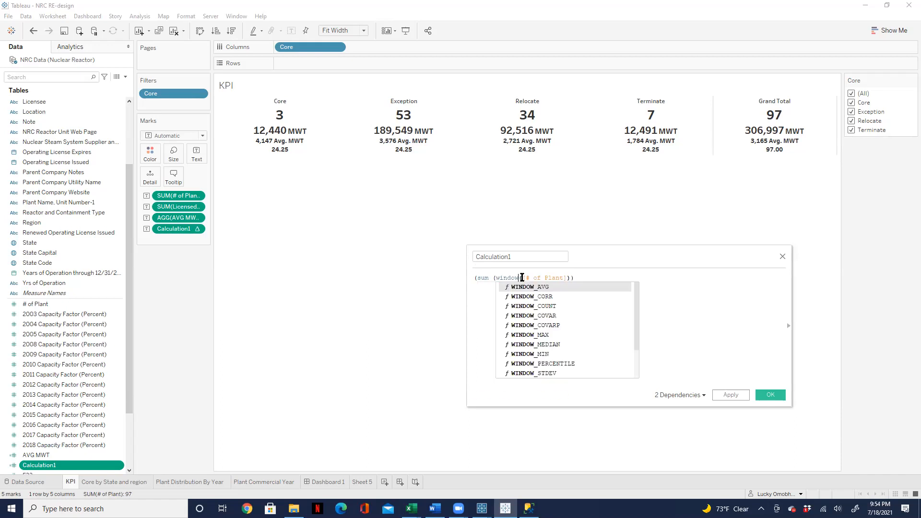
{"action": "double_click", "coordinate": [536, 288]}
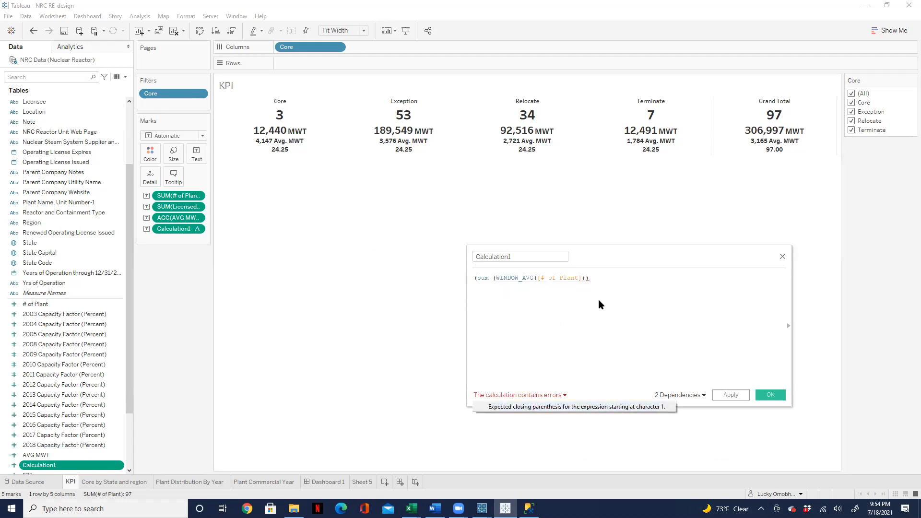
{"action": "type", "text": ")"}
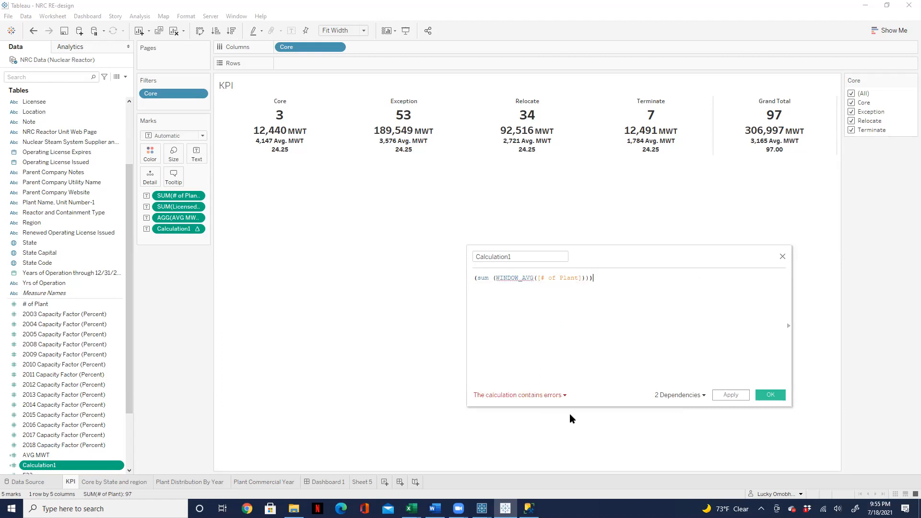
{"action": "left_click", "coordinate": [553, 396]}
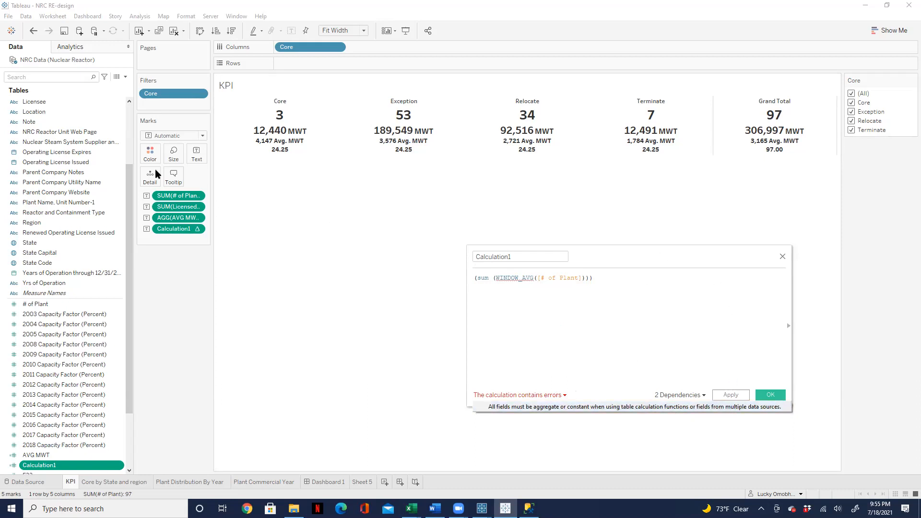
{"action": "left_click", "coordinate": [783, 256]}
Go to Sheet 5 and examine the options available for the AVG(# of Plant) field on the Marks card.
{"action": "left_click", "coordinate": [363, 482]}
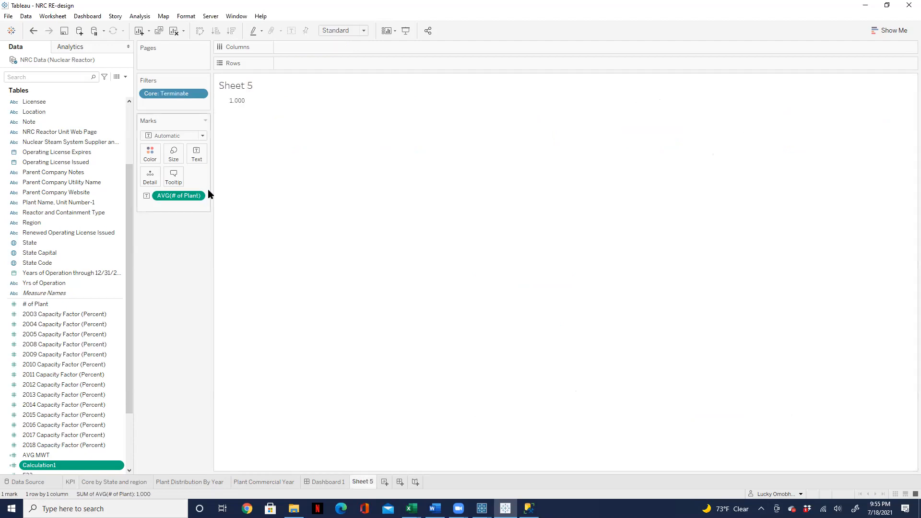
{"action": "left_click", "coordinate": [195, 197]}
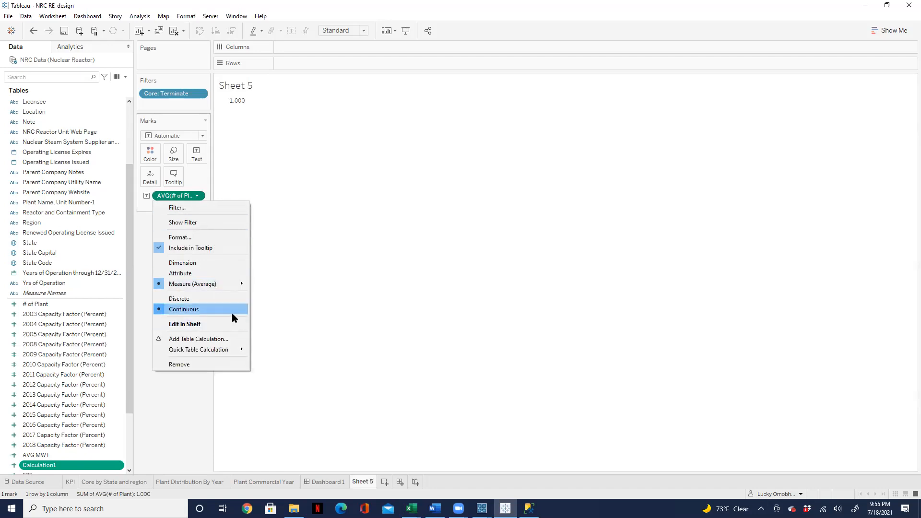
{"action": "mouse_move", "coordinate": [234, 283]}
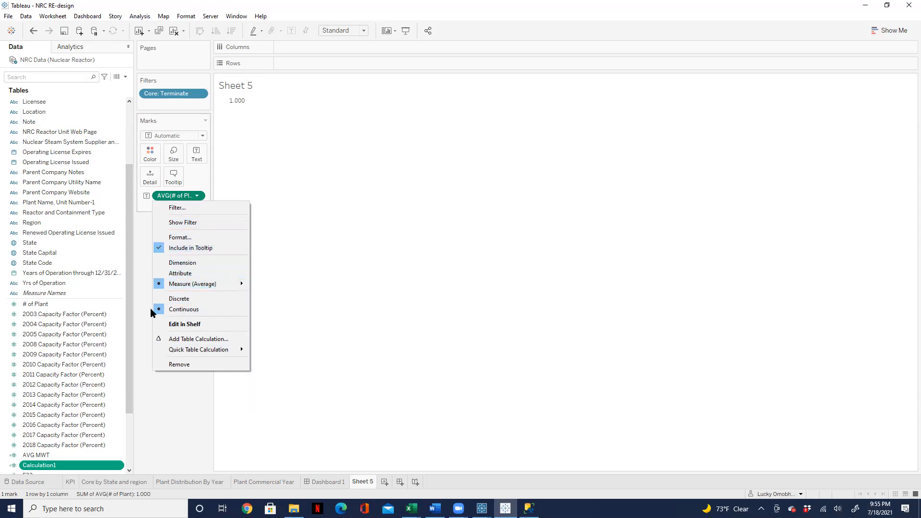
{"action": "left_click", "coordinate": [99, 472]}
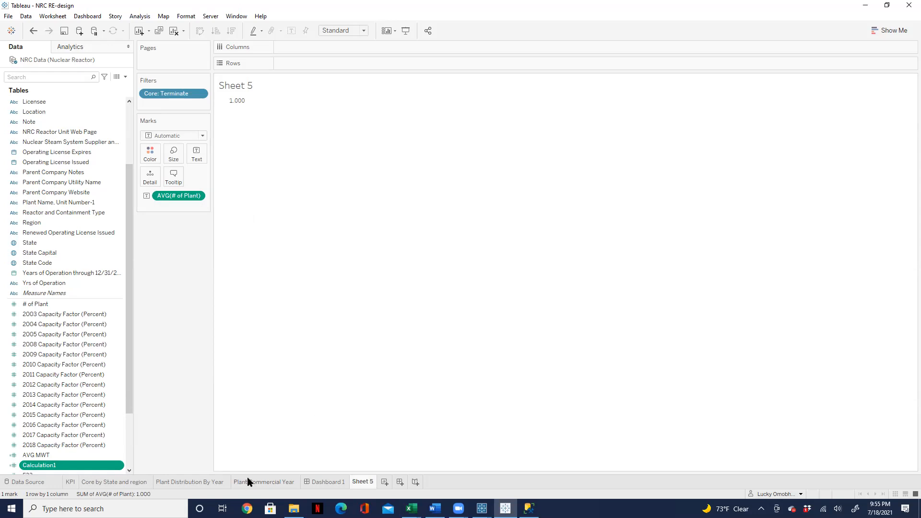
{"action": "mouse_move", "coordinate": [248, 479]}
Open Calculation1 for editing, clear its formula, and start a FIXED expression on the State field.
{"action": "right_click", "coordinate": [120, 465]}
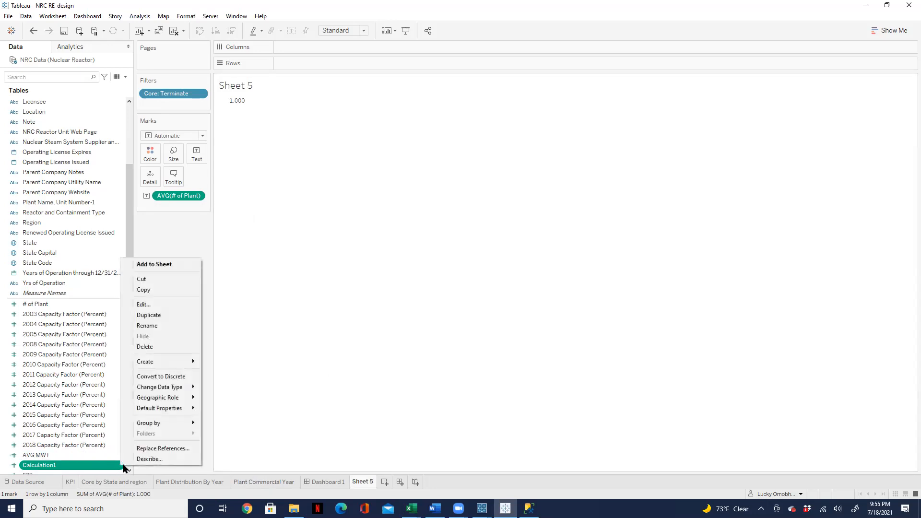
{"action": "left_click", "coordinate": [146, 305]}
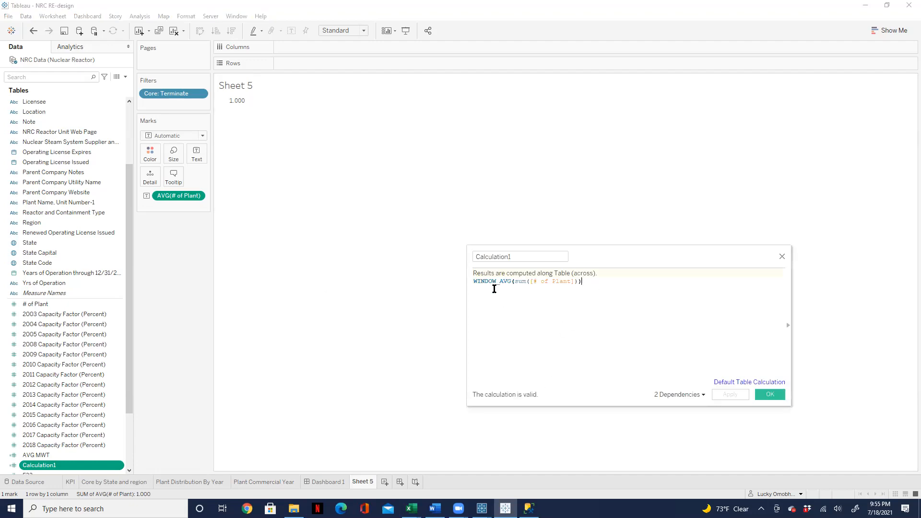
{"action": "key", "text": "ctrl+a"}
{"action": "key", "text": "BackSpace"}
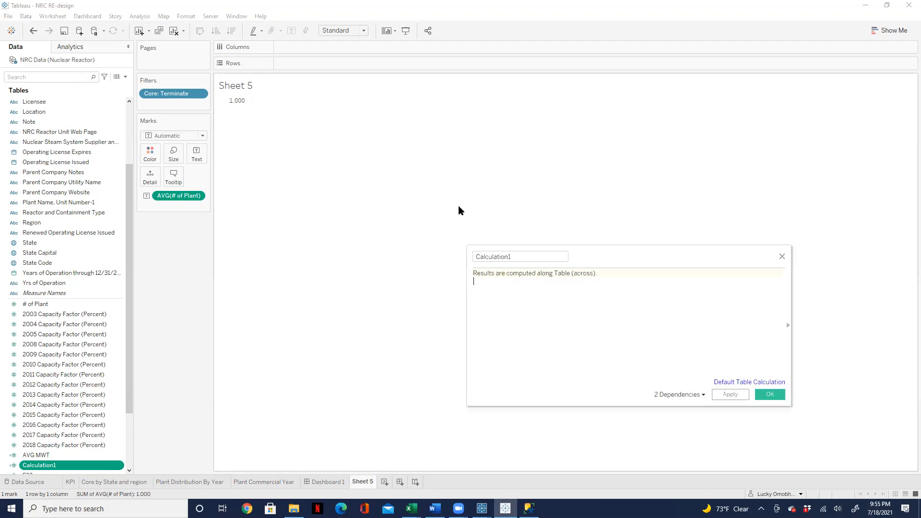
{"action": "type", "text": "fix"}
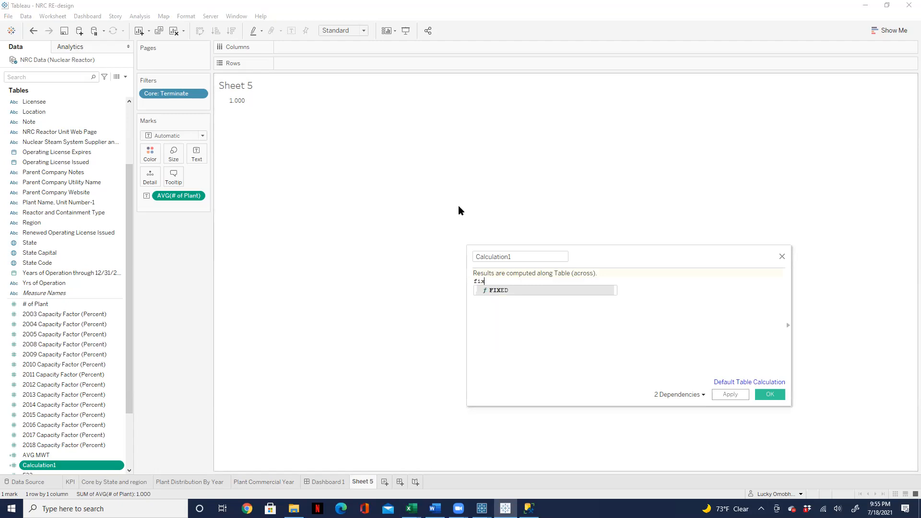
{"action": "left_click", "coordinate": [499, 289]}
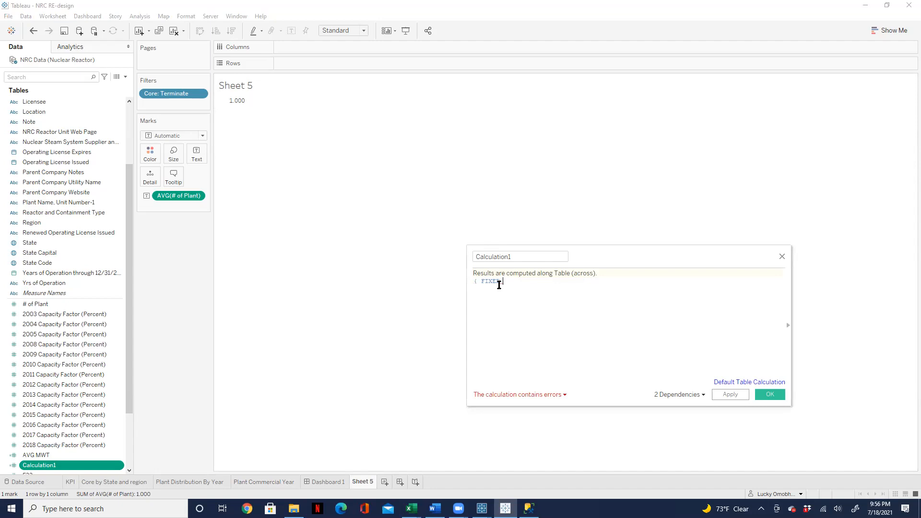
{"action": "type", "text": "st"}
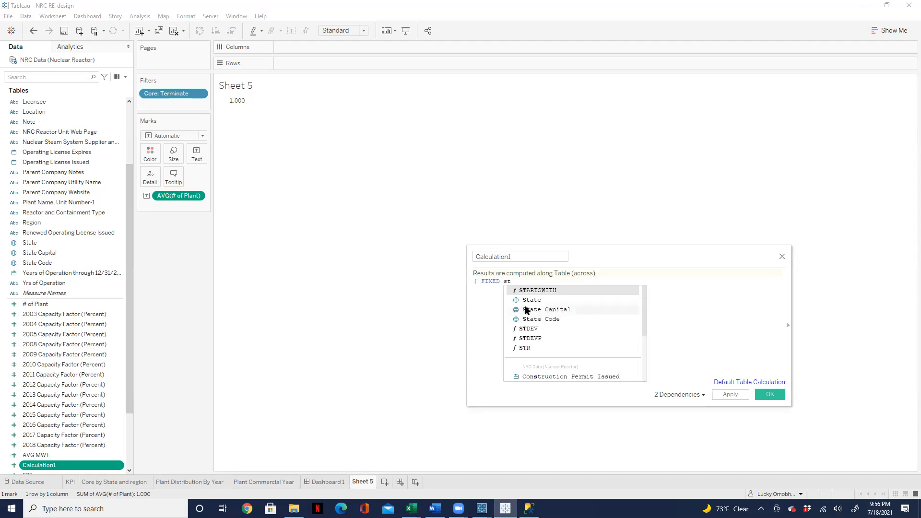
{"action": "left_click", "coordinate": [541, 301]}
Complete the formula as { FIXED [State]: AVG([# of Plant])} and save Calculation1.
{"action": "type", "text": ": av"}
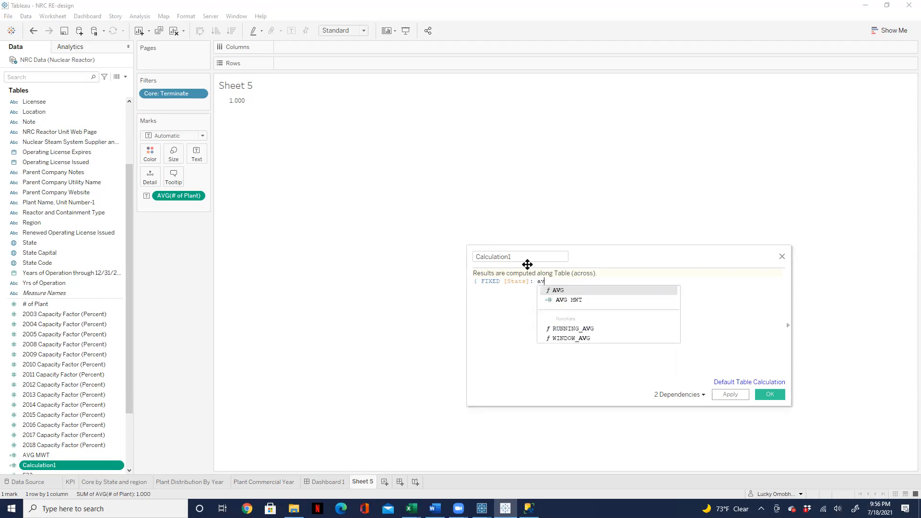
{"action": "left_click", "coordinate": [558, 291]}
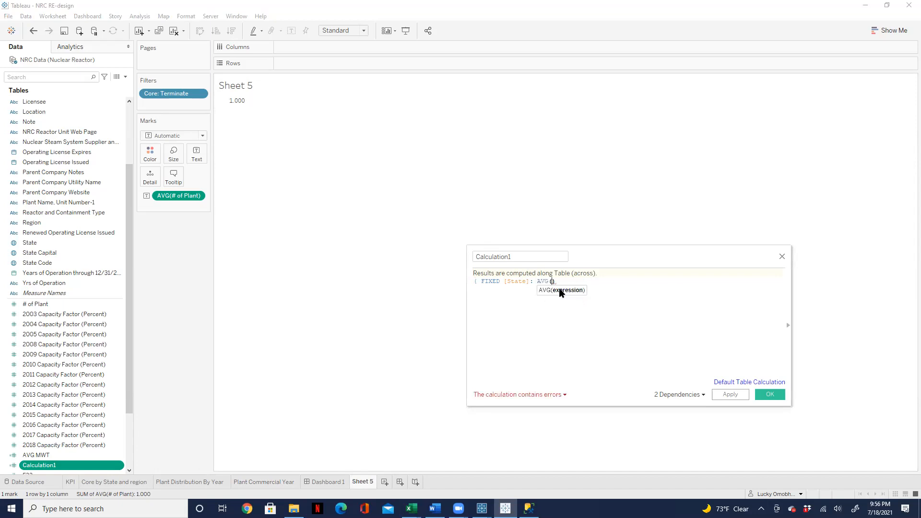
{"action": "type", "text": "pla"}
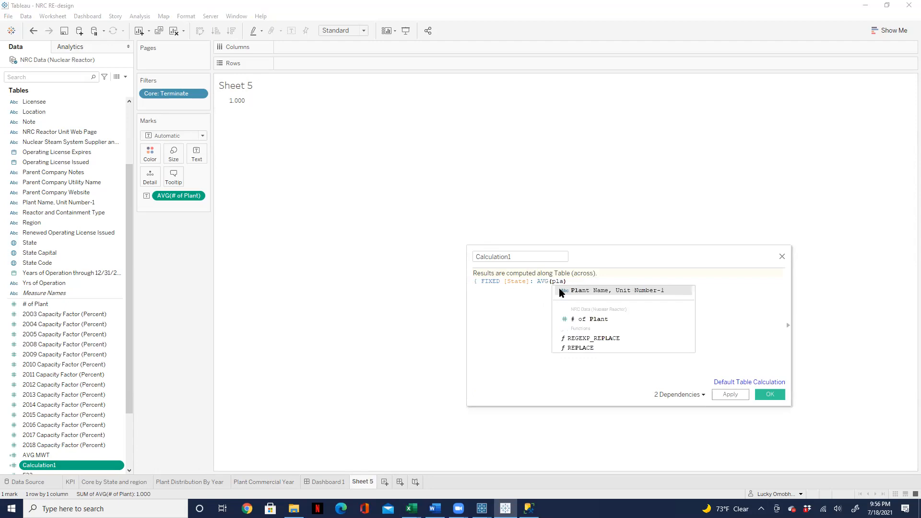
{"action": "left_click", "coordinate": [584, 319]}
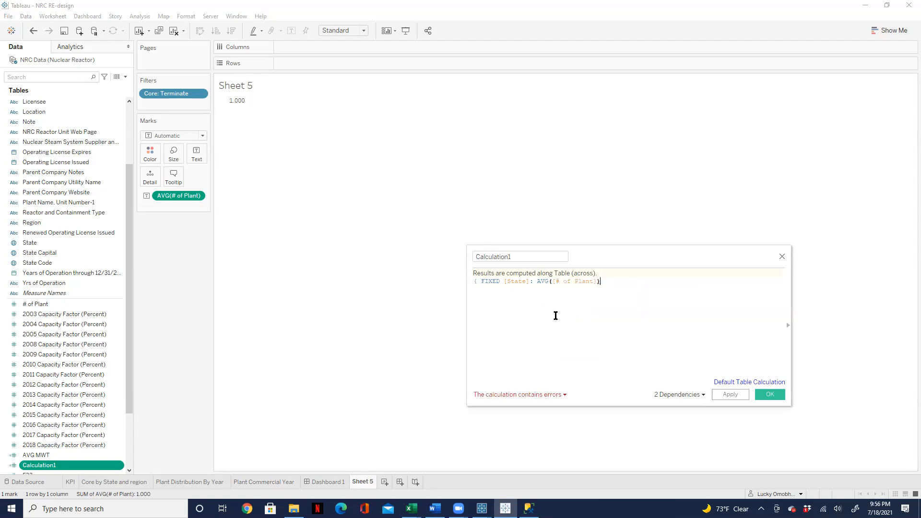
{"action": "type", "text": "}"}
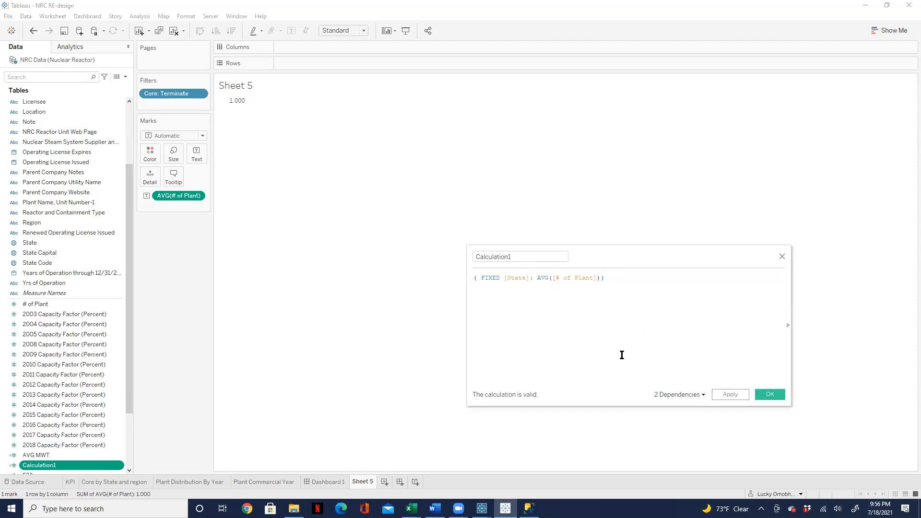
{"action": "left_click", "coordinate": [770, 395]}
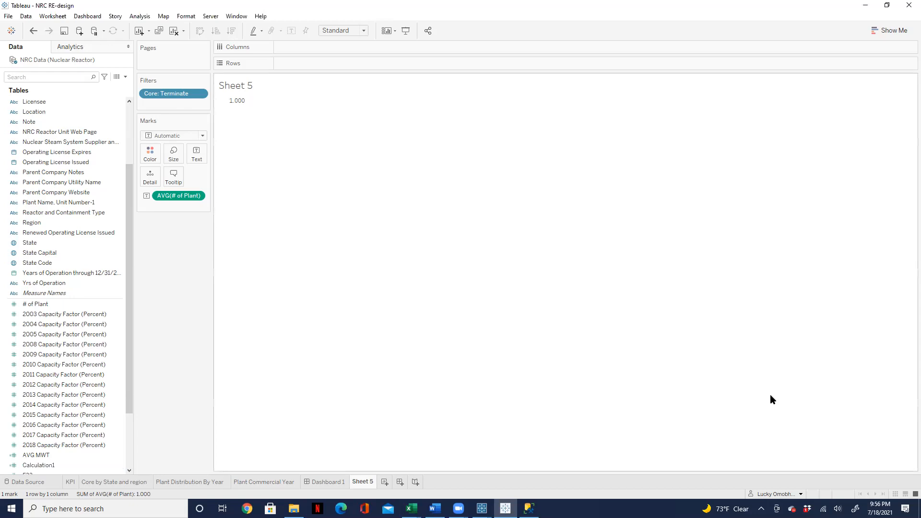
Add Calculation1 to the text marks on Sheet 5, and replace the old Calculation1 text mark on the KPI sheet with the updated field.
{"action": "left_click_drag", "start_coordinate": [40, 469], "coordinate": [197, 159]}
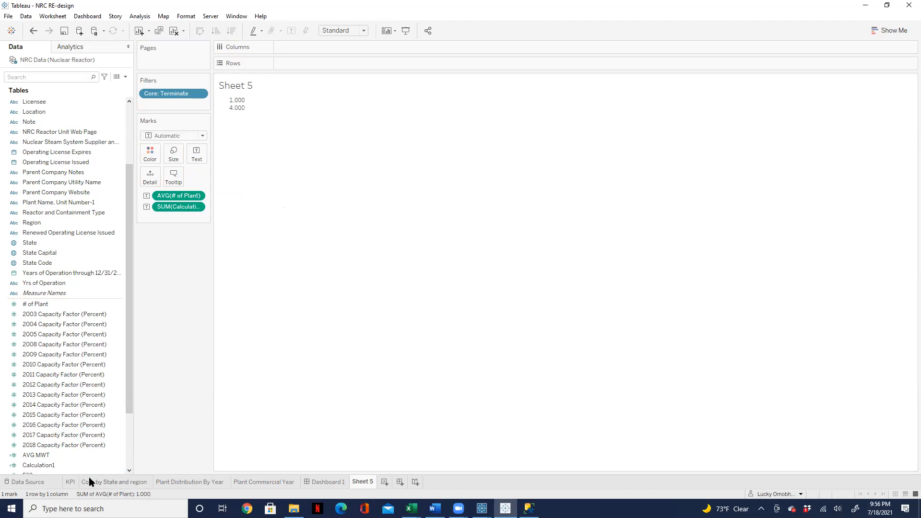
{"action": "left_click", "coordinate": [70, 482]}
{"action": "left_click_drag", "start_coordinate": [178, 229], "coordinate": [76, 442]}
{"action": "left_click_drag", "start_coordinate": [39, 466], "coordinate": [195, 160]}
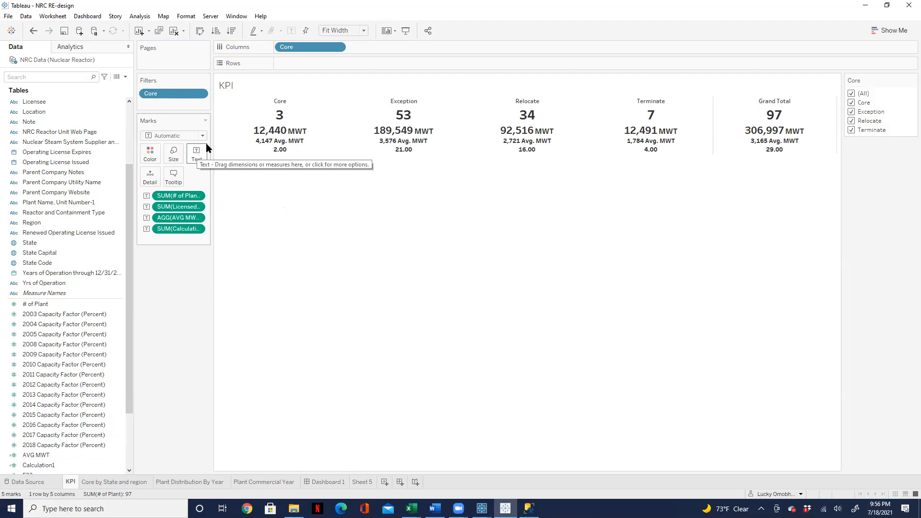
Narrow the KPI sheet's Core filter to Terminate by excluding Core, Exception and Relocate.
{"action": "mouse_move", "coordinate": [287, 150]}
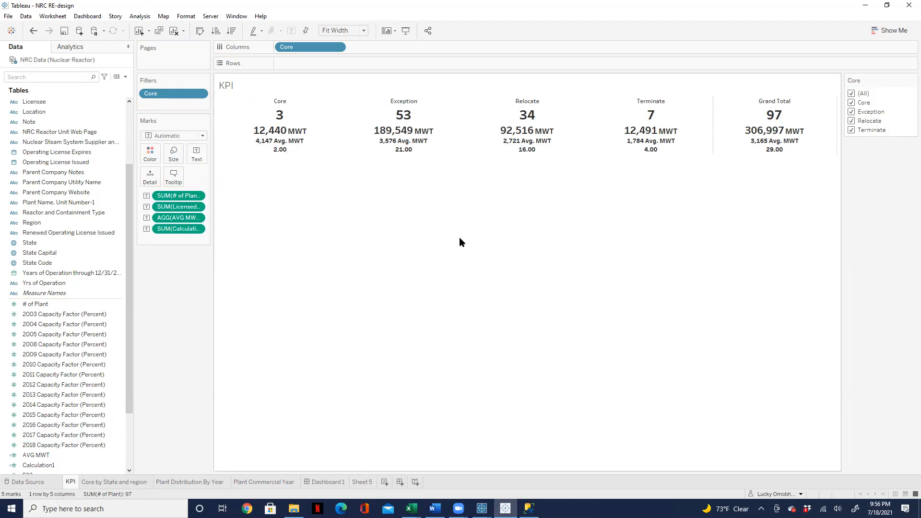
{"action": "left_click", "coordinate": [851, 102]}
{"action": "left_click", "coordinate": [852, 112]}
{"action": "left_click", "coordinate": [853, 121]}
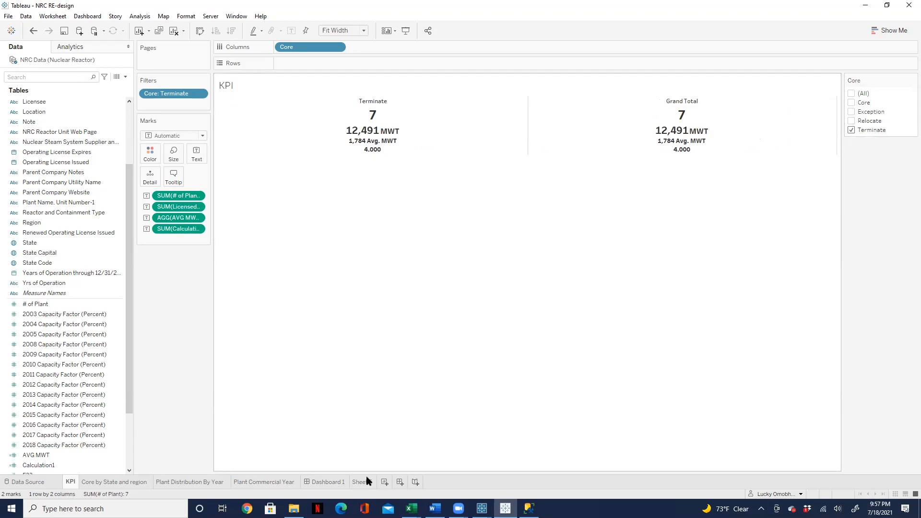
Examine the Terminate plants per state in the Core by State and region view on Dashboard 1.
{"action": "left_click", "coordinate": [326, 482]}
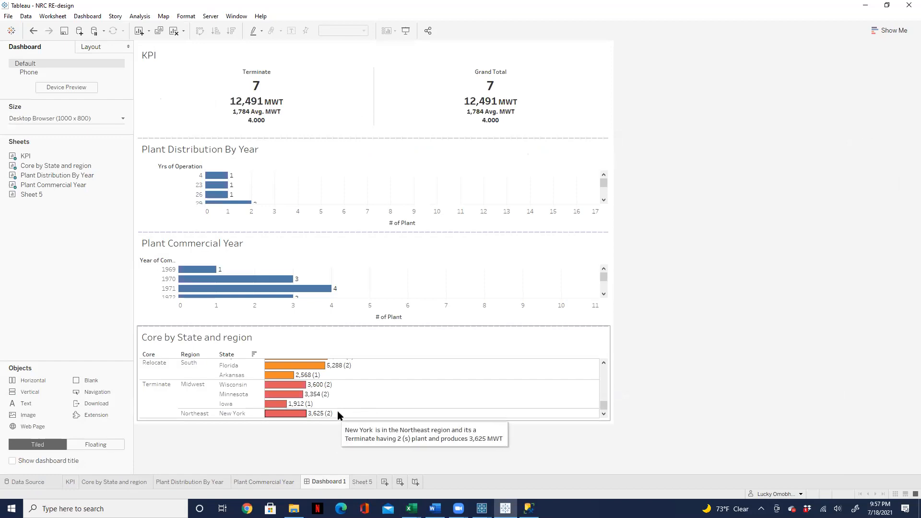
{"action": "left_click", "coordinate": [608, 409]}
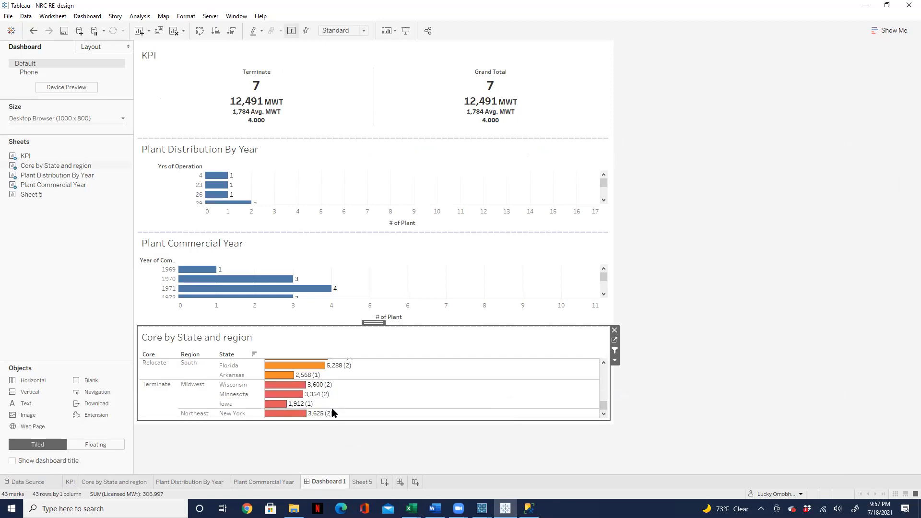
{"action": "mouse_move", "coordinate": [294, 413]}
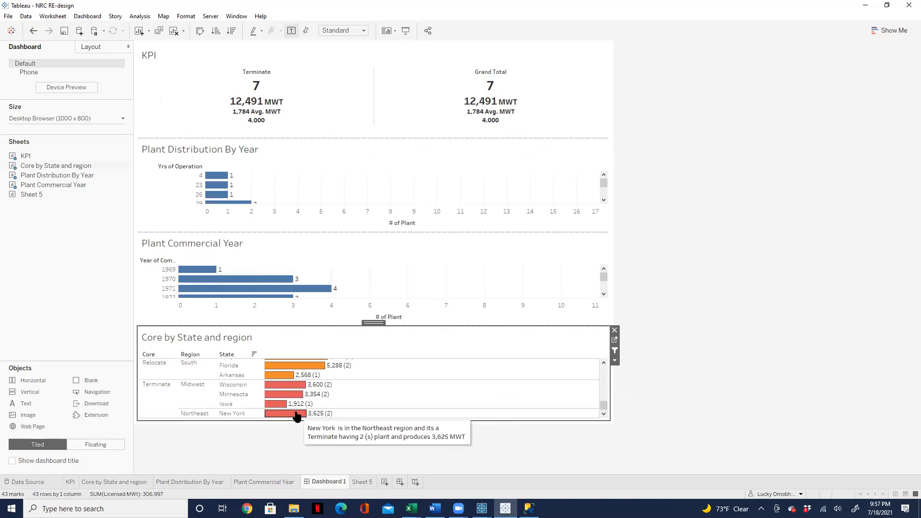
{"action": "mouse_move", "coordinate": [282, 387]}
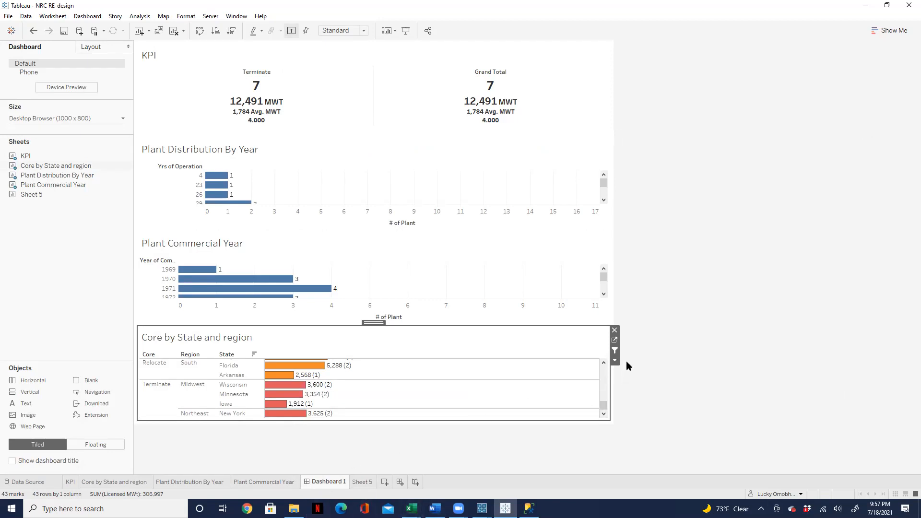
Change Calculation1 to { INCLUDE [State]: AVG([# of Plant])}, save it, and set the KPI sheet's Core filter to All.
{"action": "left_click", "coordinate": [339, 67]}
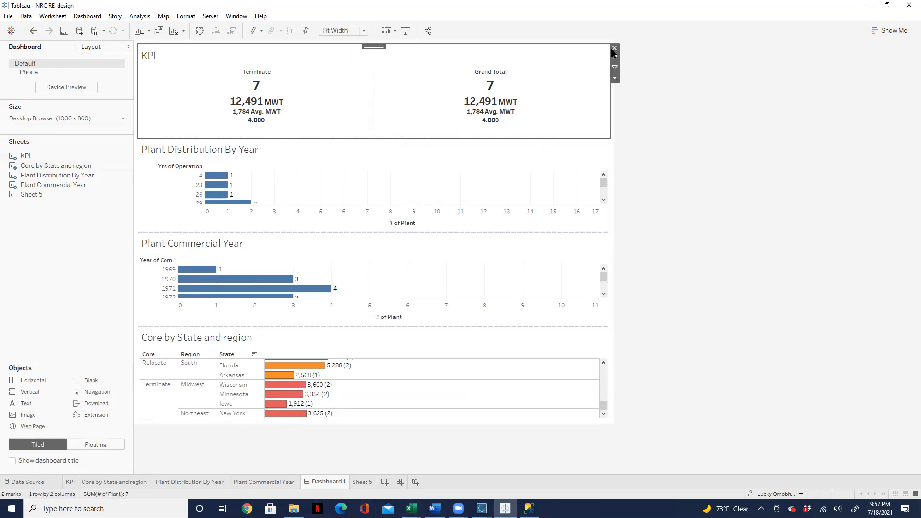
{"action": "left_click", "coordinate": [614, 57]}
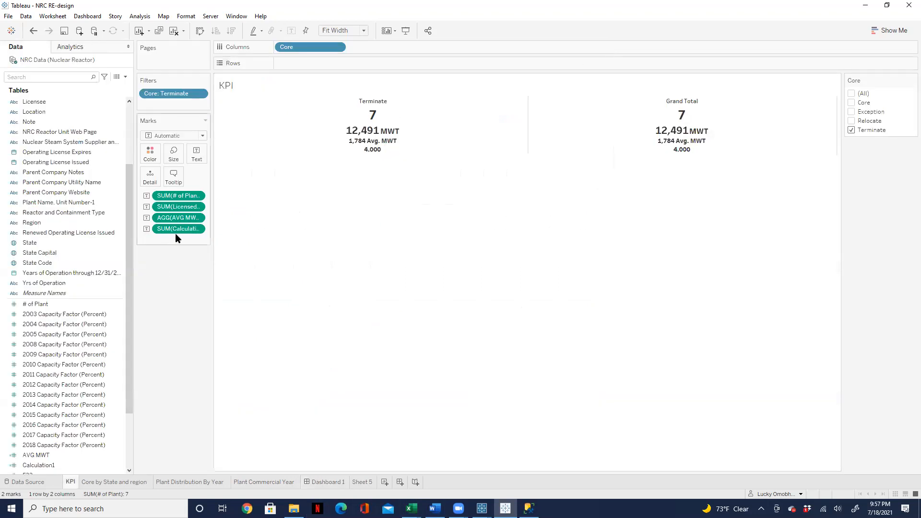
{"action": "left_click", "coordinate": [114, 465]}
{"action": "left_click", "coordinate": [120, 466]}
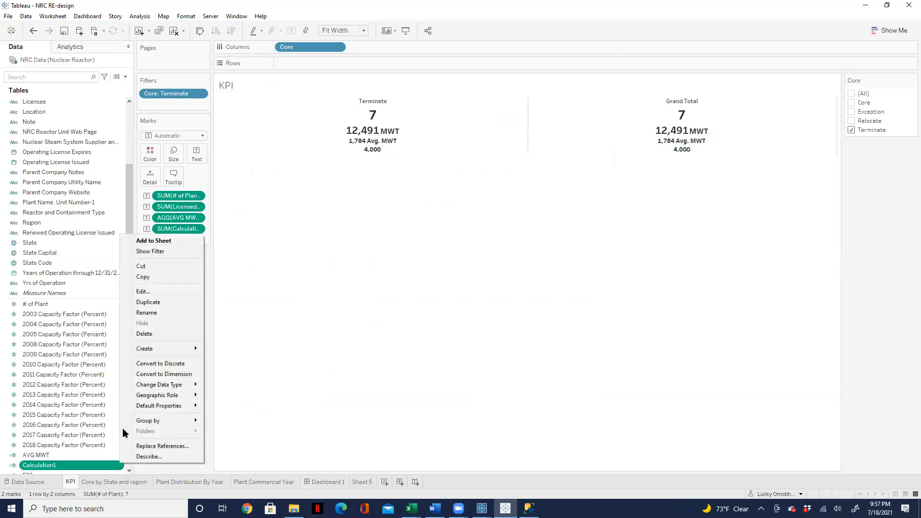
{"action": "left_click", "coordinate": [142, 291]}
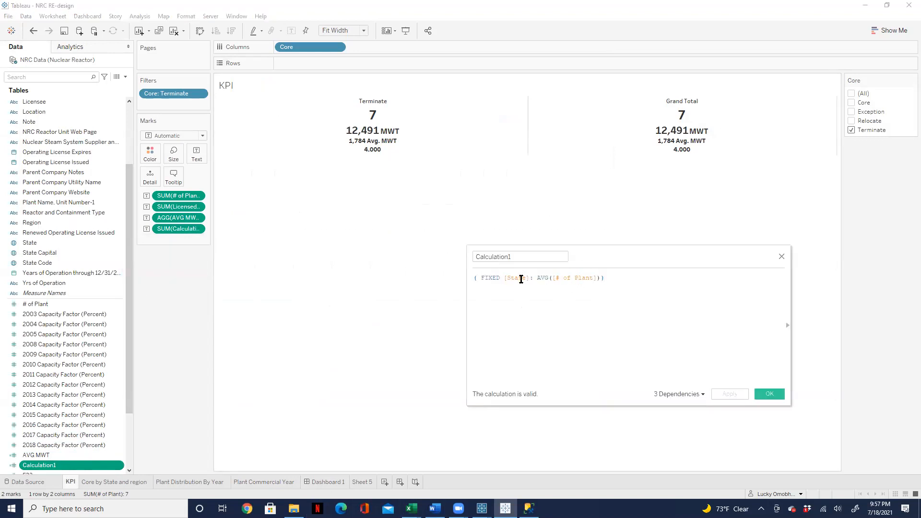
{"action": "key", "text": "BackSpace"}
{"action": "key", "text": "BackSpace"}
{"action": "key", "text": "BackSpace"}
{"action": "key", "text": "BackSpace"}
{"action": "key", "text": "BackSpace"}
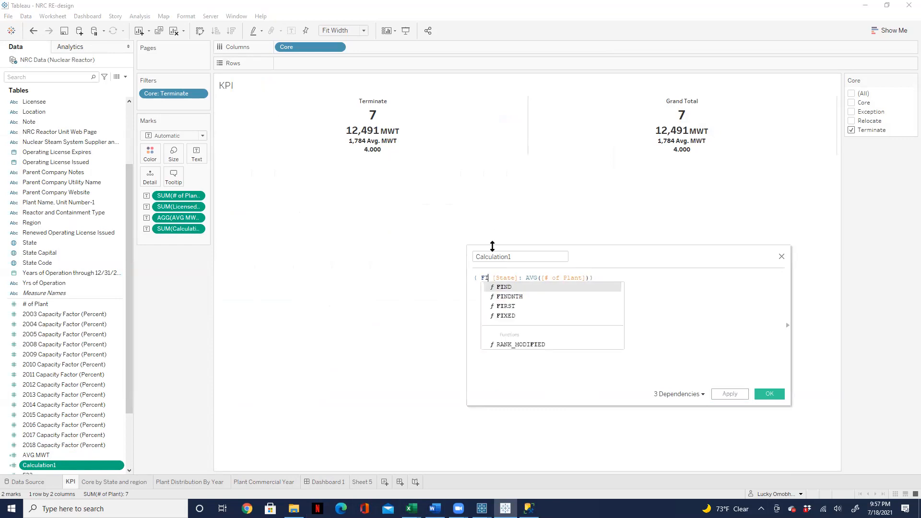
{"action": "type", "text": "inclu"}
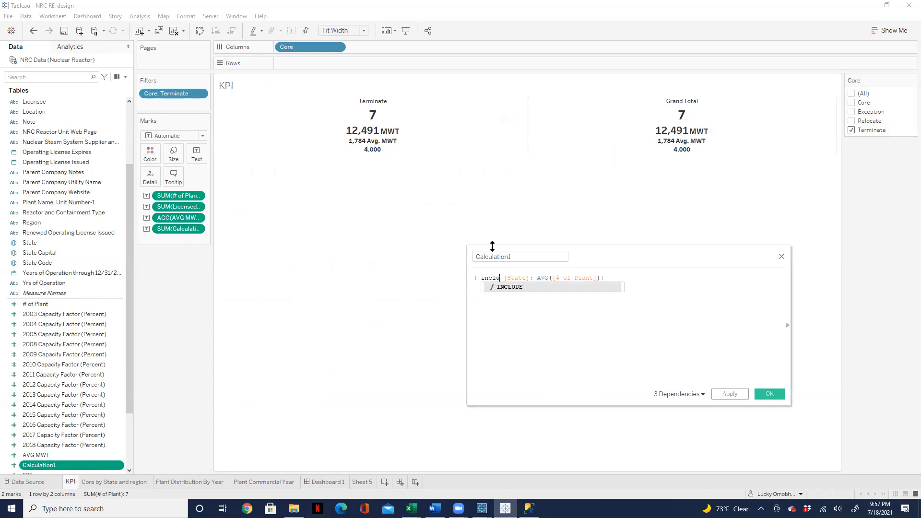
{"action": "left_click", "coordinate": [507, 288]}
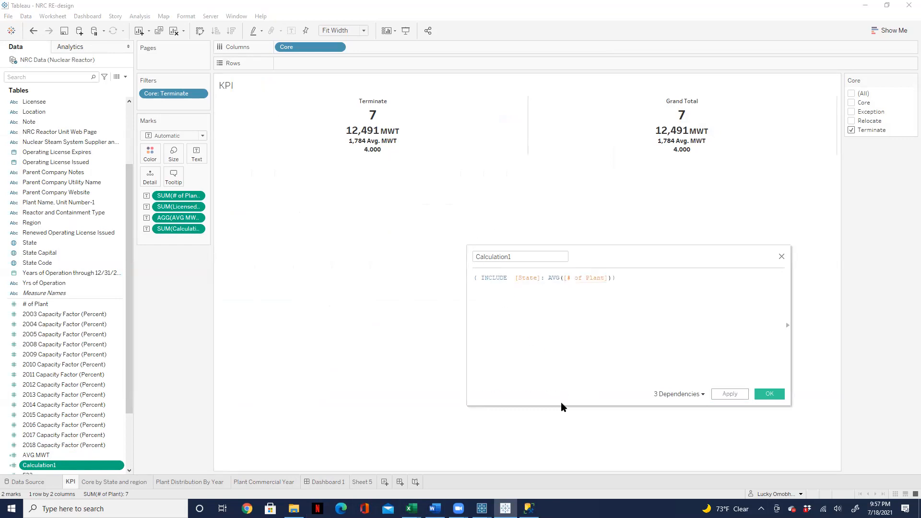
{"action": "left_click", "coordinate": [729, 394]}
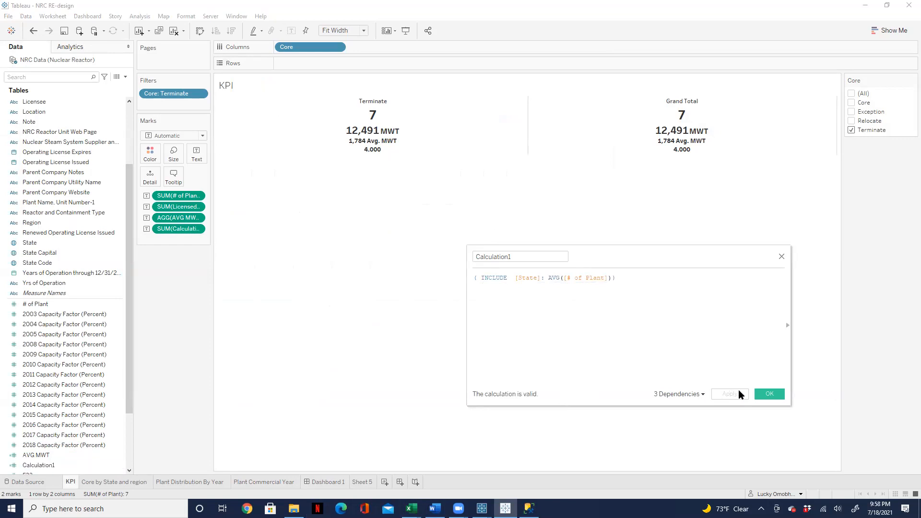
{"action": "left_click", "coordinate": [769, 394]}
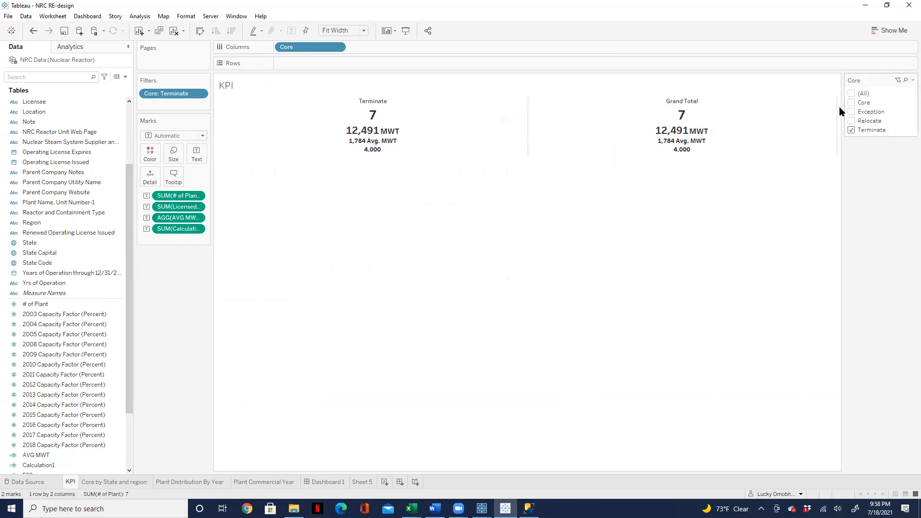
{"action": "left_click", "coordinate": [852, 93]}
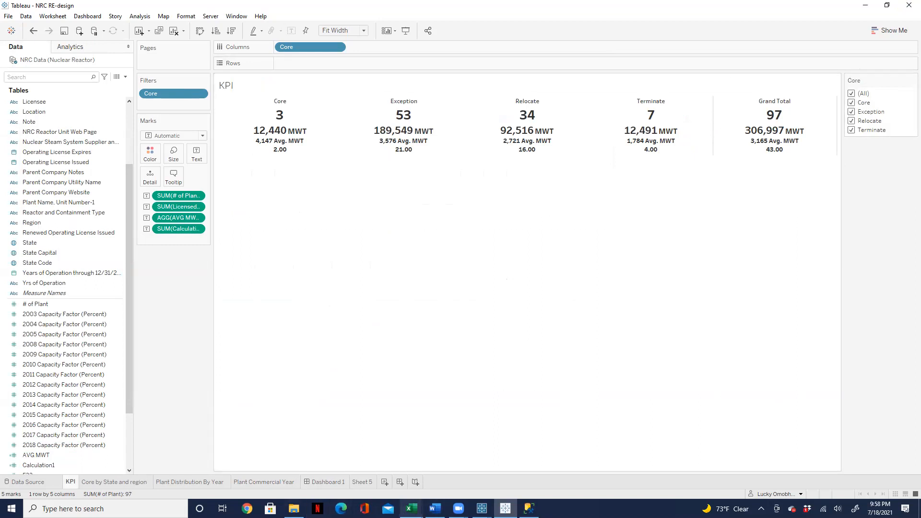
Switch to the Nuclear Plant RQ 2 document in Word and read the remaining items carried over from the previous requirements.
{"action": "left_click", "coordinate": [435, 509]}
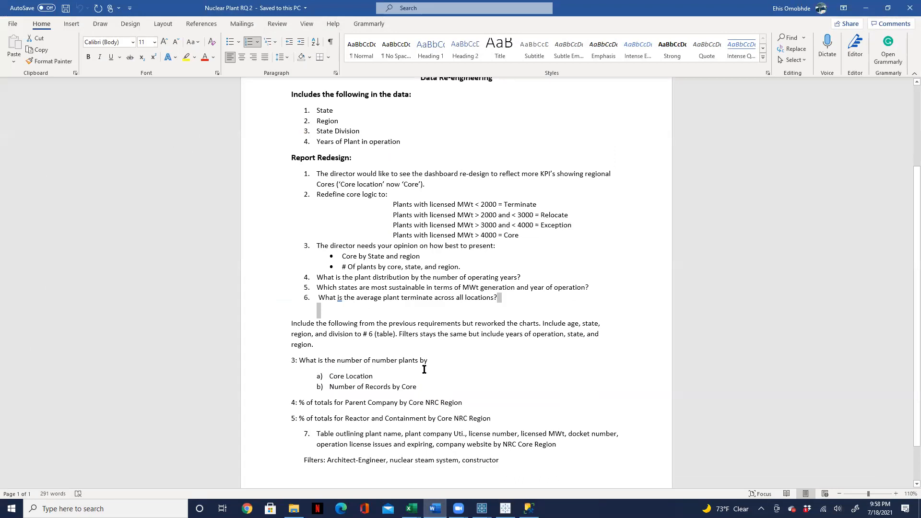
{"action": "scroll", "coordinate": [424, 369], "scroll_direction": "down", "scroll_amount": 1}
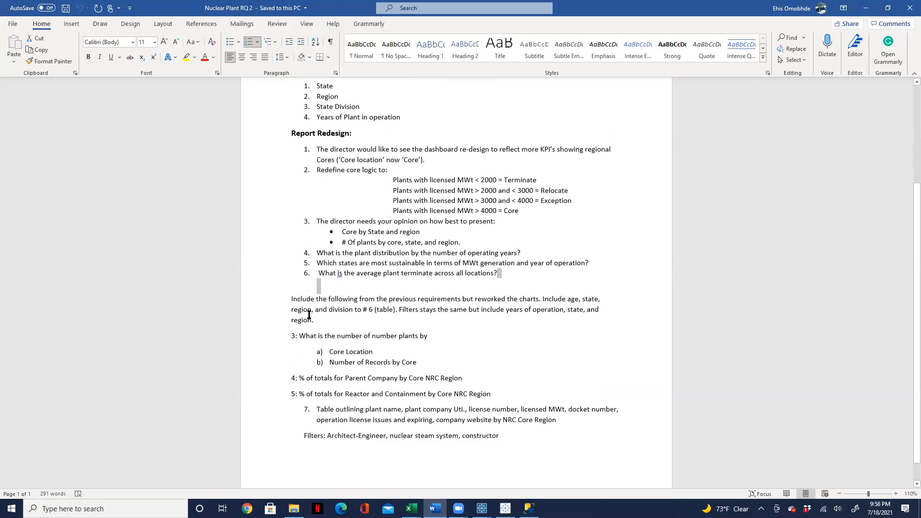
{"action": "left_click_drag", "start_coordinate": [288, 298], "coordinate": [532, 457]}
{"action": "key", "text": "ctrl+c"}
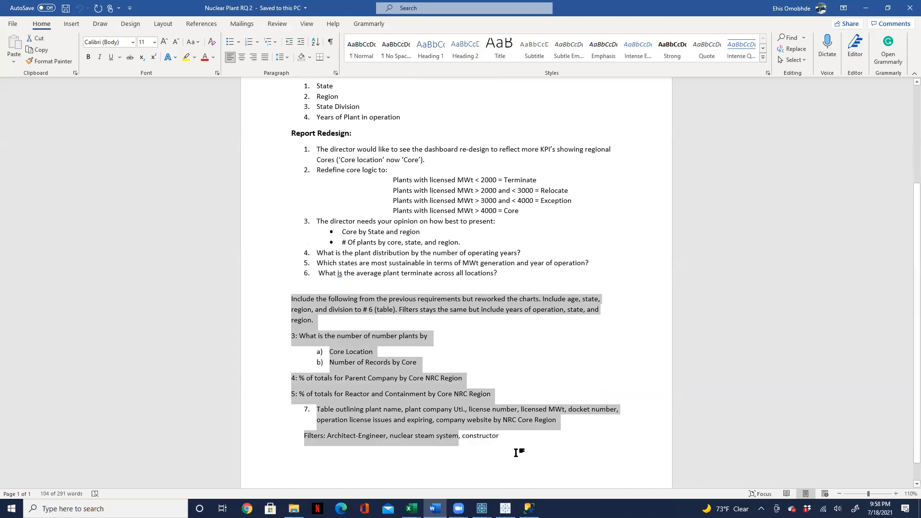
{"action": "left_click", "coordinate": [514, 438]}
{"action": "left_click_drag", "start_coordinate": [475, 438], "coordinate": [301, 299]}
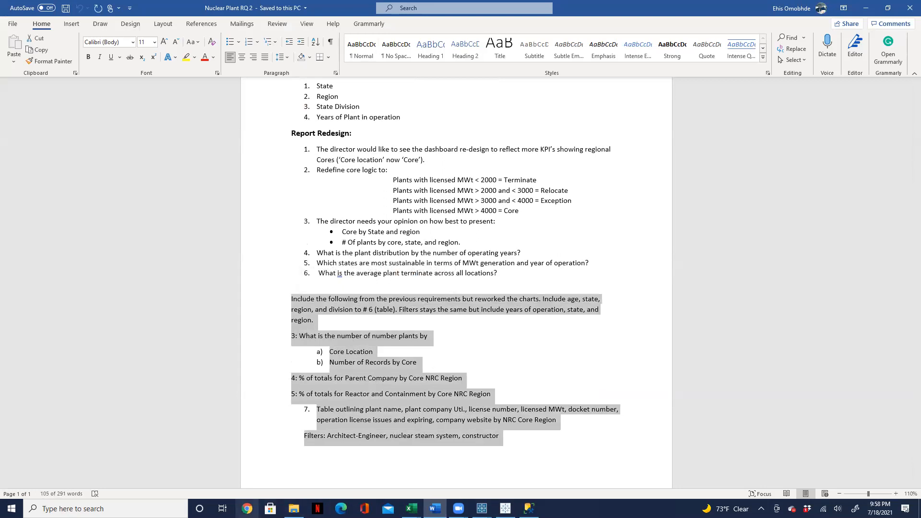
{"action": "key", "text": "ctrl+v"}
{"action": "scroll", "coordinate": [645, 379], "scroll_direction": "down", "scroll_amount": 3}
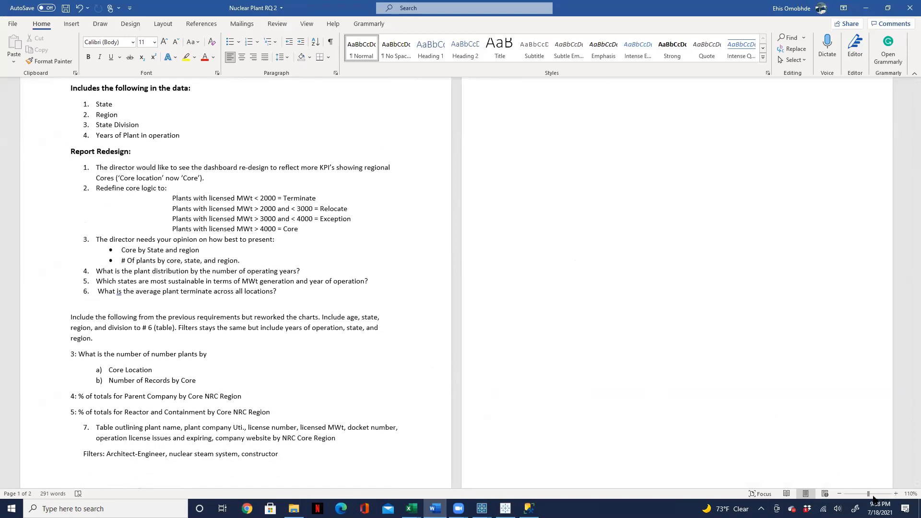
{"action": "left_click", "coordinate": [895, 494]}
{"action": "left_click", "coordinate": [895, 494]}
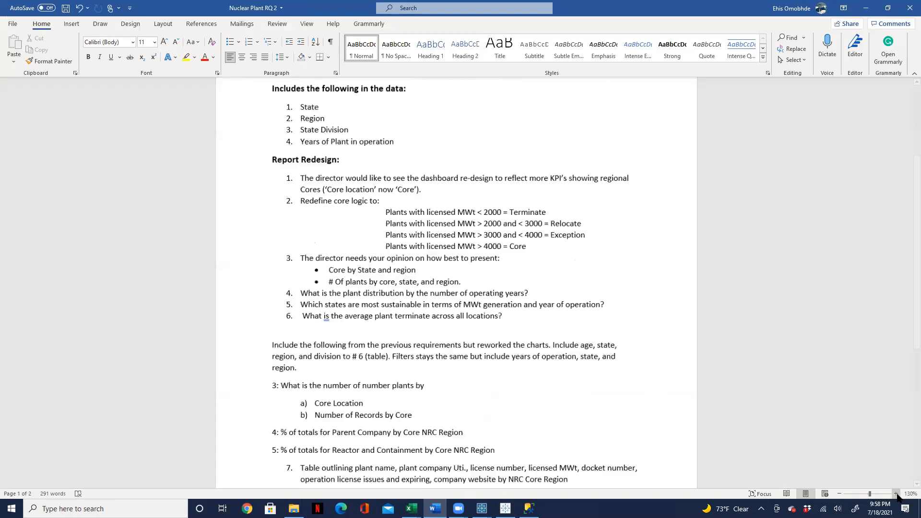
{"action": "scroll", "coordinate": [594, 432], "scroll_direction": "down", "scroll_amount": 2}
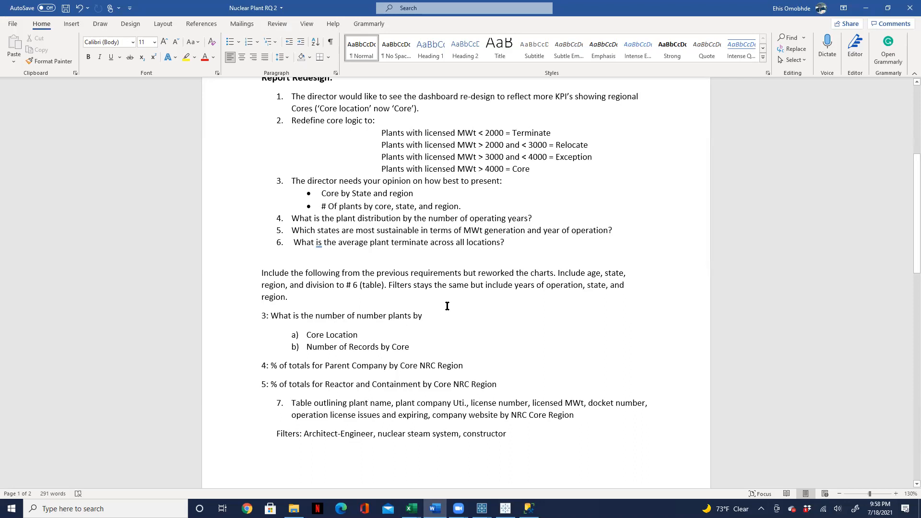
{"action": "triple_click", "coordinate": [336, 339]}
{"action": "triple_click", "coordinate": [337, 346]}
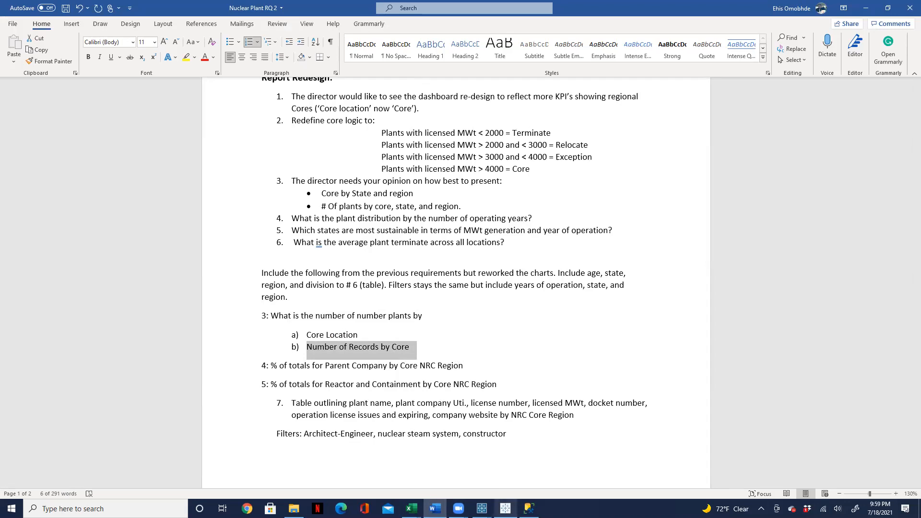
Switch back to Tableau and compare the per-category figures on the KPI sheet with the Core by State and region view on Dashboard 1.
{"action": "mouse_move", "coordinate": [505, 508]}
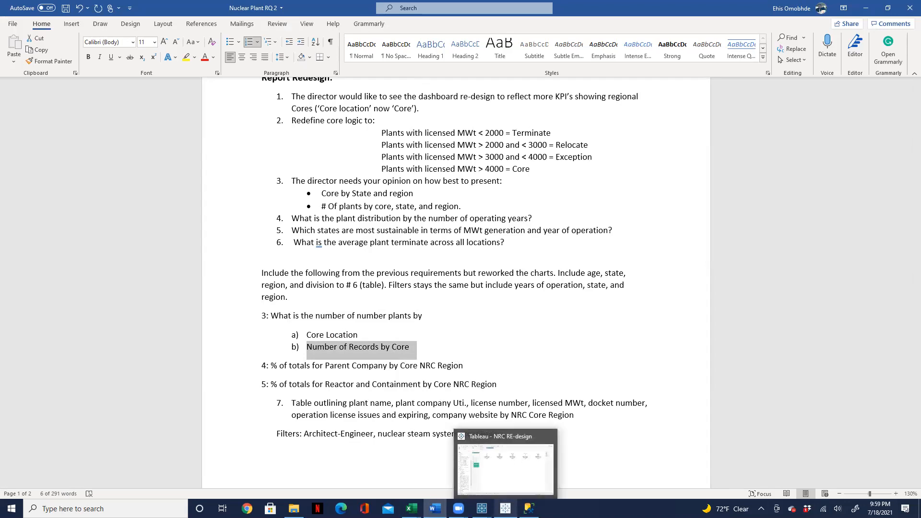
{"action": "left_click", "coordinate": [506, 479]}
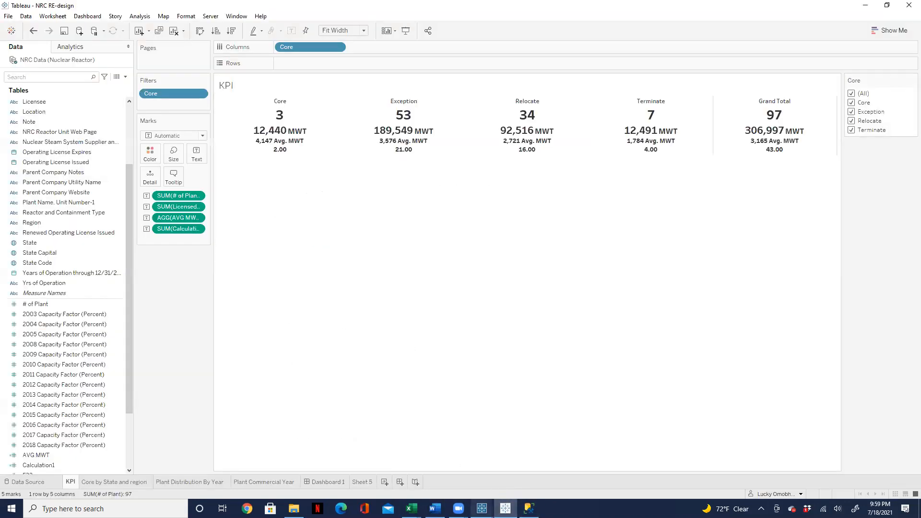
{"action": "mouse_move", "coordinate": [482, 509]}
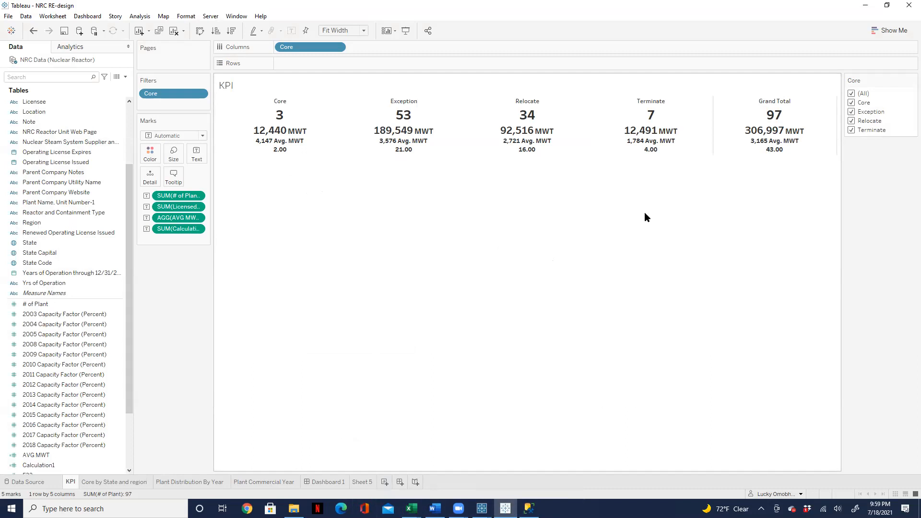
{"action": "mouse_move", "coordinate": [814, 121]}
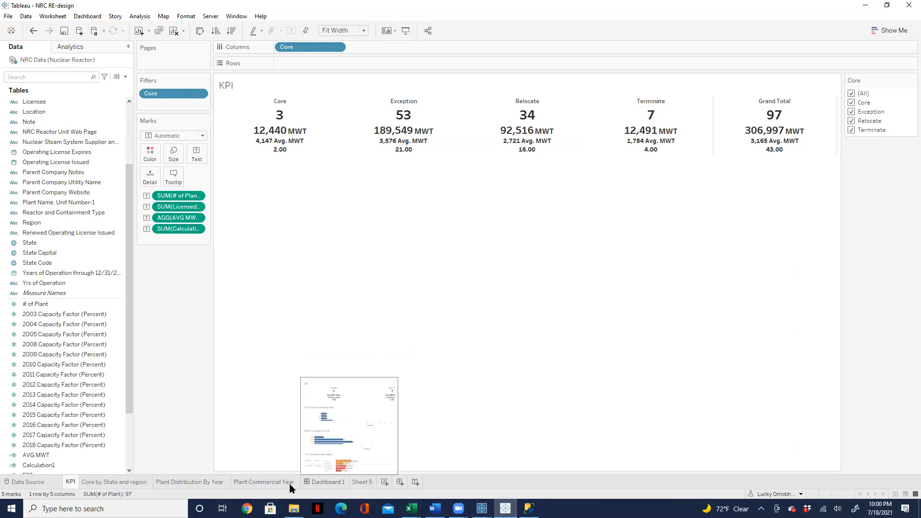
{"action": "left_click", "coordinate": [331, 482]}
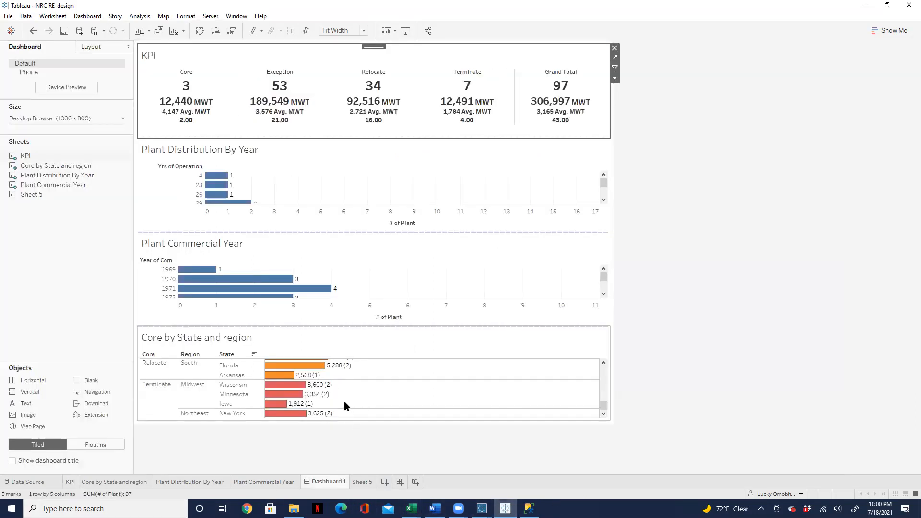
{"action": "mouse_move", "coordinate": [326, 384]}
{"action": "mouse_move", "coordinate": [283, 378]}
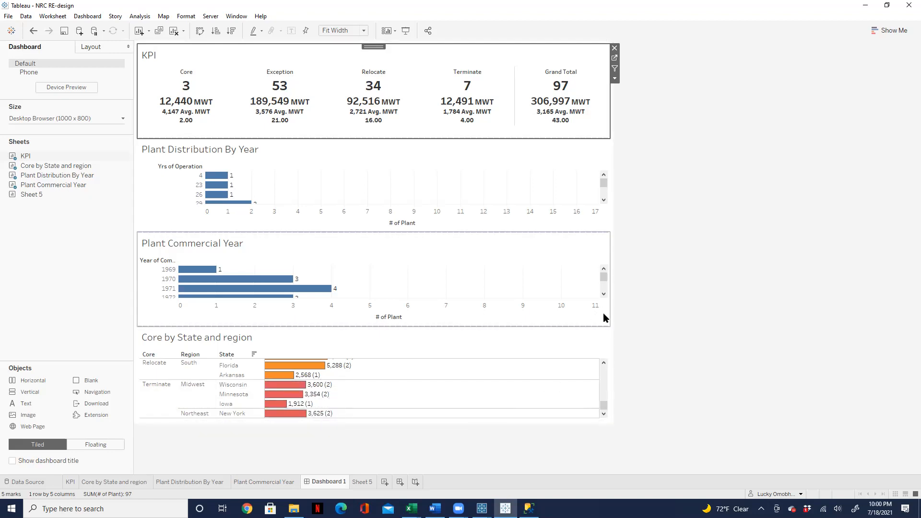
On the Core by State and region sheet, add an average reference line calculated per pane.
{"action": "left_click", "coordinate": [576, 339]}
{"action": "left_click", "coordinate": [615, 340]}
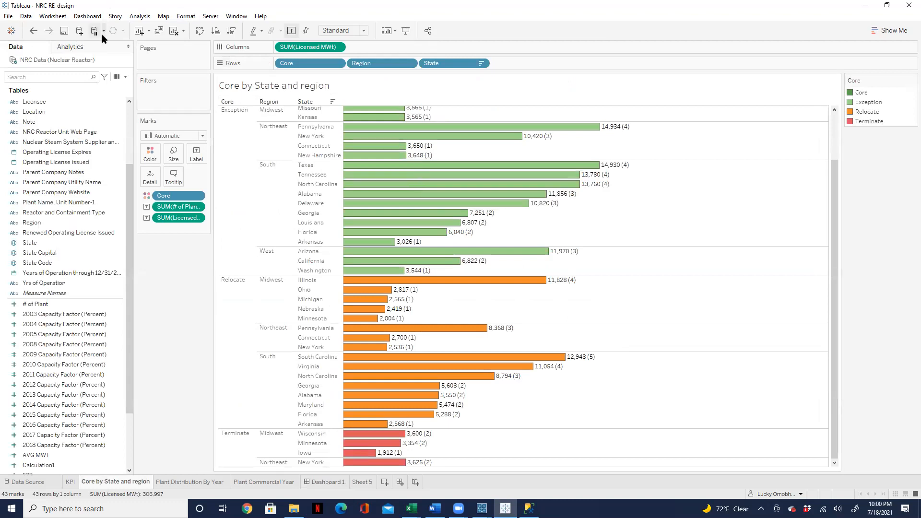
{"action": "left_click", "coordinate": [83, 48]}
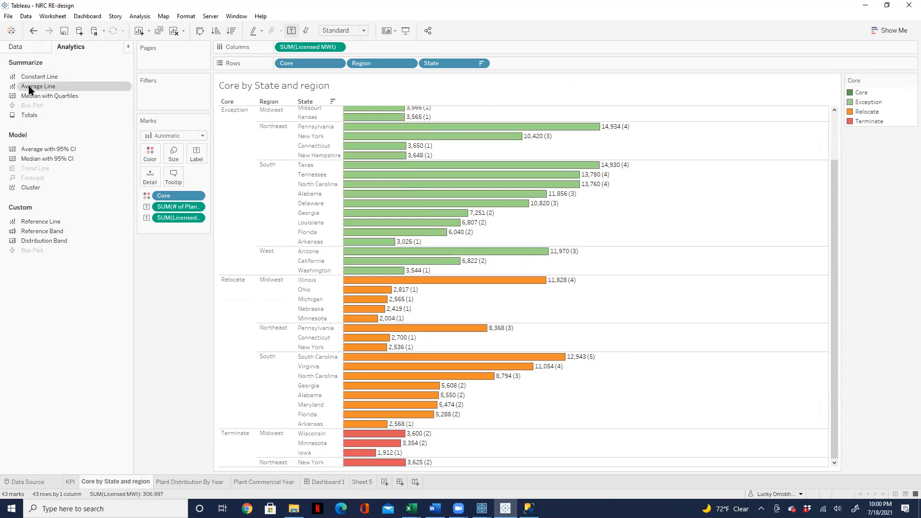
{"action": "left_click_drag", "start_coordinate": [28, 90], "coordinate": [149, 79]}
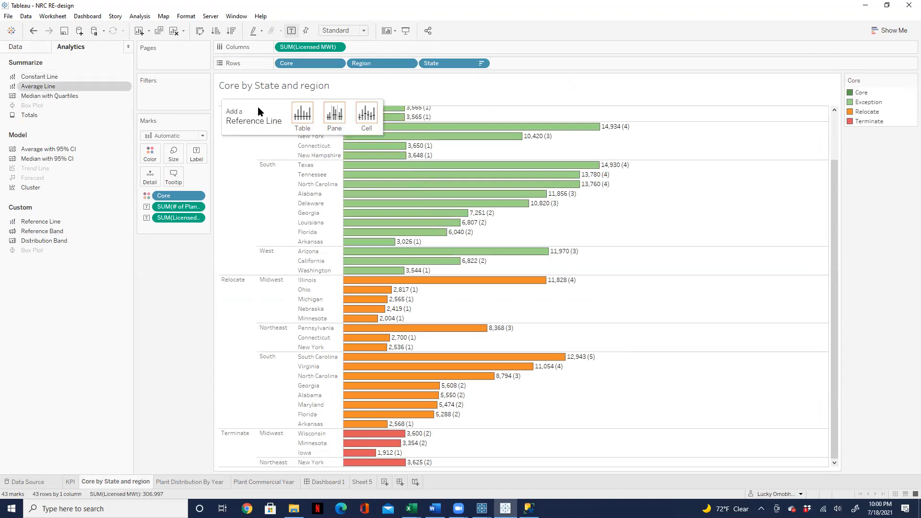
{"action": "left_click_drag", "start_coordinate": [258, 106], "coordinate": [331, 117]}
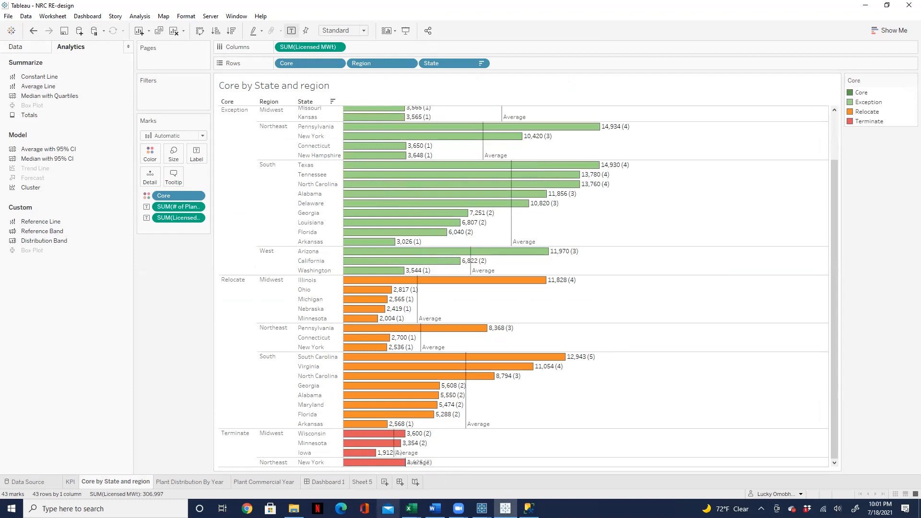
Edit the per-pane average reference line on the Core by State and region sheet so its label shows Value.
{"action": "mouse_move", "coordinate": [434, 463]}
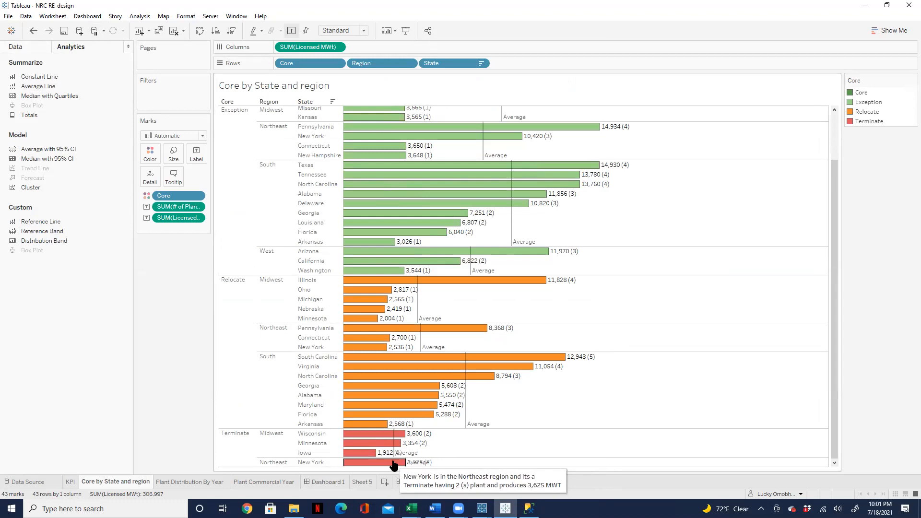
{"action": "mouse_move", "coordinate": [395, 452]}
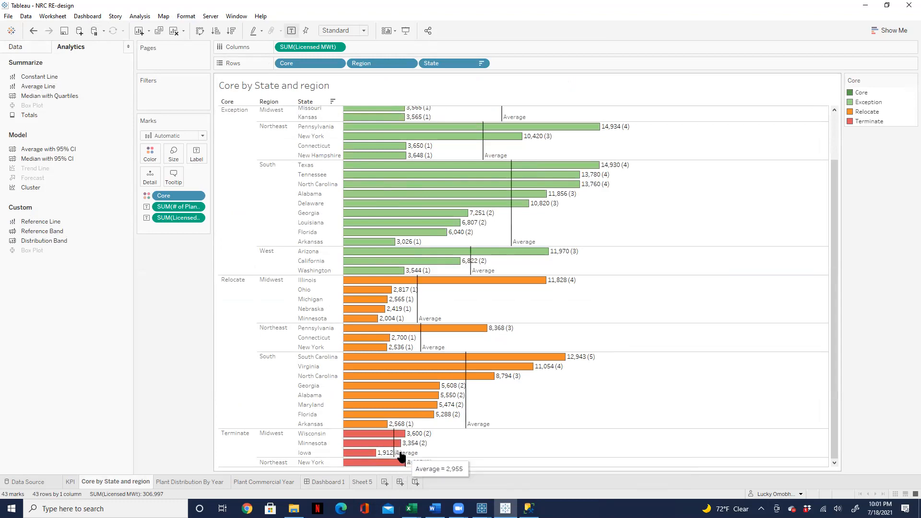
{"action": "right_click", "coordinate": [394, 448]}
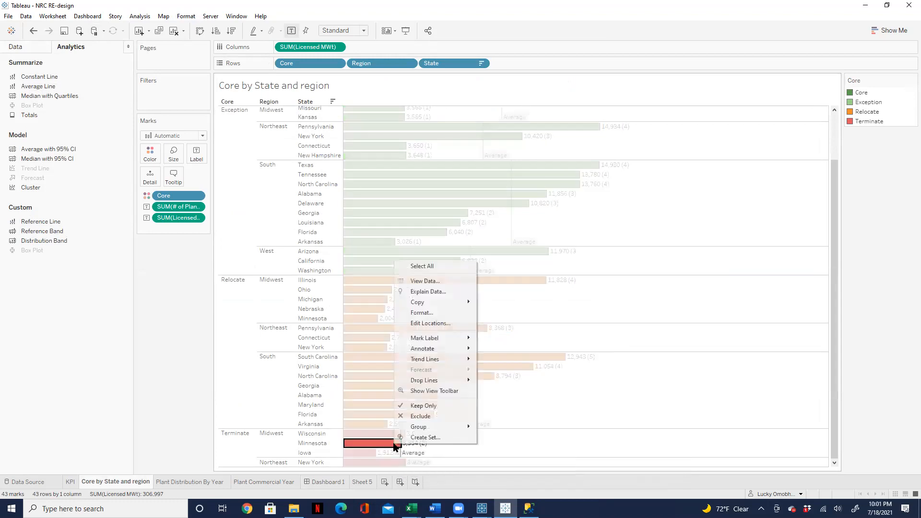
{"action": "left_click", "coordinate": [638, 401]}
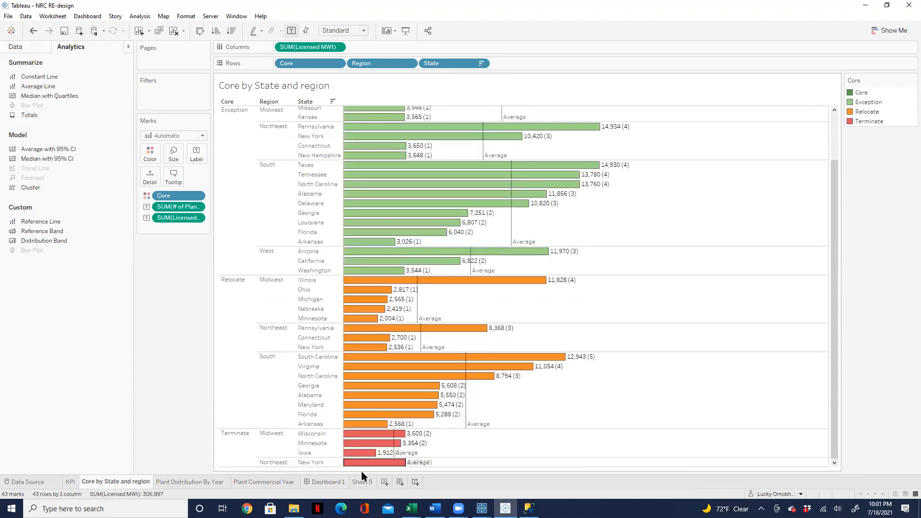
{"action": "mouse_move", "coordinate": [397, 451]}
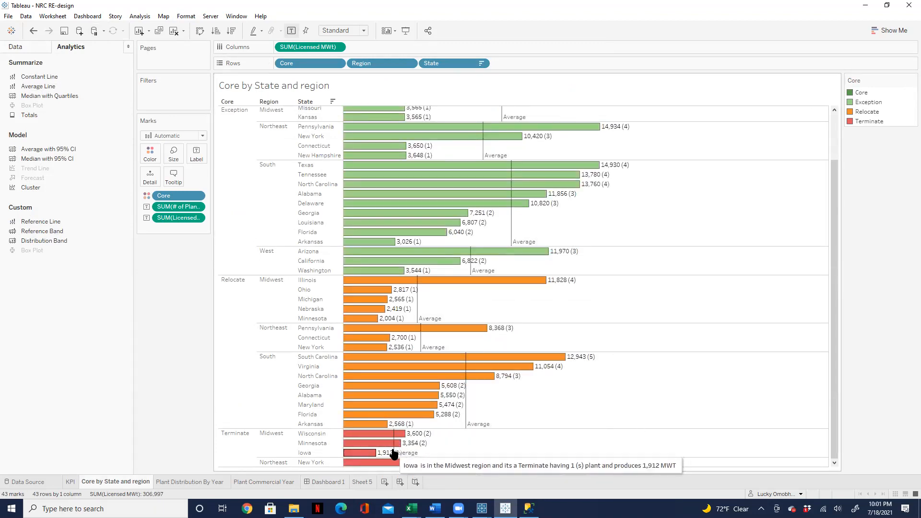
{"action": "right_click", "coordinate": [396, 447]}
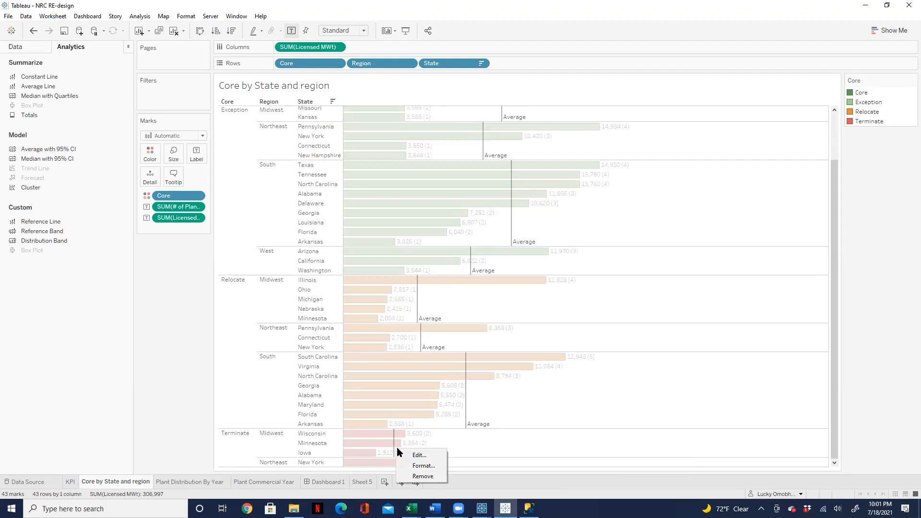
{"action": "left_click", "coordinate": [419, 456]}
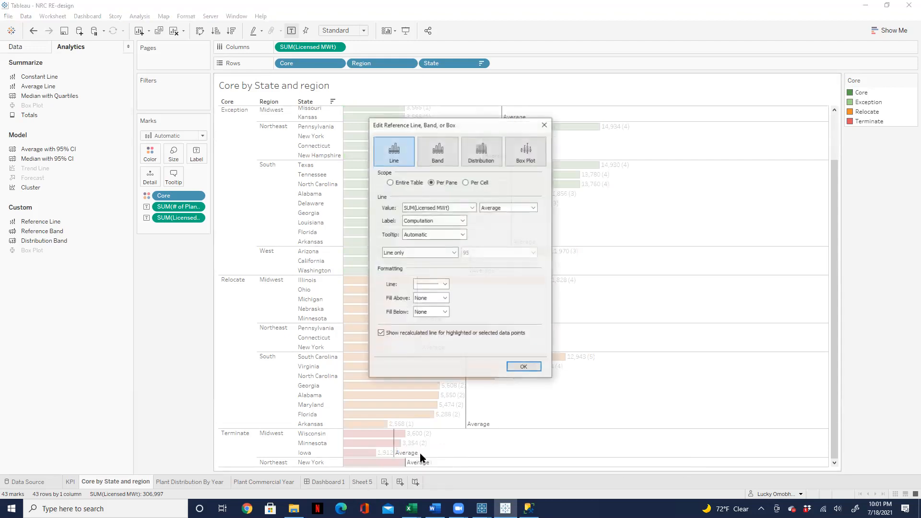
{"action": "left_click", "coordinate": [533, 208]}
{"action": "left_click", "coordinate": [524, 189]}
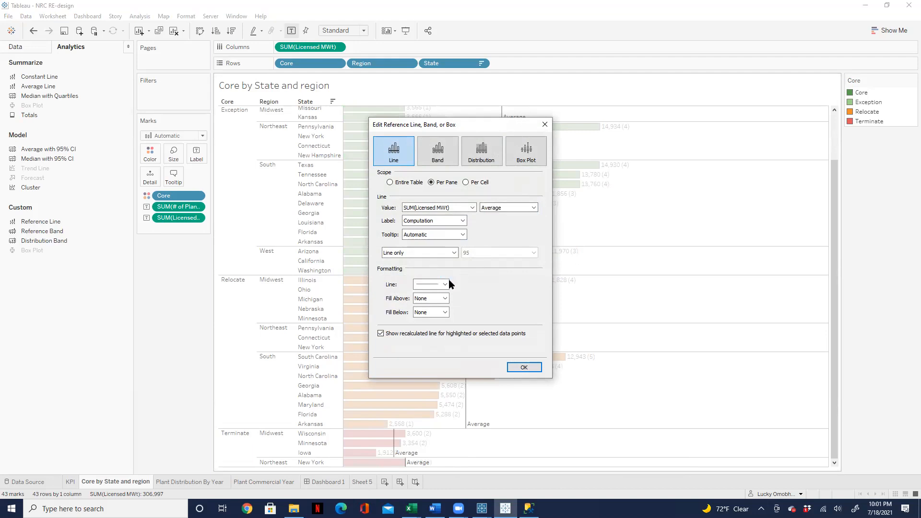
{"action": "left_click", "coordinate": [462, 221]}
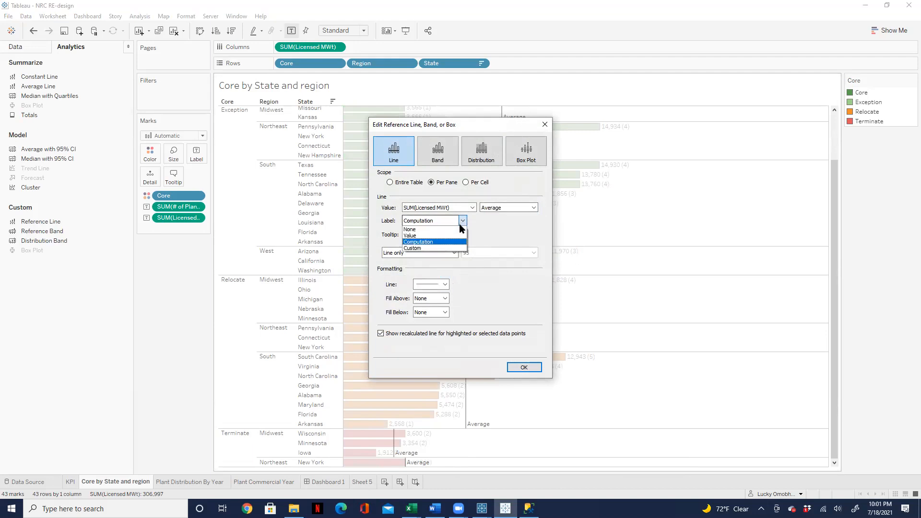
{"action": "left_click", "coordinate": [436, 236]}
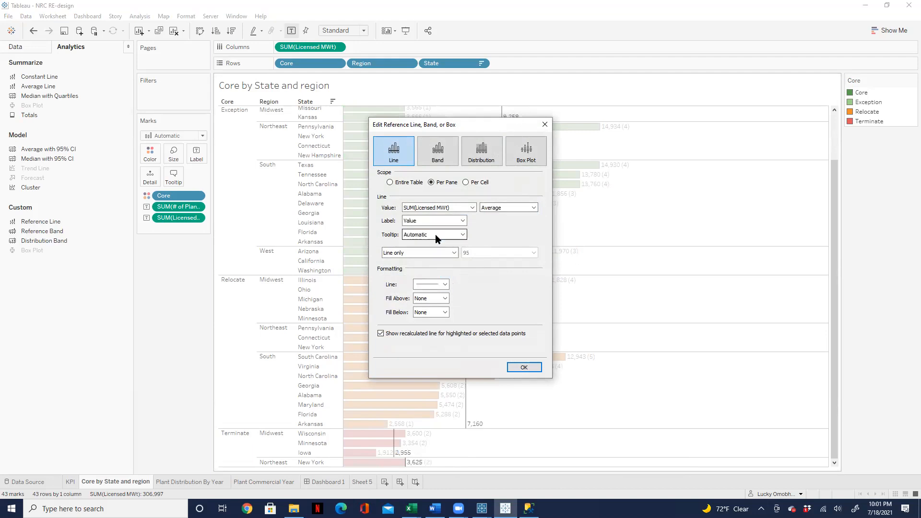
{"action": "left_click", "coordinate": [545, 125]}
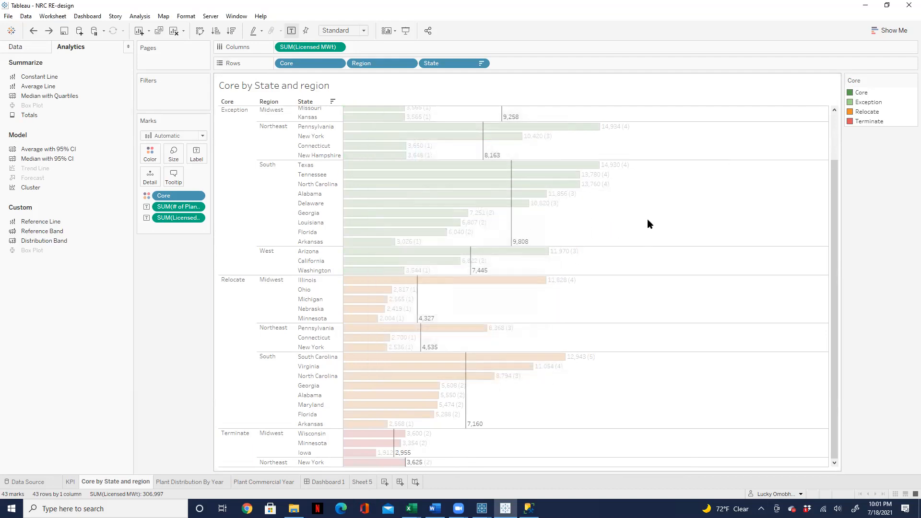
Undo the reference line changes, return to the Core by State and region sheet, and add an average line per pane again.
{"action": "key", "text": "ctrl+z"}
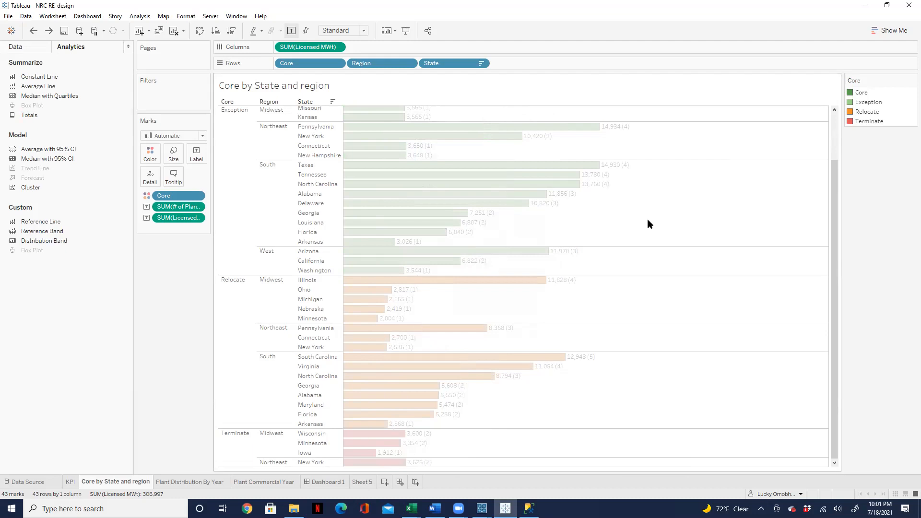
{"action": "key", "text": "ctrl+z"}
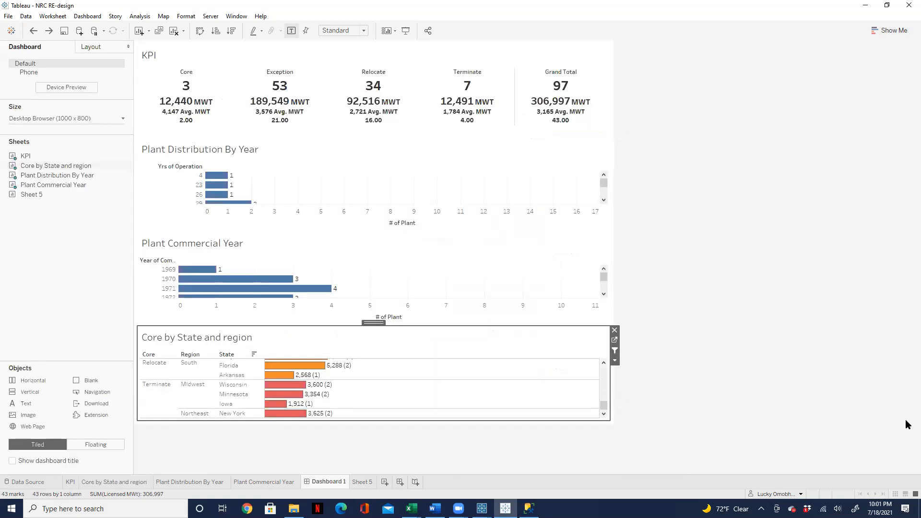
{"action": "left_click", "coordinate": [615, 340]}
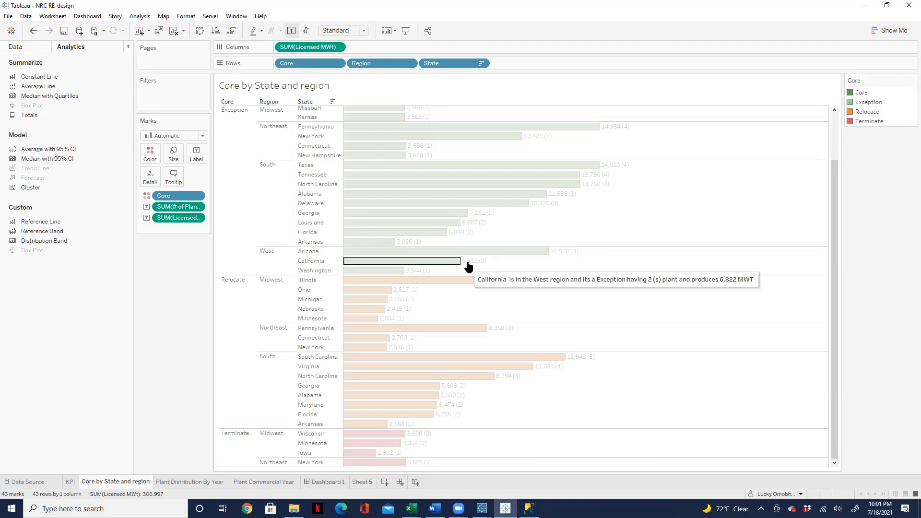
{"action": "left_click", "coordinate": [480, 323]}
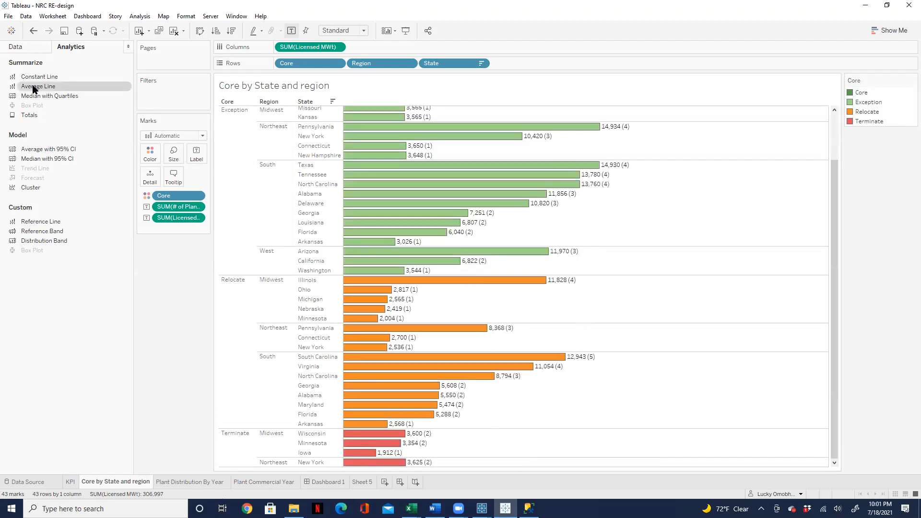
{"action": "left_click_drag", "start_coordinate": [34, 90], "coordinate": [334, 117]}
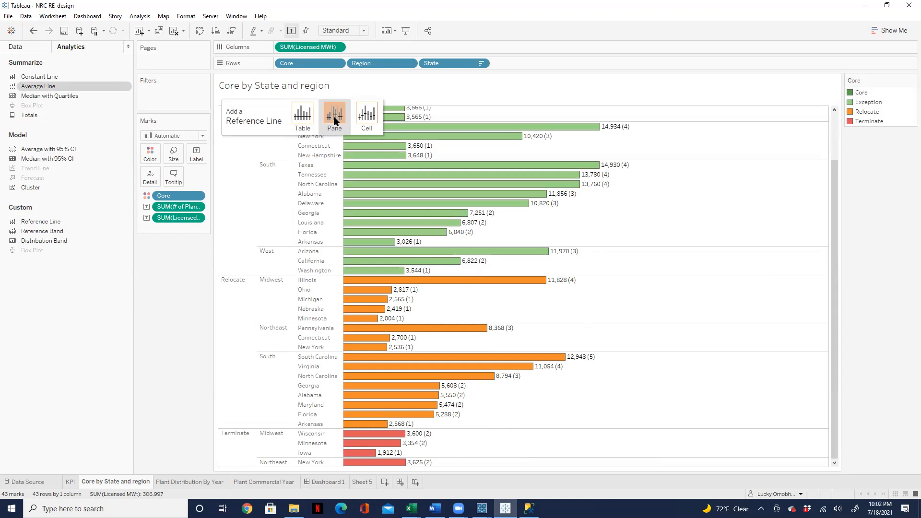
{"action": "left_click_drag", "start_coordinate": [335, 120], "coordinate": [335, 120]}
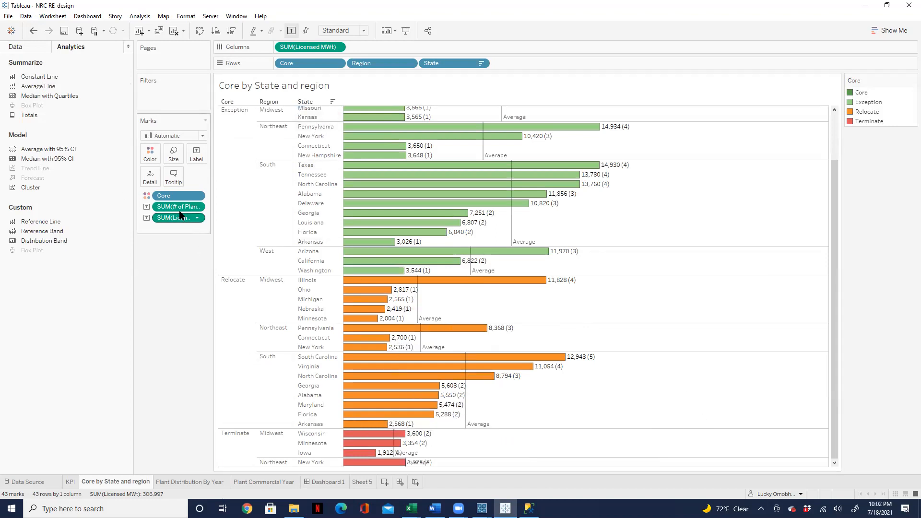
{"action": "left_click", "coordinate": [396, 444]}
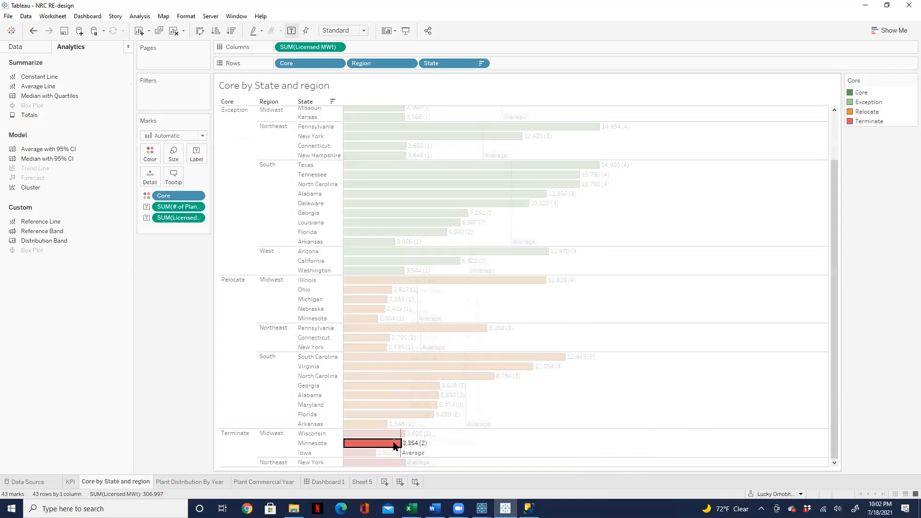
{"action": "right_click", "coordinate": [395, 446]}
{"action": "right_click", "coordinate": [402, 450]}
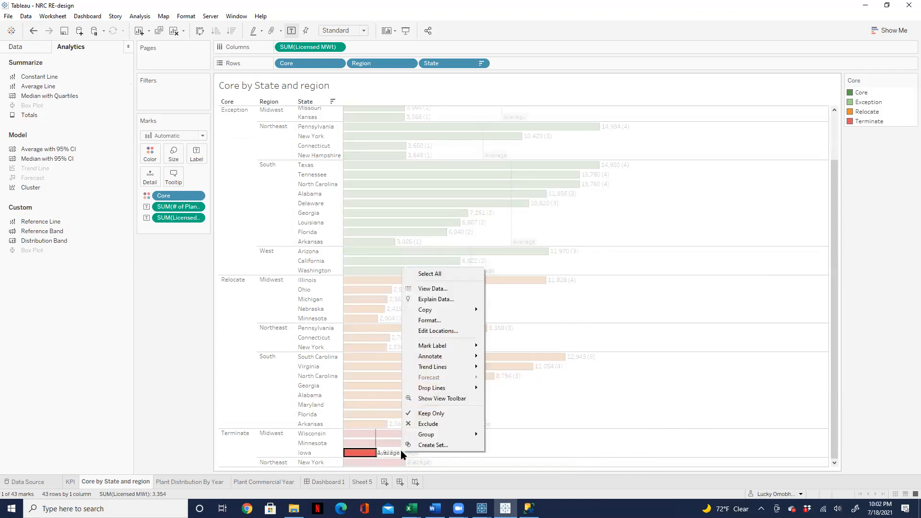
{"action": "left_click", "coordinate": [572, 421]}
{"action": "left_click", "coordinate": [574, 424]}
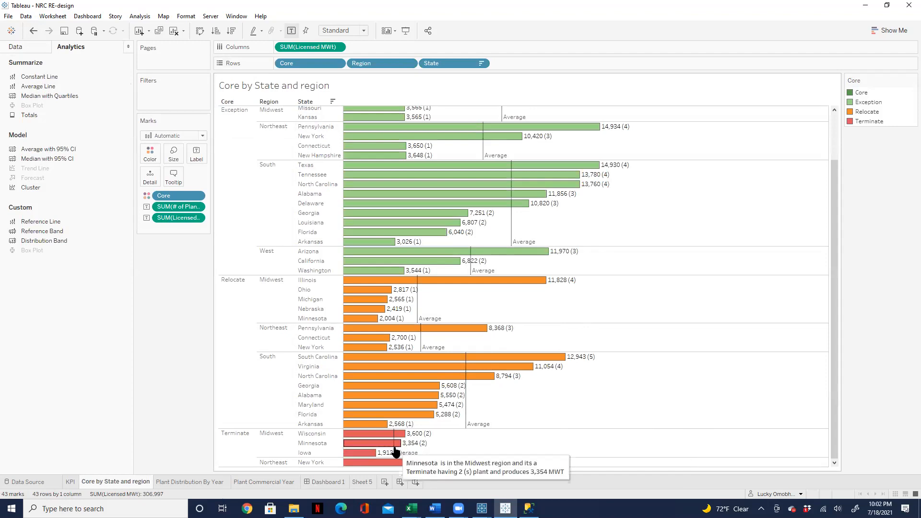
{"action": "right_click", "coordinate": [394, 449]}
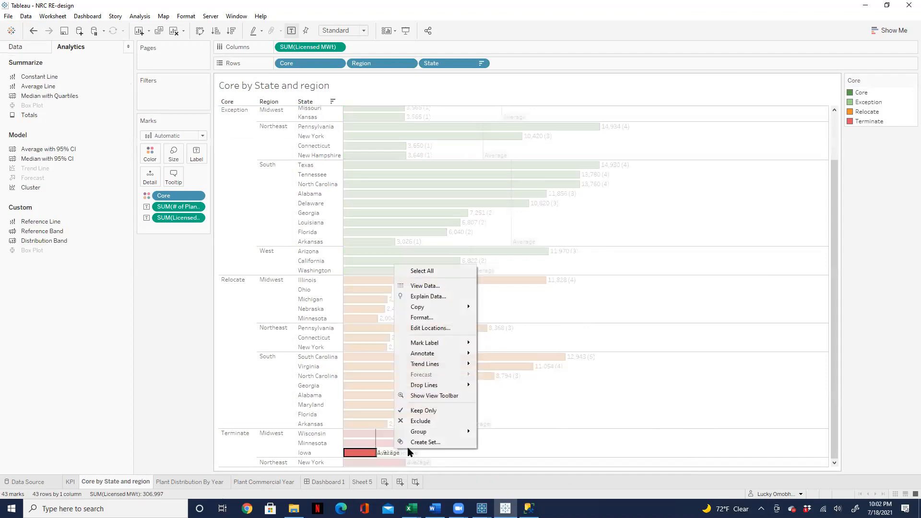
{"action": "left_click", "coordinate": [491, 435]}
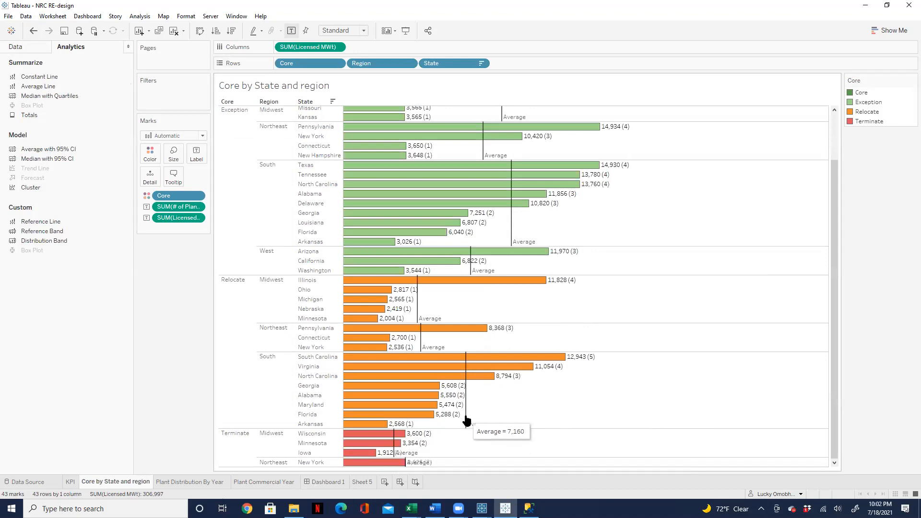
Edit the per-pane average reference line to use SUM(# of Plant) and set its label to Value.
{"action": "right_click", "coordinate": [466, 418]}
{"action": "left_click", "coordinate": [489, 422]}
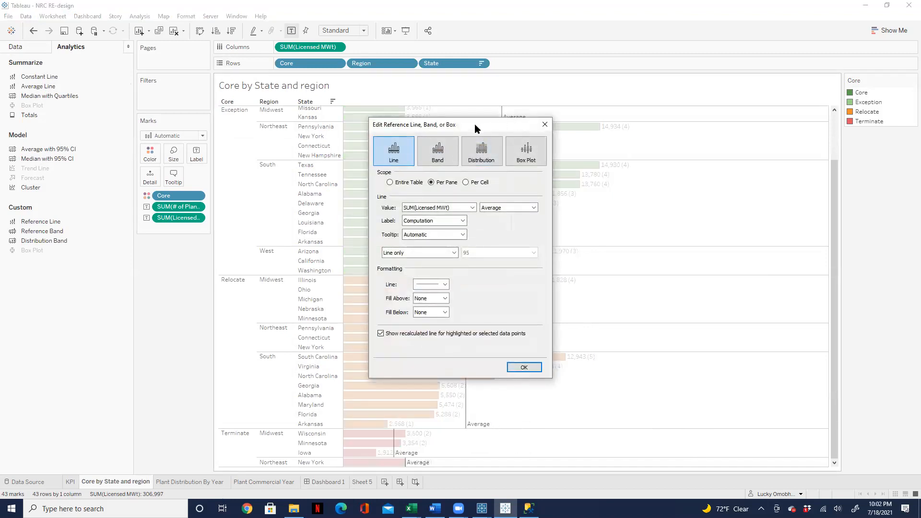
{"action": "left_click_drag", "start_coordinate": [474, 124], "coordinate": [200, 107]}
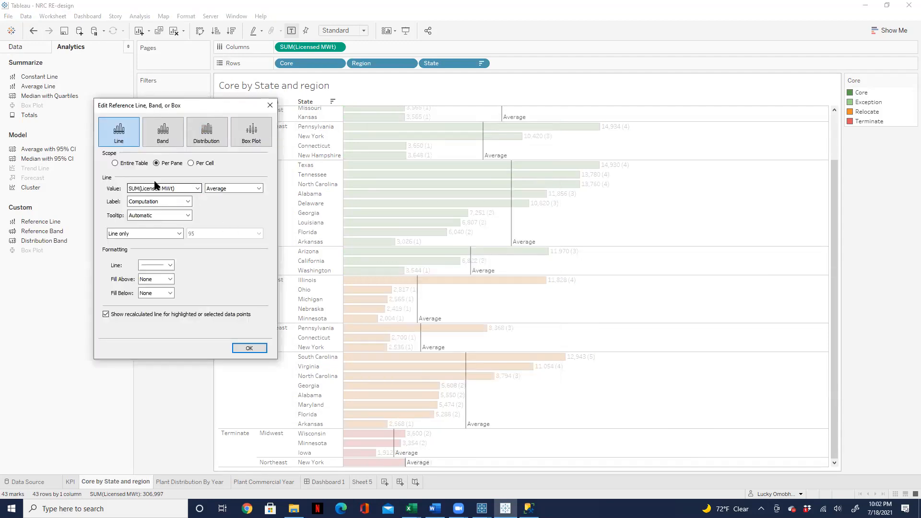
{"action": "left_click", "coordinate": [198, 188]}
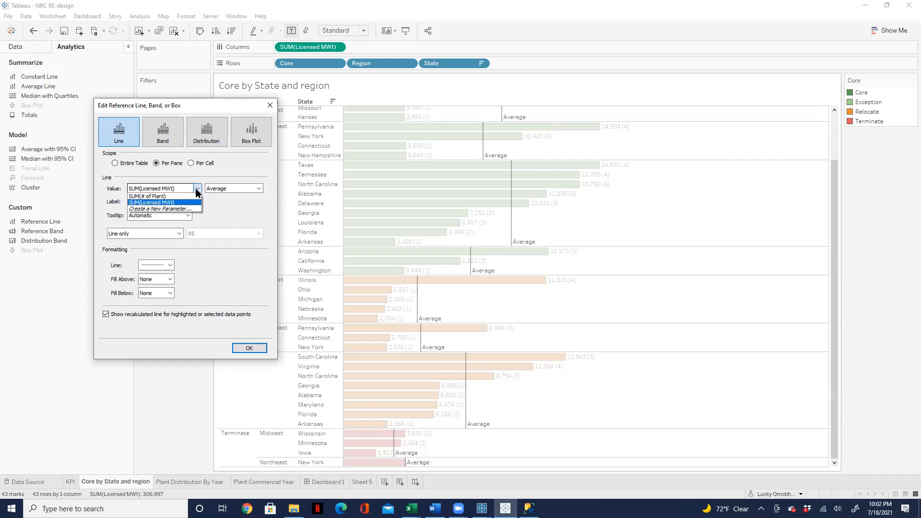
{"action": "left_click", "coordinate": [174, 197]}
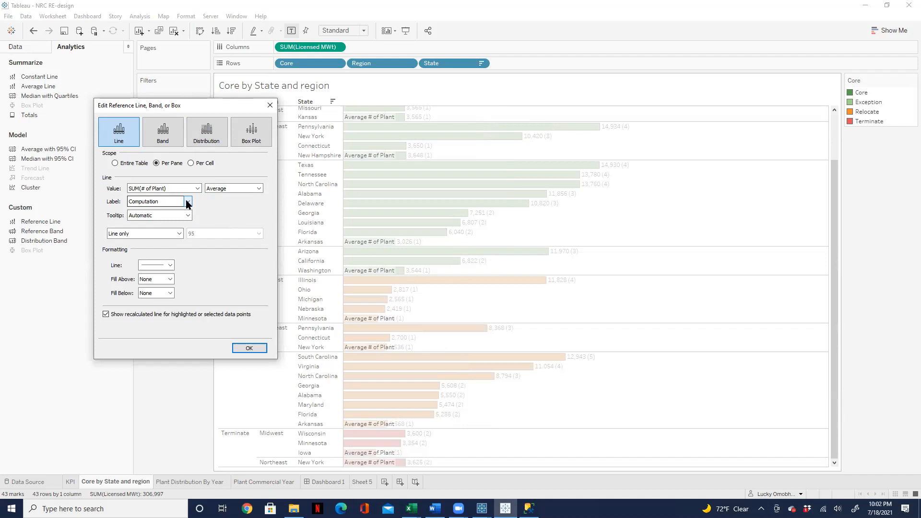
{"action": "left_click", "coordinate": [187, 201]}
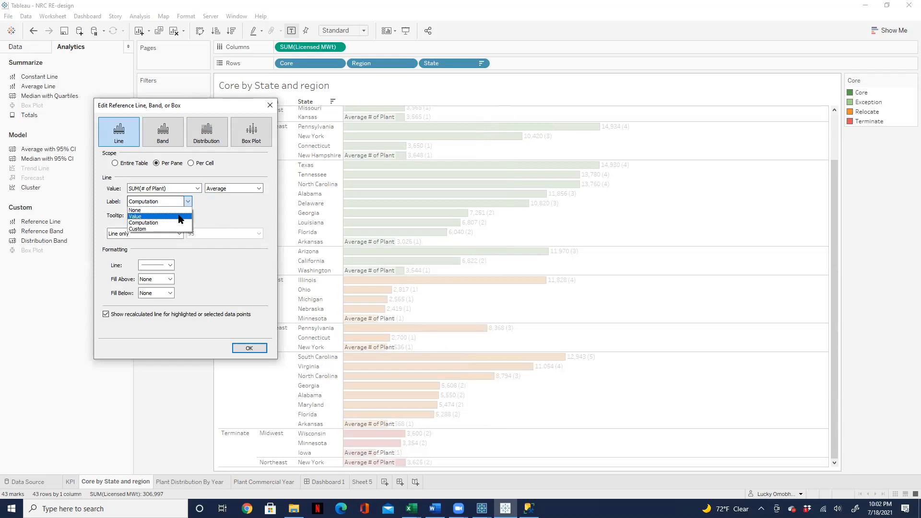
{"action": "left_click", "coordinate": [179, 216]}
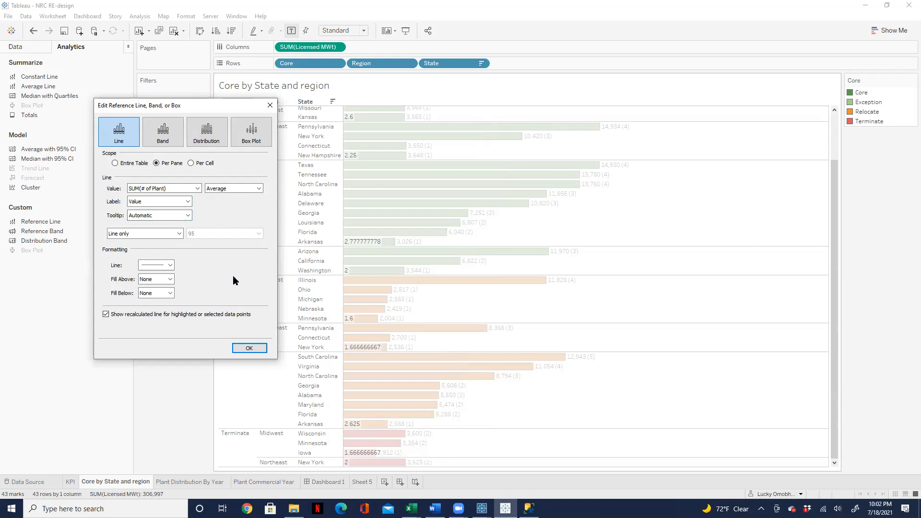
{"action": "left_click", "coordinate": [249, 347]}
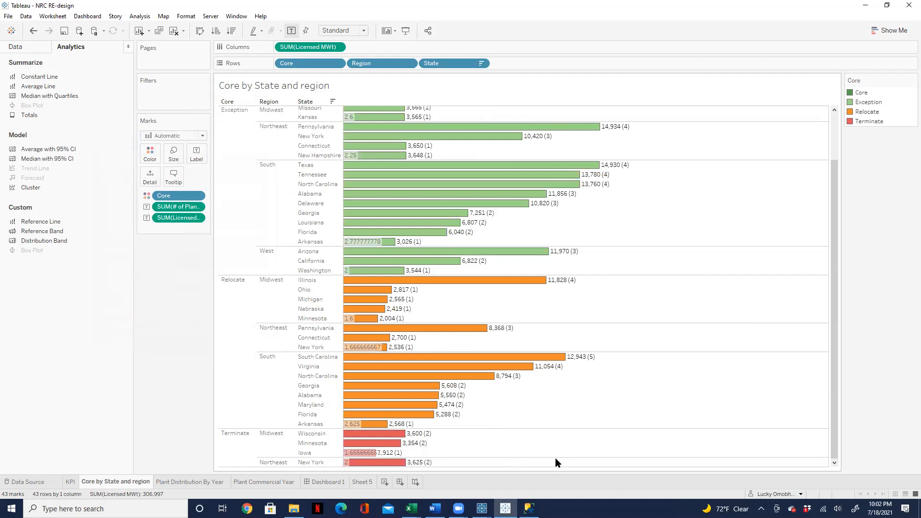
Check the average plant labels for the Terminate regions and undo the reference line's value and label changes.
{"action": "mouse_move", "coordinate": [358, 451]}
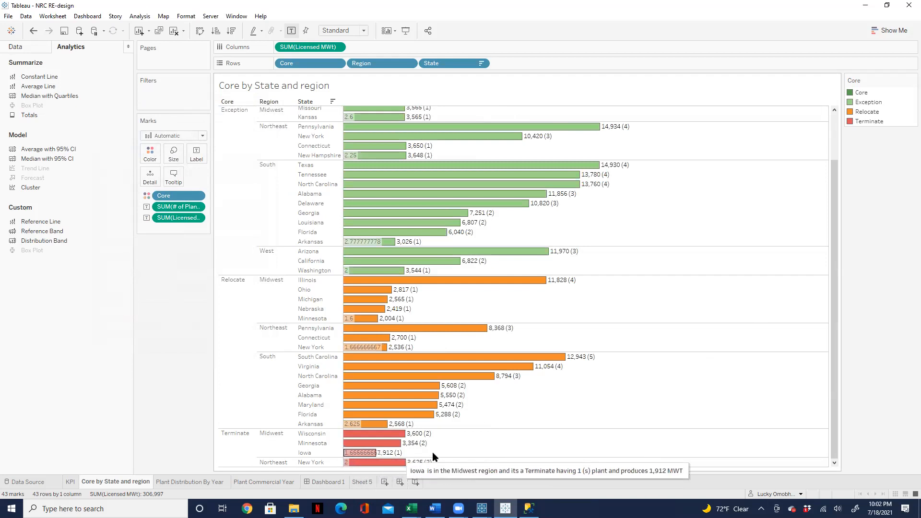
{"action": "mouse_move", "coordinate": [422, 444]}
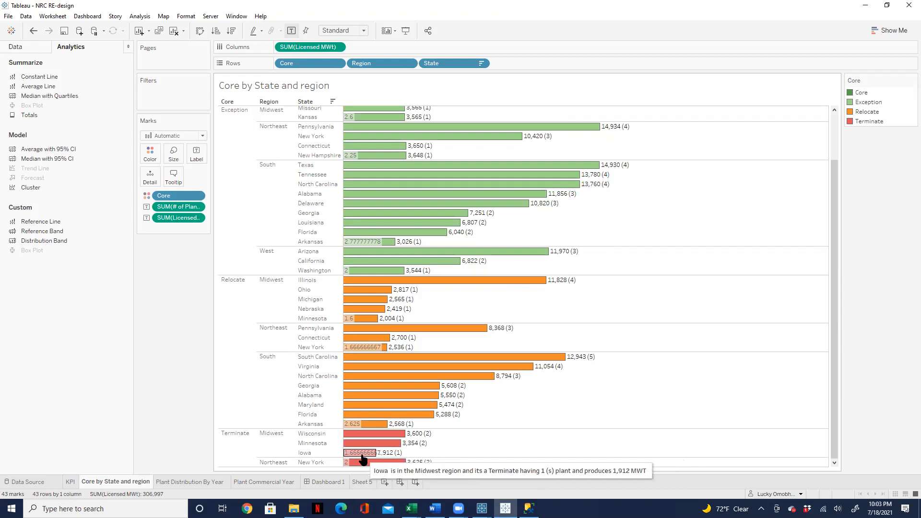
{"action": "mouse_move", "coordinate": [393, 462]}
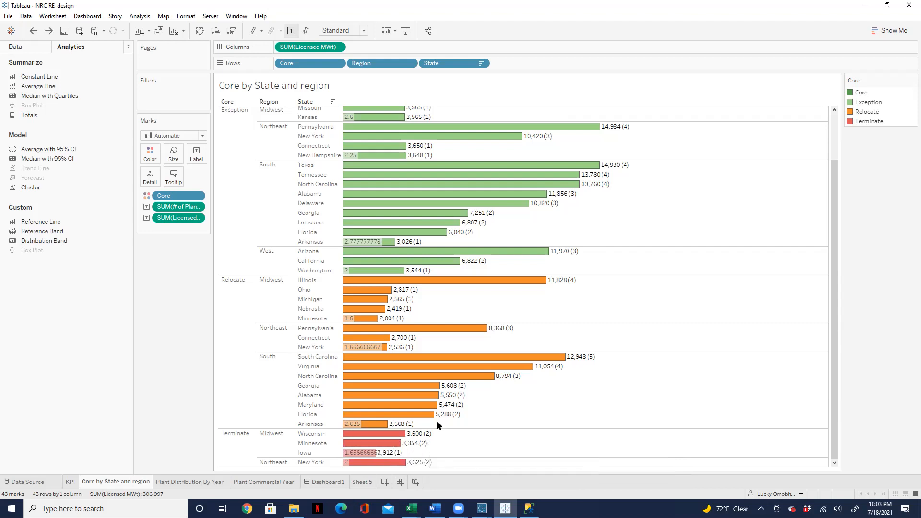
{"action": "key", "text": "ctrl+z"}
{"action": "key", "text": "ctrl+z"}
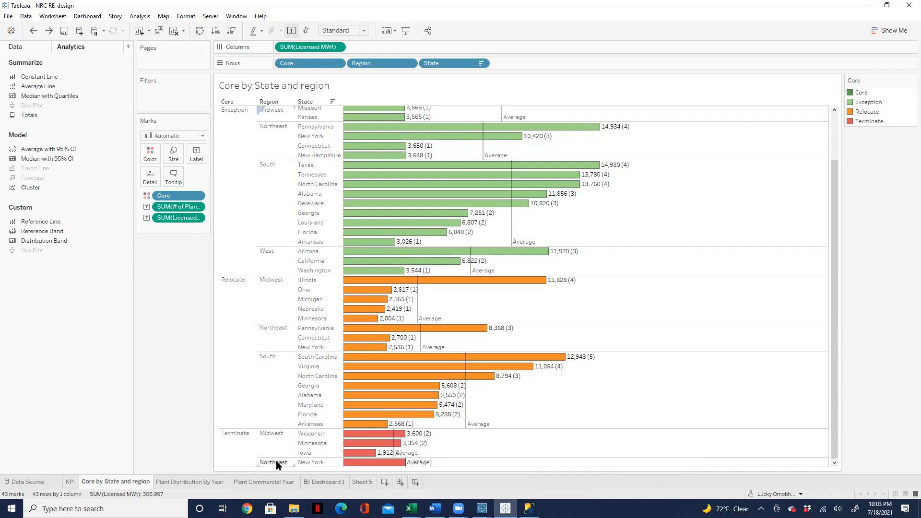
Edit the average reference line on Core by State and region to span the entire table with its label set to Value.
{"action": "mouse_move", "coordinate": [379, 435]}
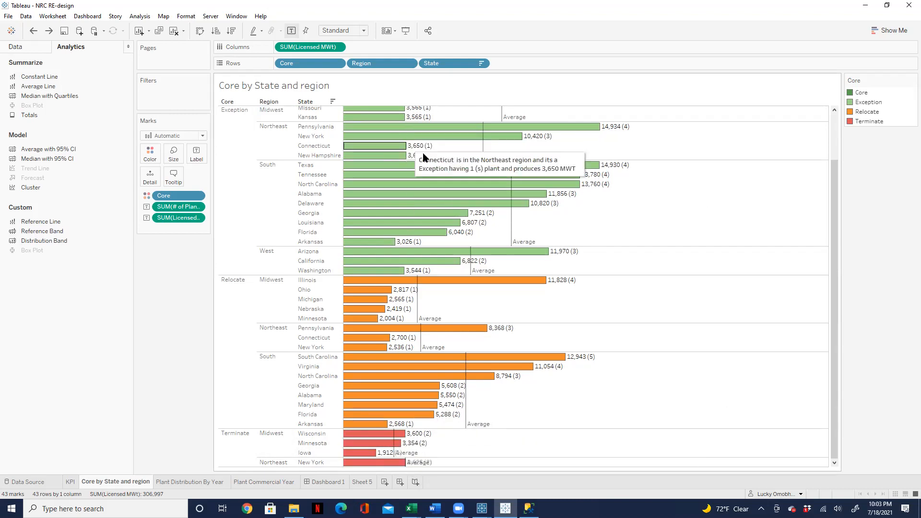
{"action": "right_click", "coordinate": [512, 218]}
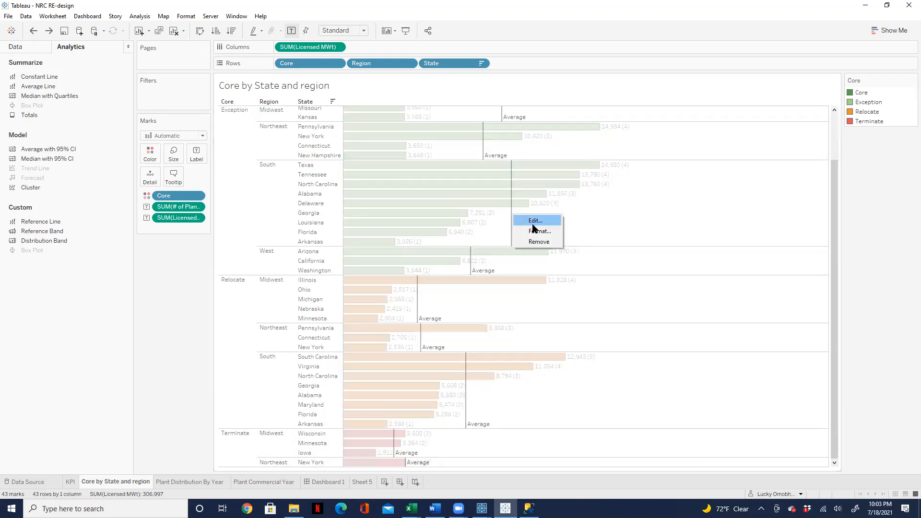
{"action": "left_click", "coordinate": [534, 222]}
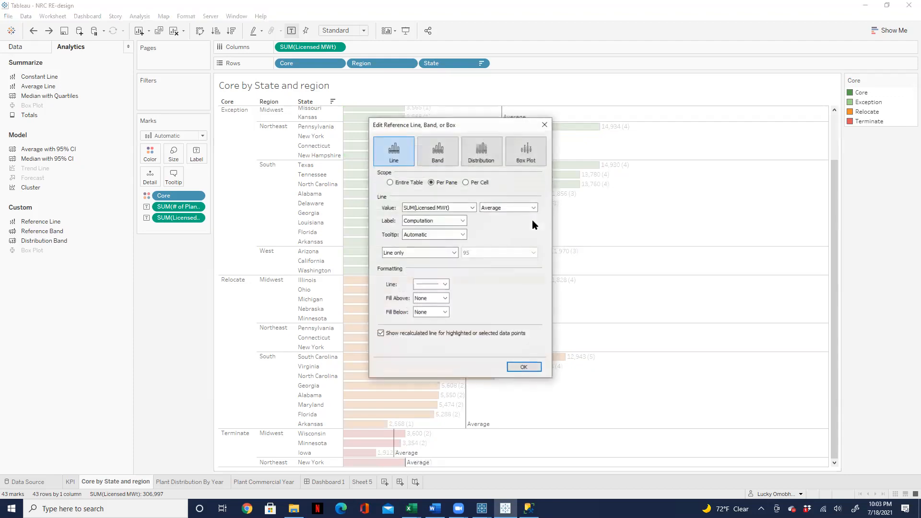
{"action": "left_click", "coordinate": [390, 183]}
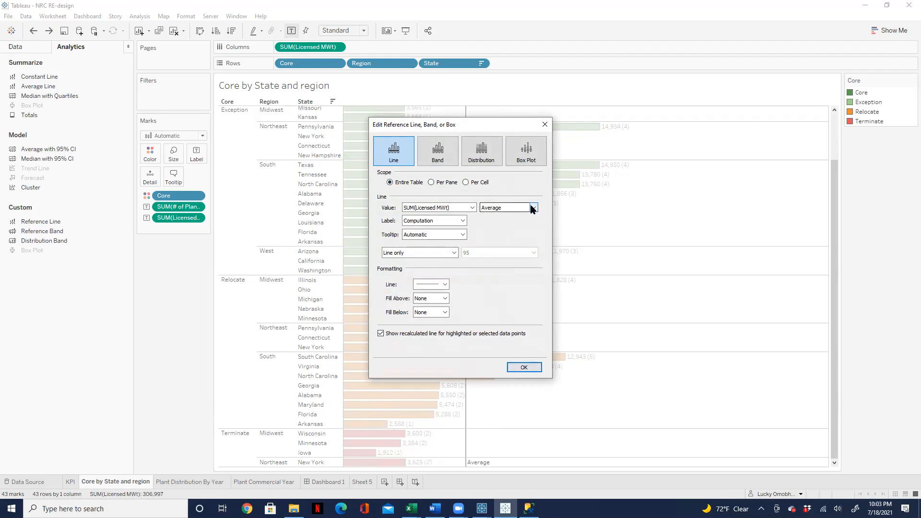
{"action": "left_click", "coordinate": [463, 222]}
{"action": "left_click", "coordinate": [448, 236]}
{"action": "left_click", "coordinate": [545, 124]}
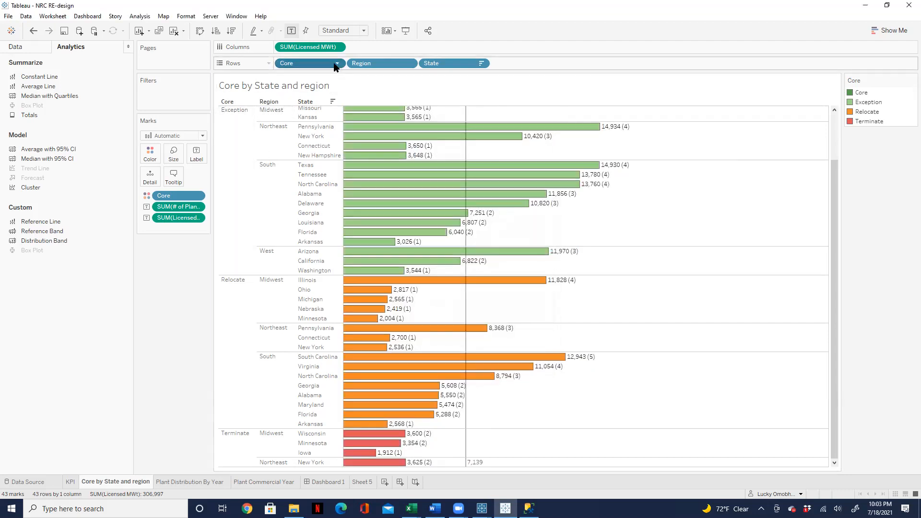
Show the Core filter and exclude Core, Exception and Relocate so only Terminate remains.
{"action": "left_click", "coordinate": [338, 64]}
{"action": "left_click", "coordinate": [288, 91]}
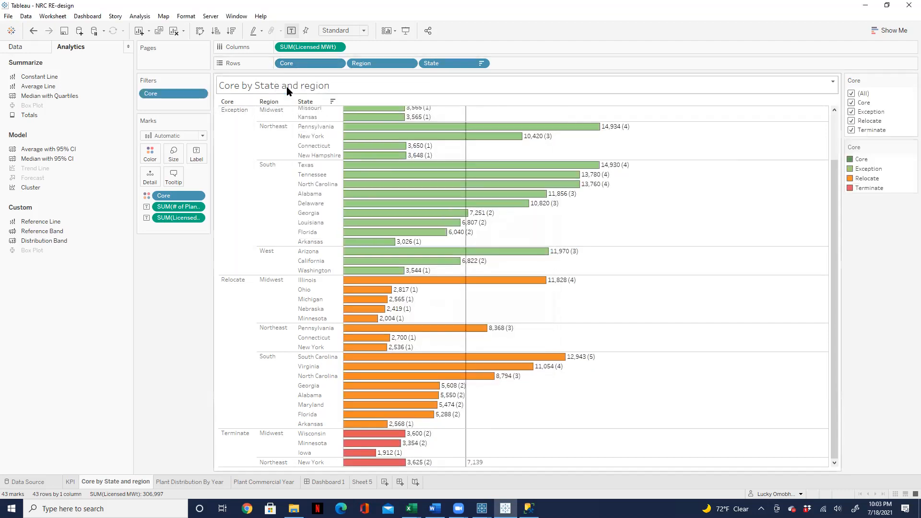
{"action": "left_click", "coordinate": [852, 102]}
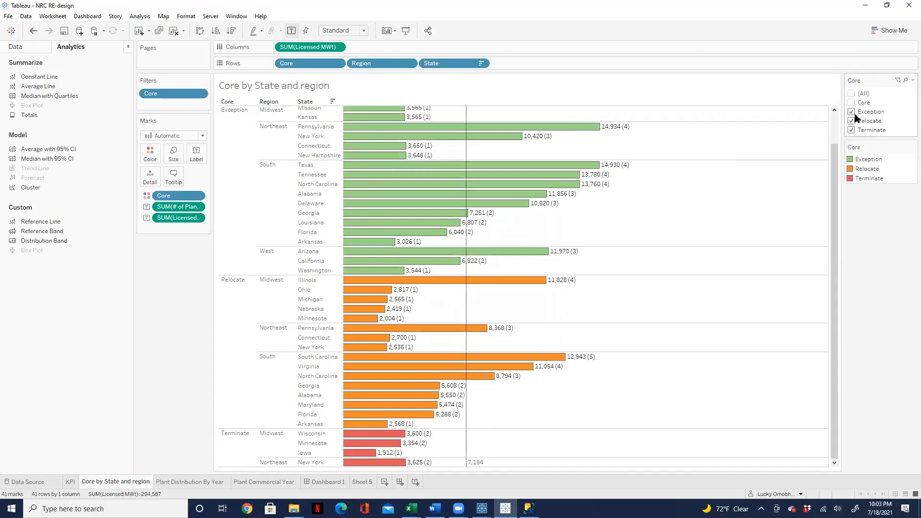
{"action": "left_click", "coordinate": [852, 112]}
{"action": "left_click", "coordinate": [852, 121]}
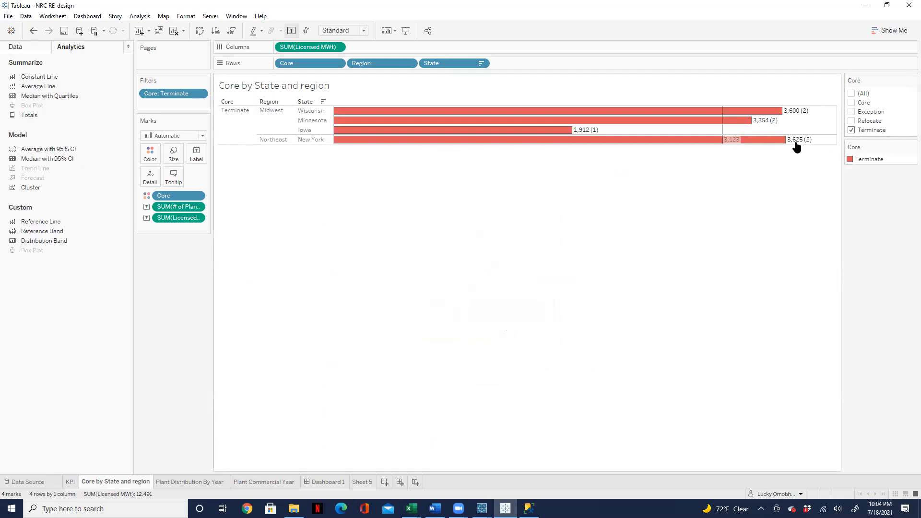
Edit the average line in the Terminate view to use SUM(# of Plant) and inspect its label.
{"action": "right_click", "coordinate": [722, 134]}
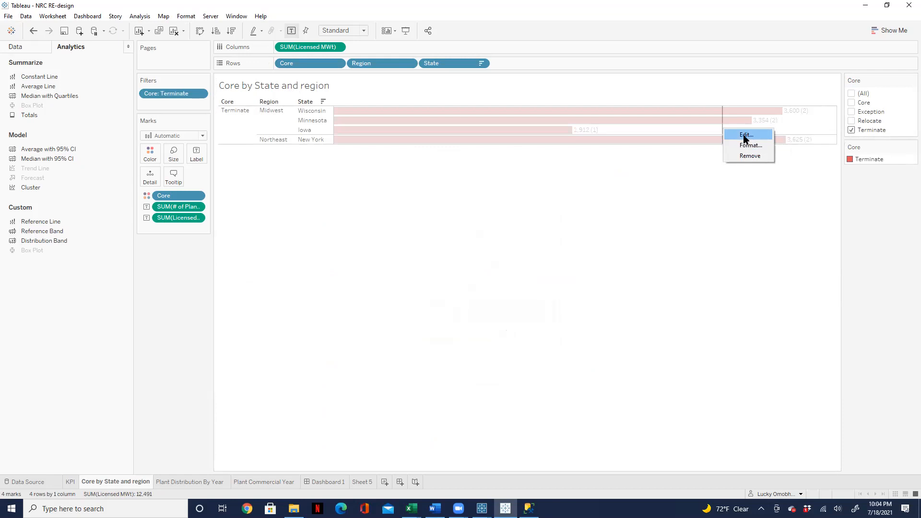
{"action": "left_click", "coordinate": [746, 135]}
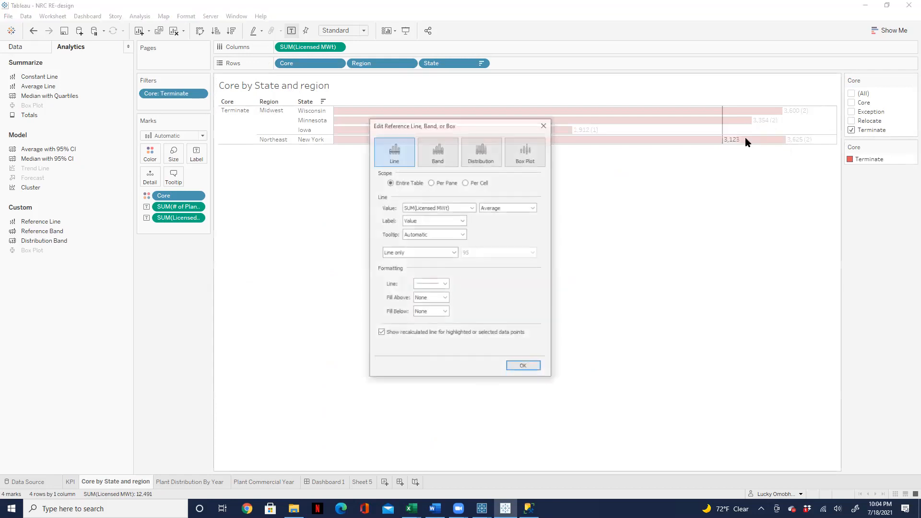
{"action": "left_click", "coordinate": [474, 207]}
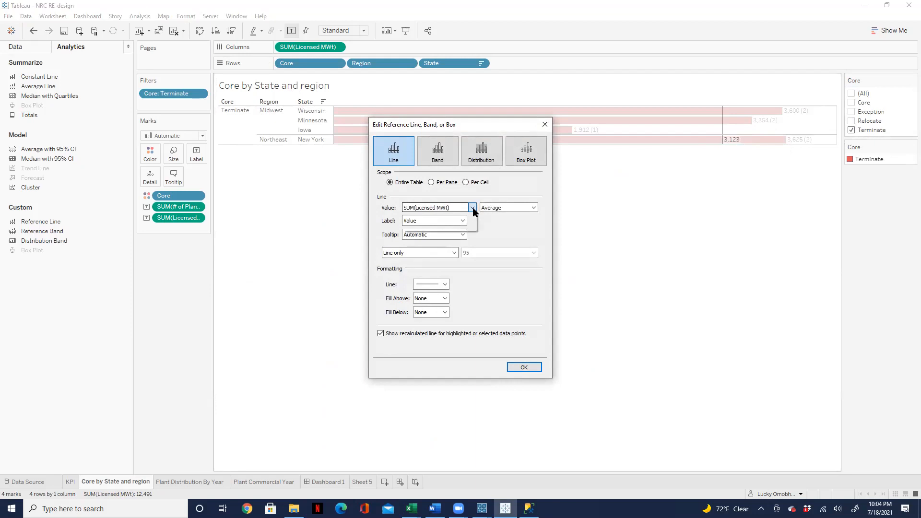
{"action": "left_click", "coordinate": [456, 216]}
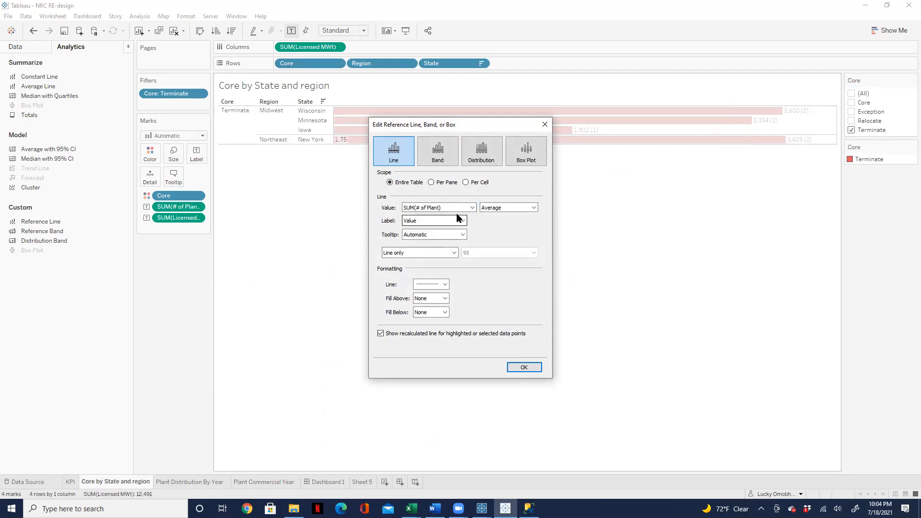
{"action": "left_click", "coordinate": [524, 367]}
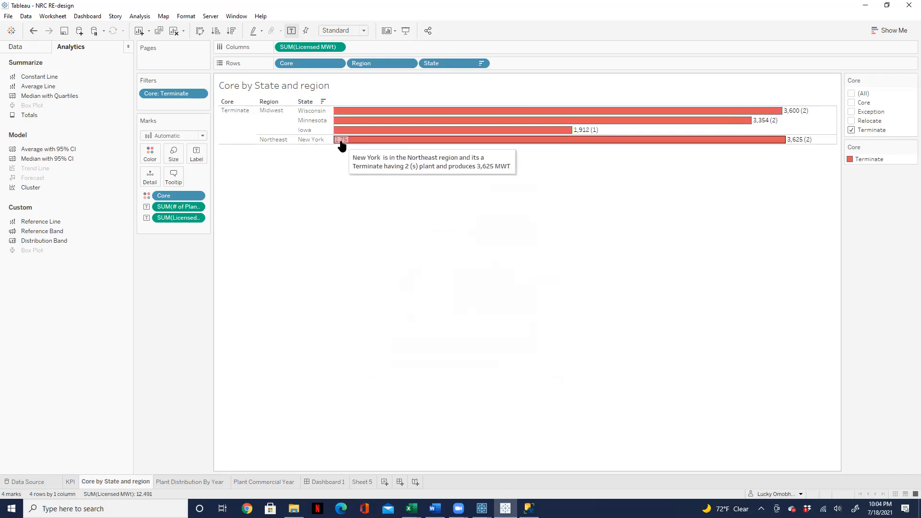
{"action": "mouse_move", "coordinate": [356, 145]}
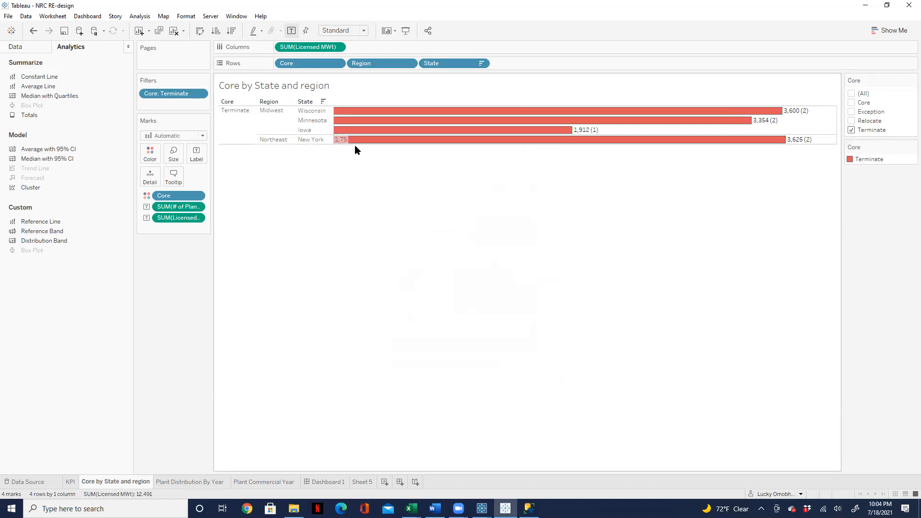
Reselect all Core categories, then undo back through the reference line and filter changes to the unfiltered average of SUM(Licensed MWt).
{"action": "left_click", "coordinate": [852, 93]}
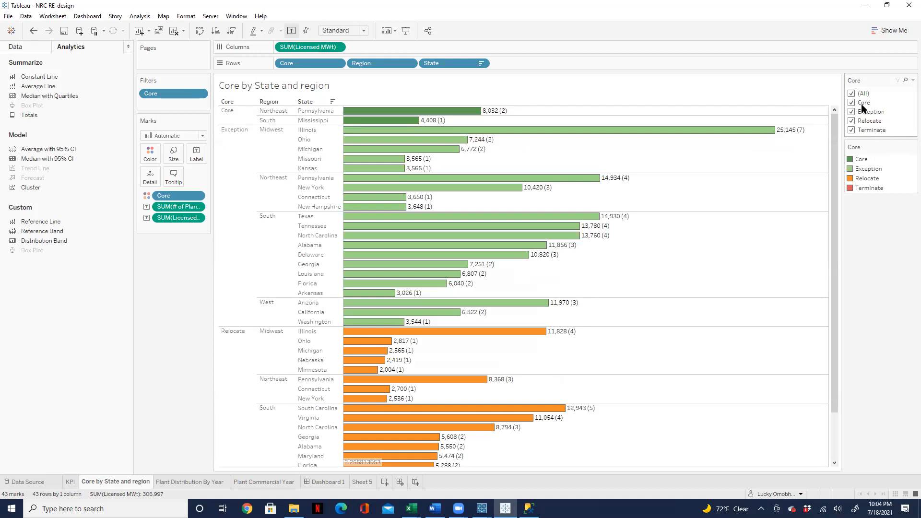
{"action": "left_click_drag", "start_coordinate": [835, 169], "coordinate": [845, 350]}
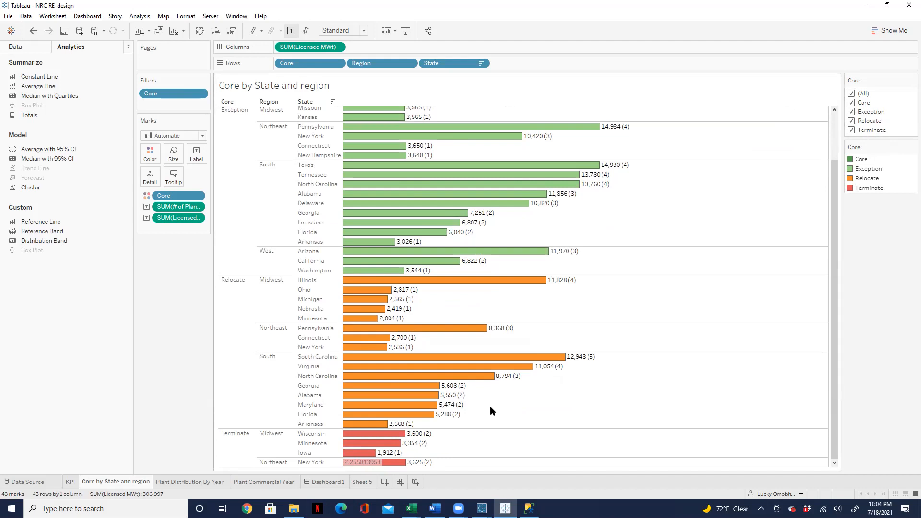
{"action": "key", "text": "ctrl+z"}
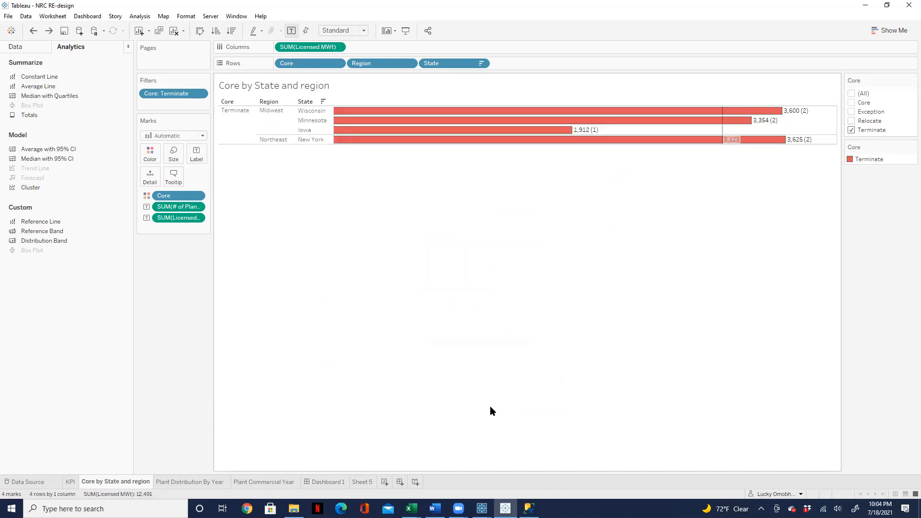
{"action": "key", "text": "ctrl+z"}
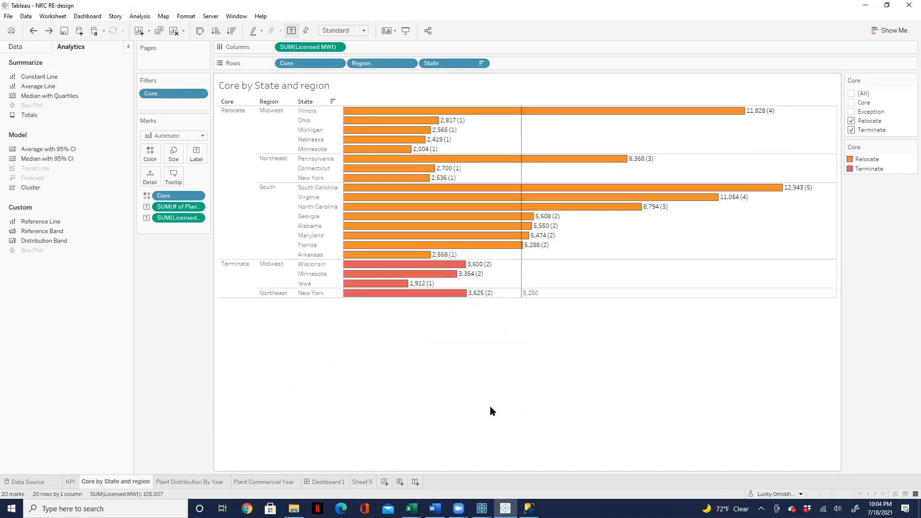
{"action": "key", "text": "ctrl+z"}
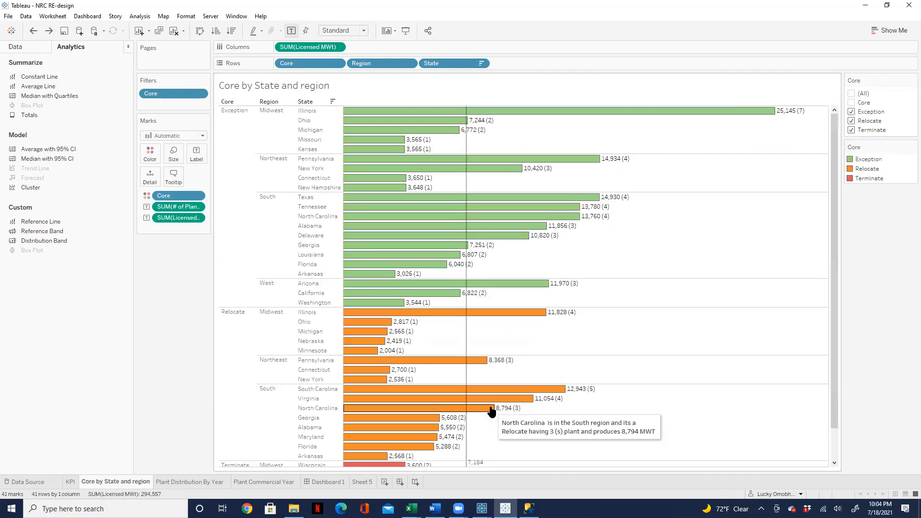
{"action": "key", "text": "ctrl+z"}
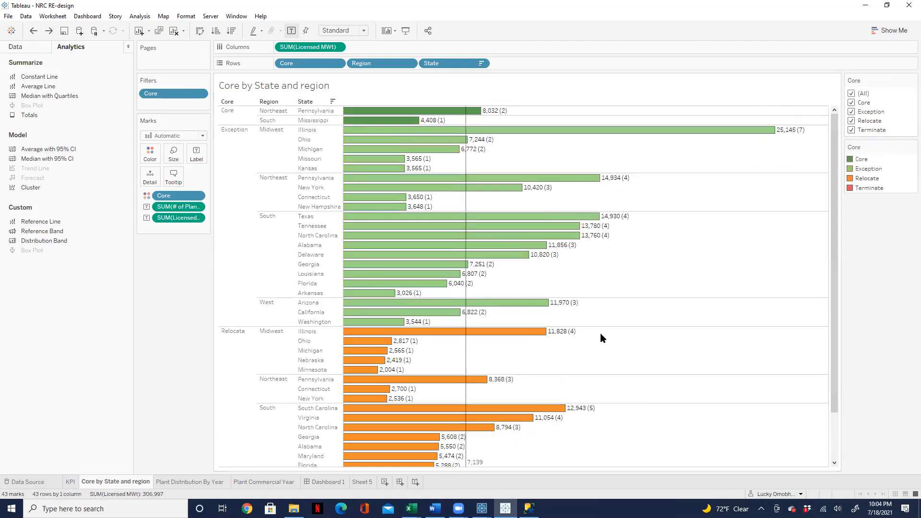
Edit the entire-table average reference line to use SUM(# of Plant) as its value.
{"action": "scroll", "coordinate": [467, 428], "scroll_direction": "down", "scroll_amount": 3}
{"action": "right_click", "coordinate": [465, 429]}
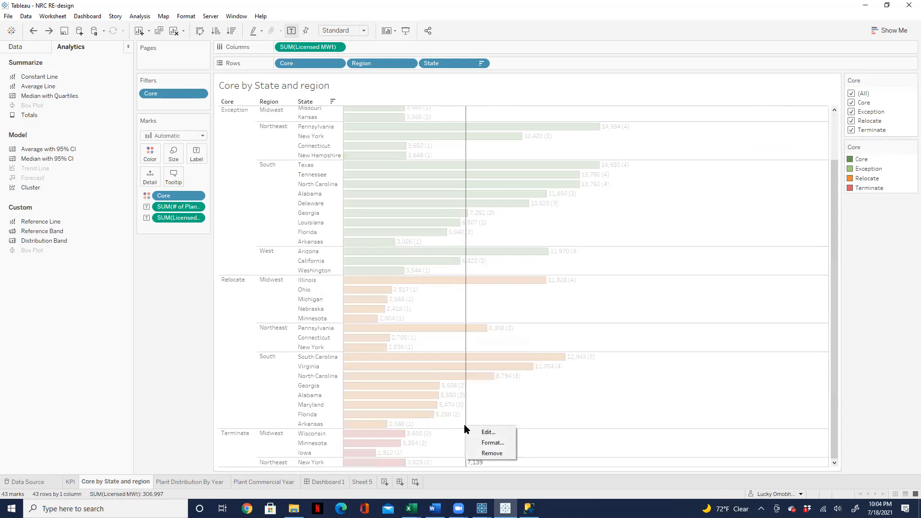
{"action": "left_click", "coordinate": [482, 430]}
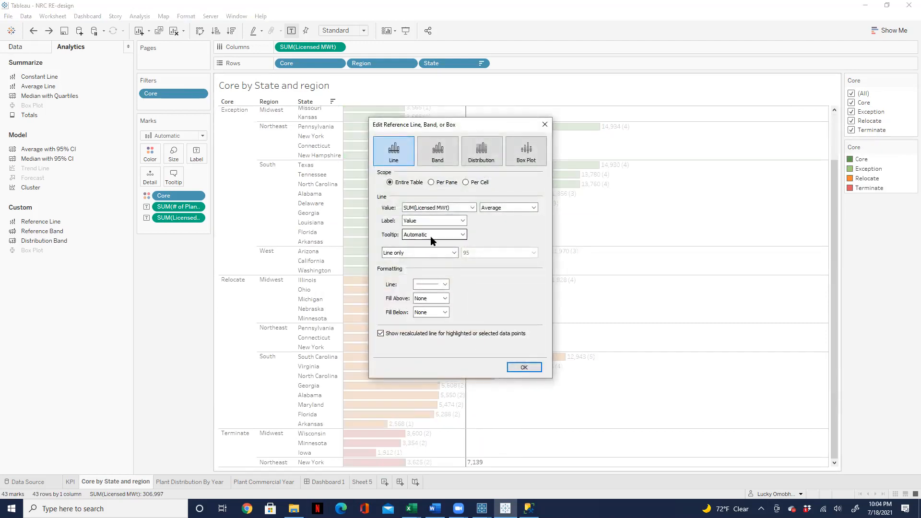
{"action": "left_click", "coordinate": [447, 216]}
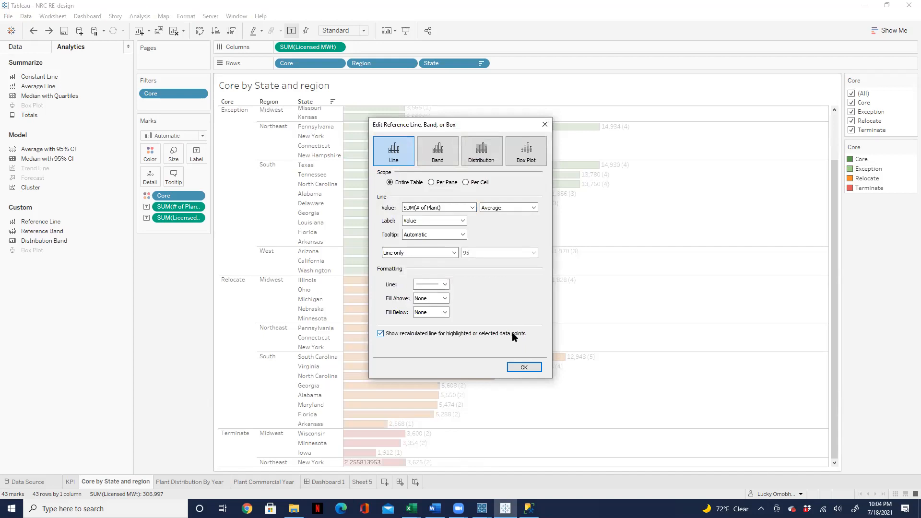
{"action": "left_click", "coordinate": [524, 368]}
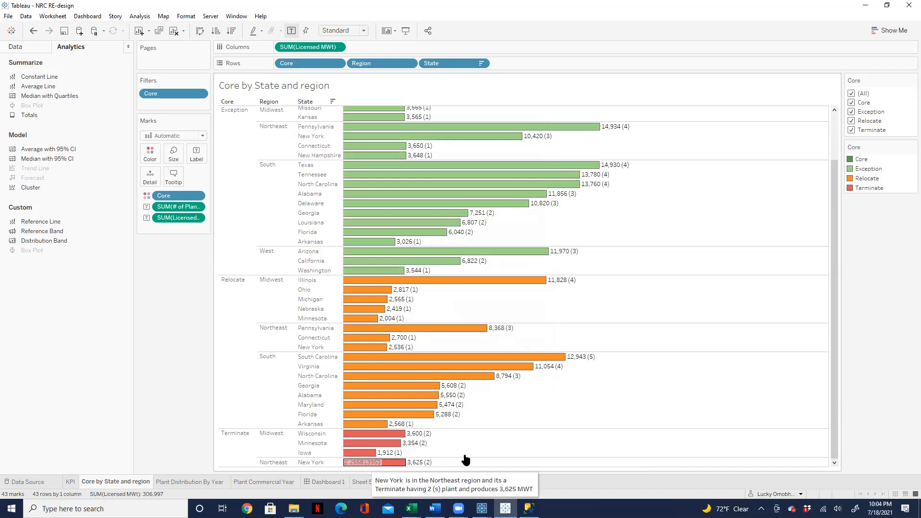
Filter the view to Terminate only, examine the average # of Plant, and restore all Core categories.
{"action": "left_click", "coordinate": [852, 103]}
{"action": "left_click", "coordinate": [853, 112]}
{"action": "left_click", "coordinate": [853, 121]}
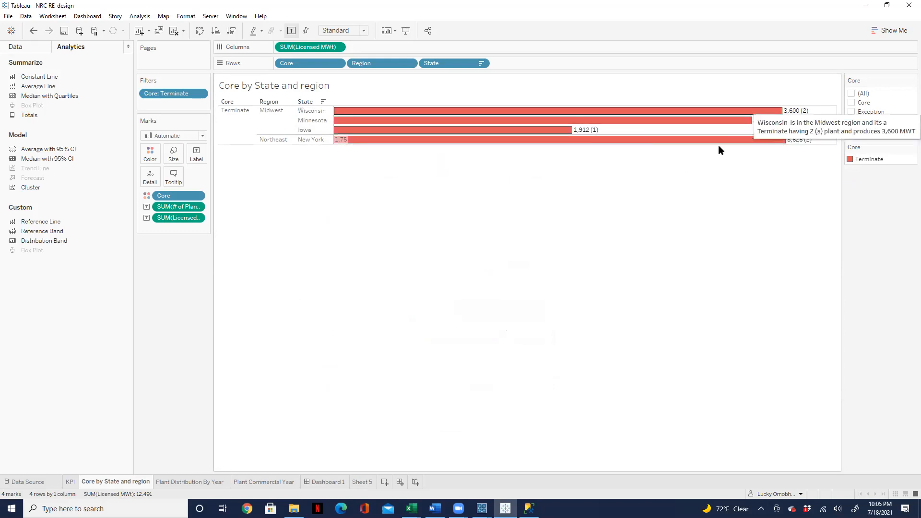
{"action": "left_click", "coordinate": [852, 94]}
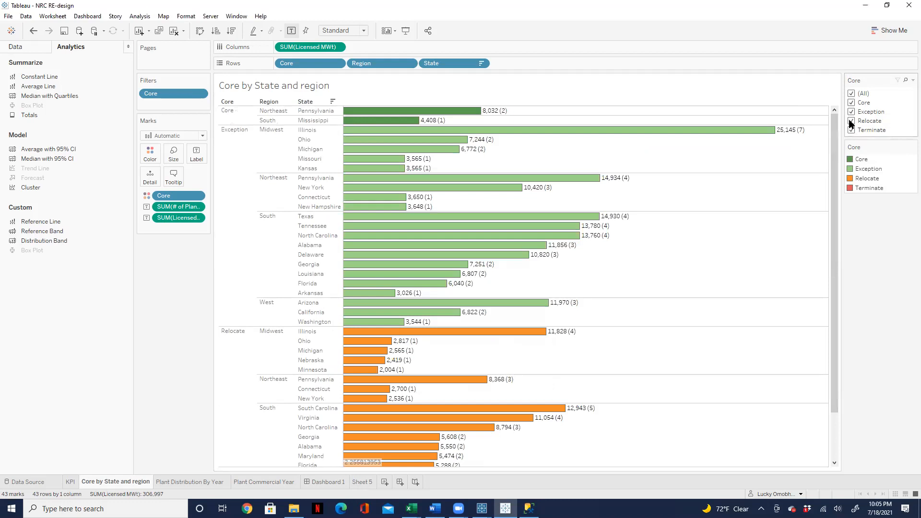
{"action": "left_click", "coordinate": [852, 94]}
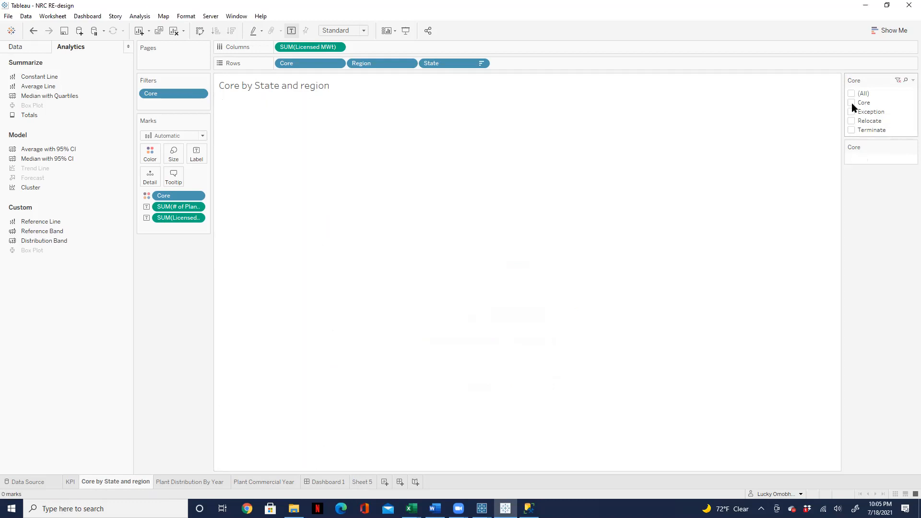
{"action": "left_click", "coordinate": [852, 130]}
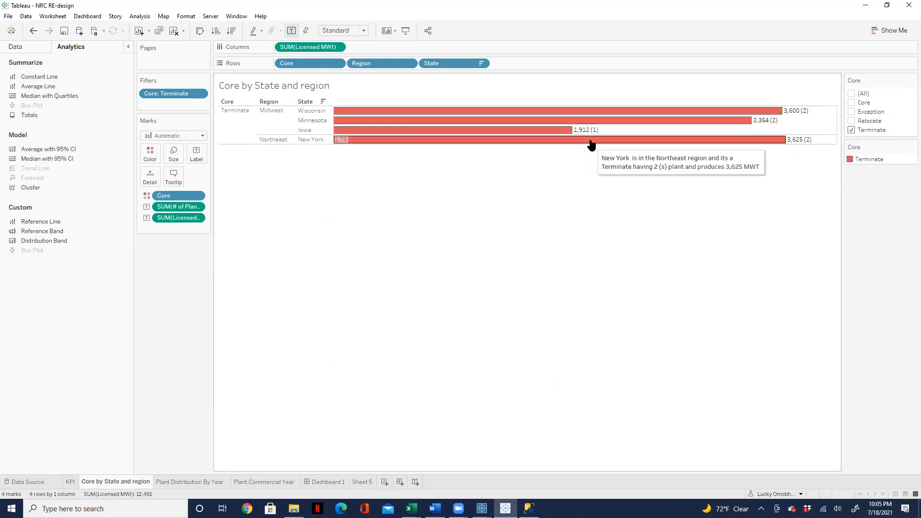
{"action": "mouse_move", "coordinate": [758, 125]}
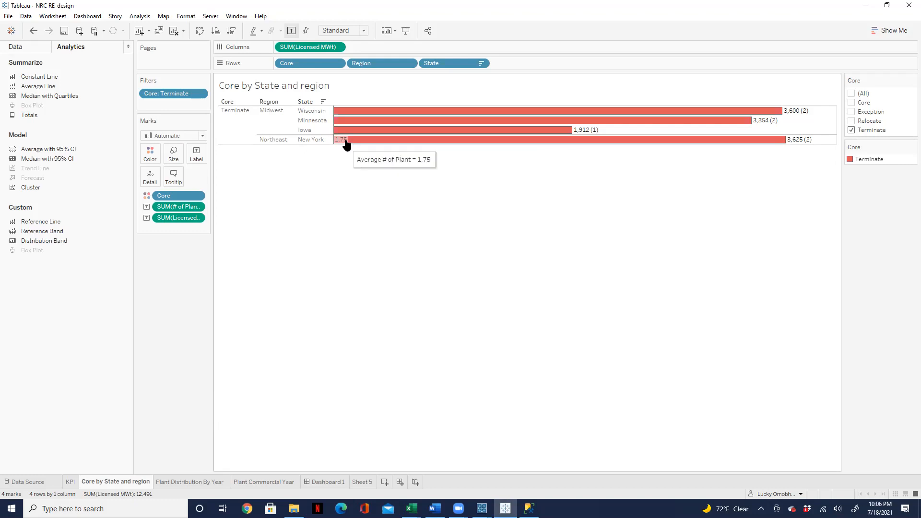
{"action": "left_click", "coordinate": [857, 95]}
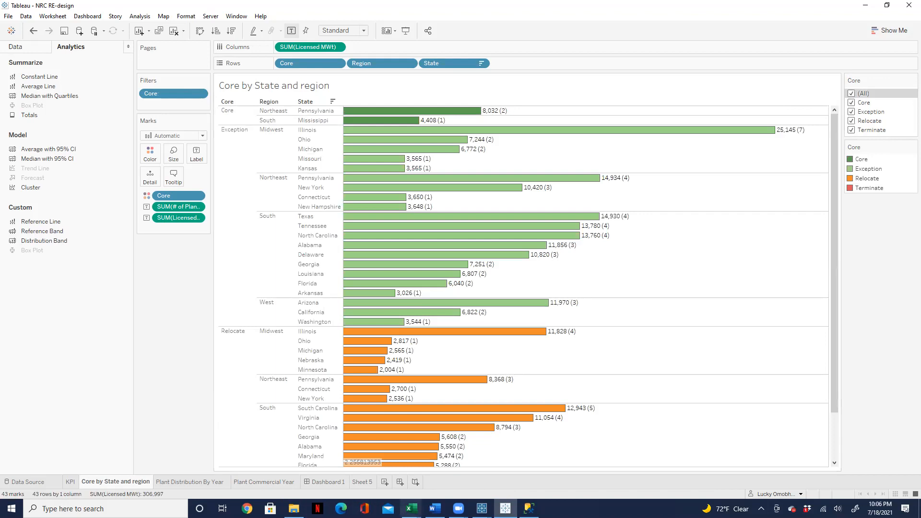
Create a new worksheet and place the # of Plant measure on it as text.
{"action": "left_click", "coordinate": [366, 482]}
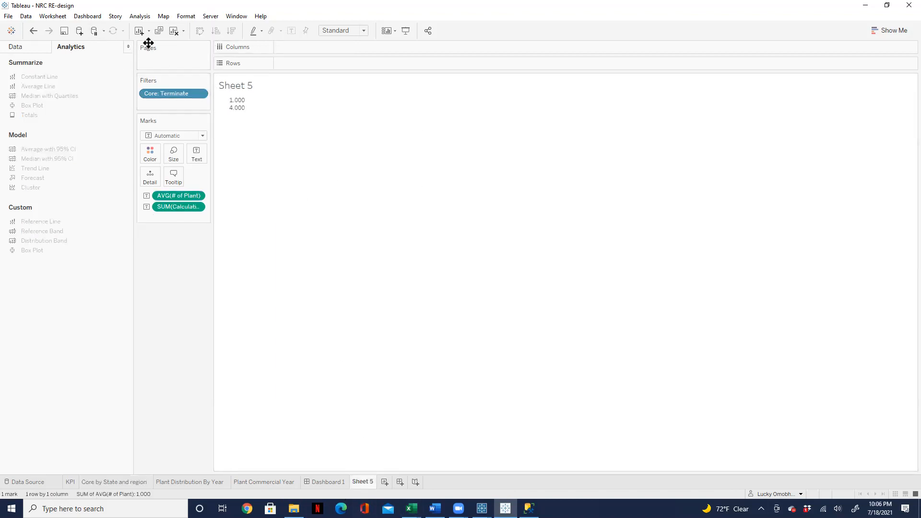
{"action": "left_click", "coordinate": [139, 31]}
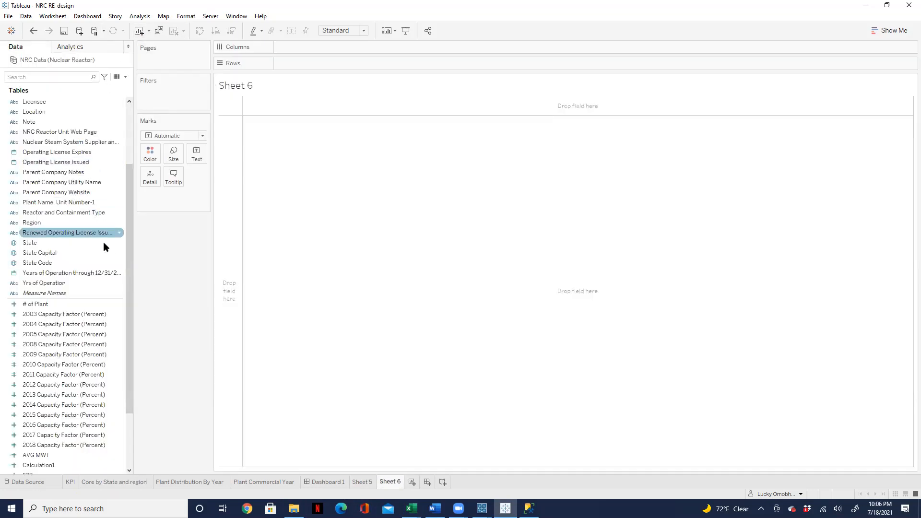
{"action": "left_click_drag", "start_coordinate": [125, 398], "coordinate": [131, 459]}
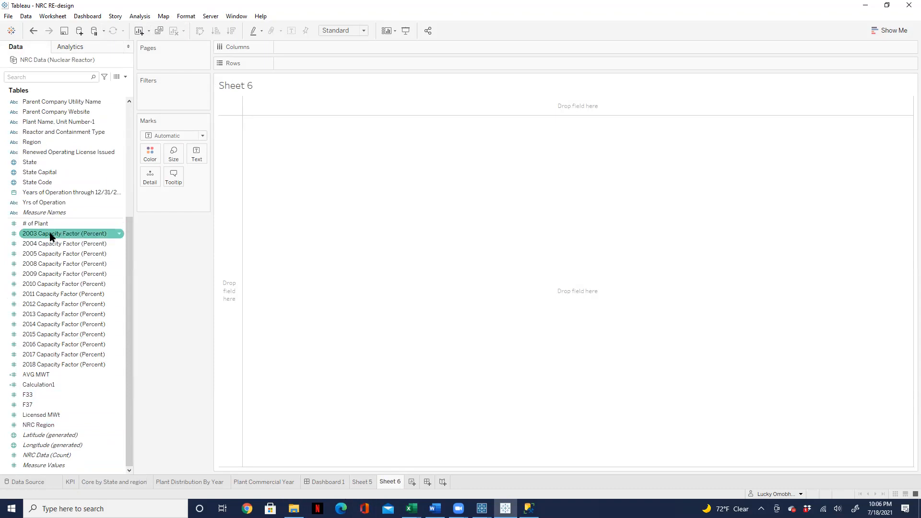
{"action": "left_click_drag", "start_coordinate": [36, 224], "coordinate": [198, 153]}
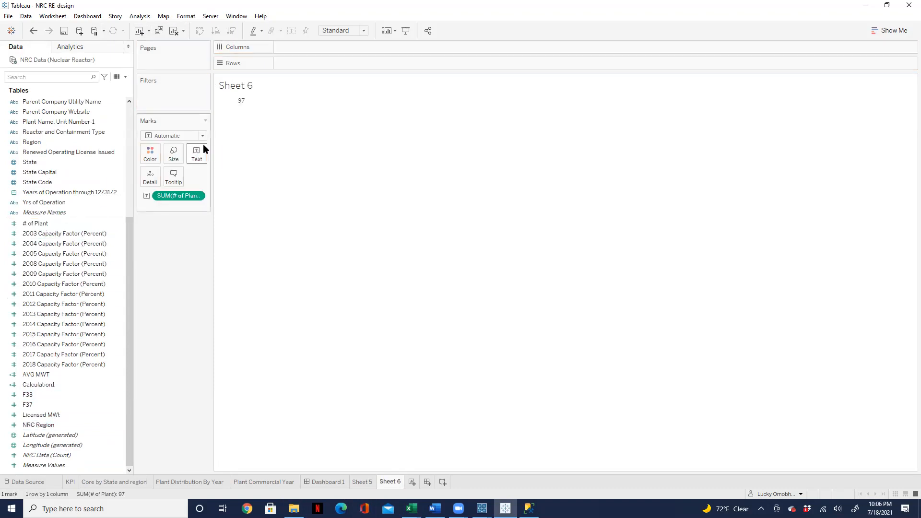
Change the aggregation of the # of Plant text value to Average.
{"action": "left_click", "coordinate": [195, 197]}
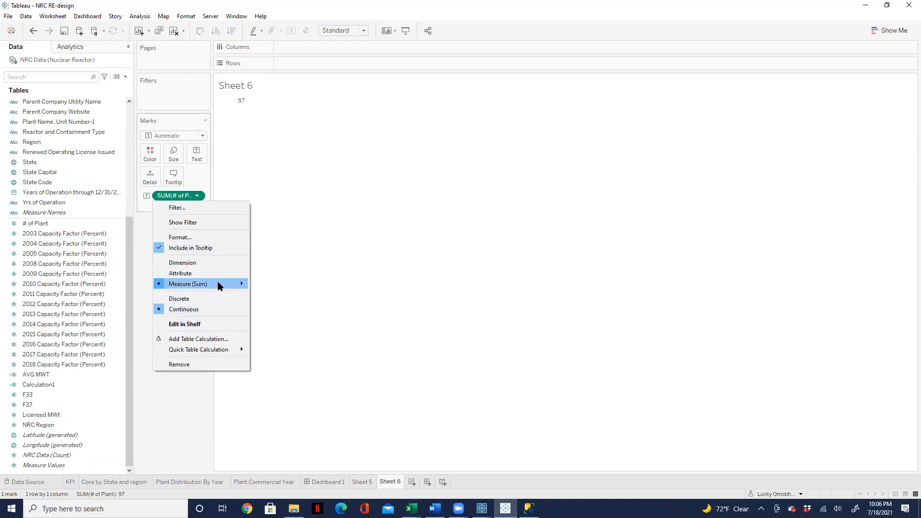
{"action": "mouse_move", "coordinate": [235, 287]}
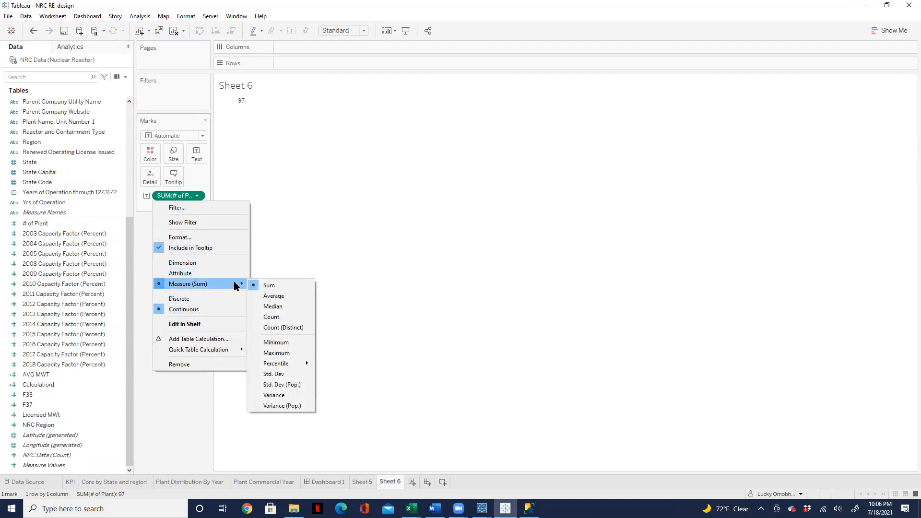
{"action": "left_click", "coordinate": [278, 295]}
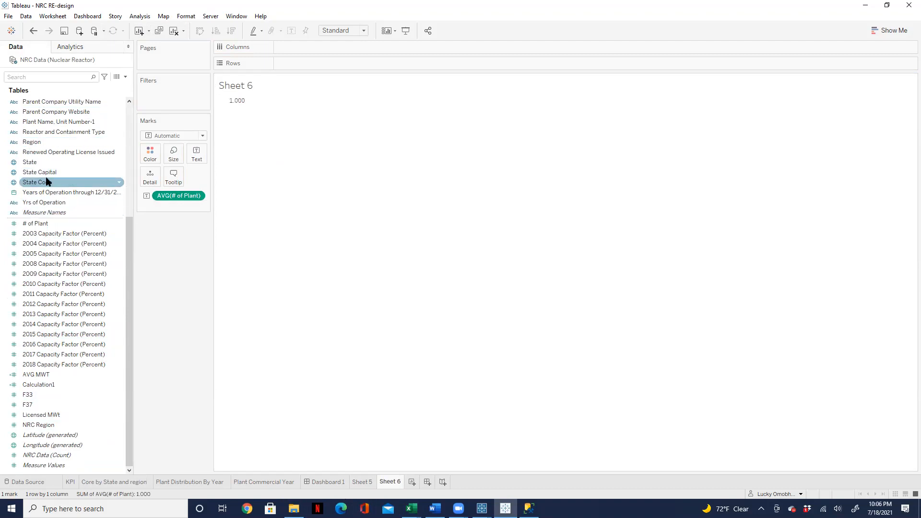
Search the data fields for "core", try to add Core to the marks, and remove the average # of Plant from the sheet.
{"action": "type", "text": "core"}
{"action": "left_click", "coordinate": [57, 103]}
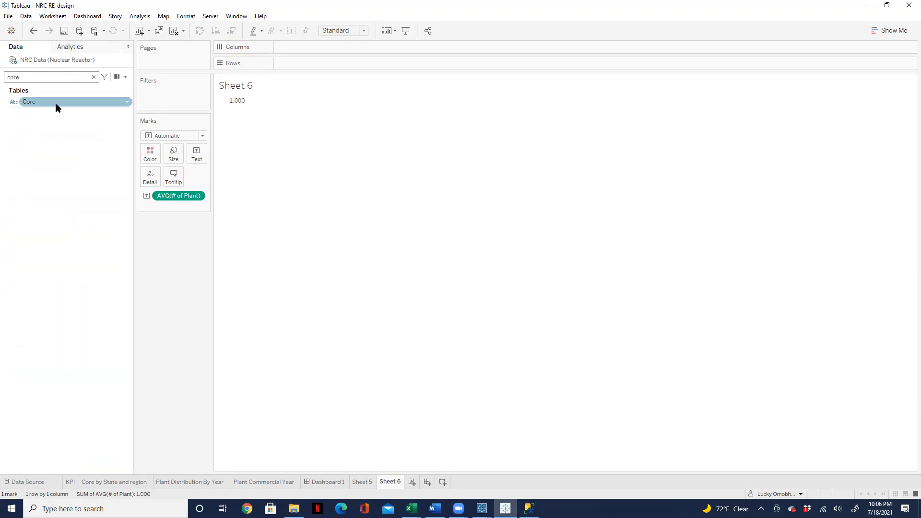
{"action": "left_click_drag", "start_coordinate": [29, 102], "coordinate": [161, 232]}
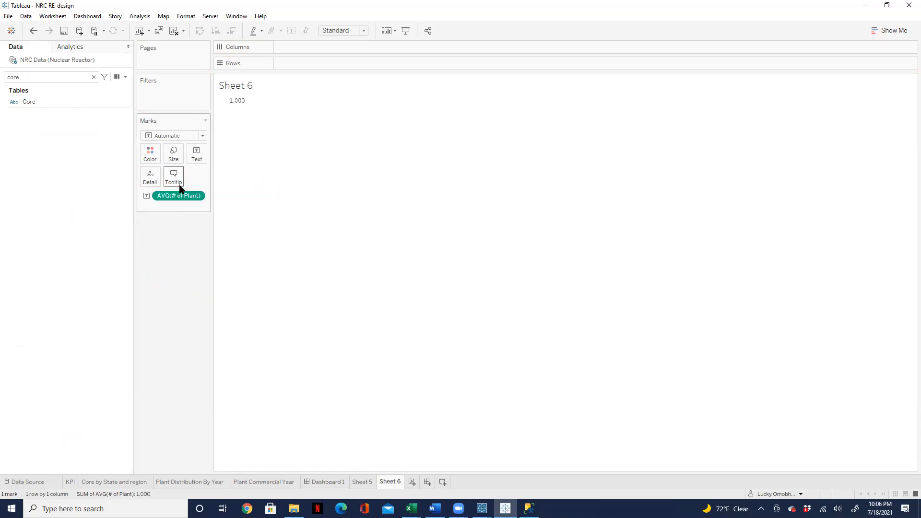
{"action": "left_click_drag", "start_coordinate": [178, 196], "coordinate": [189, 322]}
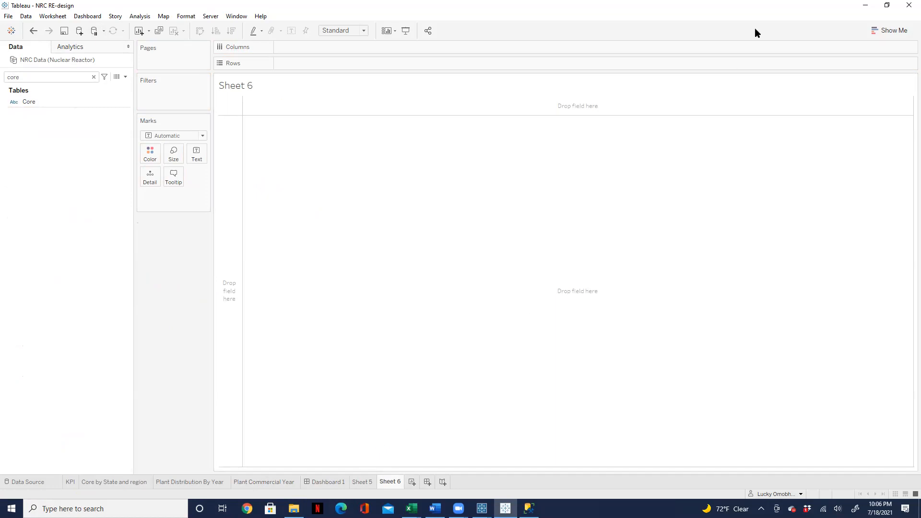
Look over Dashboard 1, switch to the Word requirements document, and review question 6 on the average plant terminate along with the surrounding requirements.
{"action": "left_click", "coordinate": [329, 481]}
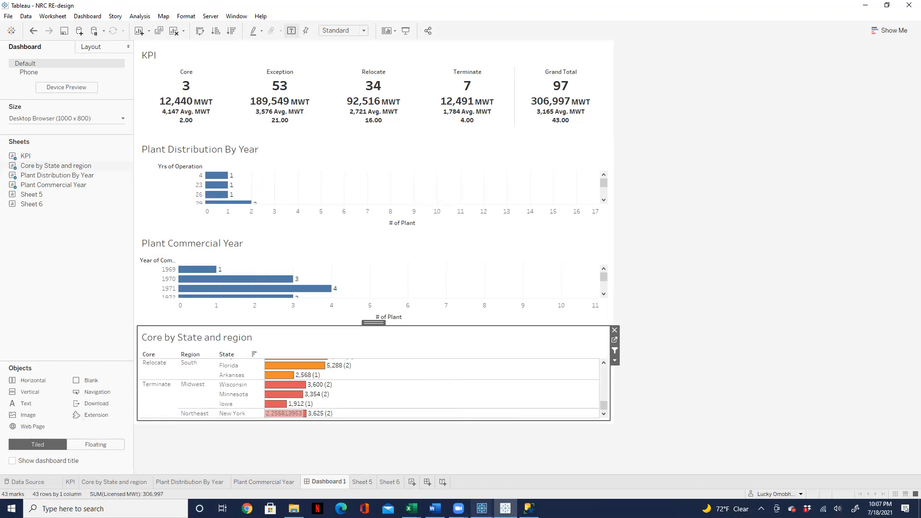
{"action": "mouse_move", "coordinate": [412, 509]}
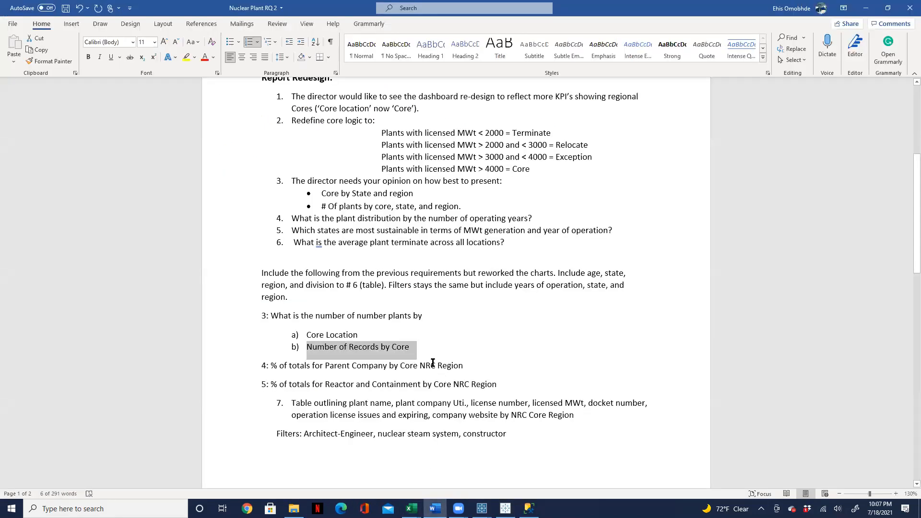
{"action": "left_click_drag", "start_coordinate": [512, 245], "coordinate": [260, 244]}
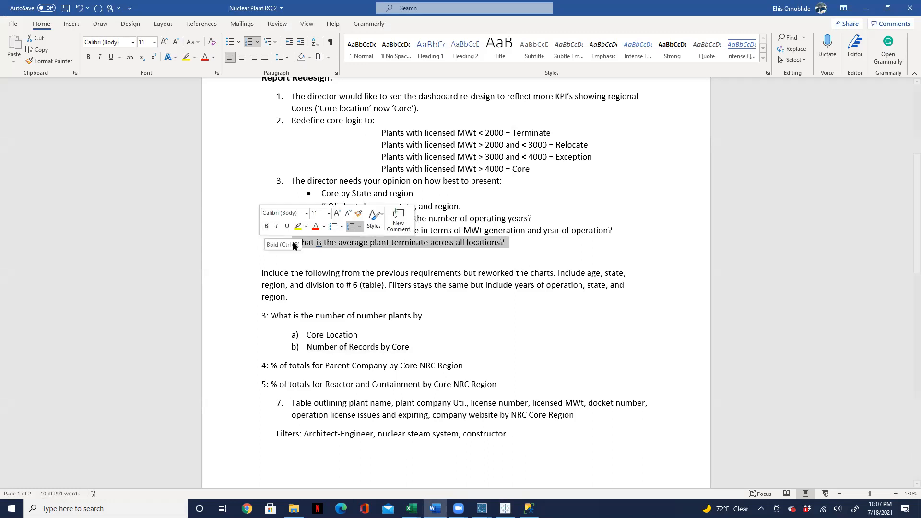
{"action": "left_click", "coordinate": [510, 245]}
{"action": "left_click_drag", "start_coordinate": [514, 244], "coordinate": [301, 250]}
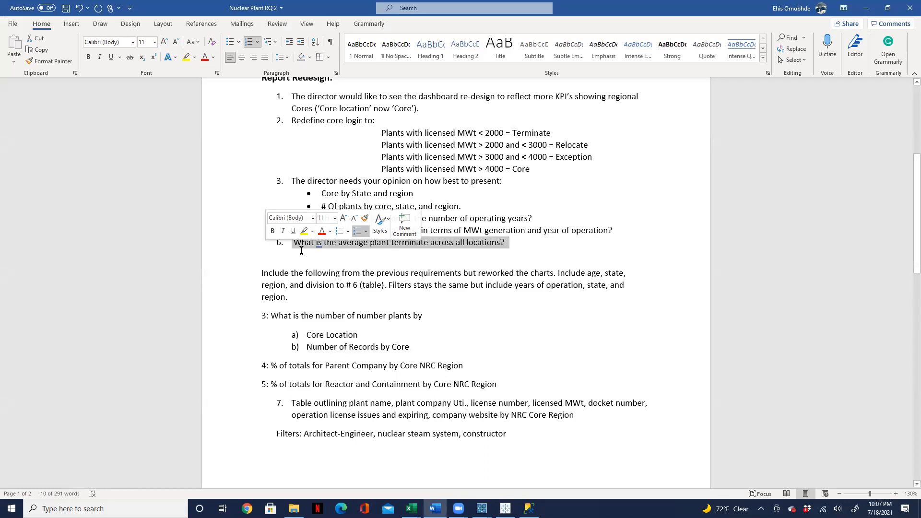
{"action": "scroll", "coordinate": [380, 174], "scroll_direction": "up", "scroll_amount": 6}
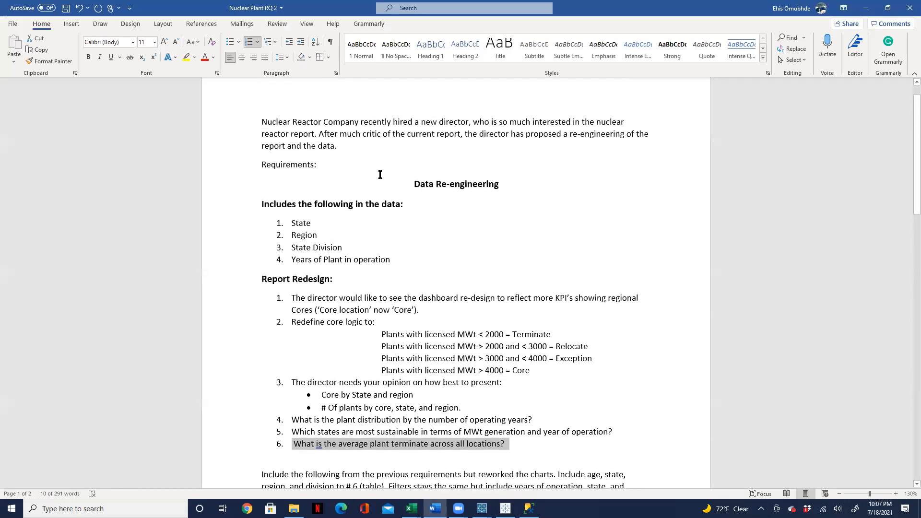
{"action": "scroll", "coordinate": [400, 398], "scroll_direction": "down", "scroll_amount": 7}
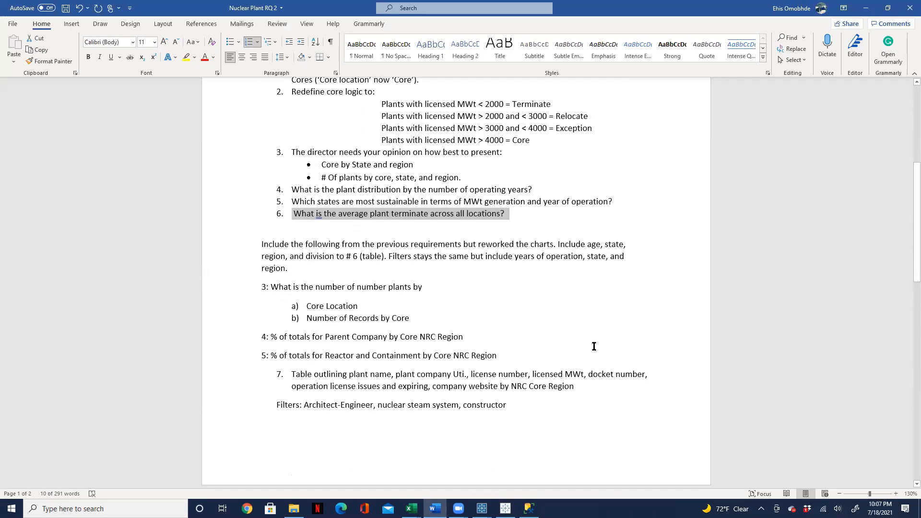